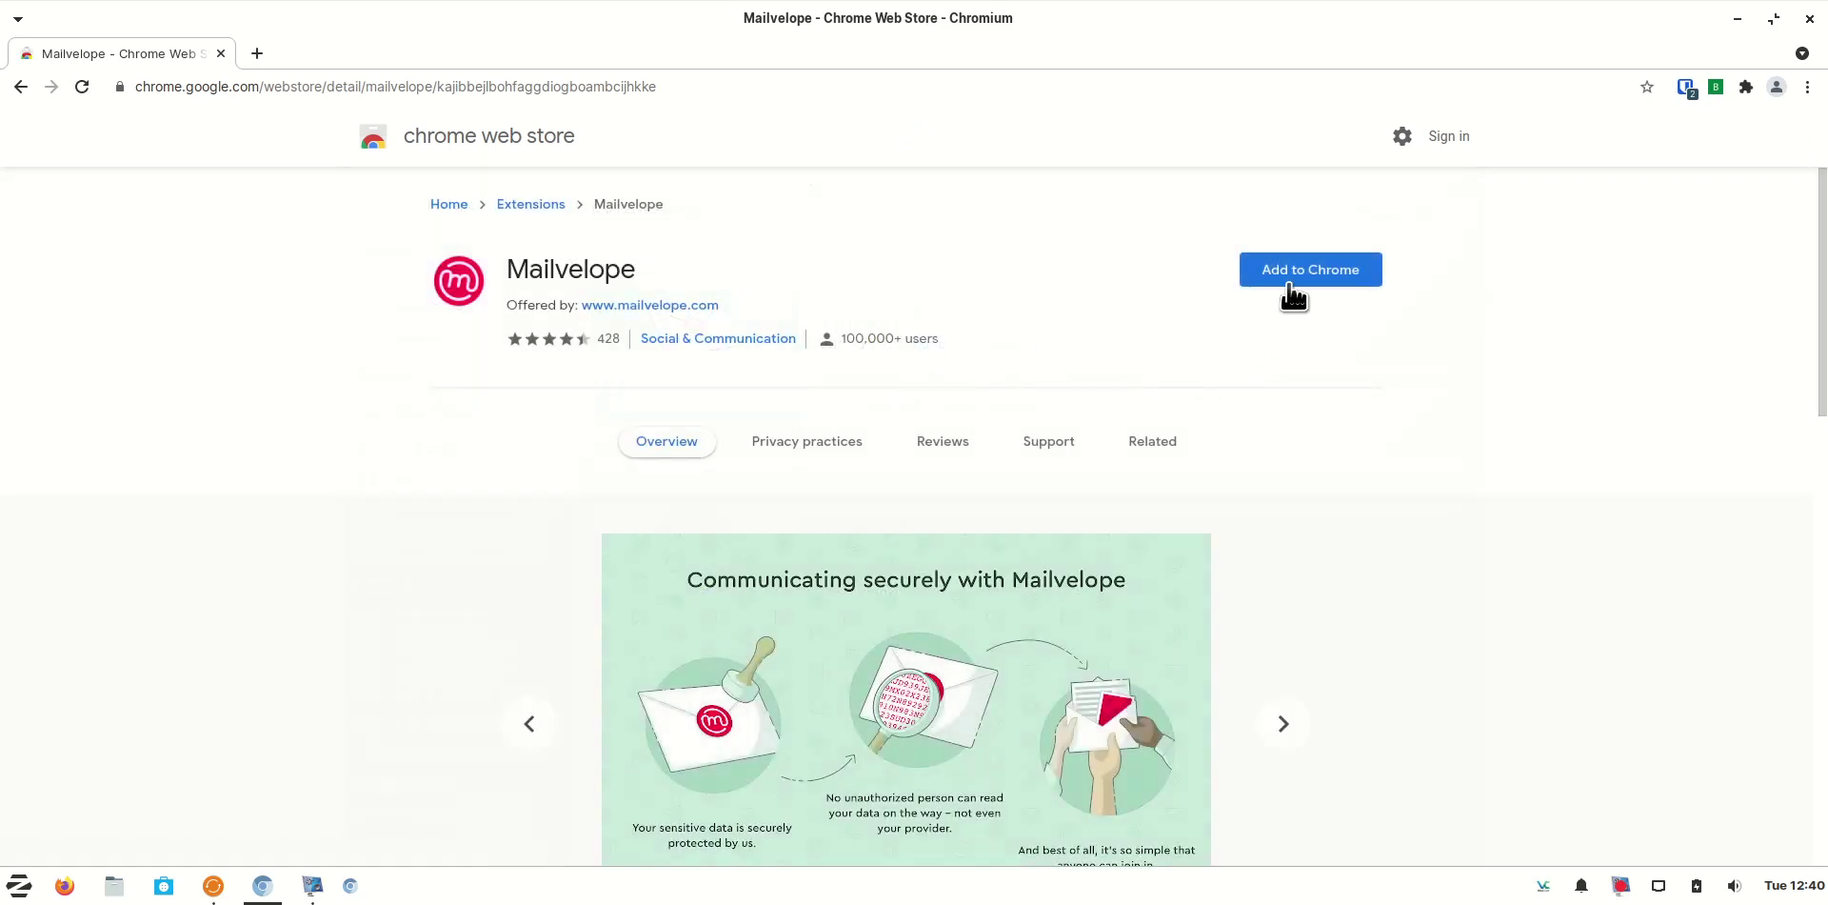
# Add Mailvelope to Chrome, pin it to the toolbar, and start its key setup
pyautogui.click(1291, 286)
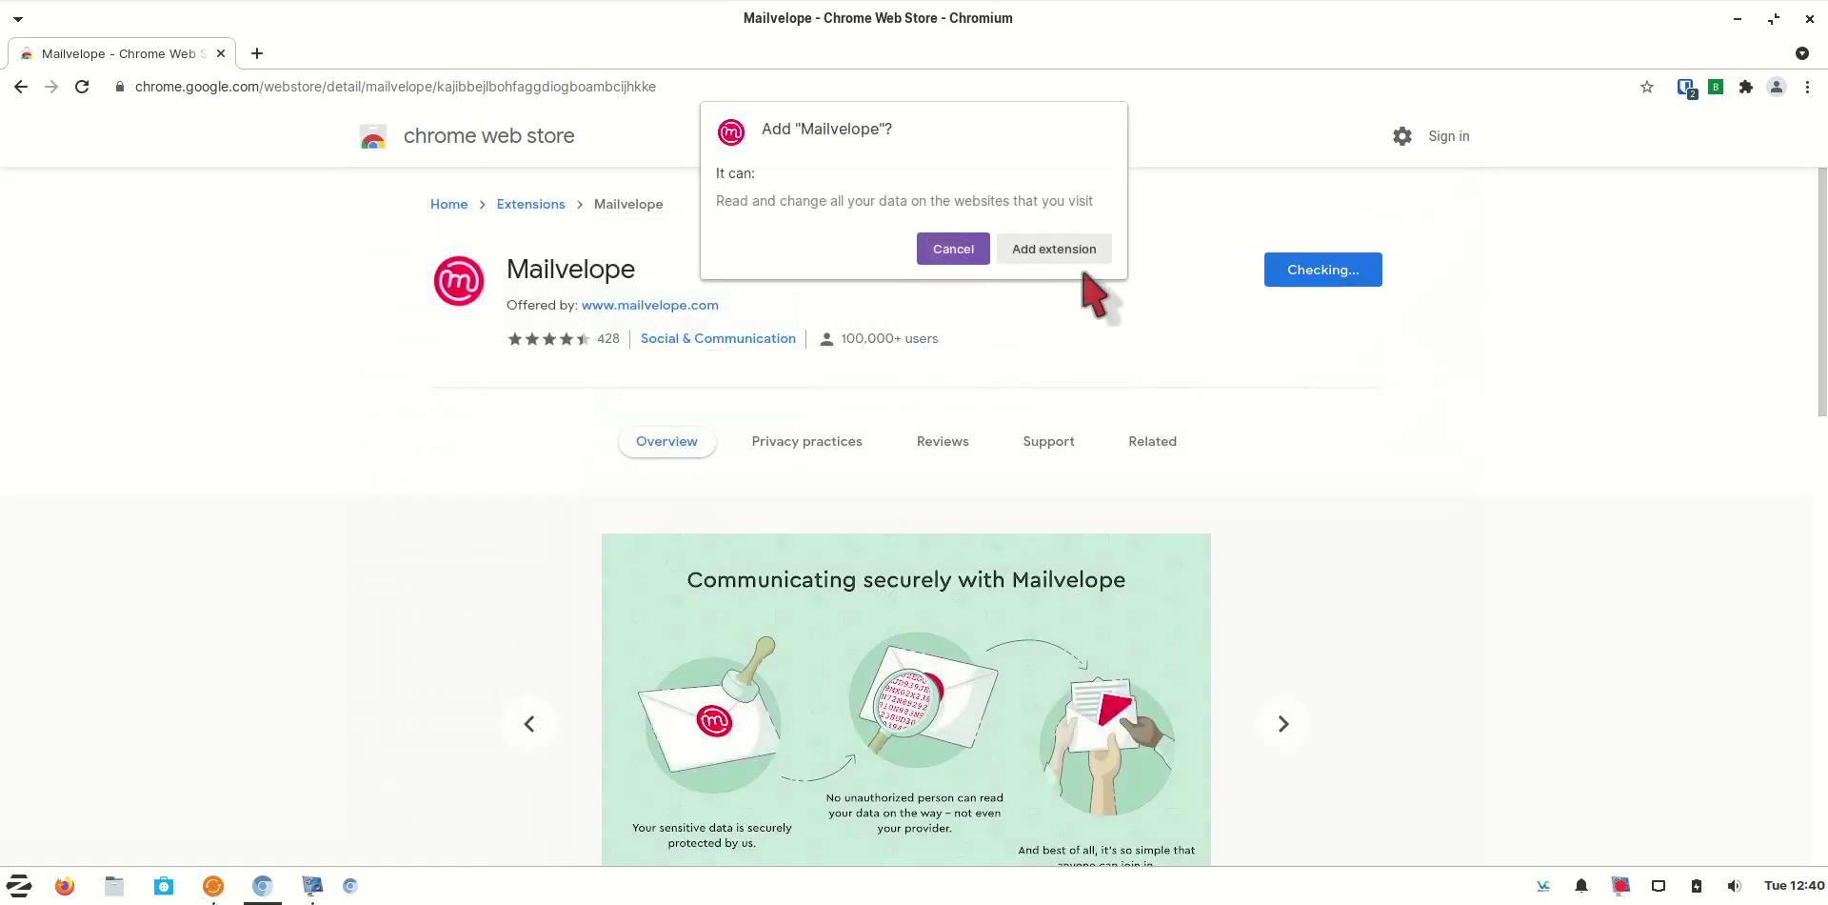
pyautogui.click(1054, 252)
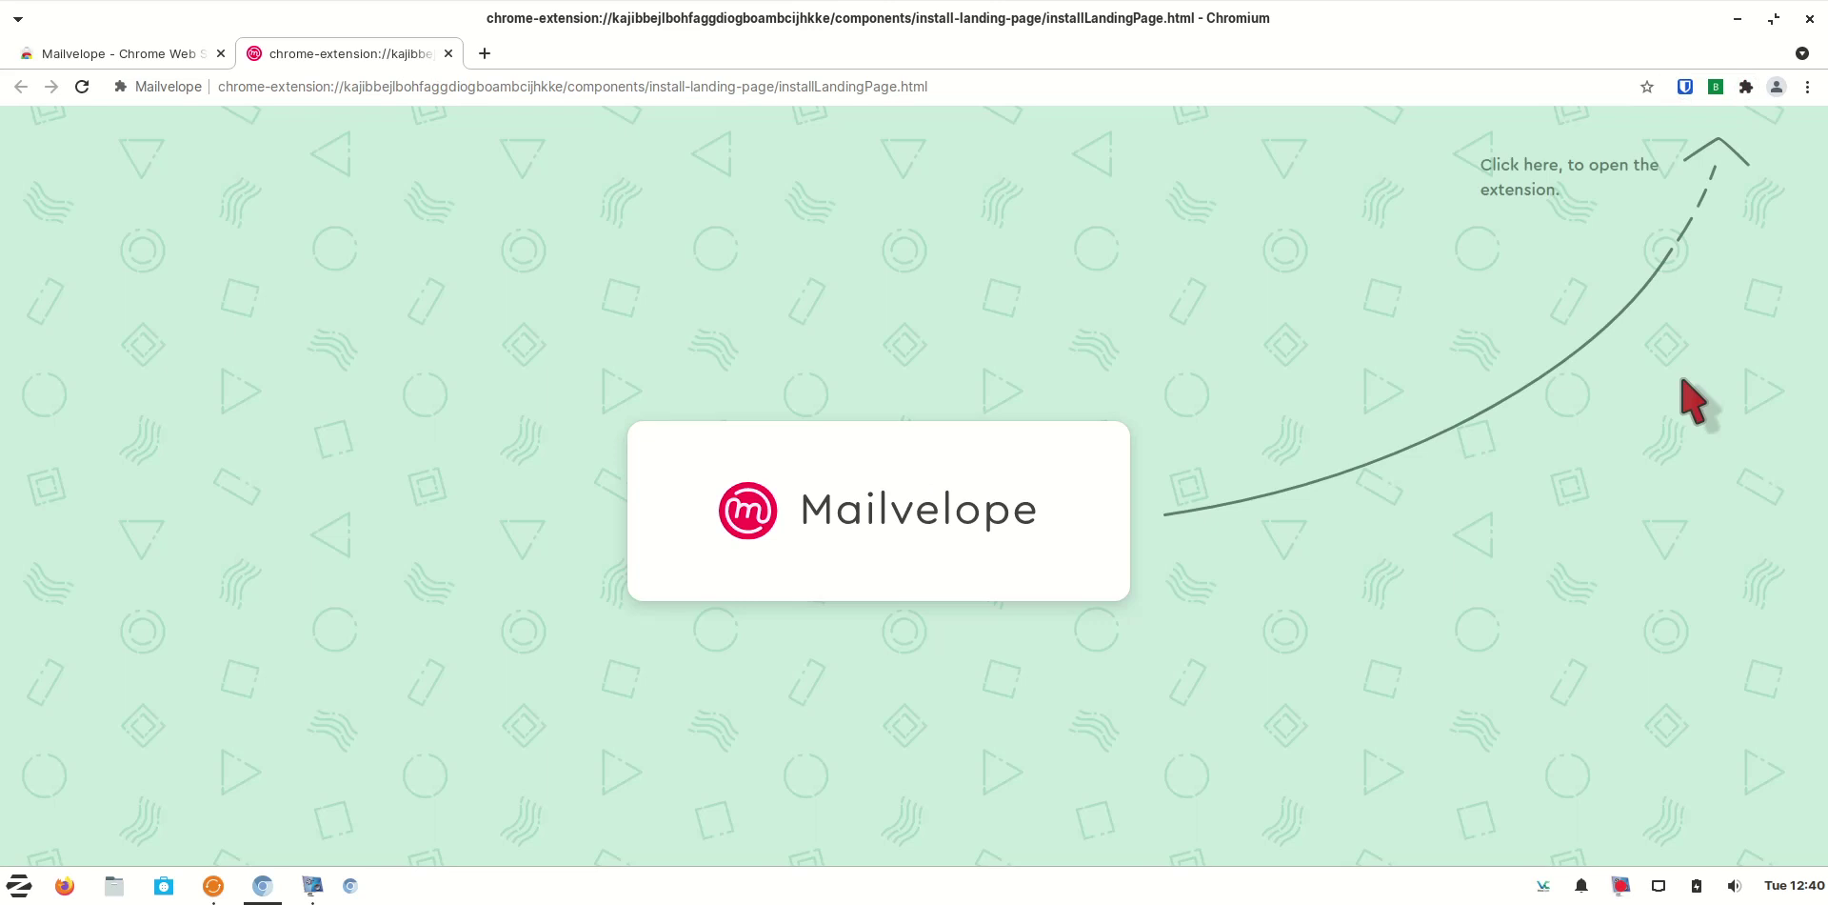
pyautogui.click(1747, 87)
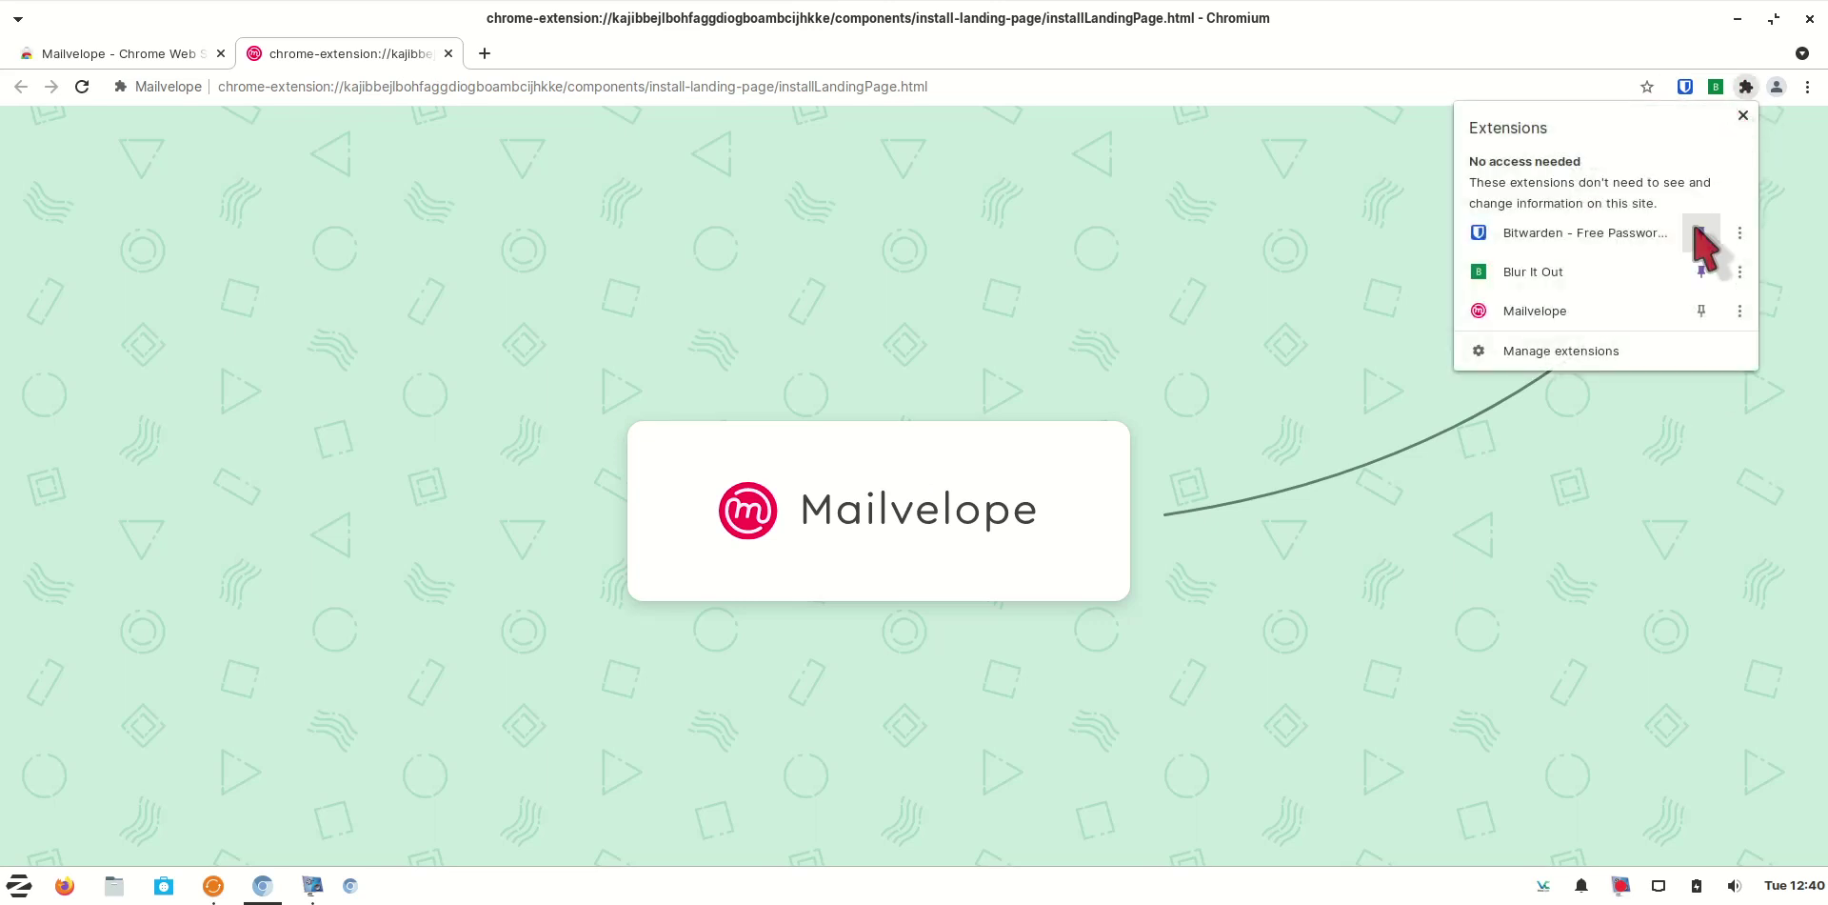
pyautogui.click(1701, 311)
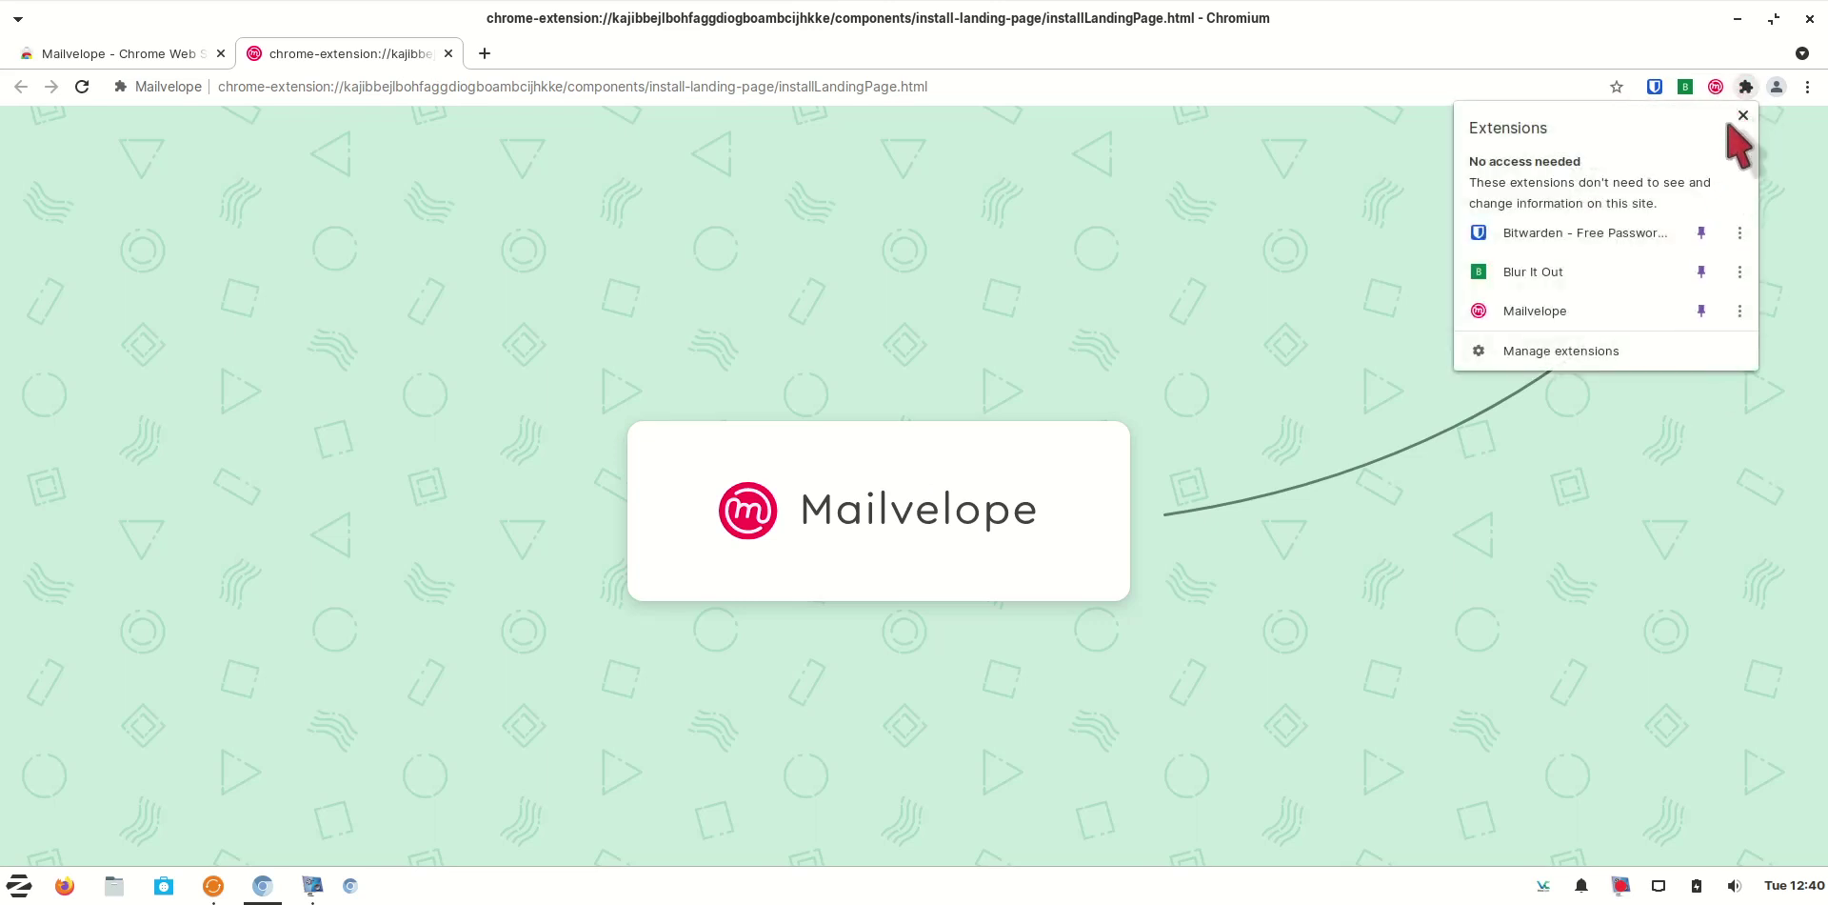
pyautogui.click(1716, 87)
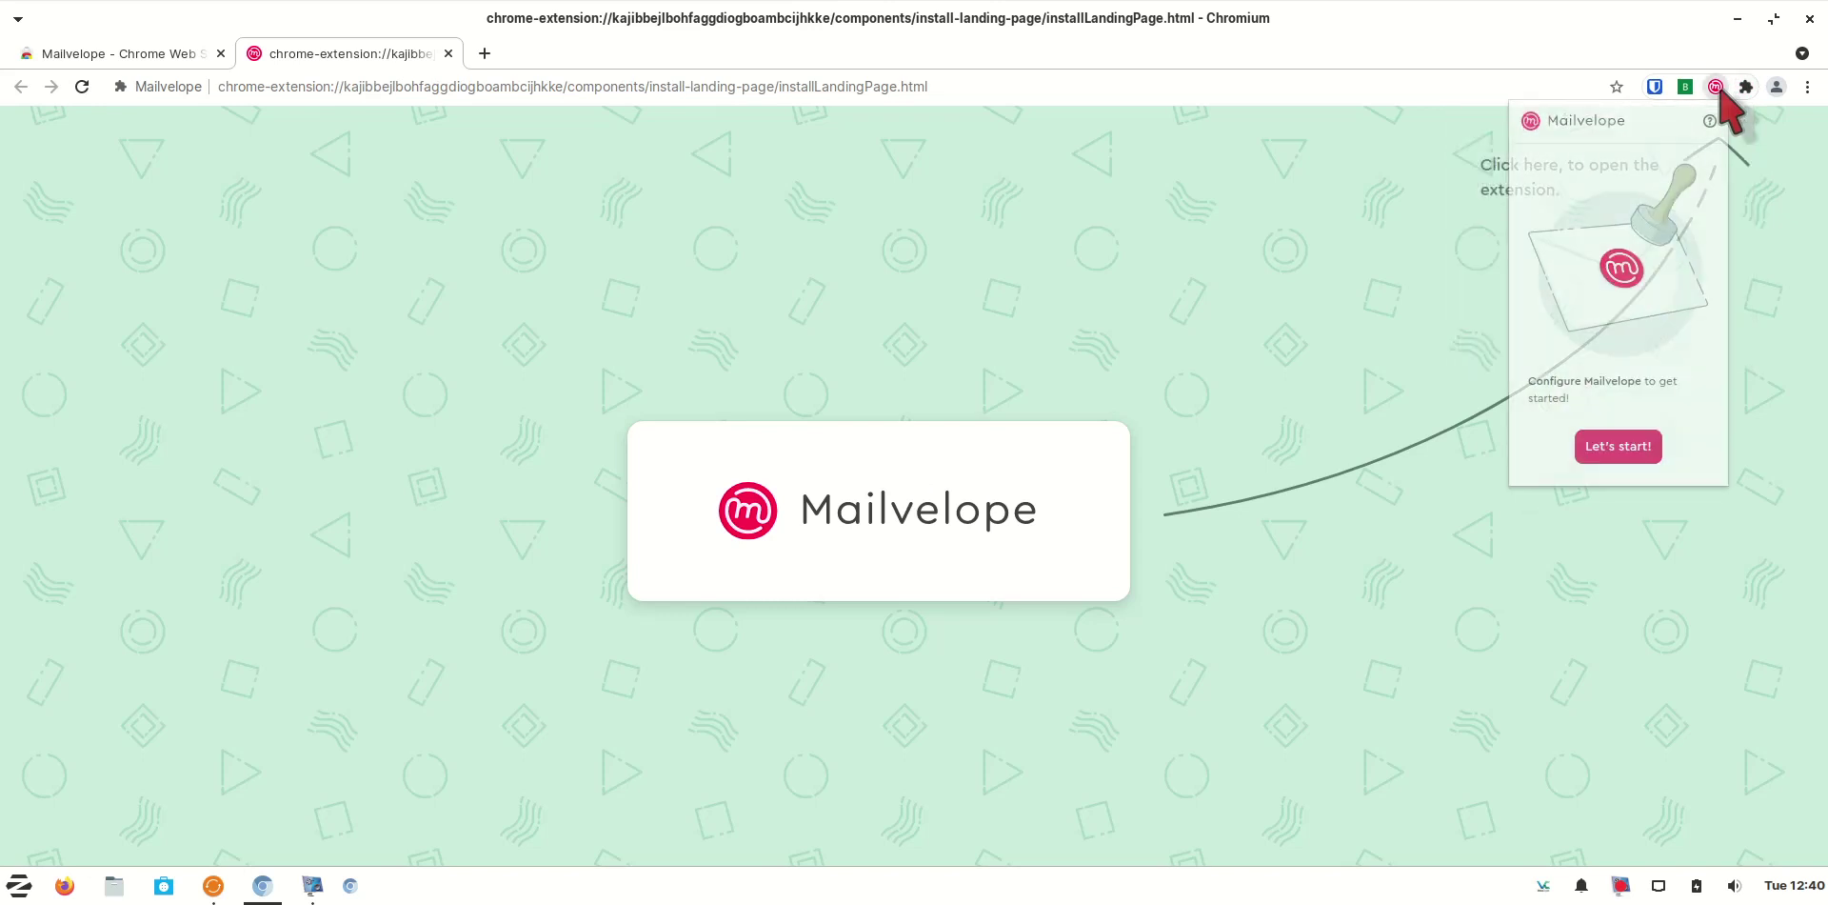
pyautogui.click(1618, 445)
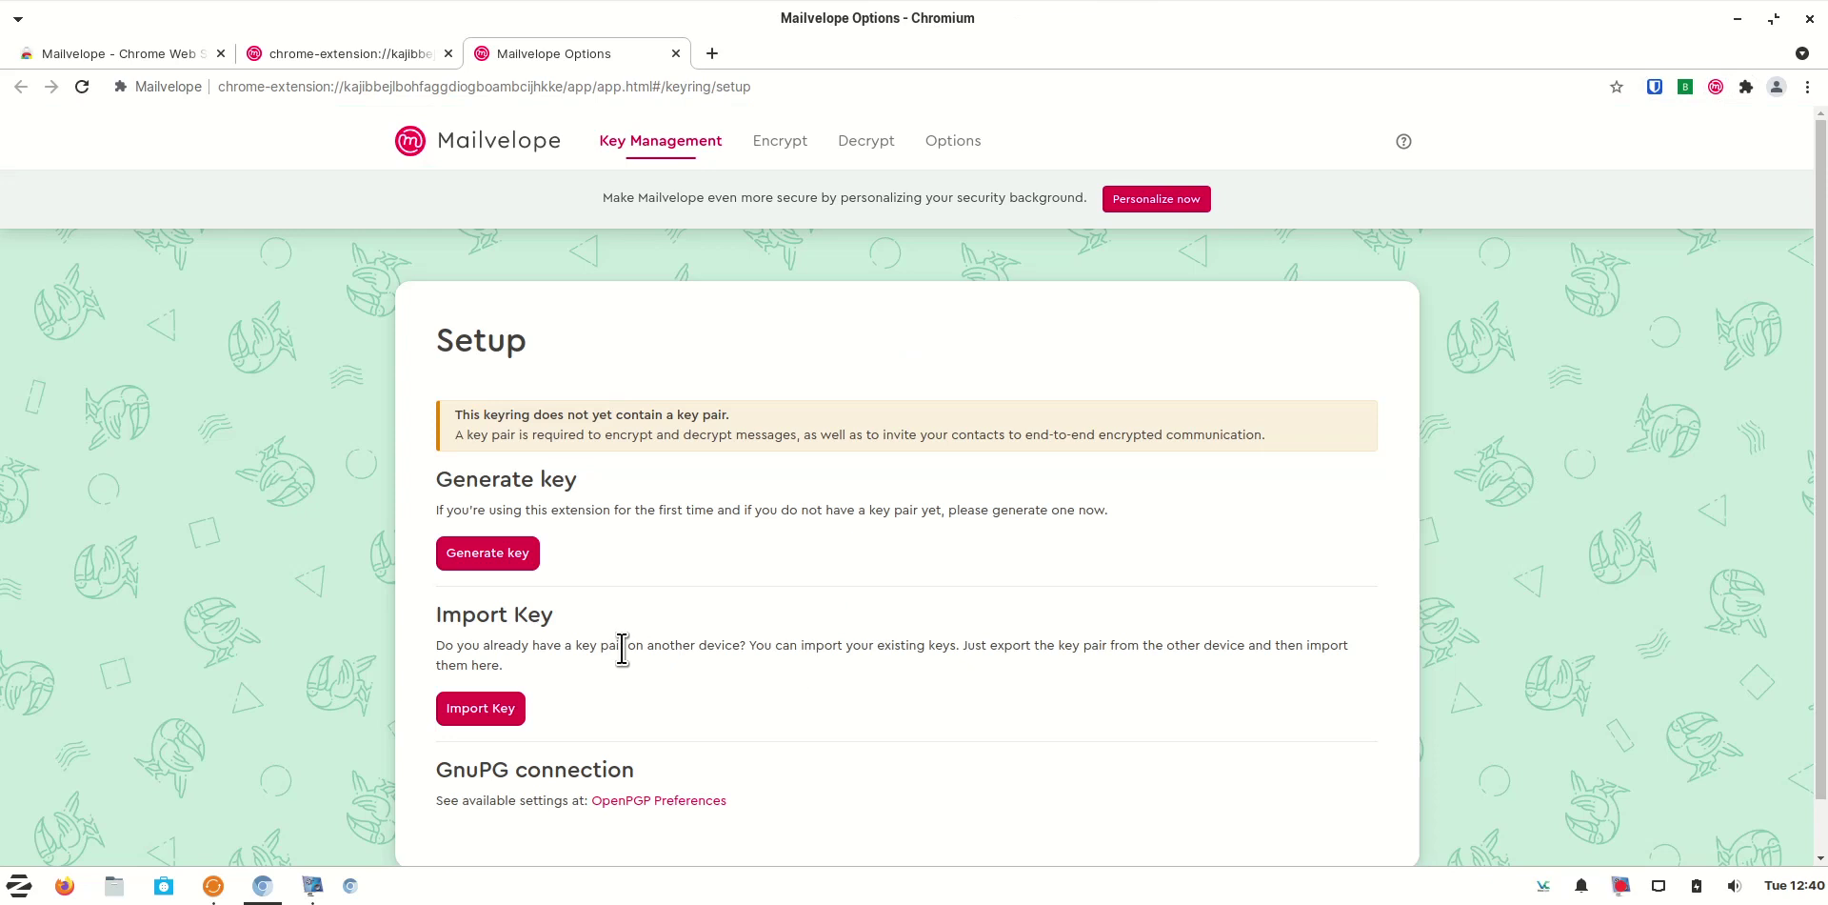
# Generate a key pair named helloworld with the owner's e-mail and a confirmed password
pyautogui.click(495, 561)
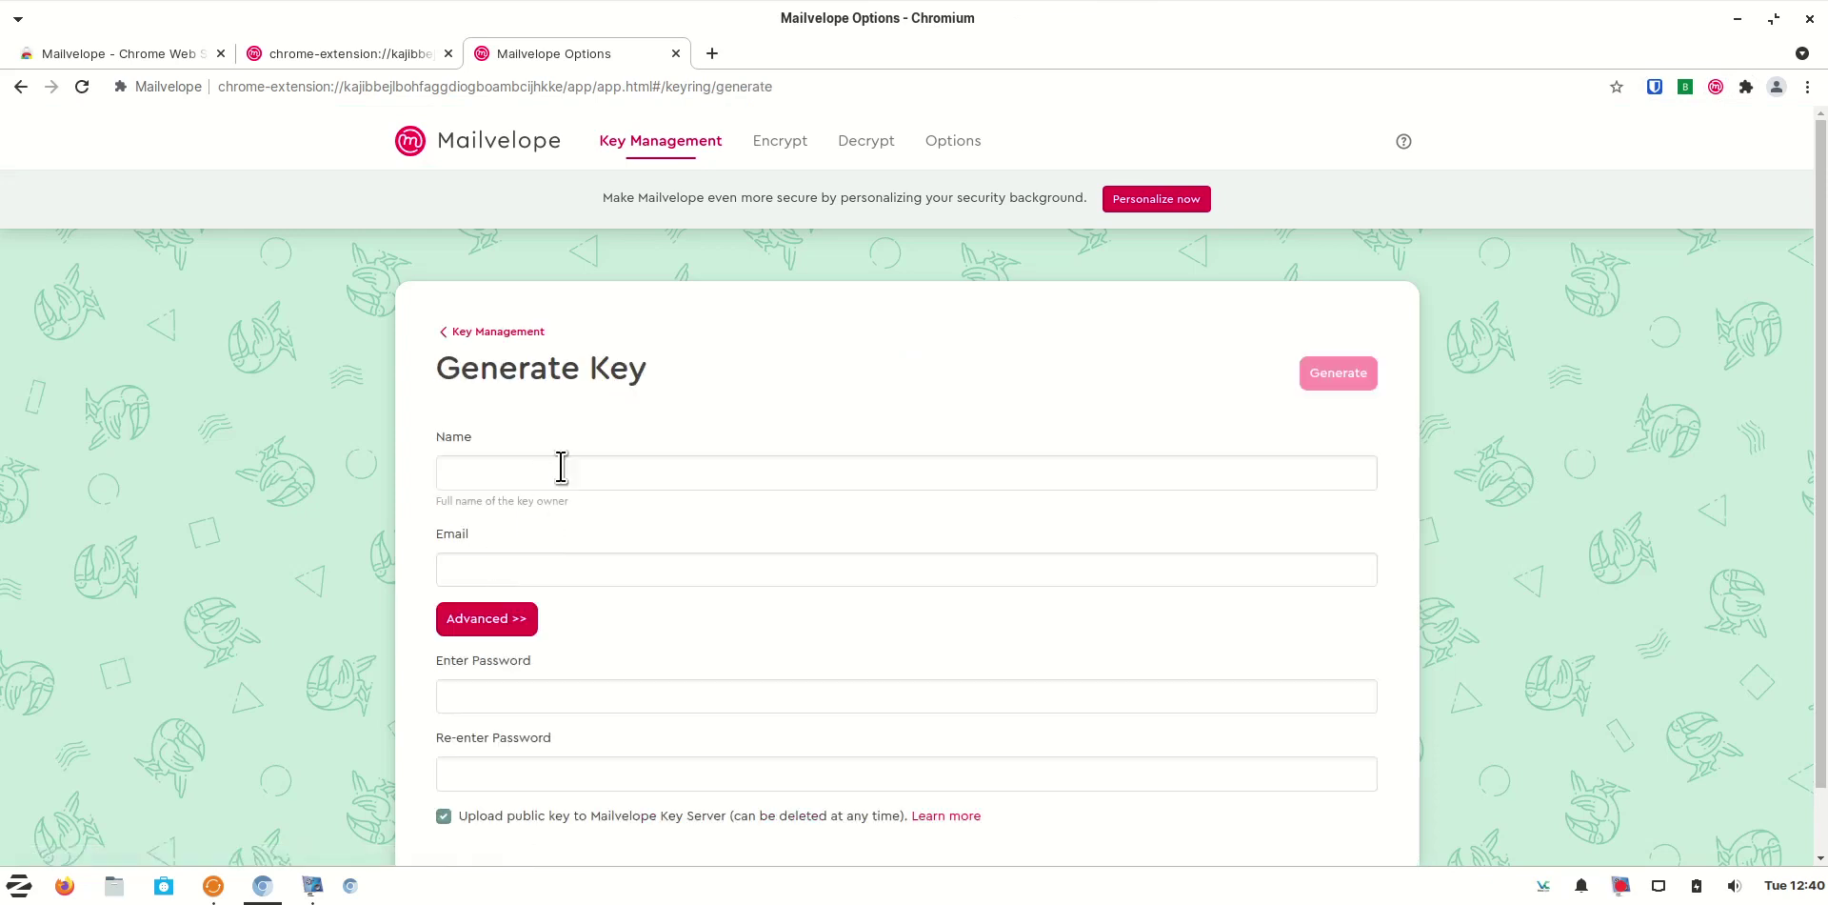
pyautogui.click(563, 476)
pyautogui.write('helloworld')
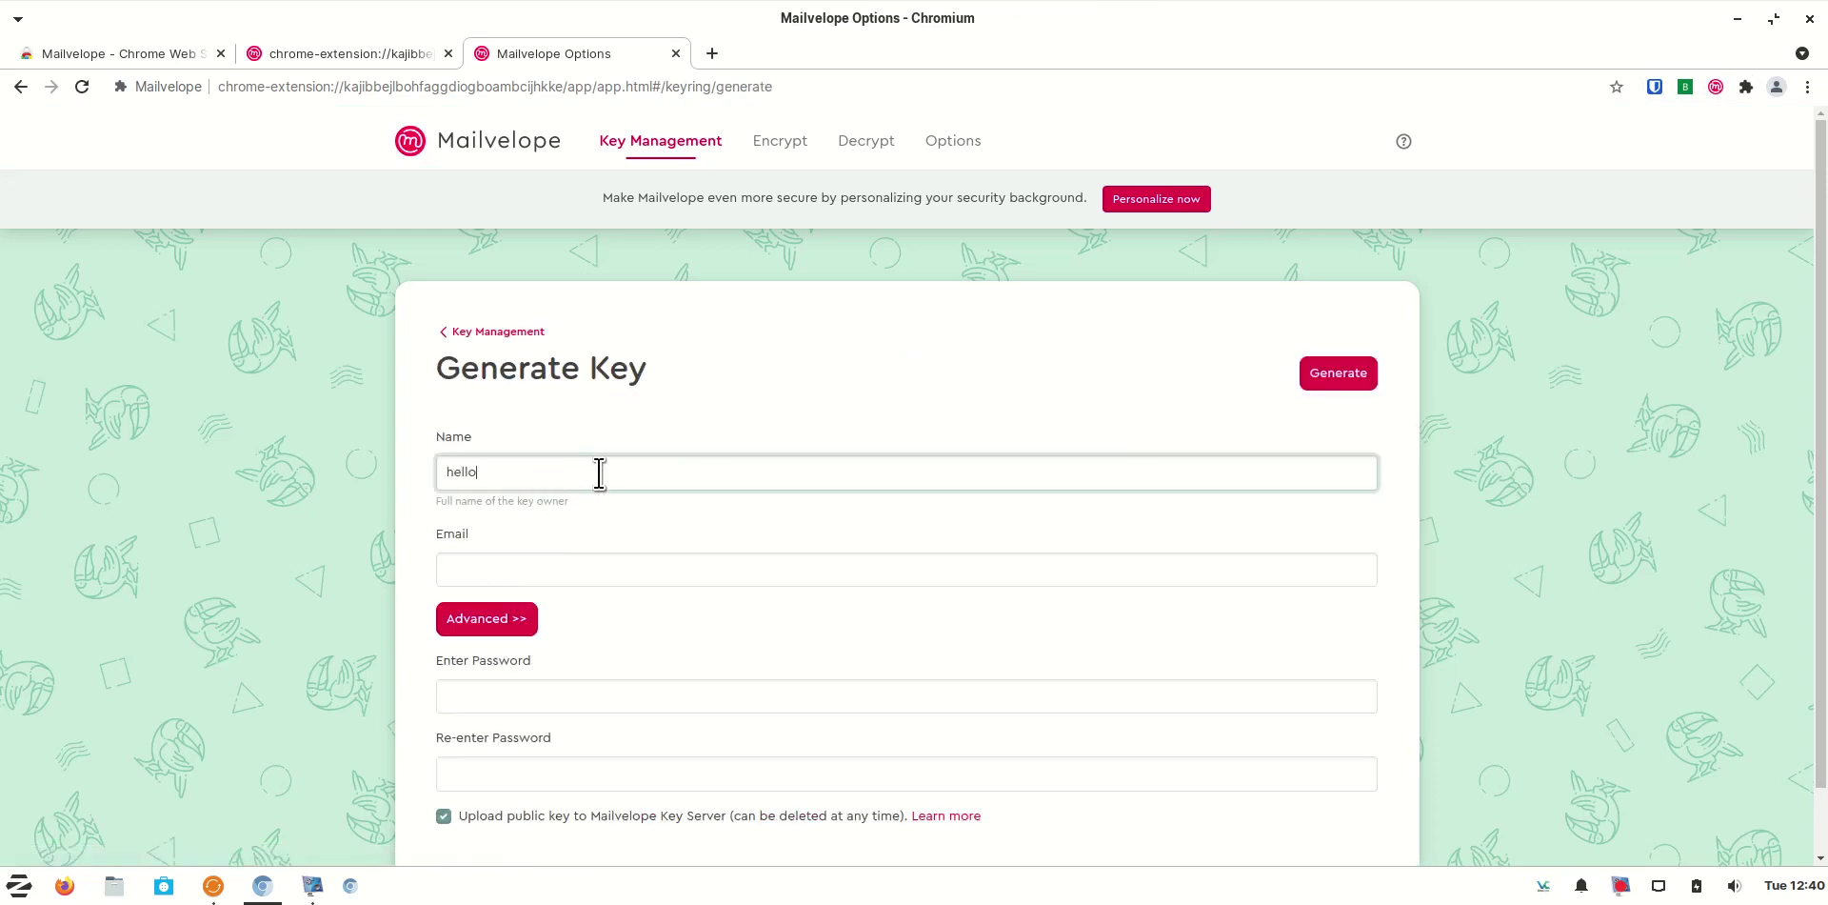
pyautogui.click(496, 576)
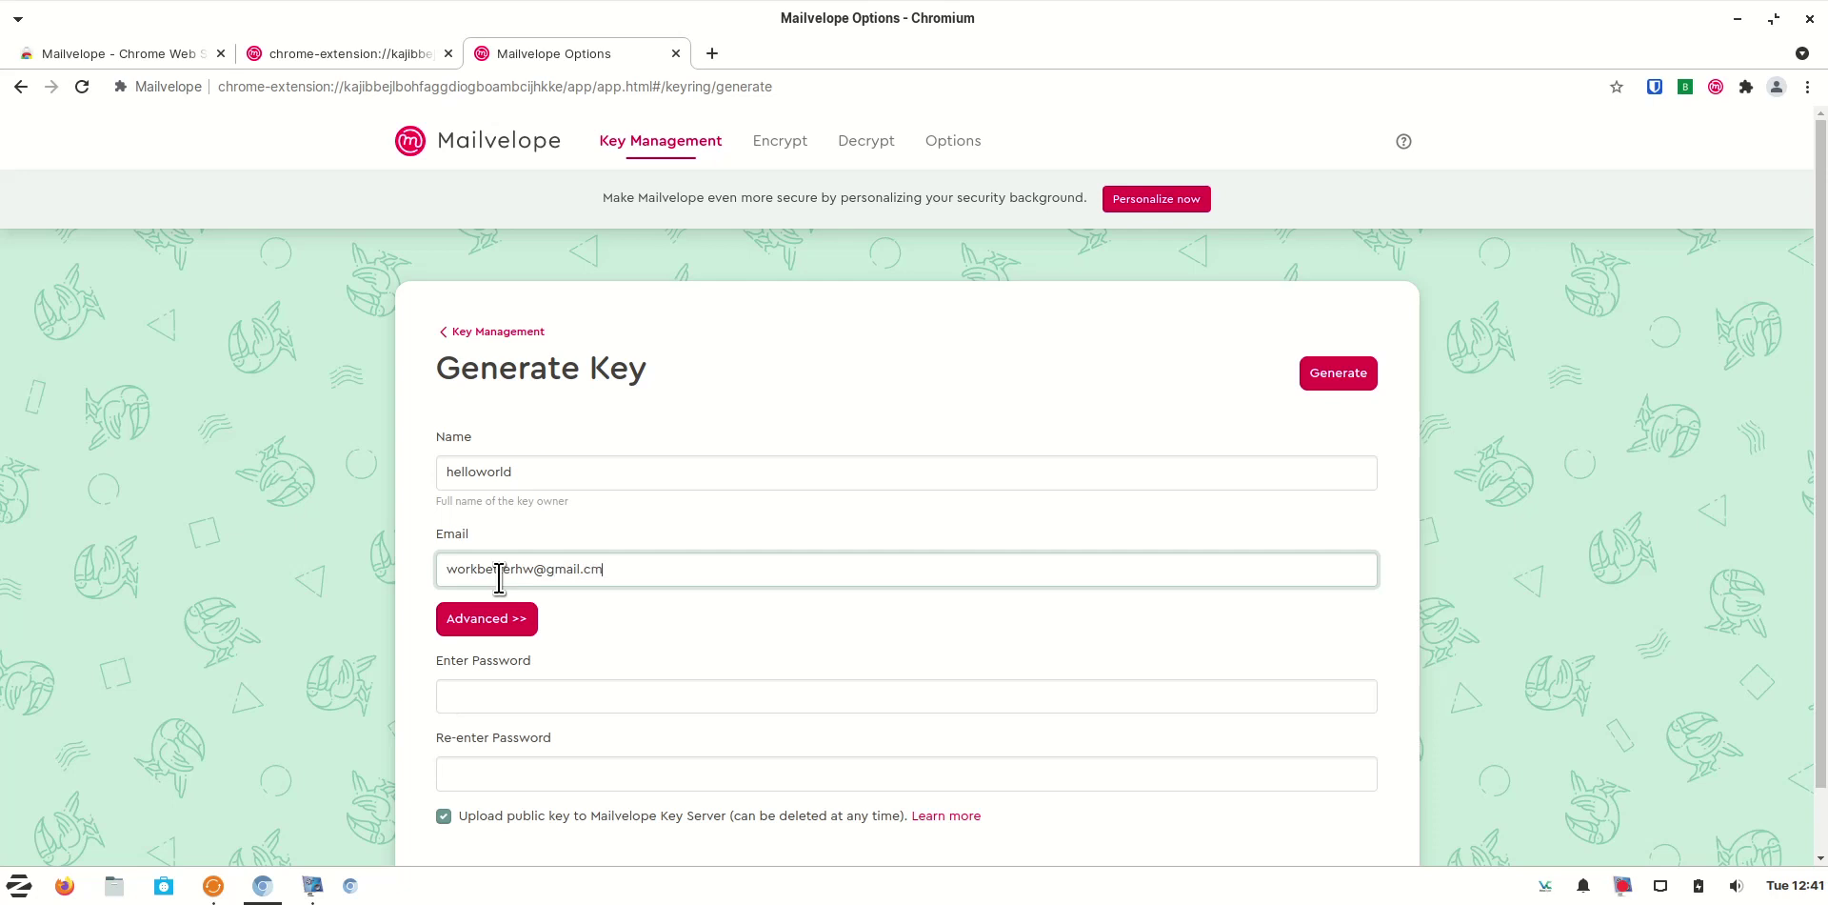
pyautogui.click(481, 704)
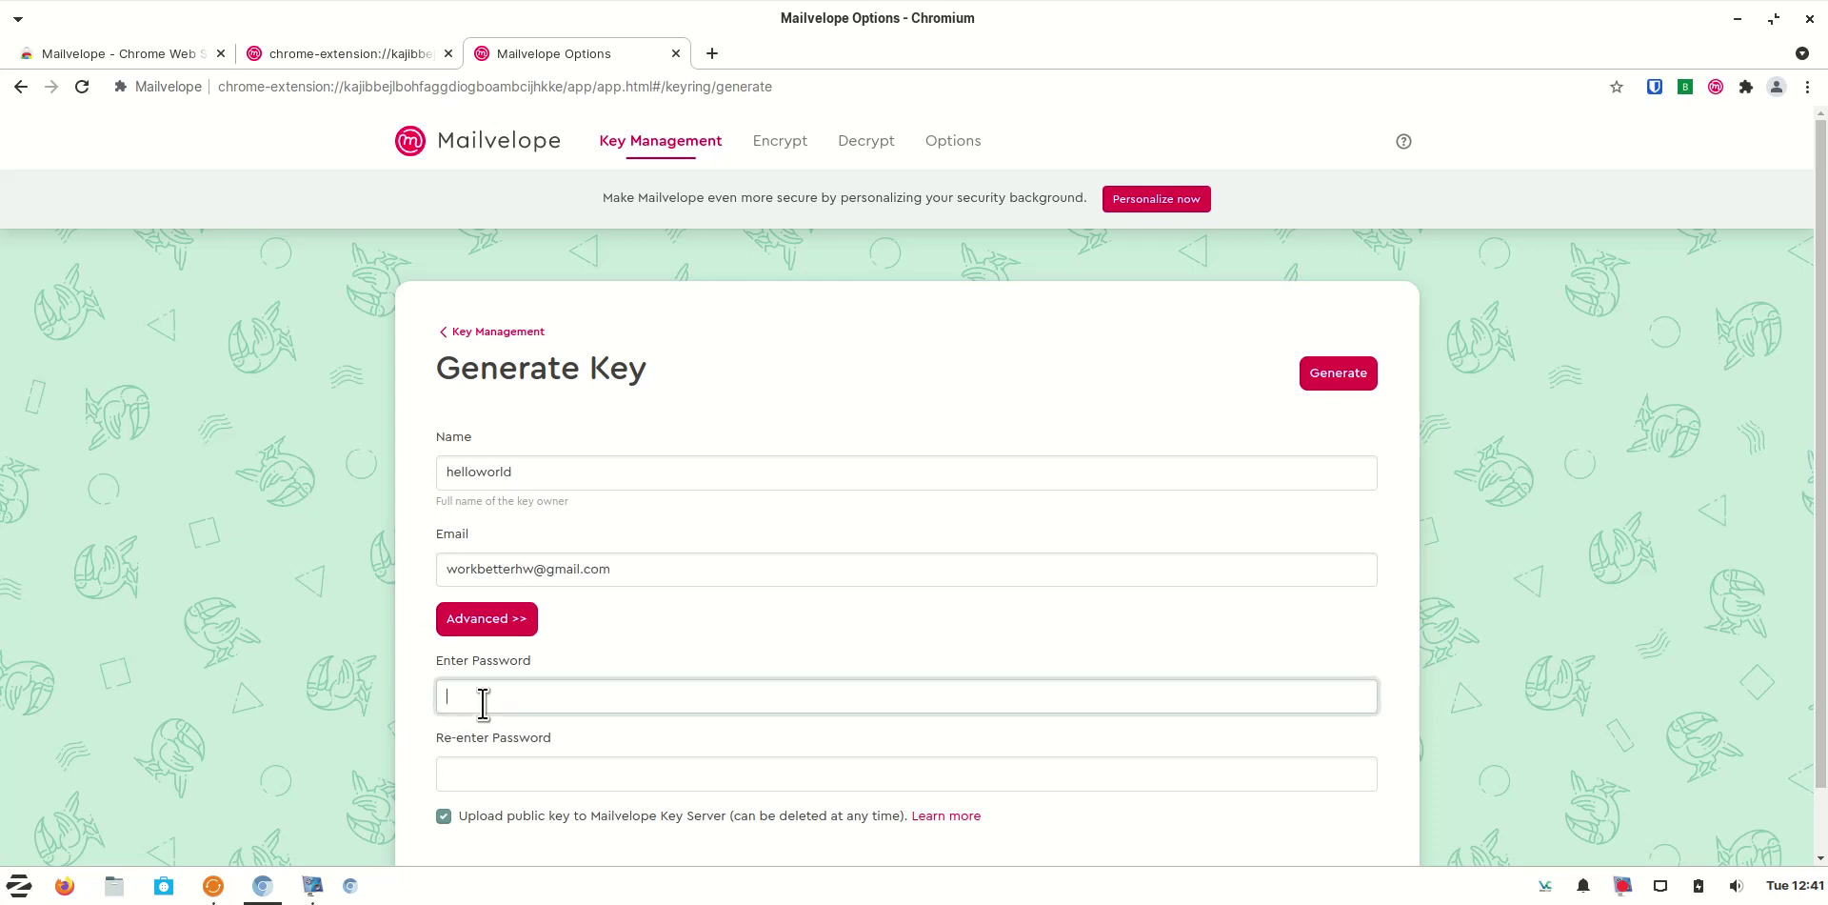
pyautogui.write('hel')
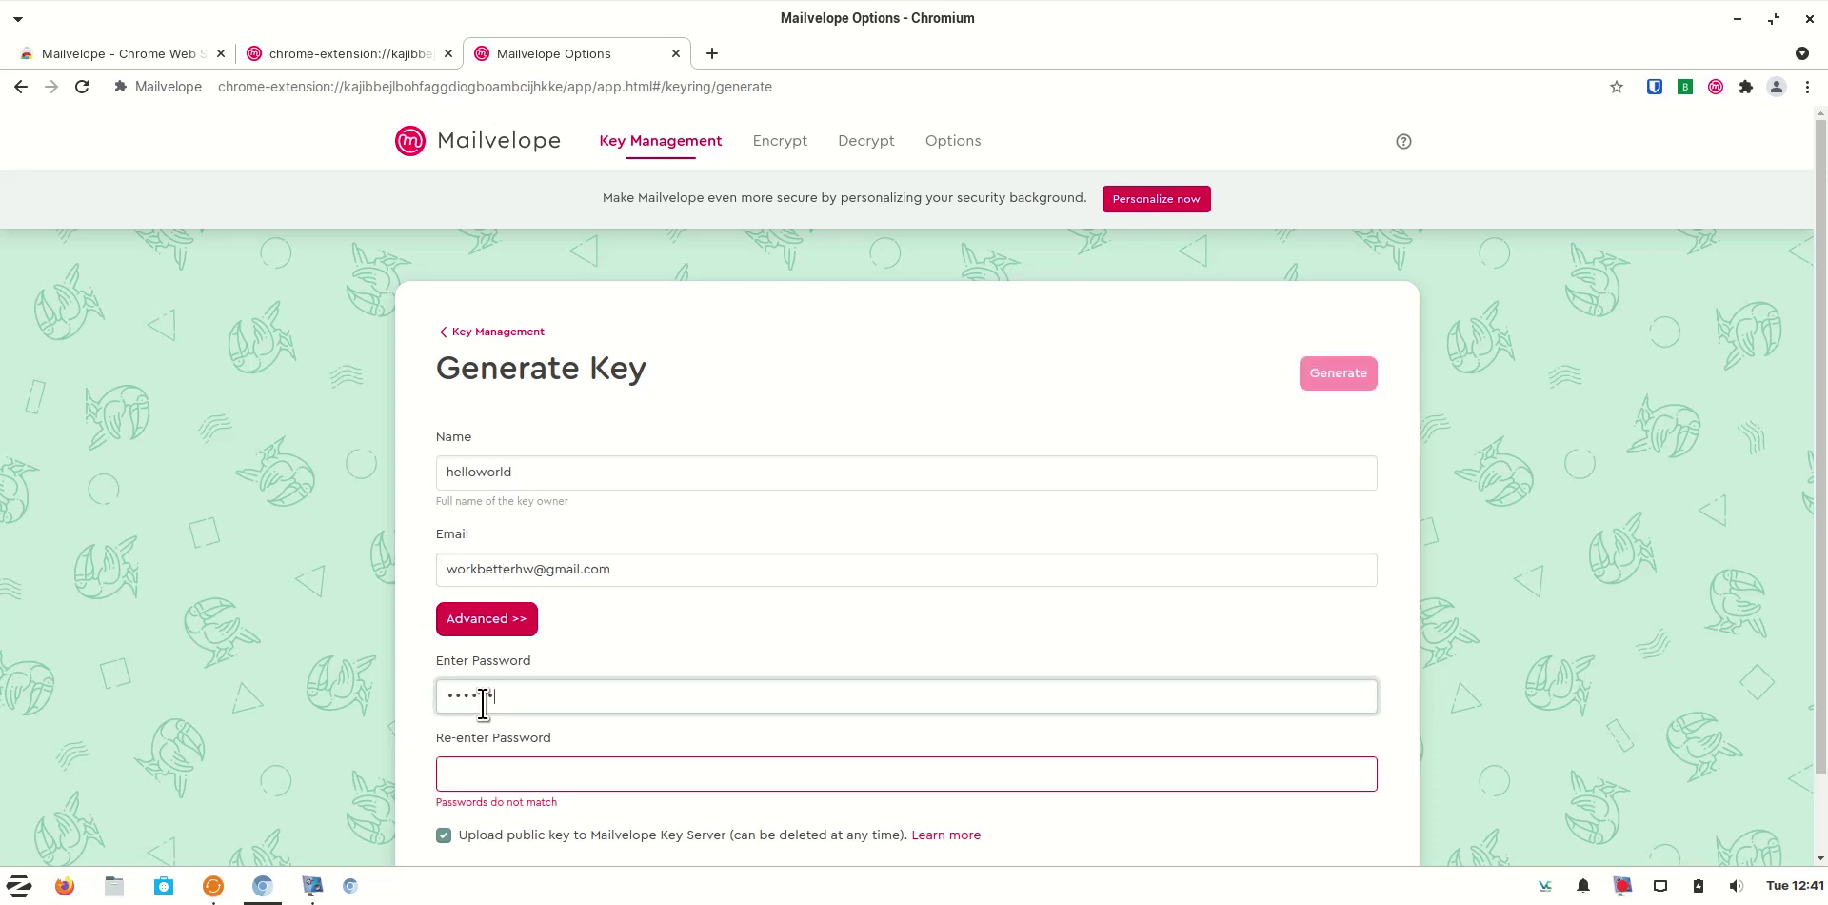
pyautogui.click(560, 776)
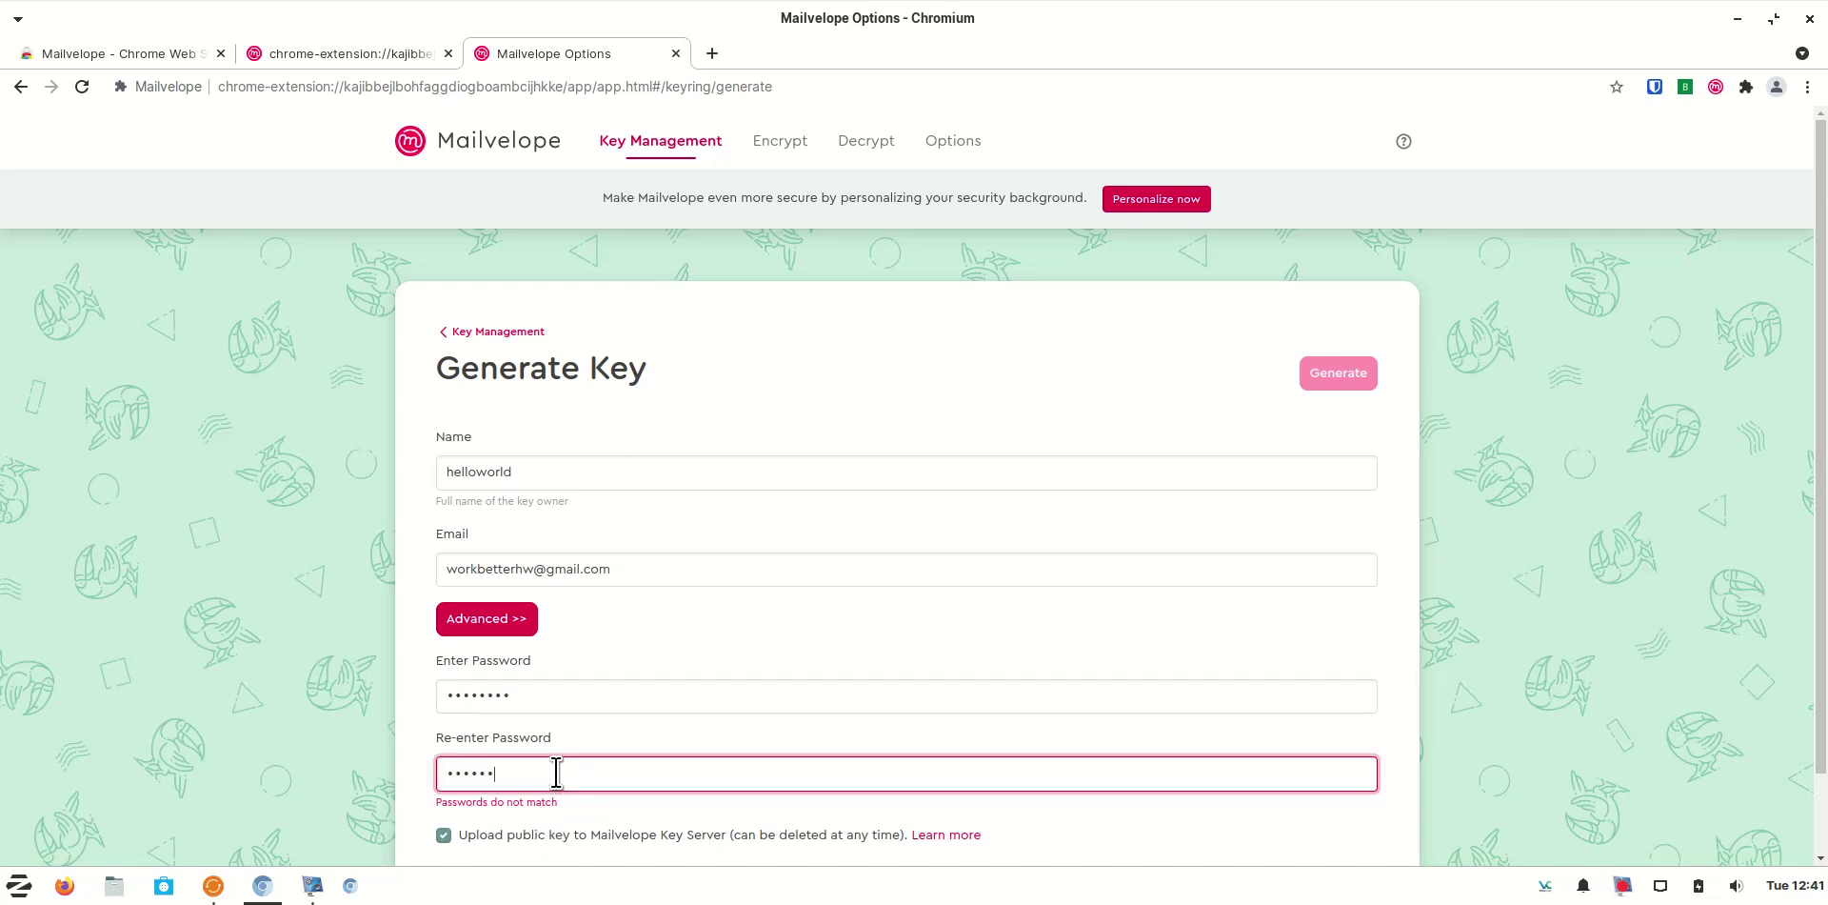
pyautogui.write('••••••••')
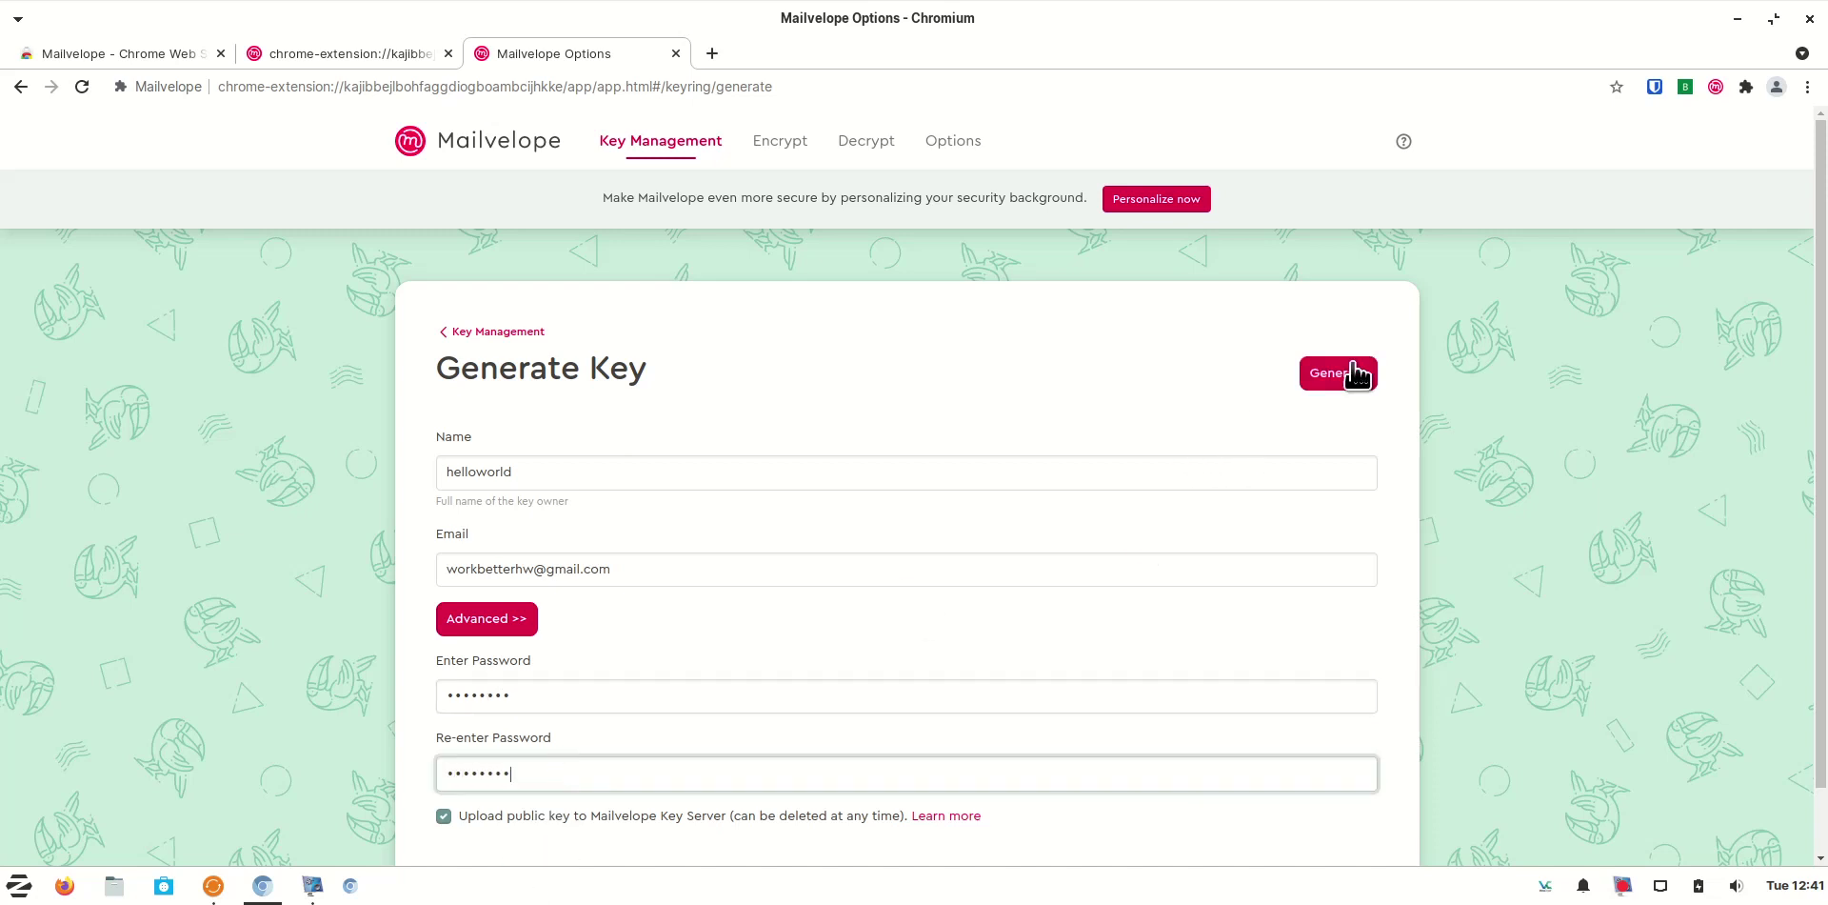
pyautogui.click(1339, 376)
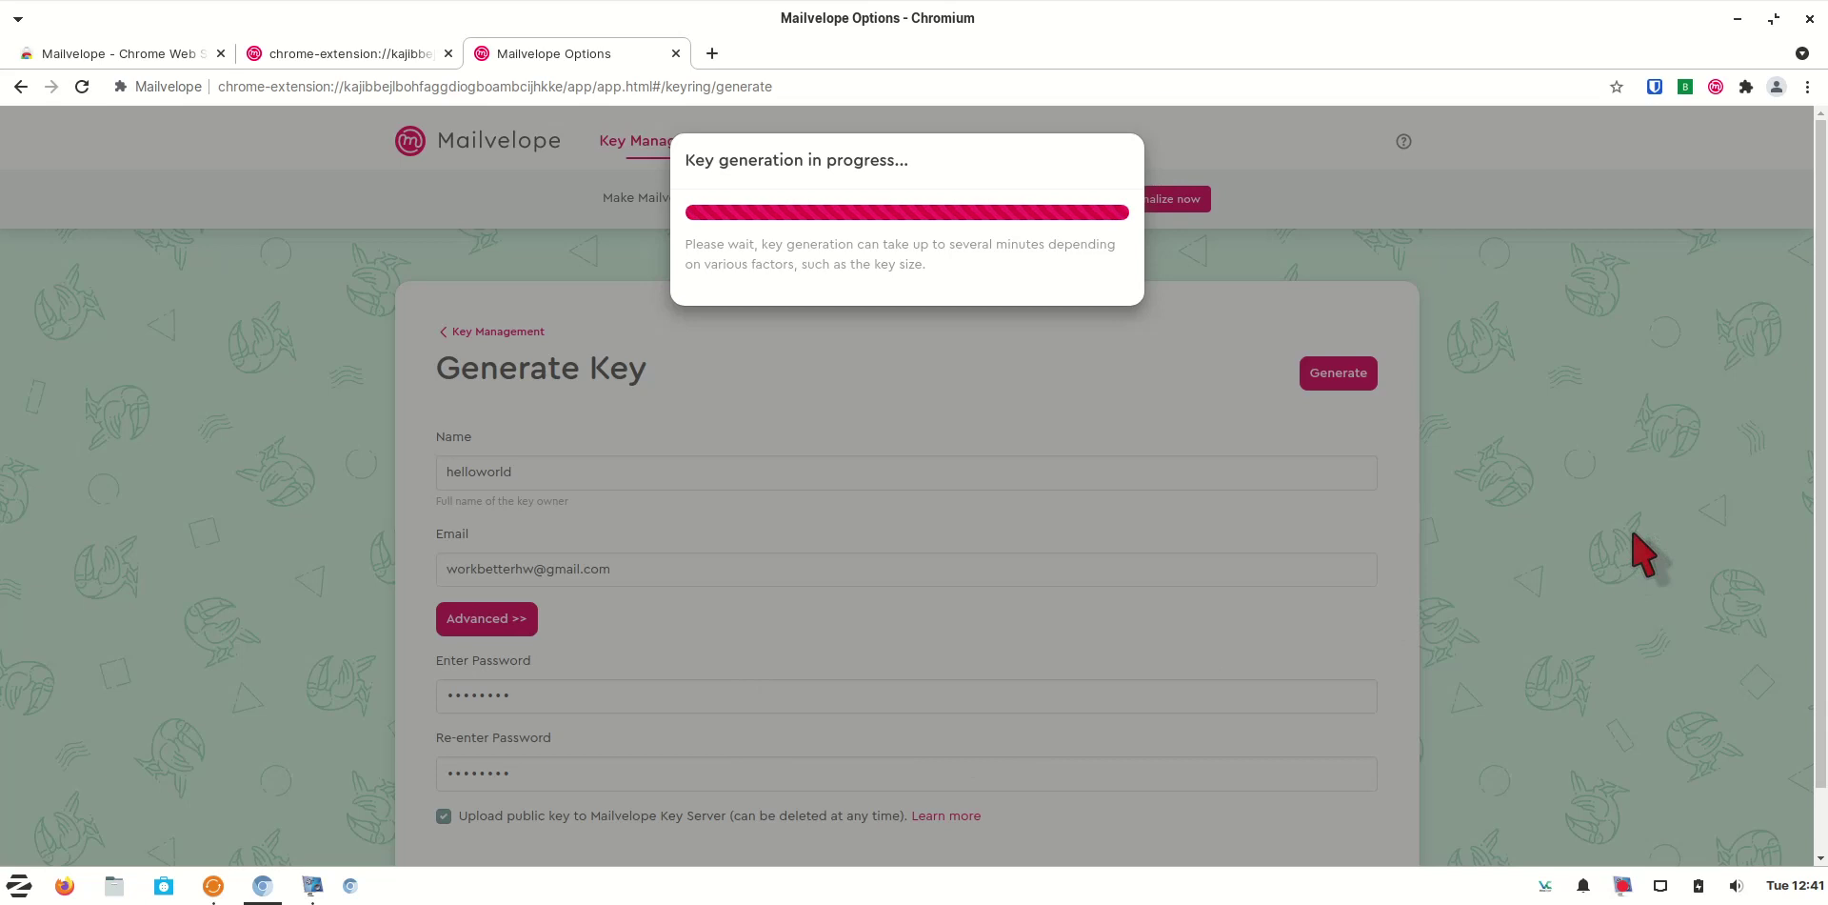
pyautogui.click(1623, 885)
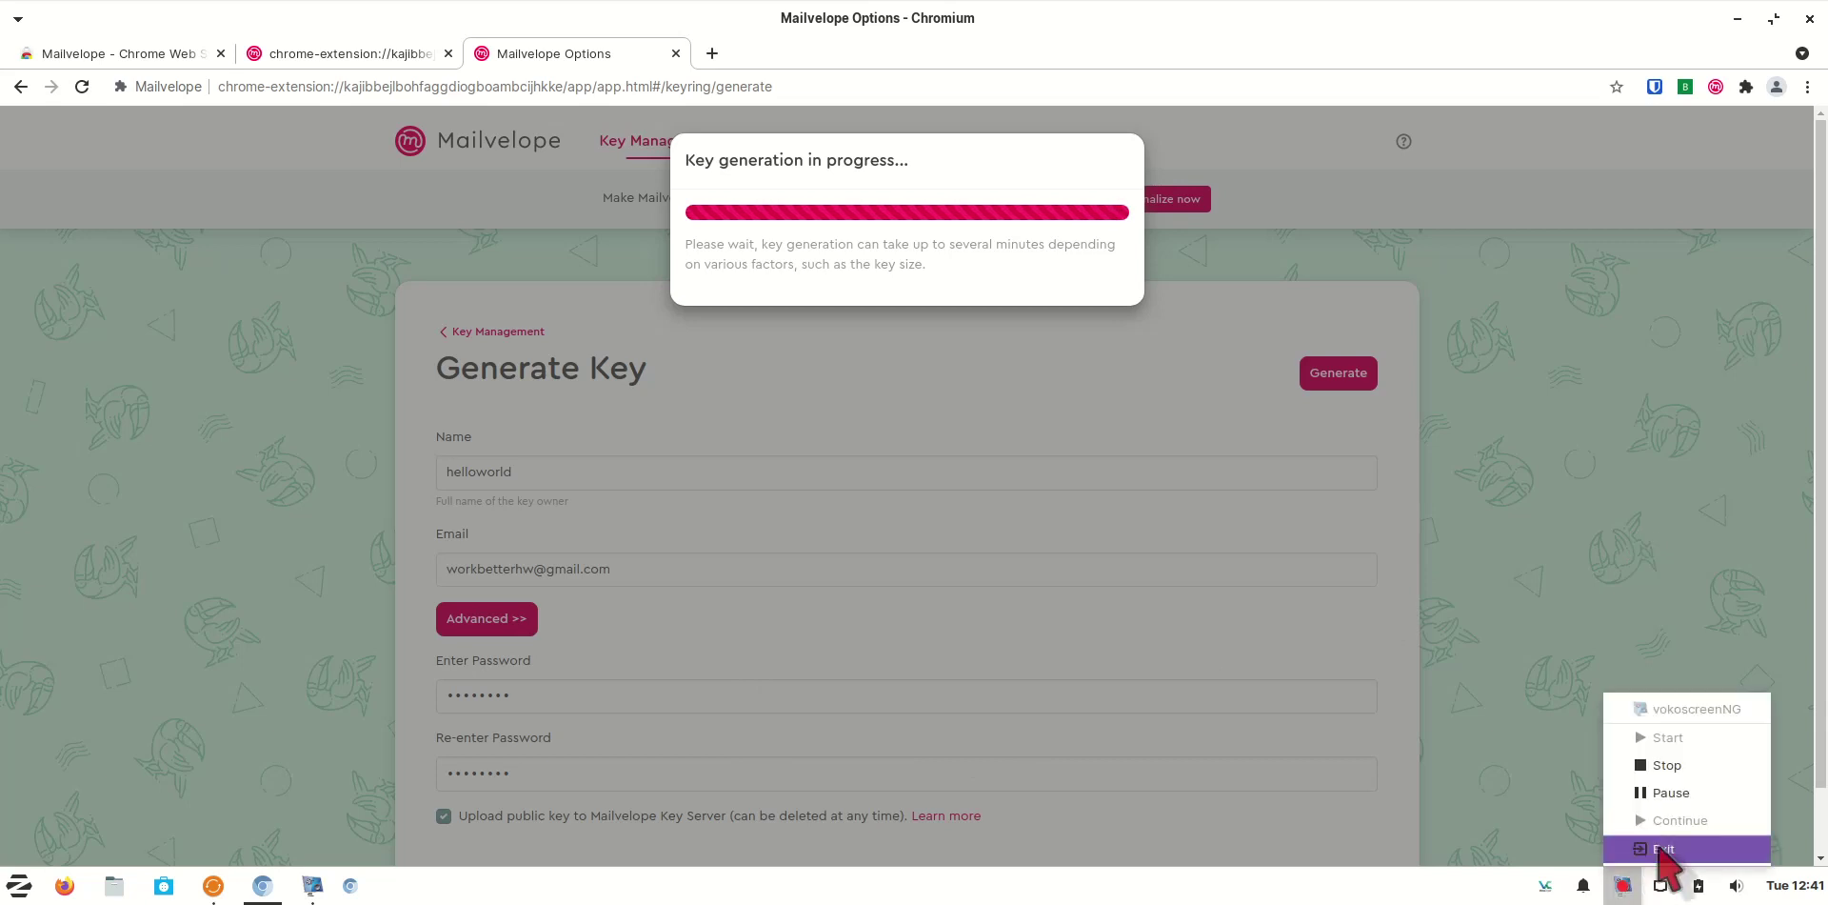
pyautogui.click(1671, 792)
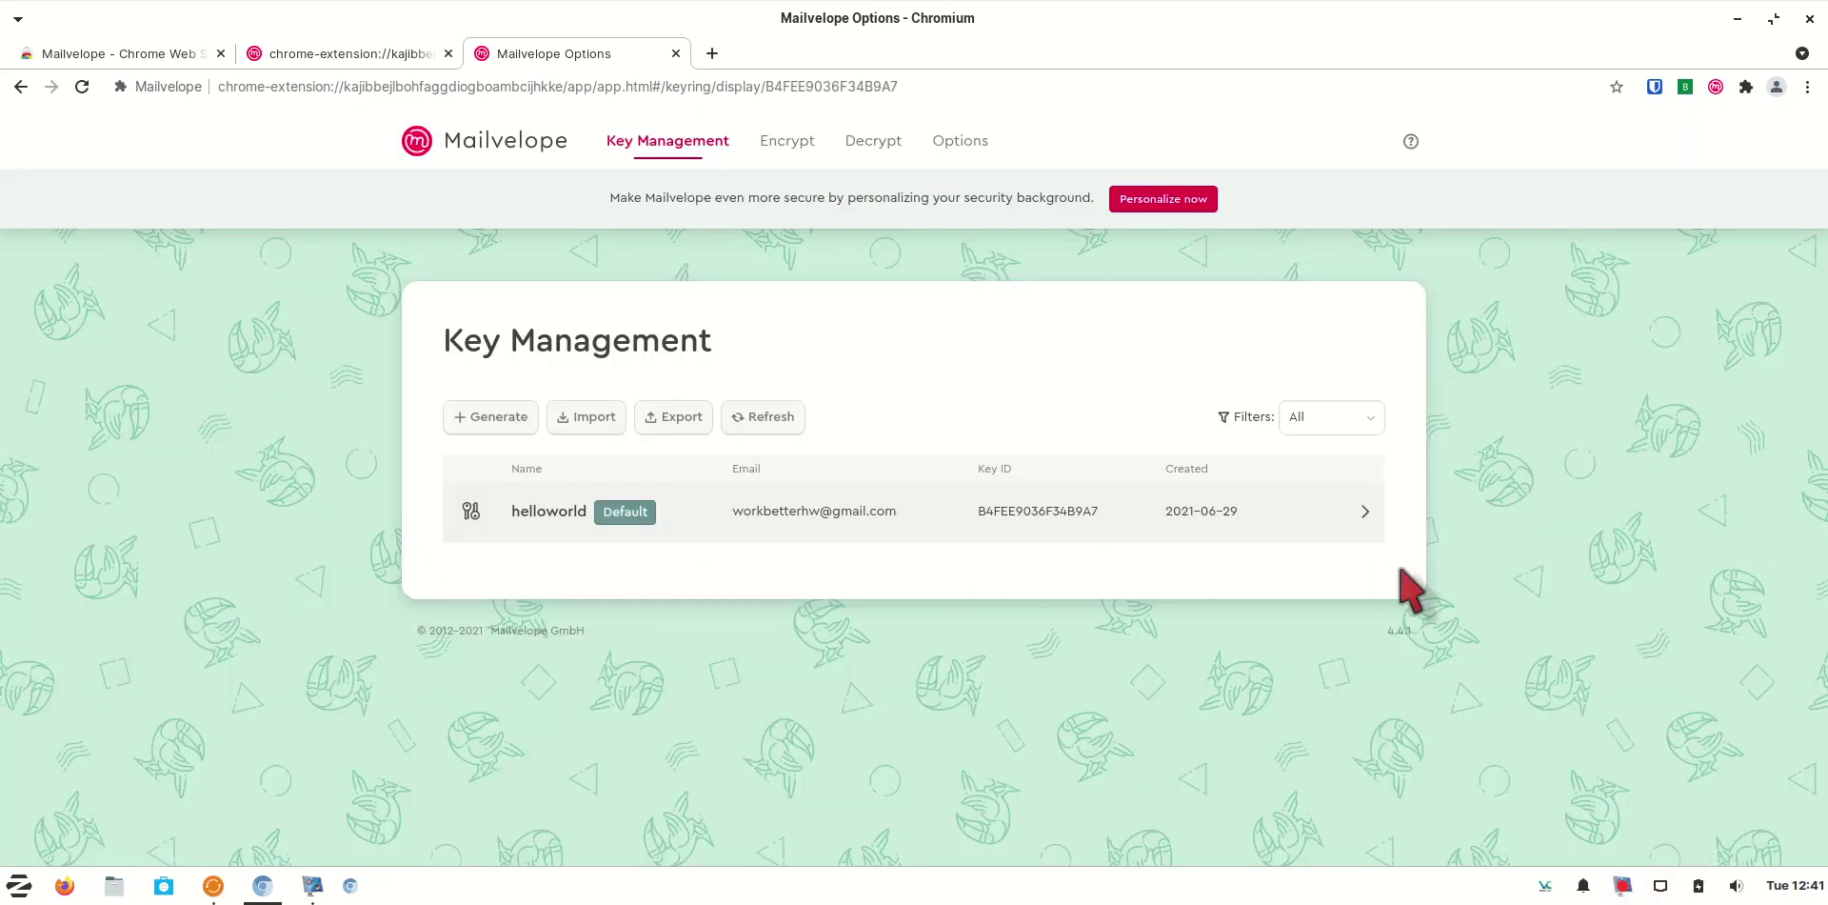
# Open the helloworld key's details and bring up its Export dialog
pyautogui.click(942, 529)
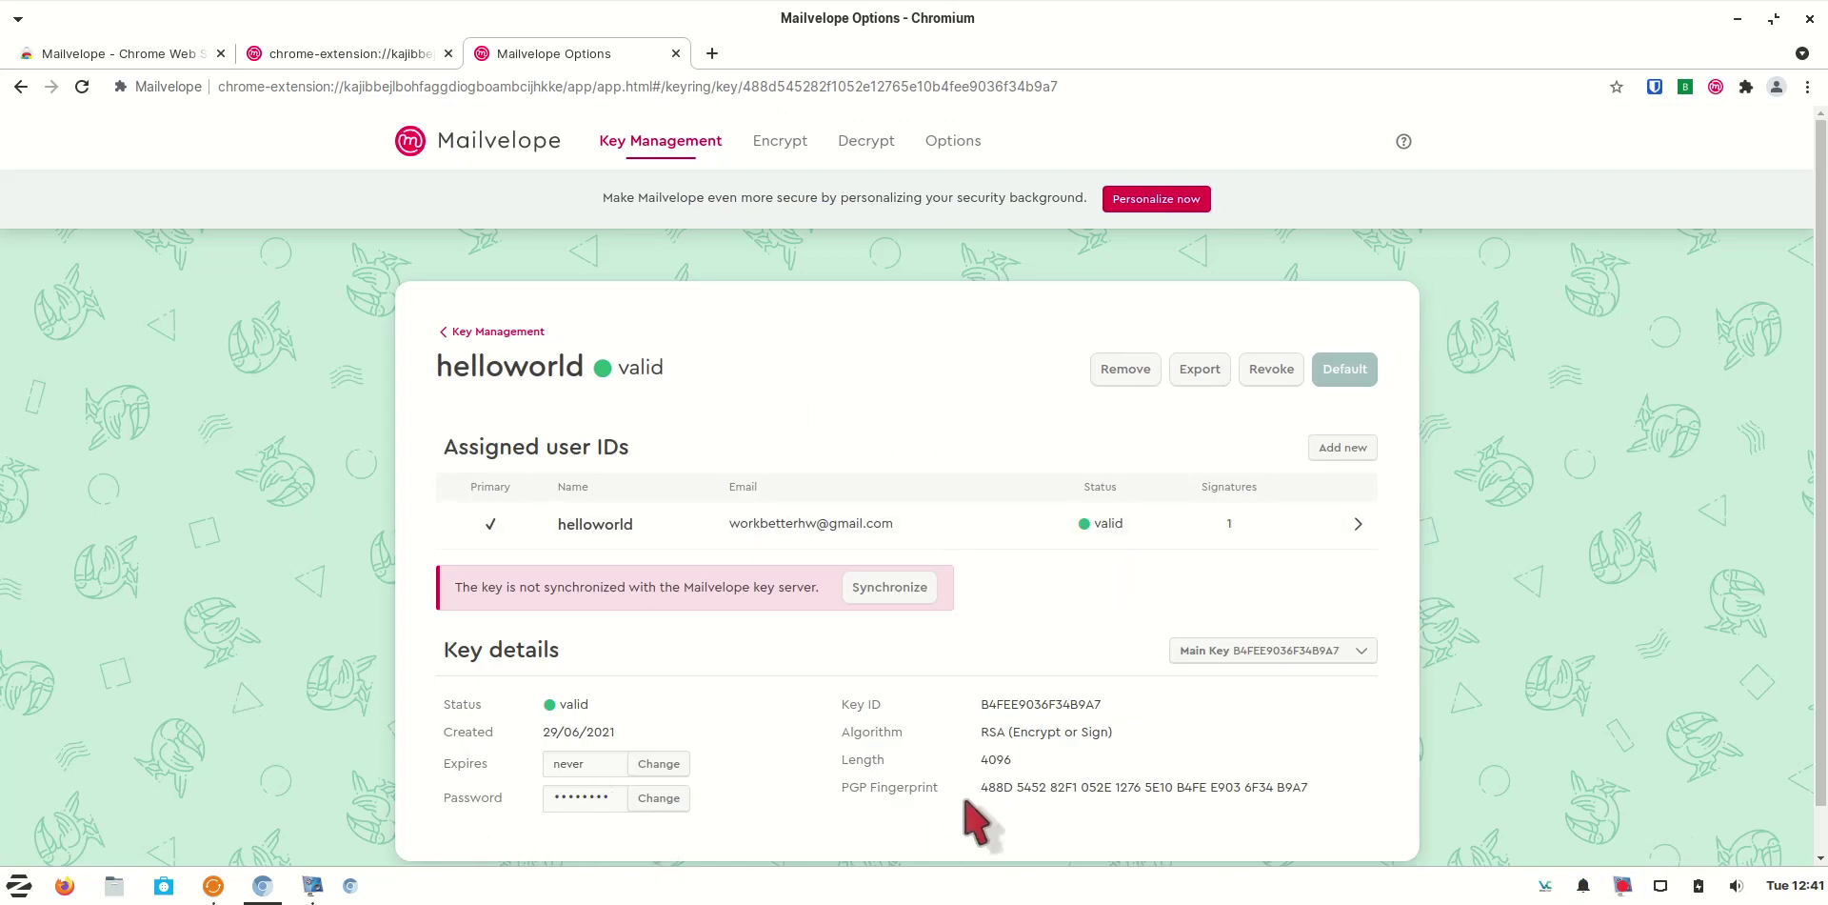
pyautogui.click(467, 332)
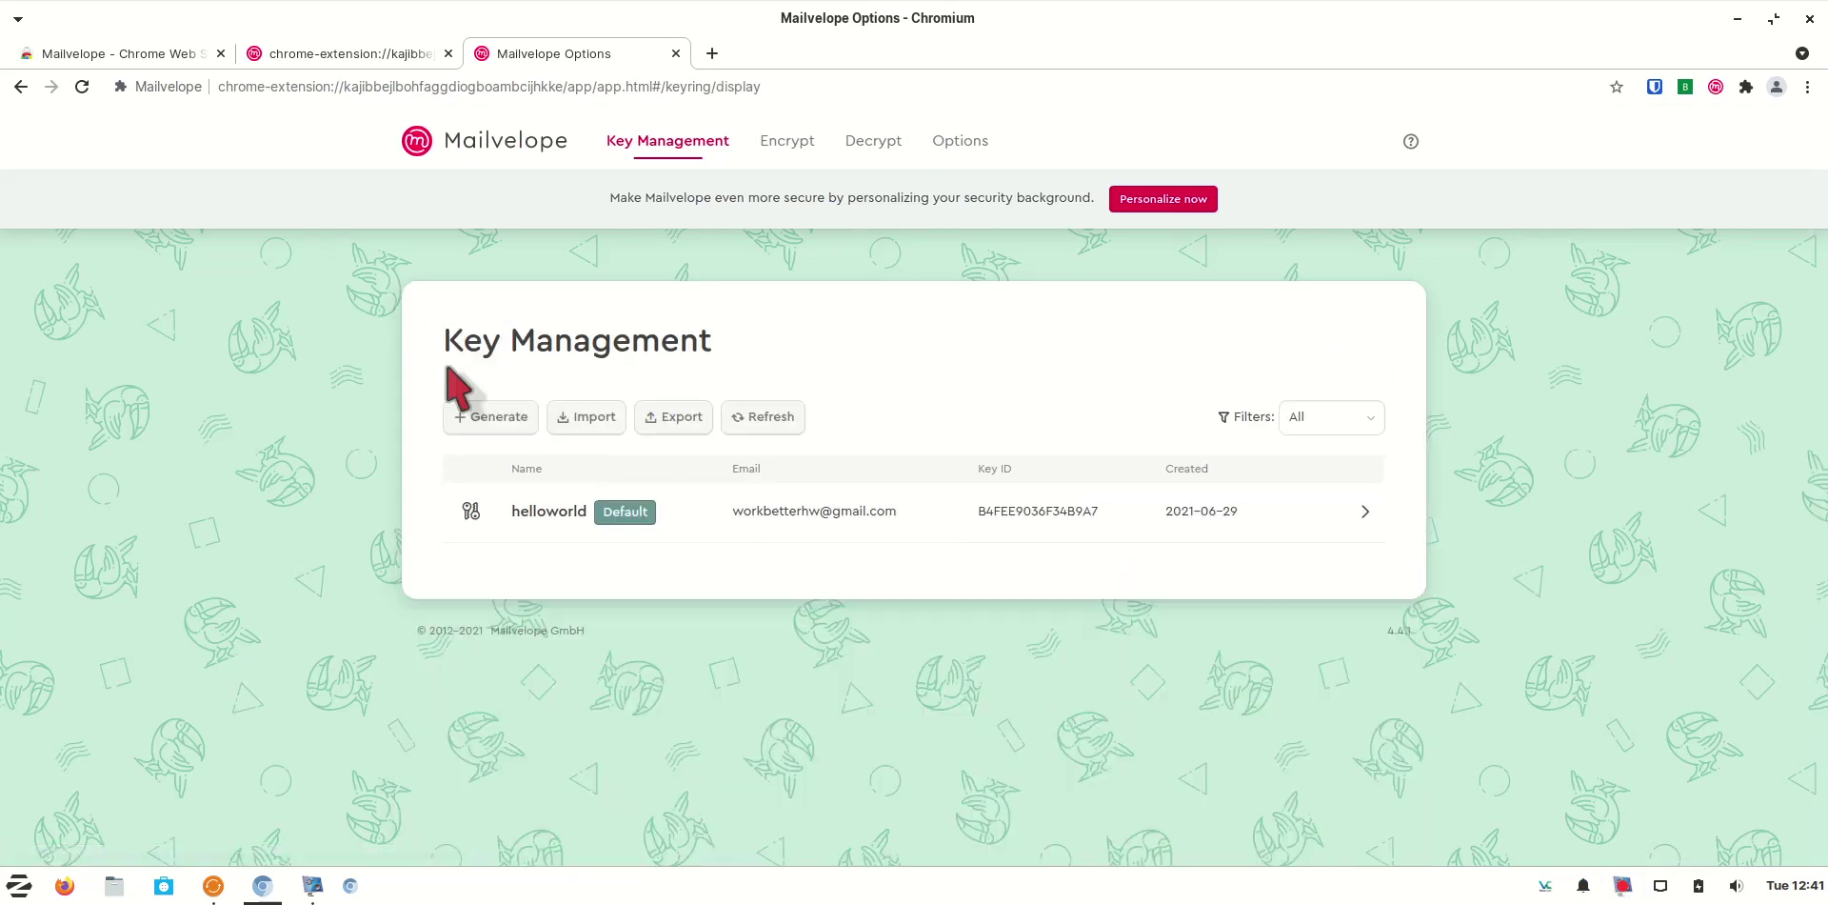
pyautogui.click(926, 531)
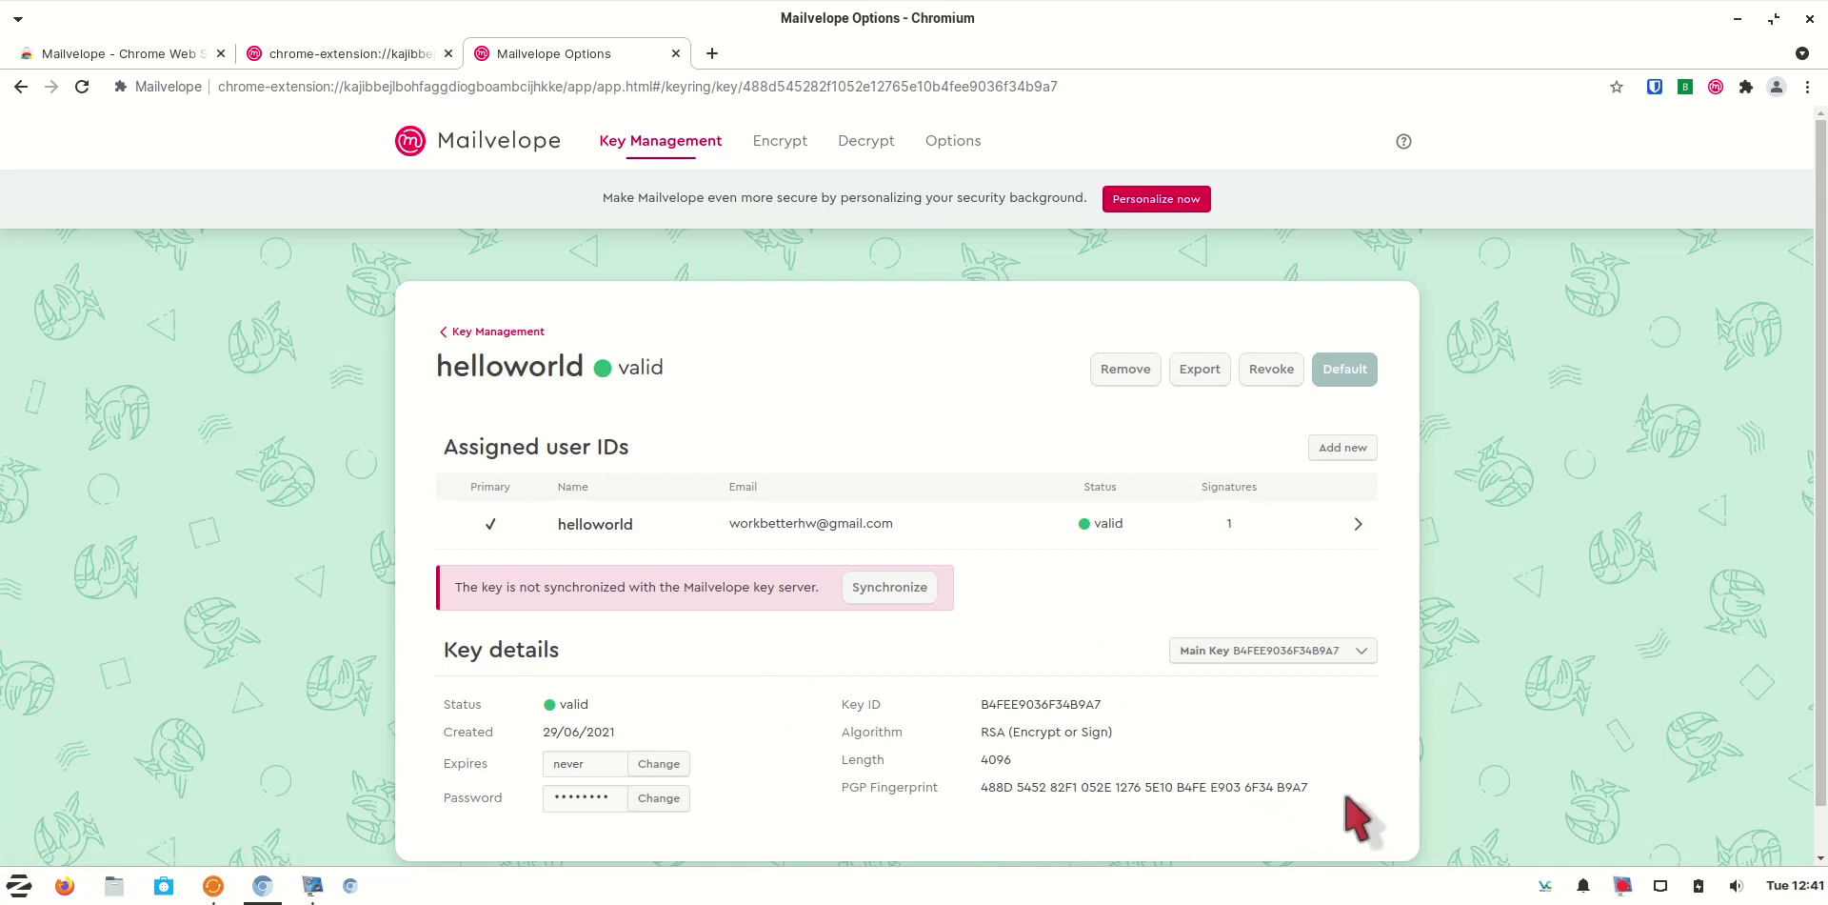
pyautogui.click(1200, 371)
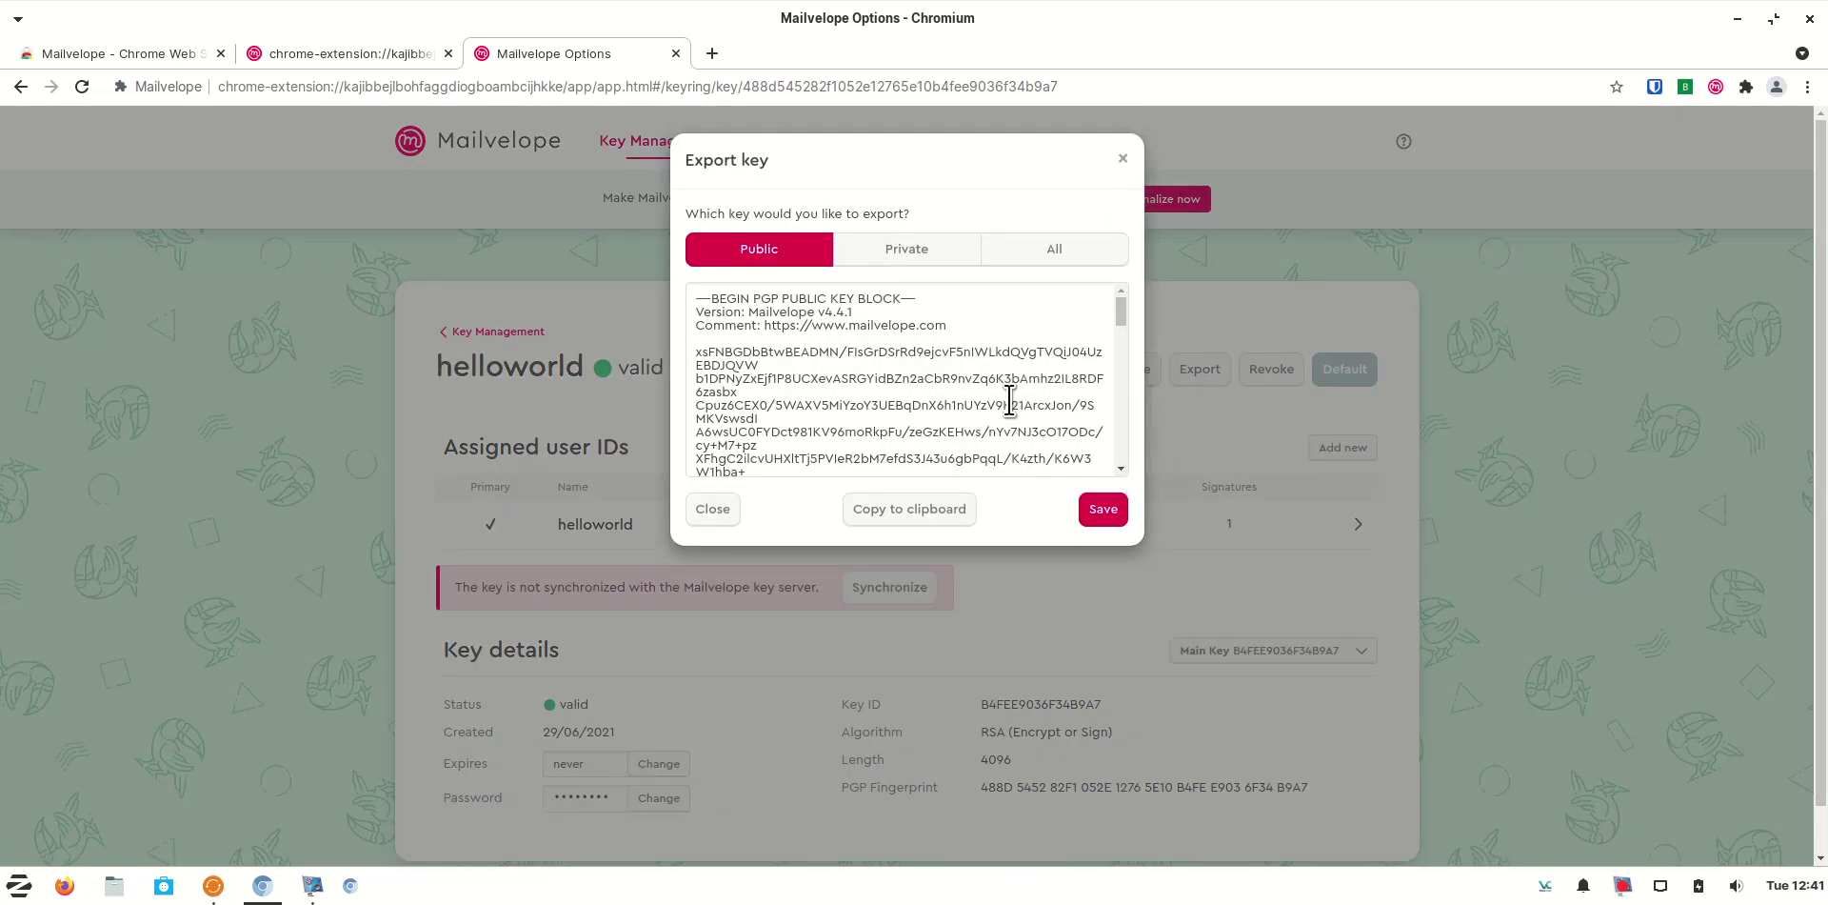
# Save the helloworld key as helloworld_pub.asc and helloworld_priv.asc, then close the export window
pyautogui.click(915, 250)
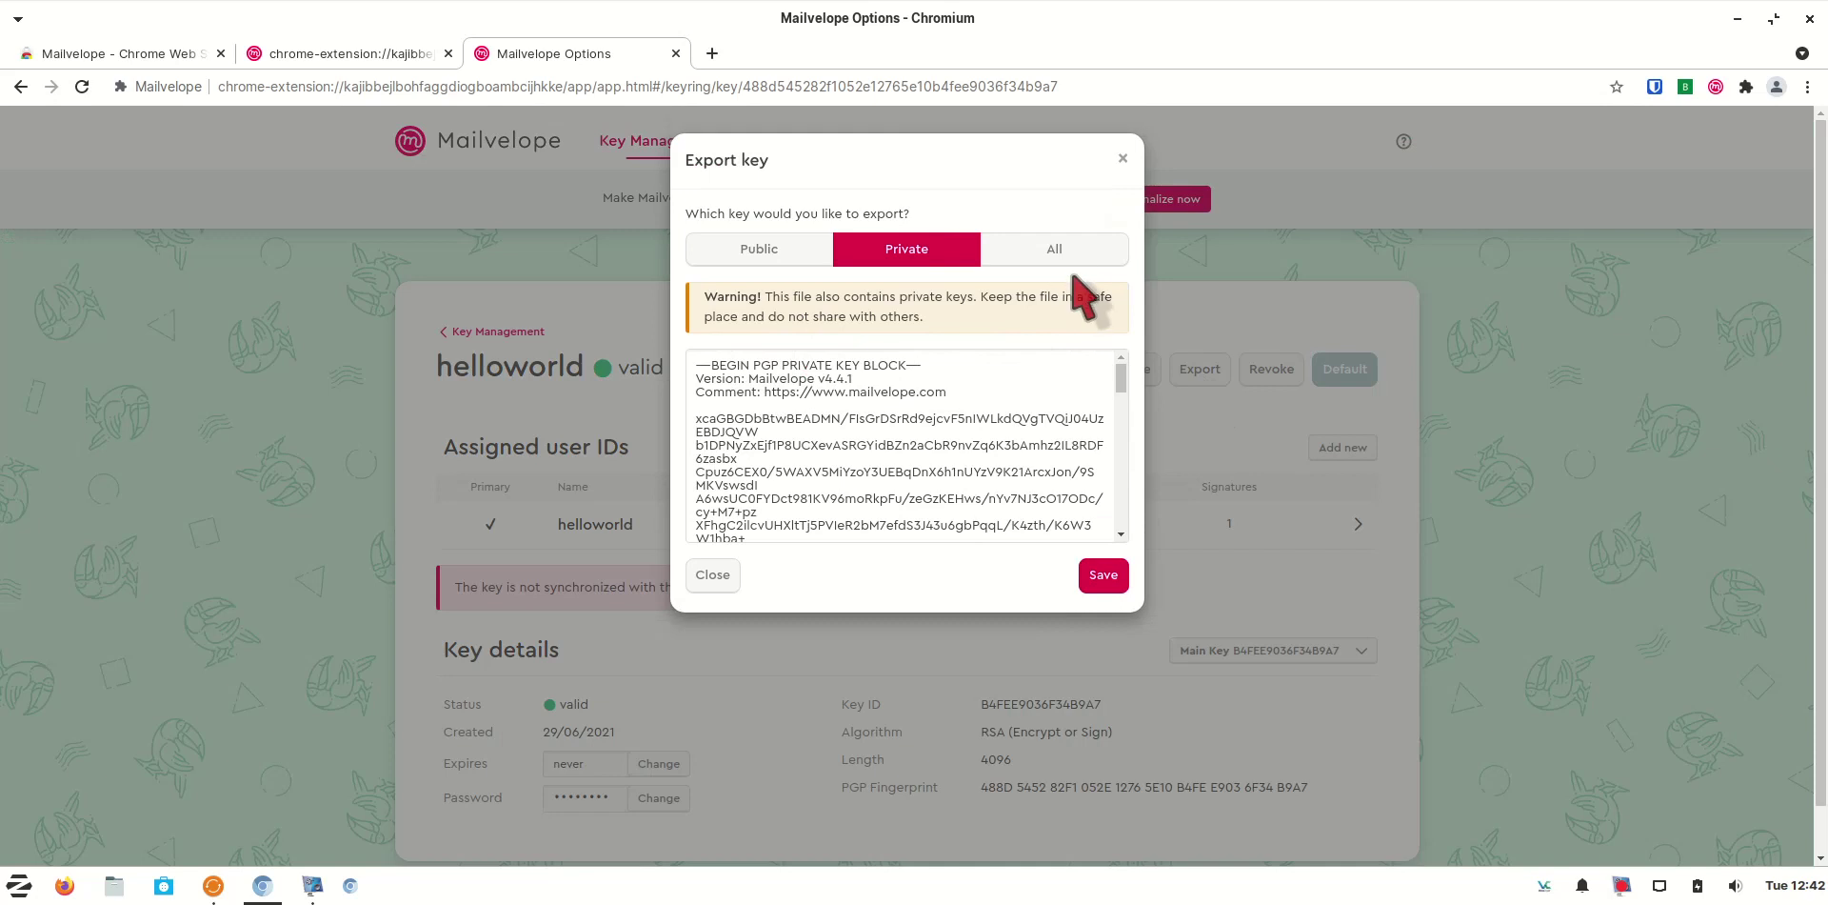
pyautogui.click(1062, 249)
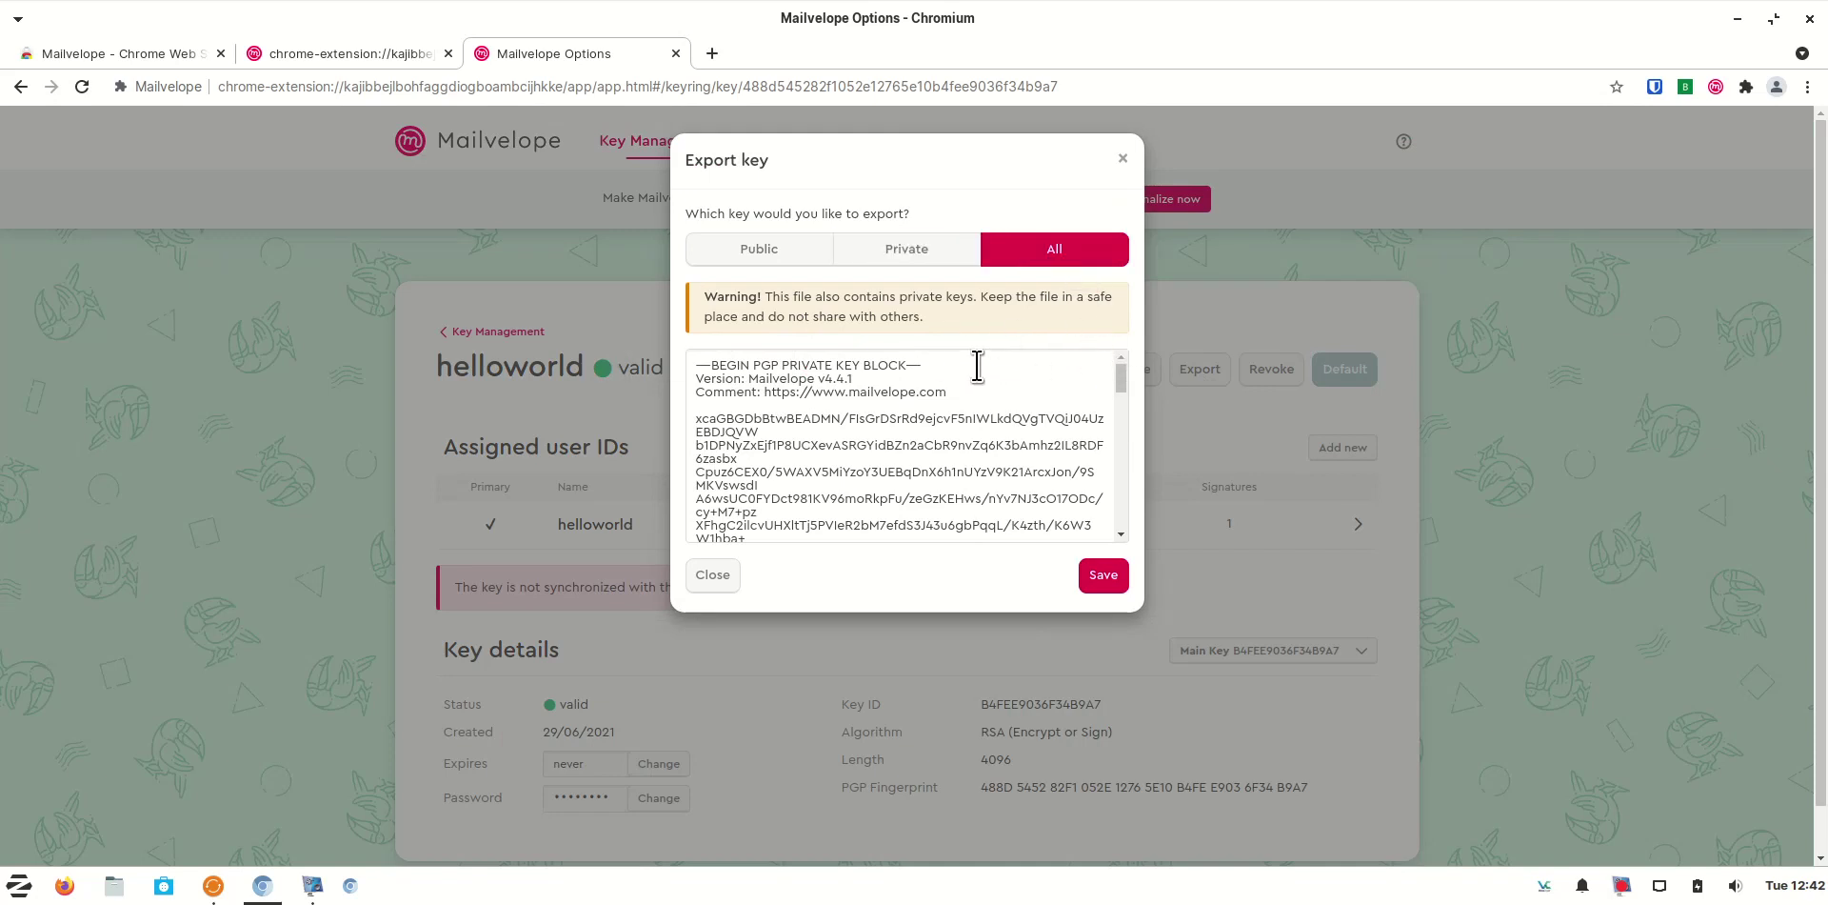
pyautogui.click(814, 250)
pyautogui.click(1104, 514)
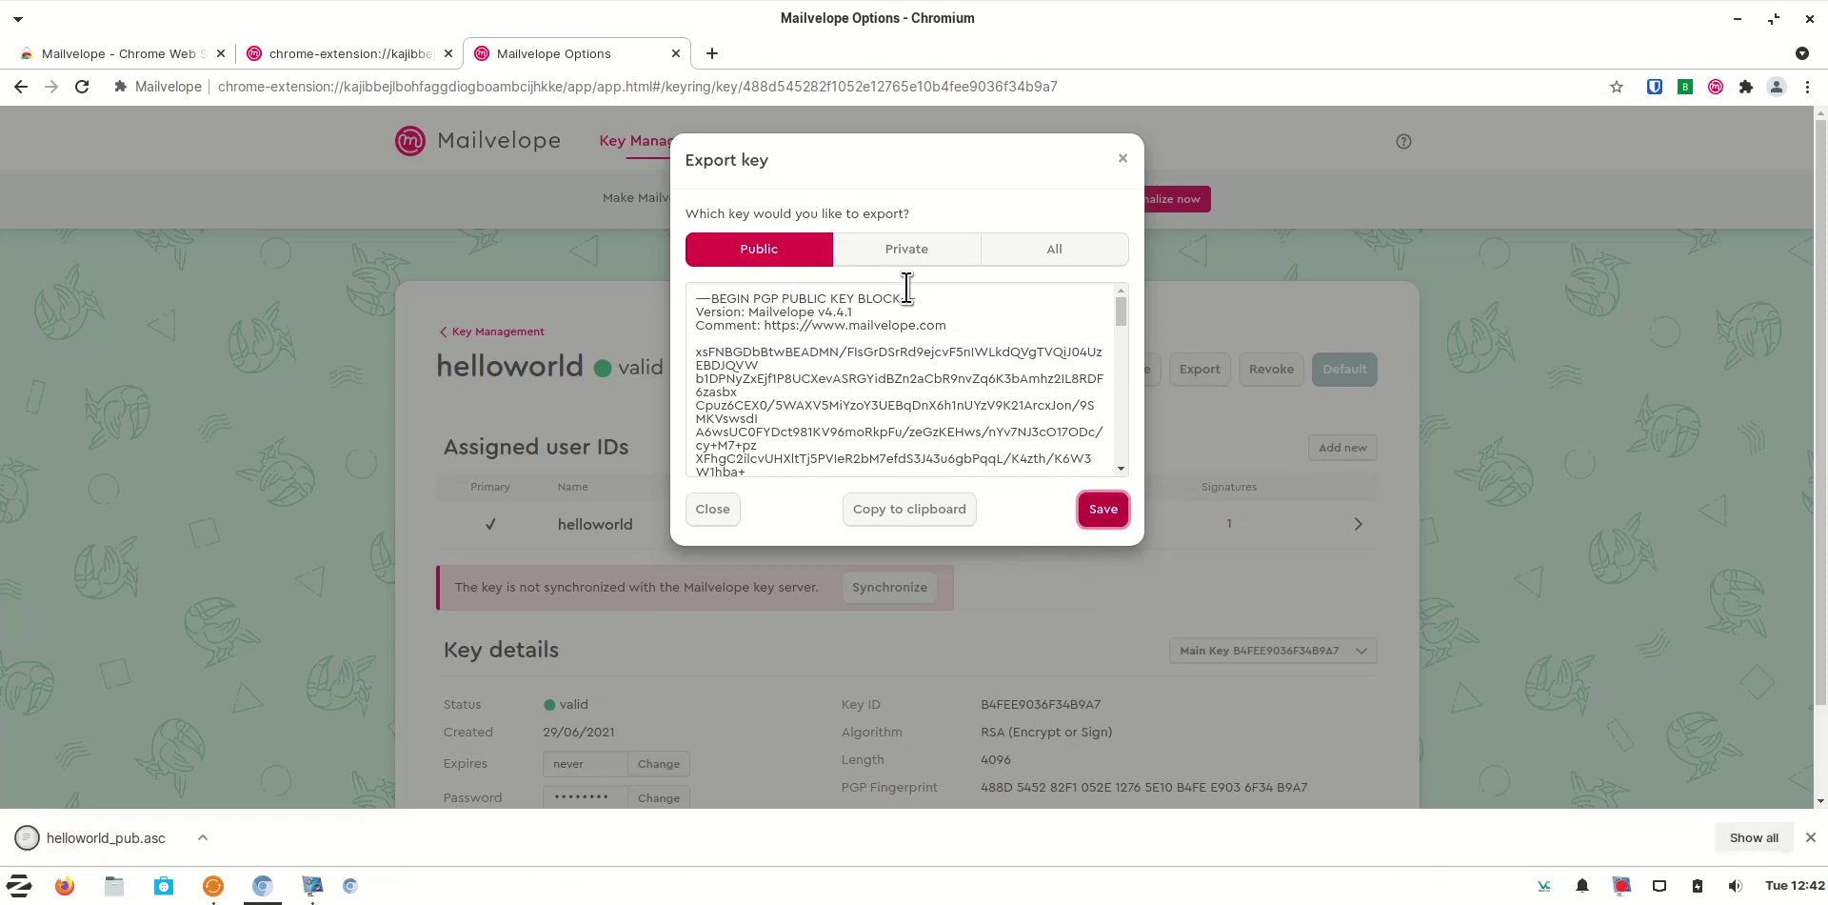
pyautogui.click(929, 255)
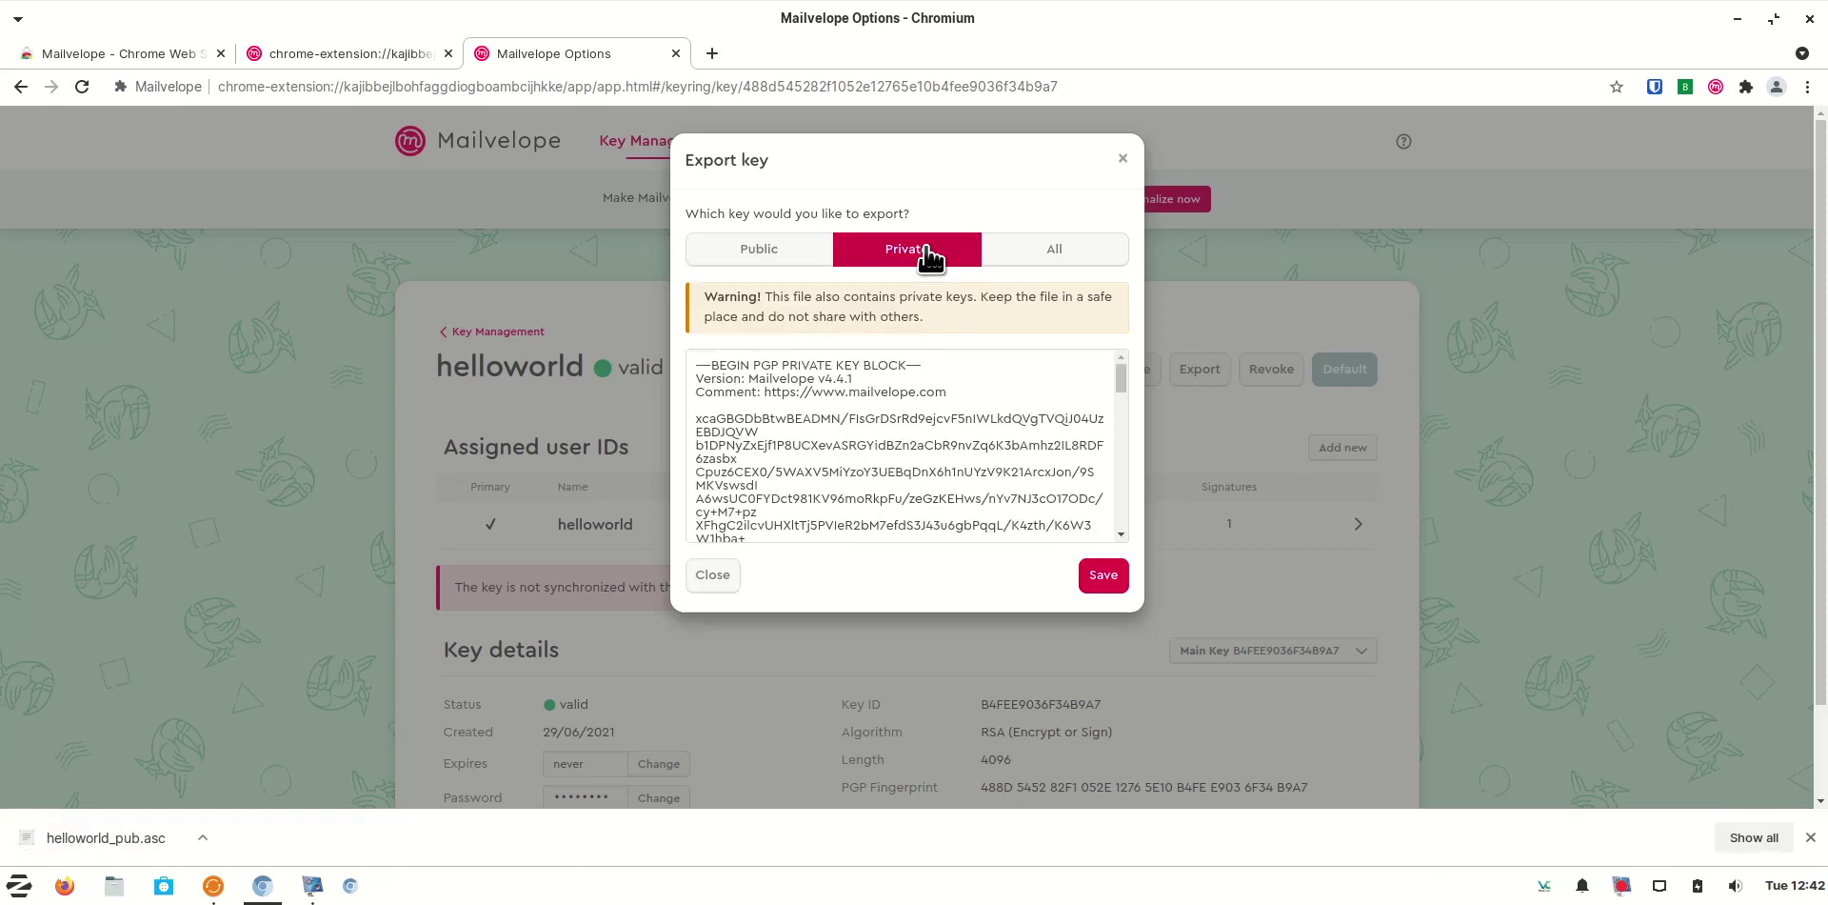
pyautogui.click(1114, 584)
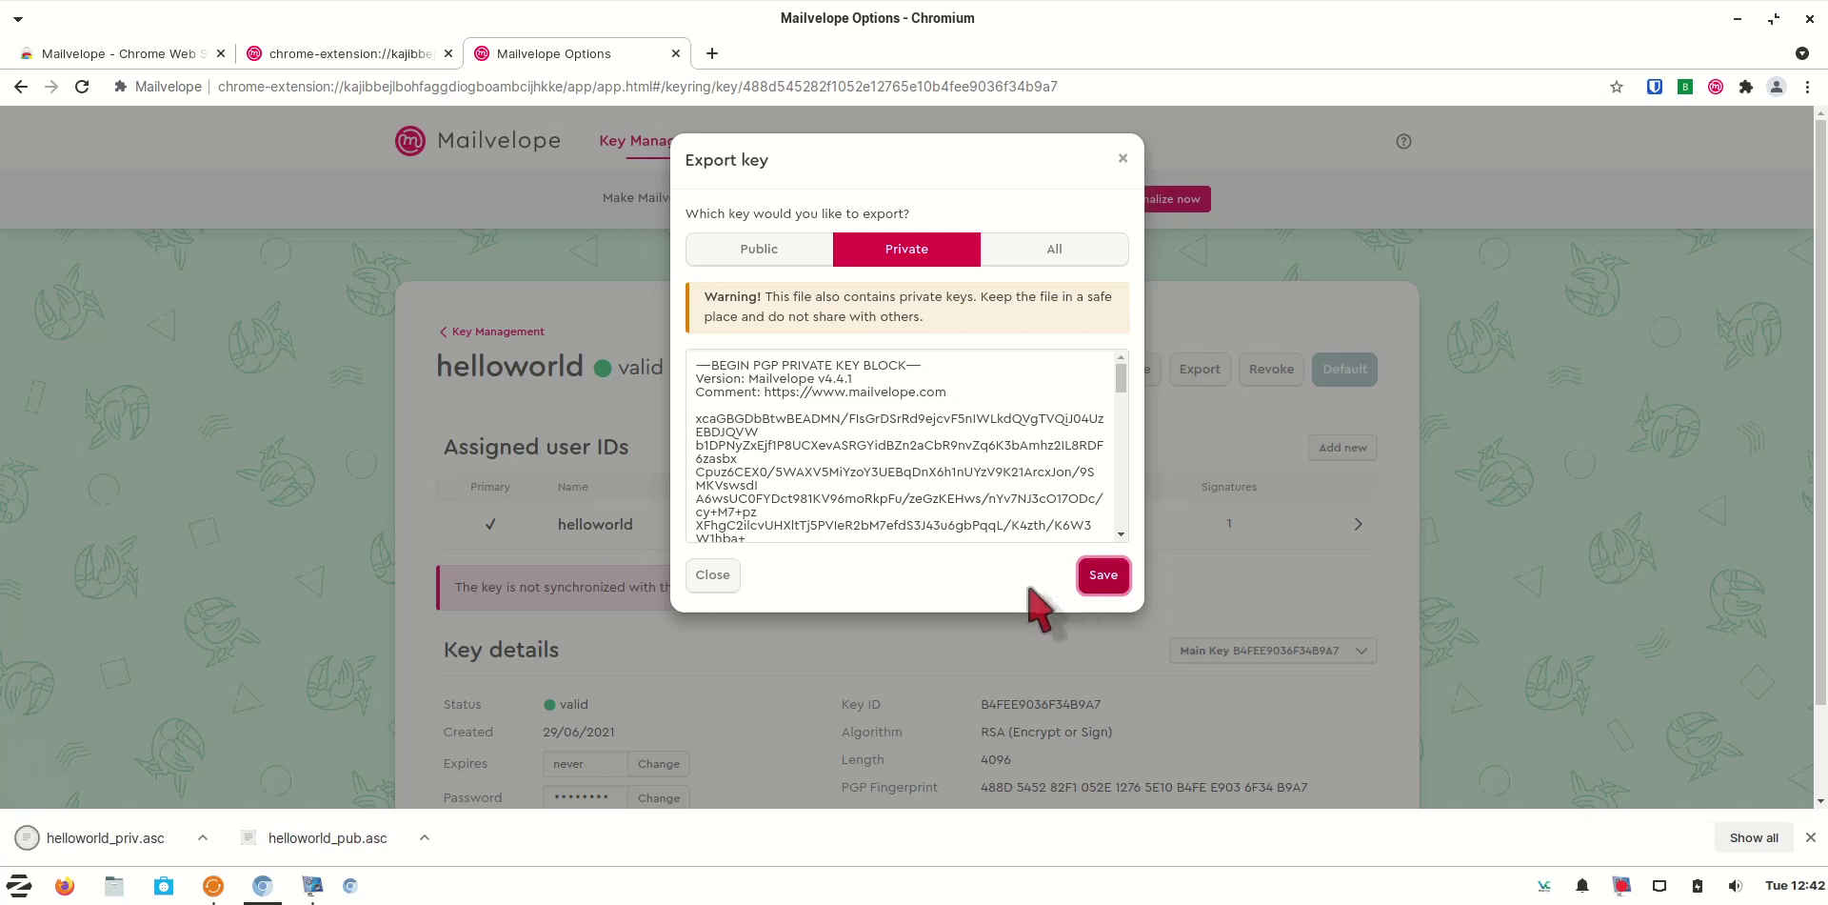
pyautogui.click(1123, 159)
# Delete the existing helloworld key from the keyring
pyautogui.click(519, 332)
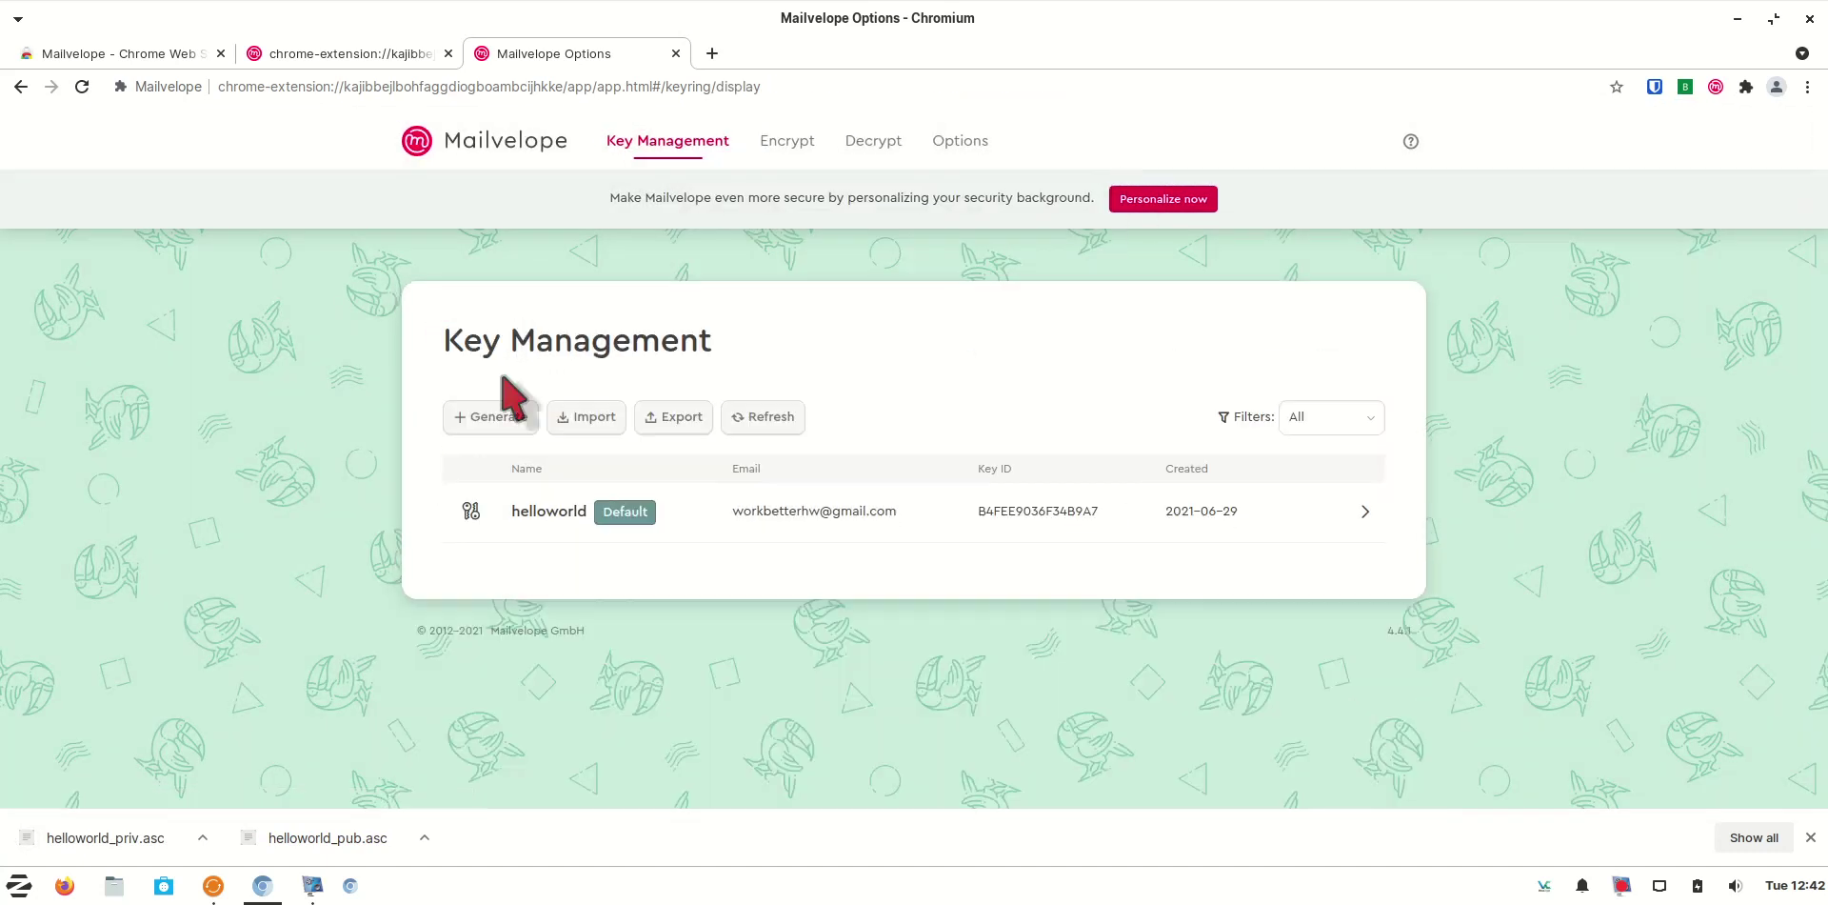
pyautogui.click(1327, 512)
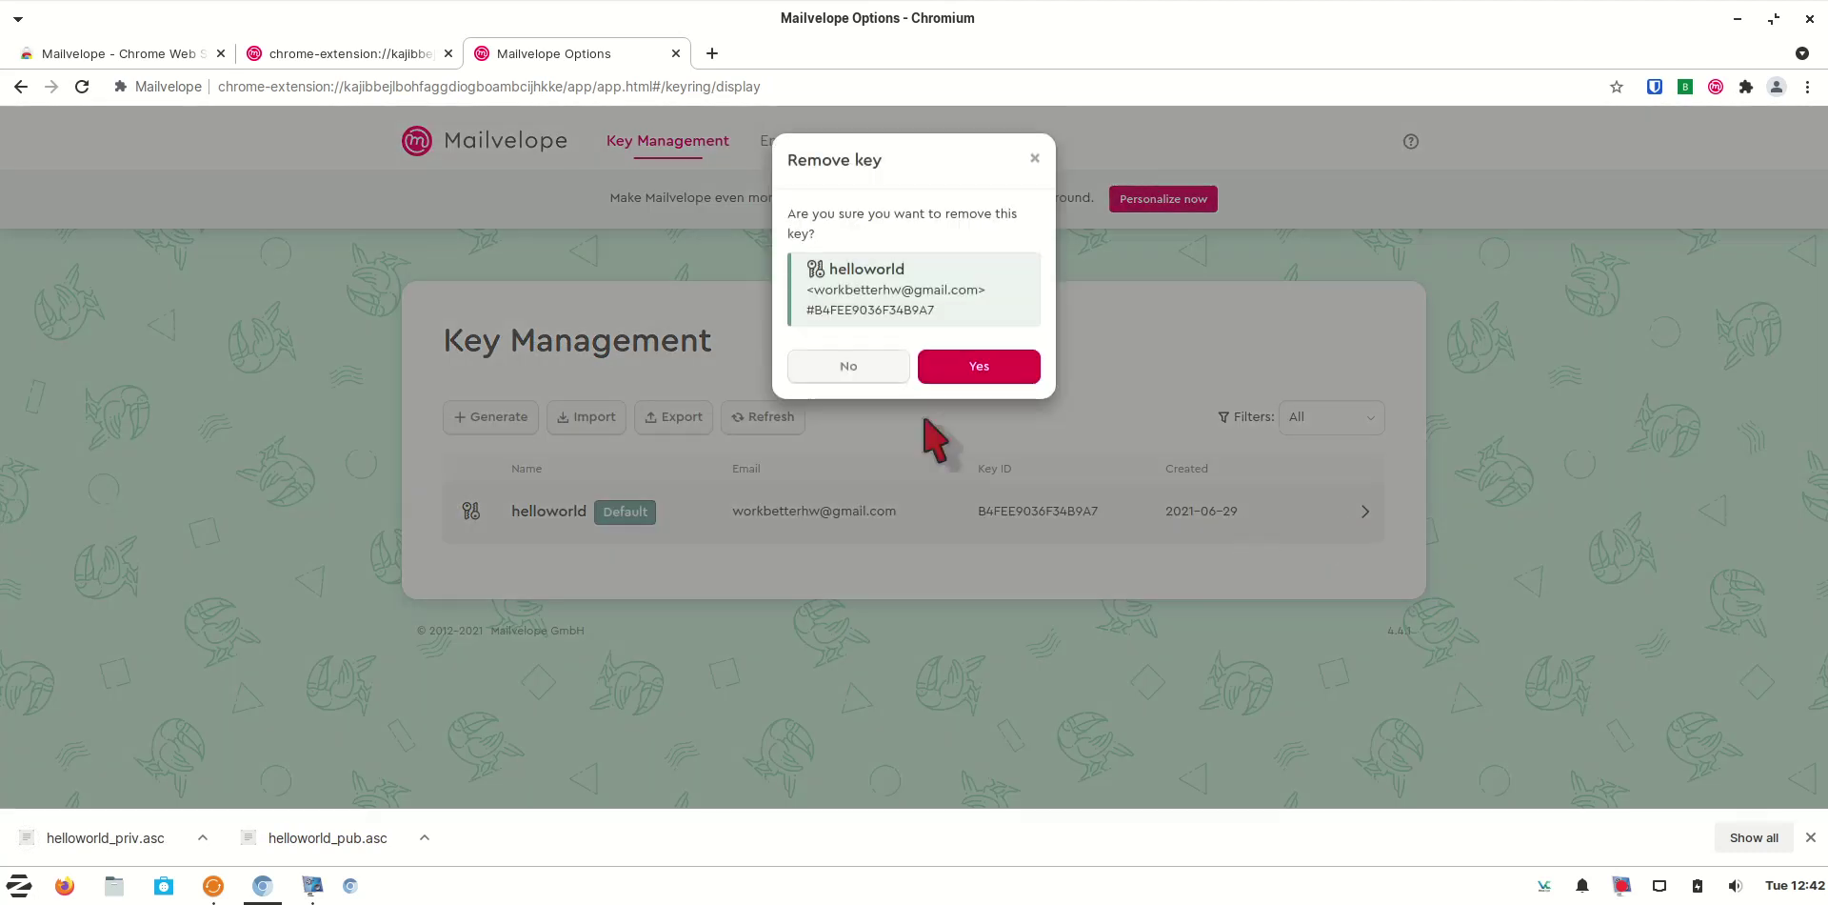
pyautogui.click(979, 374)
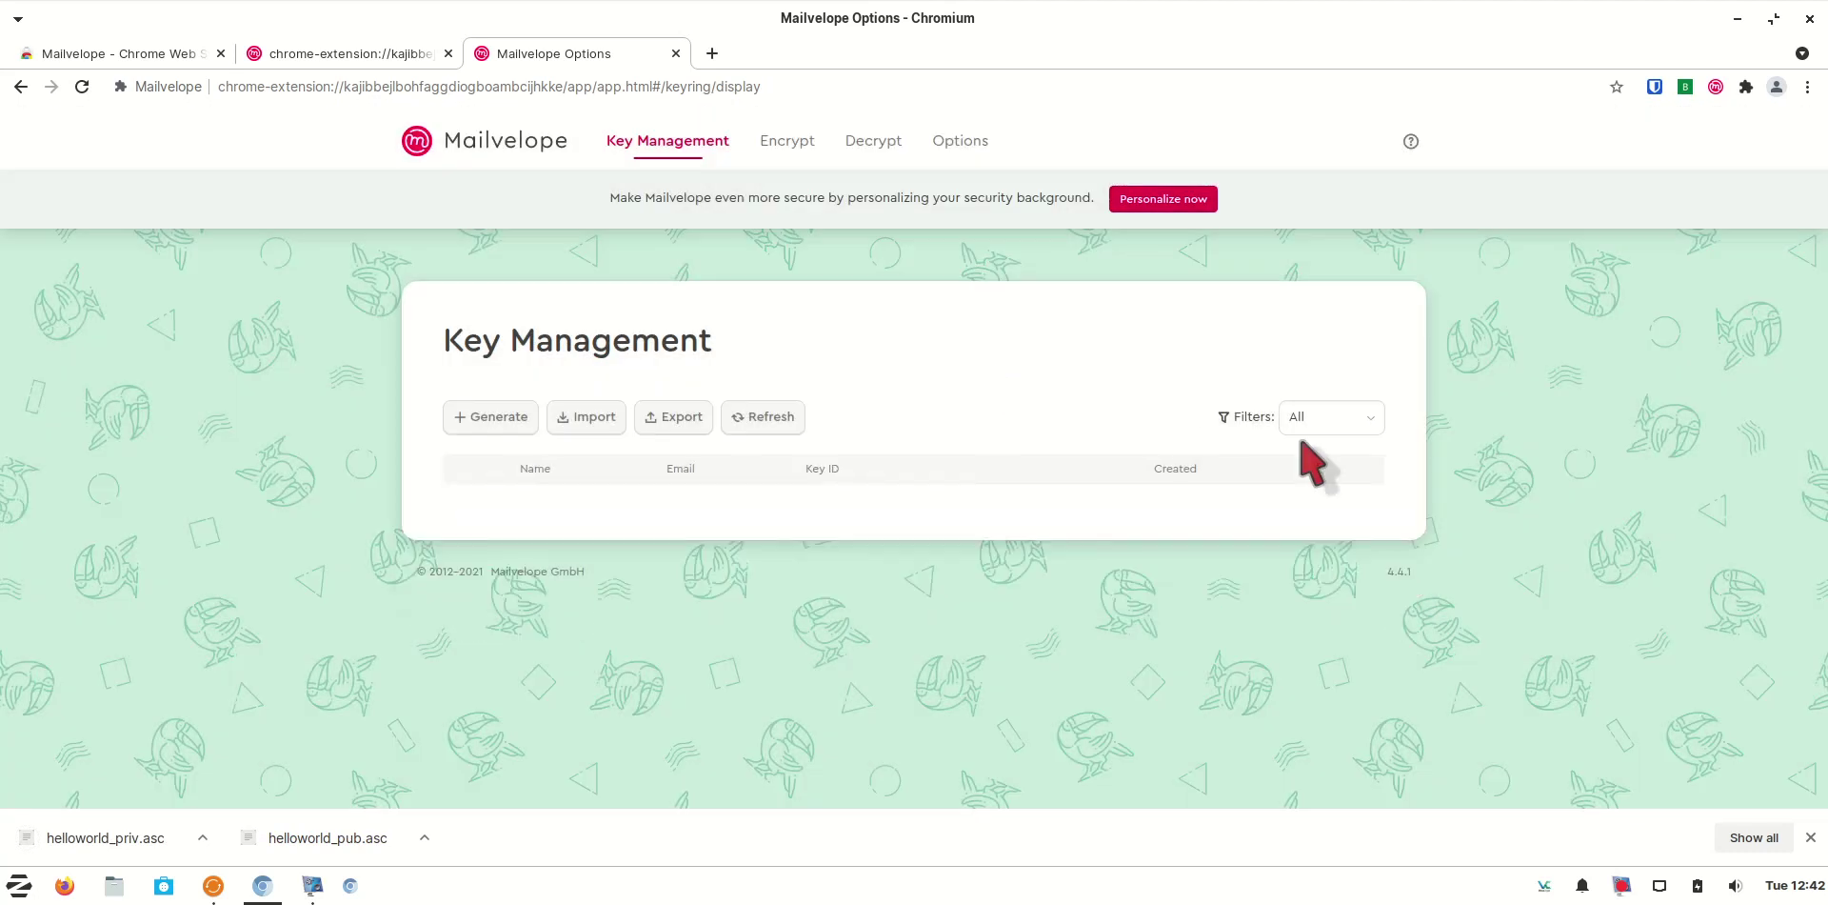
# Import helloworld_pub.asc into the keyring and check the imported key's details
pyautogui.click(614, 422)
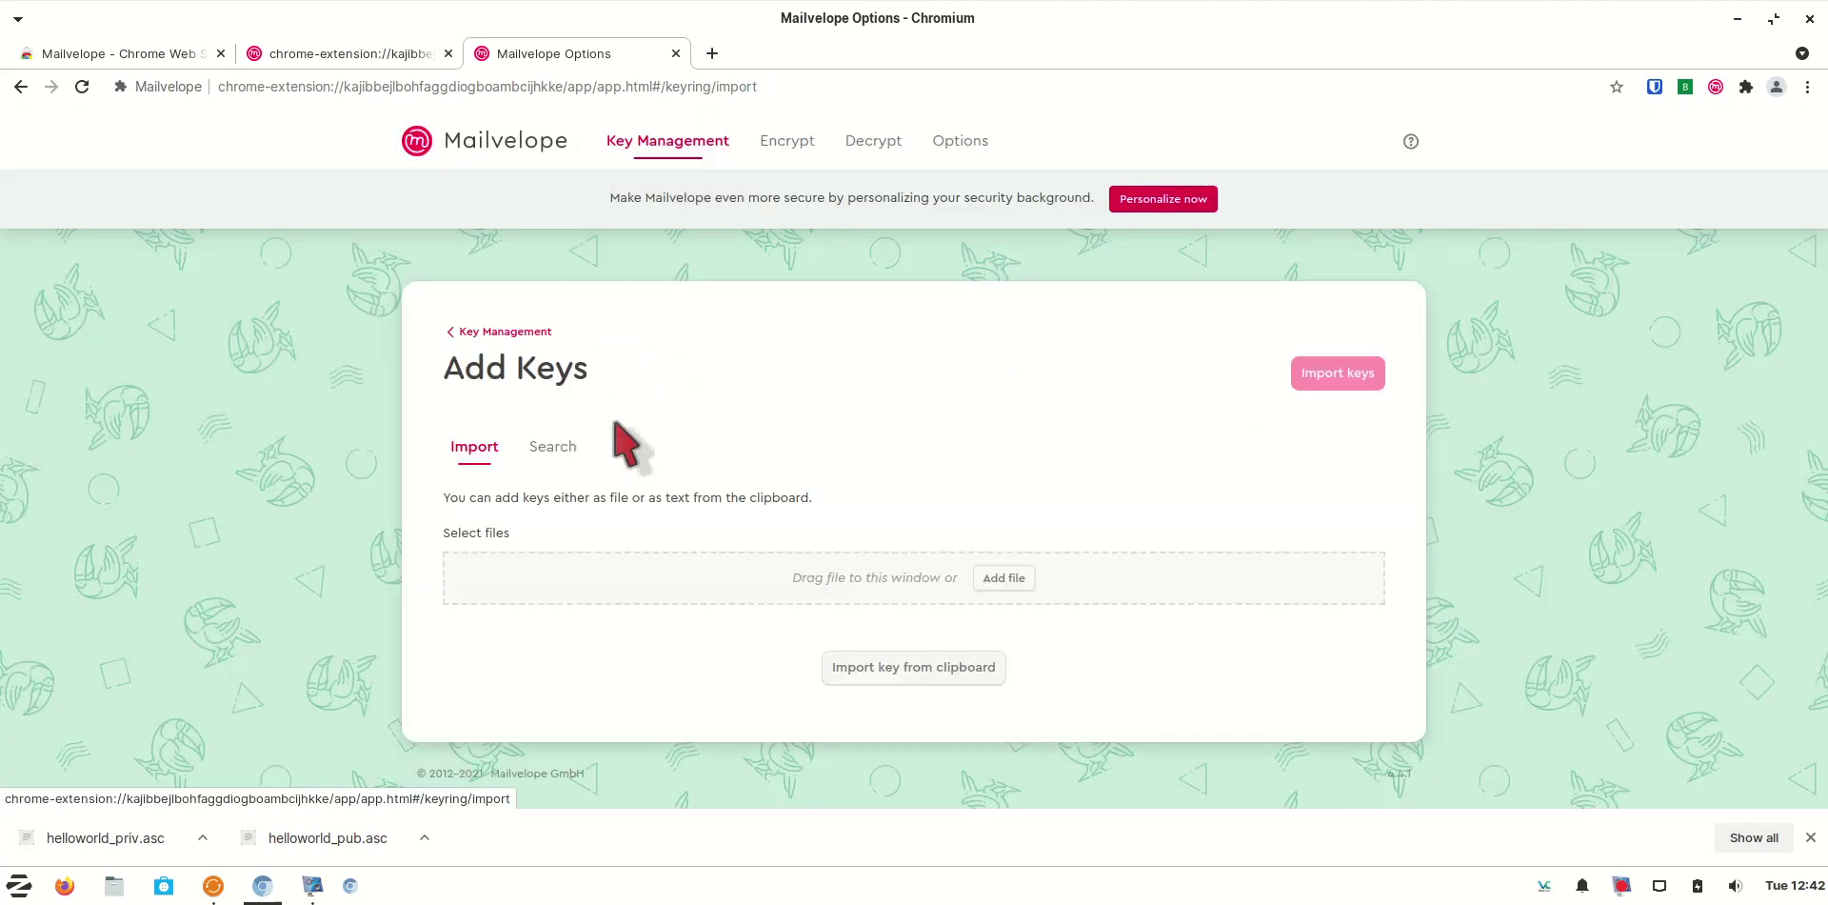
pyautogui.click(1004, 592)
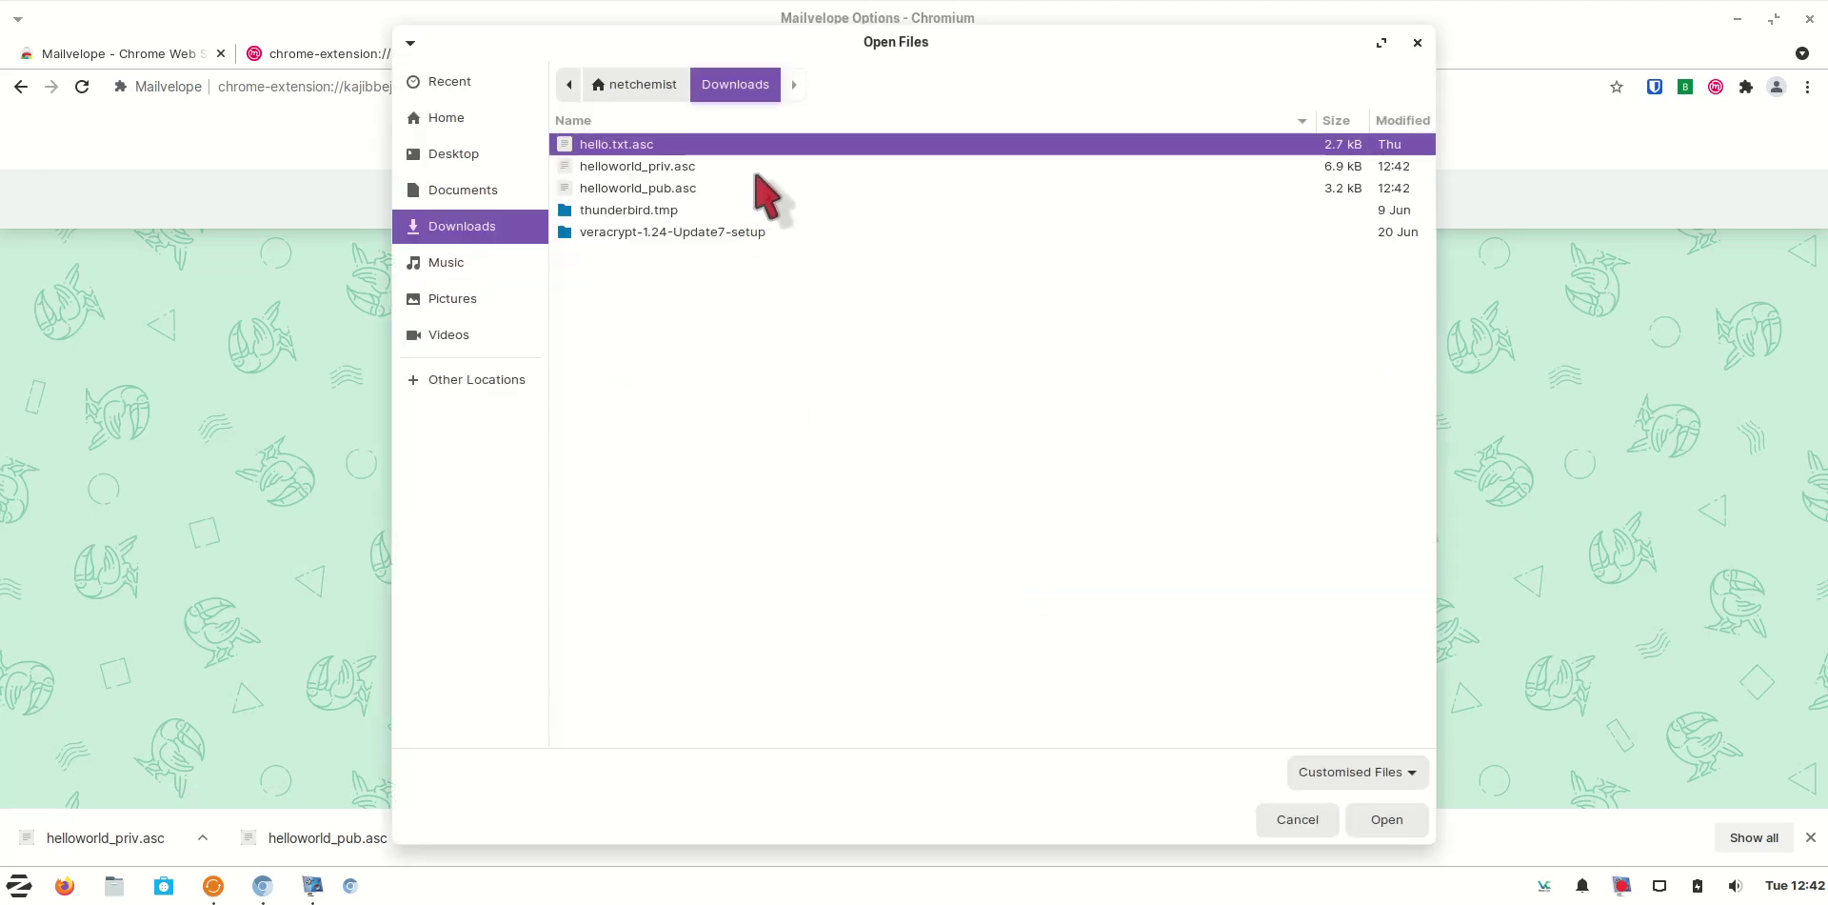
pyautogui.click(751, 187)
pyautogui.click(1381, 821)
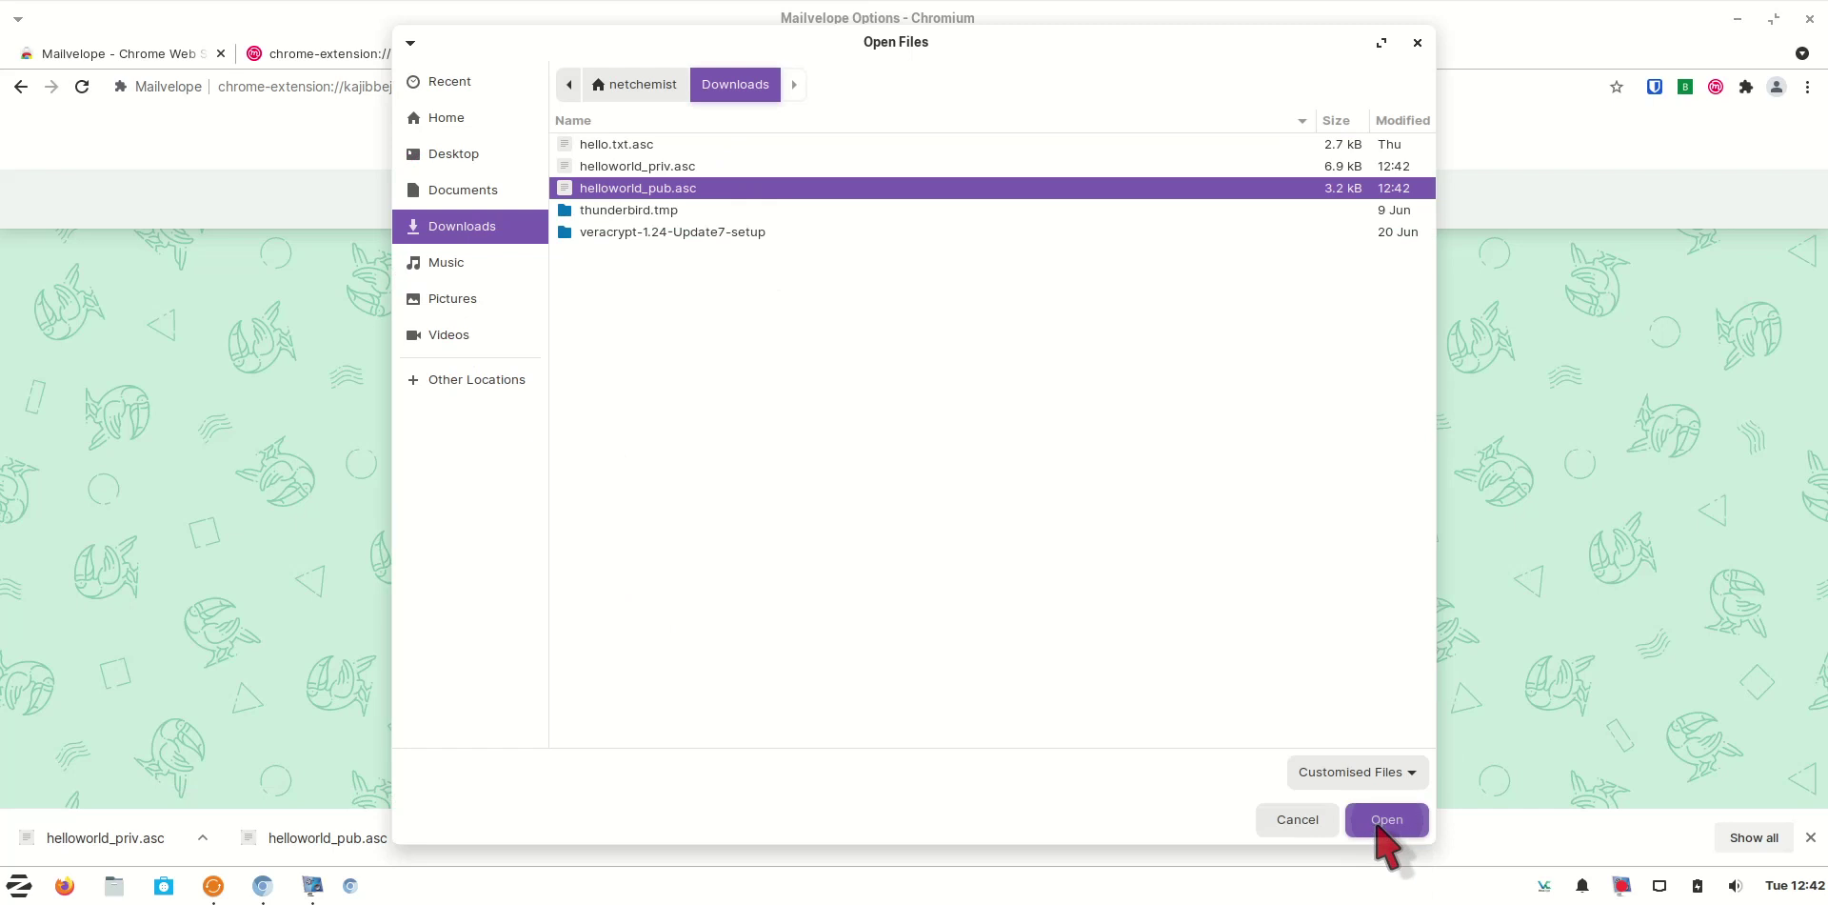
pyautogui.click(1306, 372)
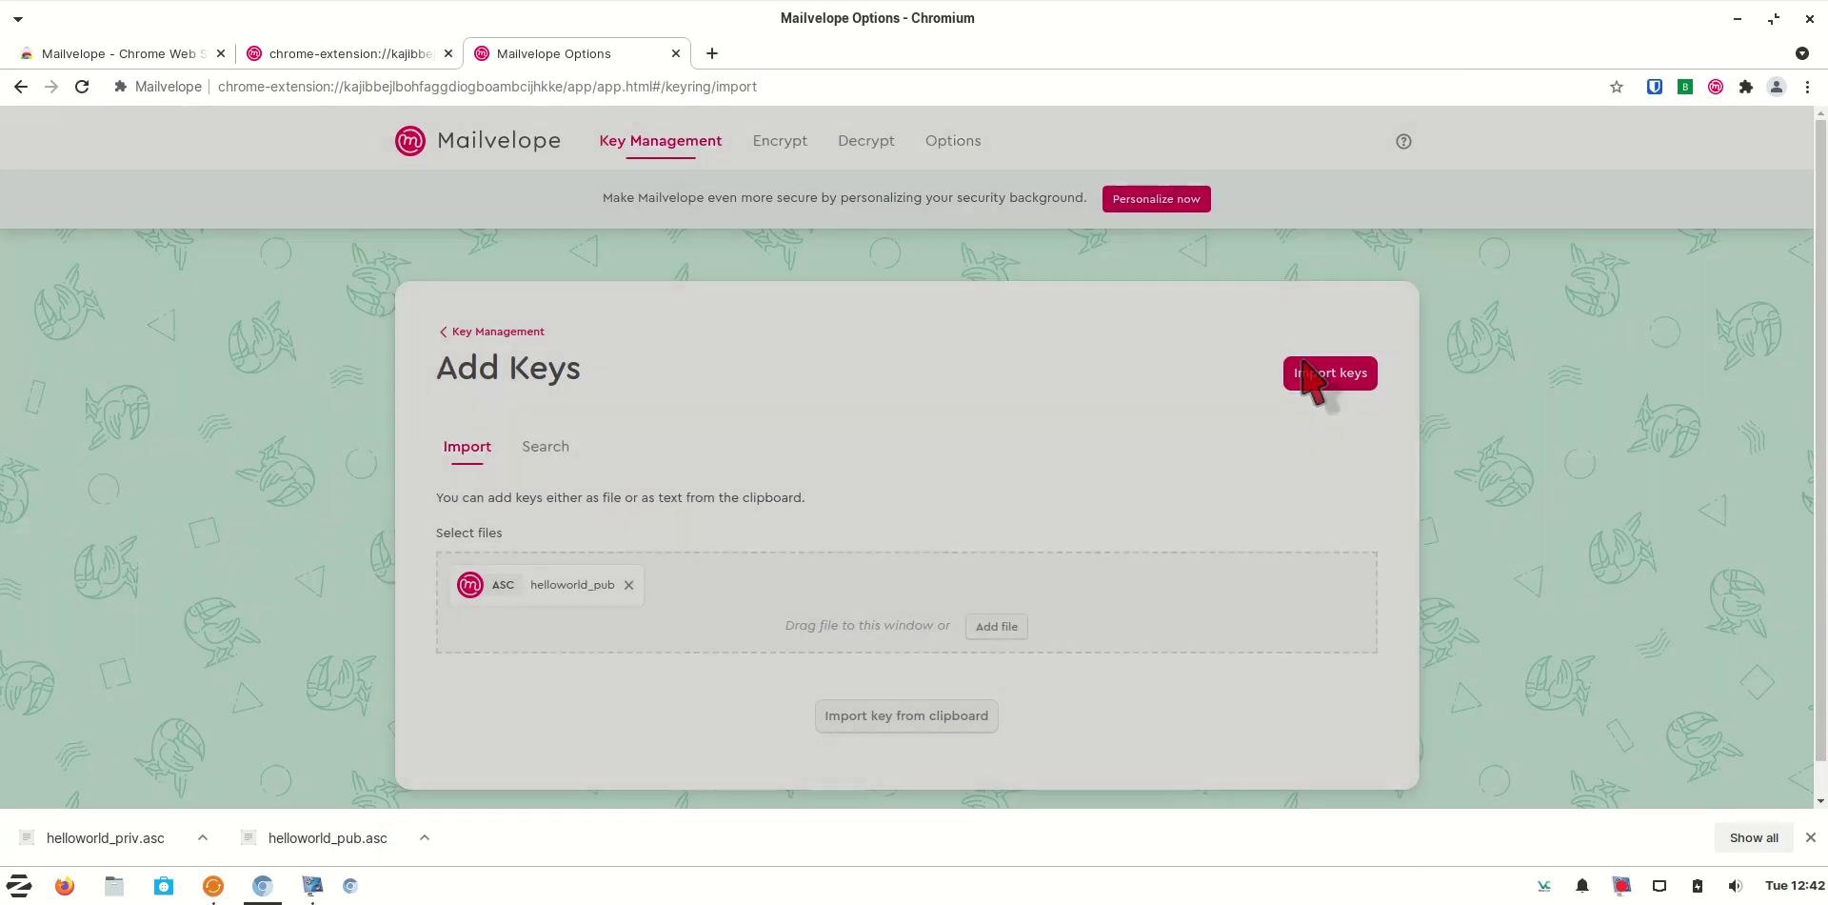
pyautogui.click(1237, 360)
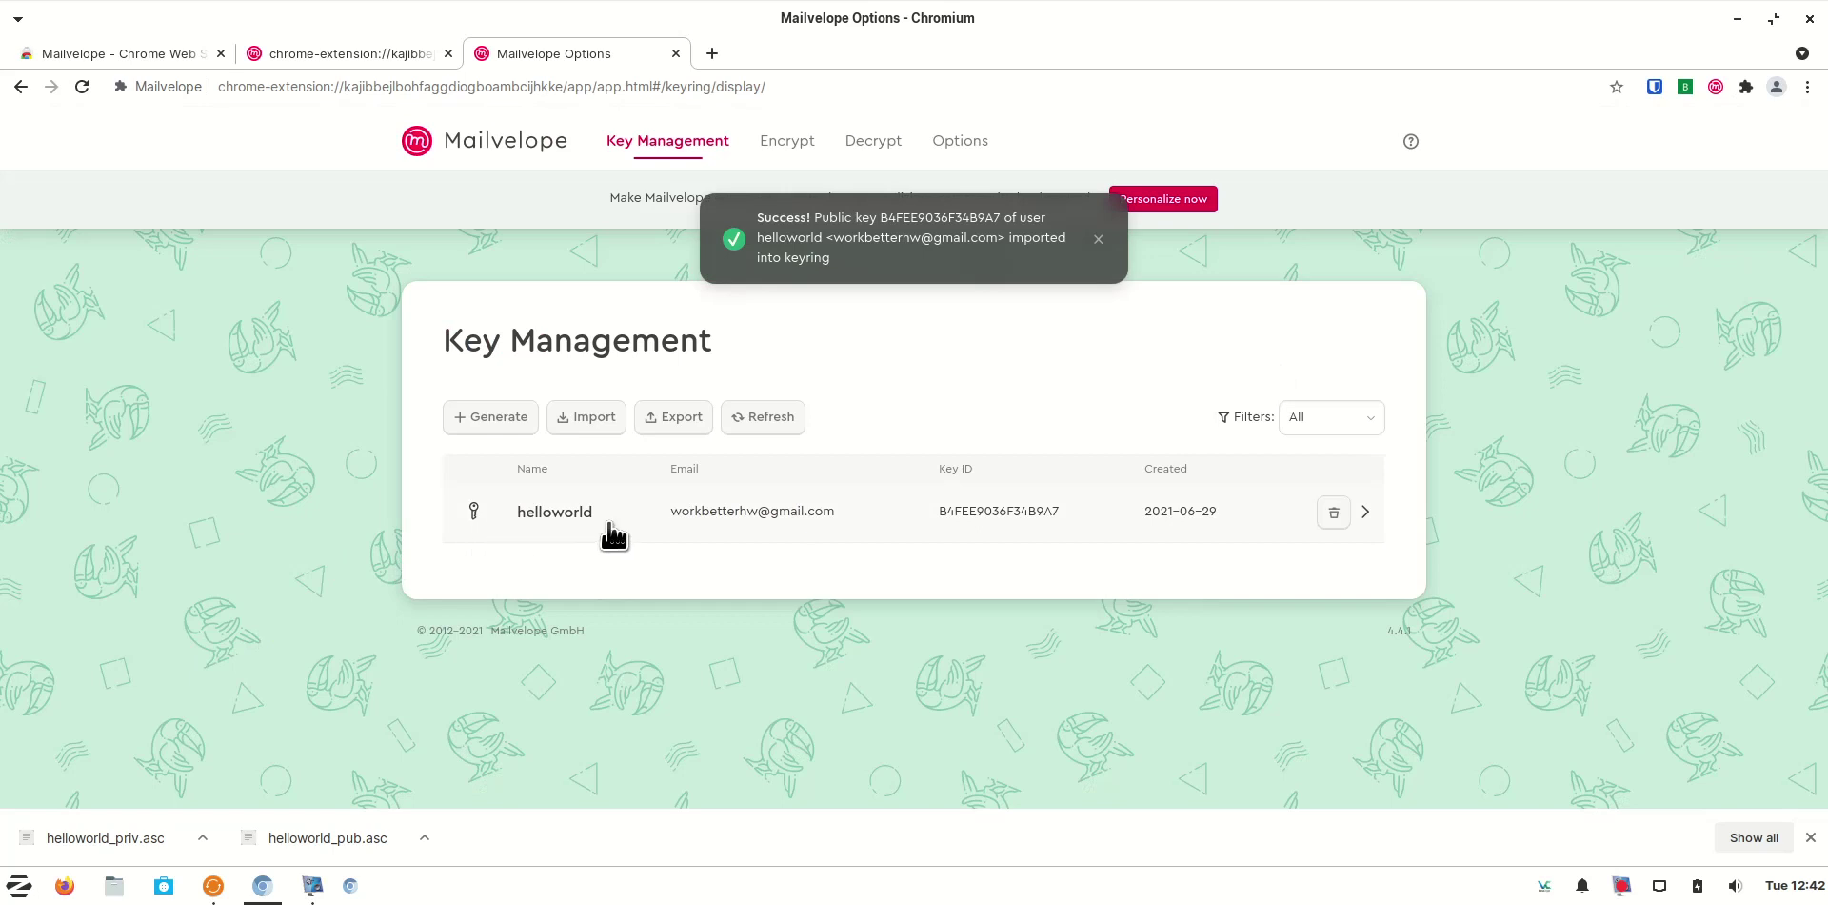
pyautogui.click(611, 529)
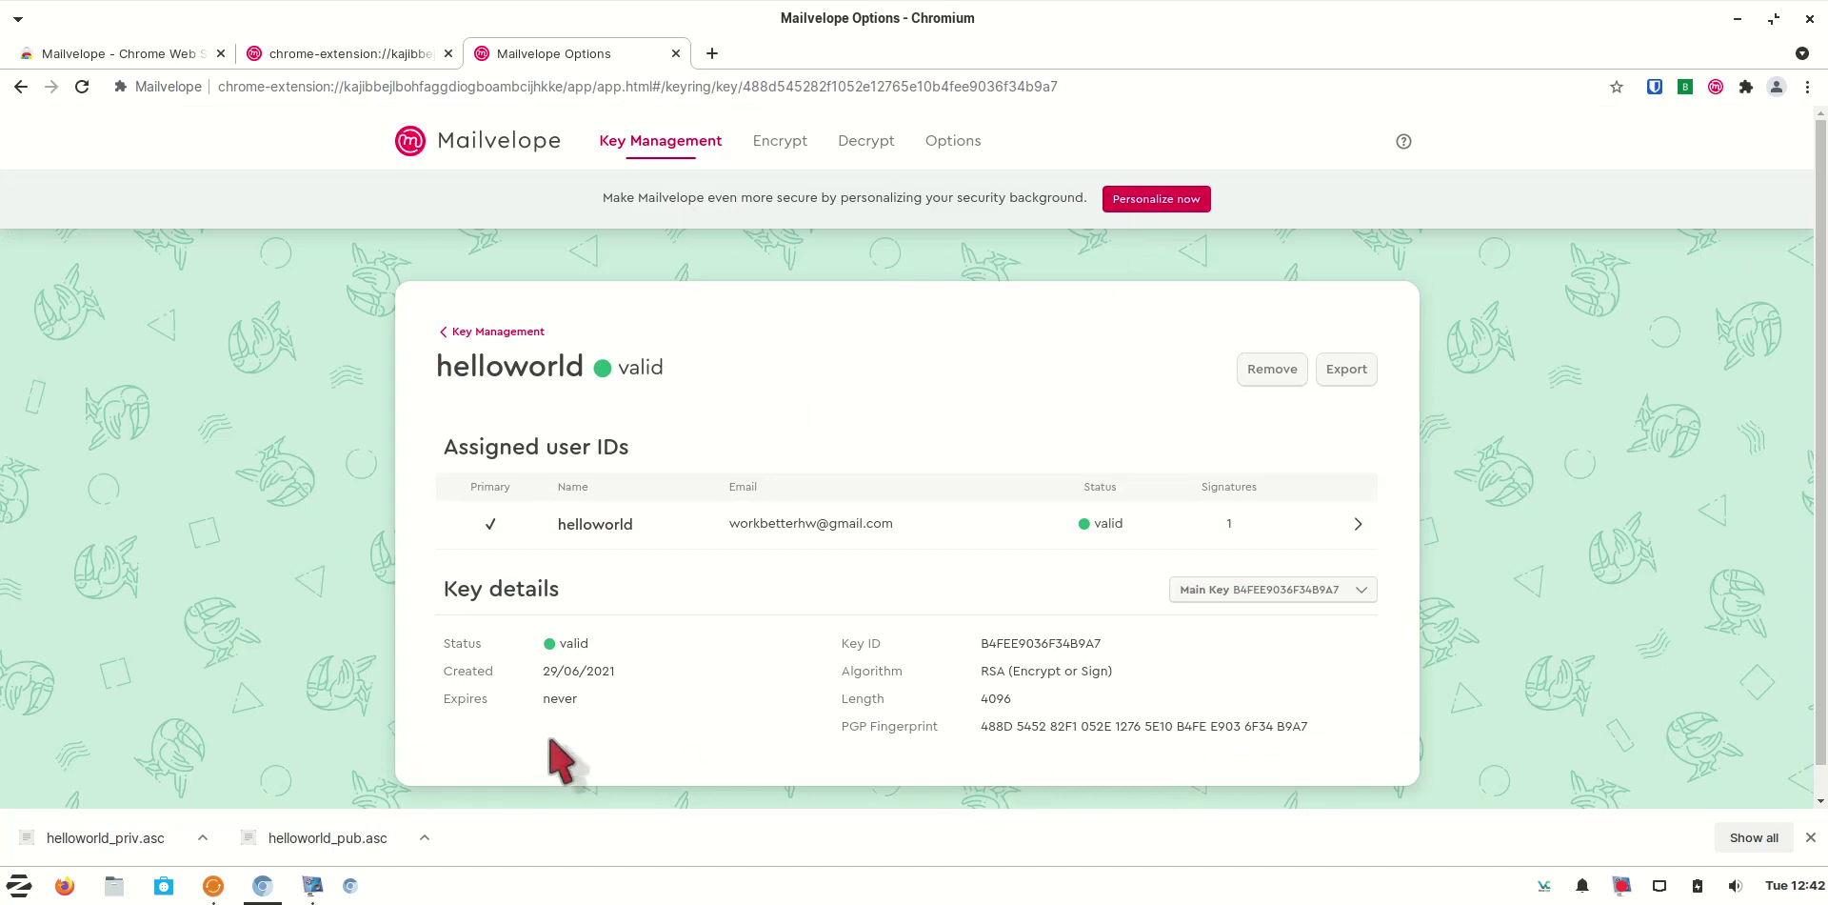
pyautogui.click(455, 339)
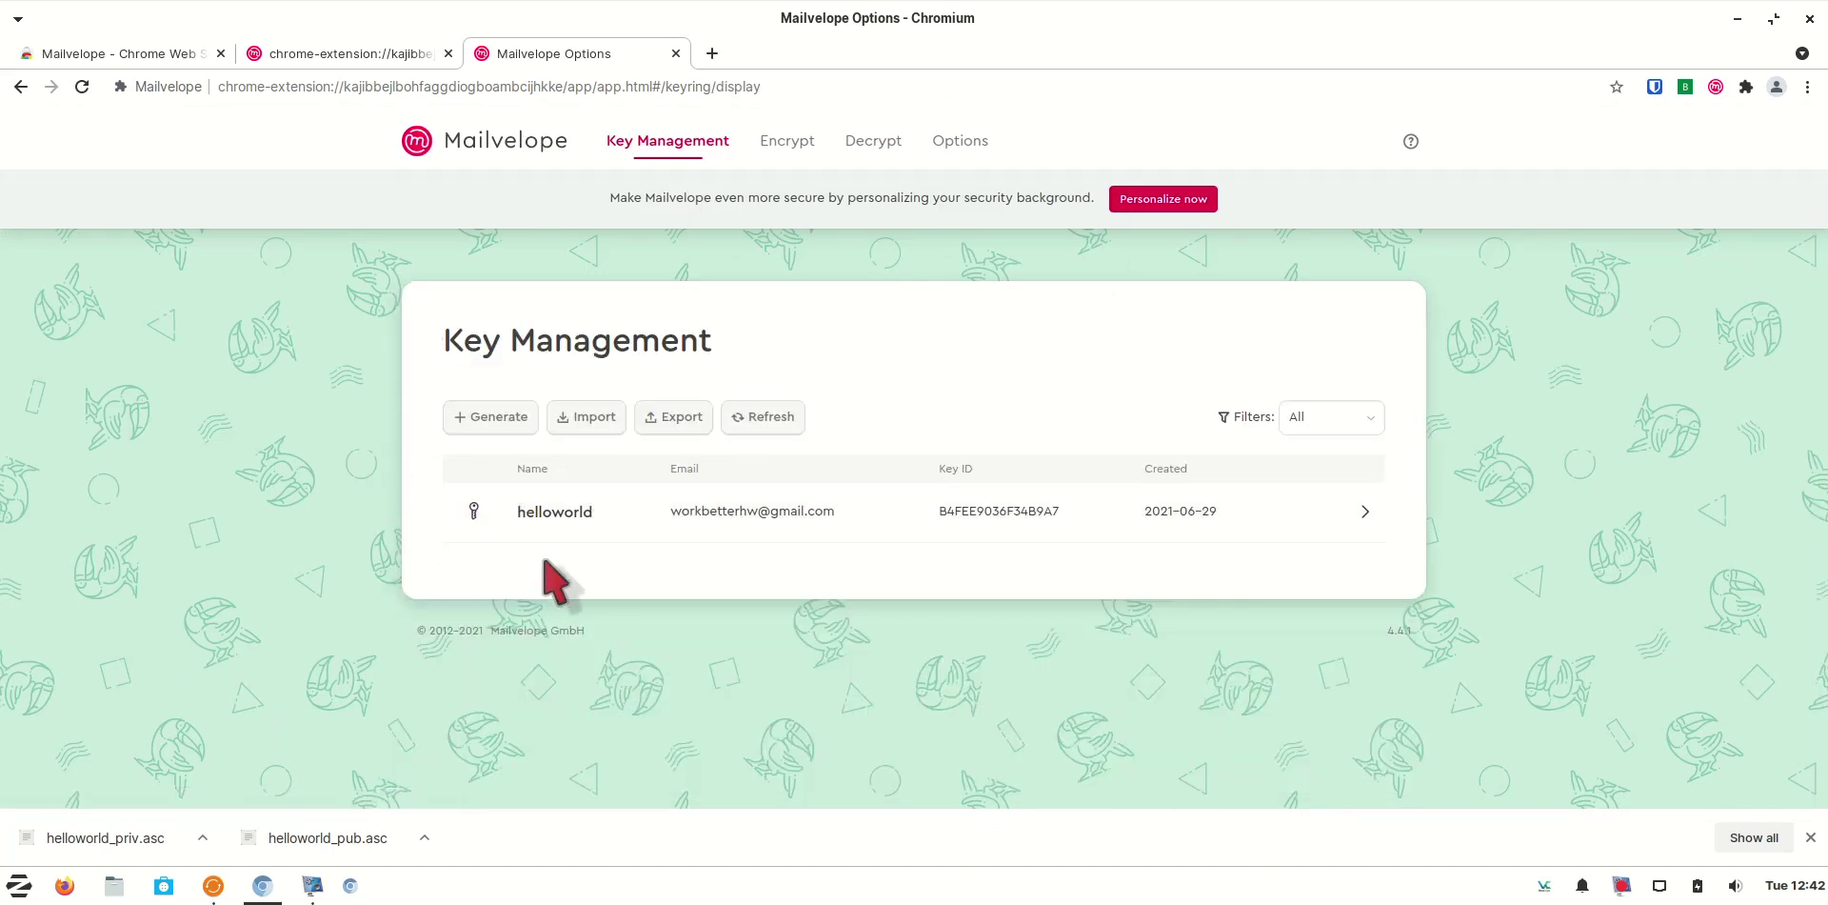
# Delete the helloworld public key and import helloworld_priv.asc in its place
pyautogui.click(1337, 511)
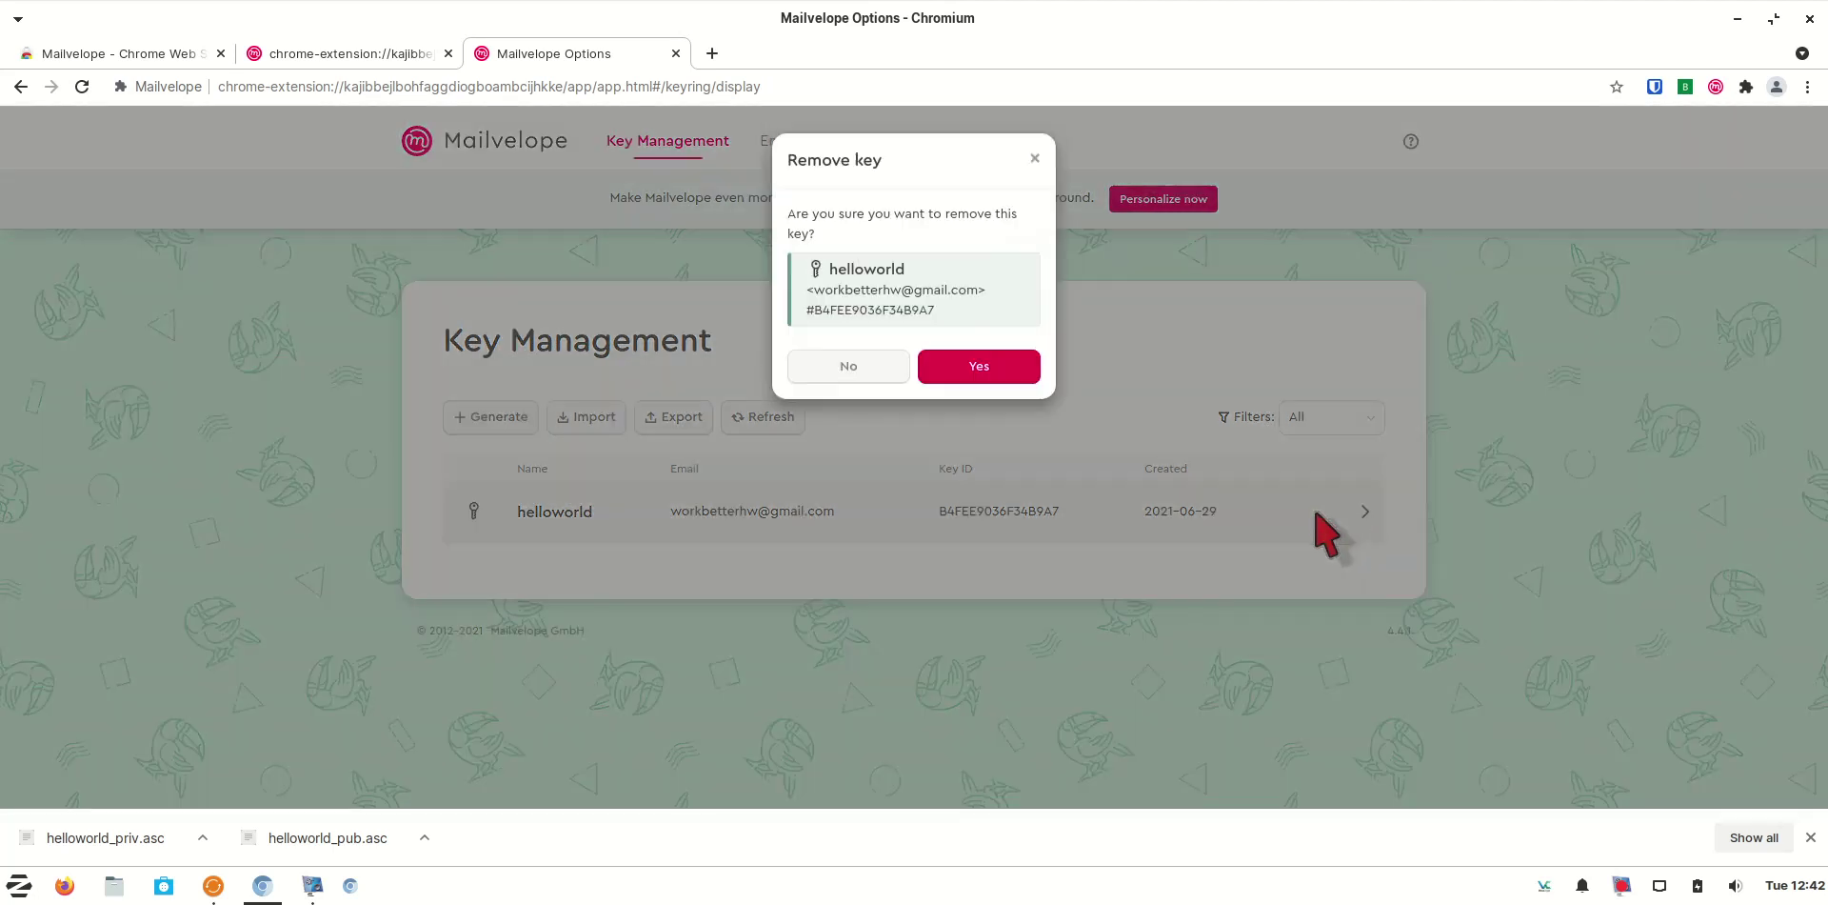
pyautogui.click(987, 376)
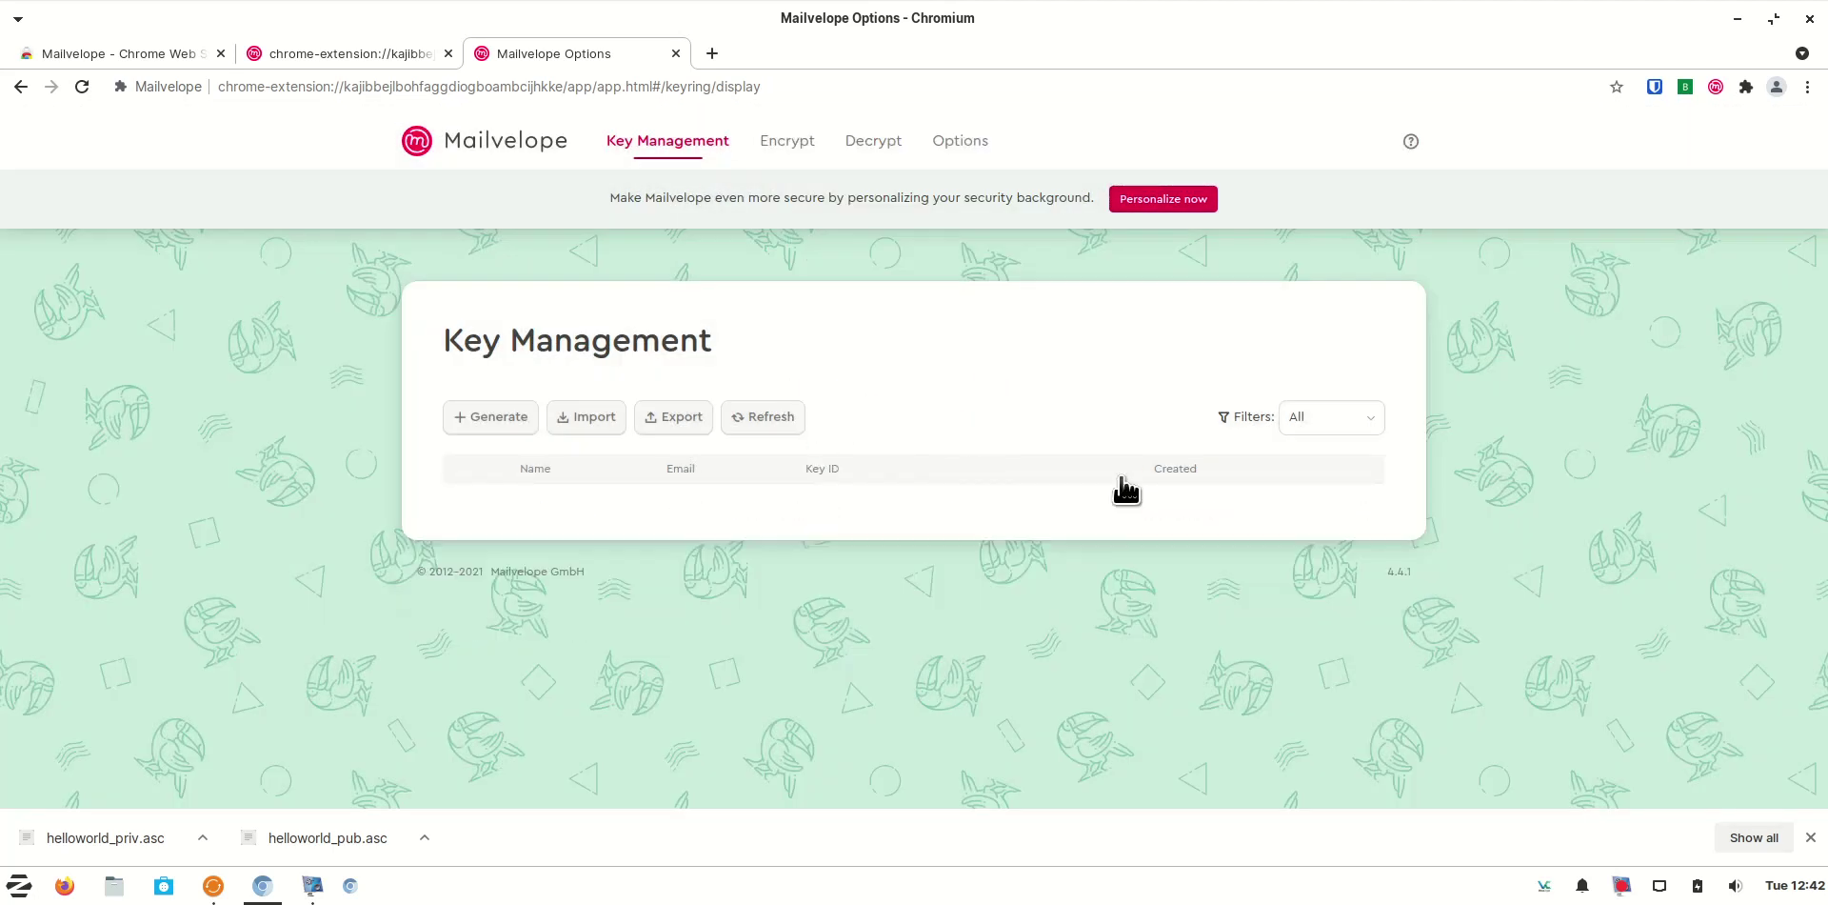
pyautogui.click(585, 419)
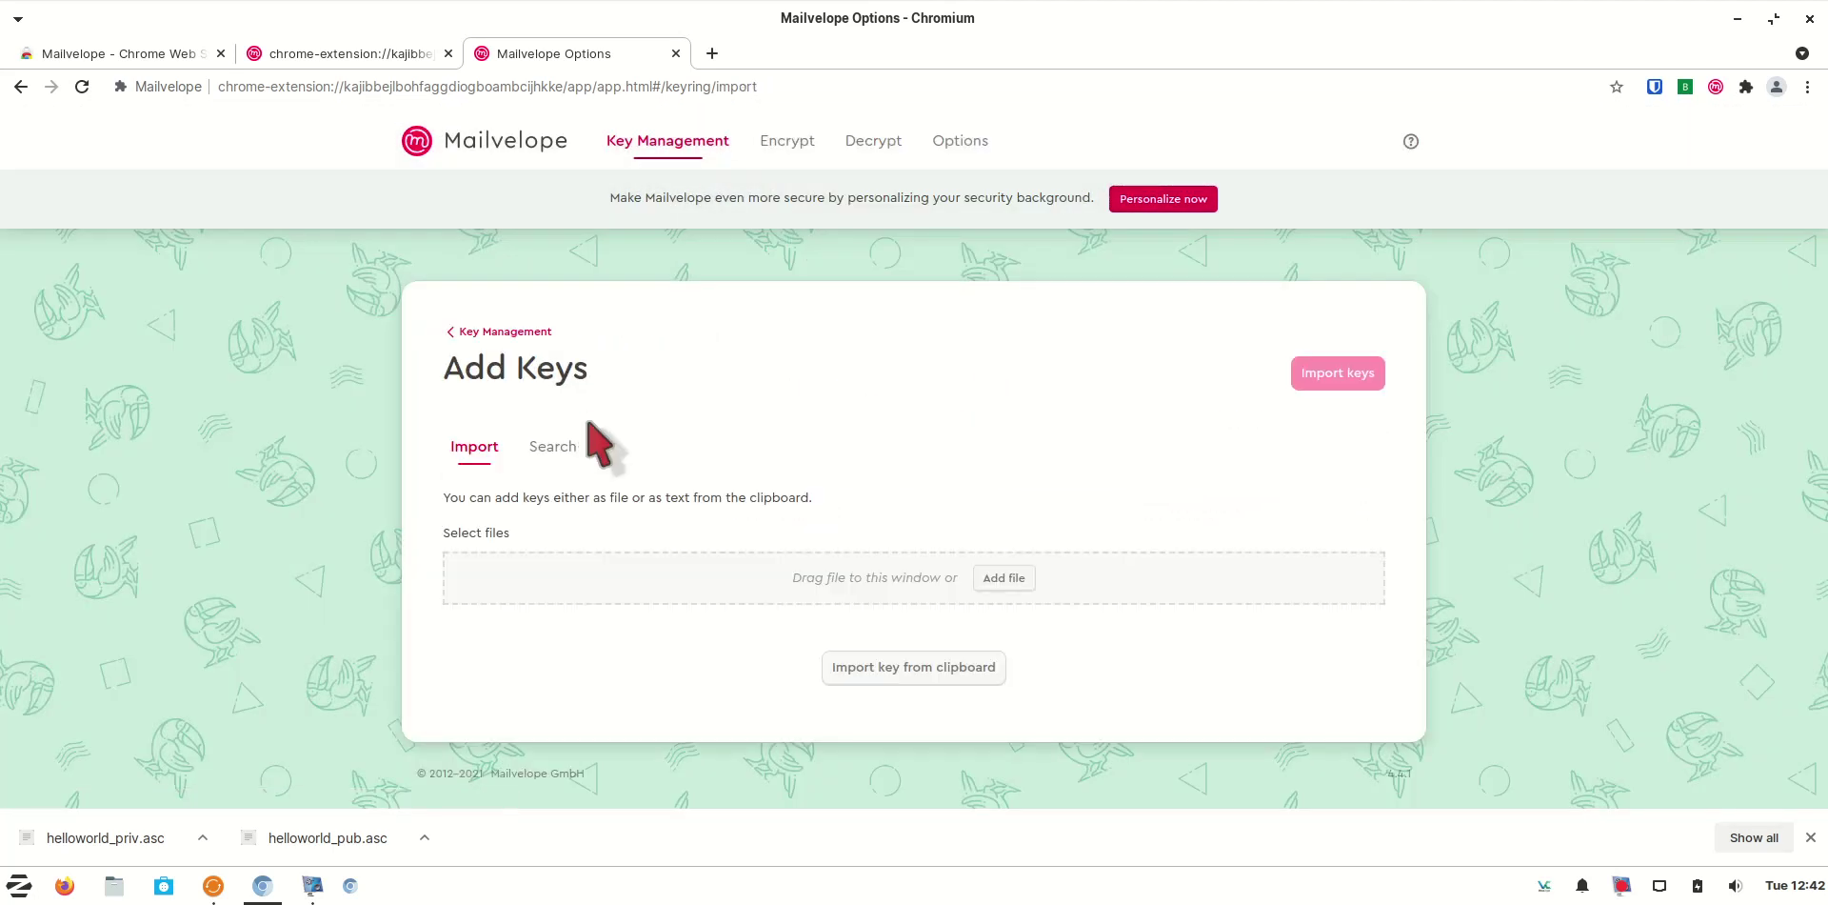
pyautogui.click(1005, 580)
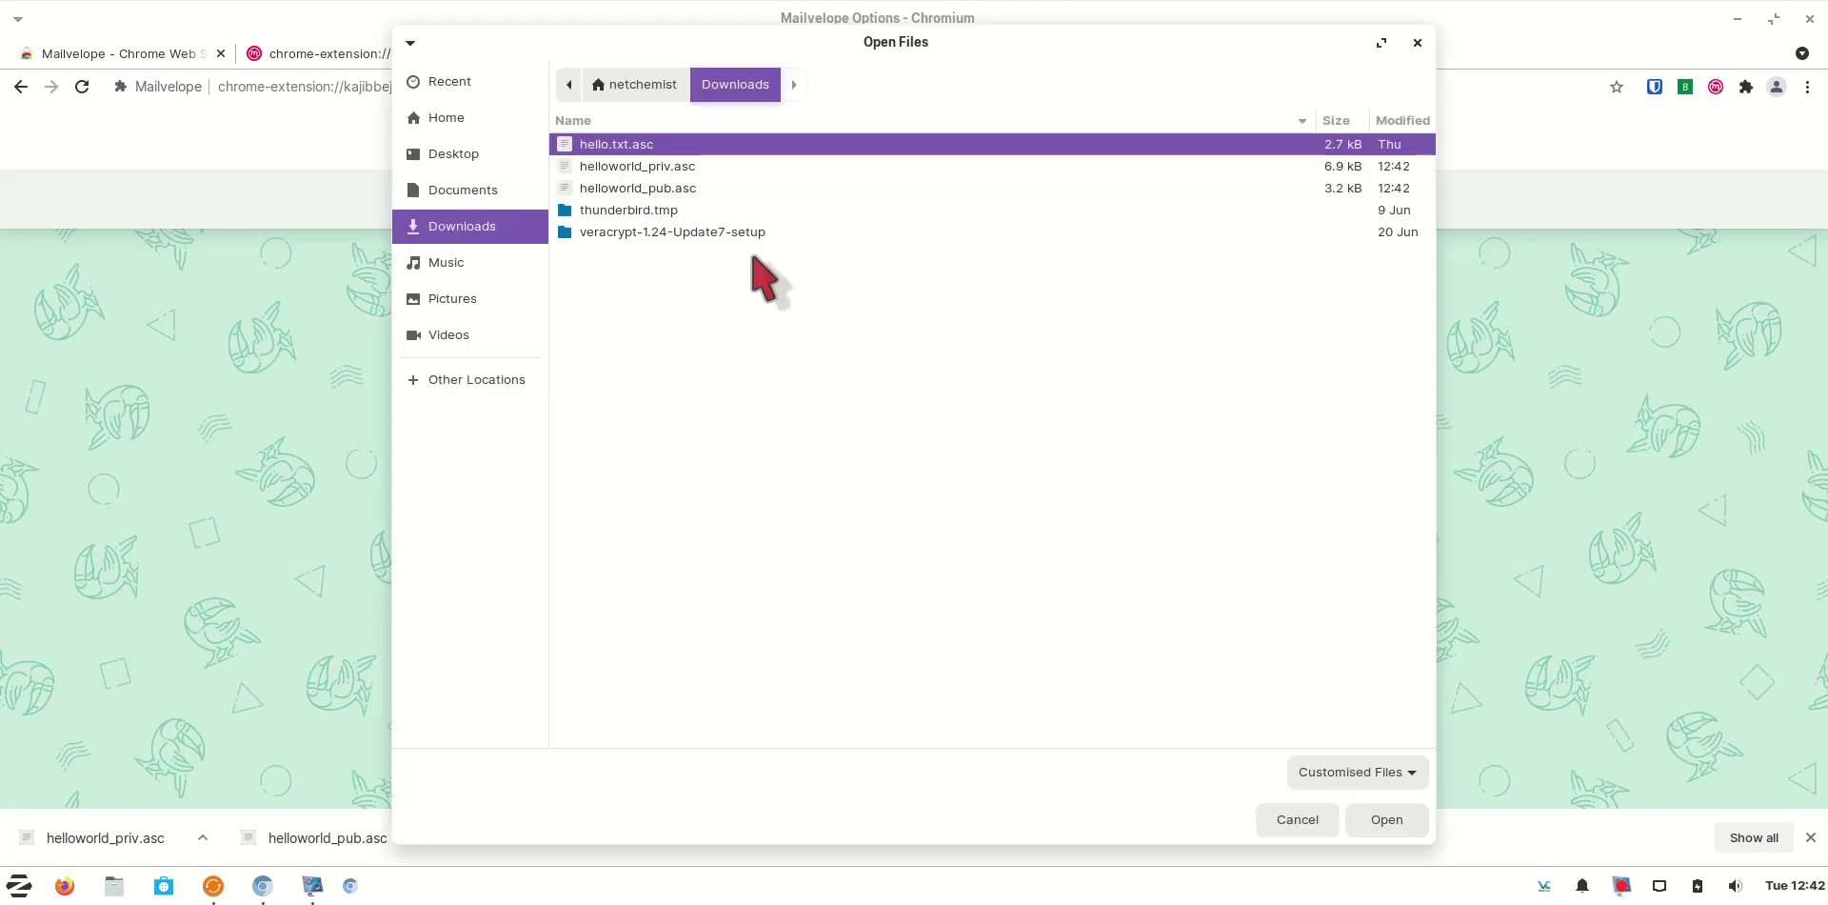
pyautogui.click(670, 171)
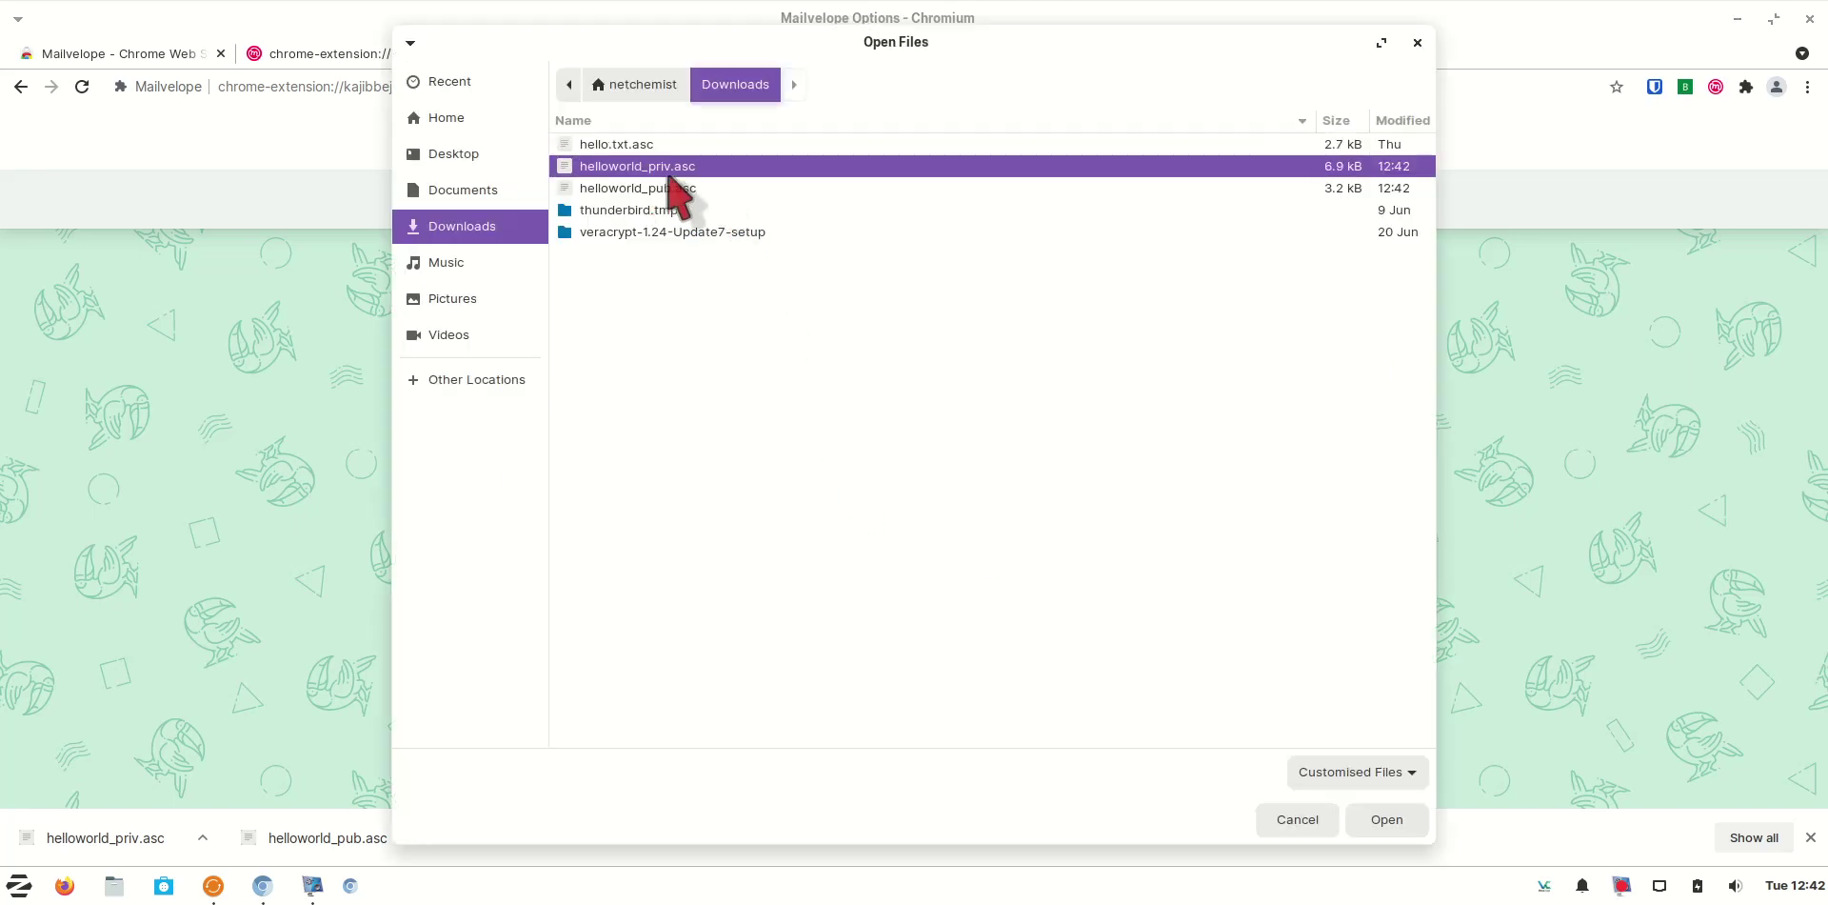
pyautogui.click(1386, 822)
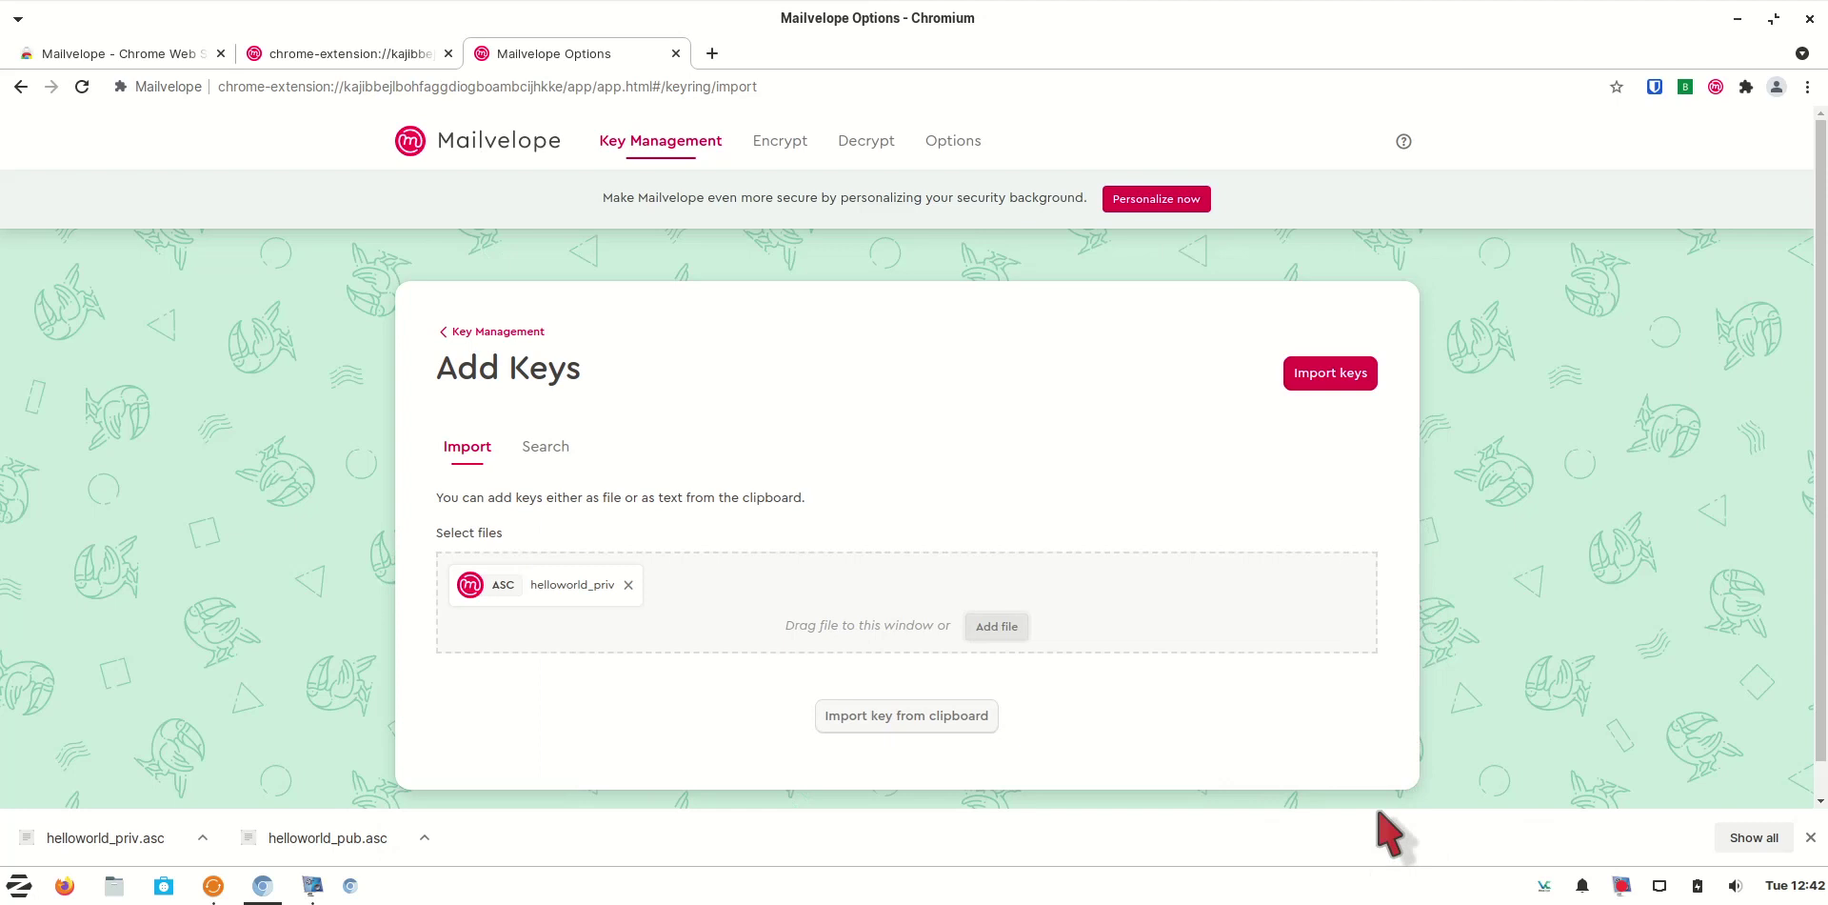
pyautogui.click(1332, 382)
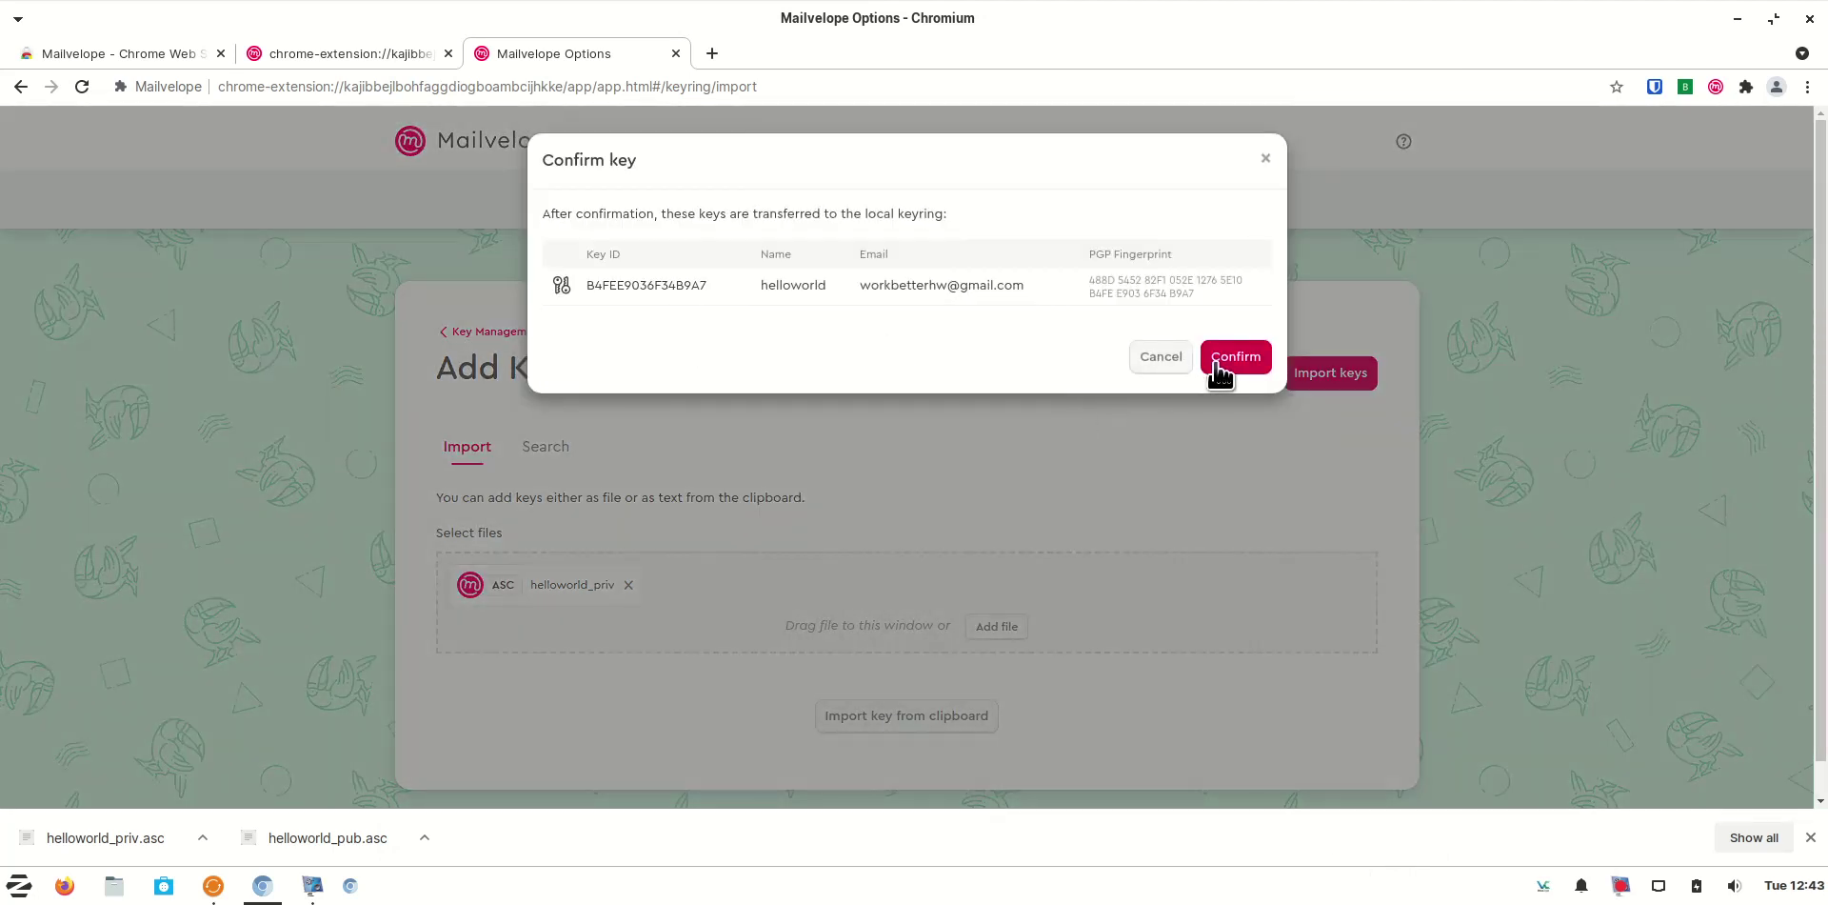
pyautogui.click(1217, 364)
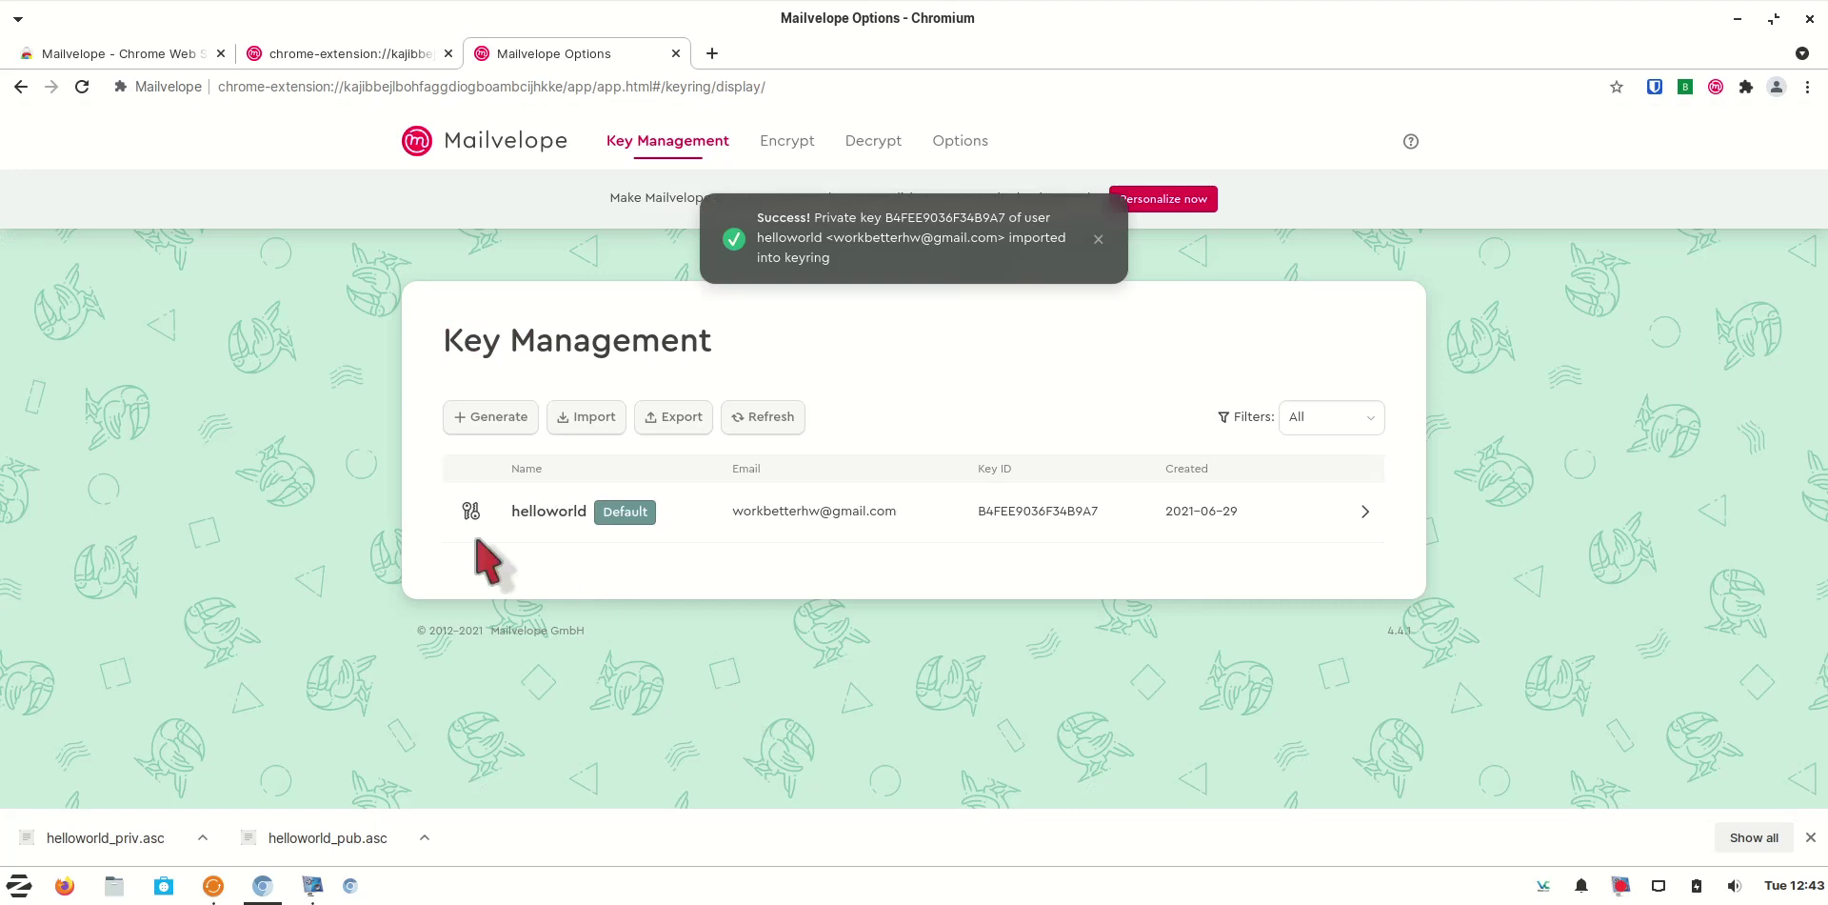
# View the helloworld key's details, then show the Bitwarden vault's types and folders
pyautogui.click(899, 536)
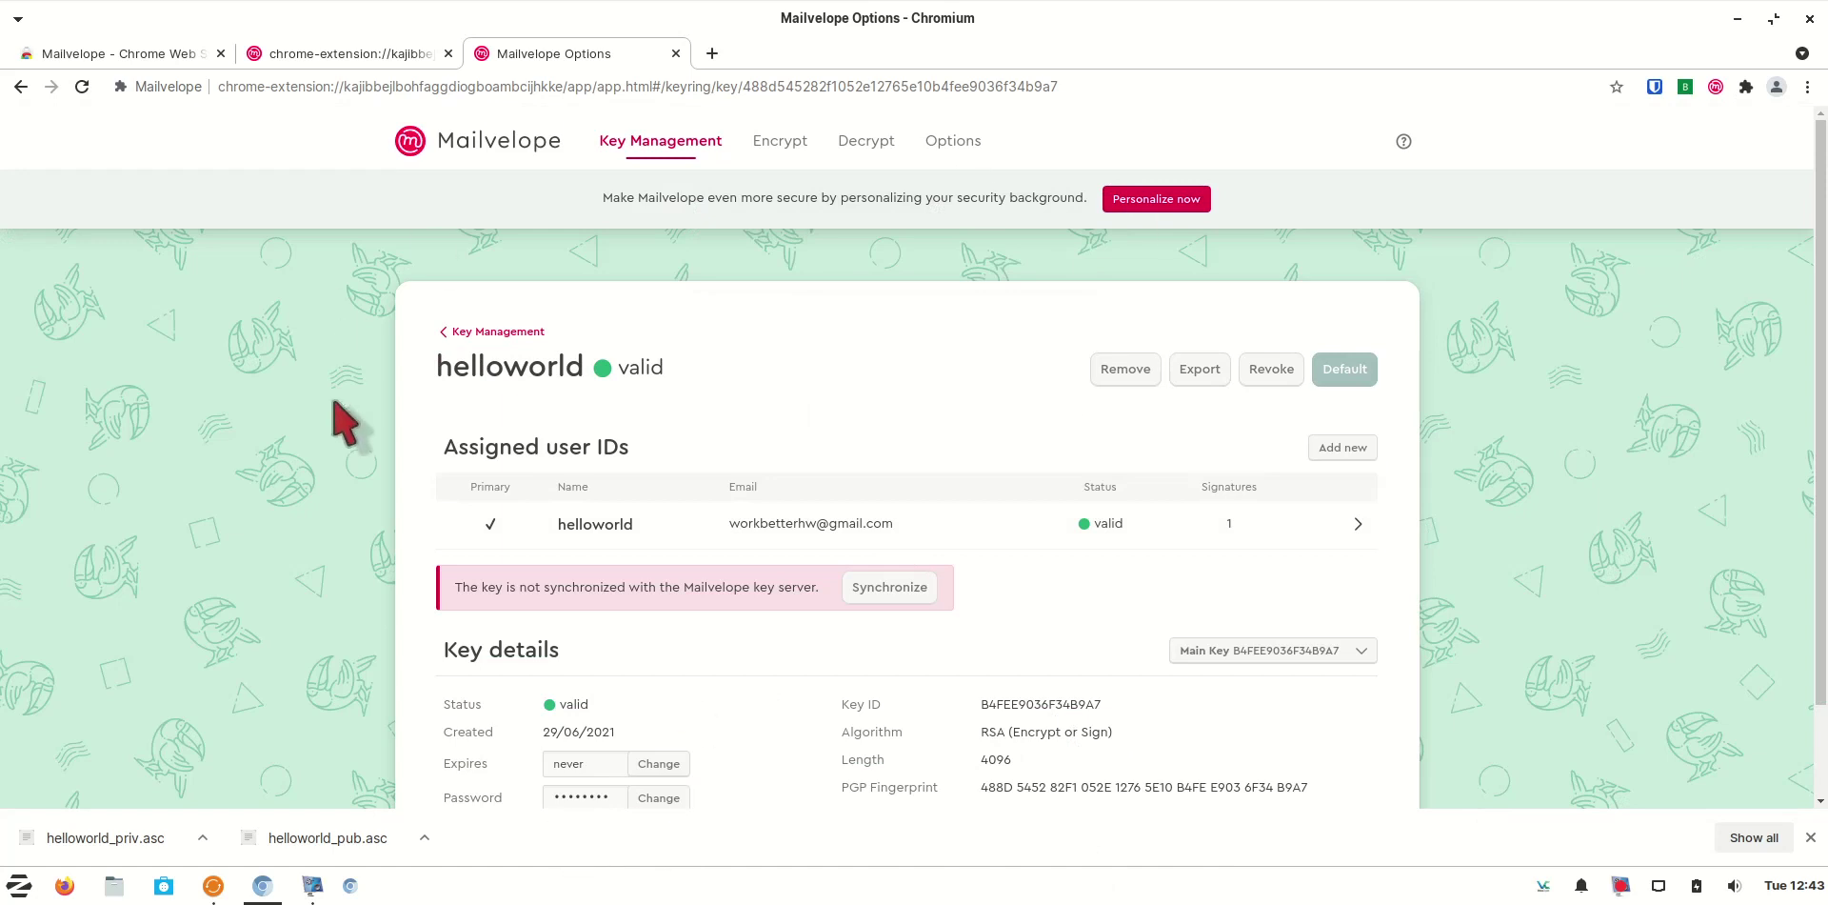
pyautogui.click(493, 331)
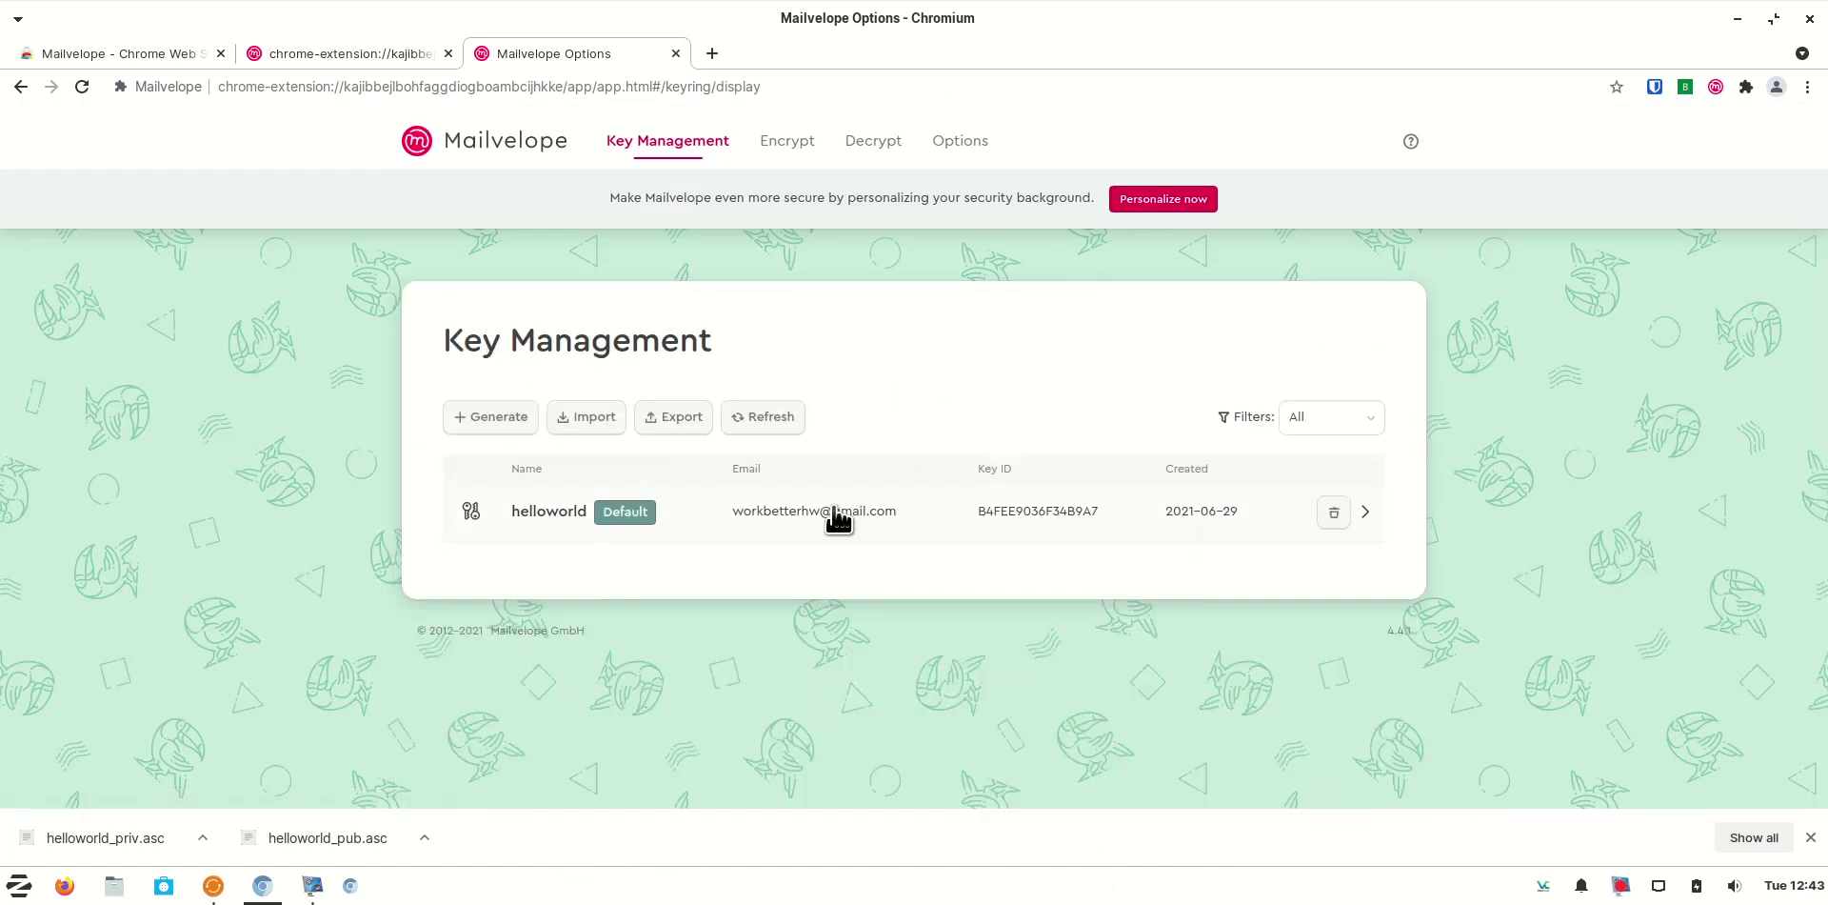
pyautogui.click(838, 512)
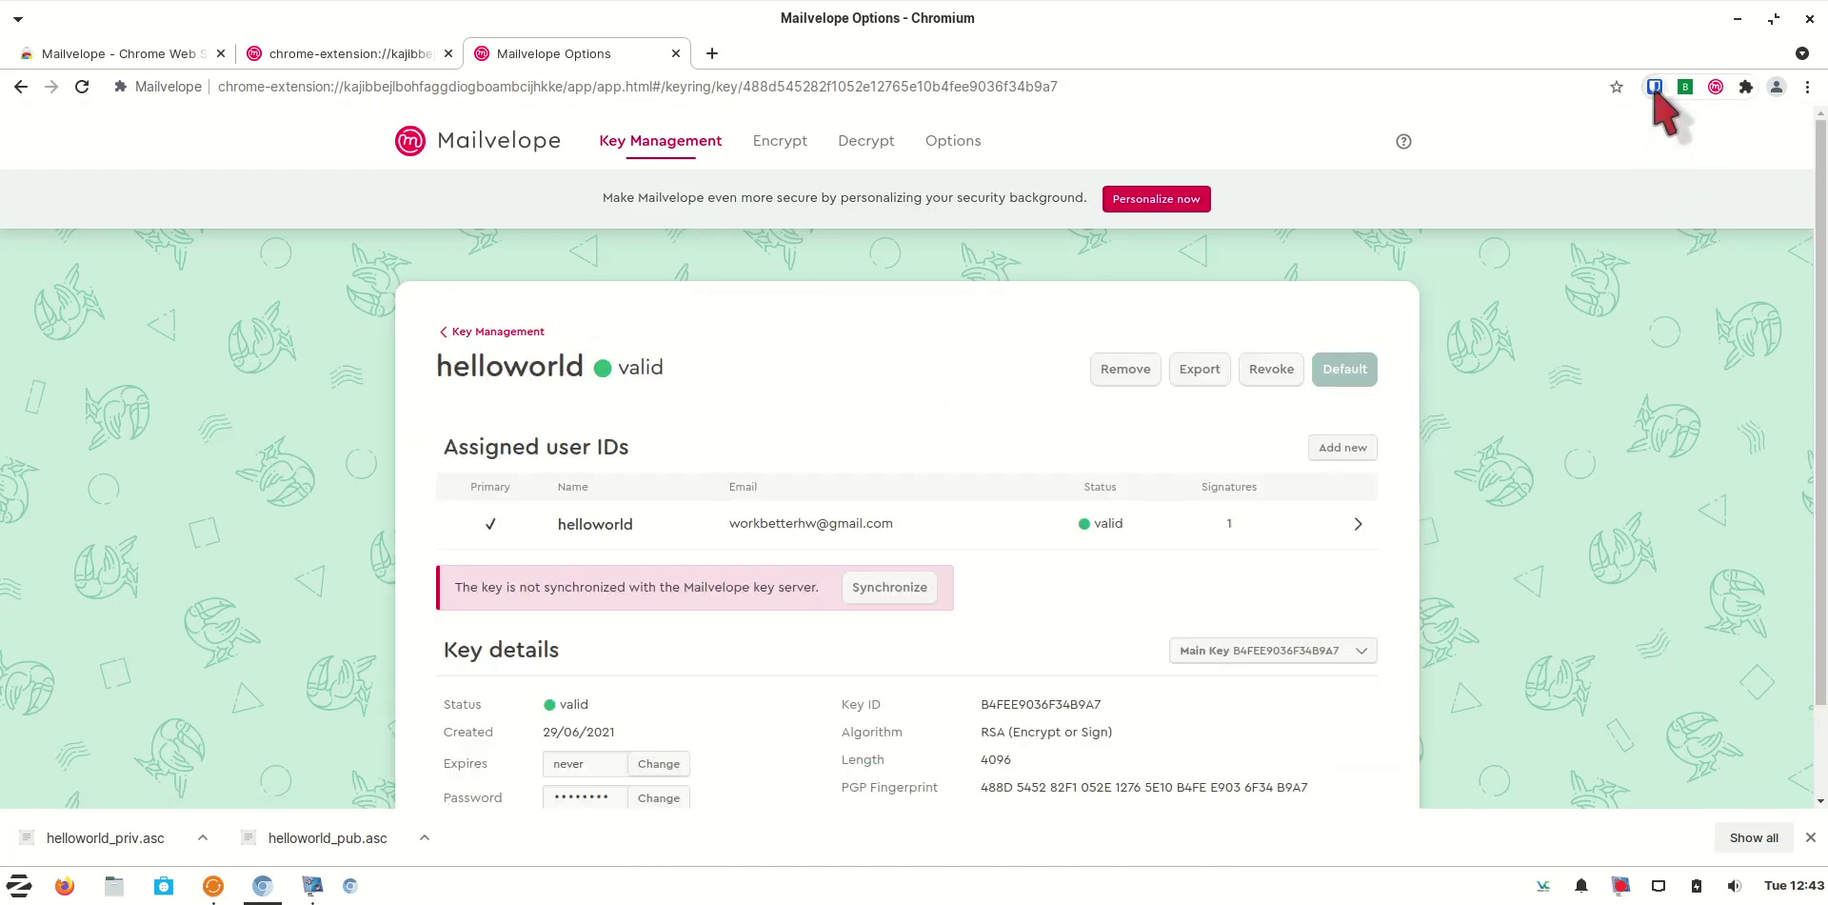
pyautogui.click(1655, 87)
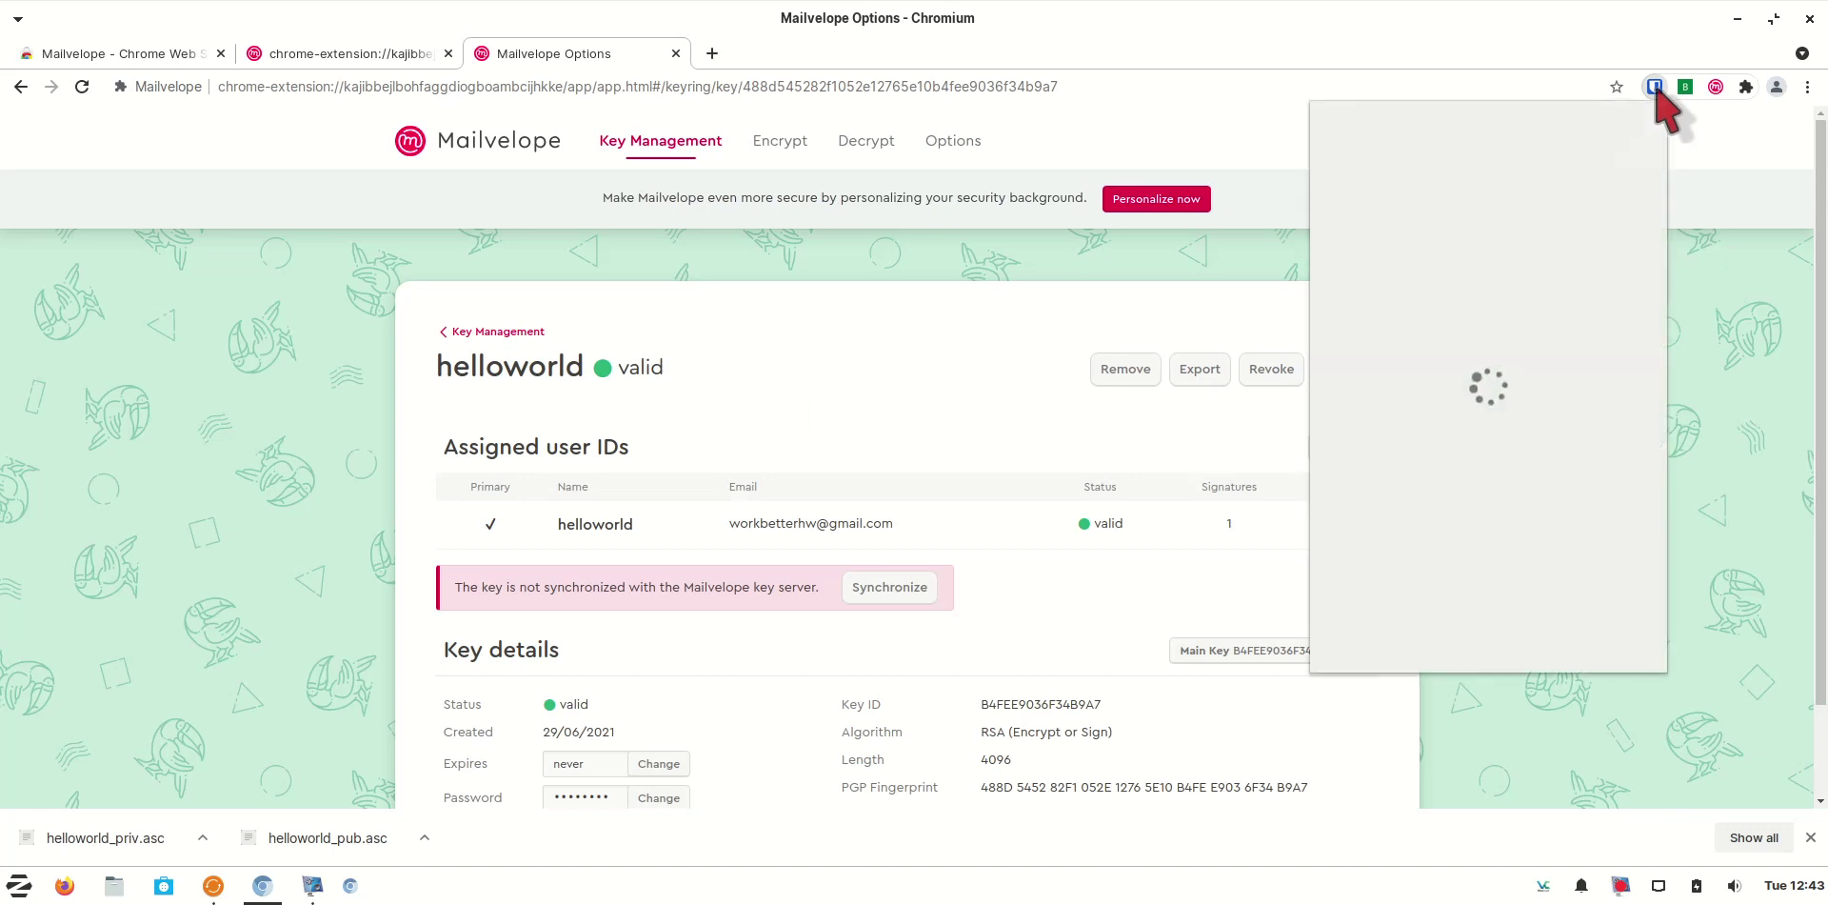
pyautogui.click(1419, 648)
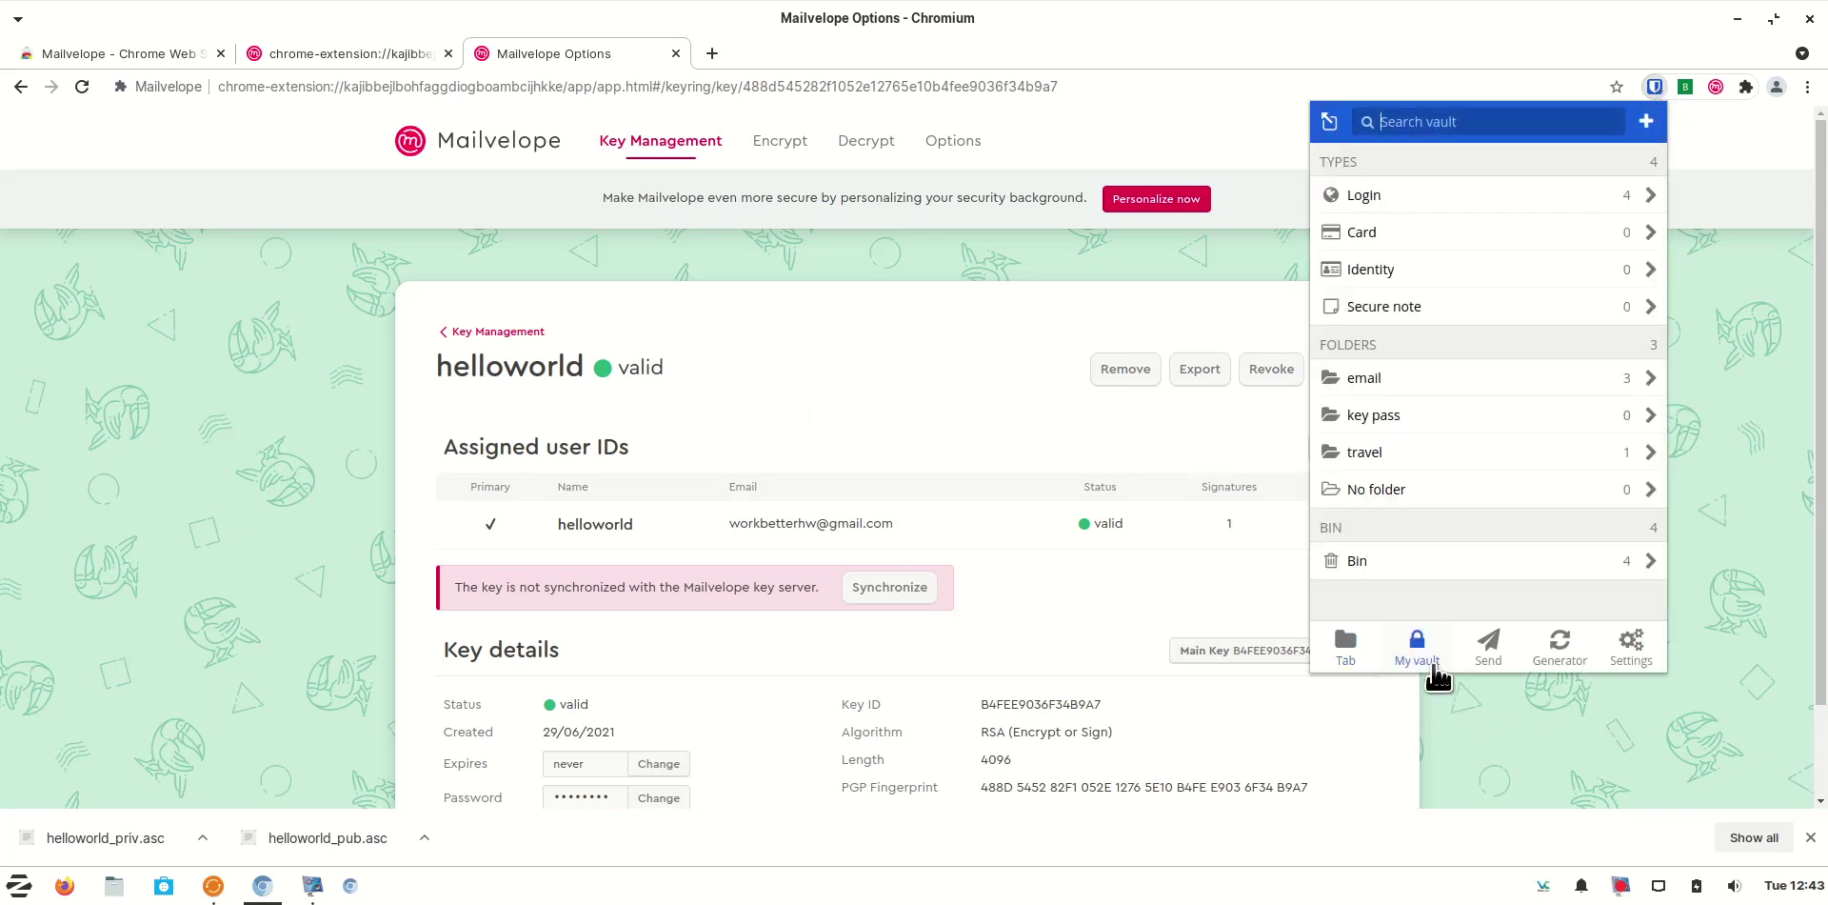
# Save a new Bitwarden login named helloworld in the key pass folder
pyautogui.click(1649, 122)
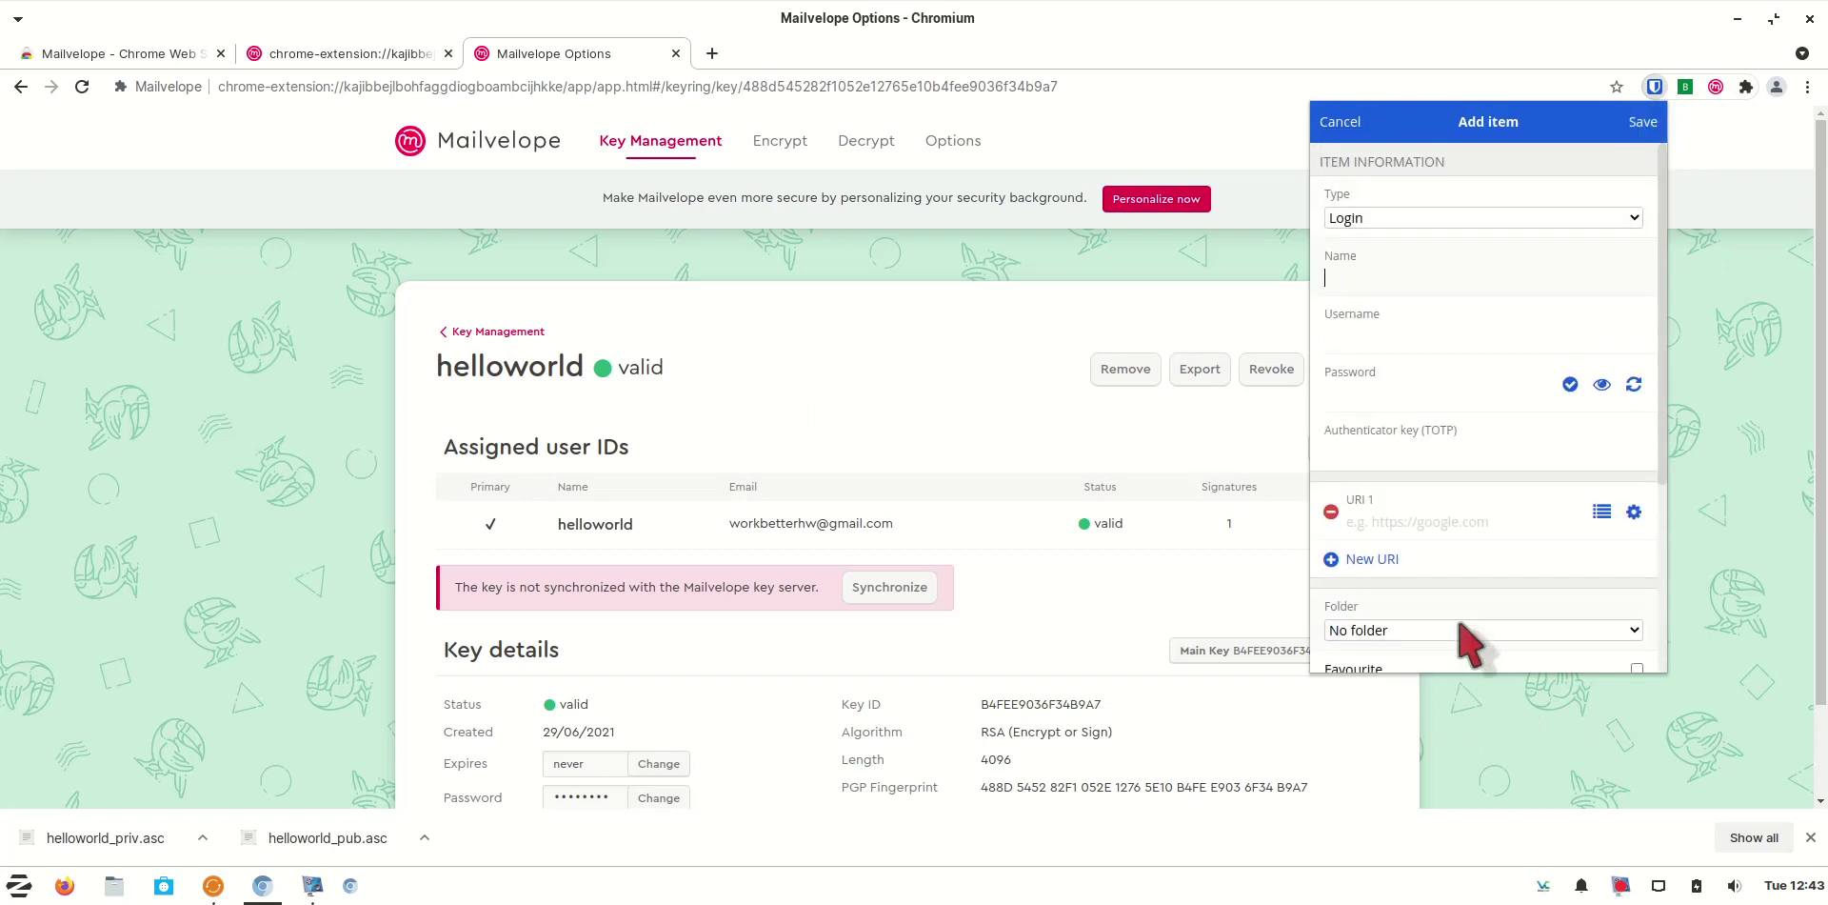
pyautogui.click(1467, 630)
pyautogui.click(1448, 670)
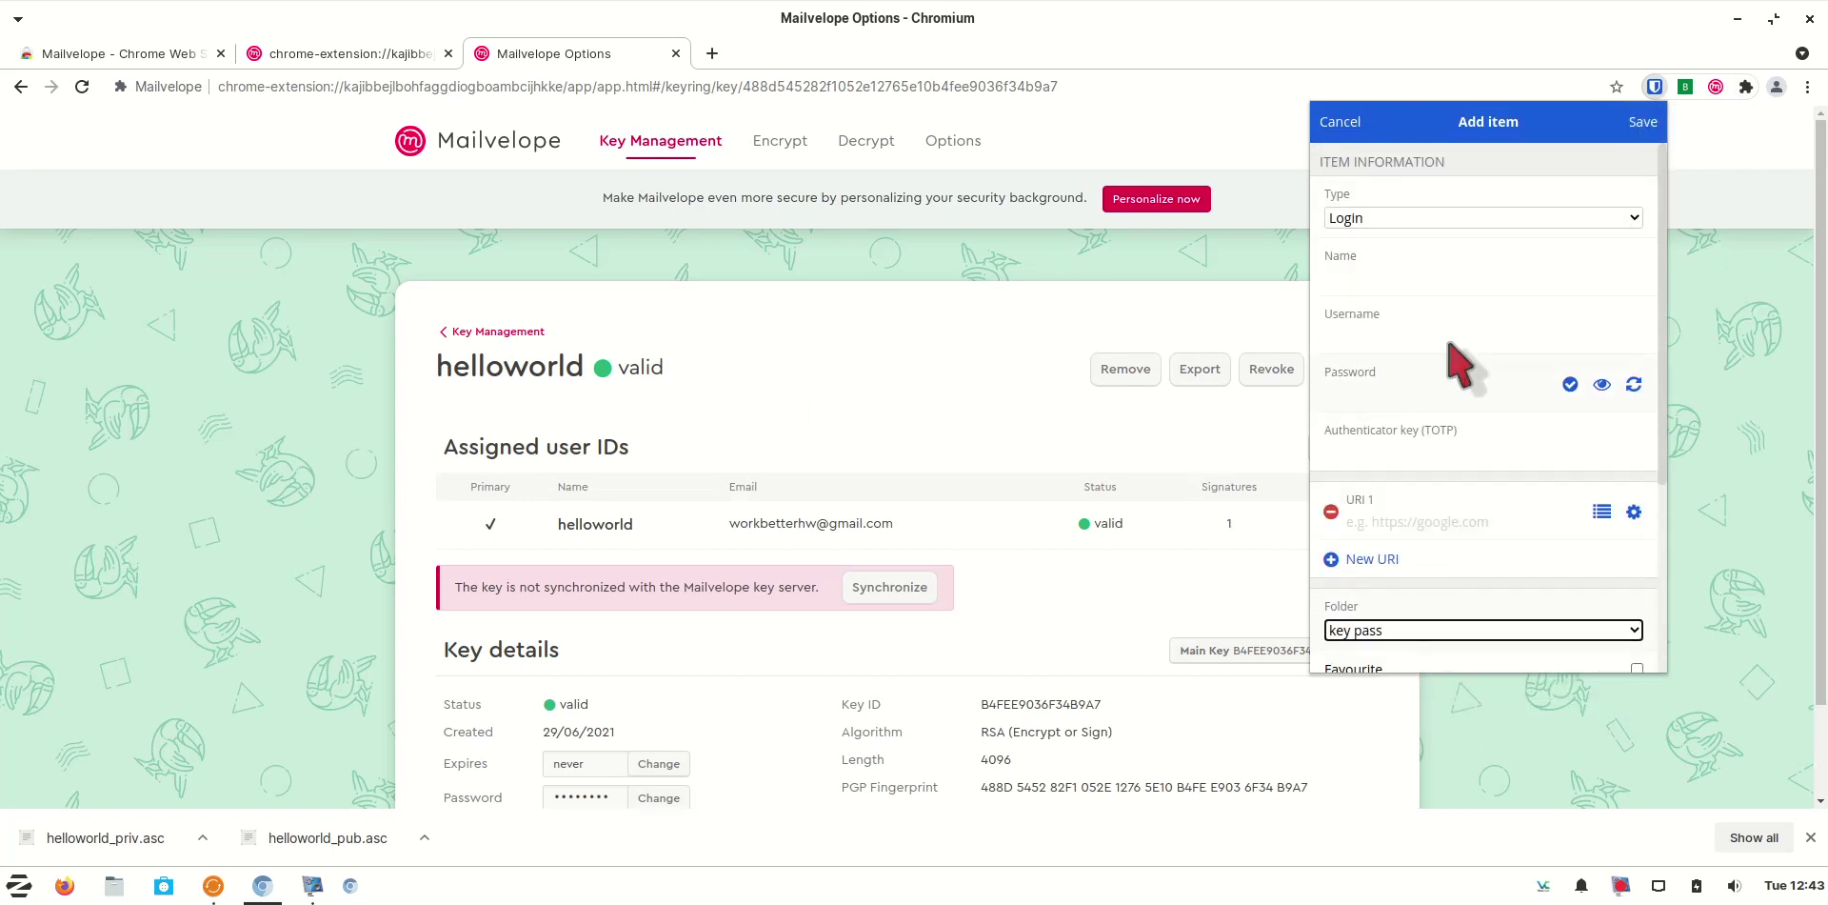
pyautogui.click(1437, 283)
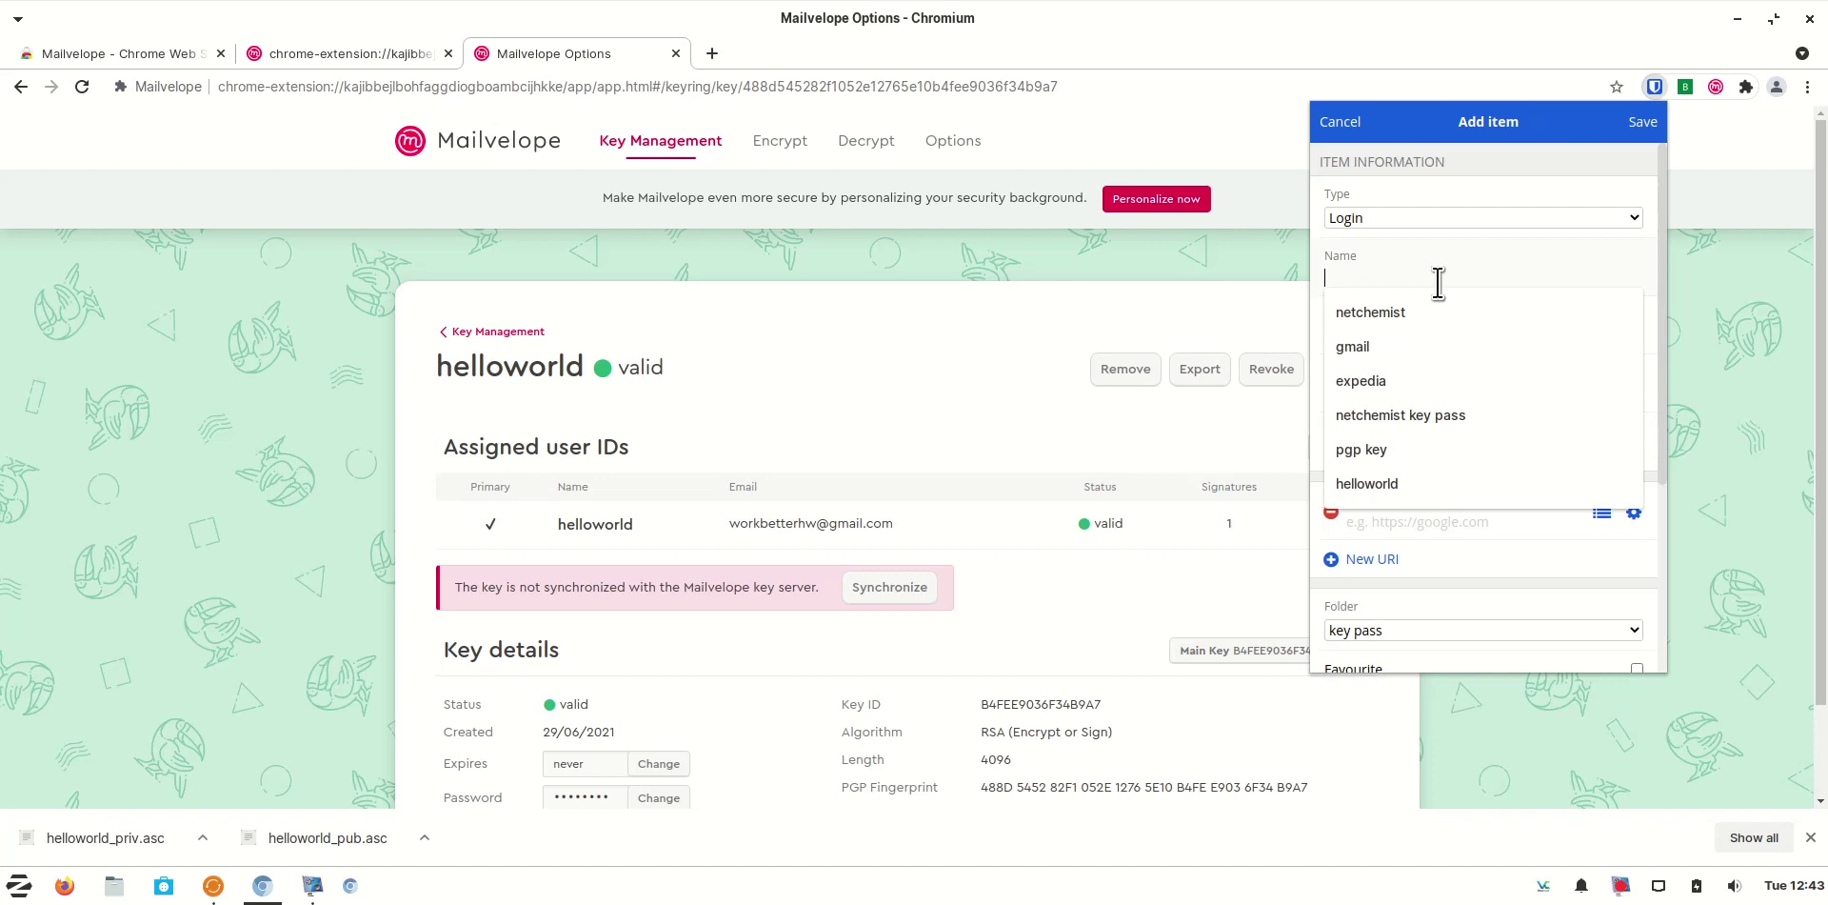
pyautogui.write('hellowo')
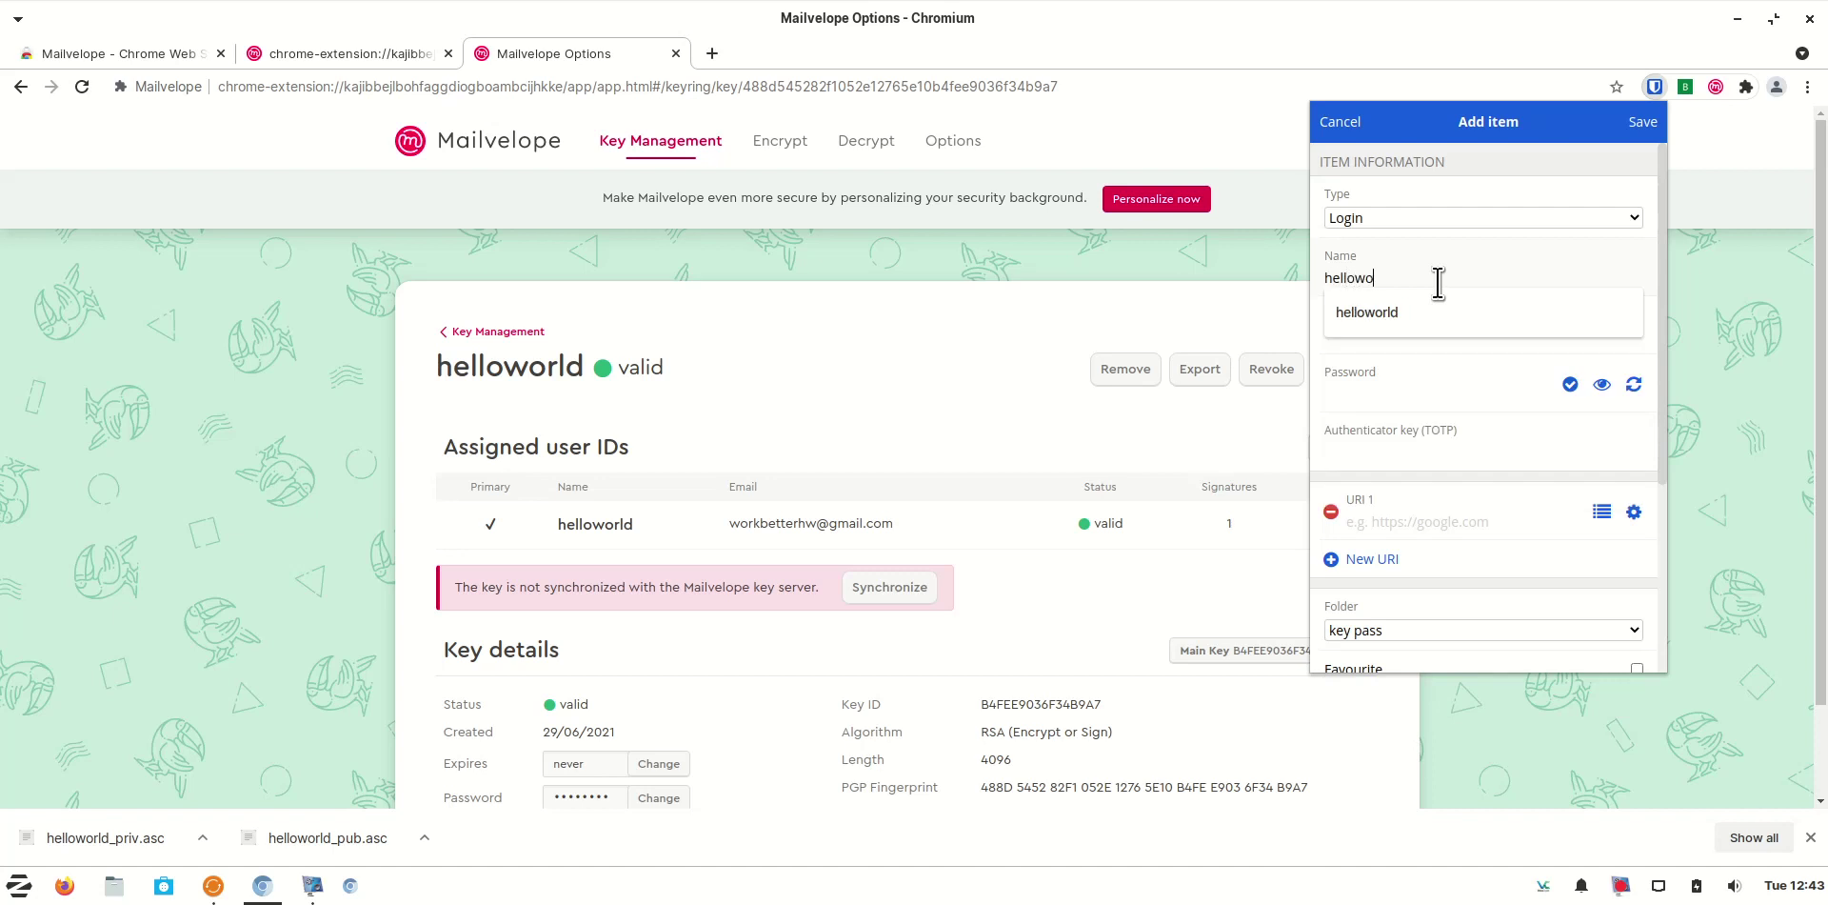
pyautogui.write('rld')
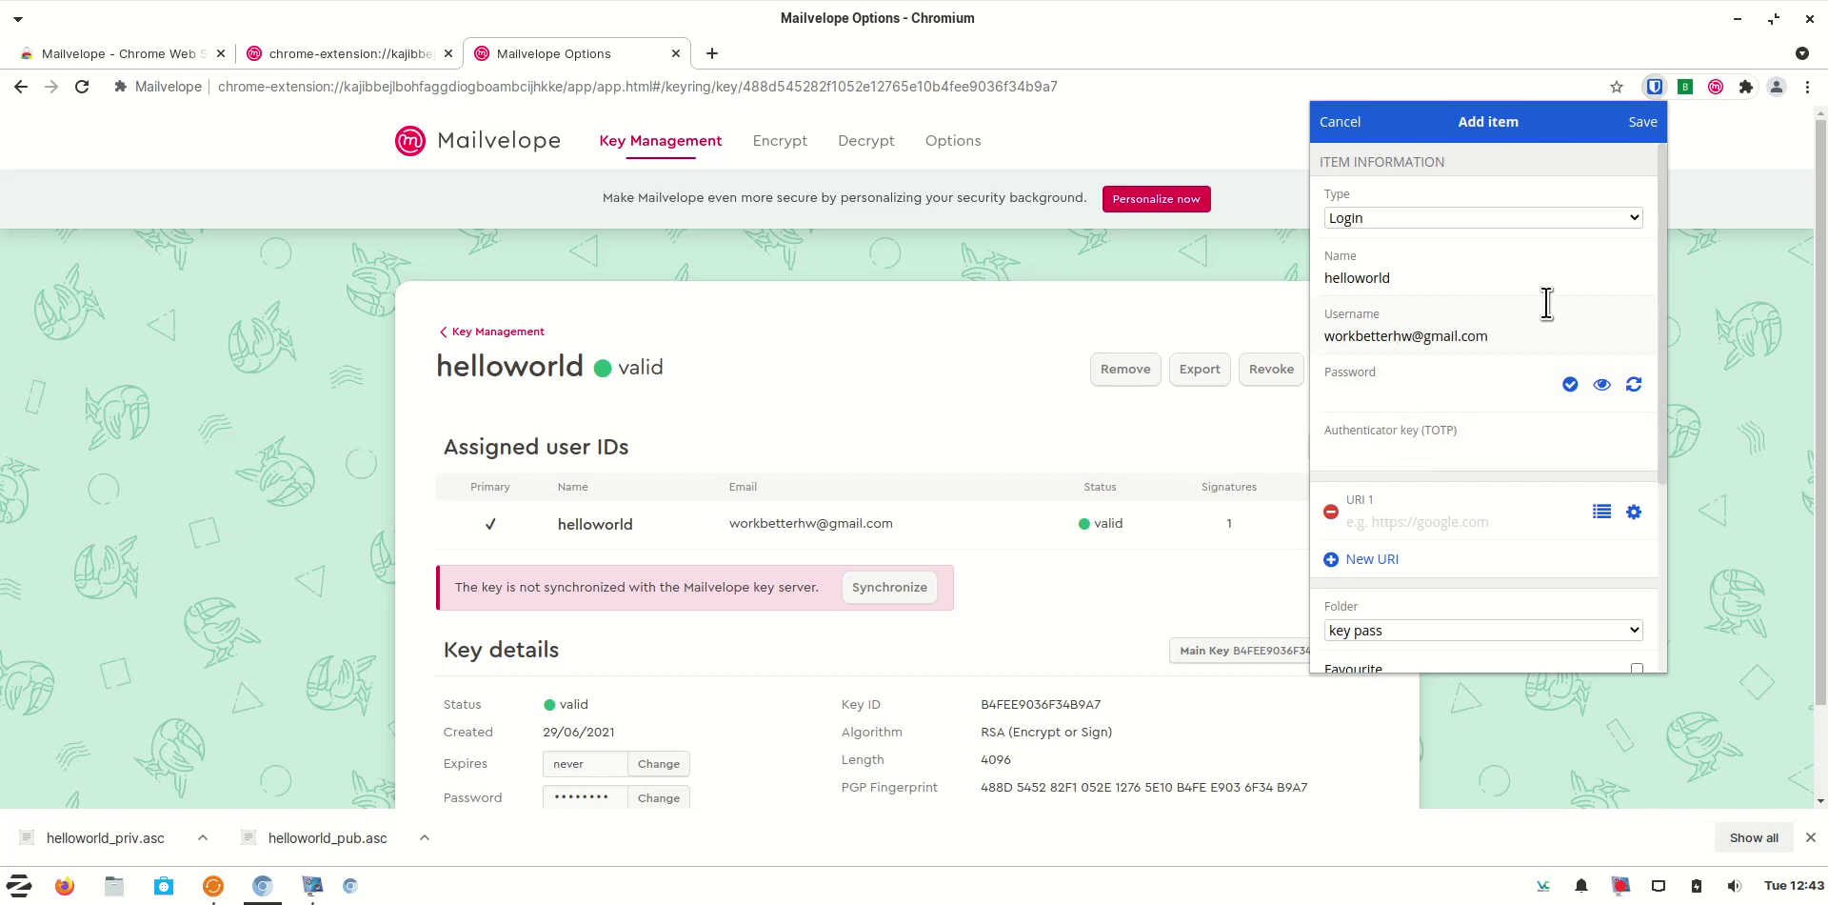
pyautogui.click(1643, 124)
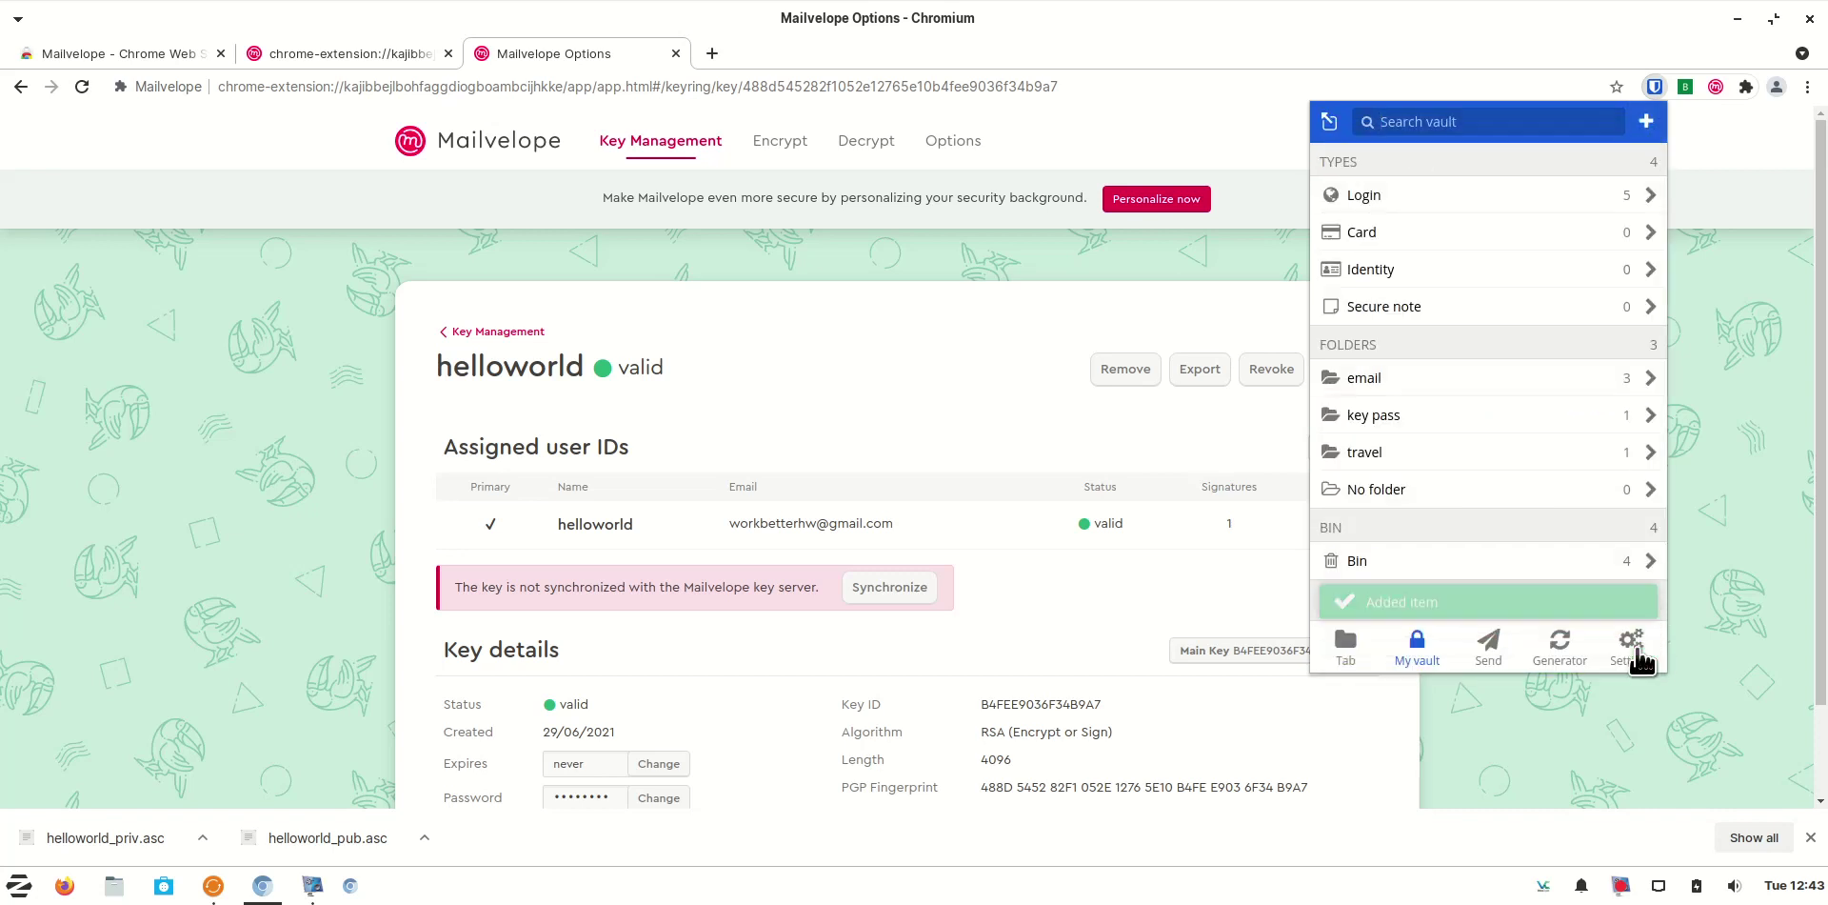
# Copy a freshly generated password from Bitwarden's password generator
pyautogui.click(1566, 655)
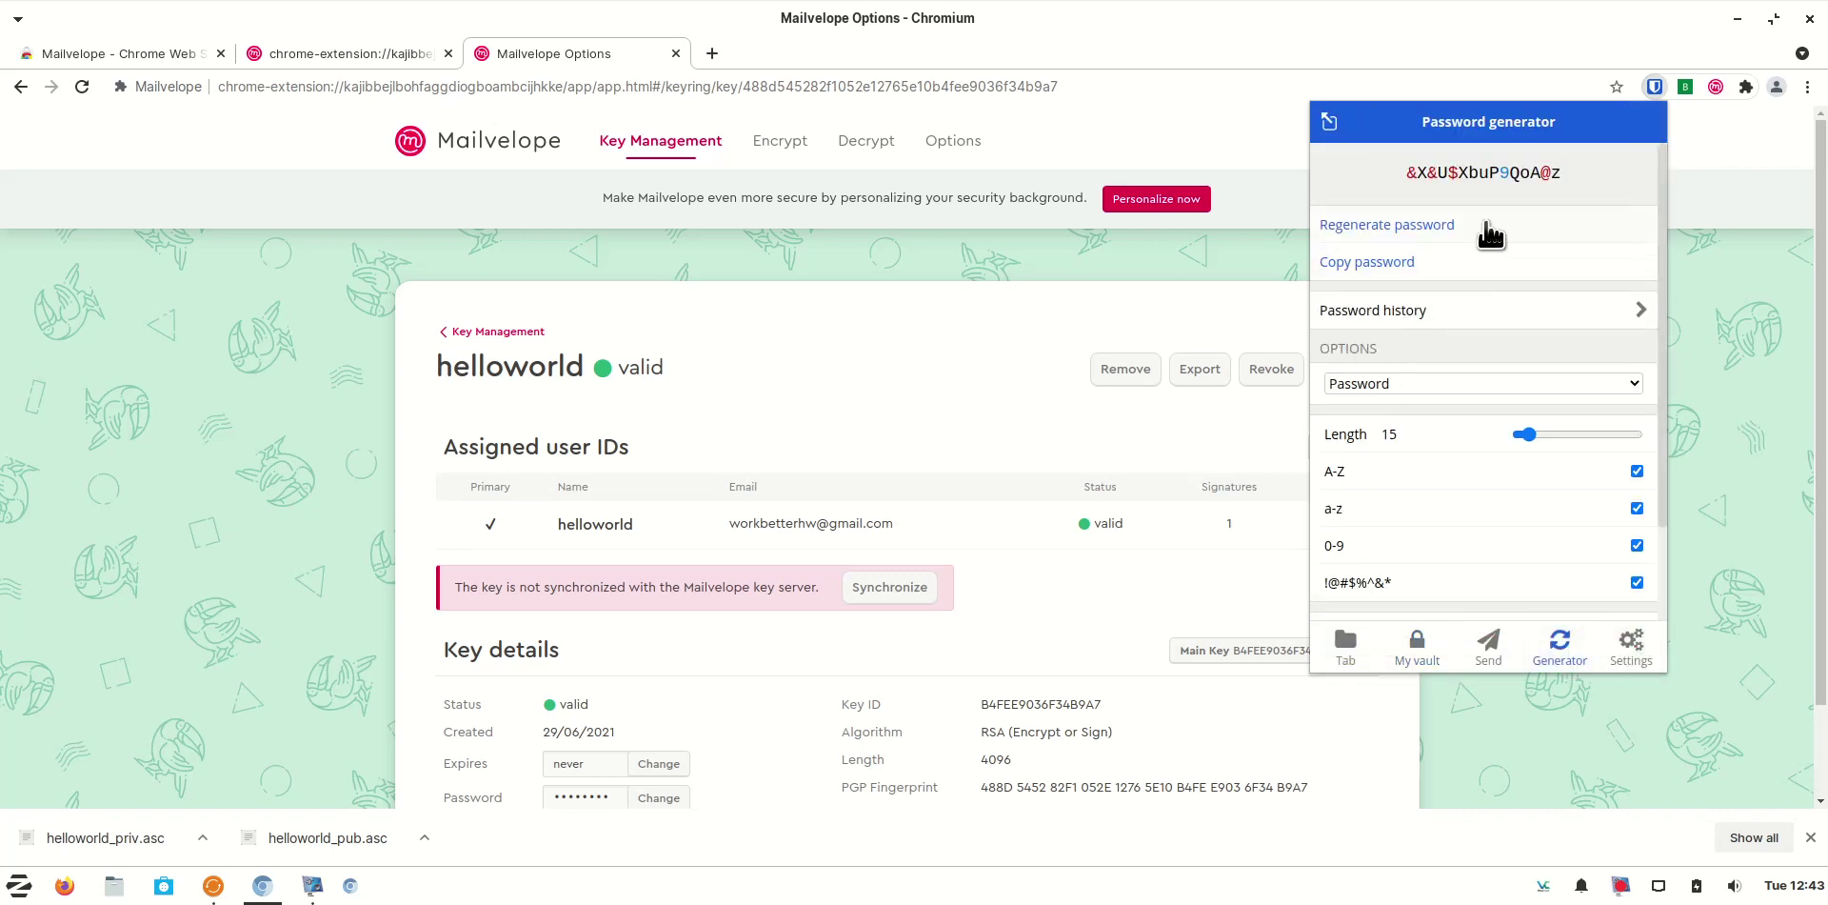
pyautogui.click(1403, 263)
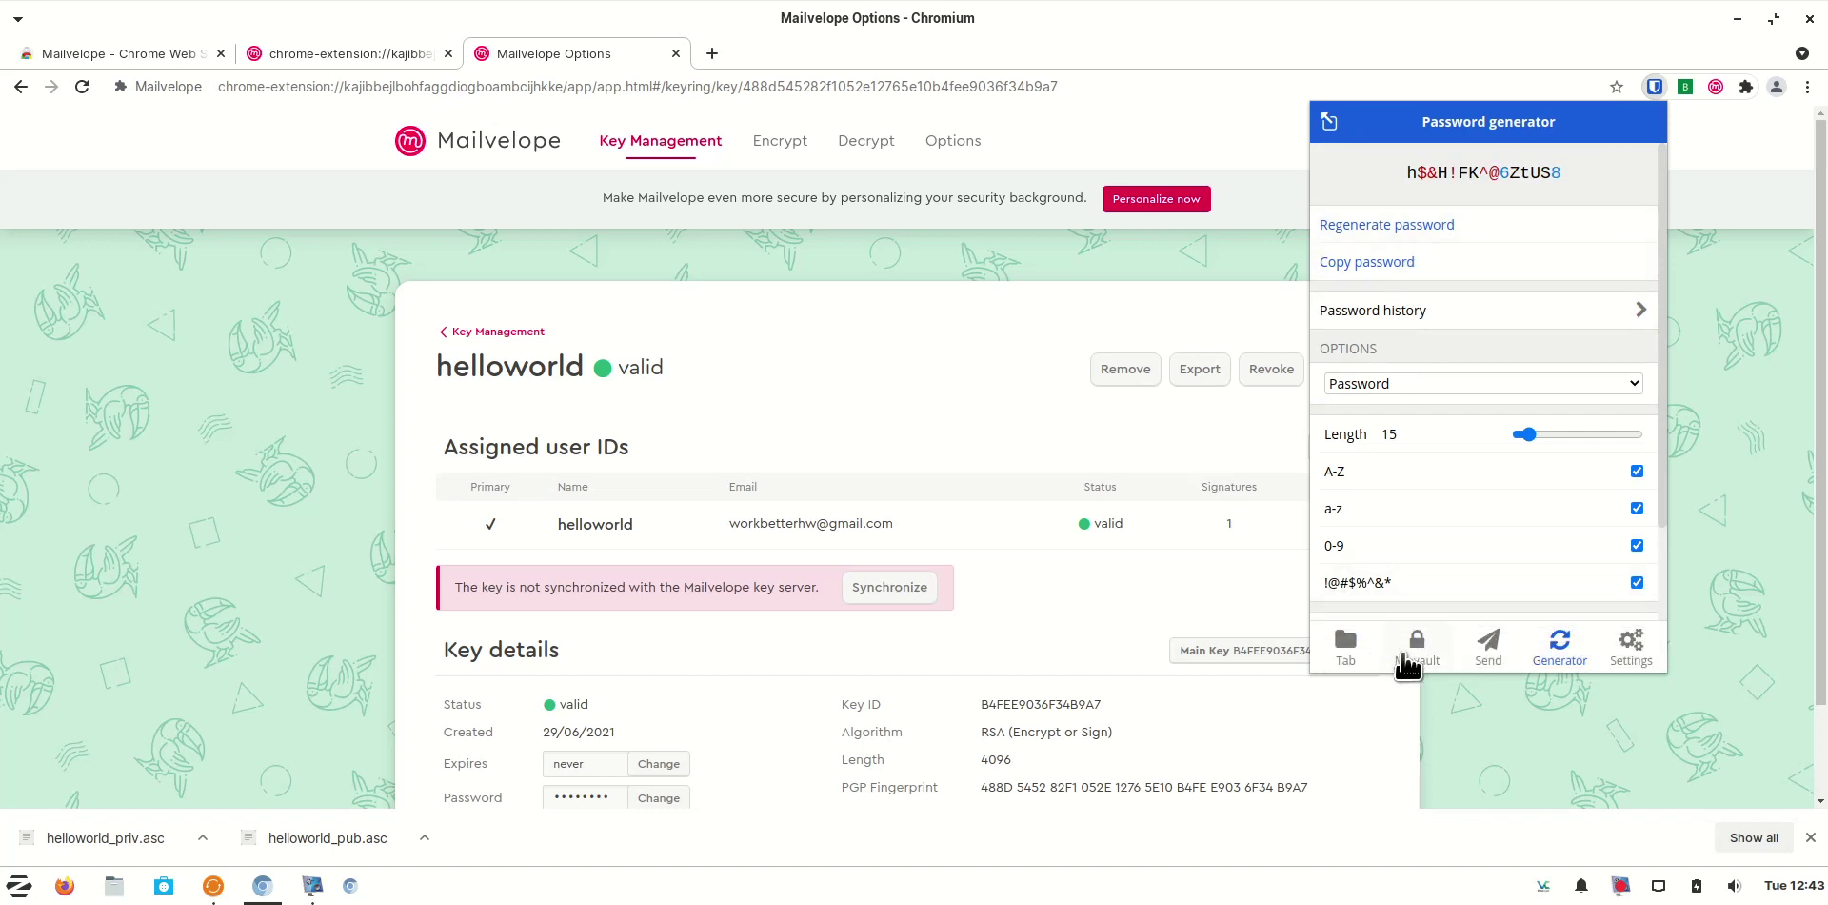
pyautogui.click(1407, 667)
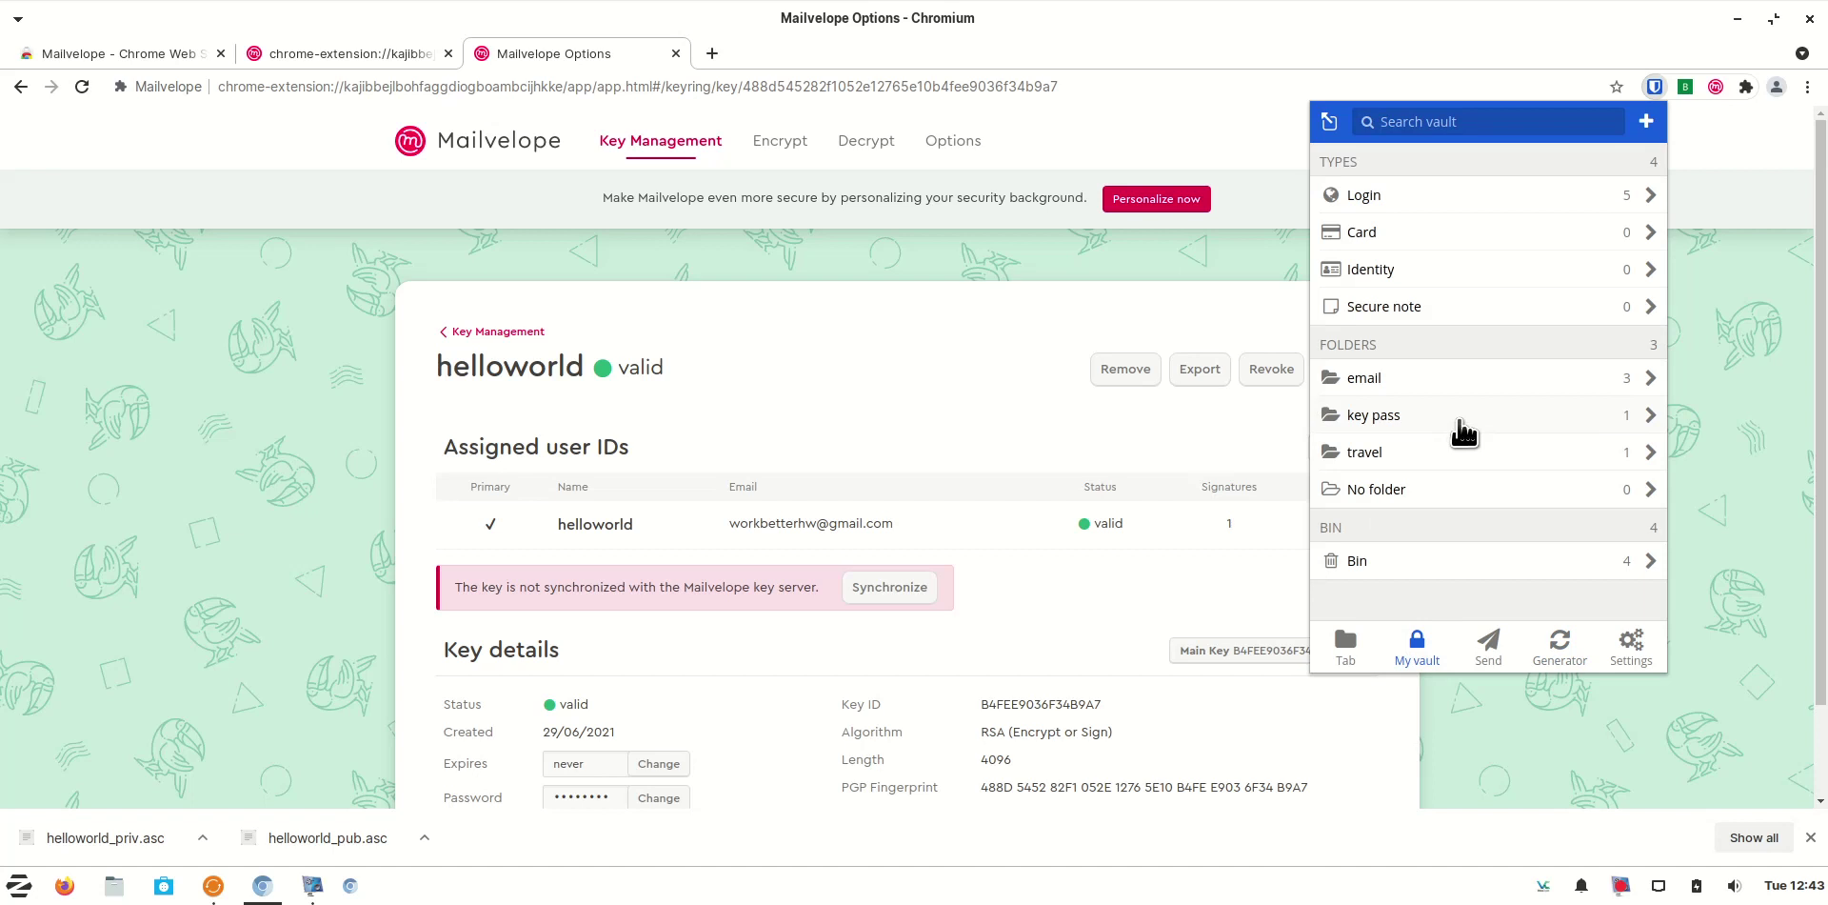
# Paste it into the helloworld login in key pass, check breaches, save, and copy it
pyautogui.click(1460, 423)
pyautogui.click(1500, 226)
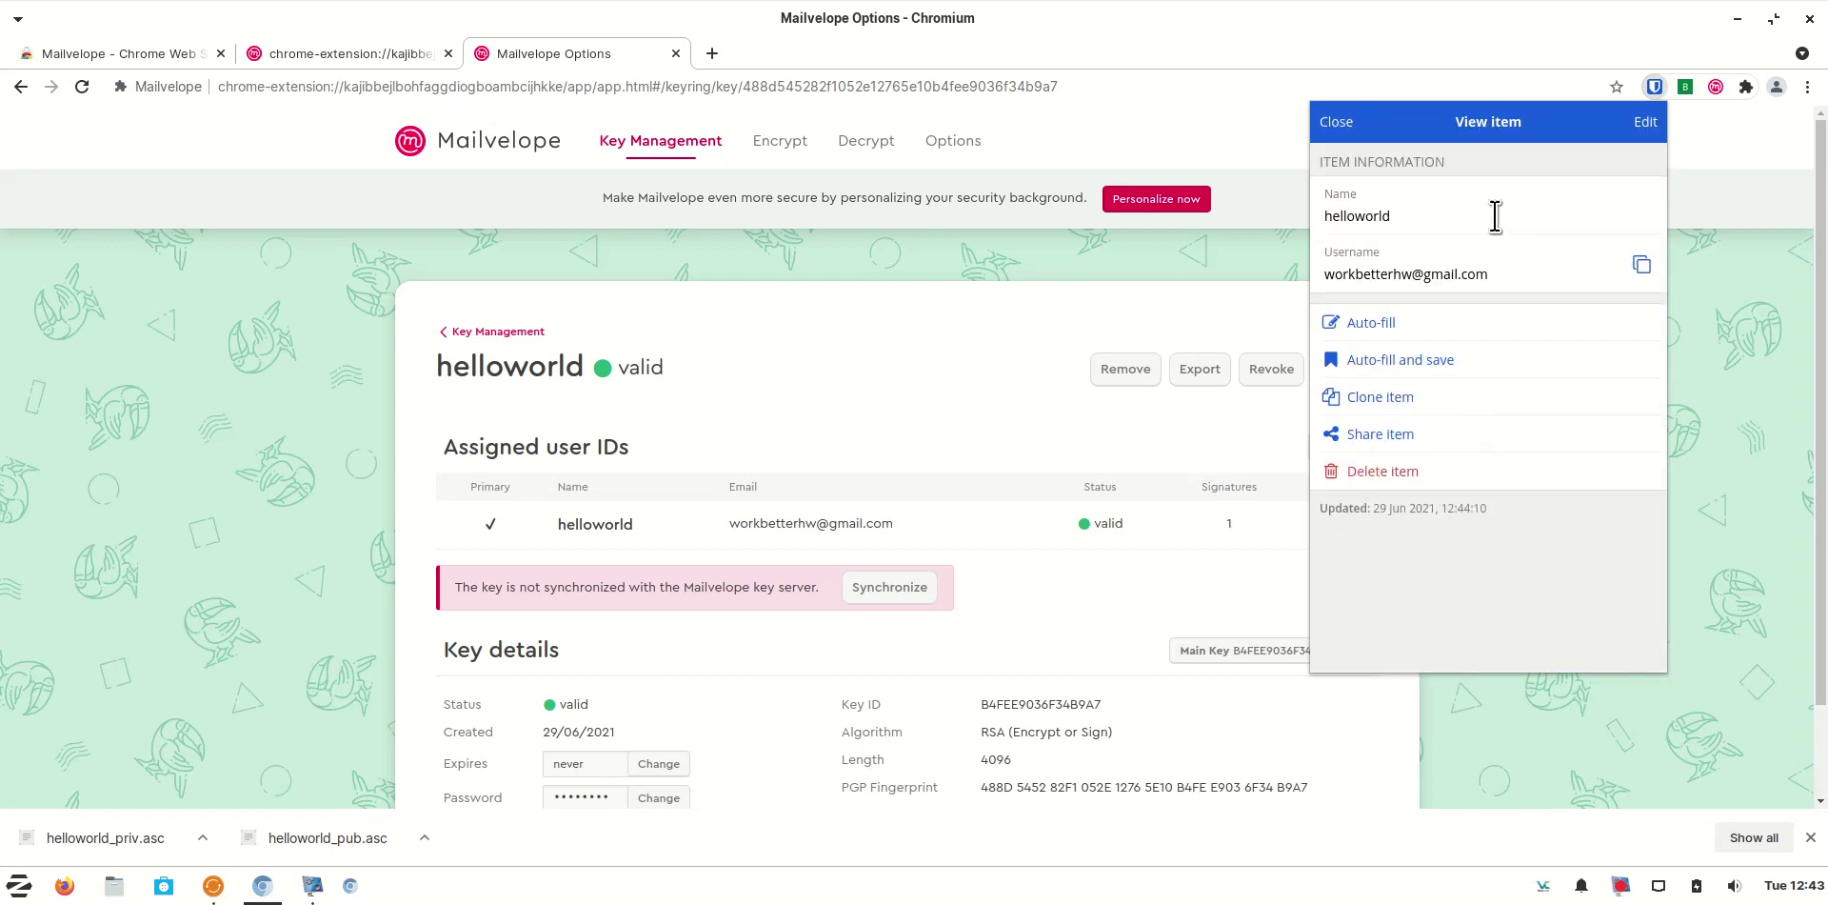
pyautogui.click(1644, 122)
pyautogui.click(1405, 333)
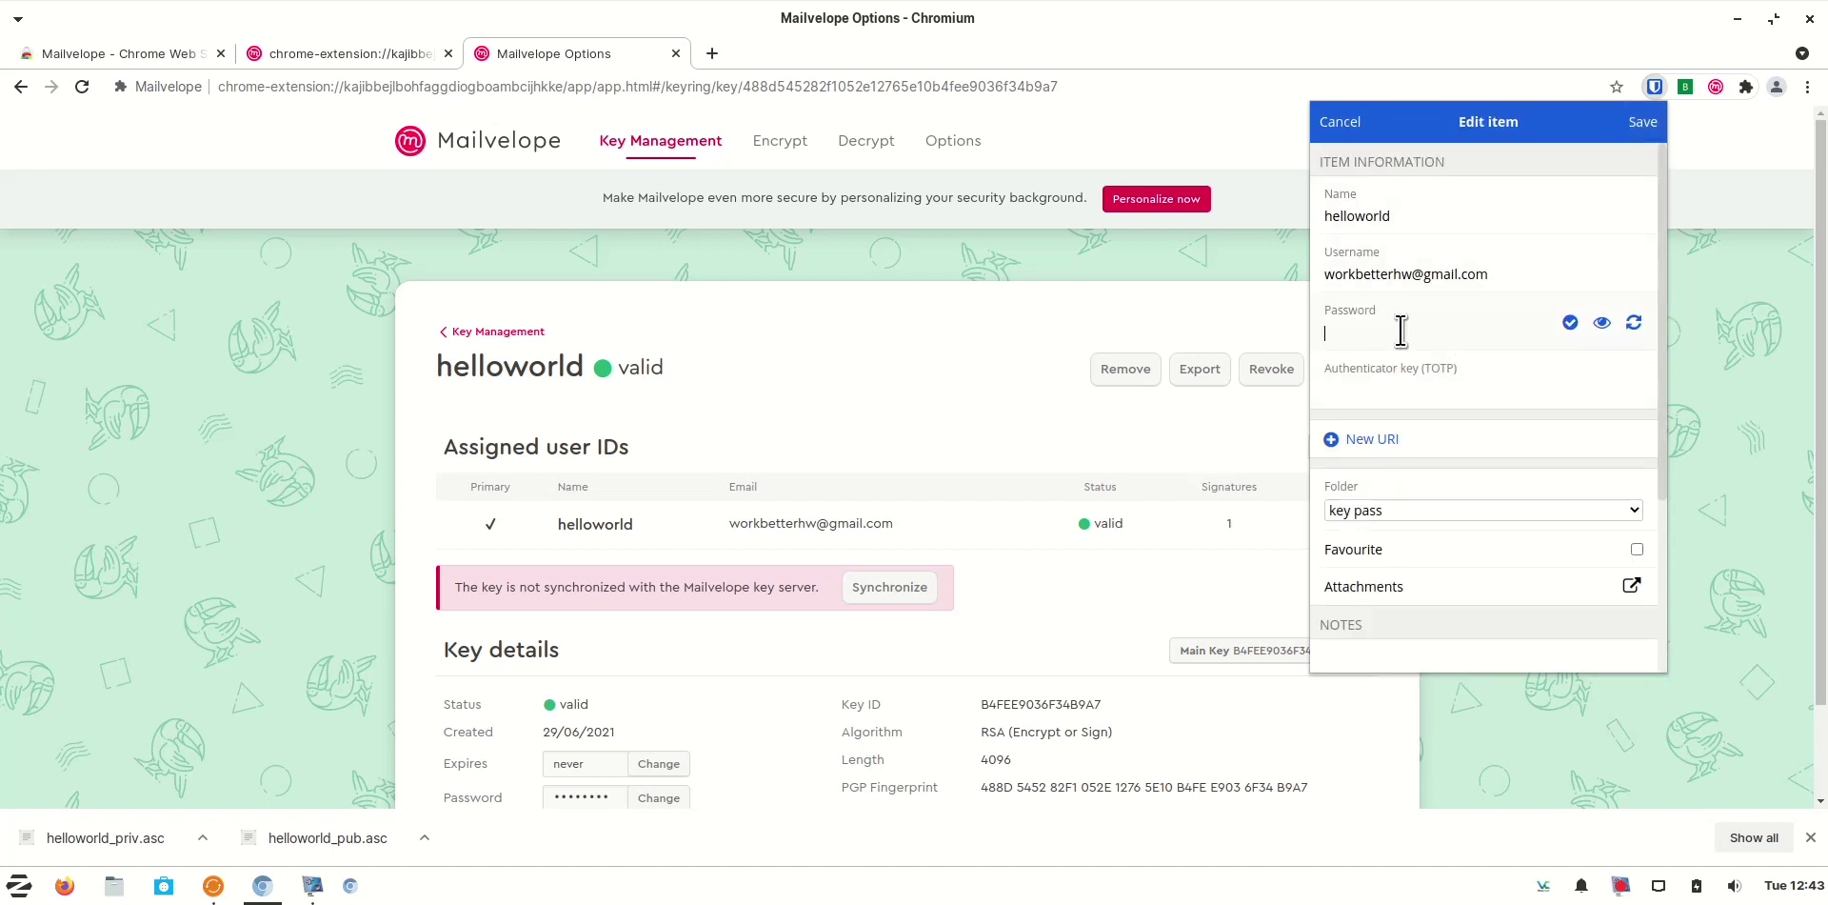
pyautogui.rightClick(1405, 333)
pyautogui.click(1490, 452)
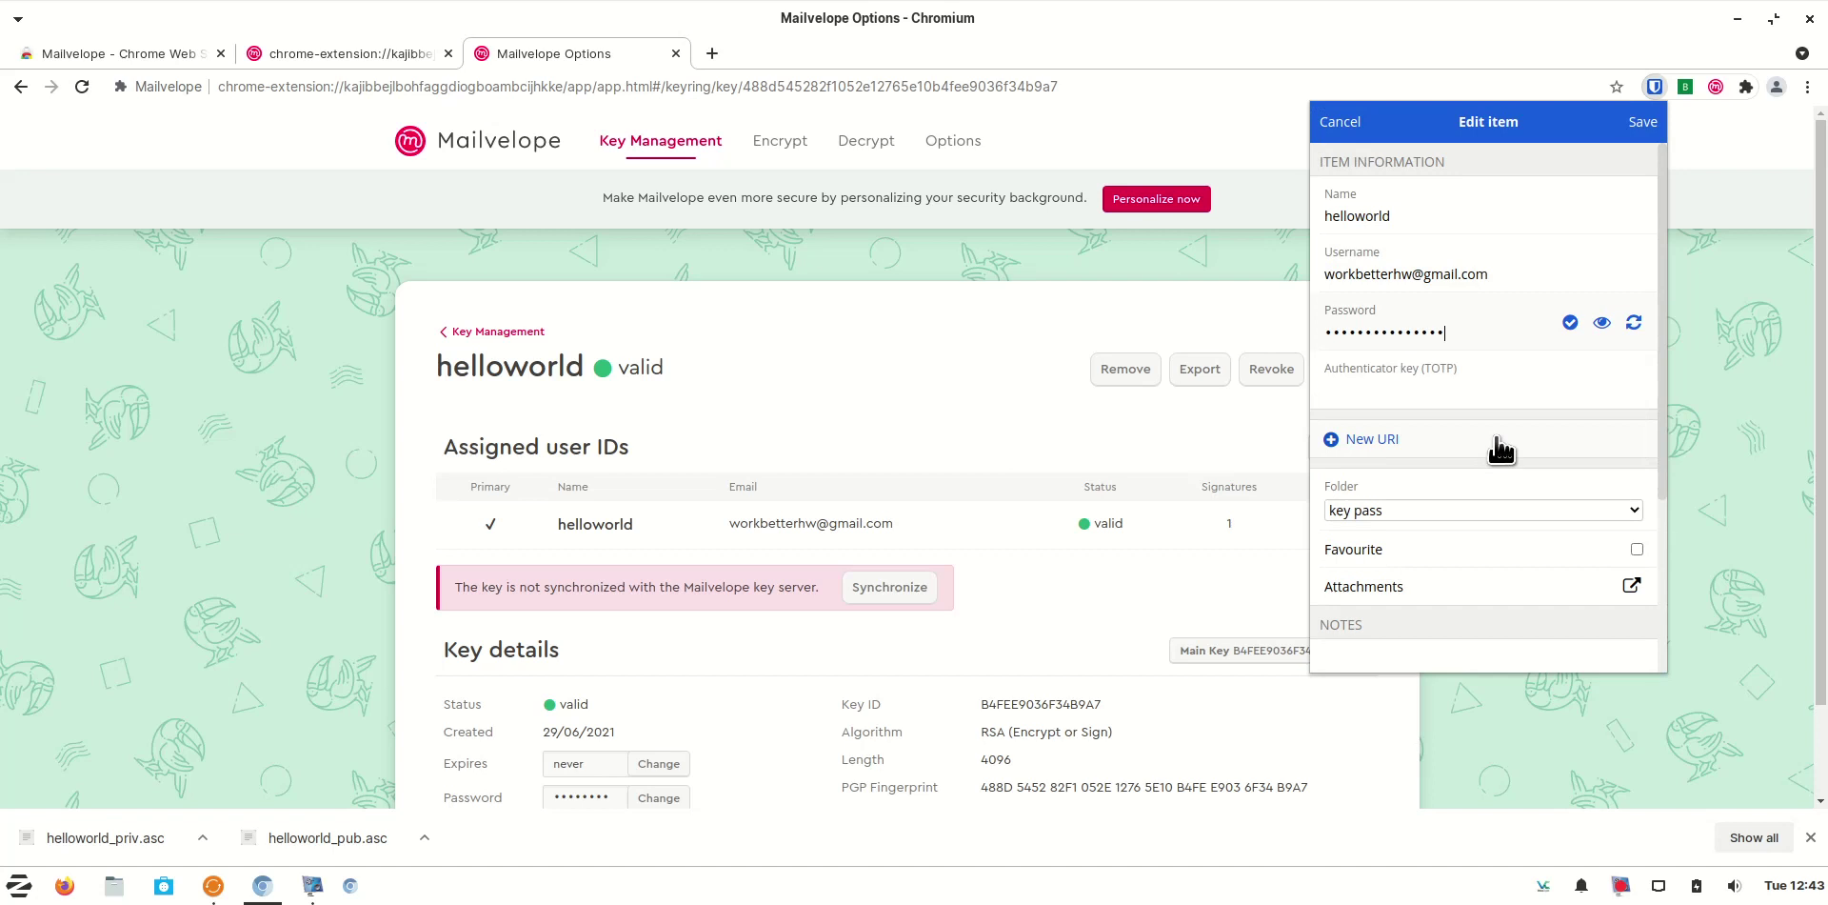
pyautogui.click(1570, 324)
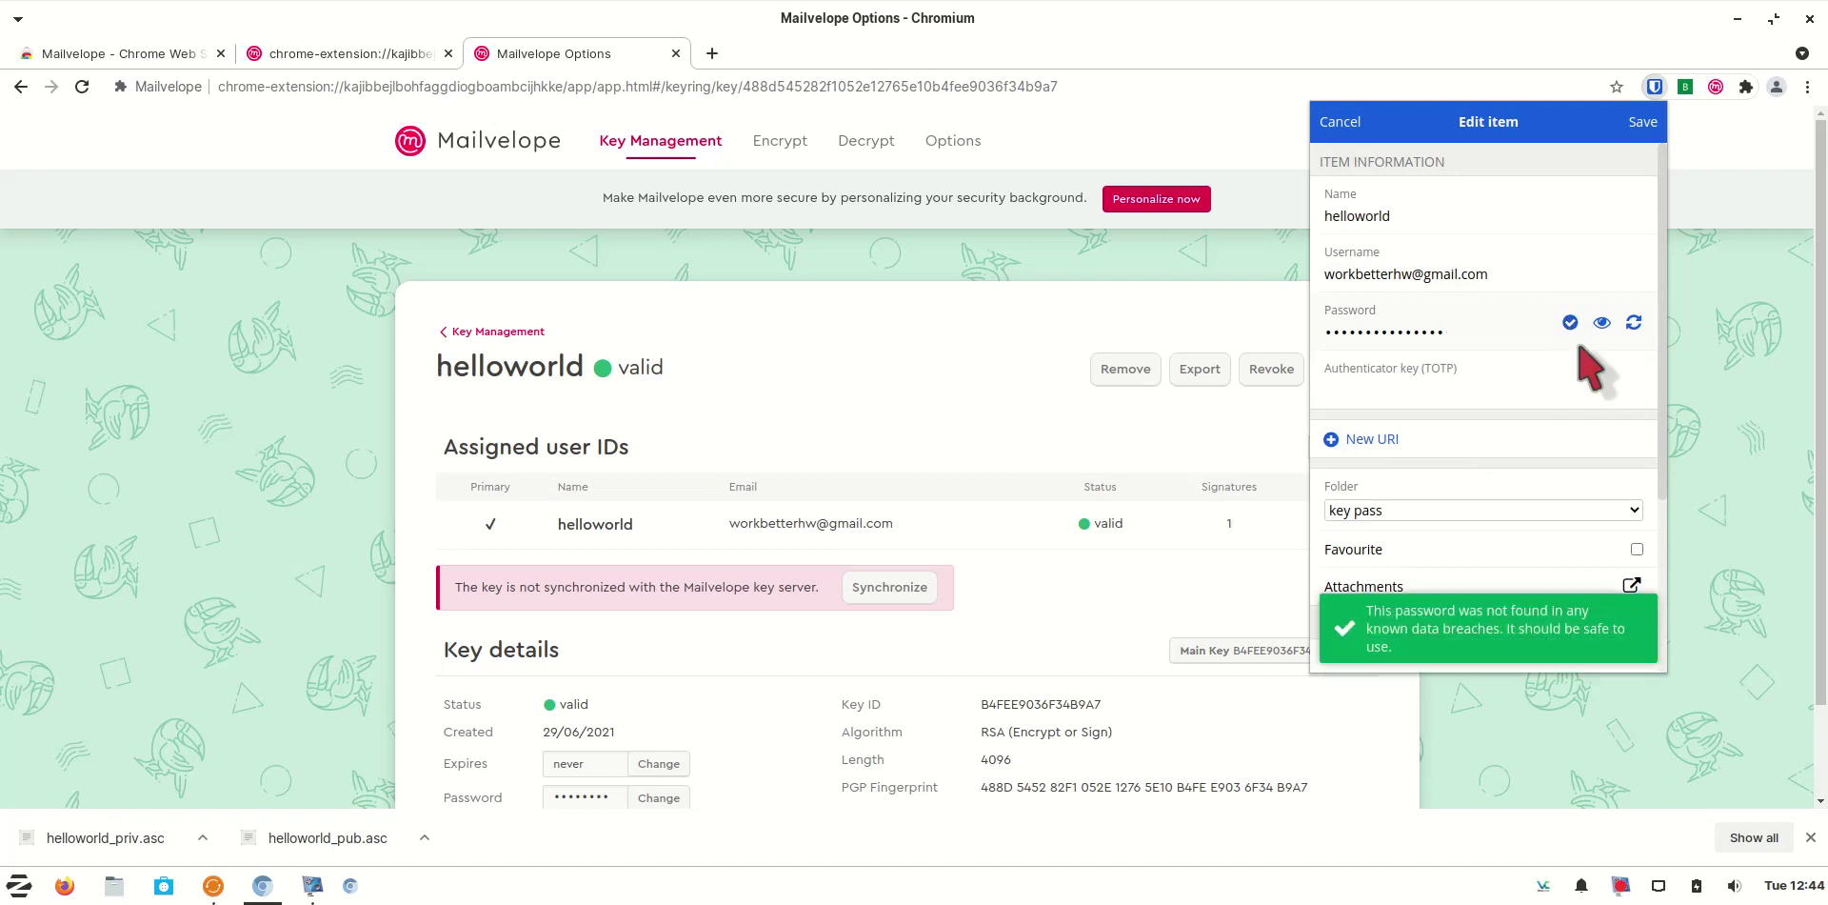
pyautogui.click(1644, 122)
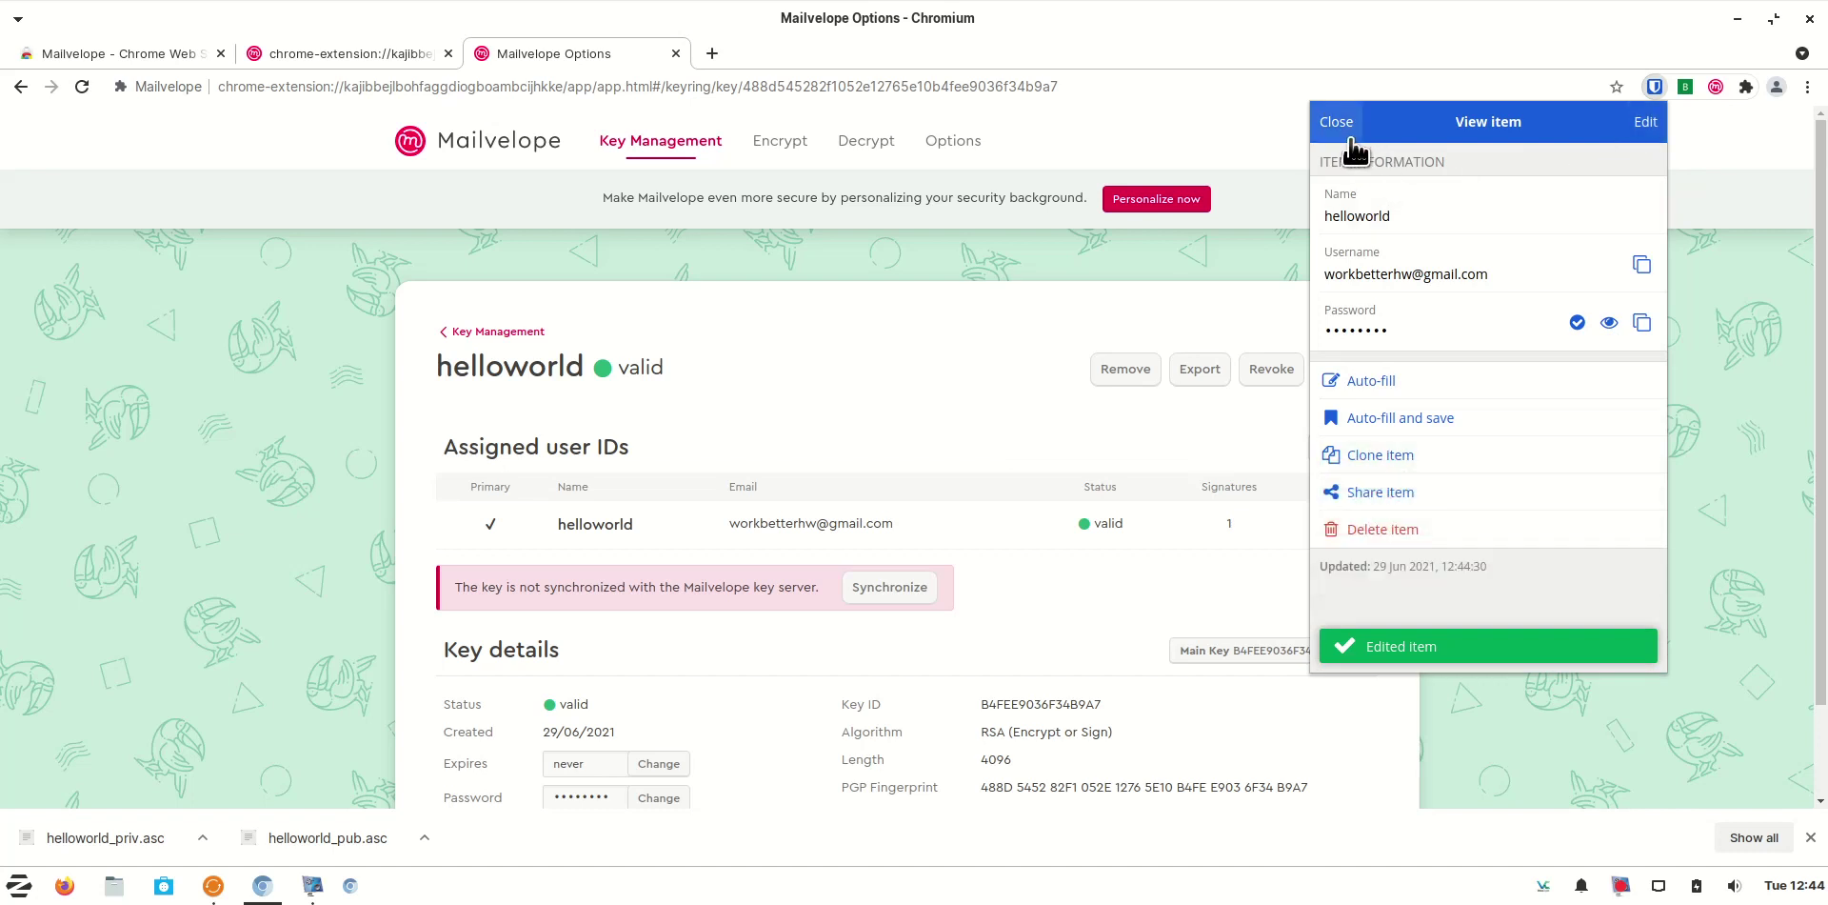
pyautogui.click(1642, 324)
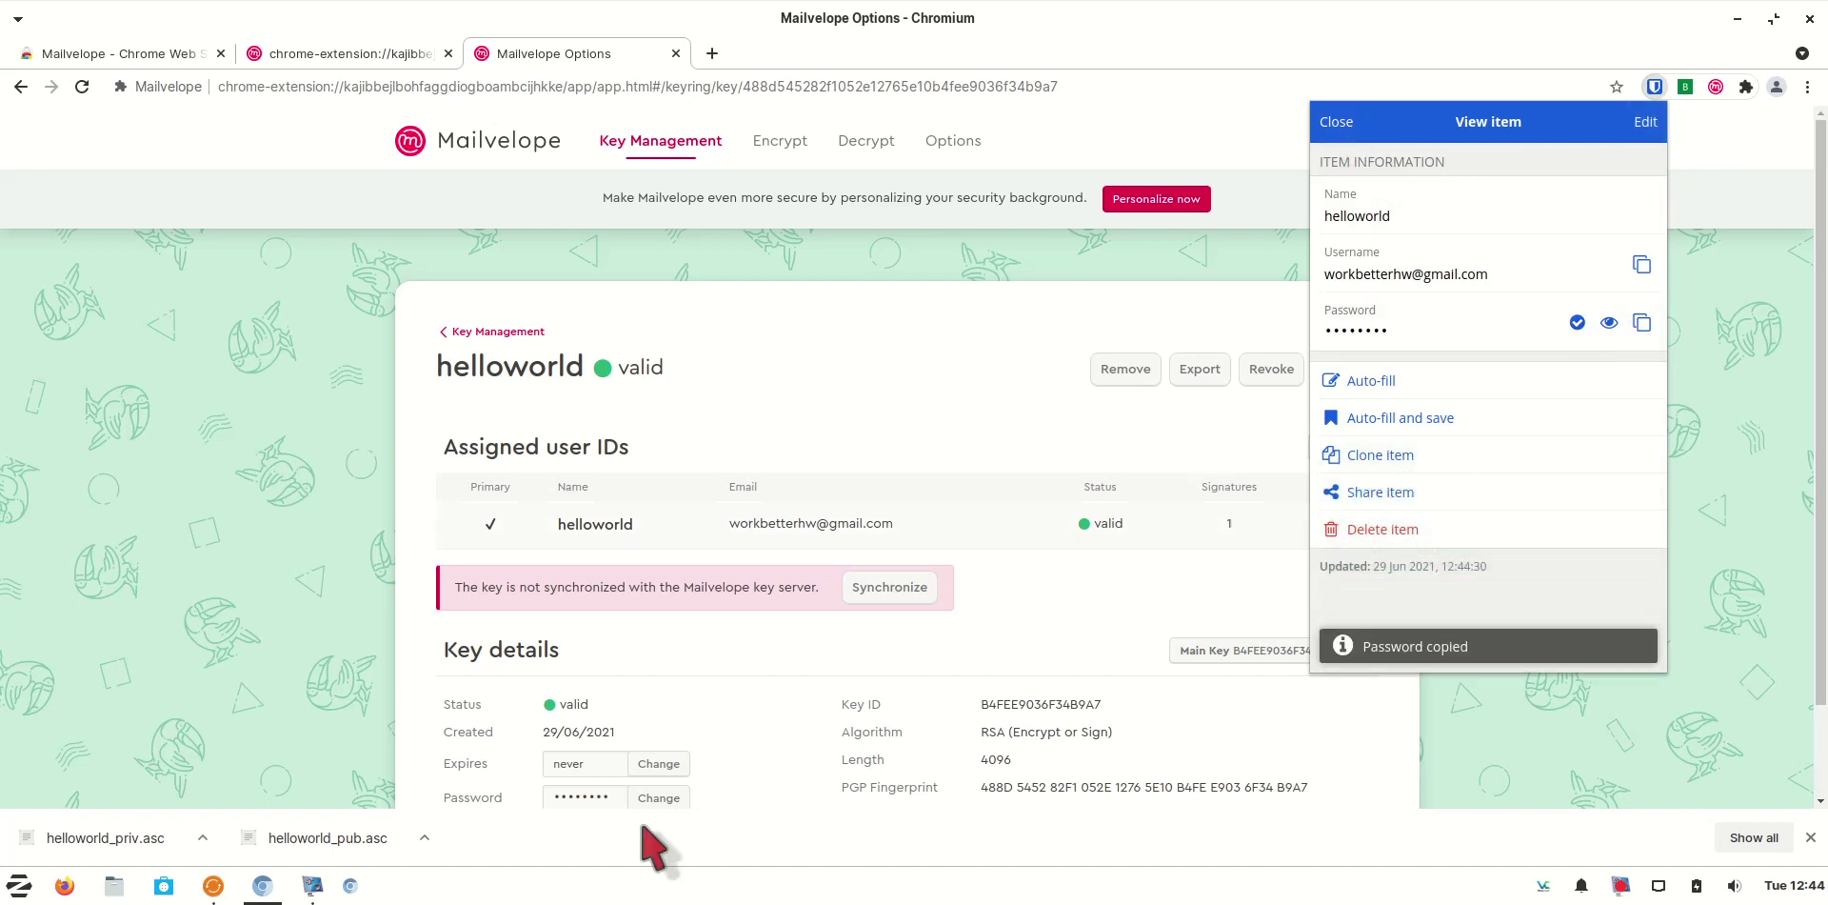
# Begin changing the helloworld key's password, entering the old one and pasting the new one
pyautogui.click(661, 800)
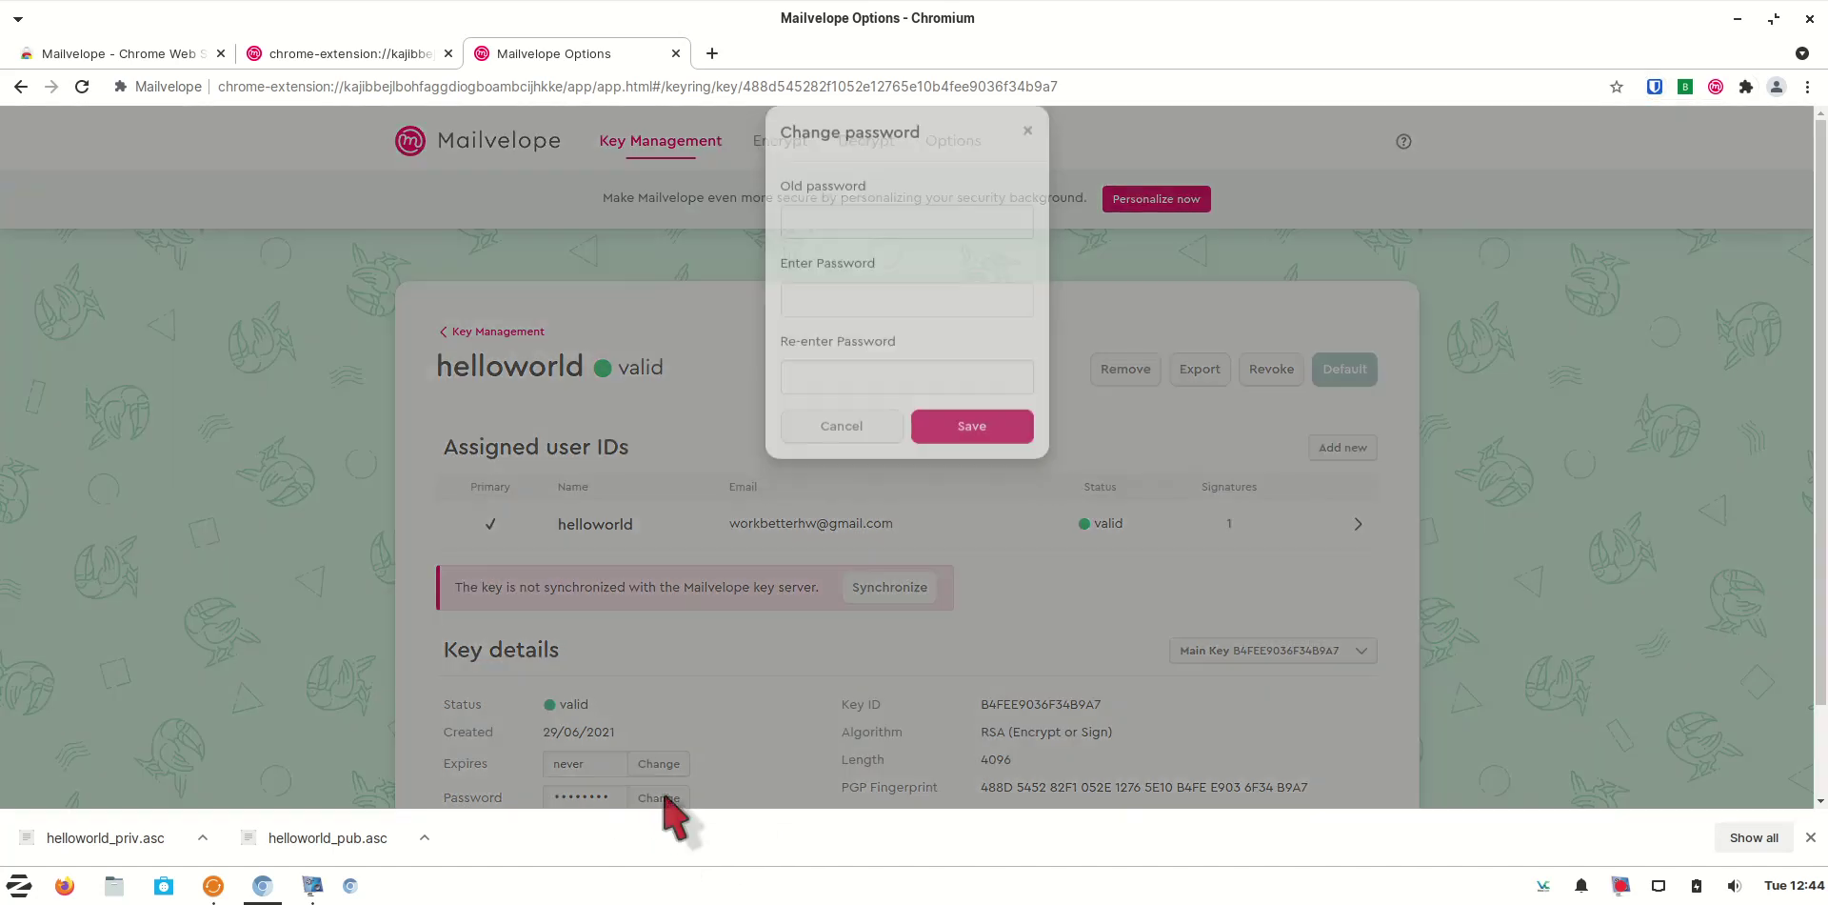
pyautogui.click(841, 252)
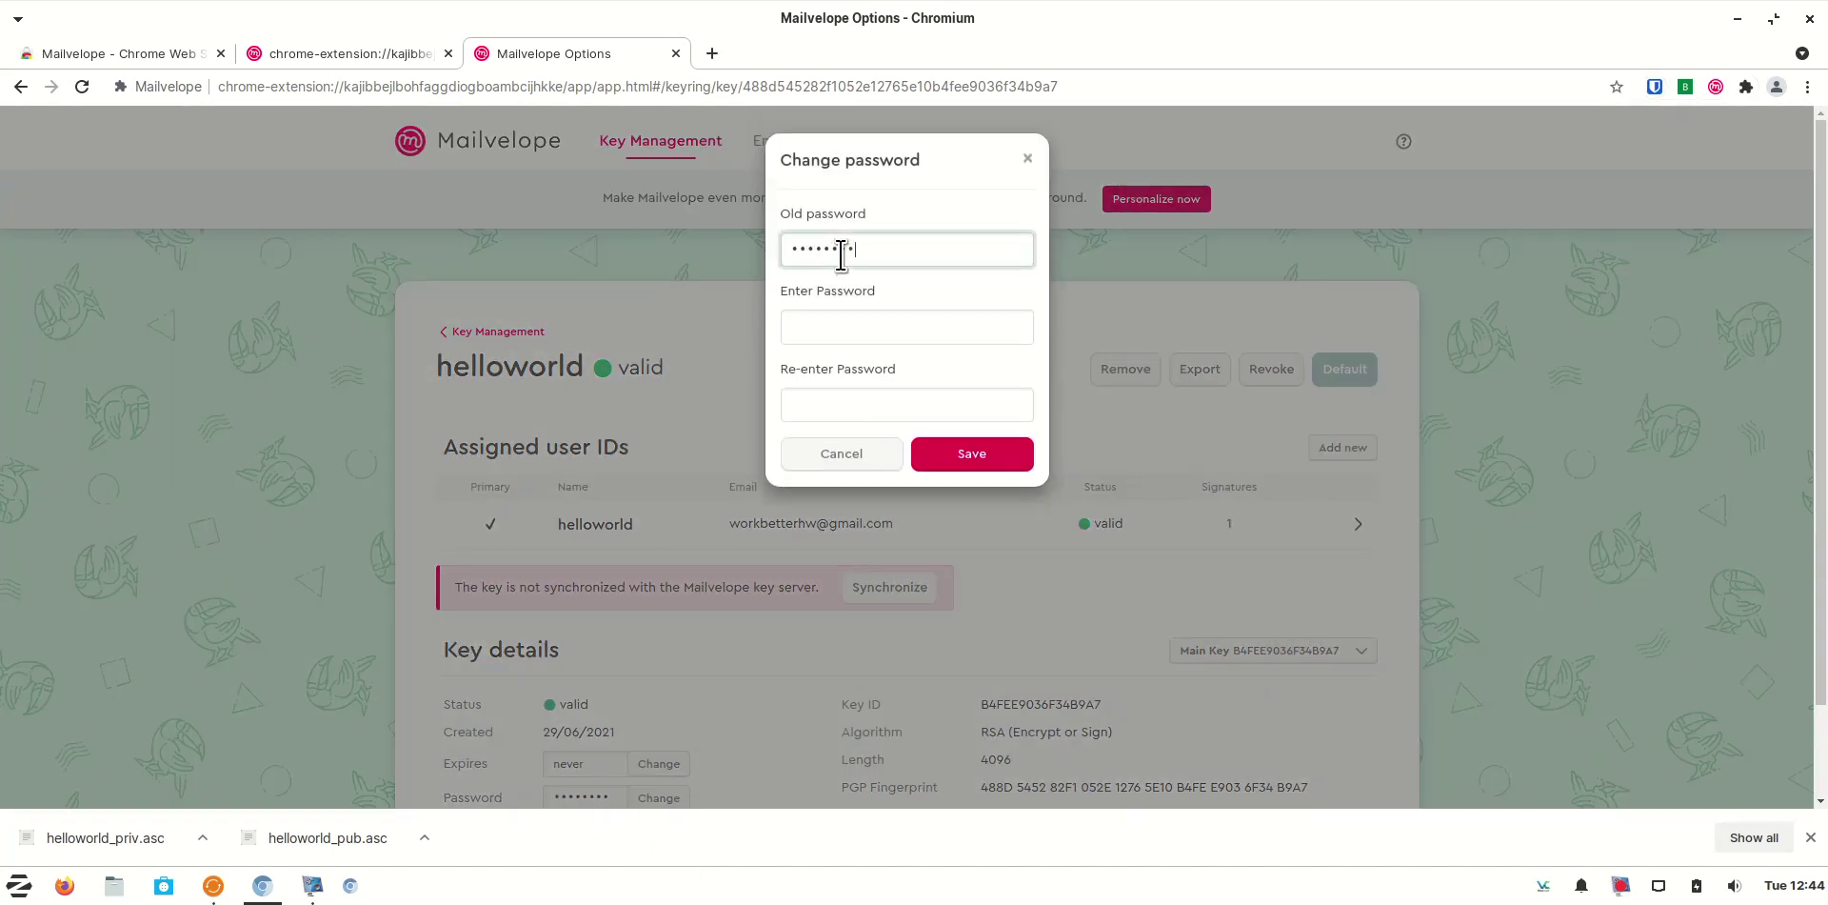
pyautogui.rightClick(857, 333)
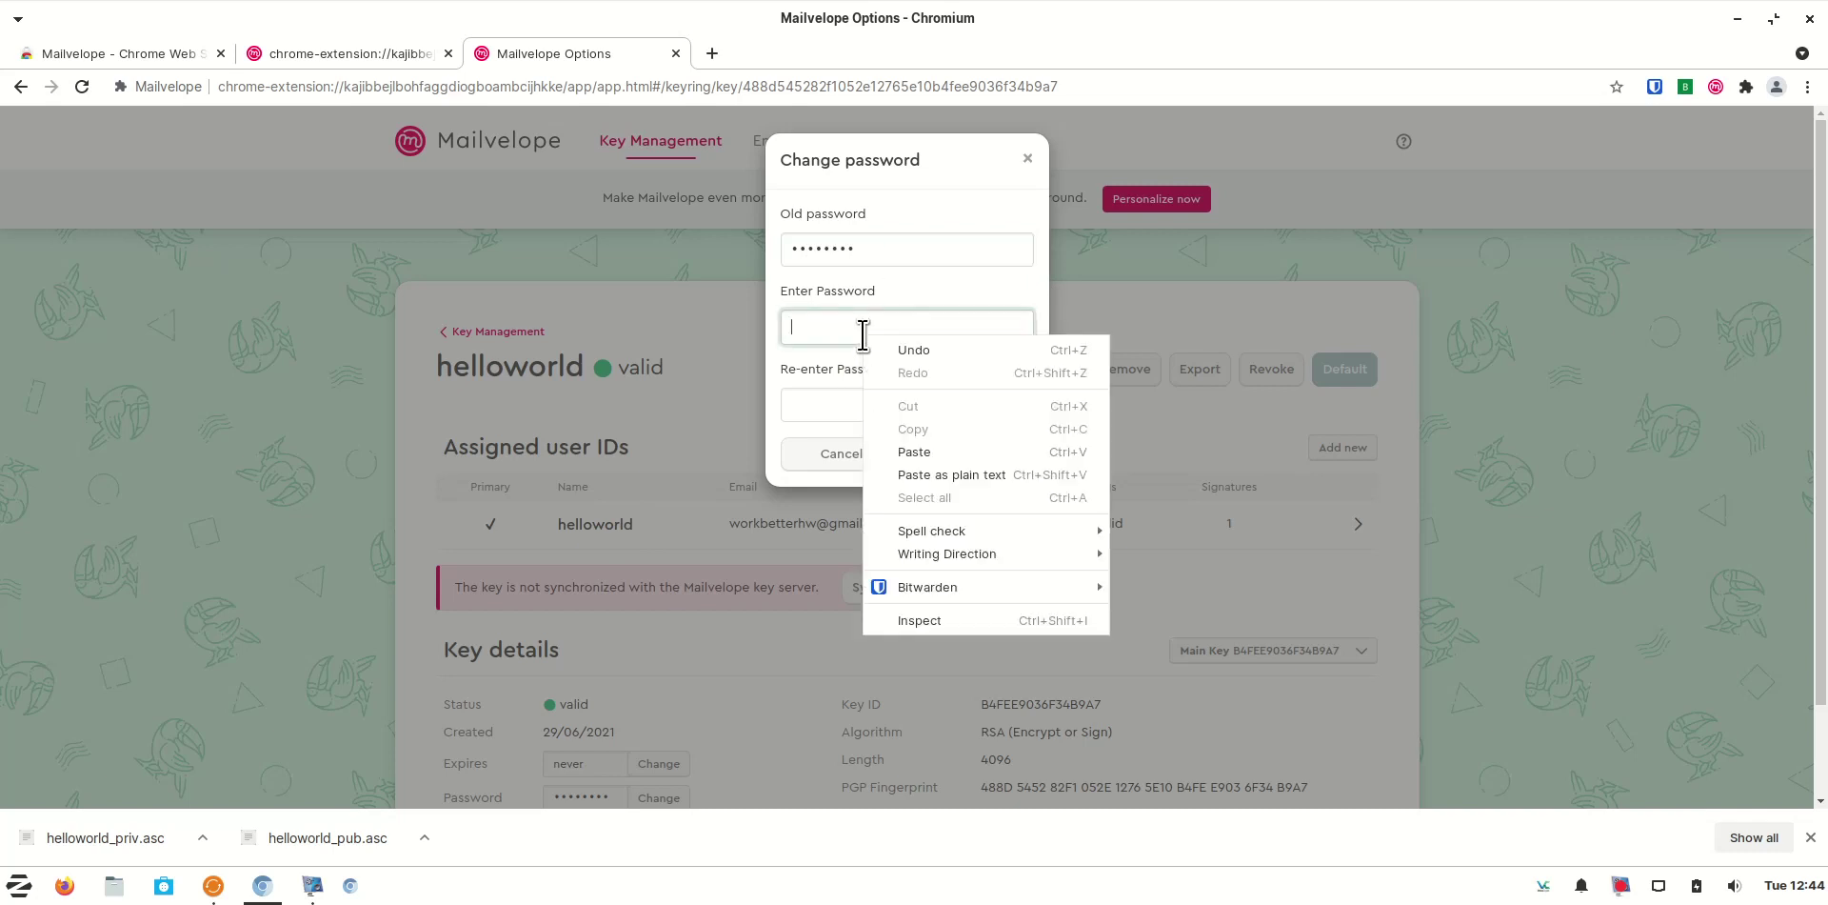
pyautogui.click(925, 449)
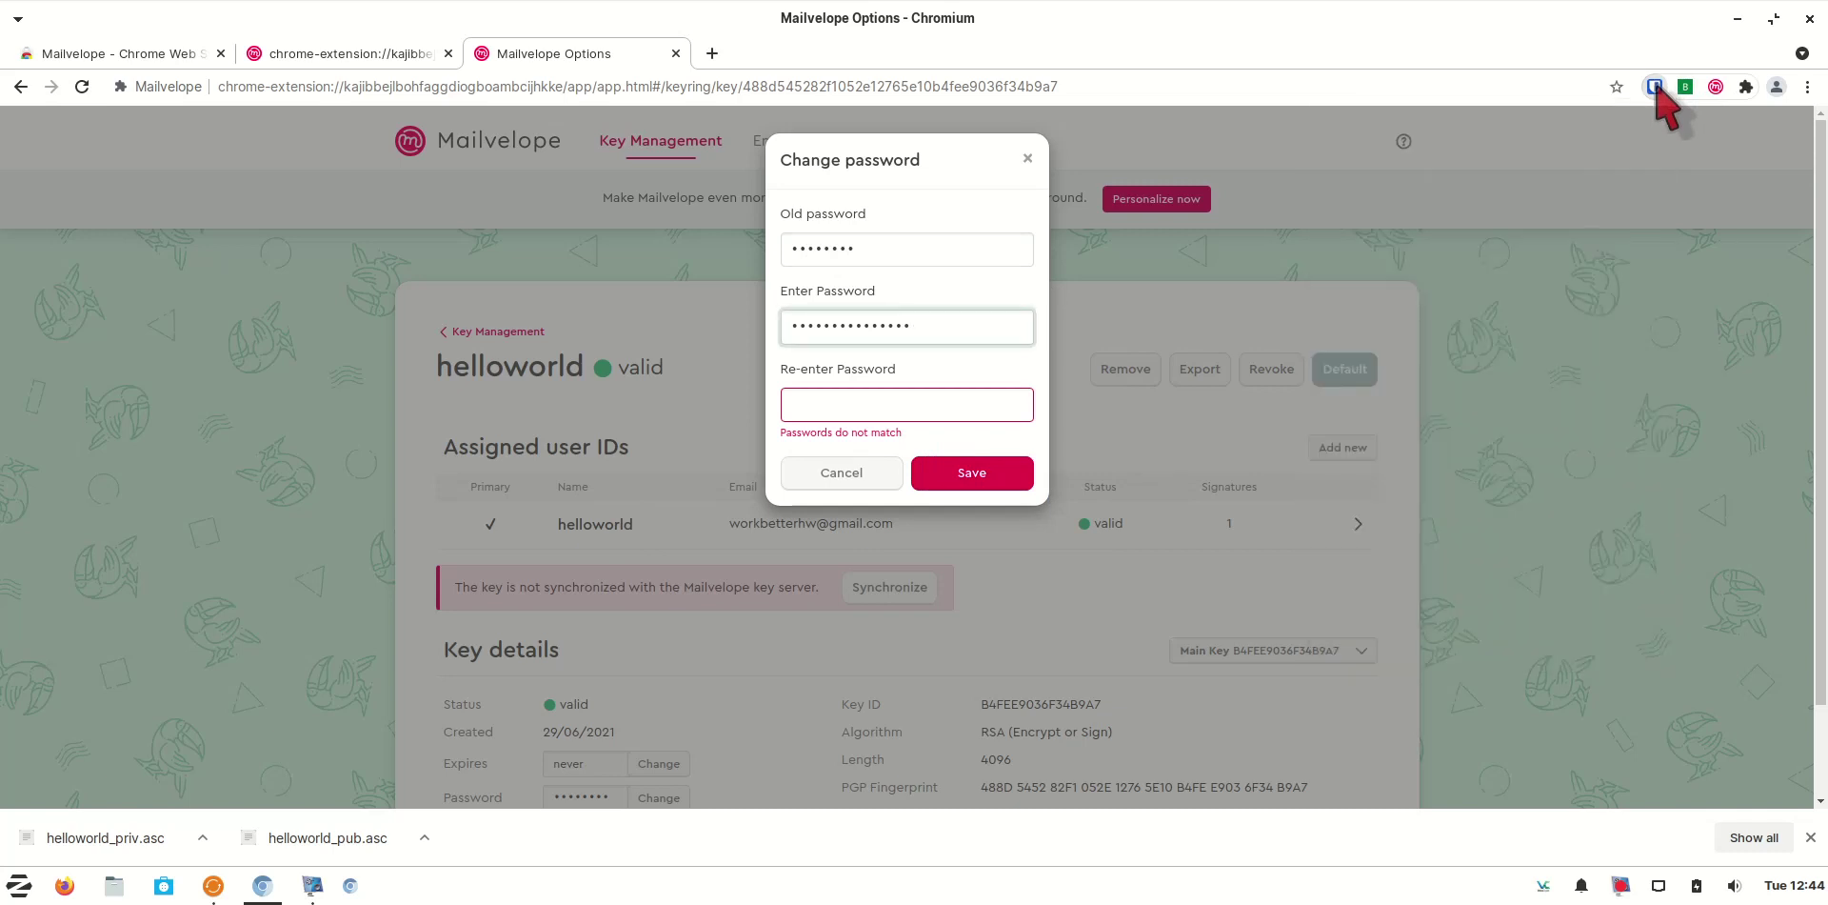
pyautogui.click(1655, 87)
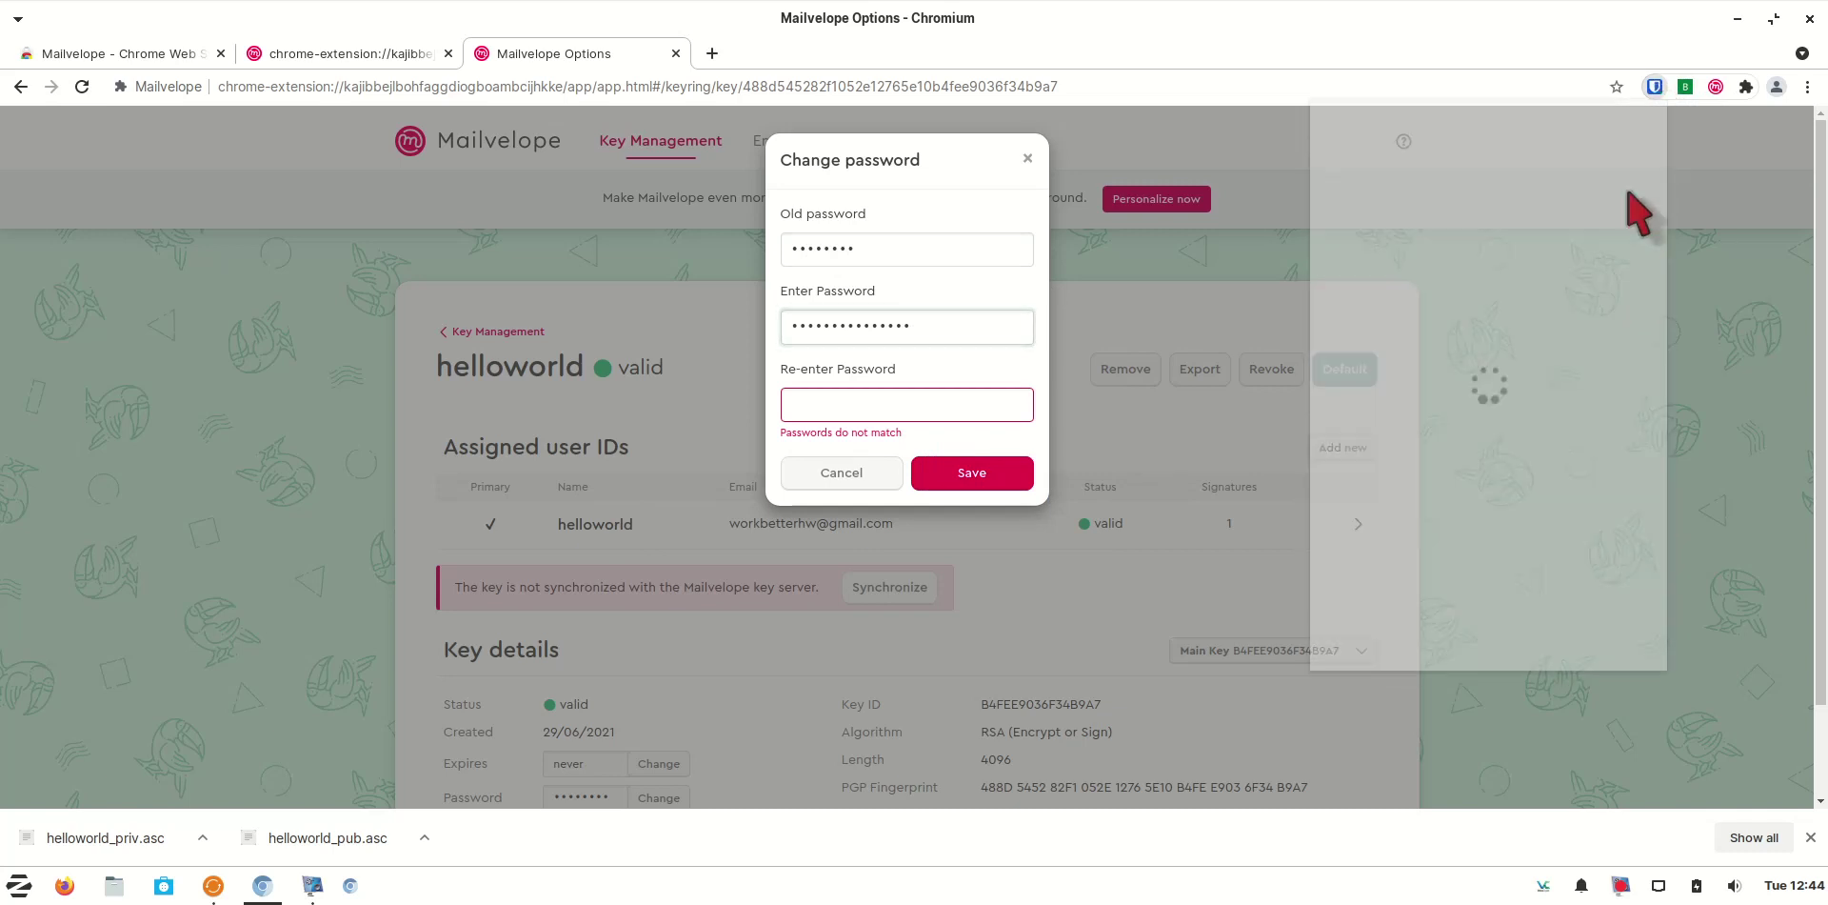
pyautogui.click(1434, 670)
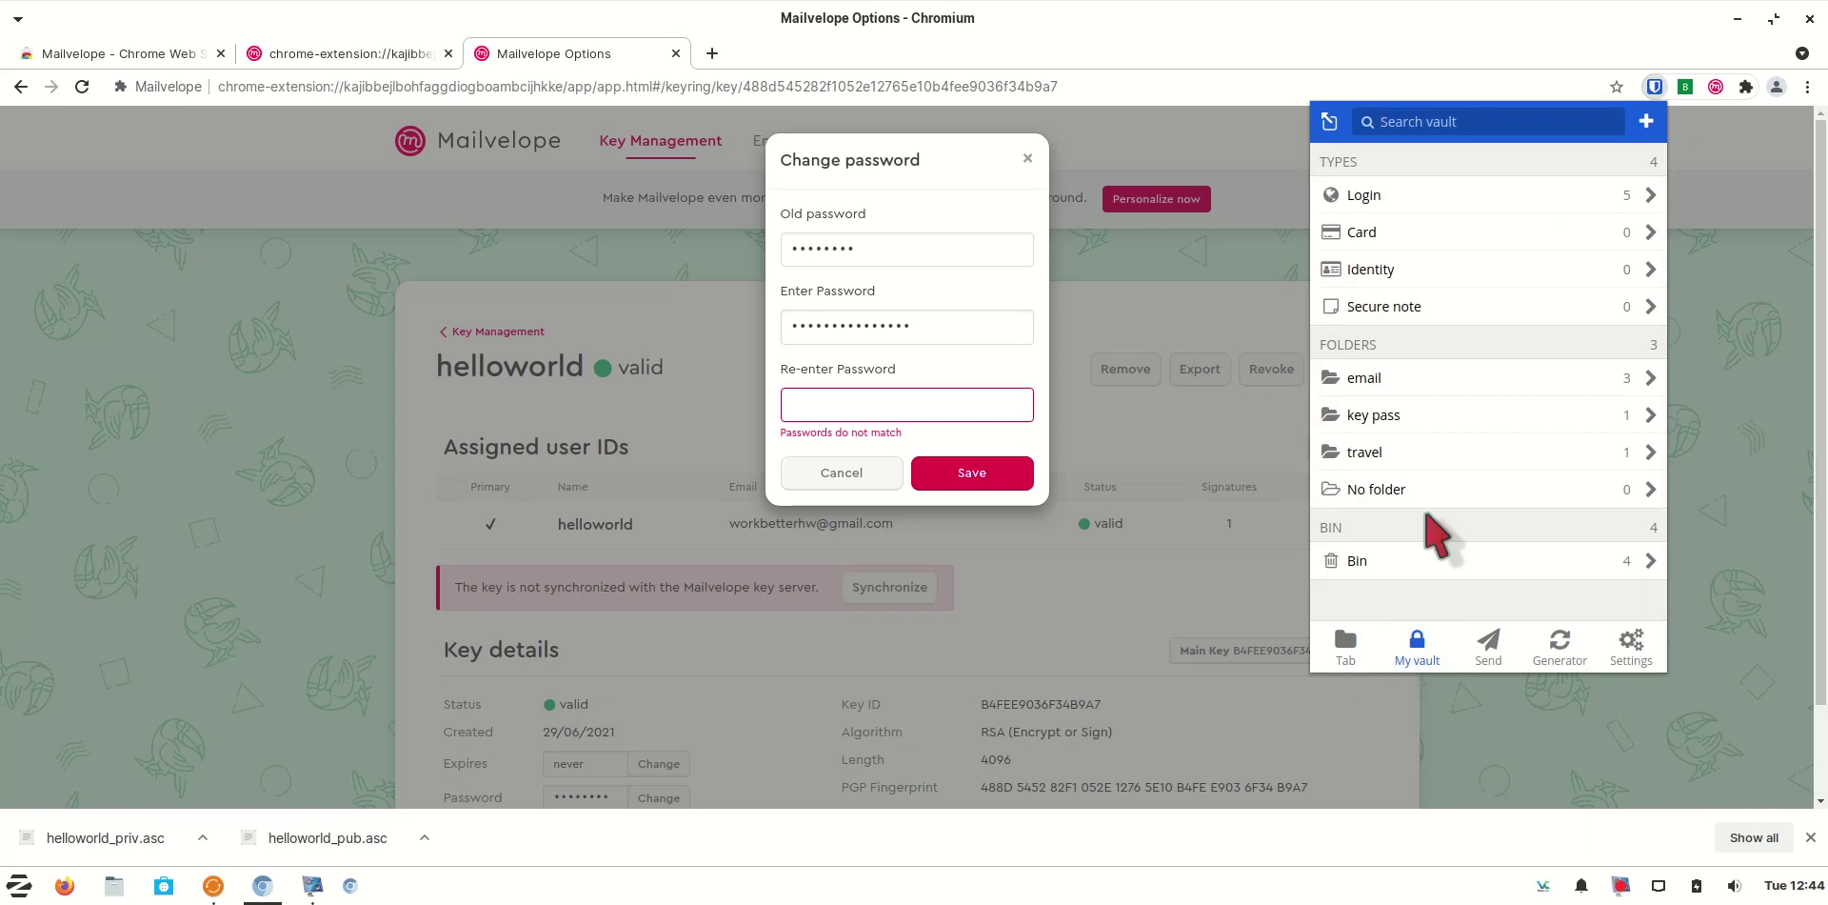
pyautogui.click(1505, 417)
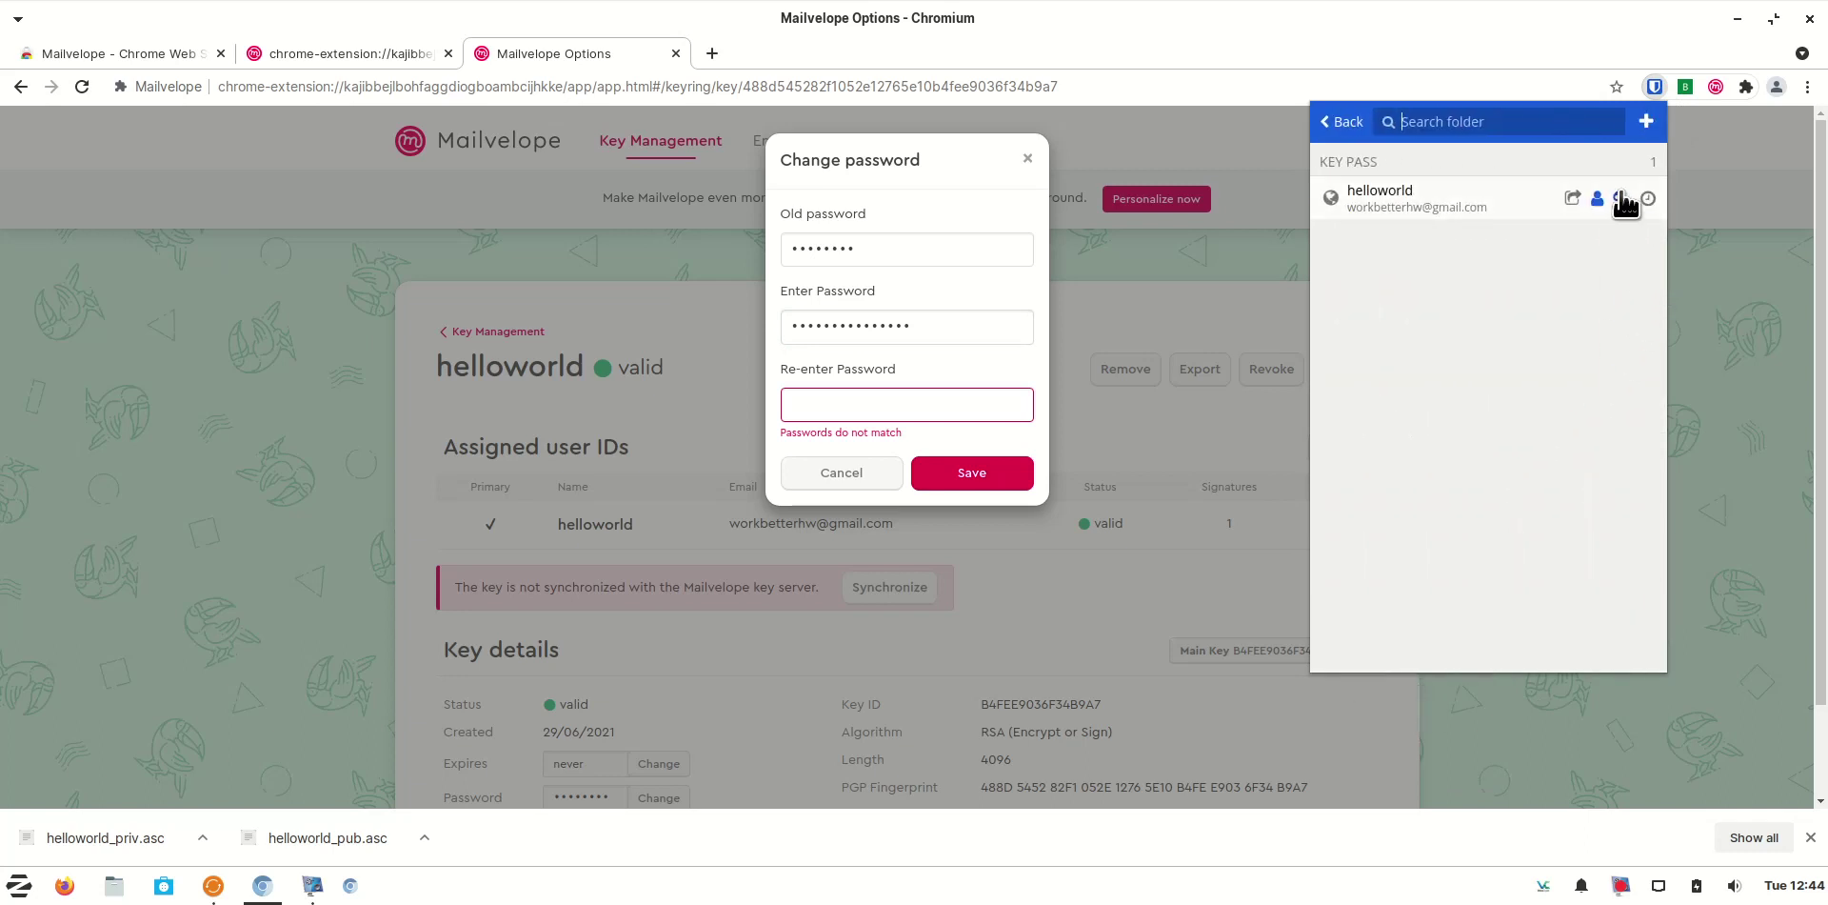
pyautogui.click(1622, 198)
pyautogui.rightClick(857, 400)
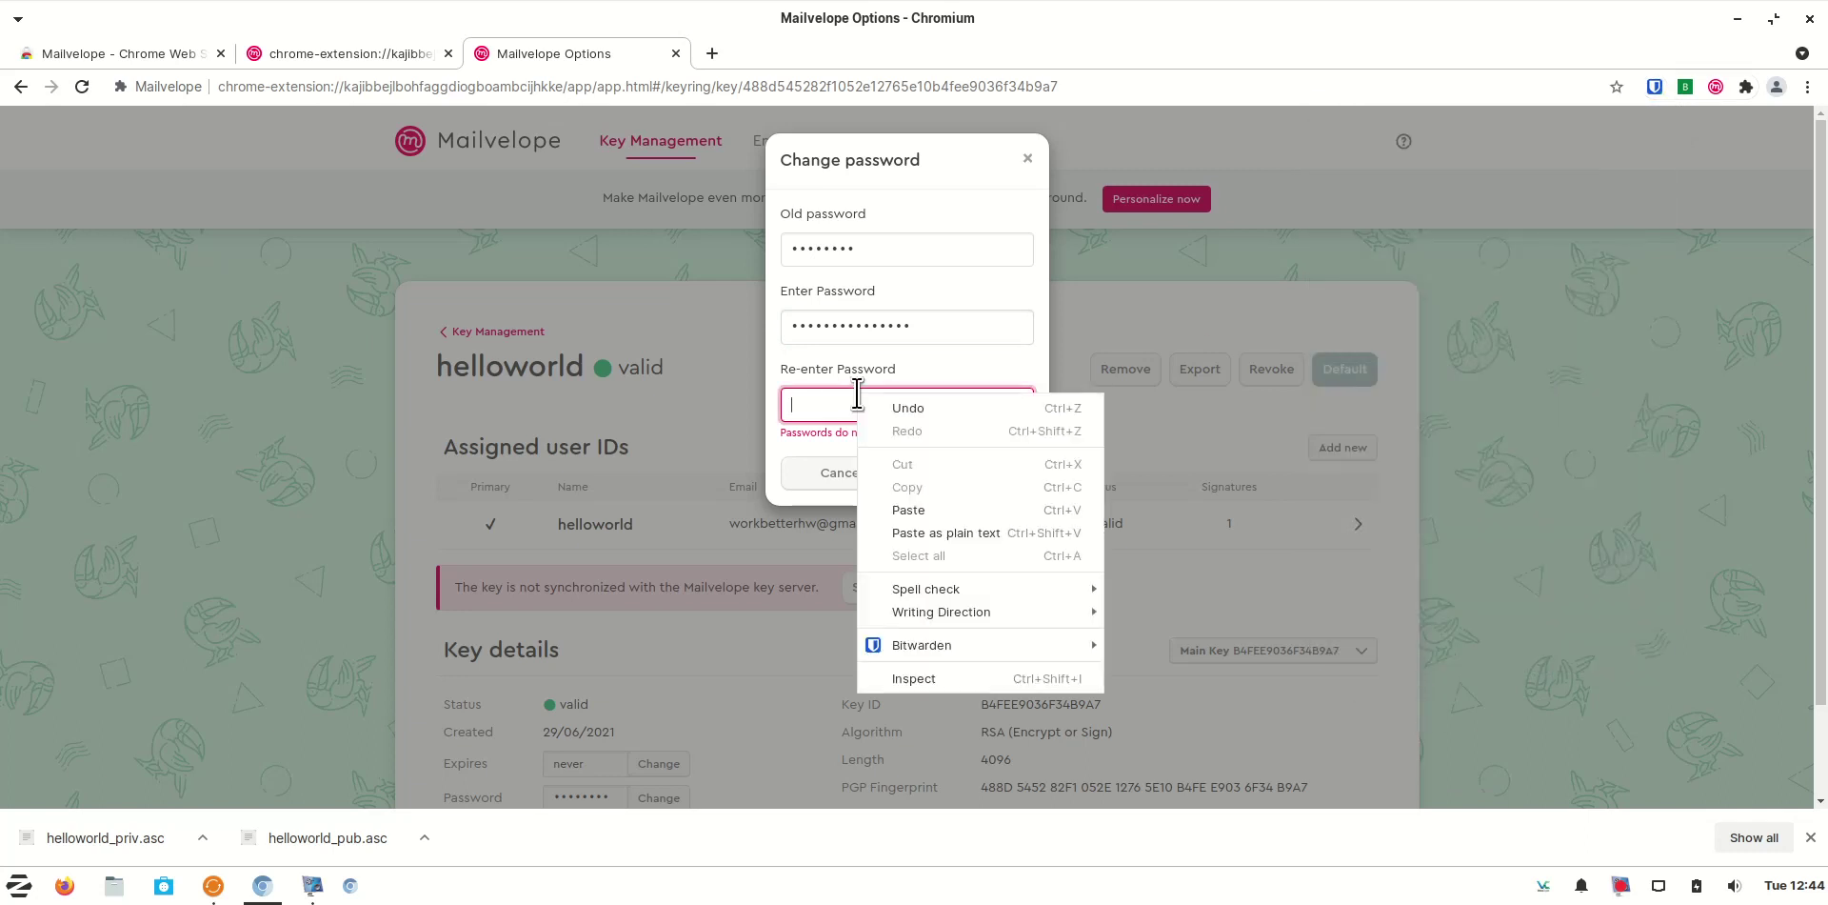
pyautogui.click(960, 510)
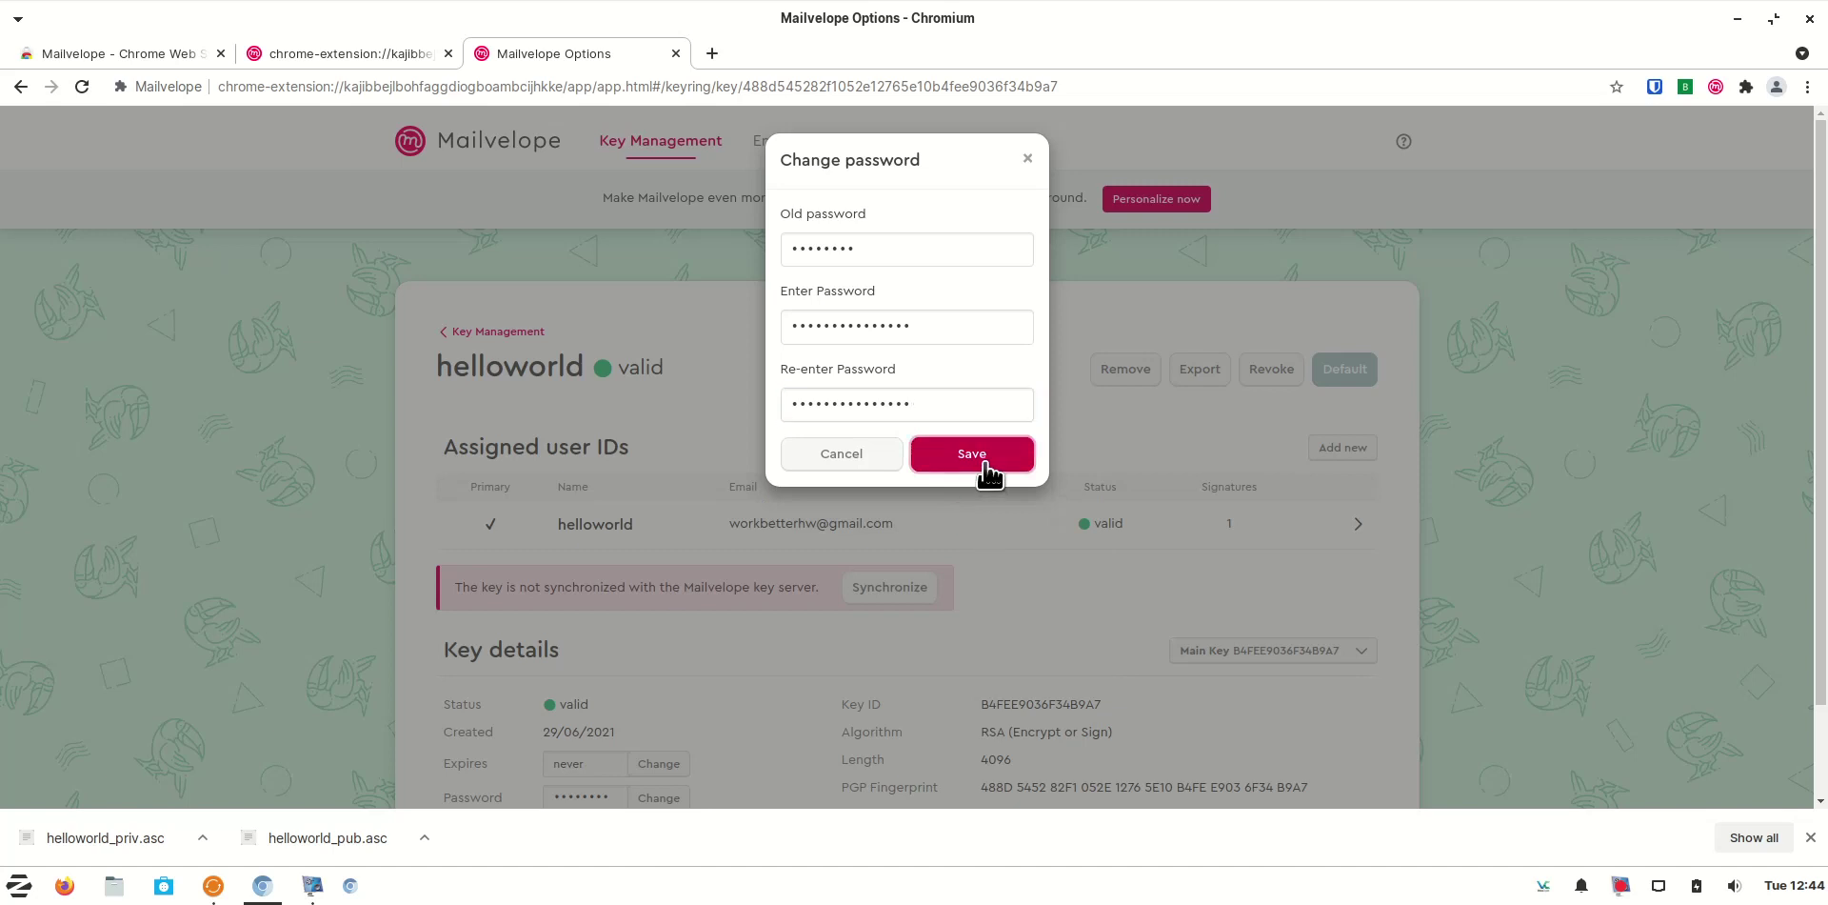
pyautogui.press('Return')
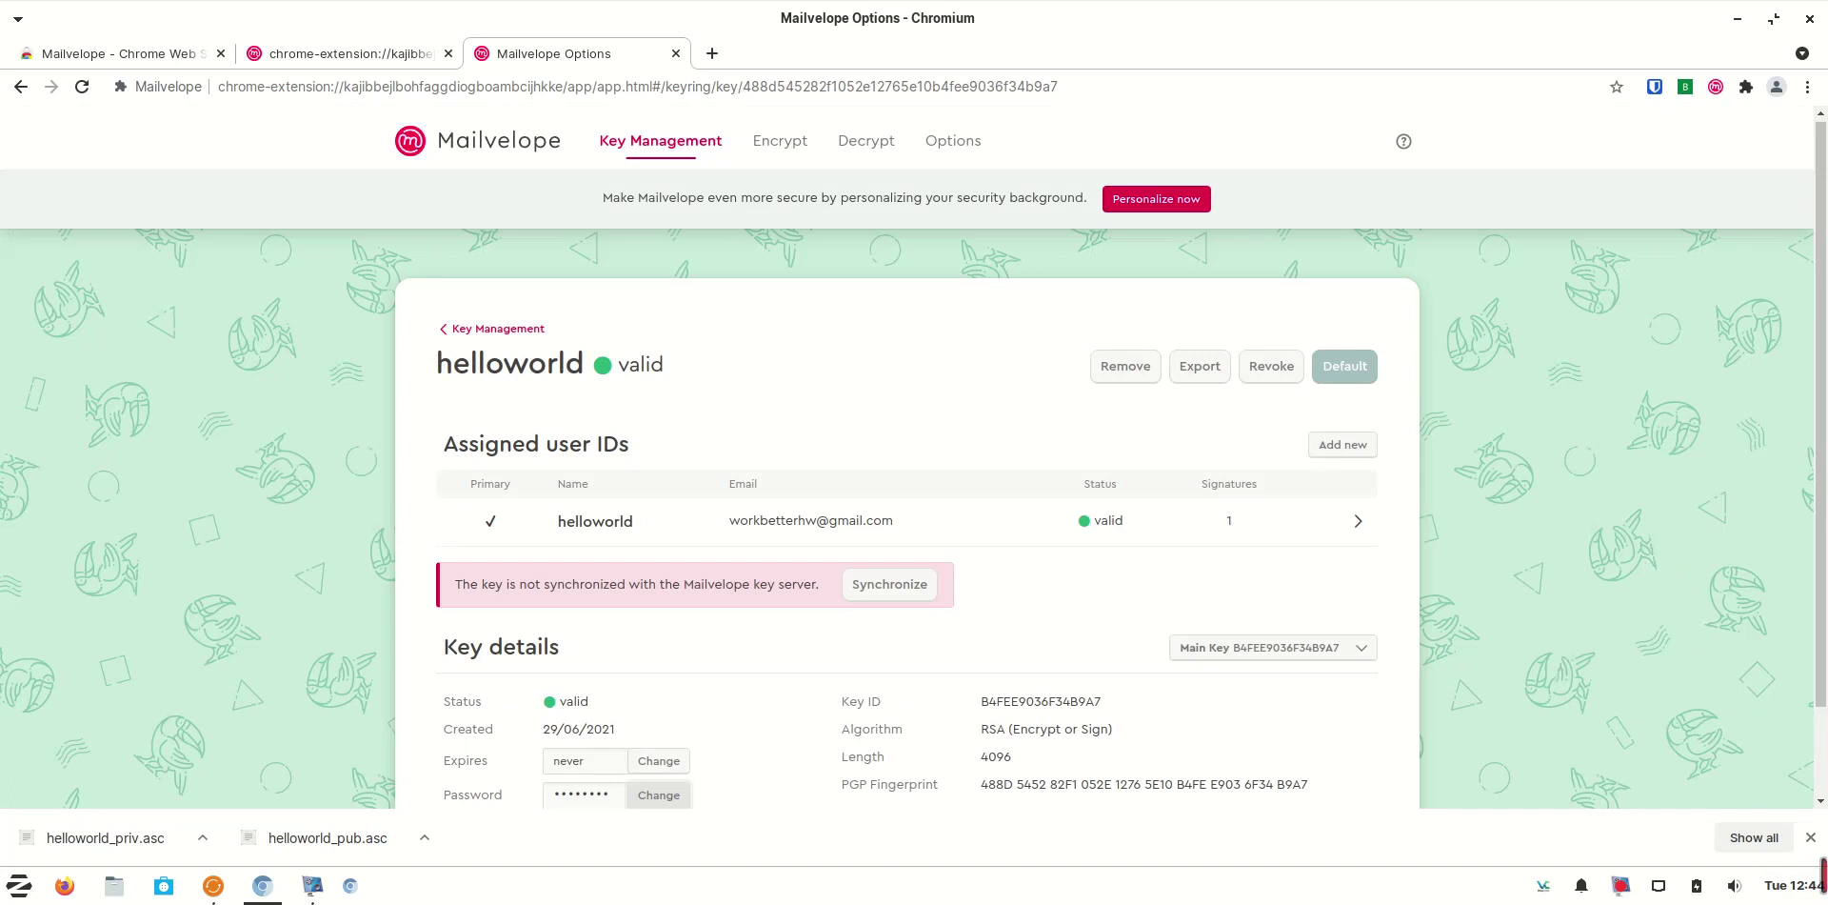
# Export the helloworld private key from Mailvelope as a new .asc file download
pyautogui.click(1810, 837)
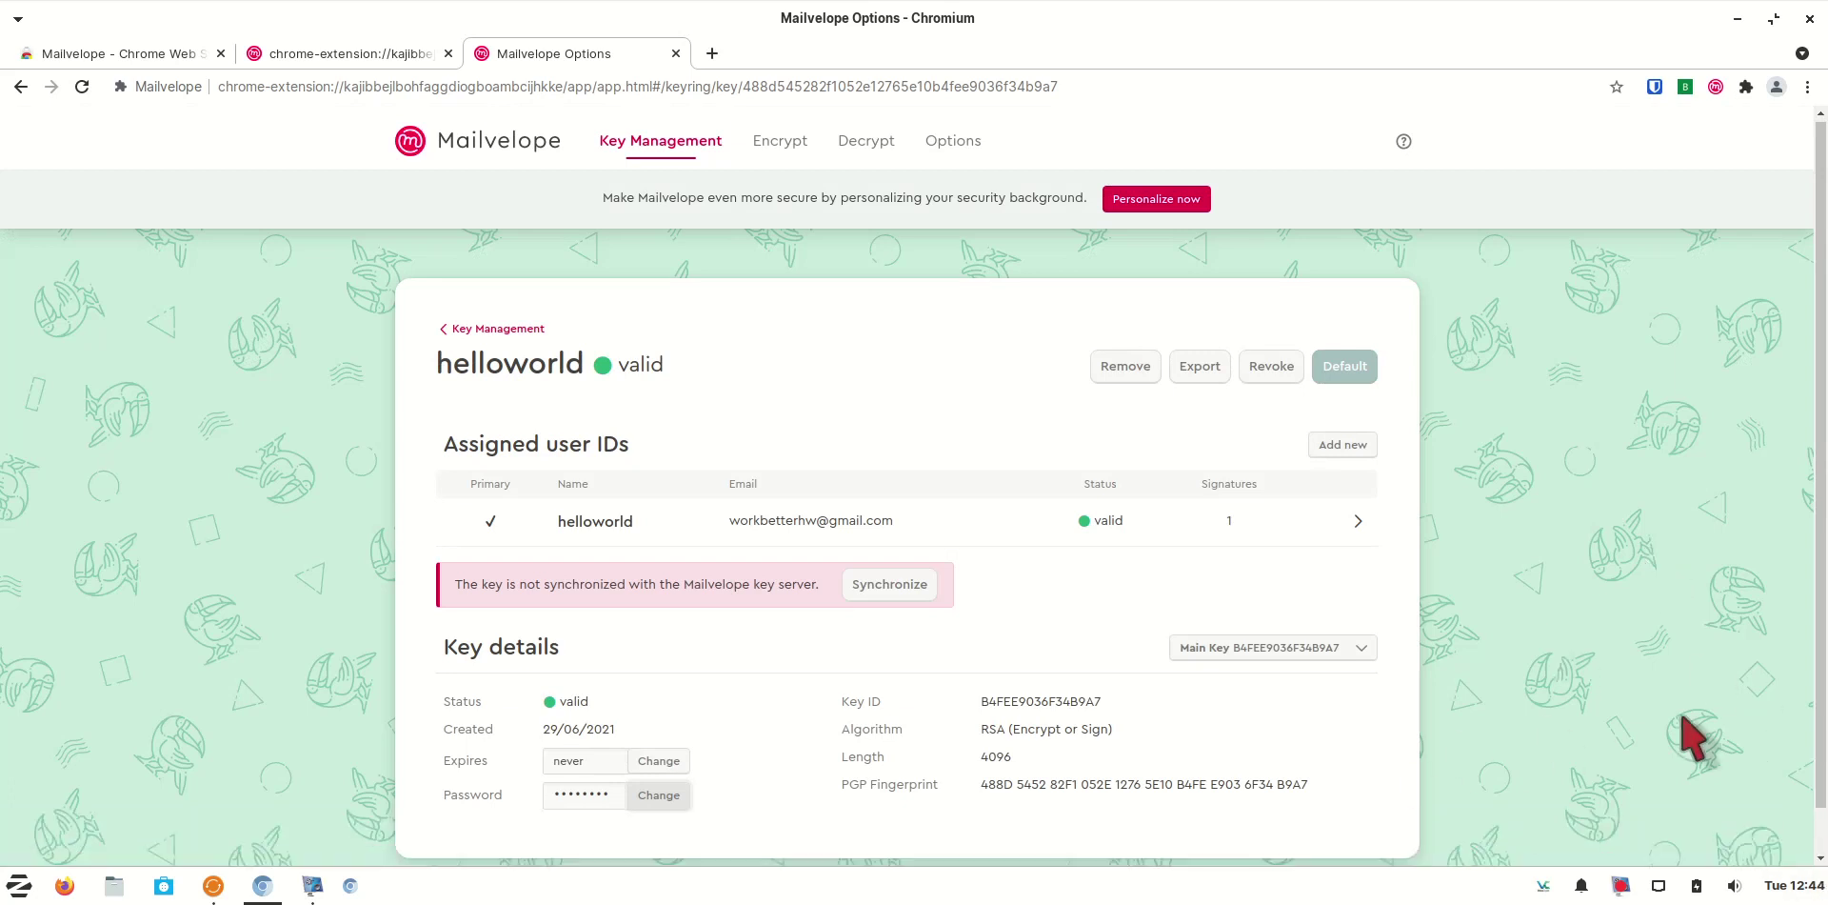
pyautogui.click(1202, 373)
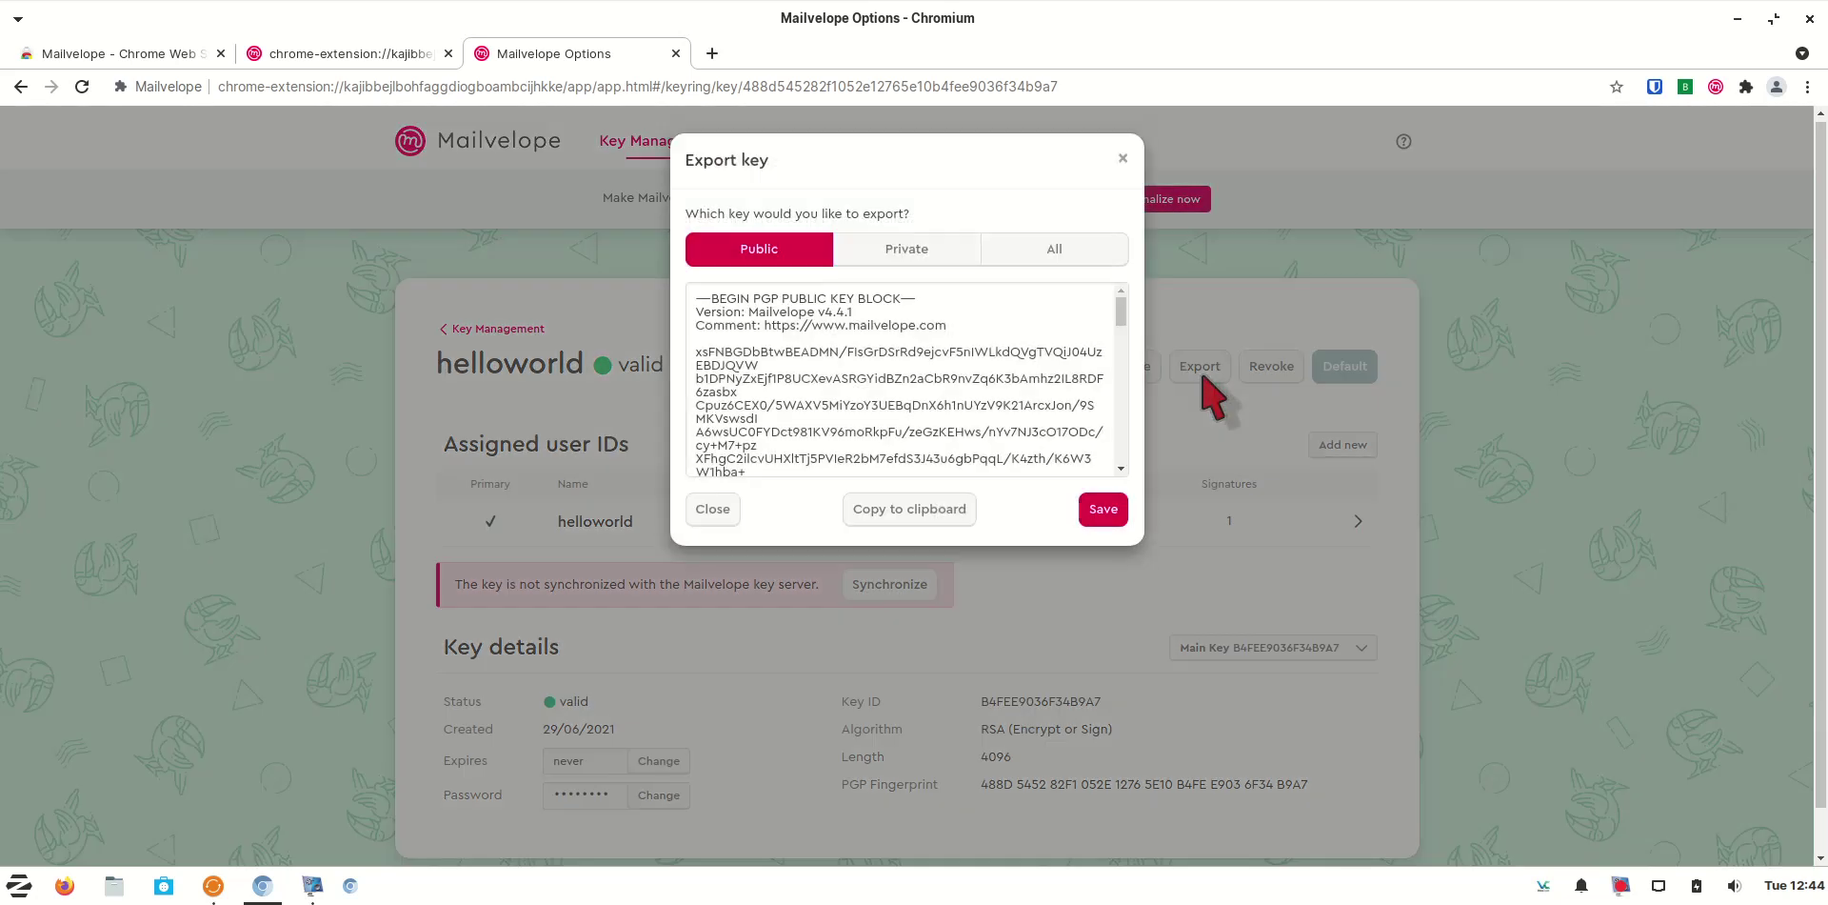
pyautogui.click(920, 263)
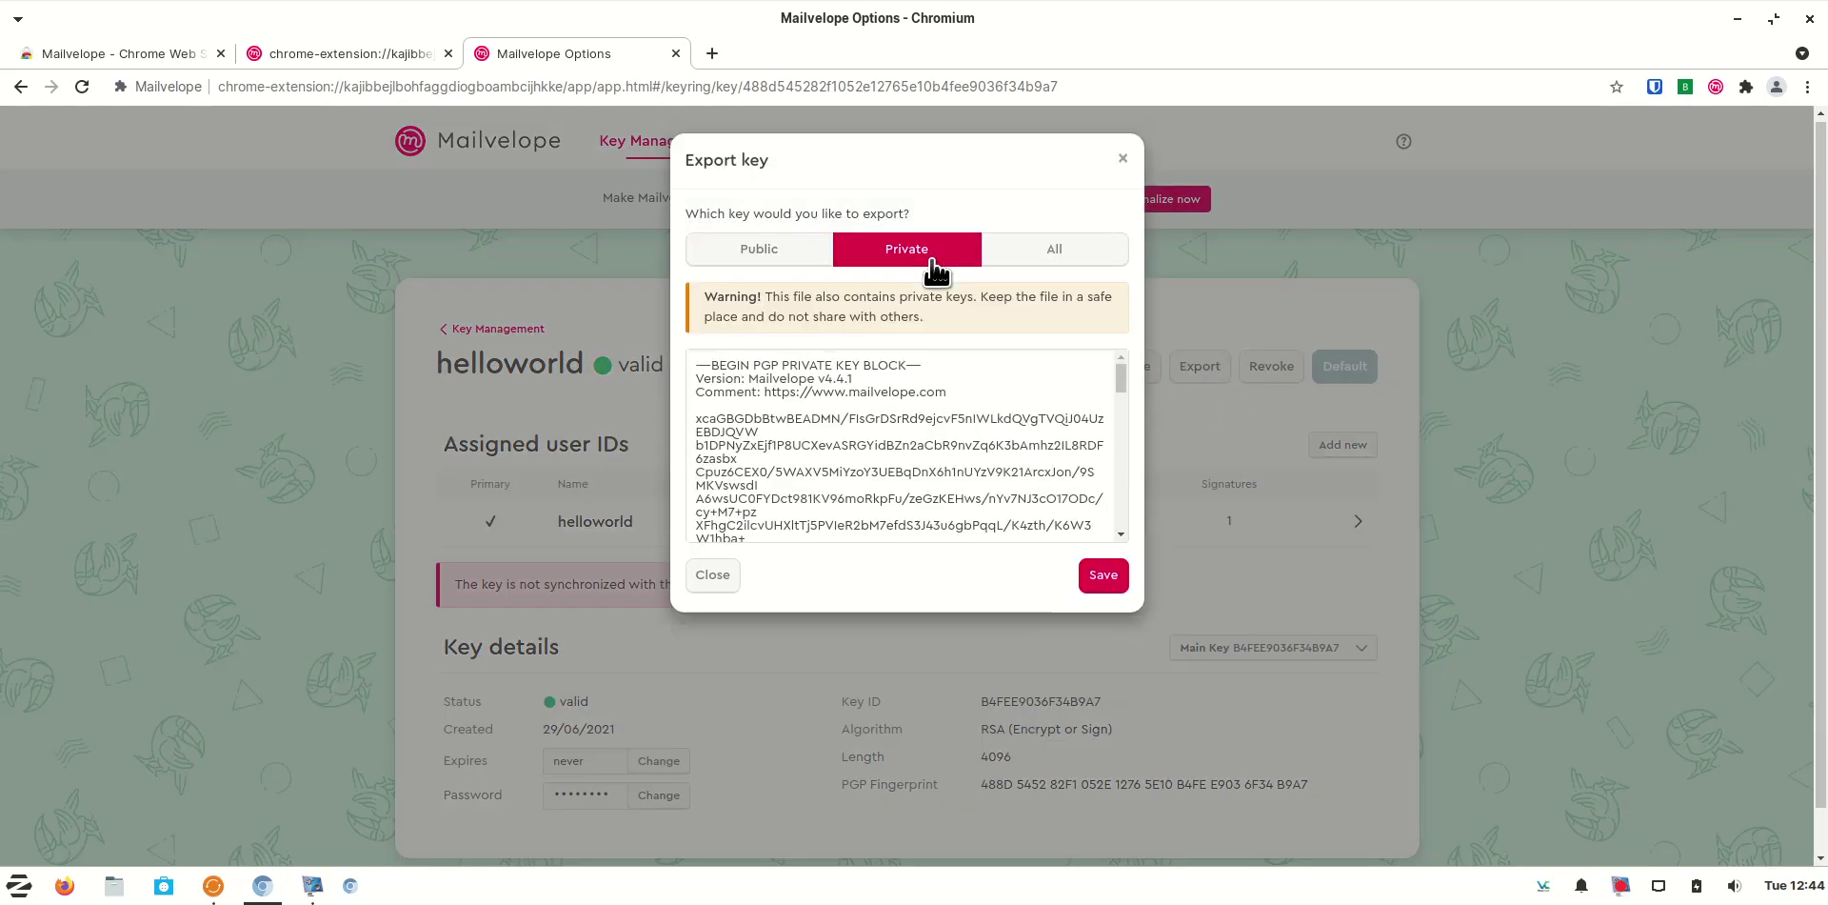
pyautogui.click(1104, 577)
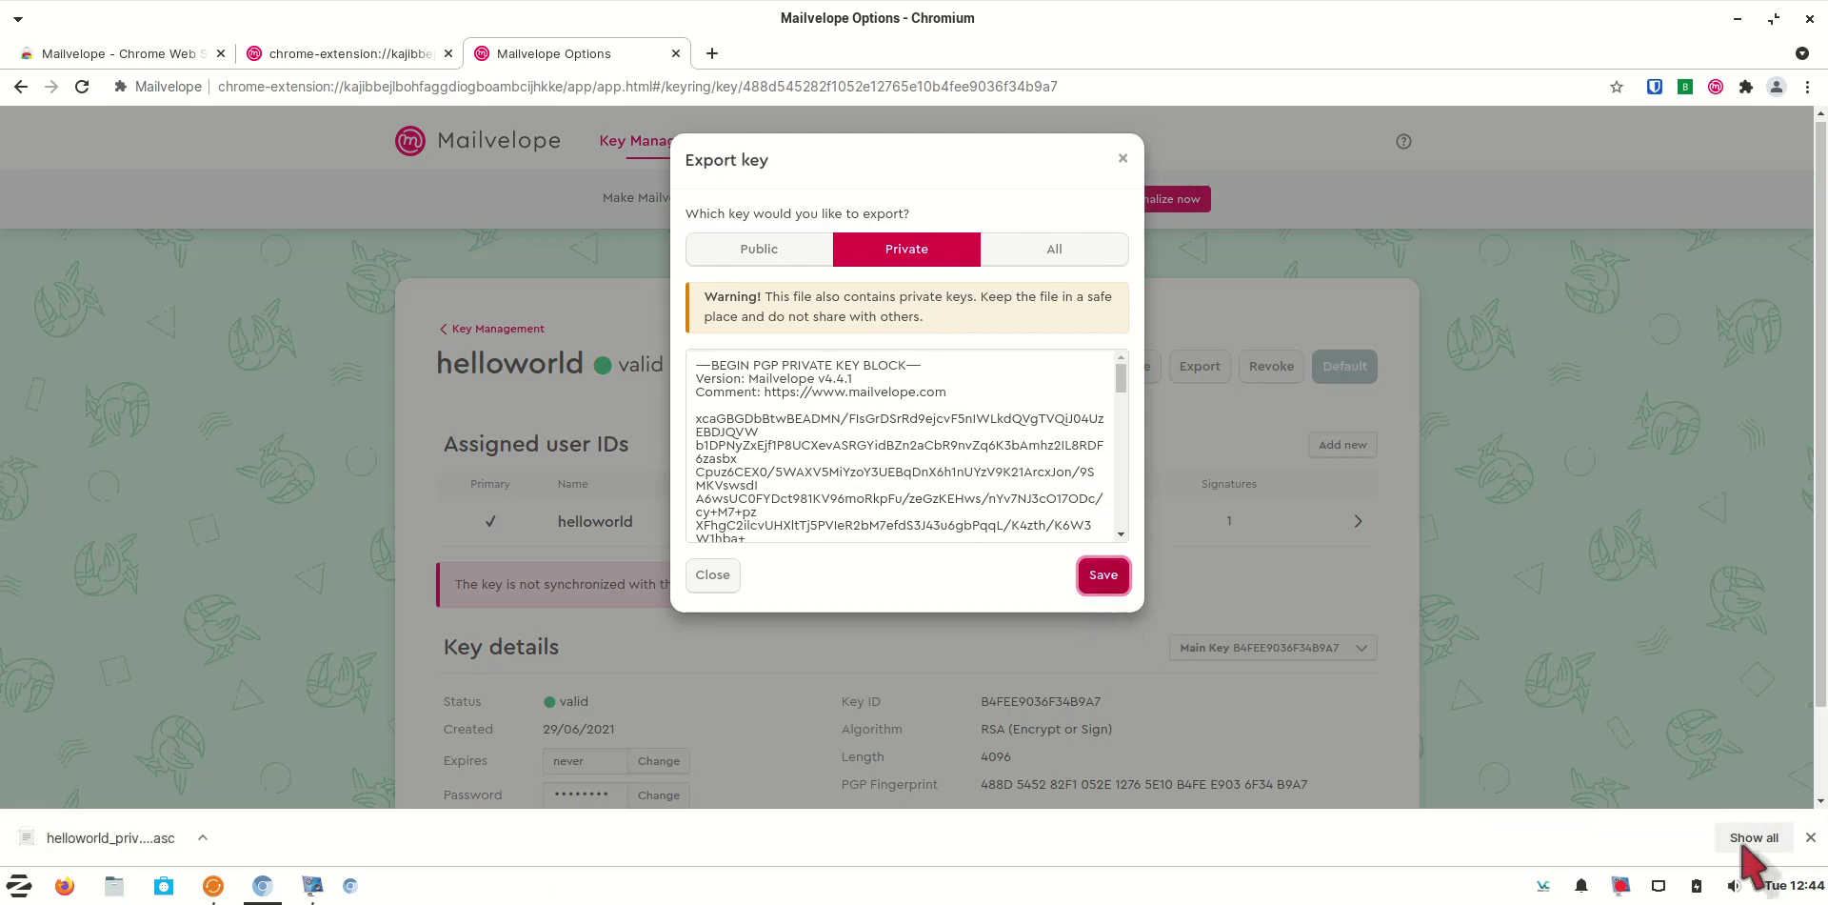
pyautogui.click(1130, 168)
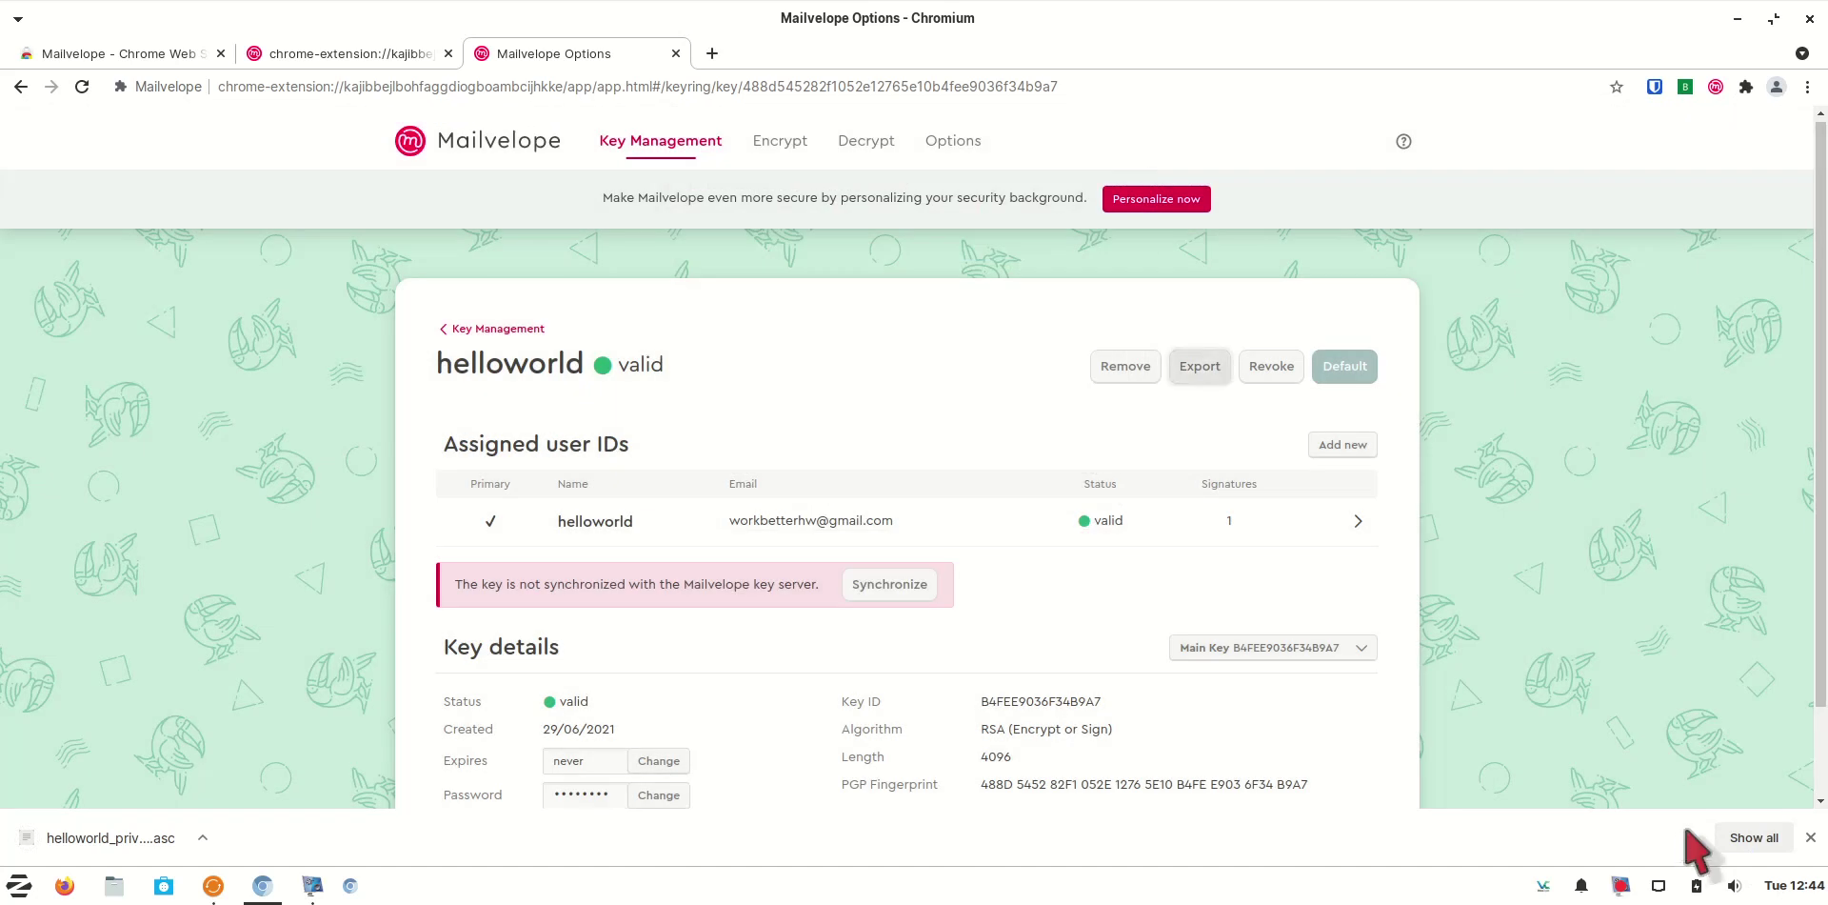
# Locate helloworld_priv (1).asc in its downloads folder, then close the file manager and Downloads tab
pyautogui.click(1755, 838)
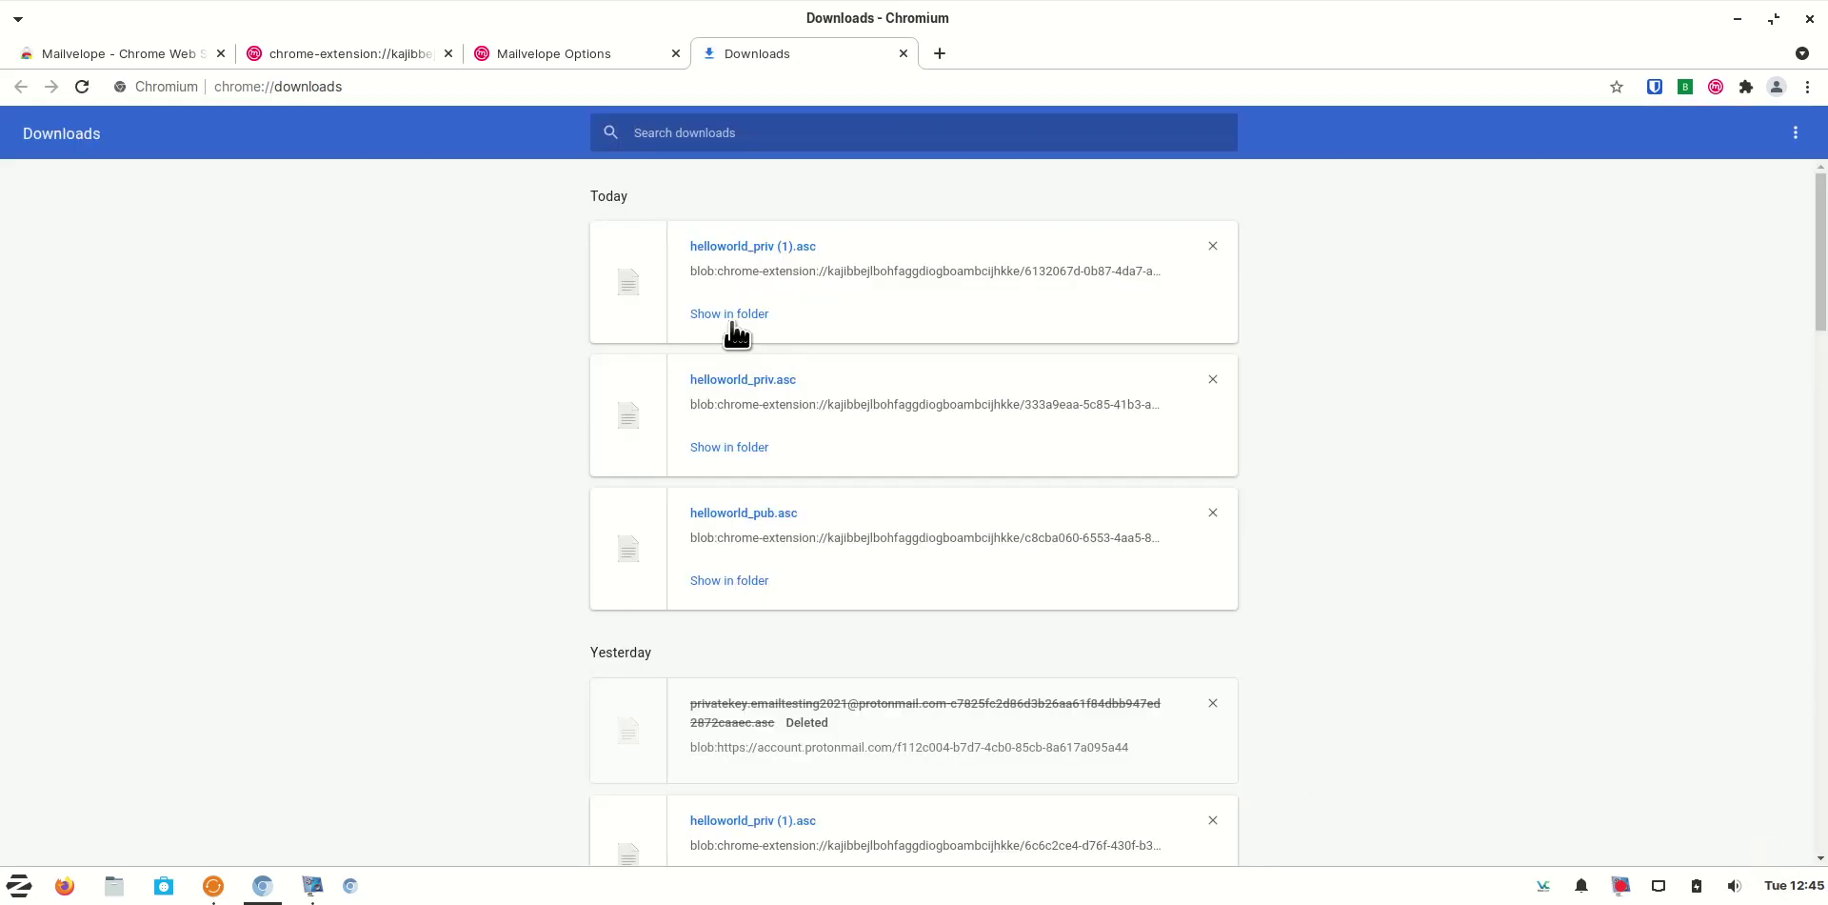
pyautogui.click(734, 315)
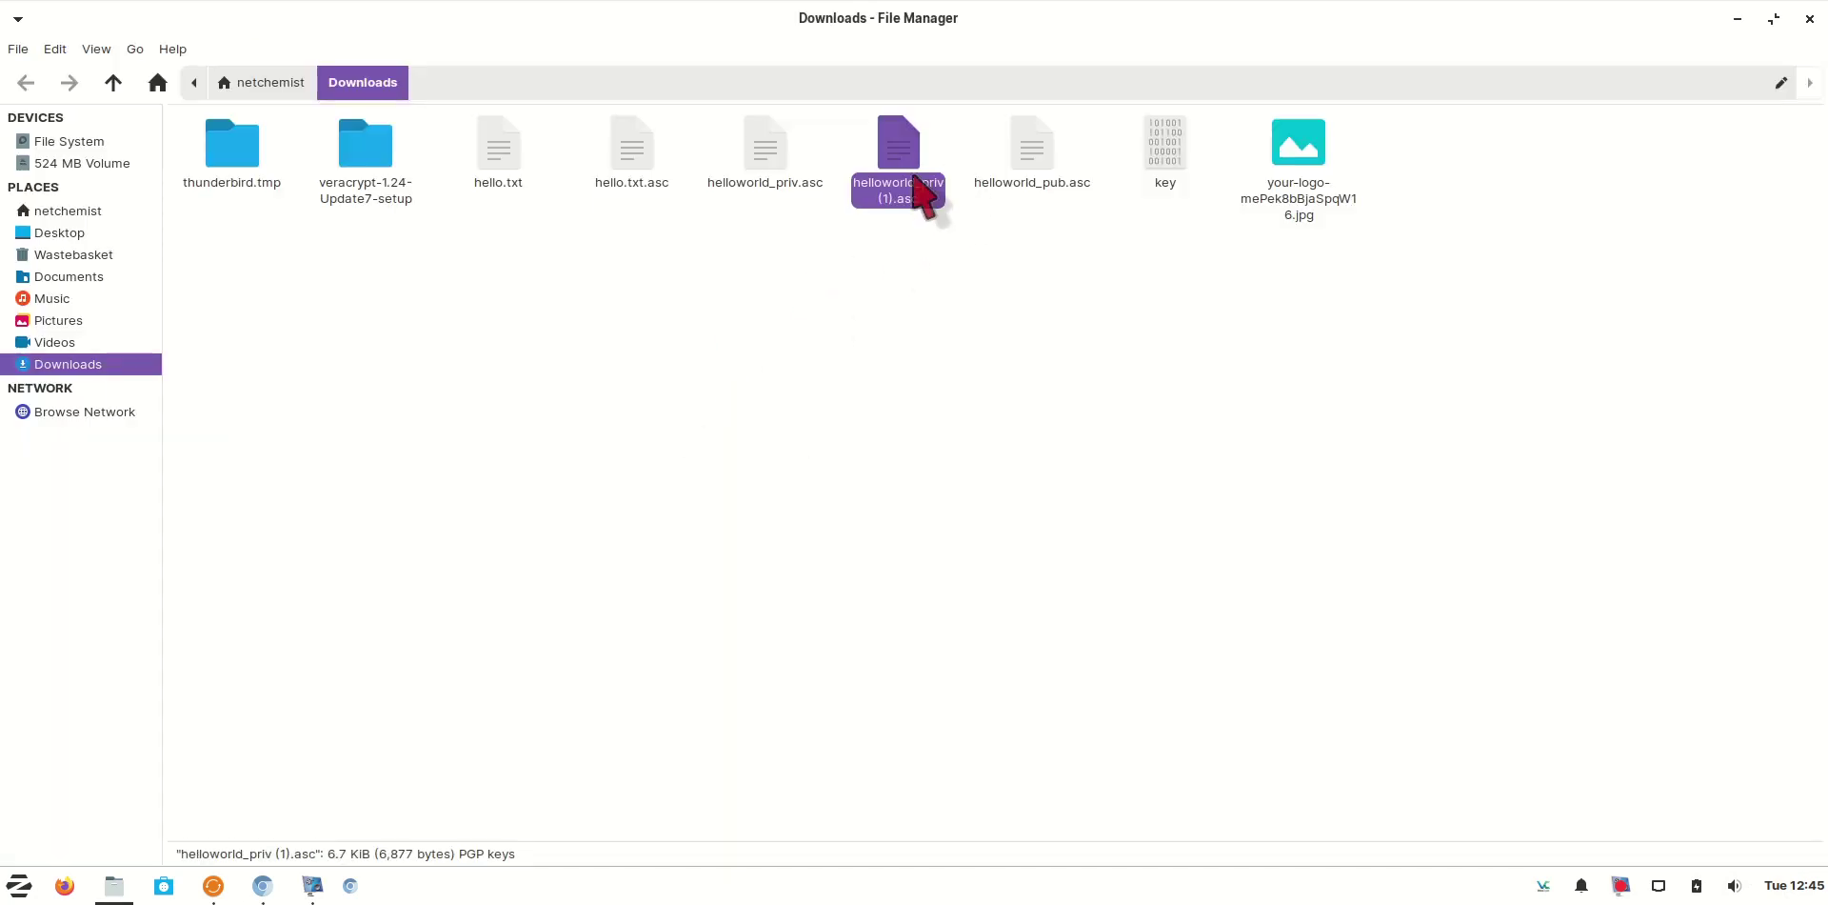
pyautogui.click(1808, 19)
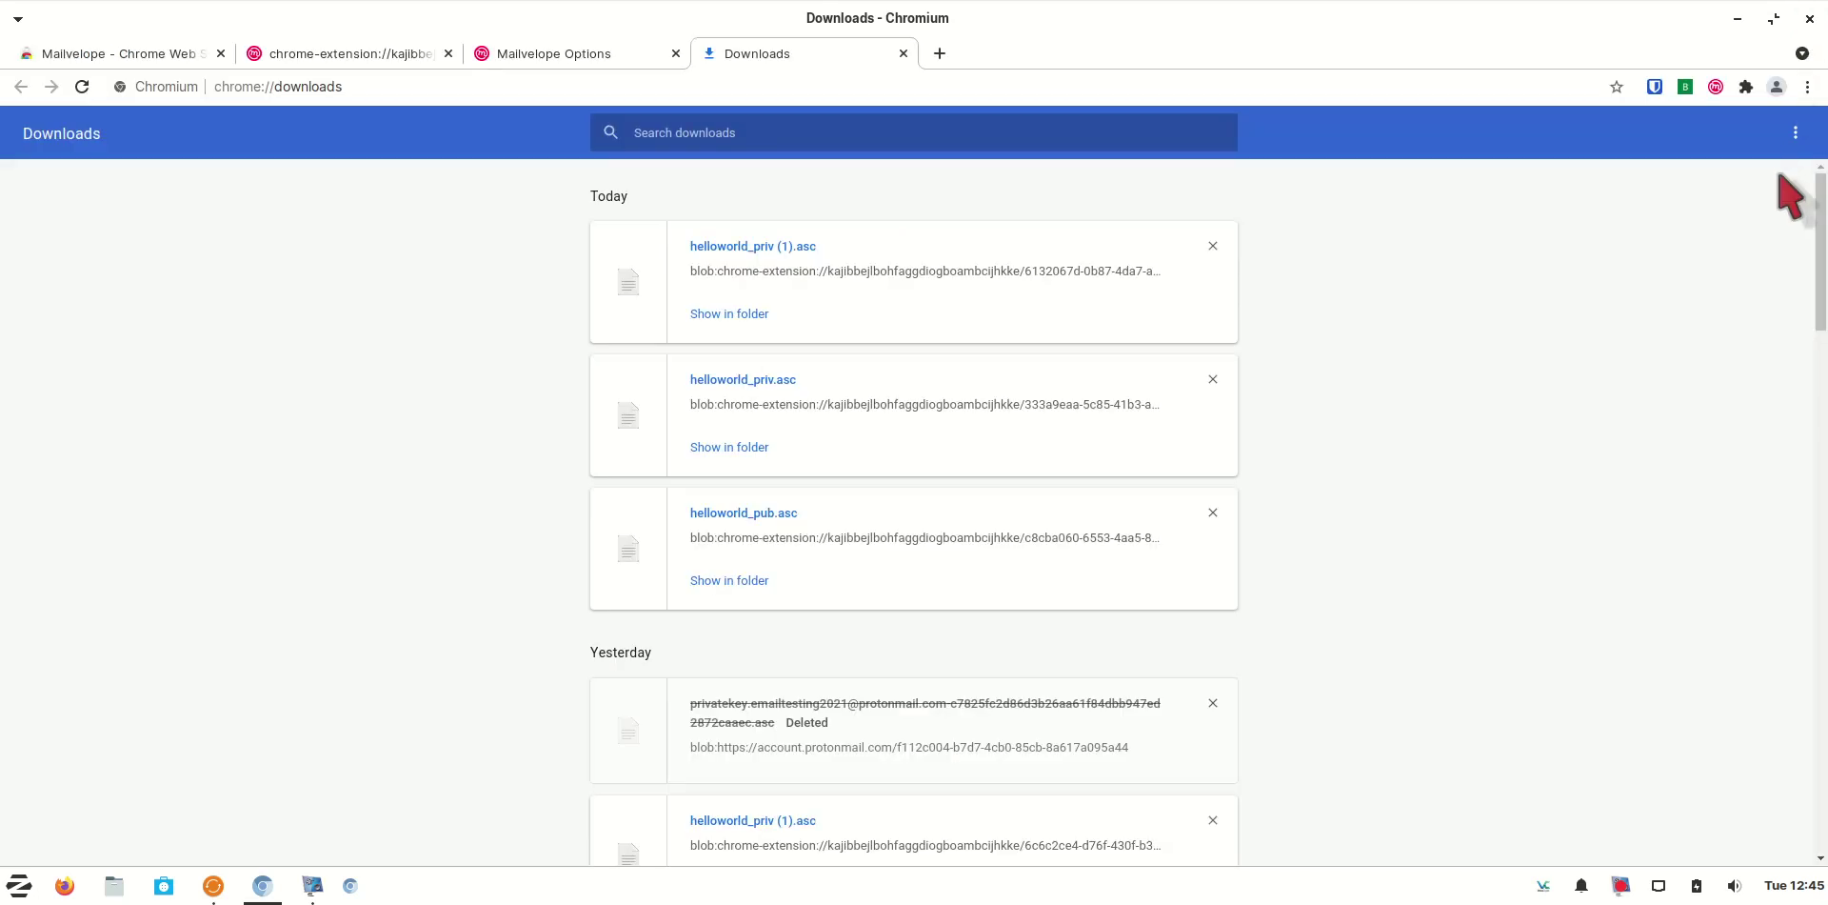
pyautogui.click(903, 53)
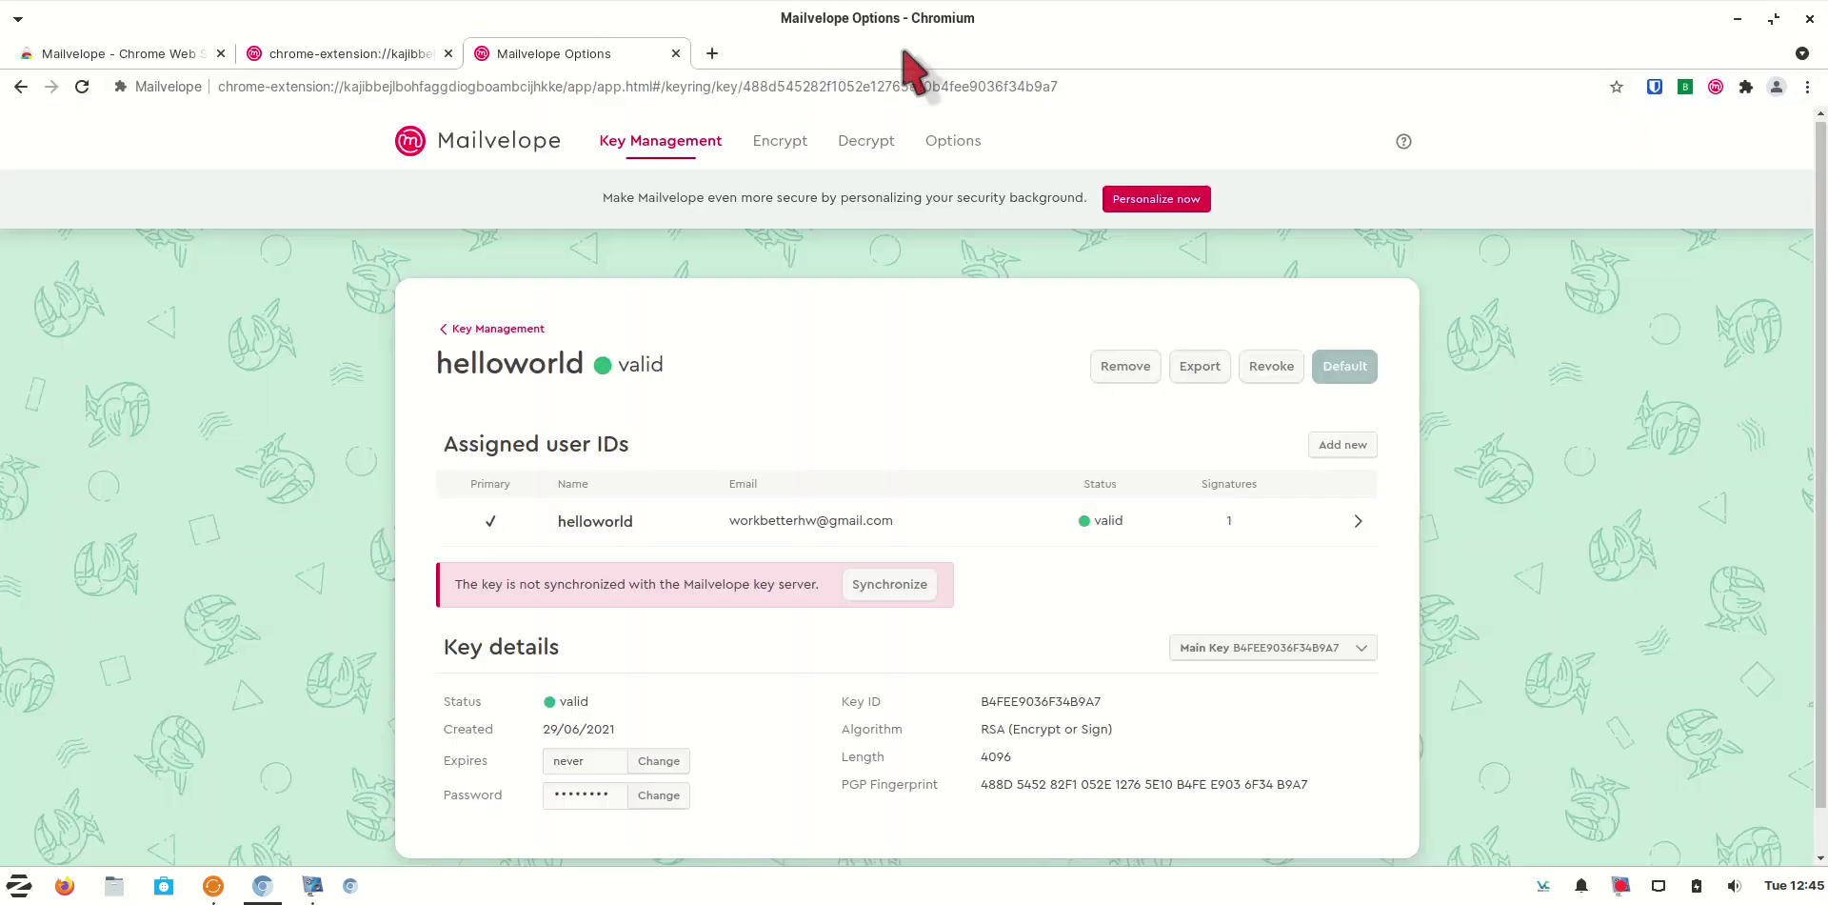
pyautogui.click(676, 54)
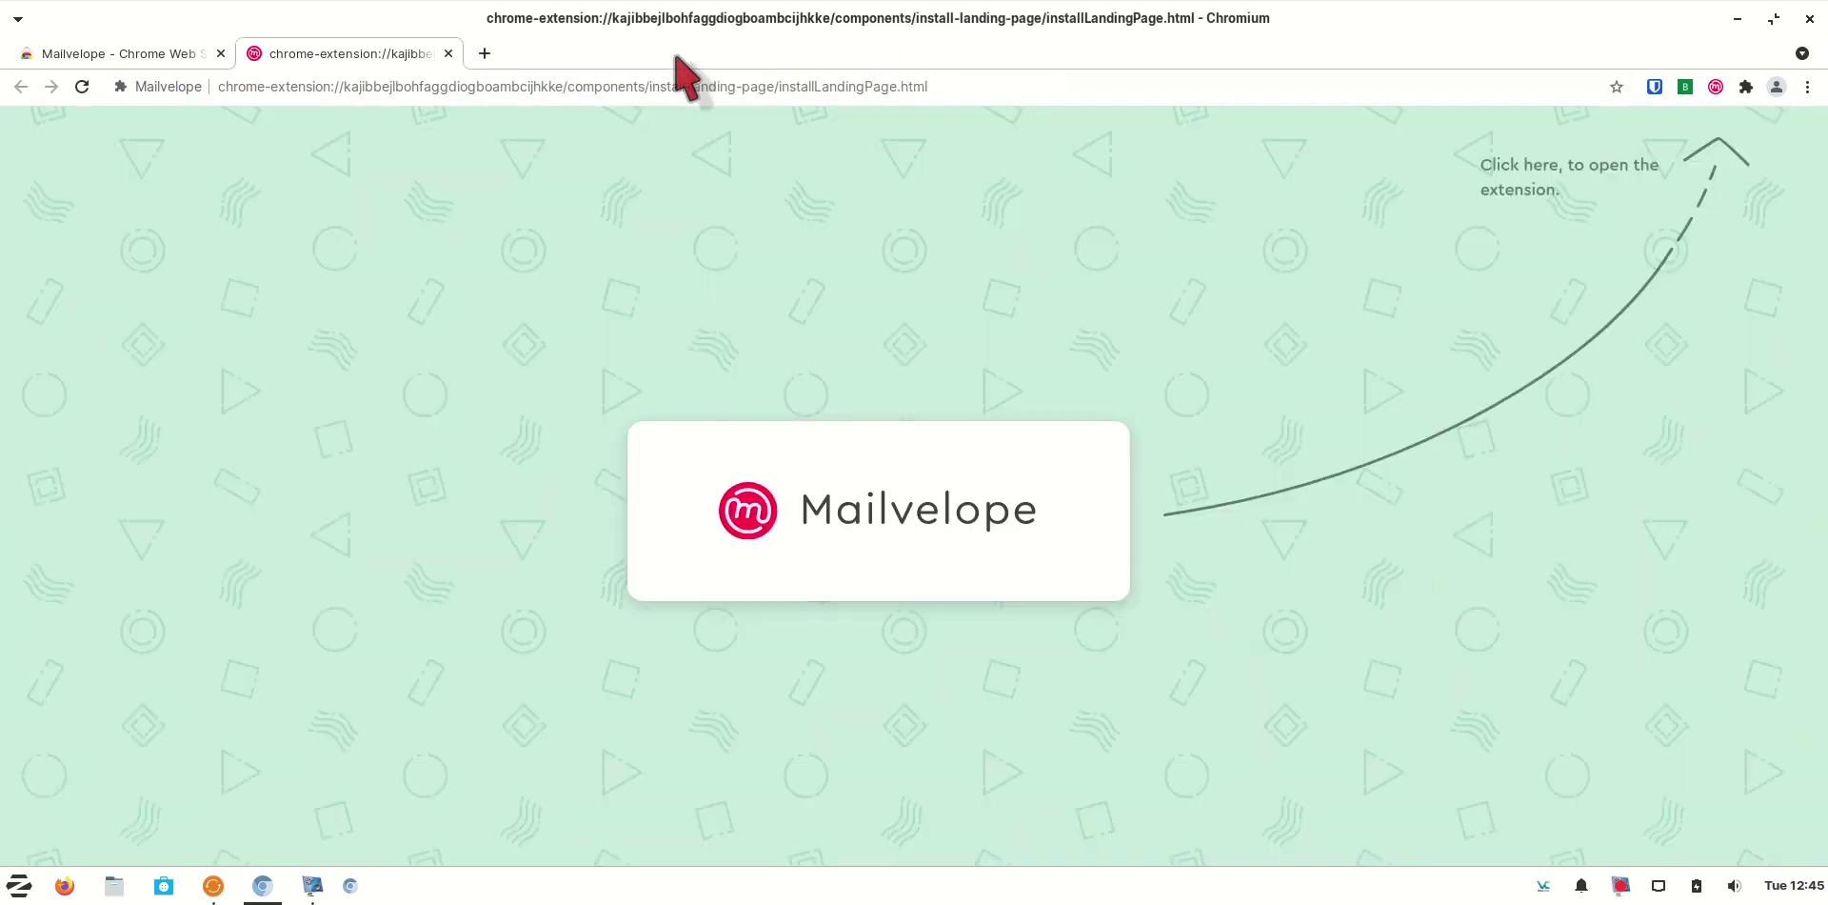
pyautogui.click(624, 90)
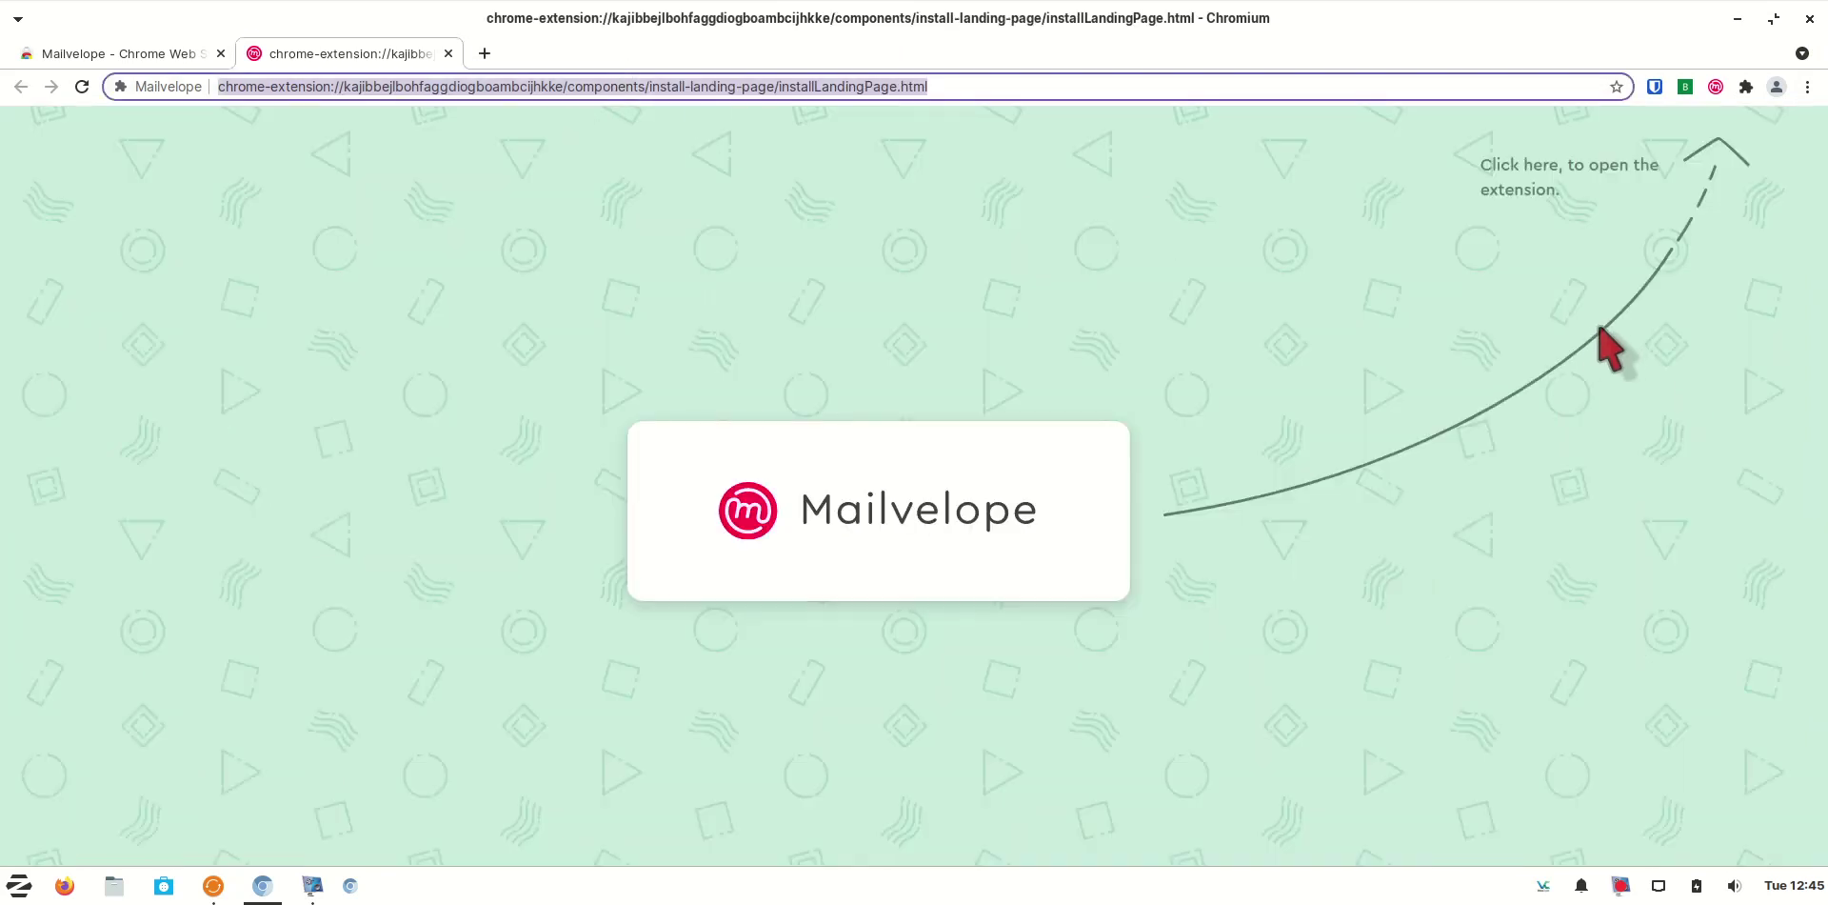
pyautogui.click(1655, 87)
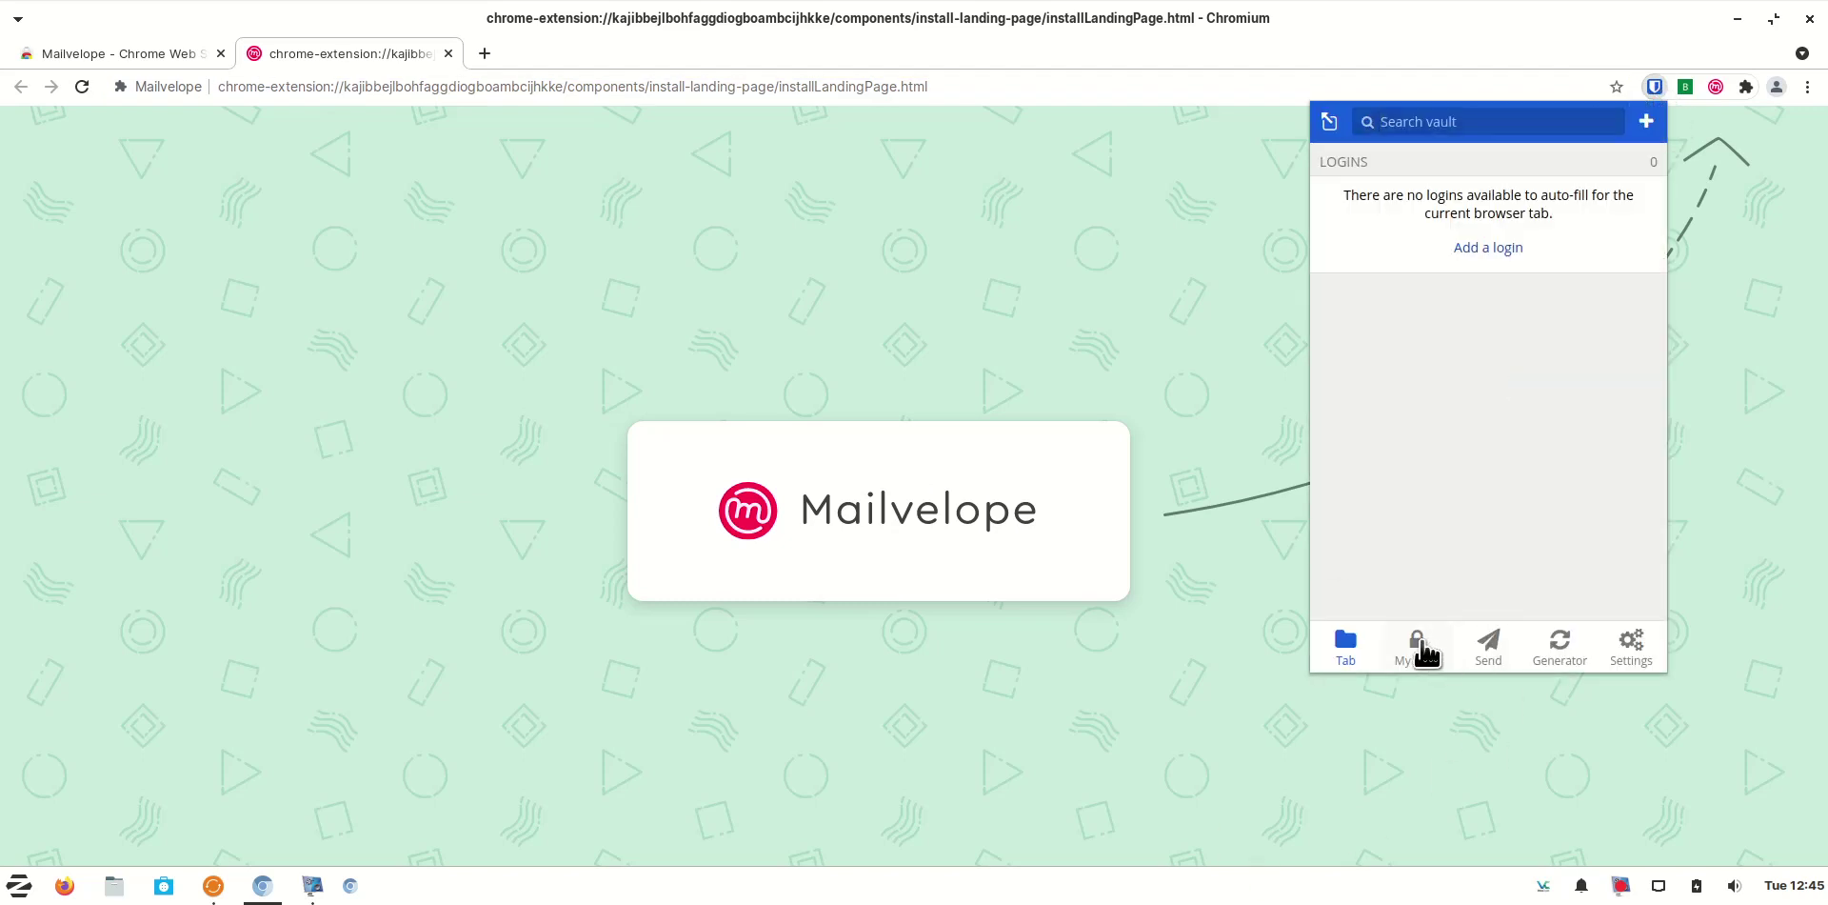
pyautogui.click(1421, 647)
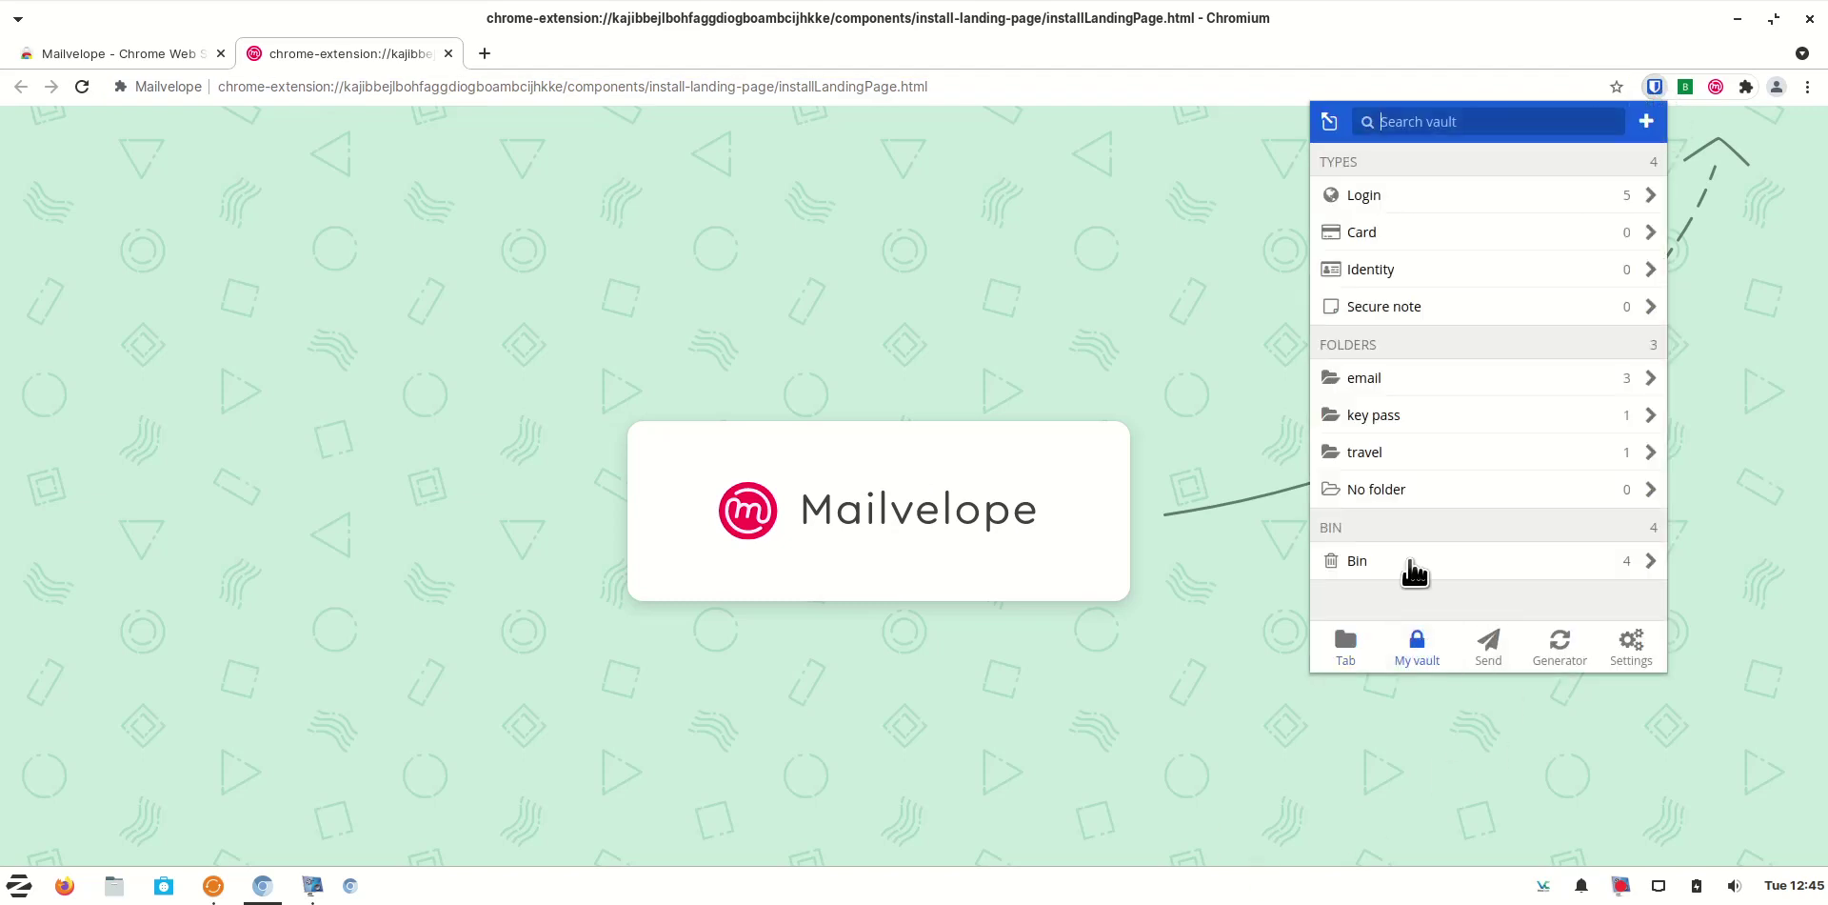
pyautogui.click(1496, 381)
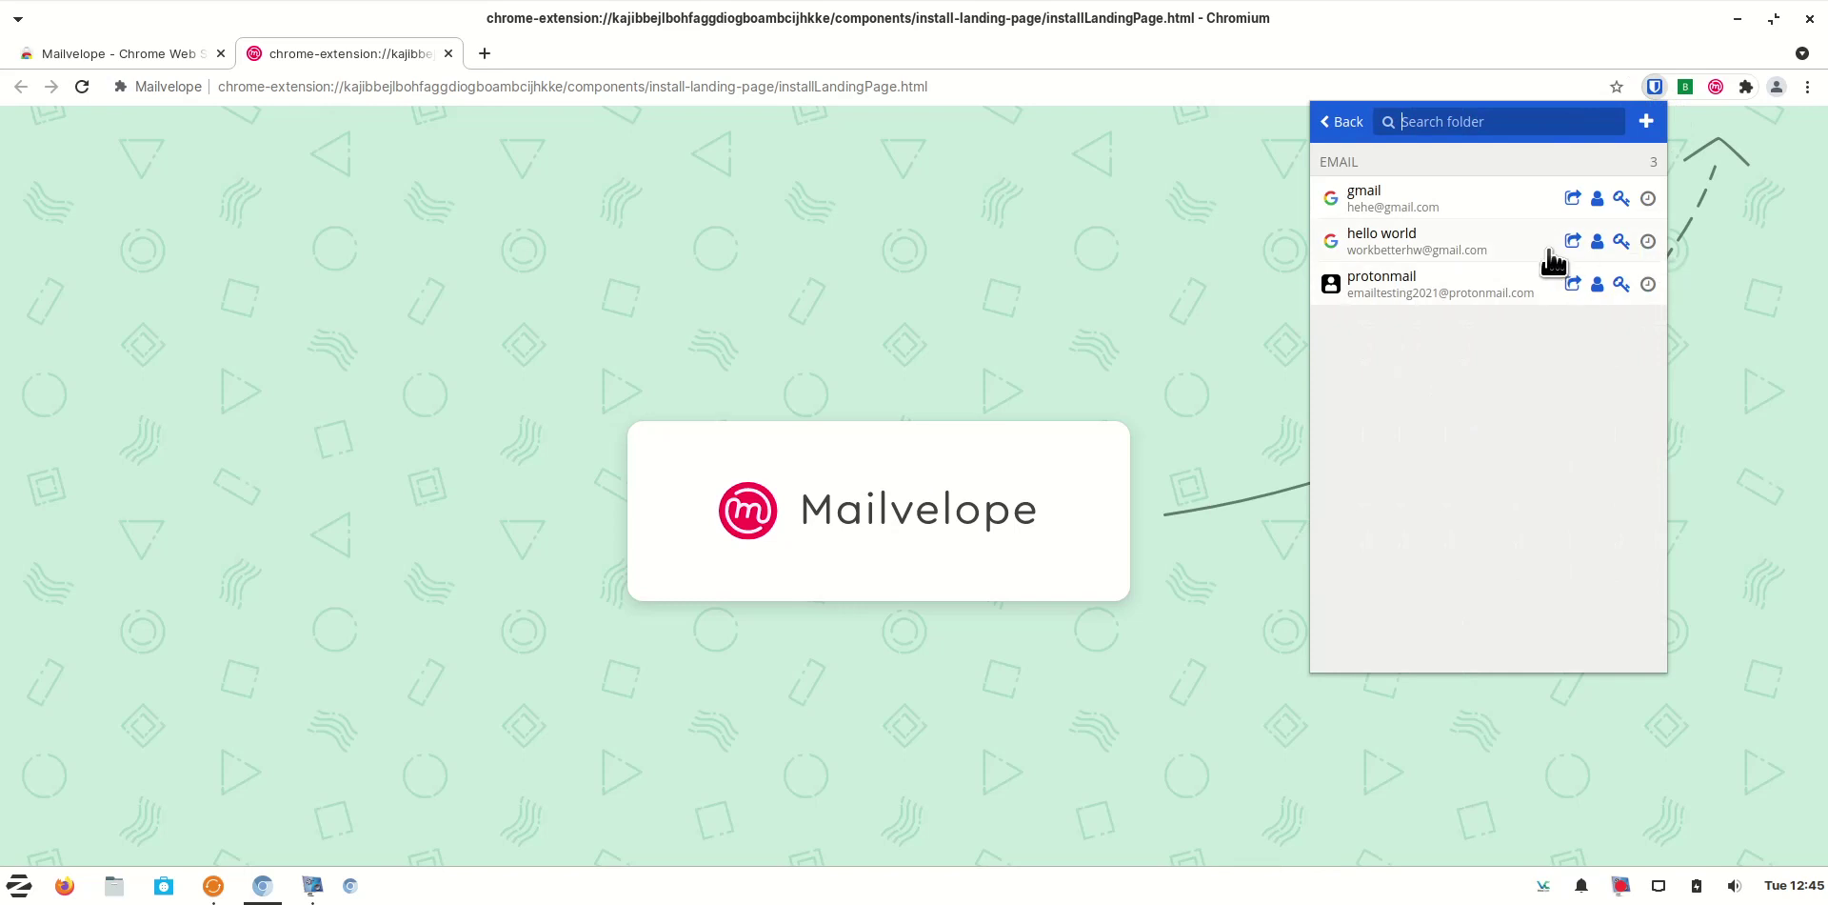
pyautogui.click(1573, 244)
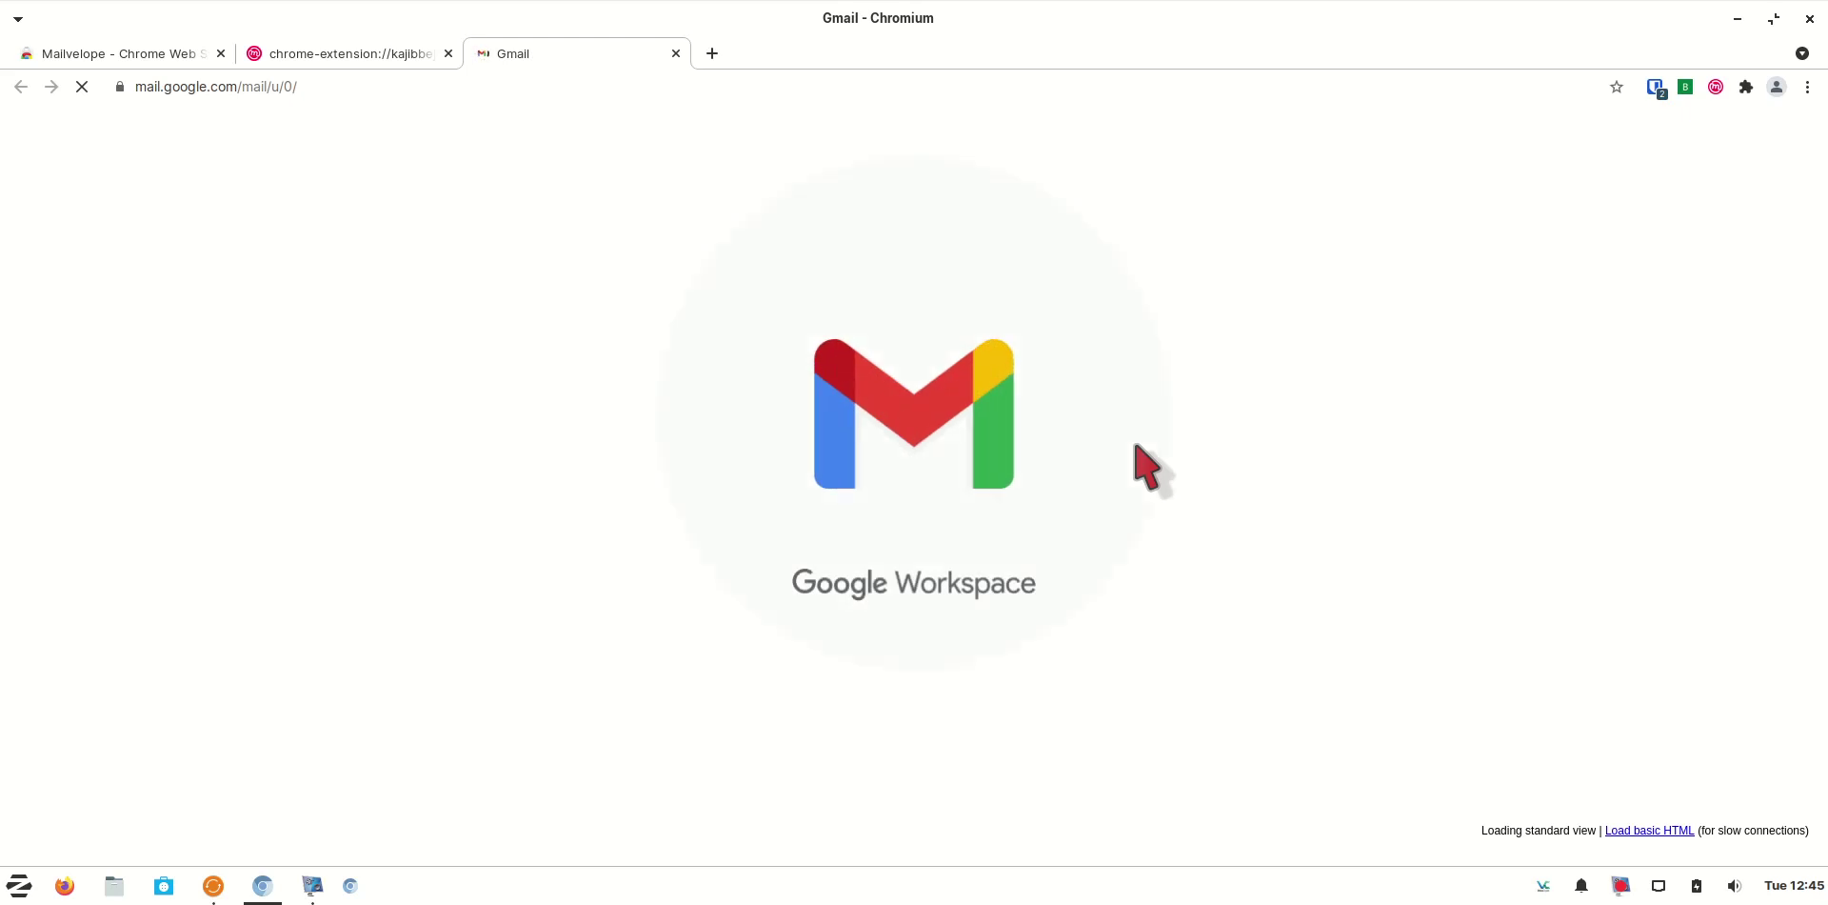
# In a new tab, search DuckDuckGo for 'flowcrypt' and scroll to the FlowCrypt result
pyautogui.click(448, 53)
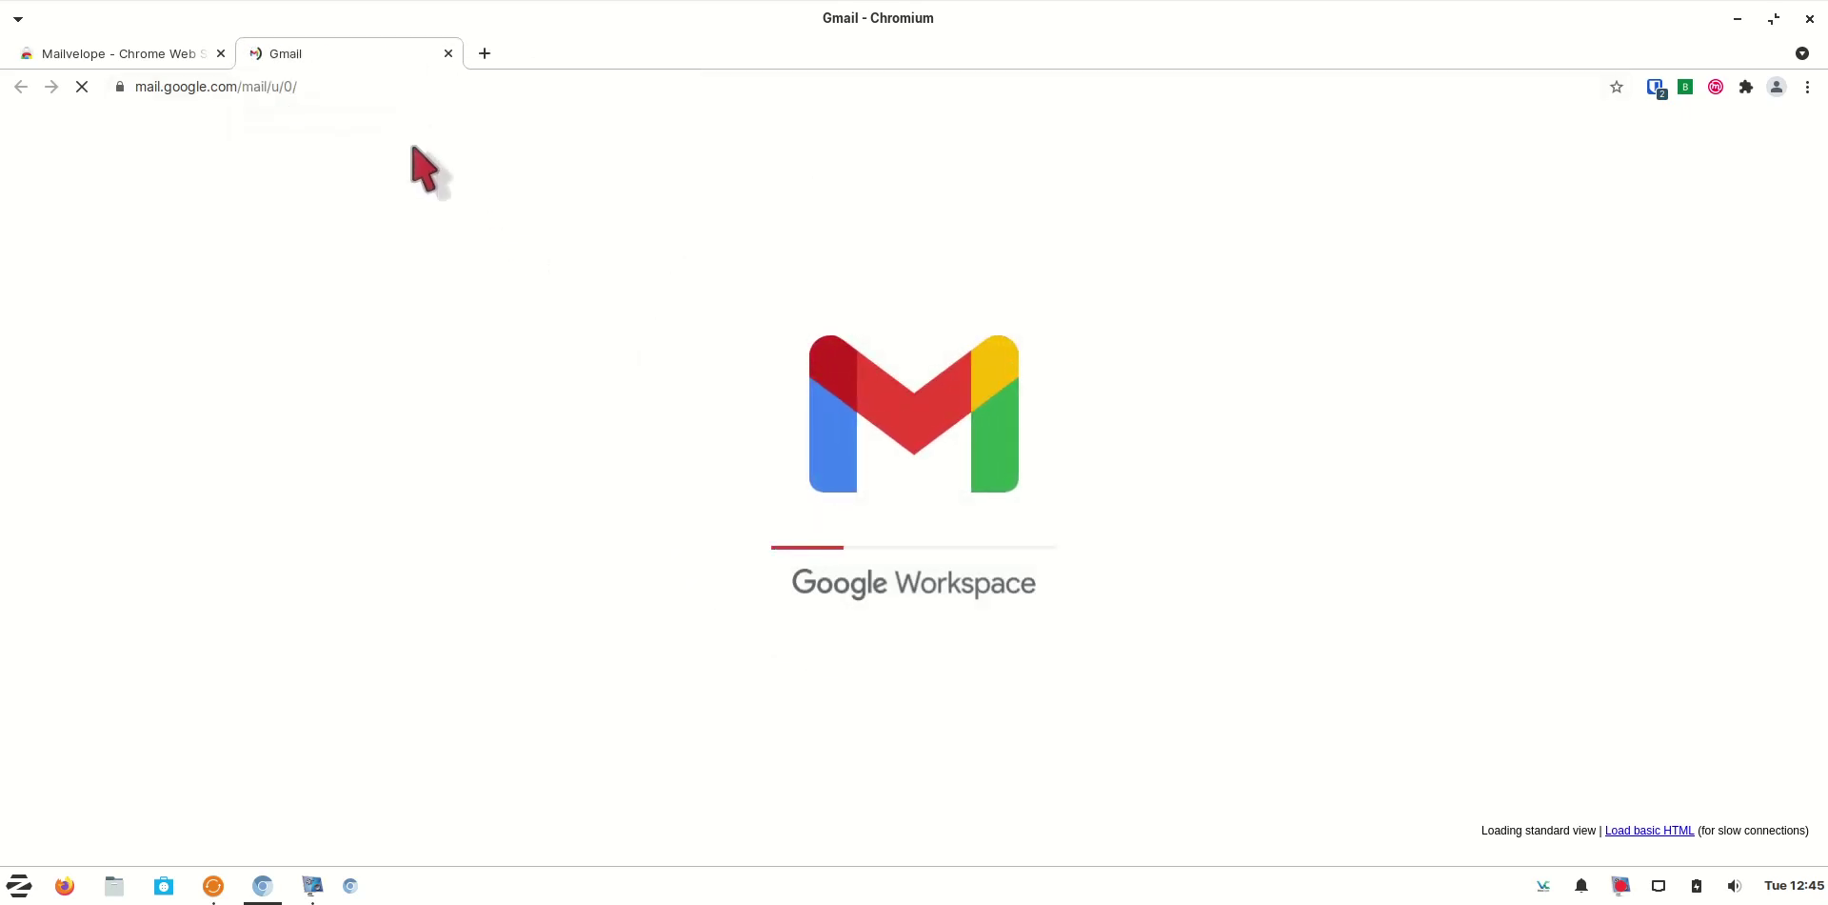
pyautogui.click(484, 54)
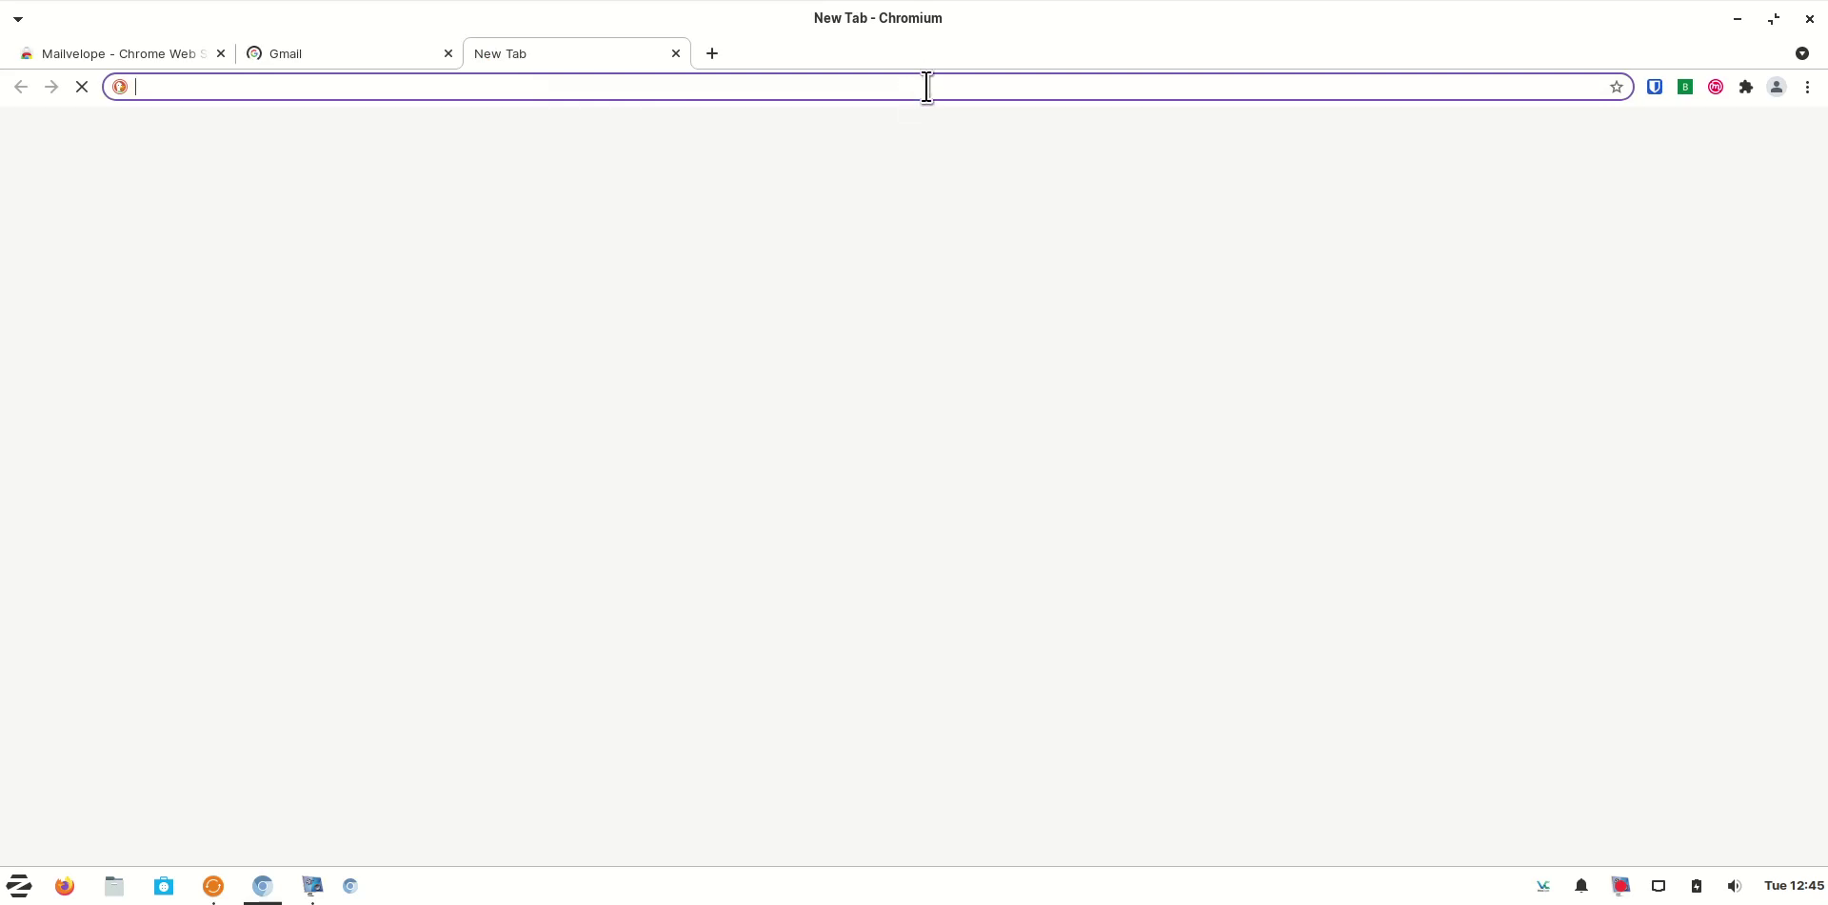
pyautogui.write('flo')
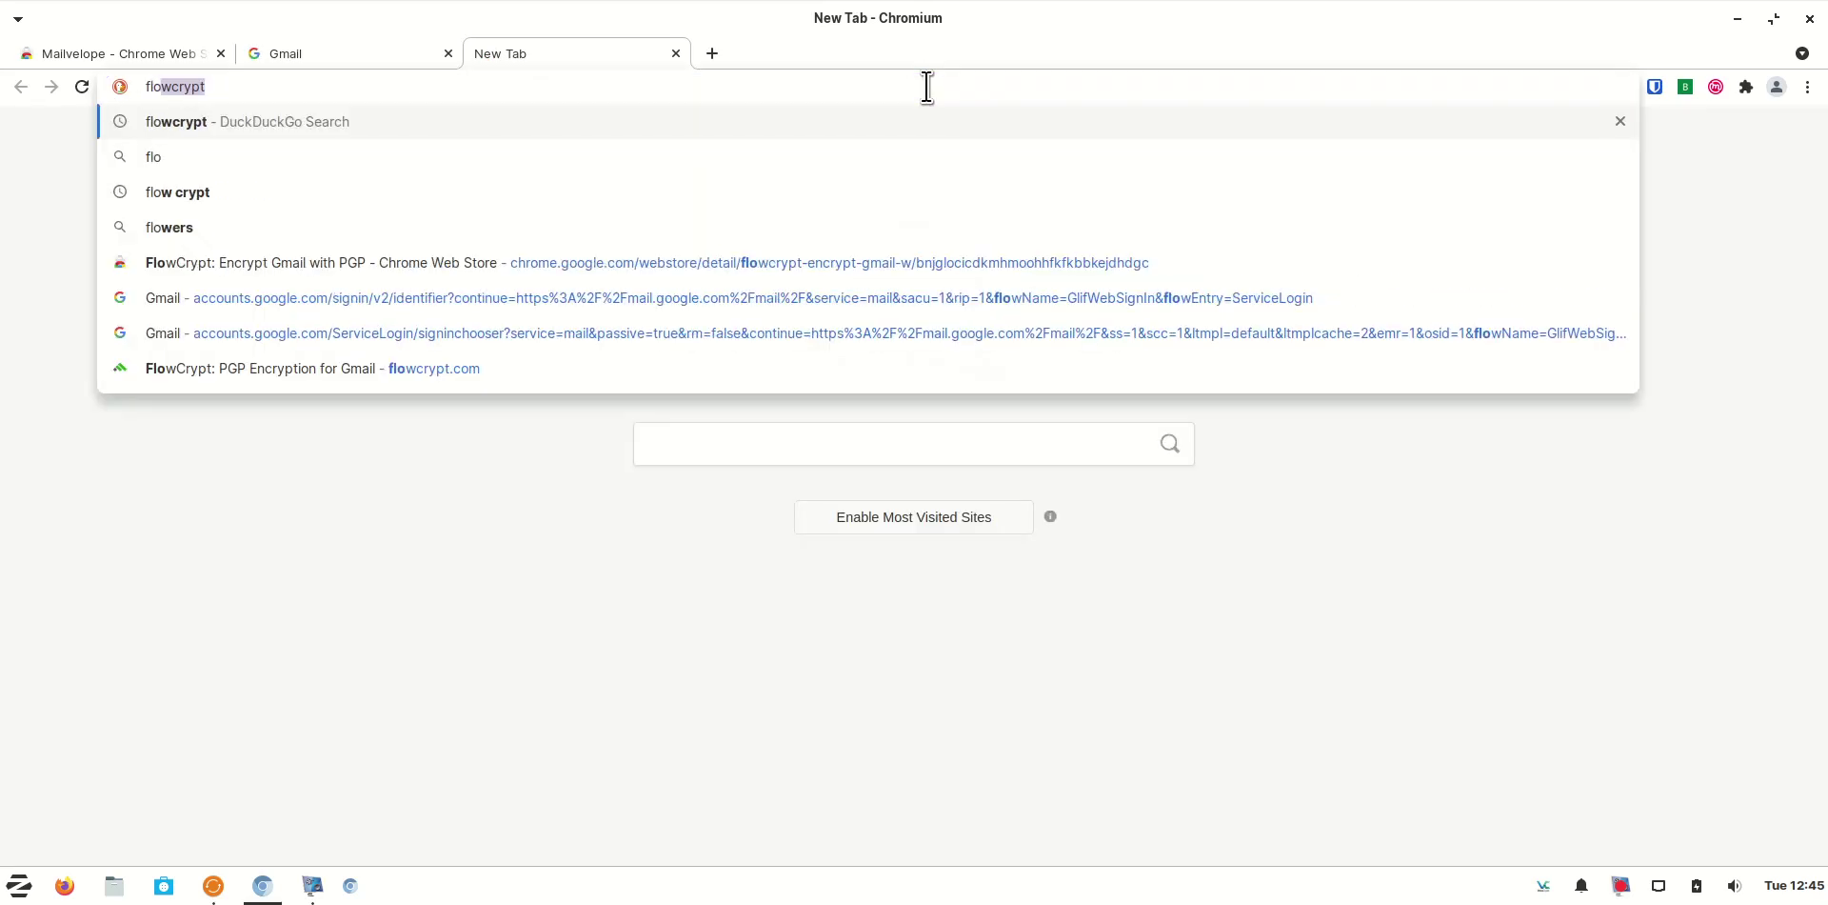
pyautogui.write('wcrypp')
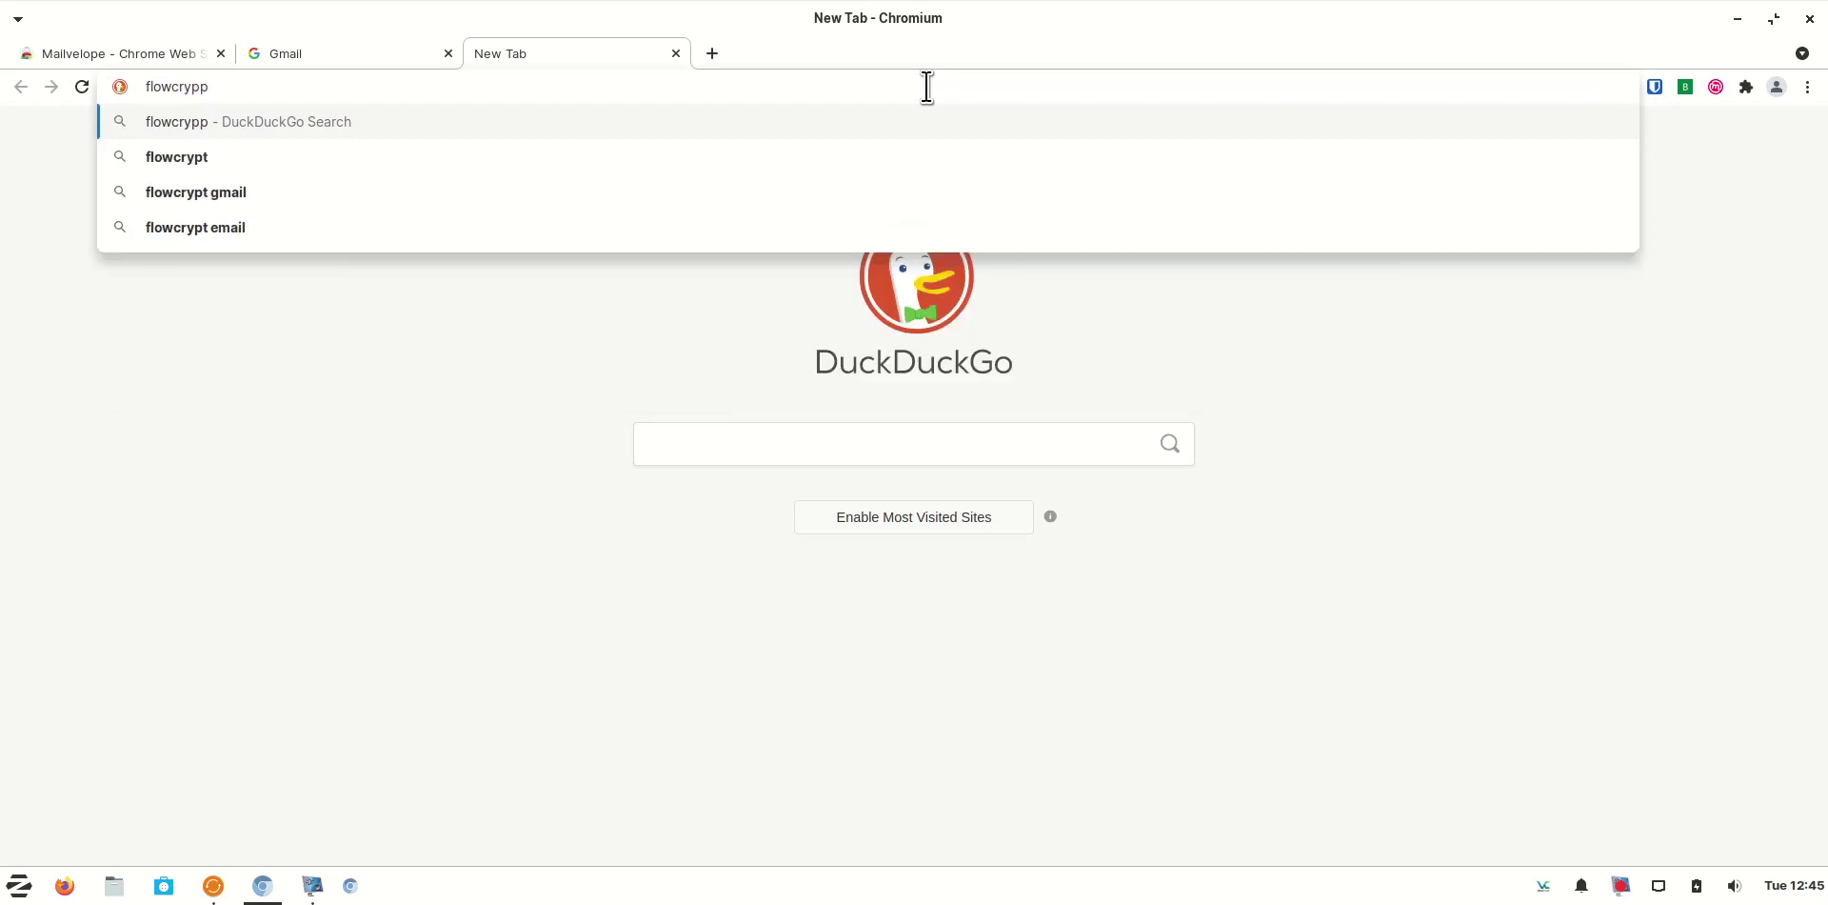
pyautogui.press('BackSpace')
pyautogui.write('t')
pyautogui.press('Return')
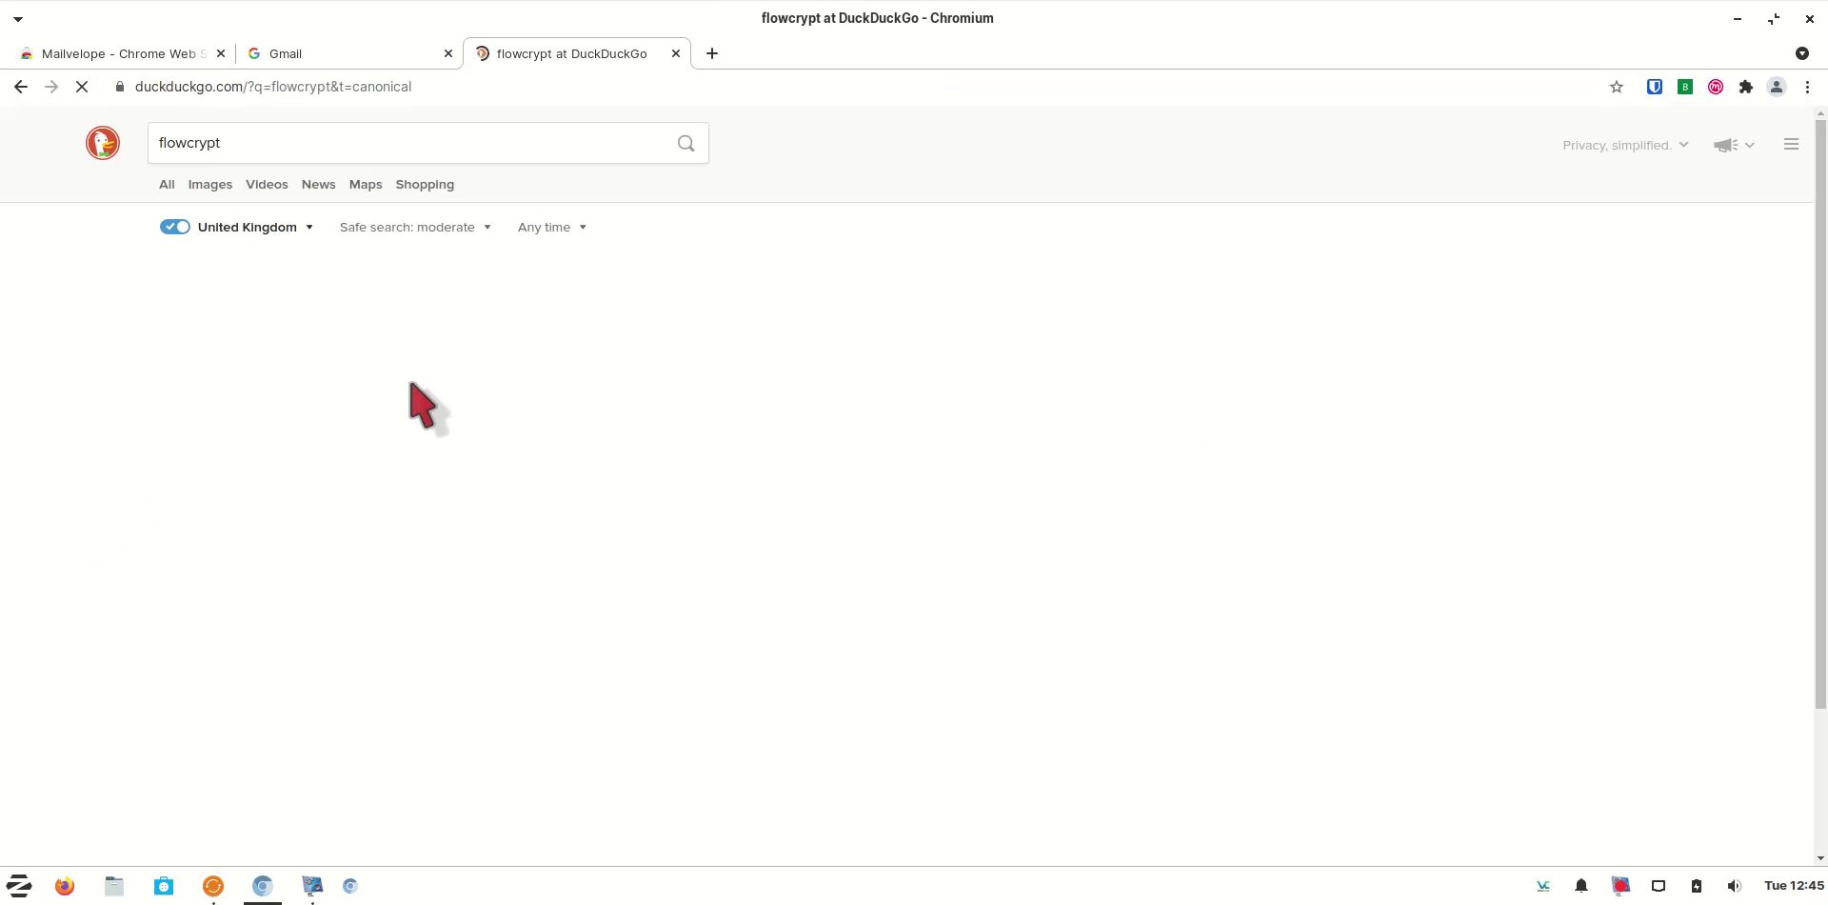
pyautogui.scroll(-2, 386, 595)
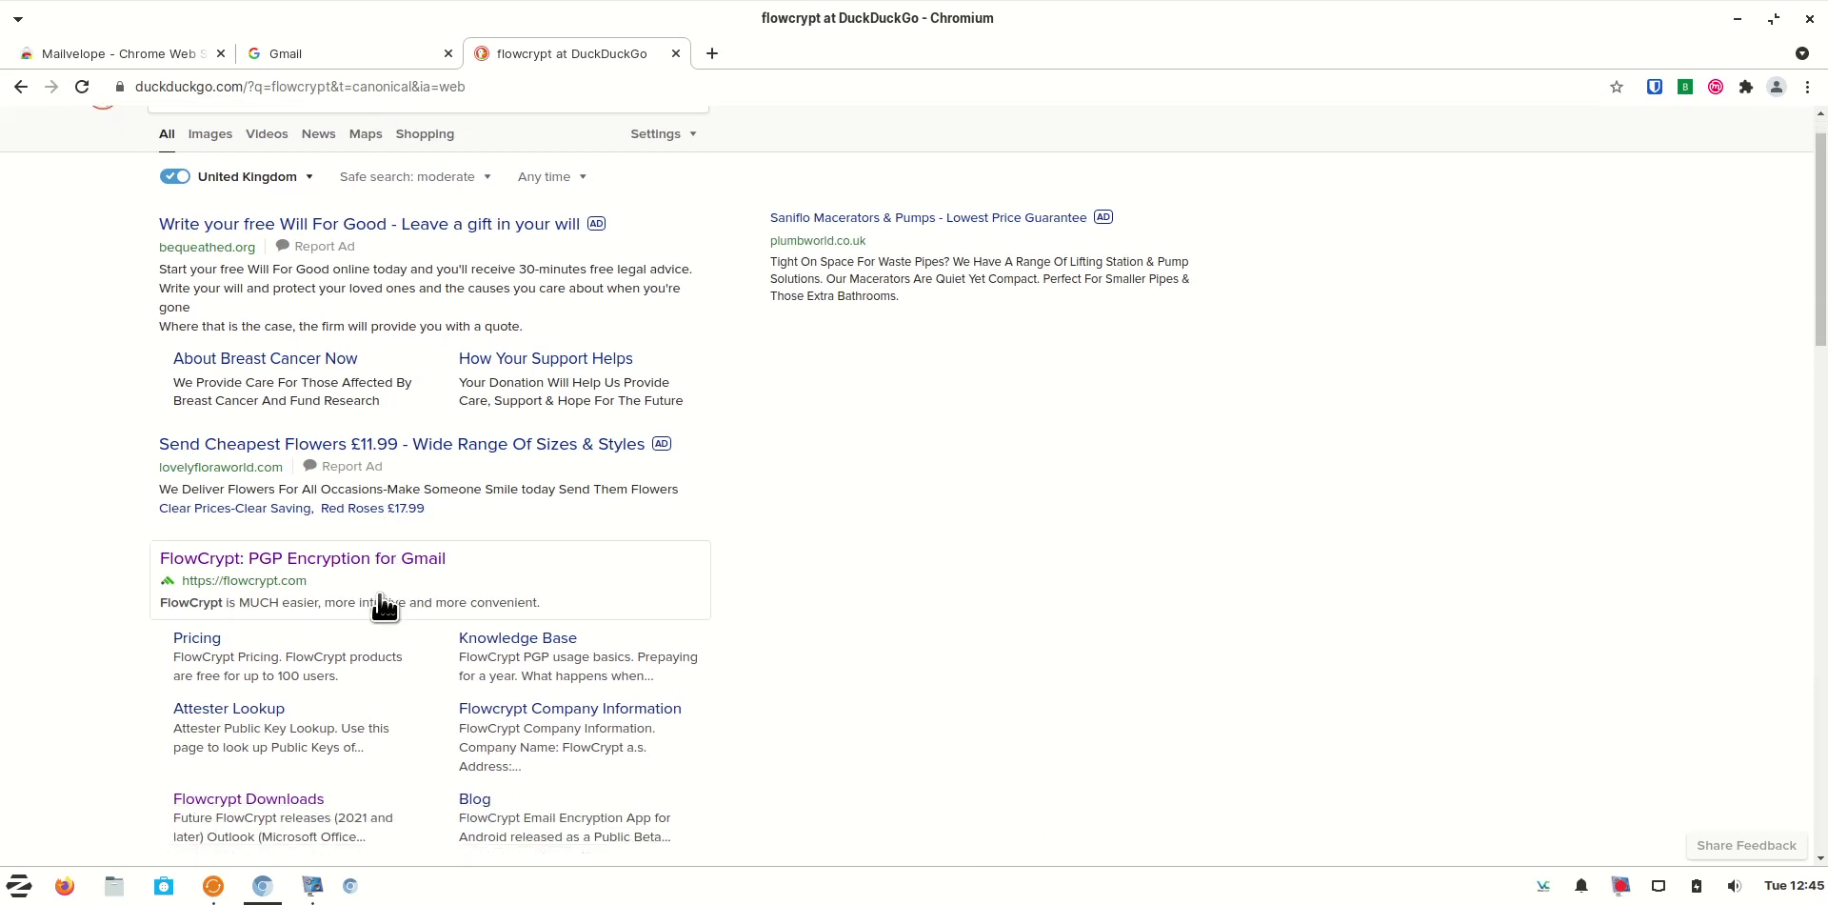
# Install the FlowCrypt Chrome extension from its Downloads page via the Chrome Web Store
pyautogui.click(281, 766)
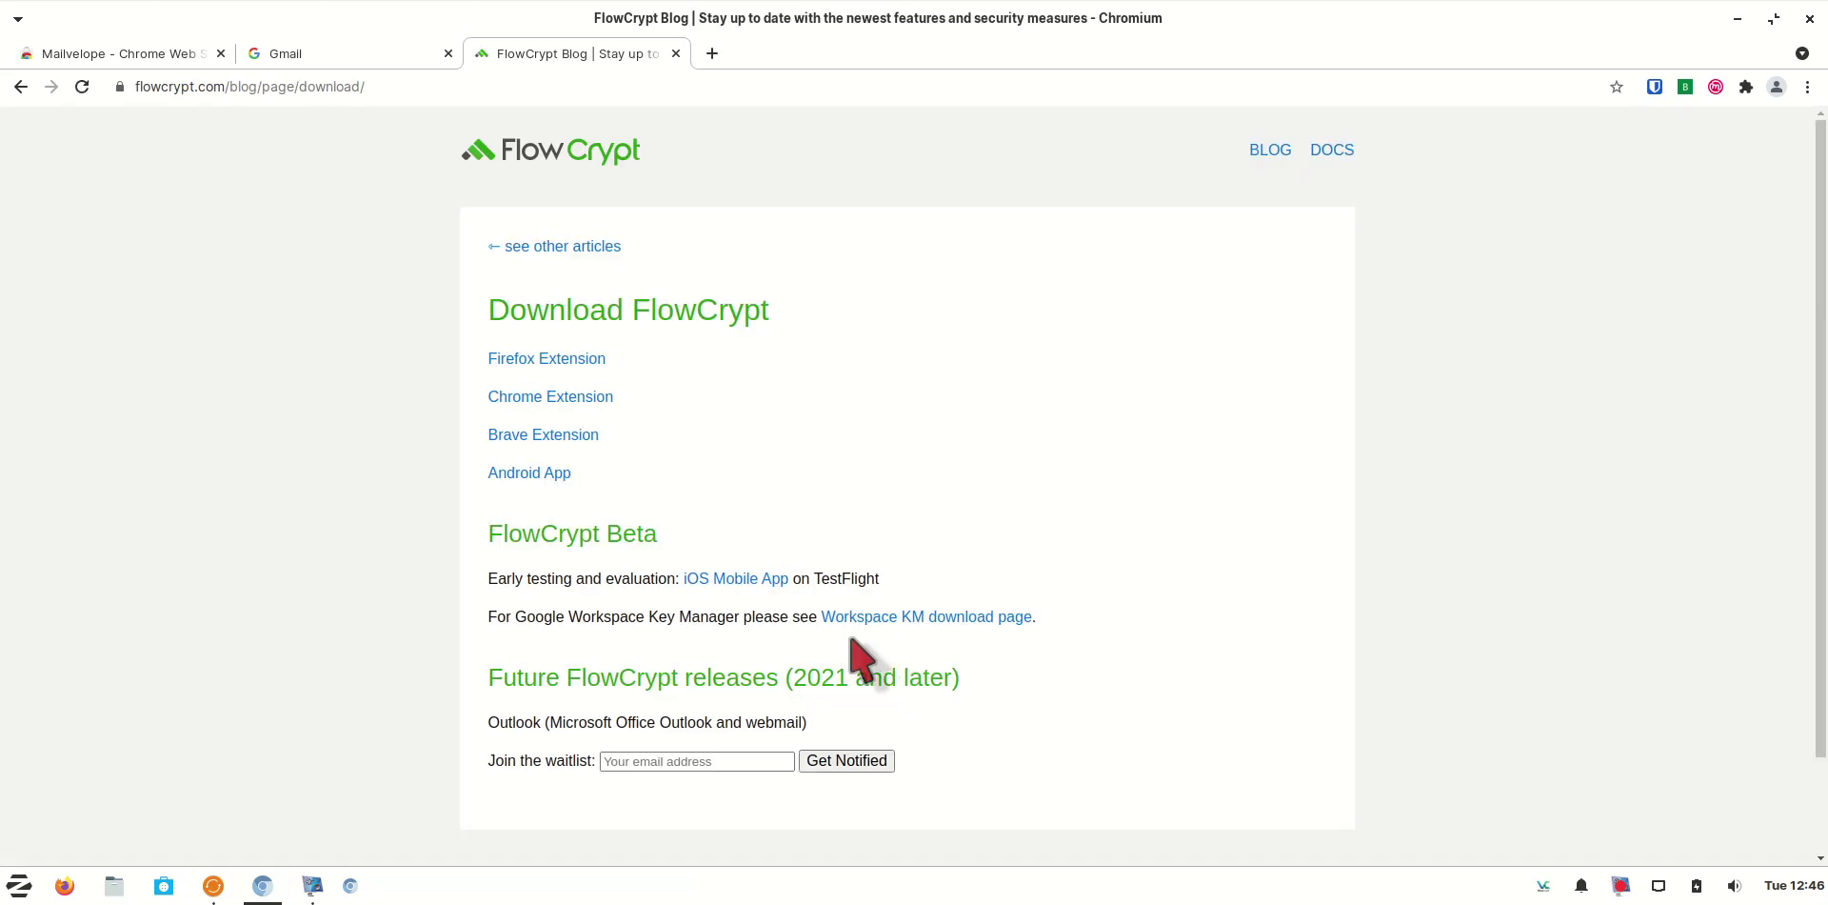
pyautogui.click(581, 402)
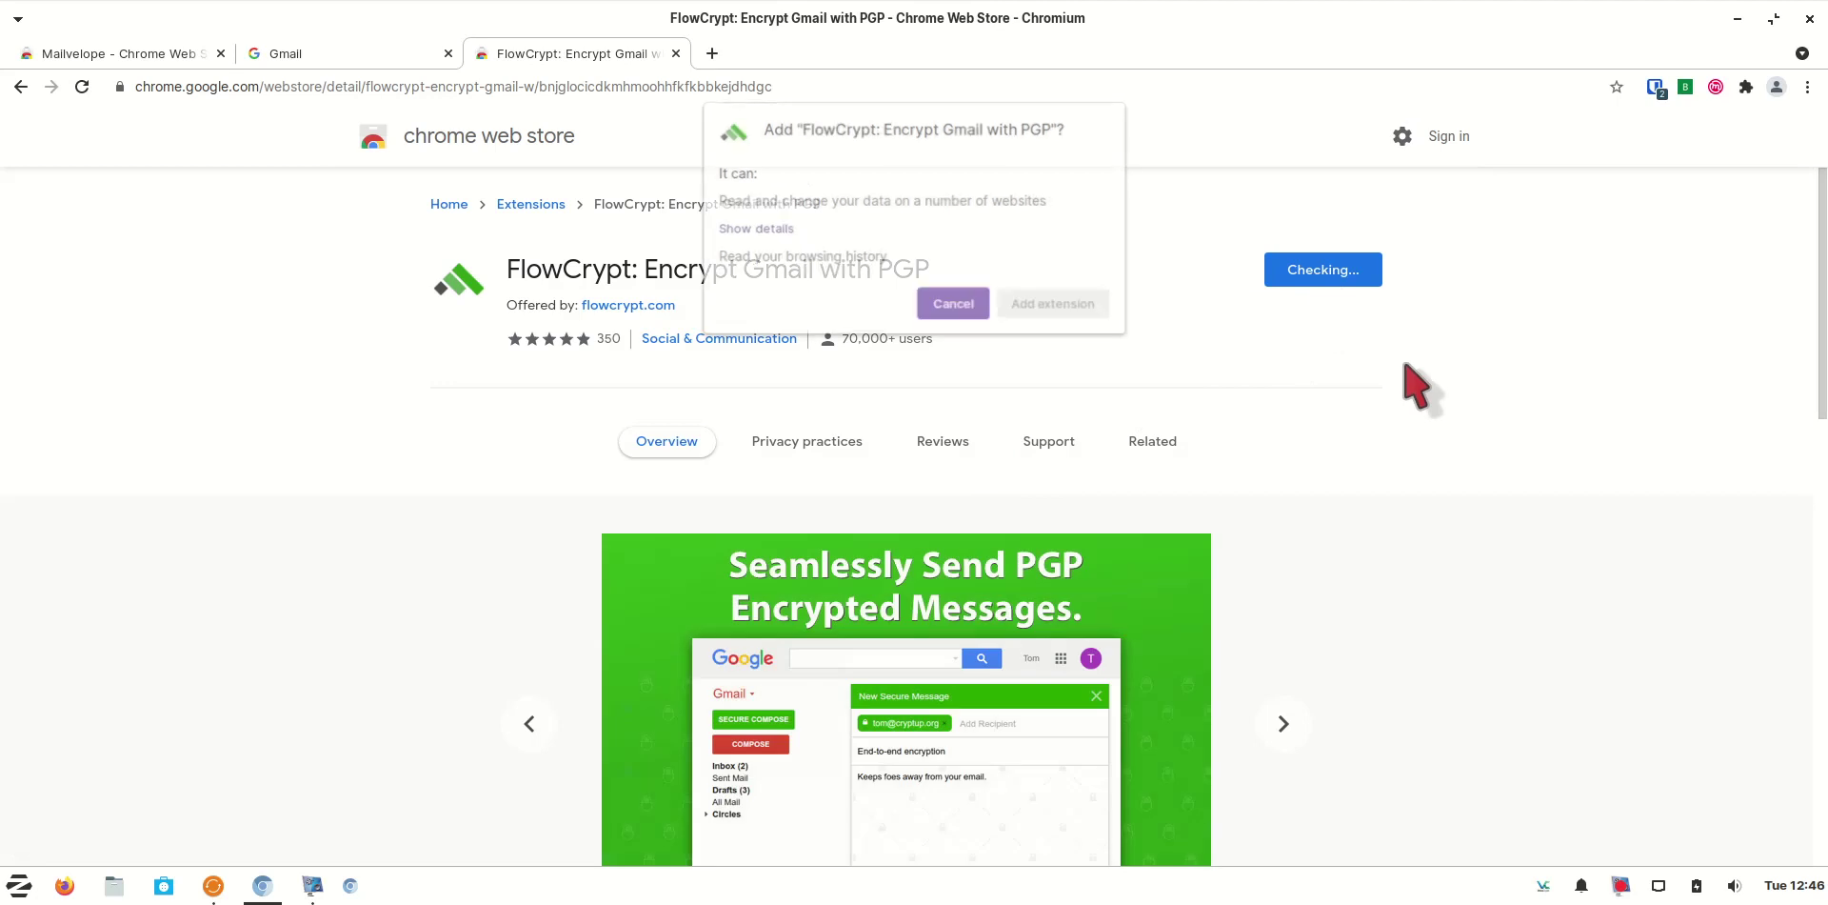
pyautogui.click(1067, 303)
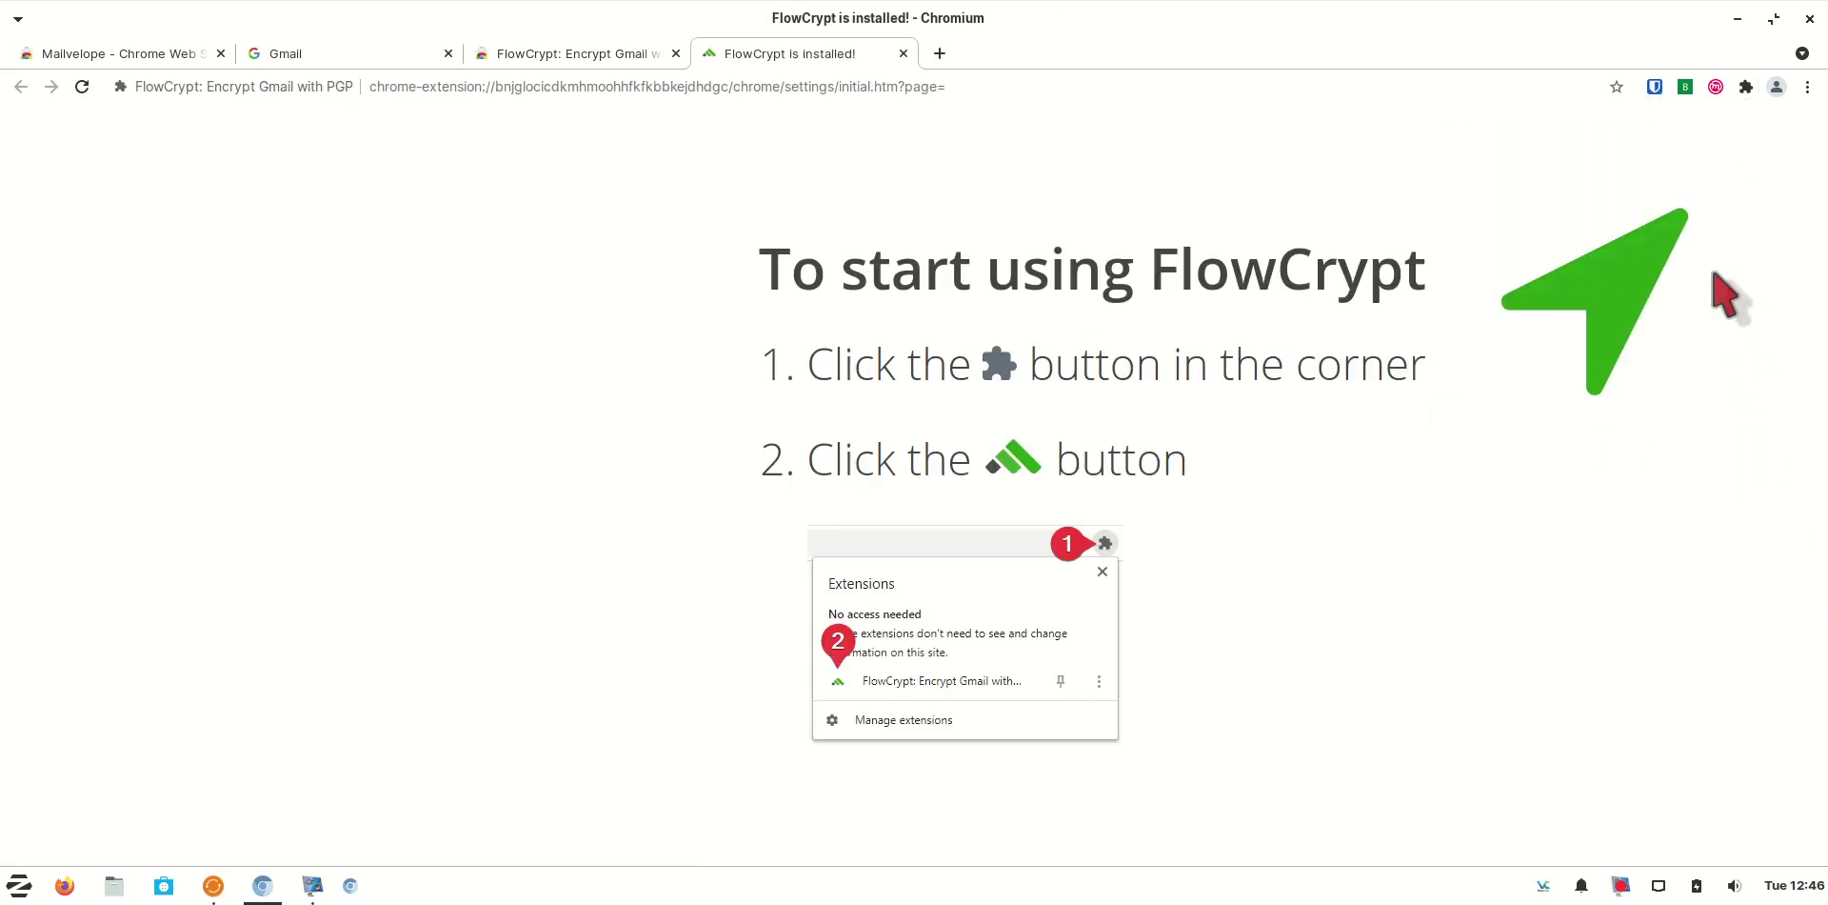
# Pin the FlowCrypt extension to the browser toolbar
pyautogui.click(1746, 87)
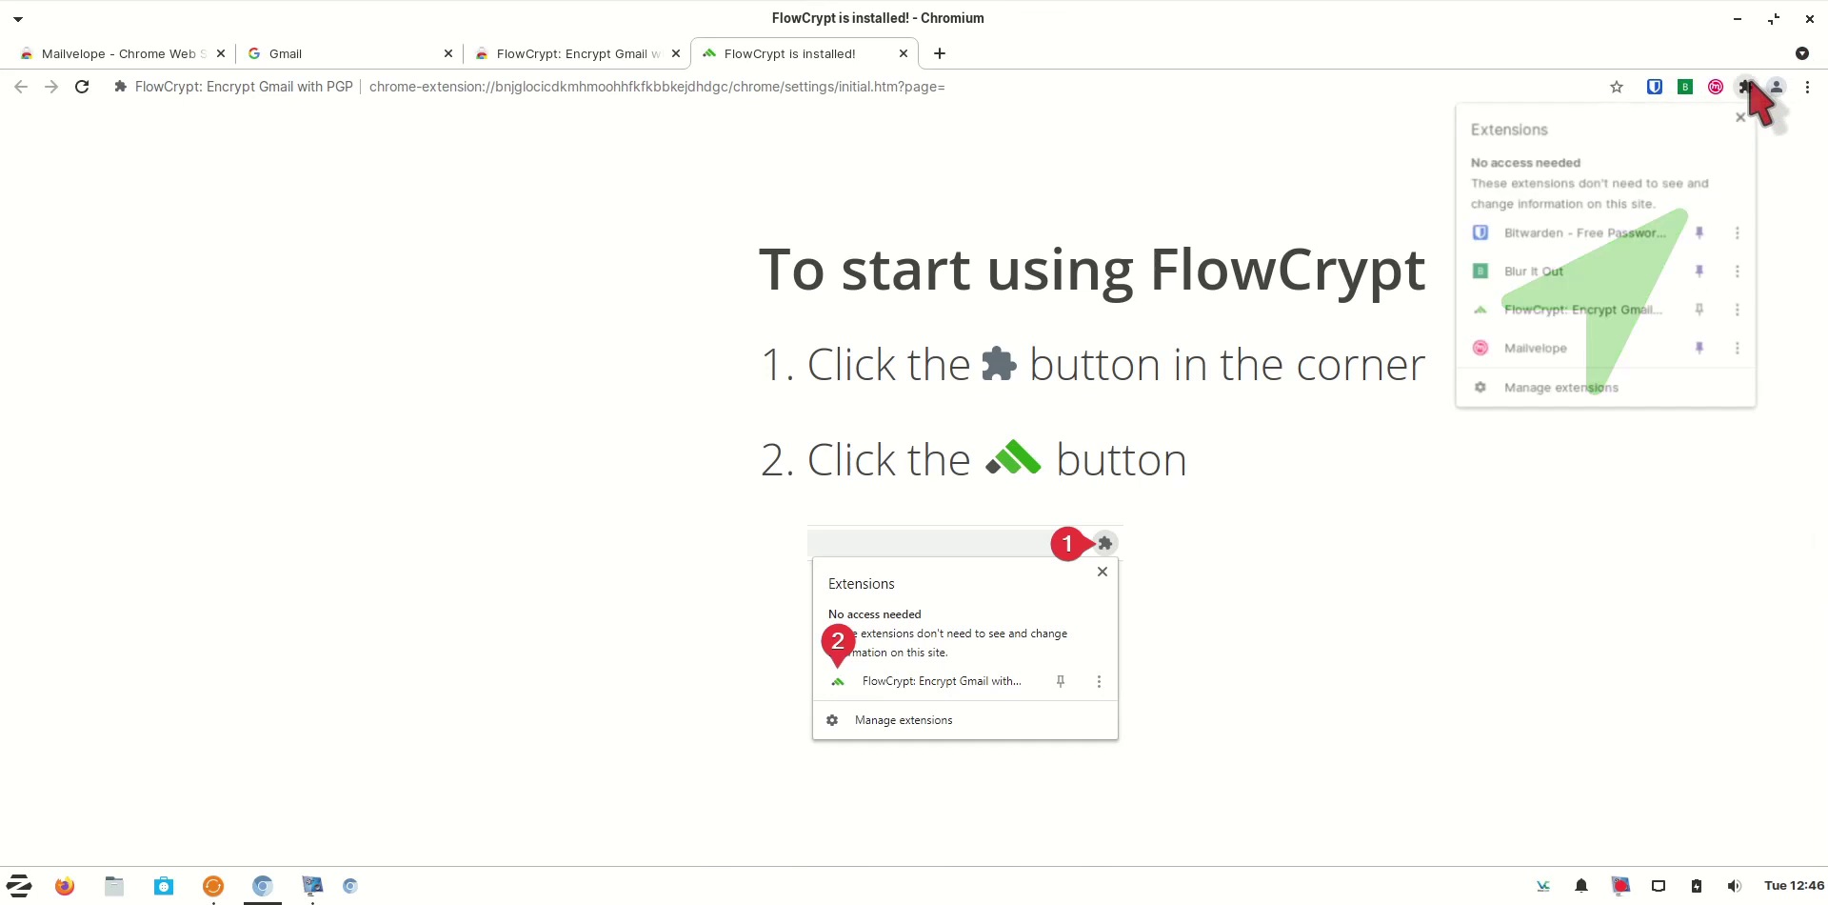
pyautogui.click(1701, 309)
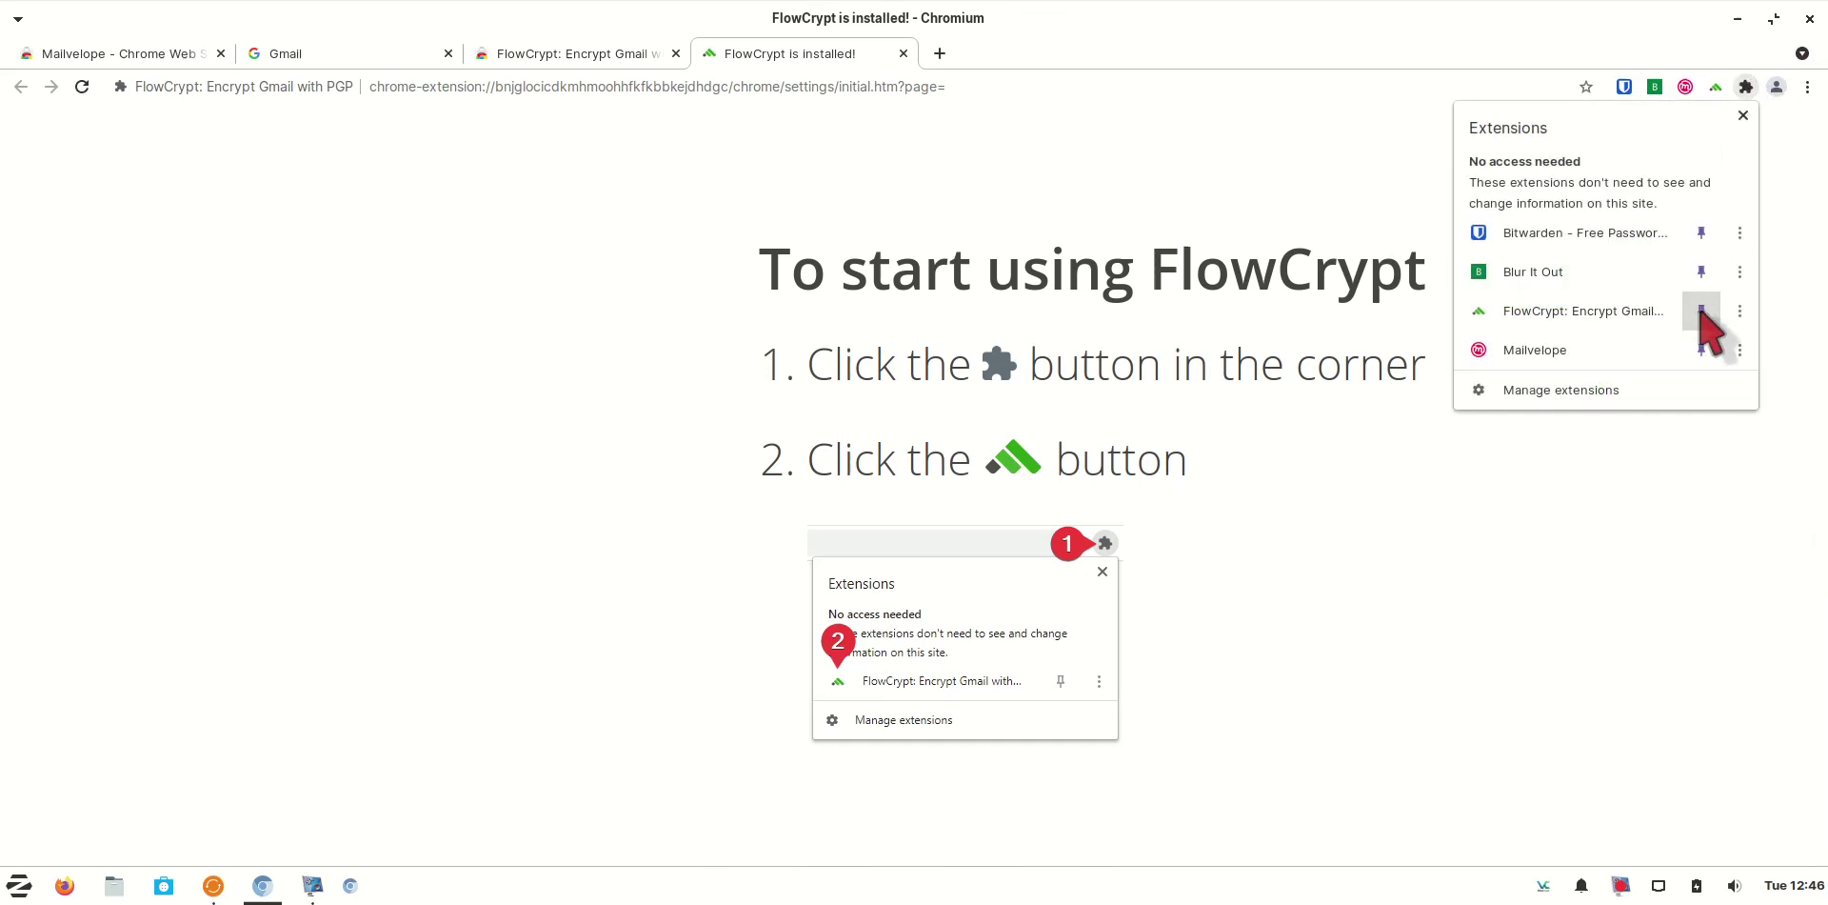
pyautogui.click(1792, 189)
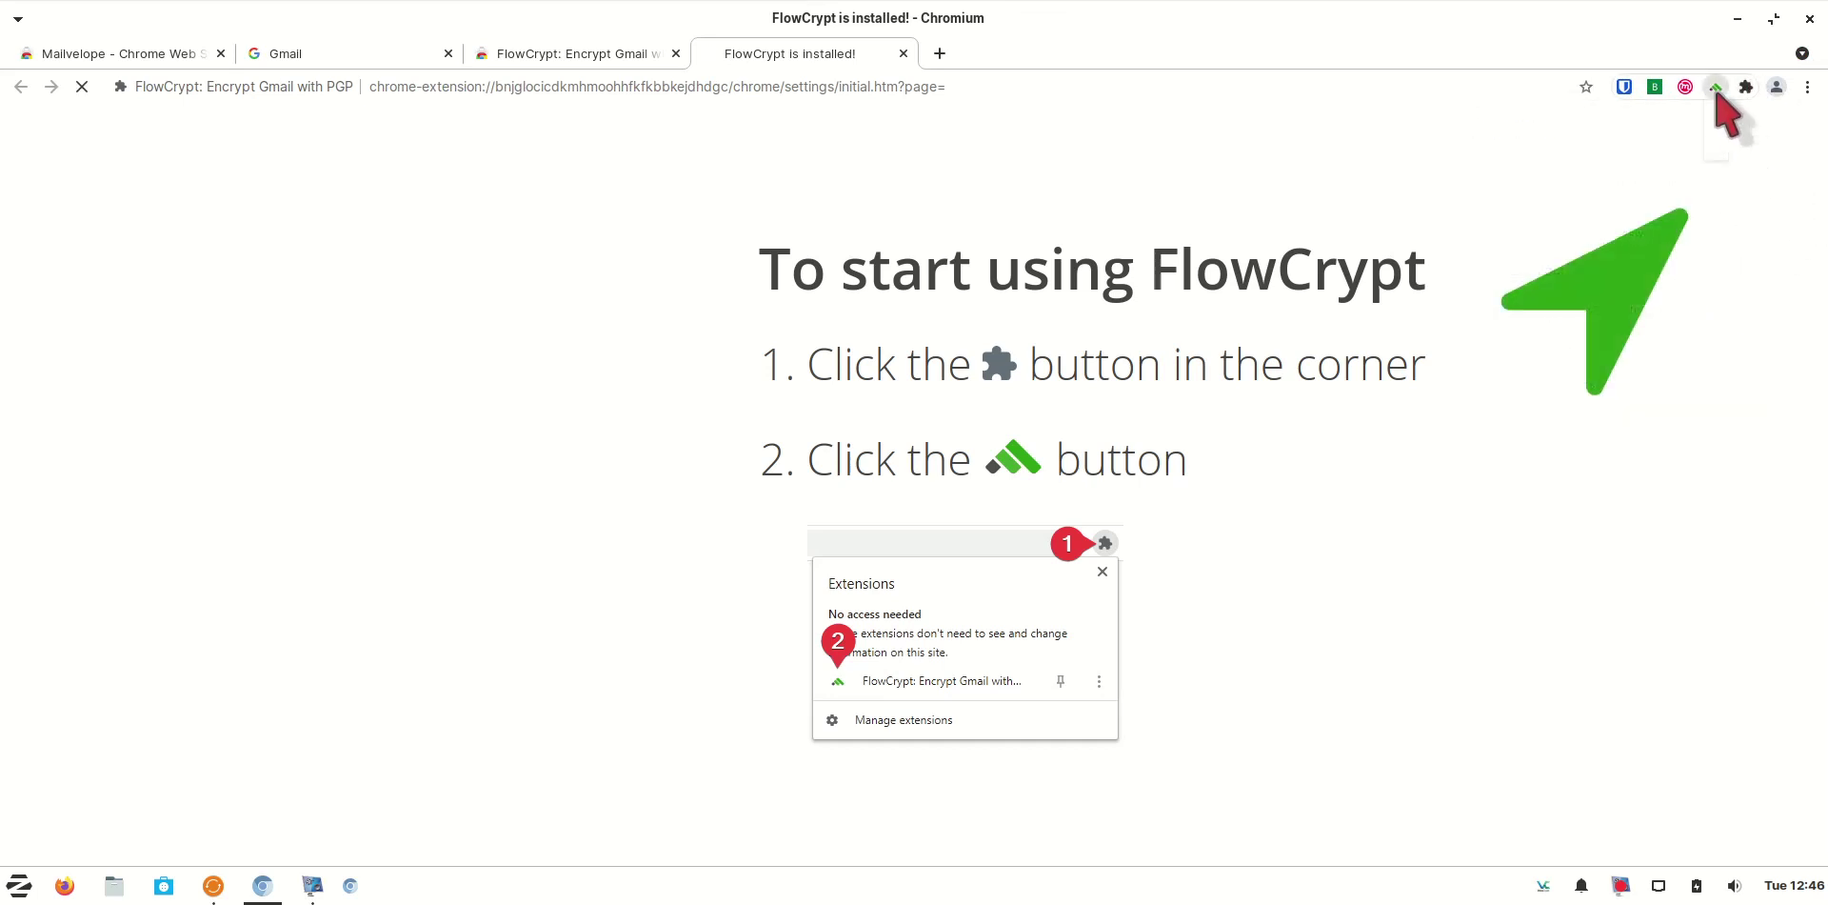
# Start FlowCrypt setup with Gmail and choose the Google account to sign in with
pyautogui.click(1716, 87)
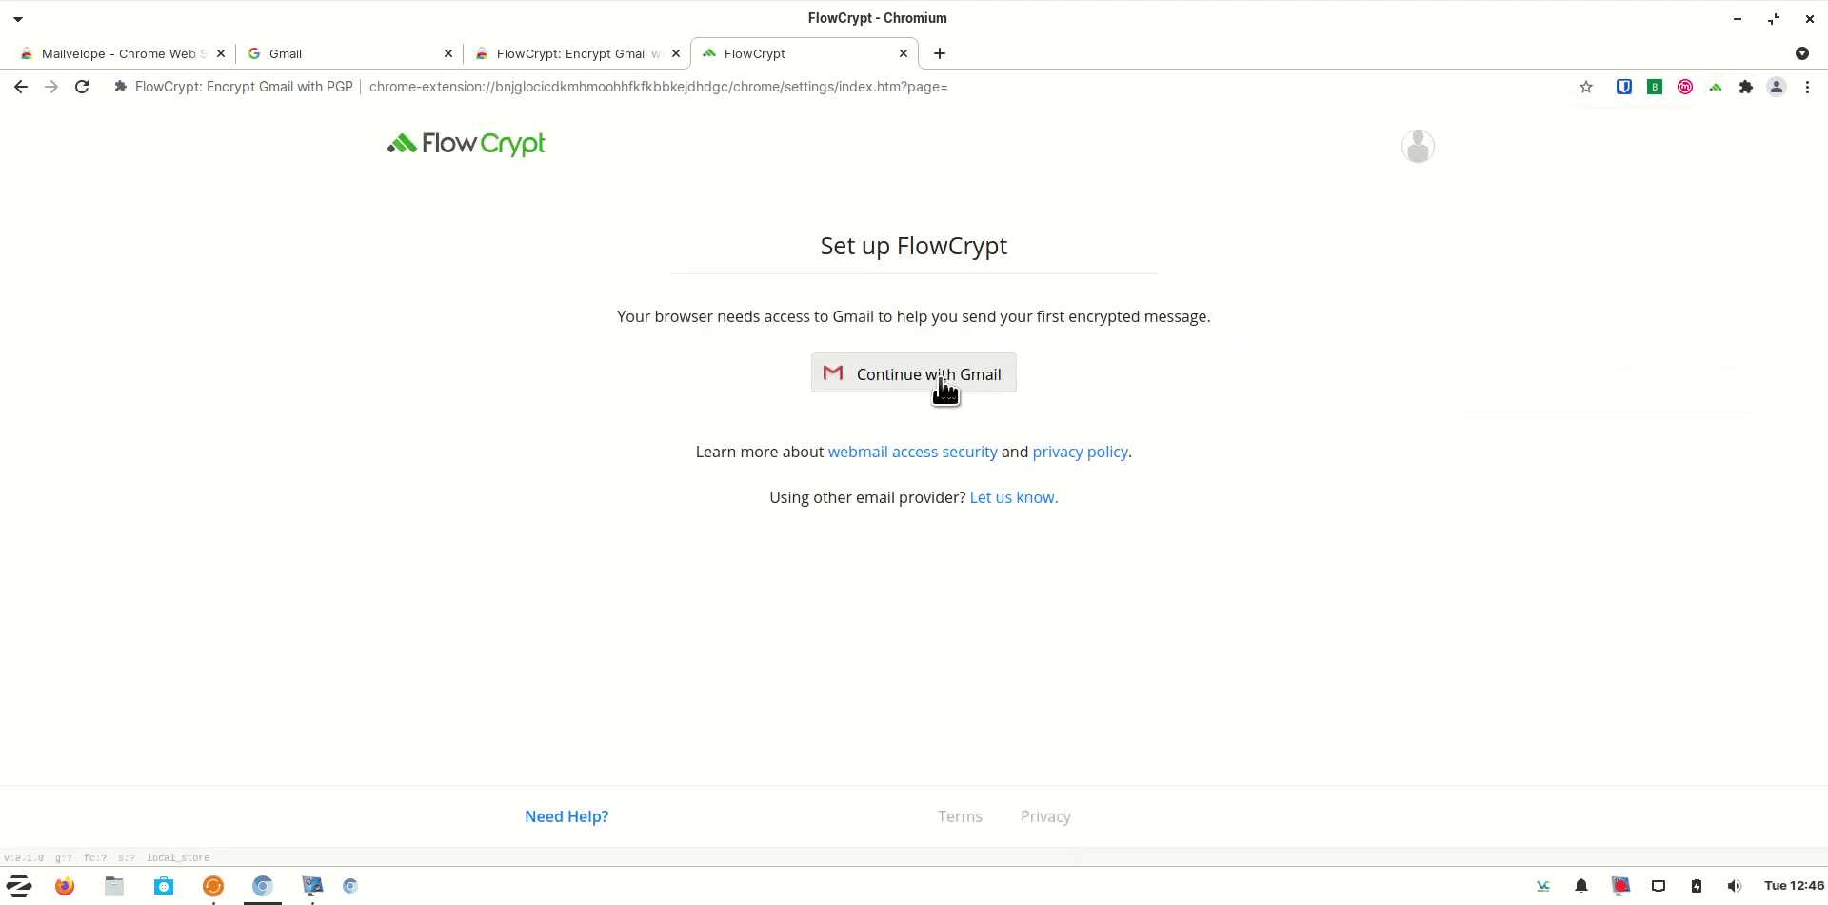
pyautogui.click(941, 379)
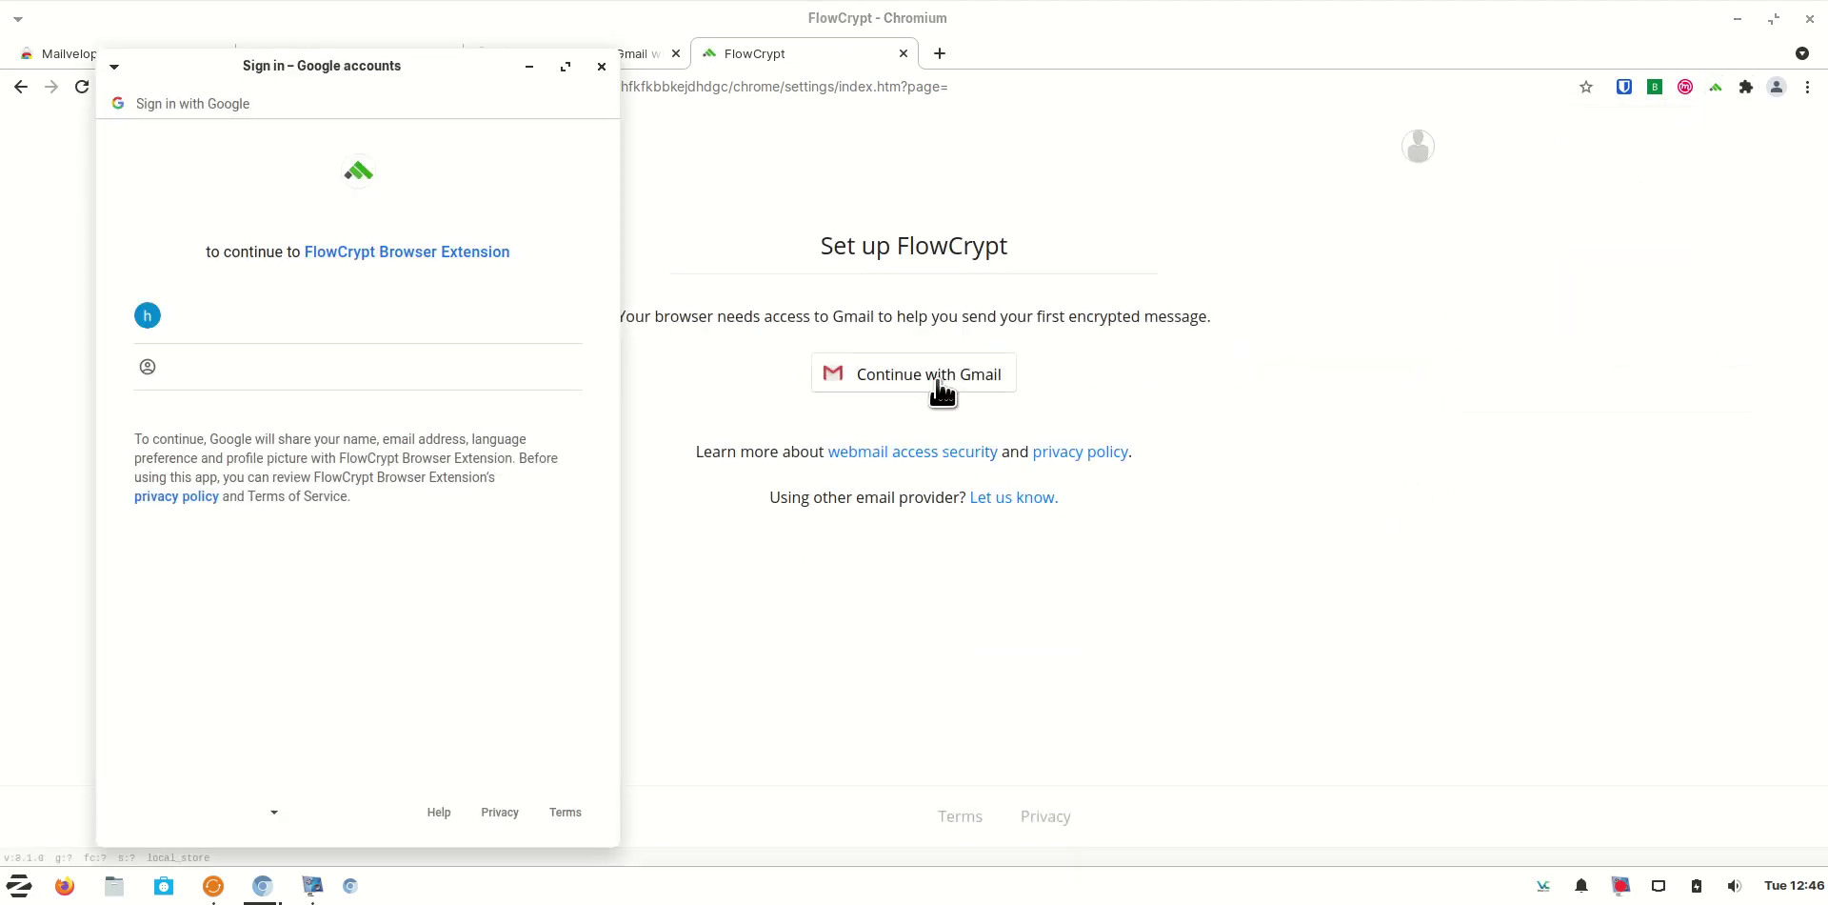
pyautogui.click(405, 324)
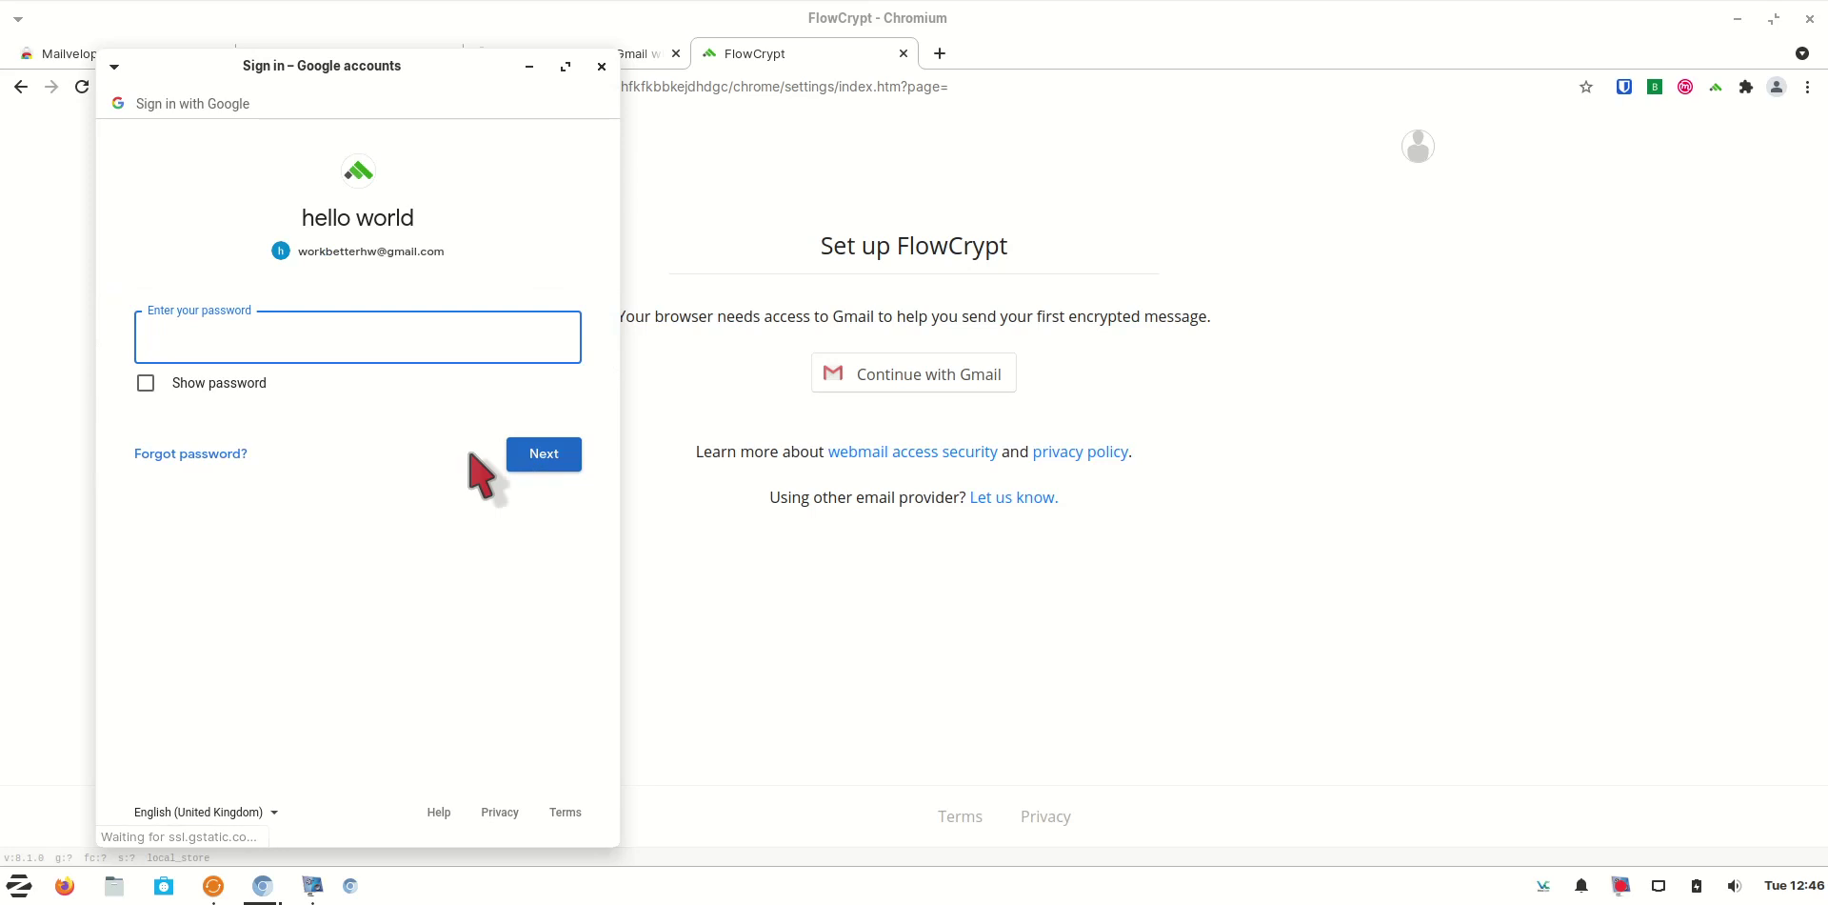
pyautogui.click(1629, 92)
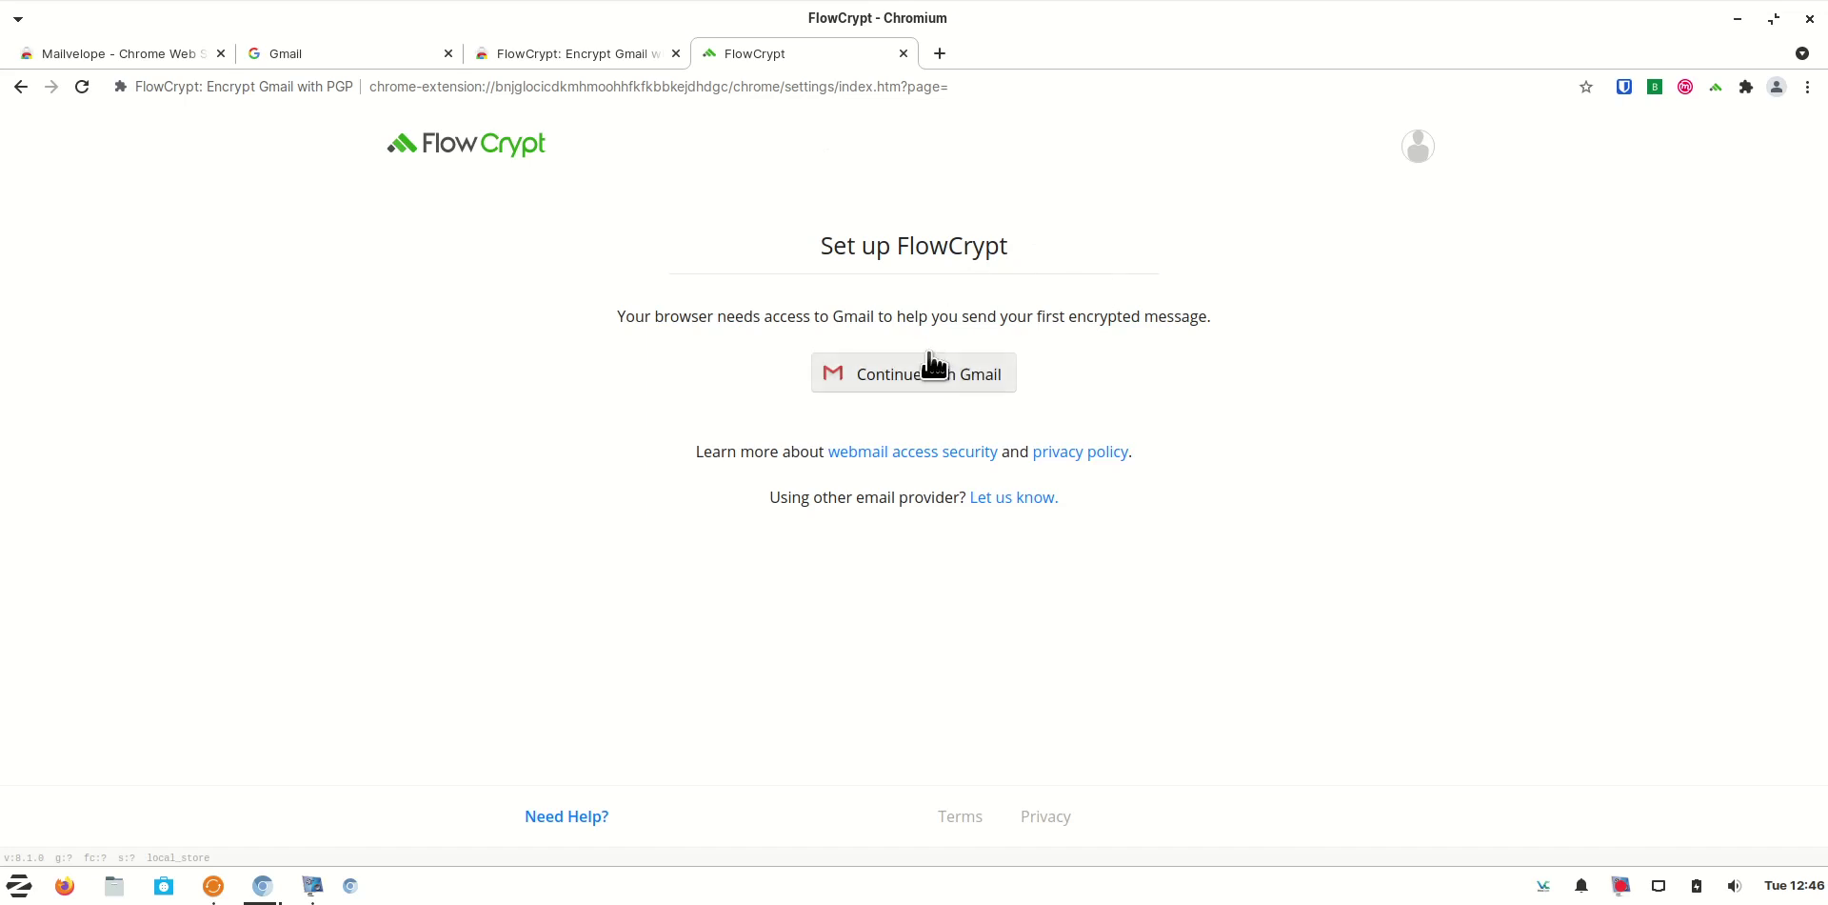
pyautogui.click(938, 381)
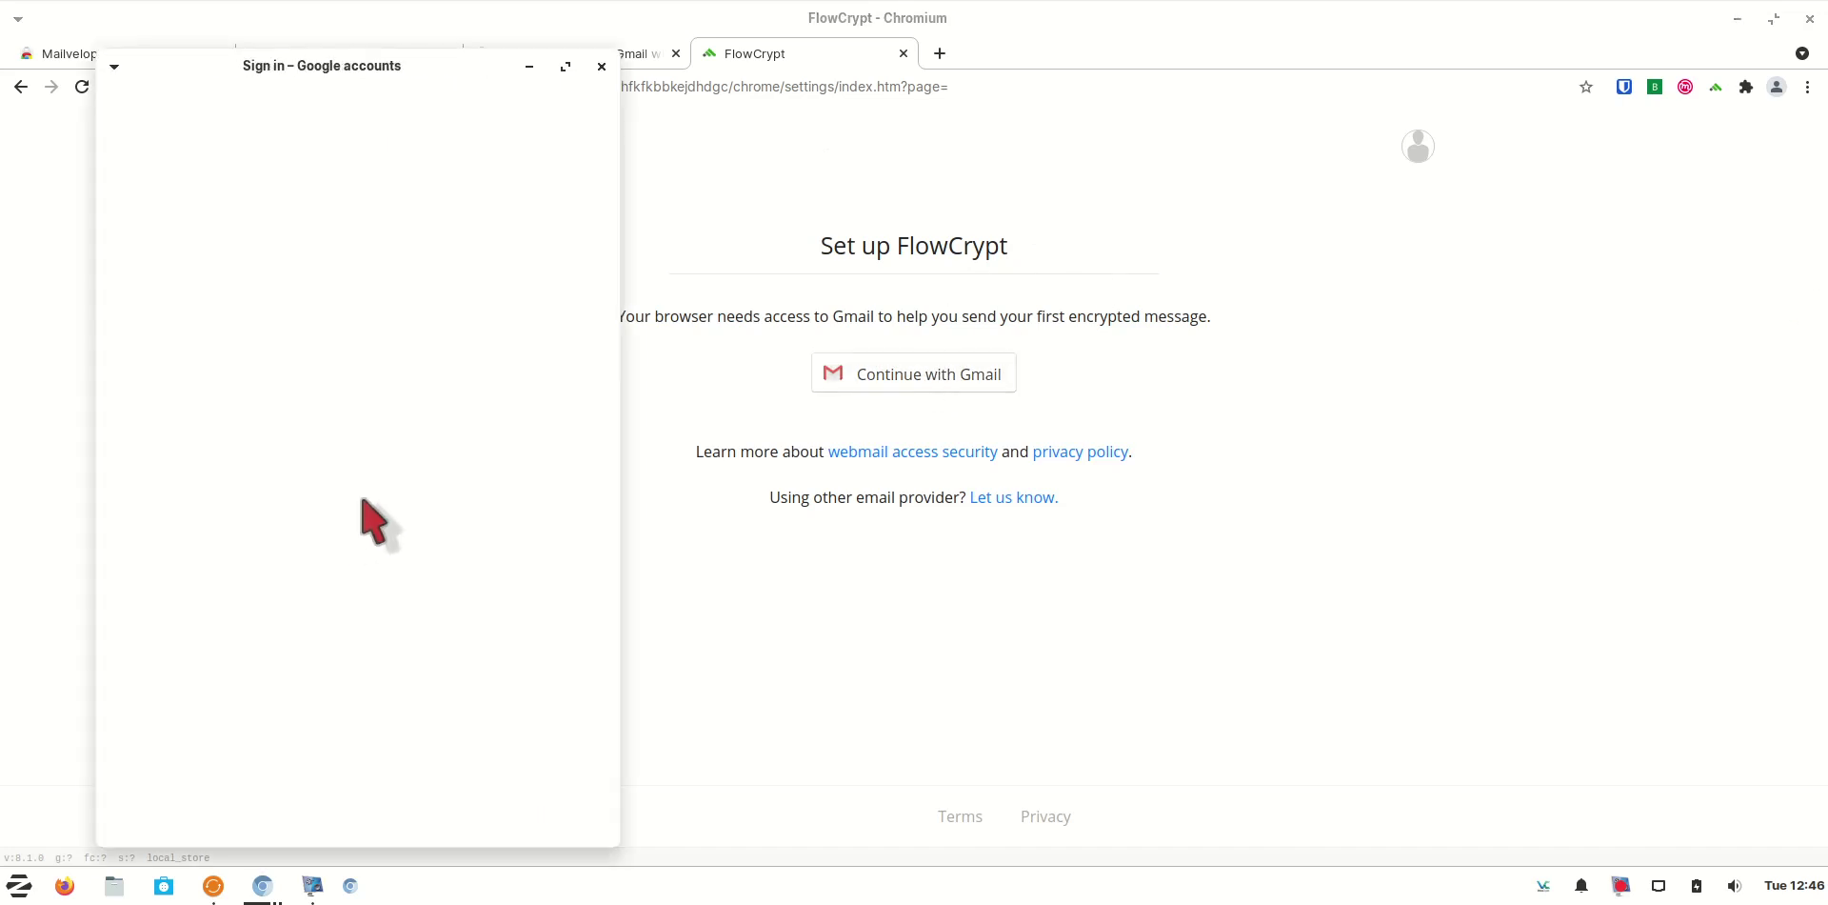
pyautogui.click(295, 316)
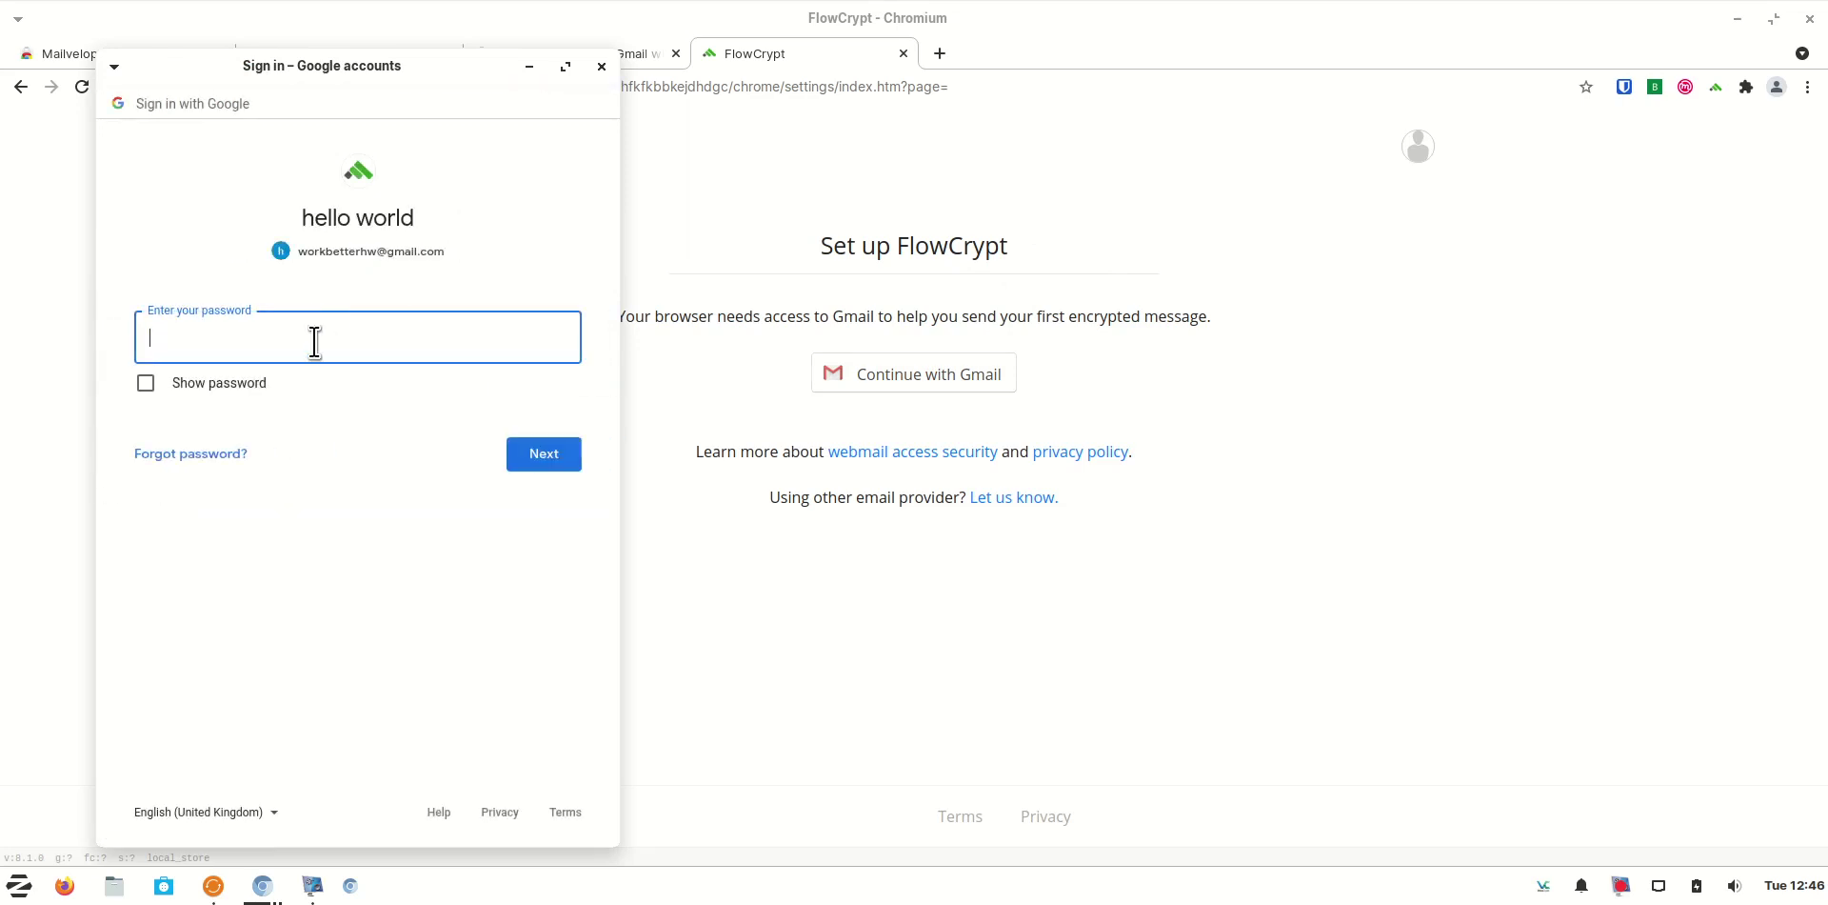
# Fill the Google password using Bitwarden's Copy password and submit it
pyautogui.rightClick(314, 339)
pyautogui.moveTo(490, 572)
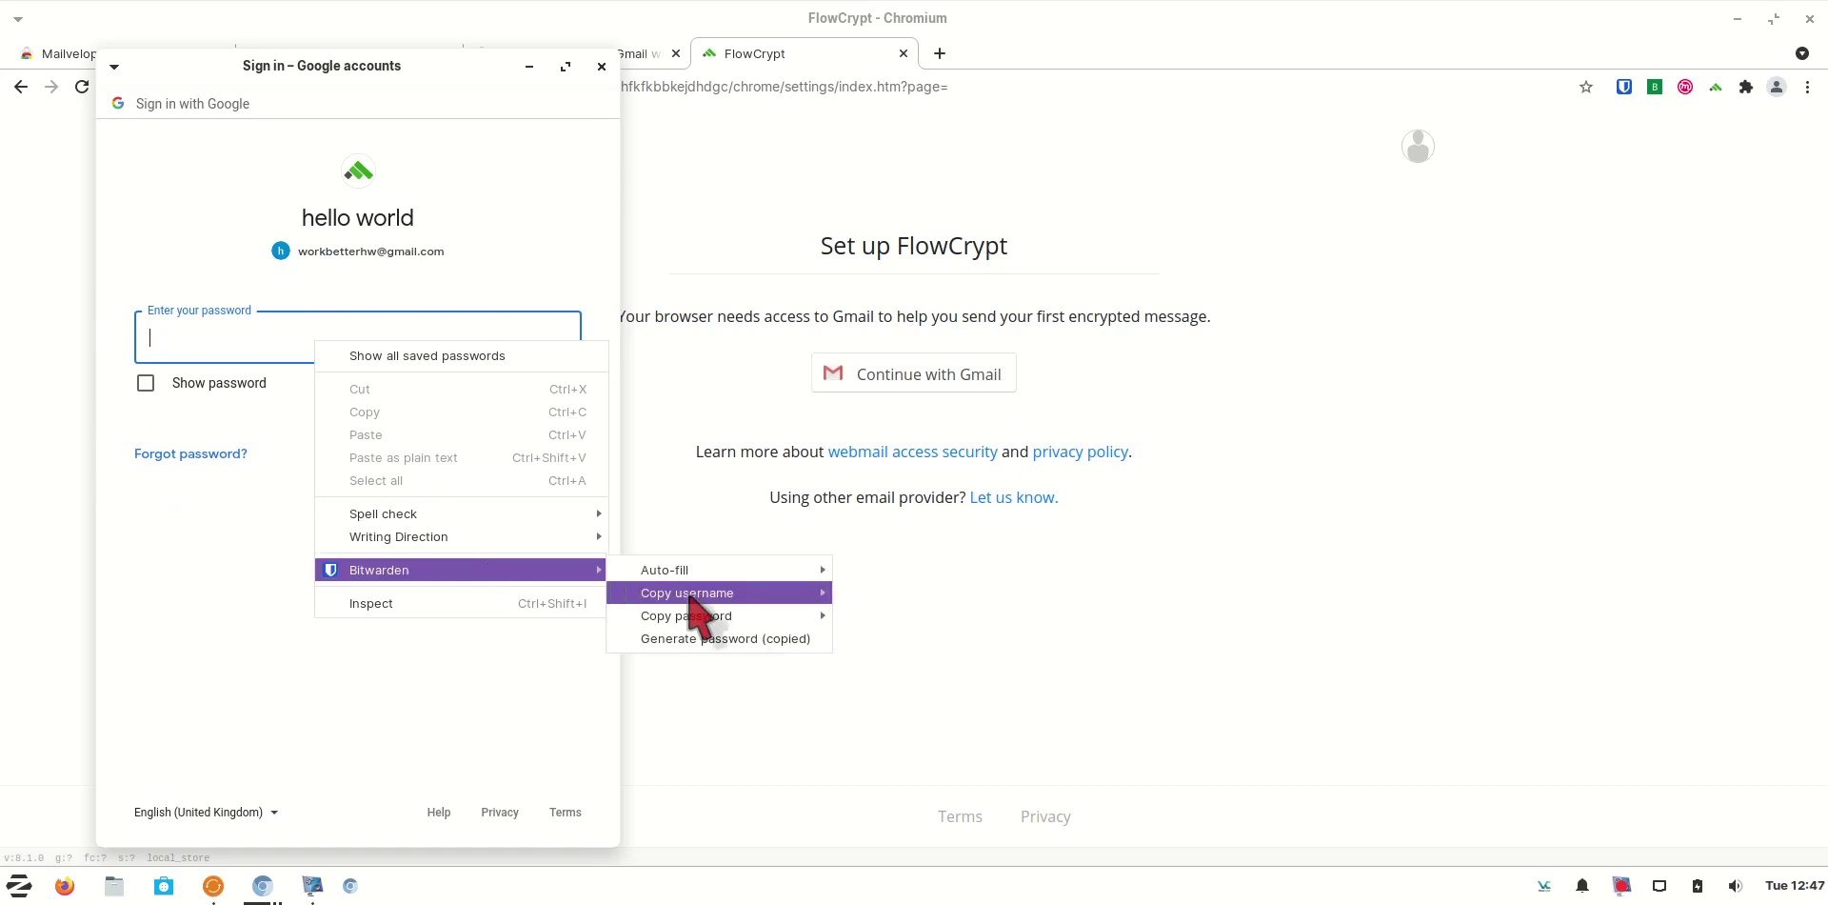
pyautogui.moveTo(762, 617)
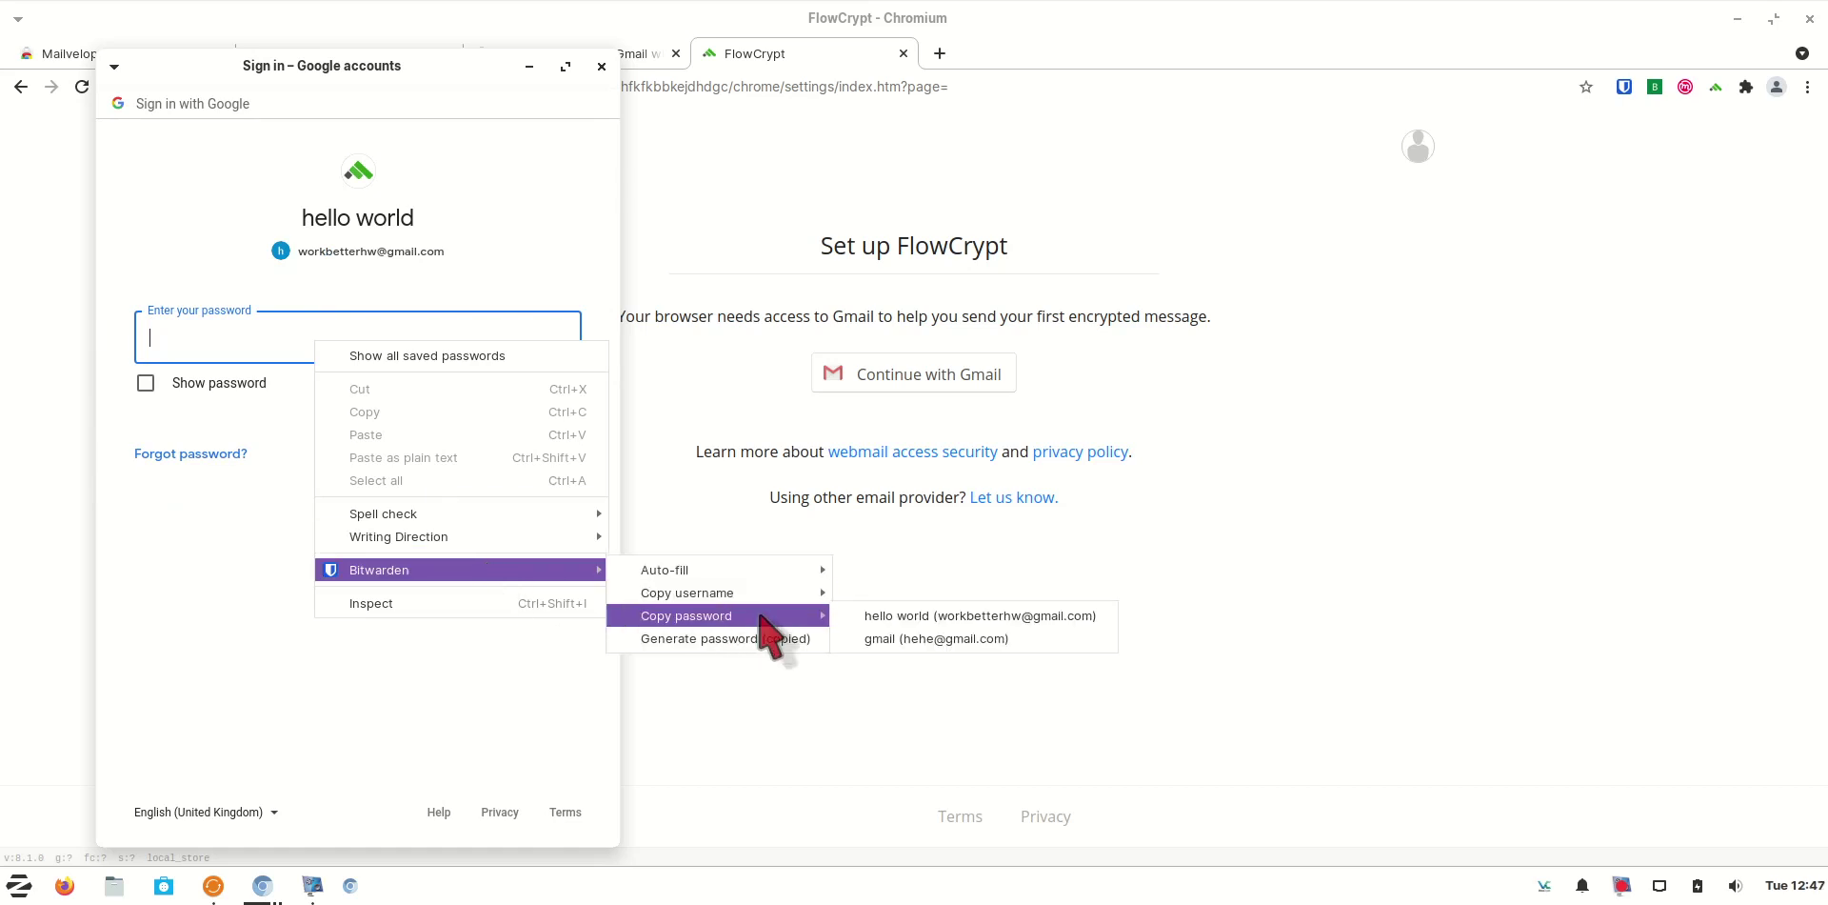
pyautogui.click(875, 617)
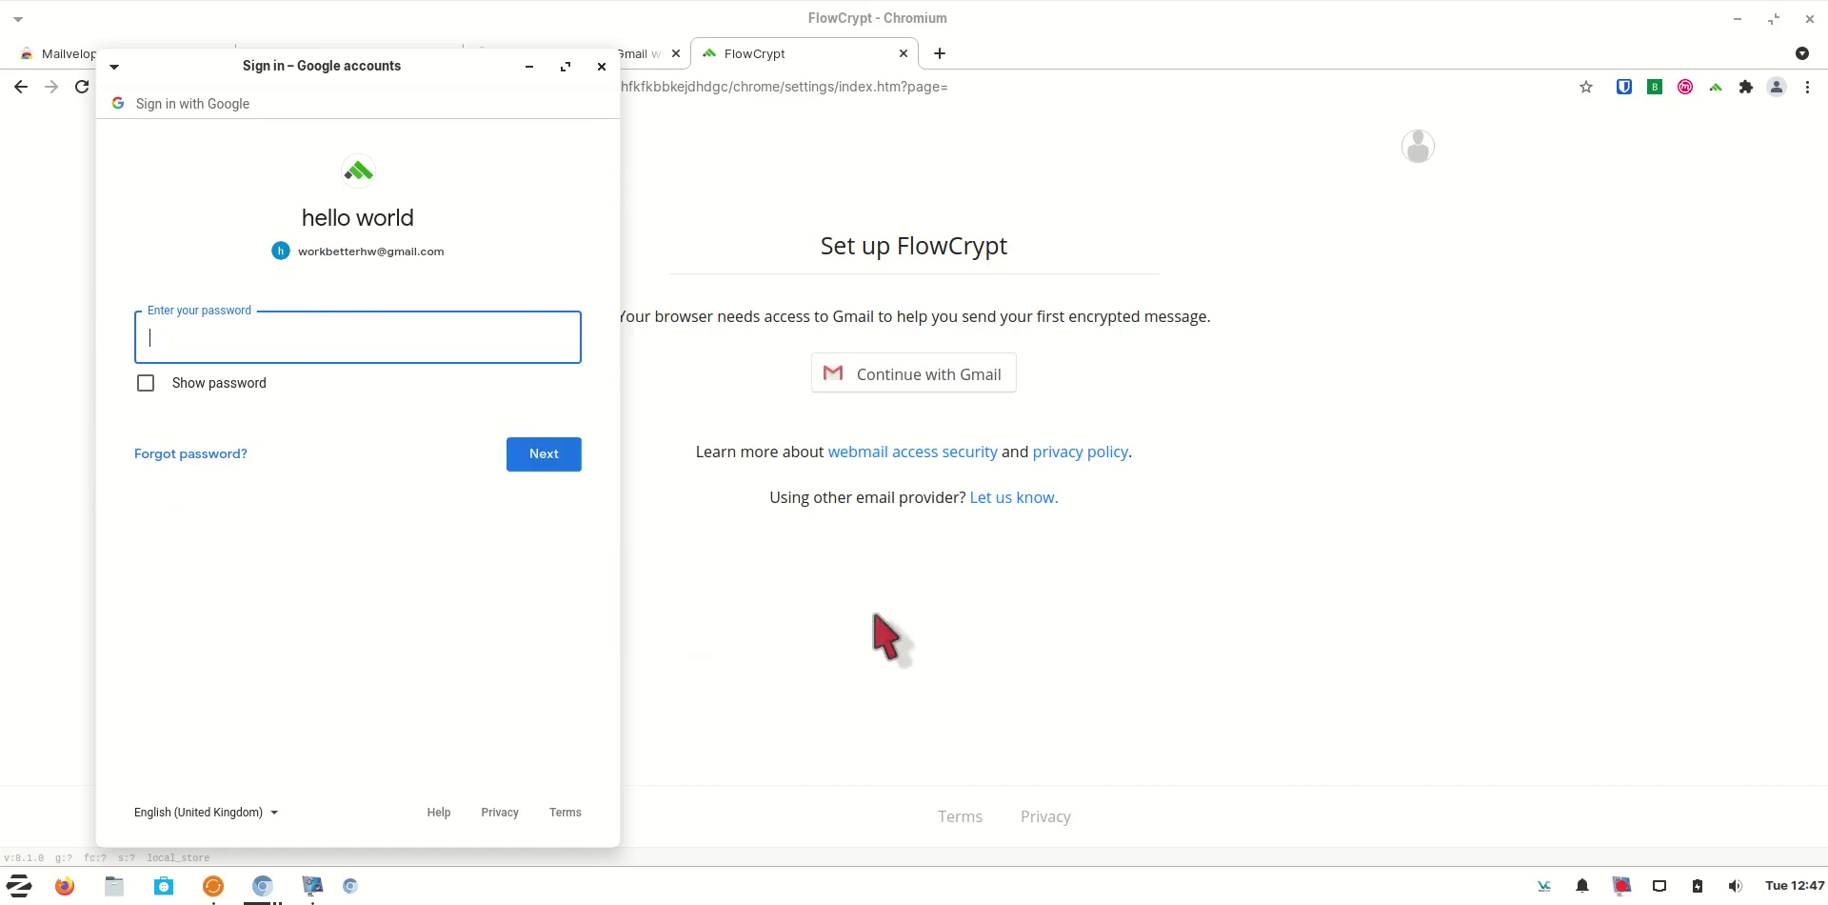
pyautogui.rightClick(406, 341)
pyautogui.click(514, 435)
pyautogui.click(543, 461)
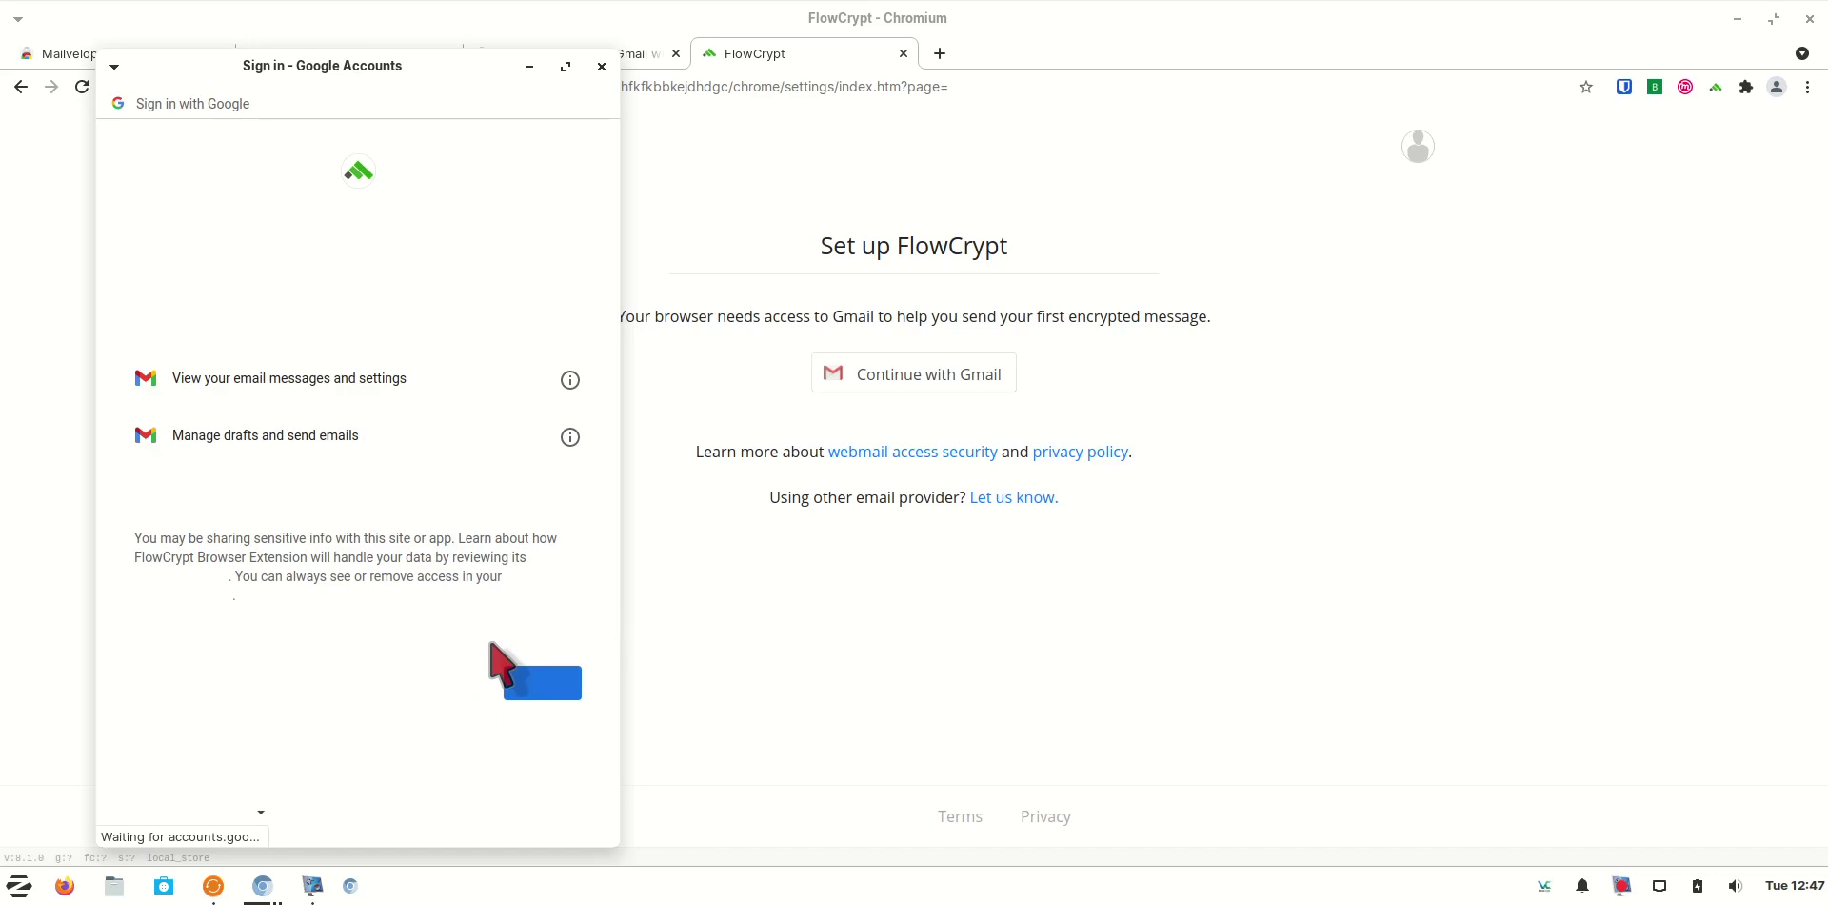
# Allow FlowCrypt access to the Google account and close the extra sign-in window
pyautogui.click(541, 684)
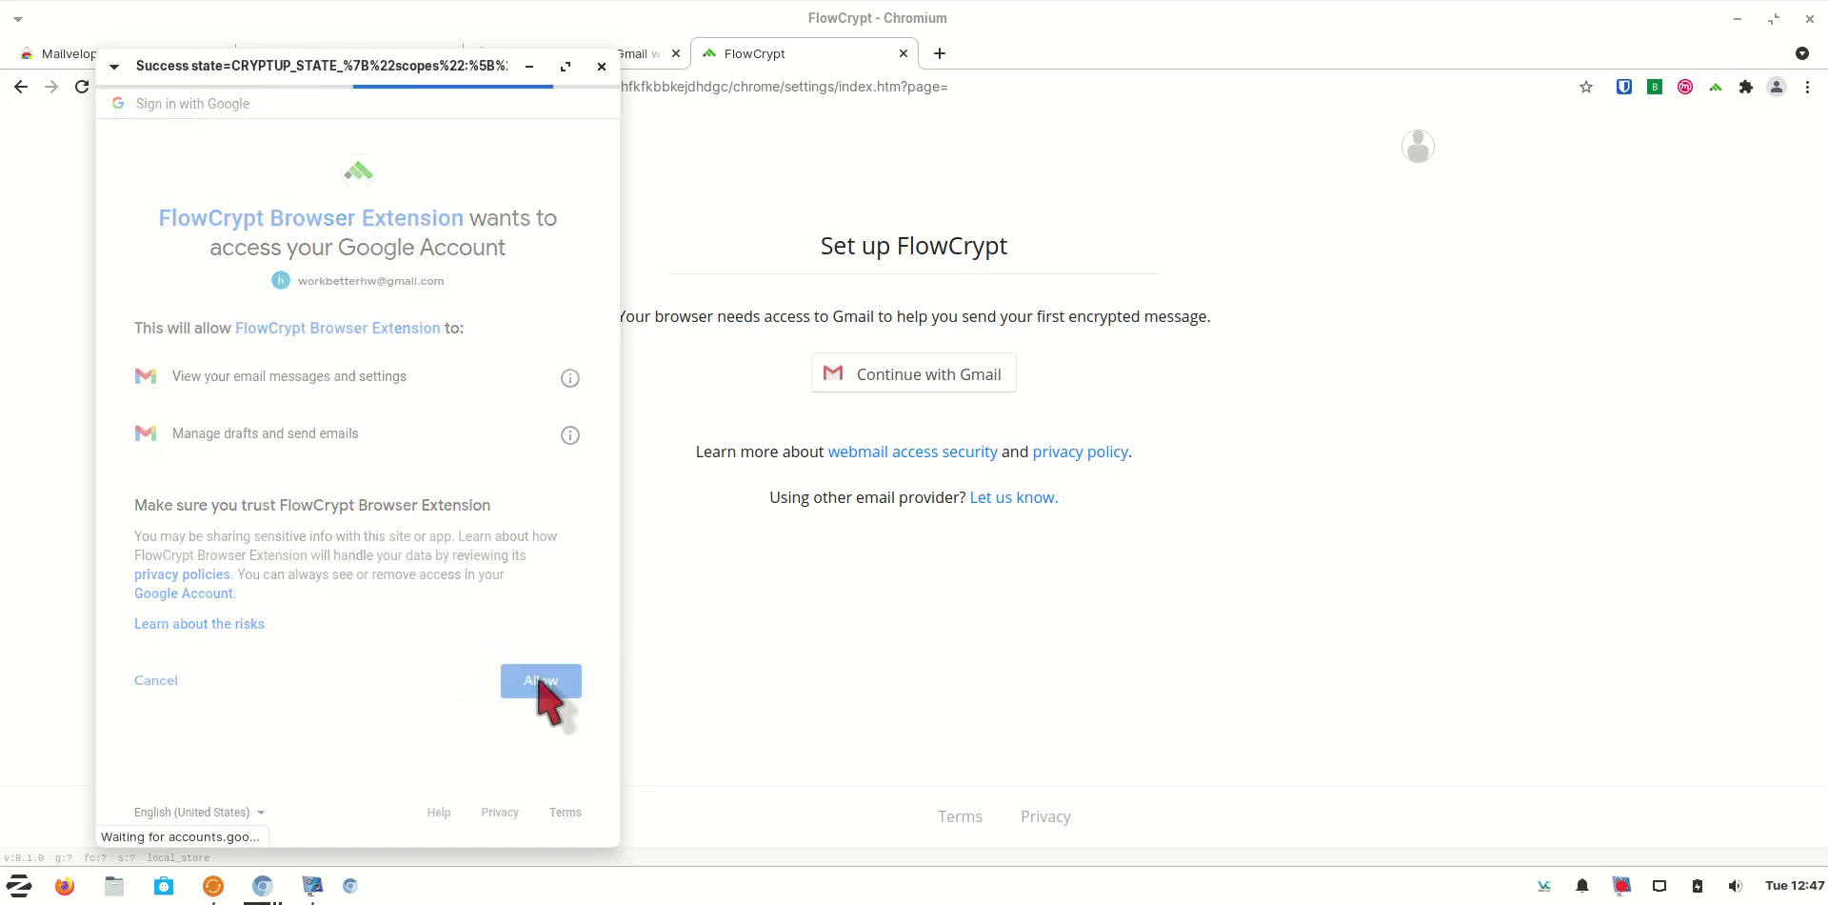
pyautogui.click(907, 385)
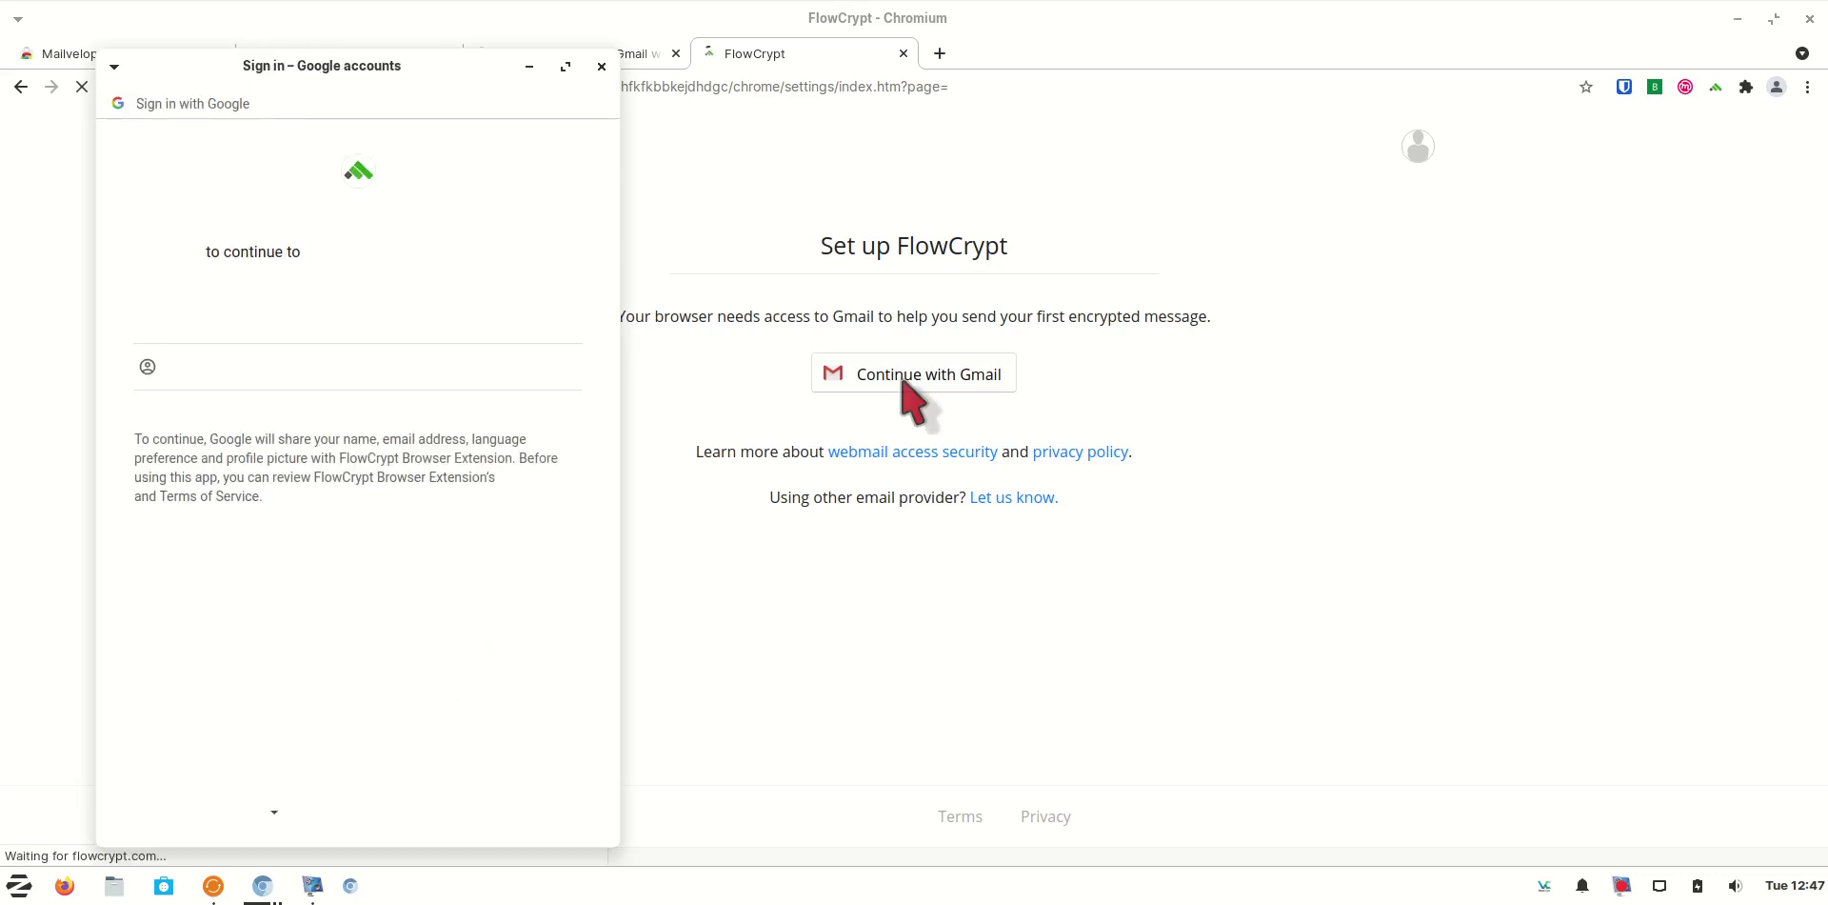
pyautogui.click(603, 67)
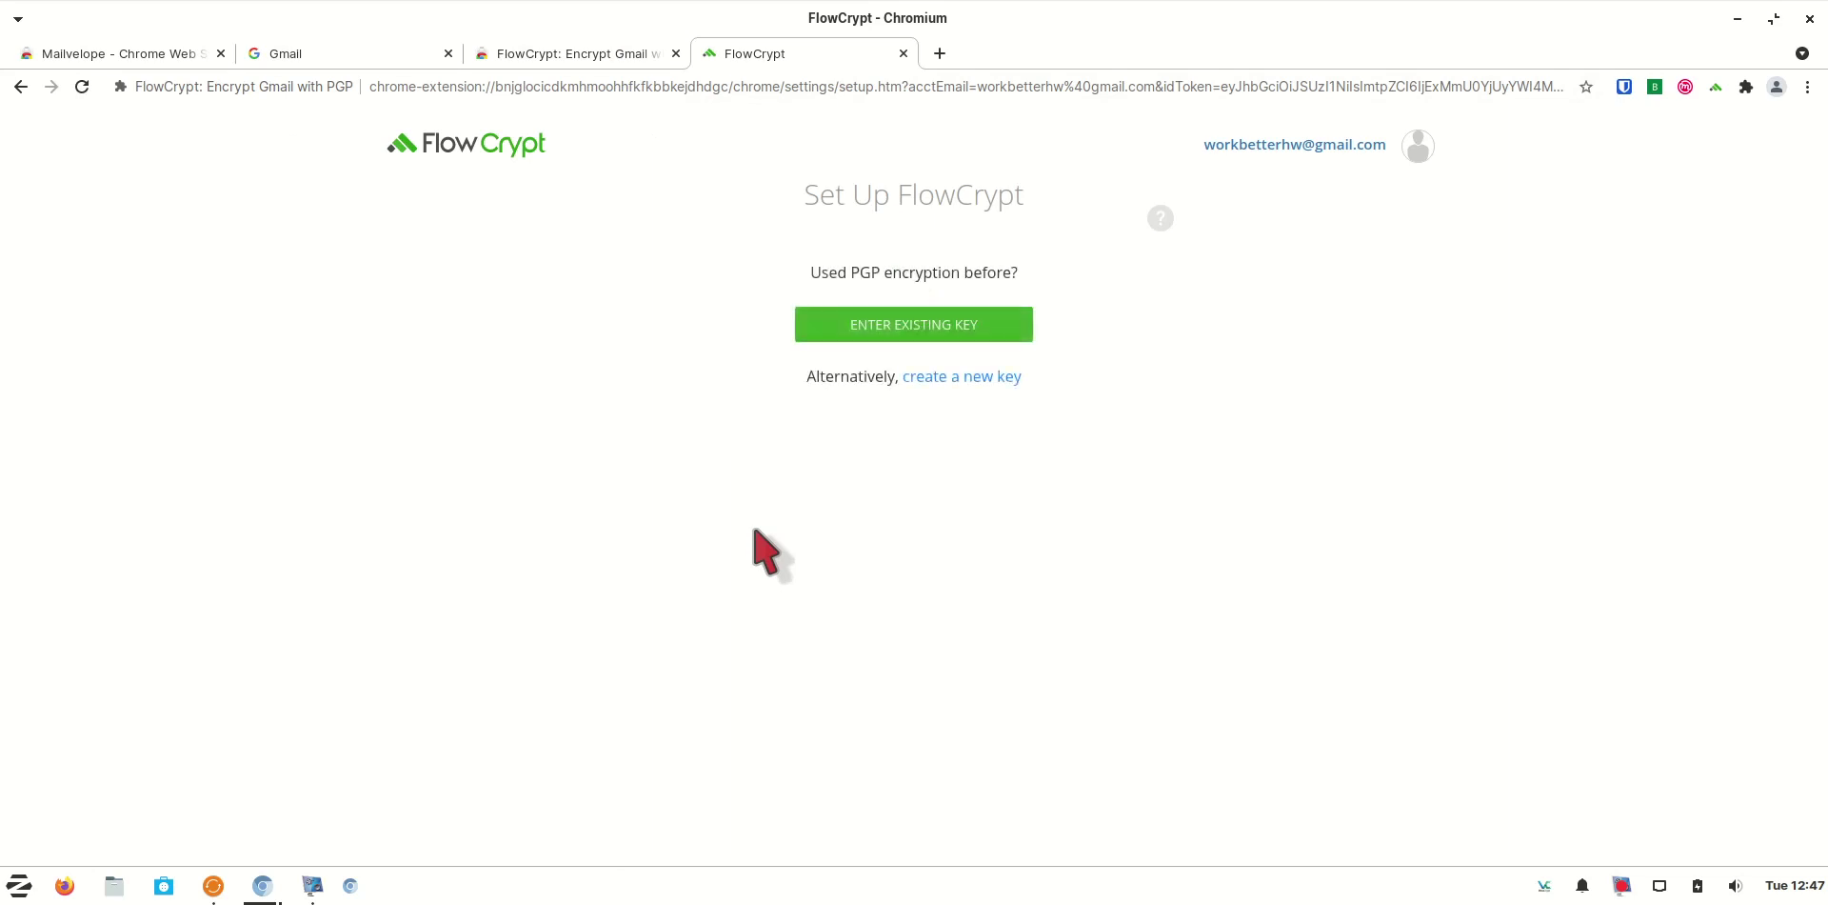
# Choose to import an existing key and load the helloworld_priv (1).asc file
pyautogui.click(972, 336)
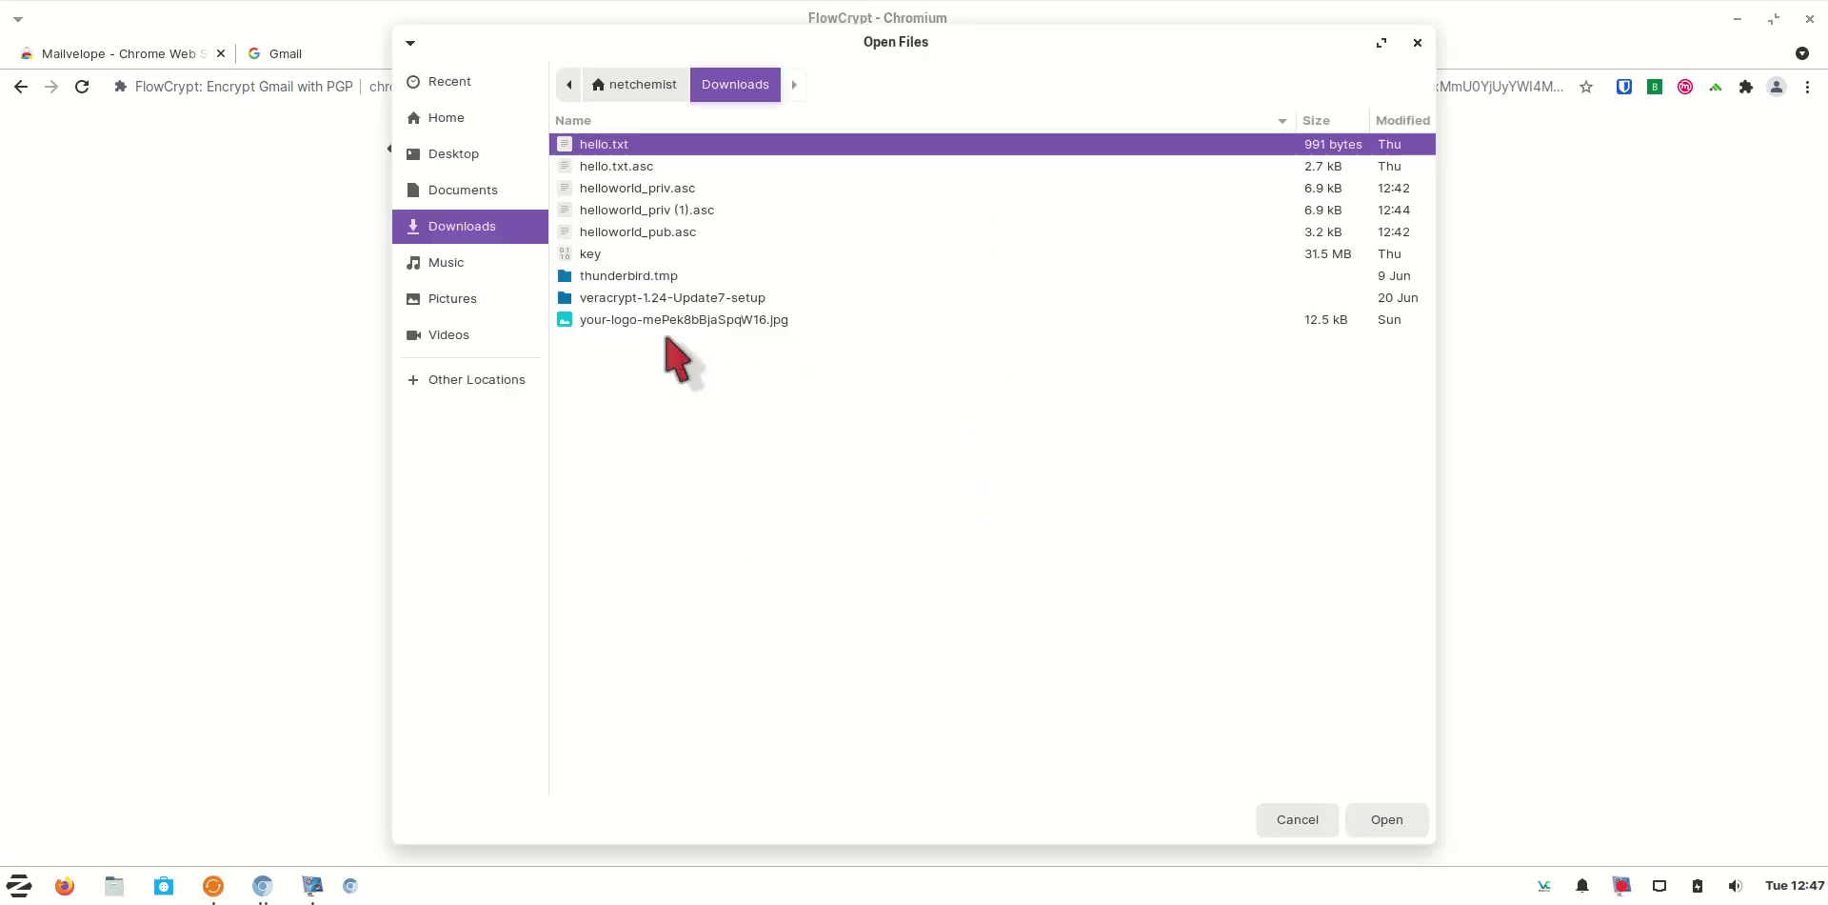
pyautogui.click(706, 210)
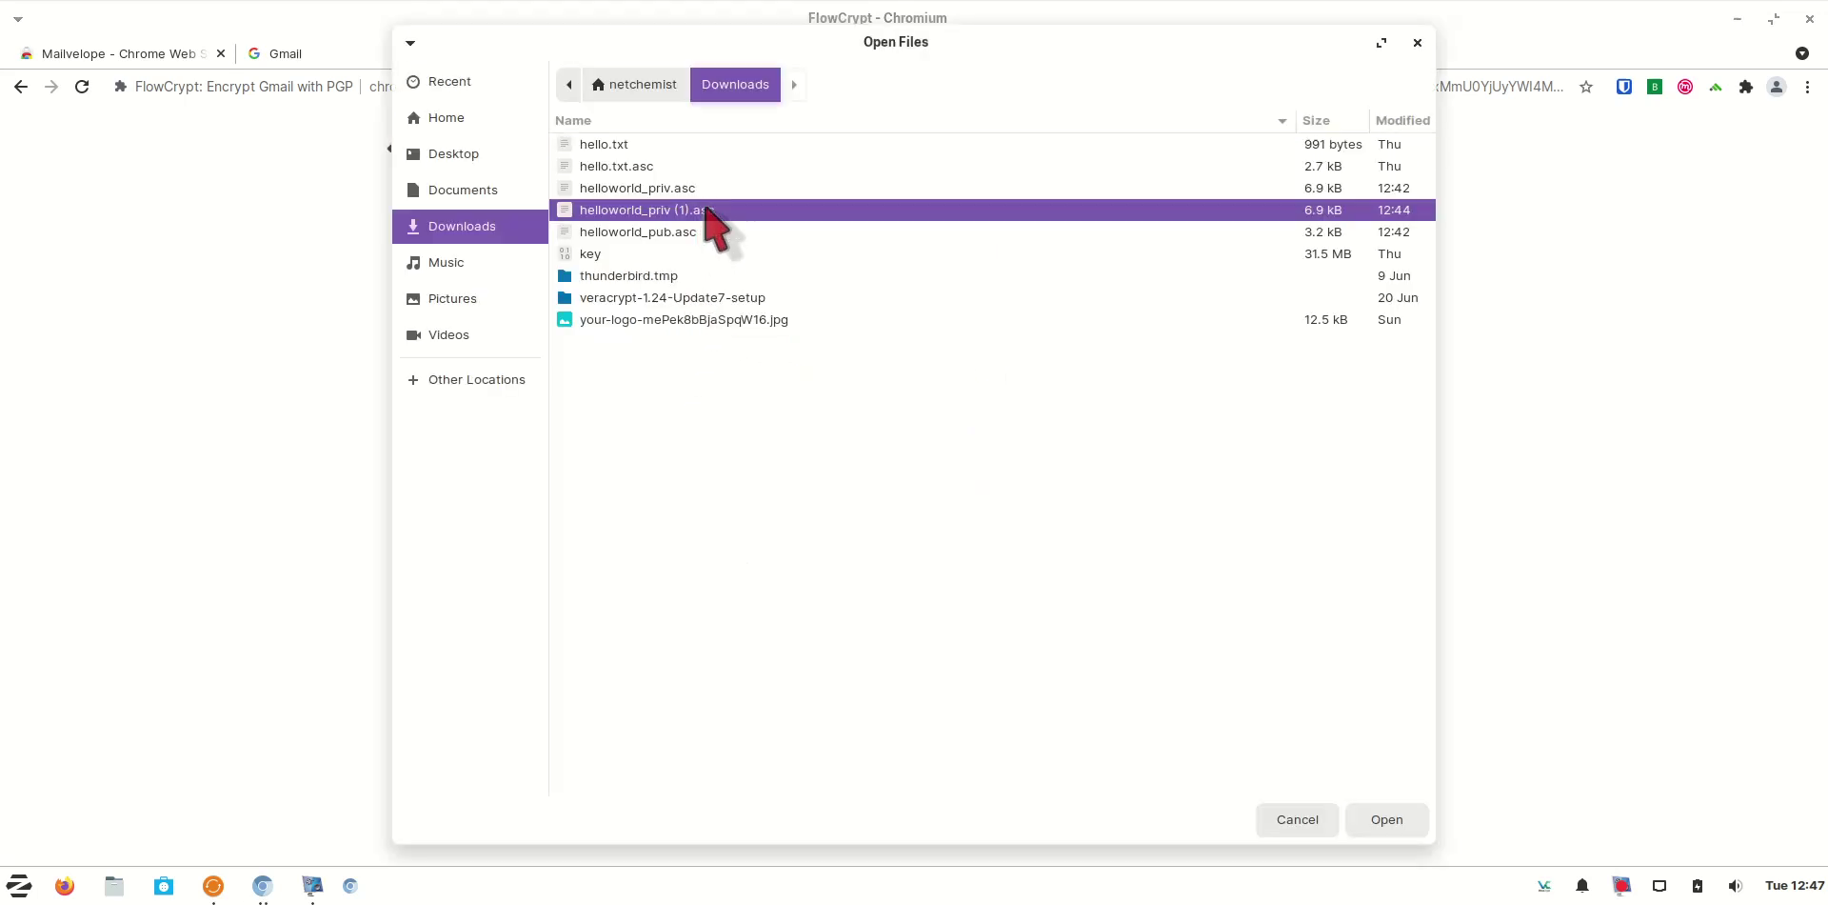
pyautogui.click(1390, 826)
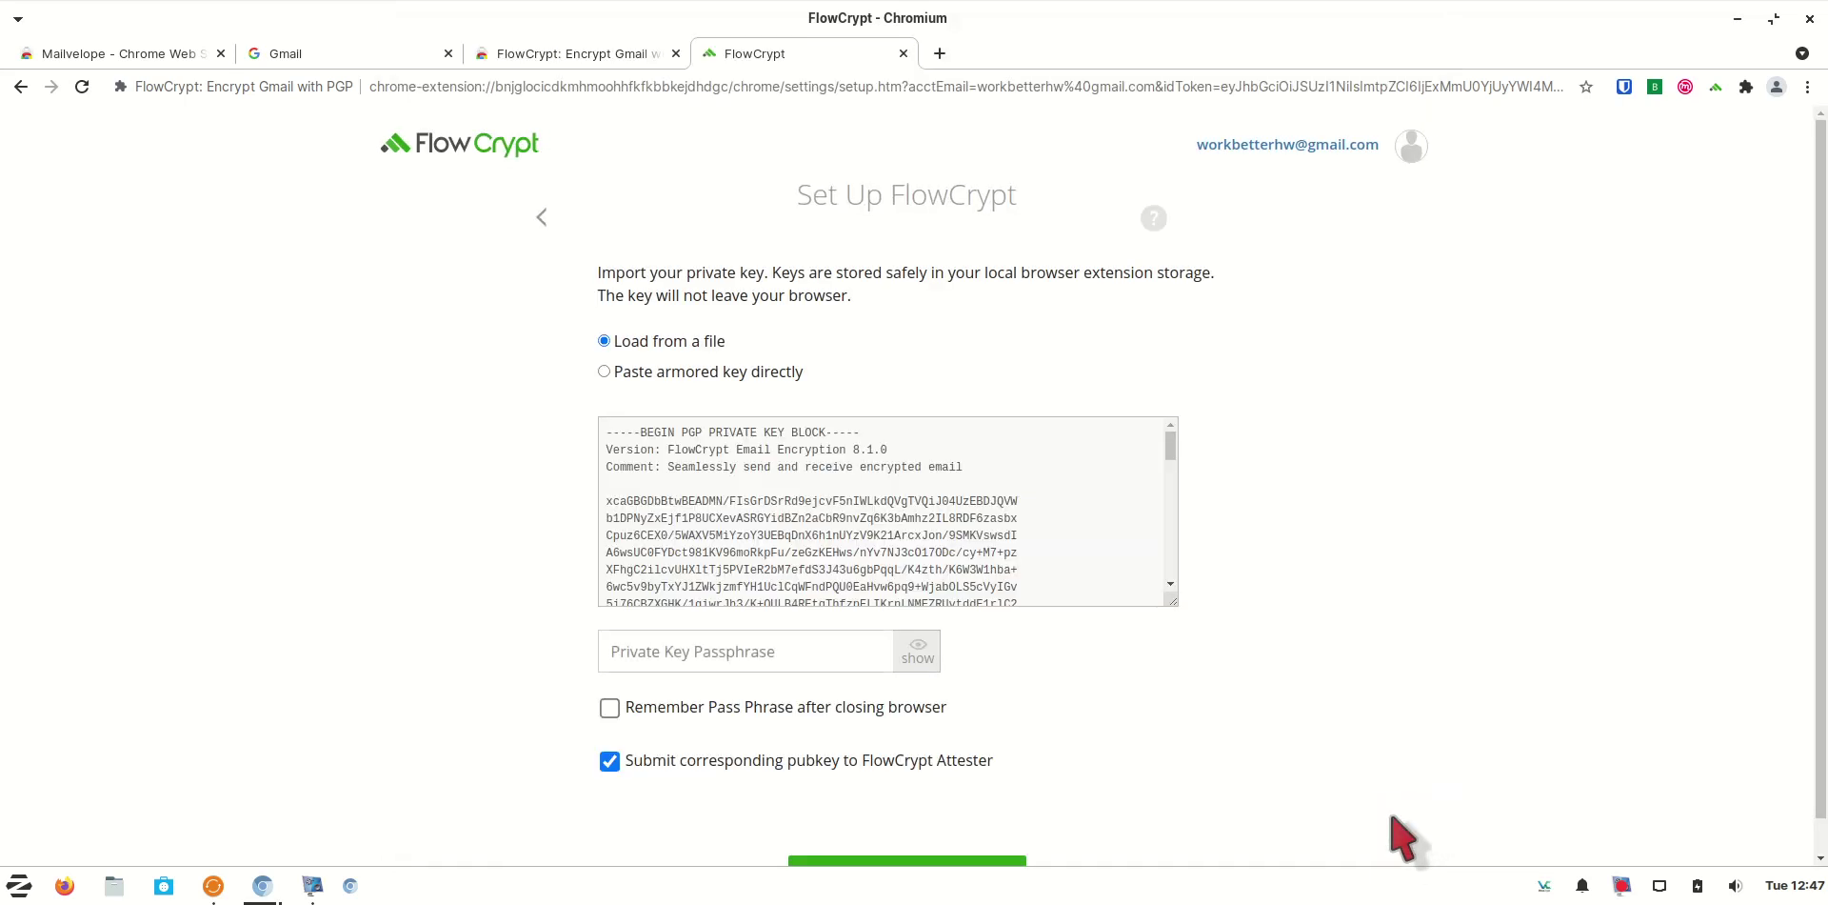
pyautogui.click(1625, 87)
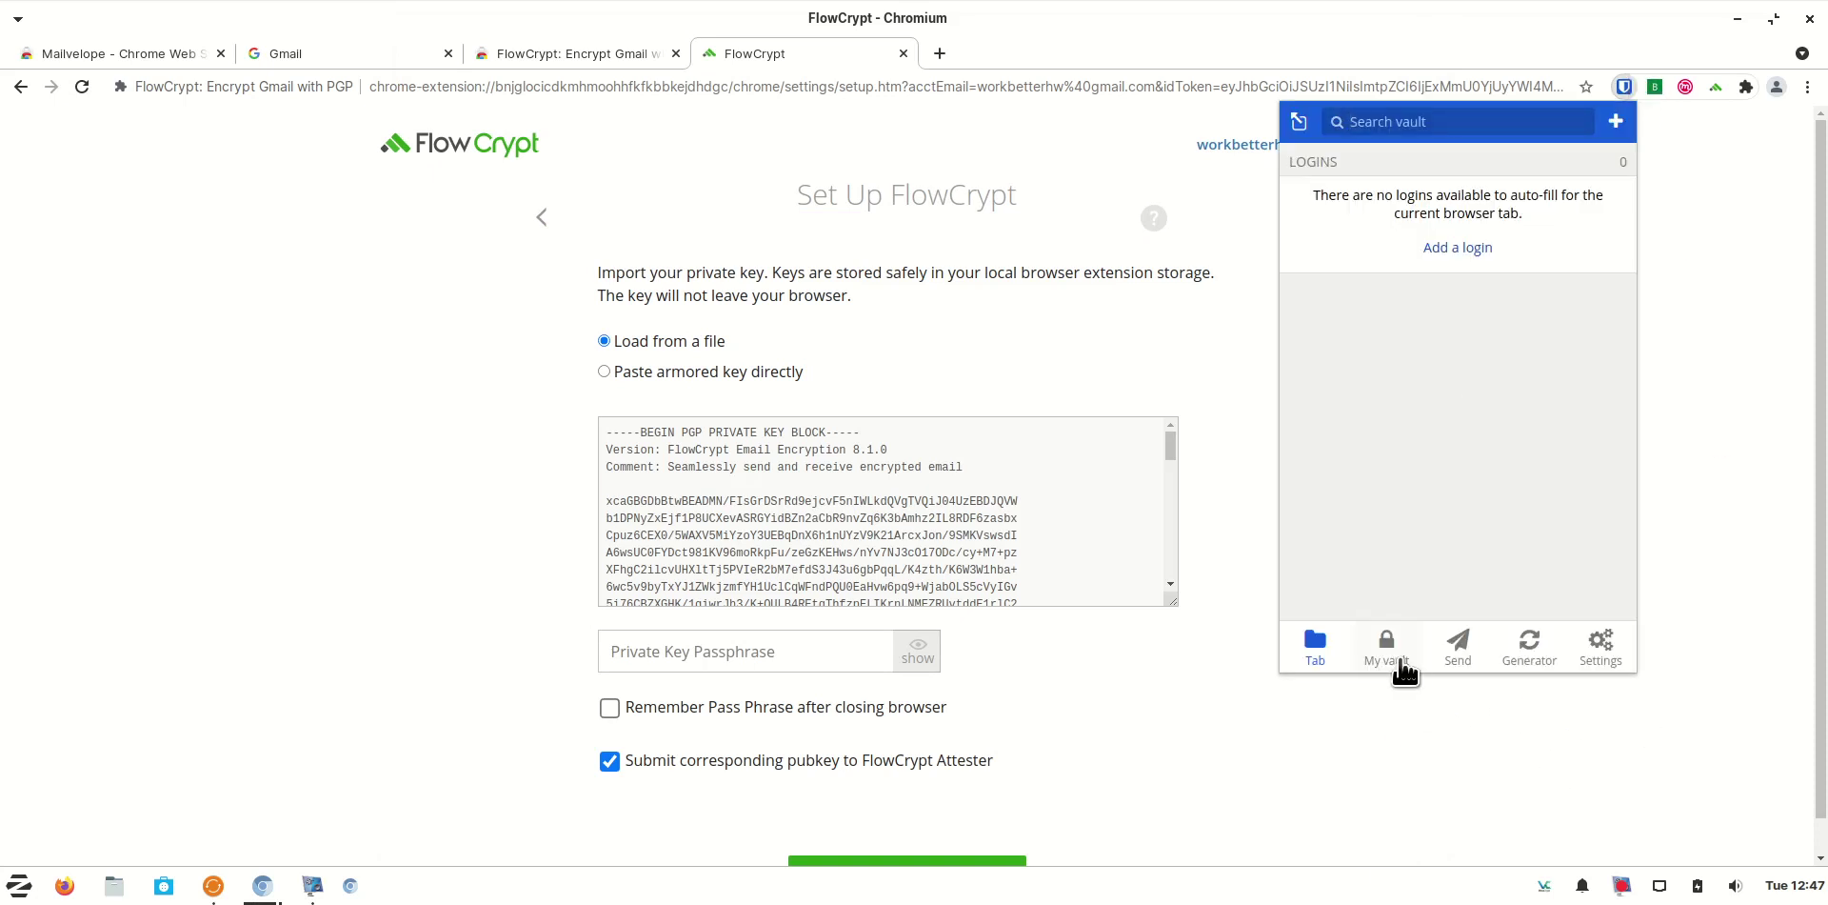
pyautogui.click(1387, 645)
pyautogui.click(1457, 419)
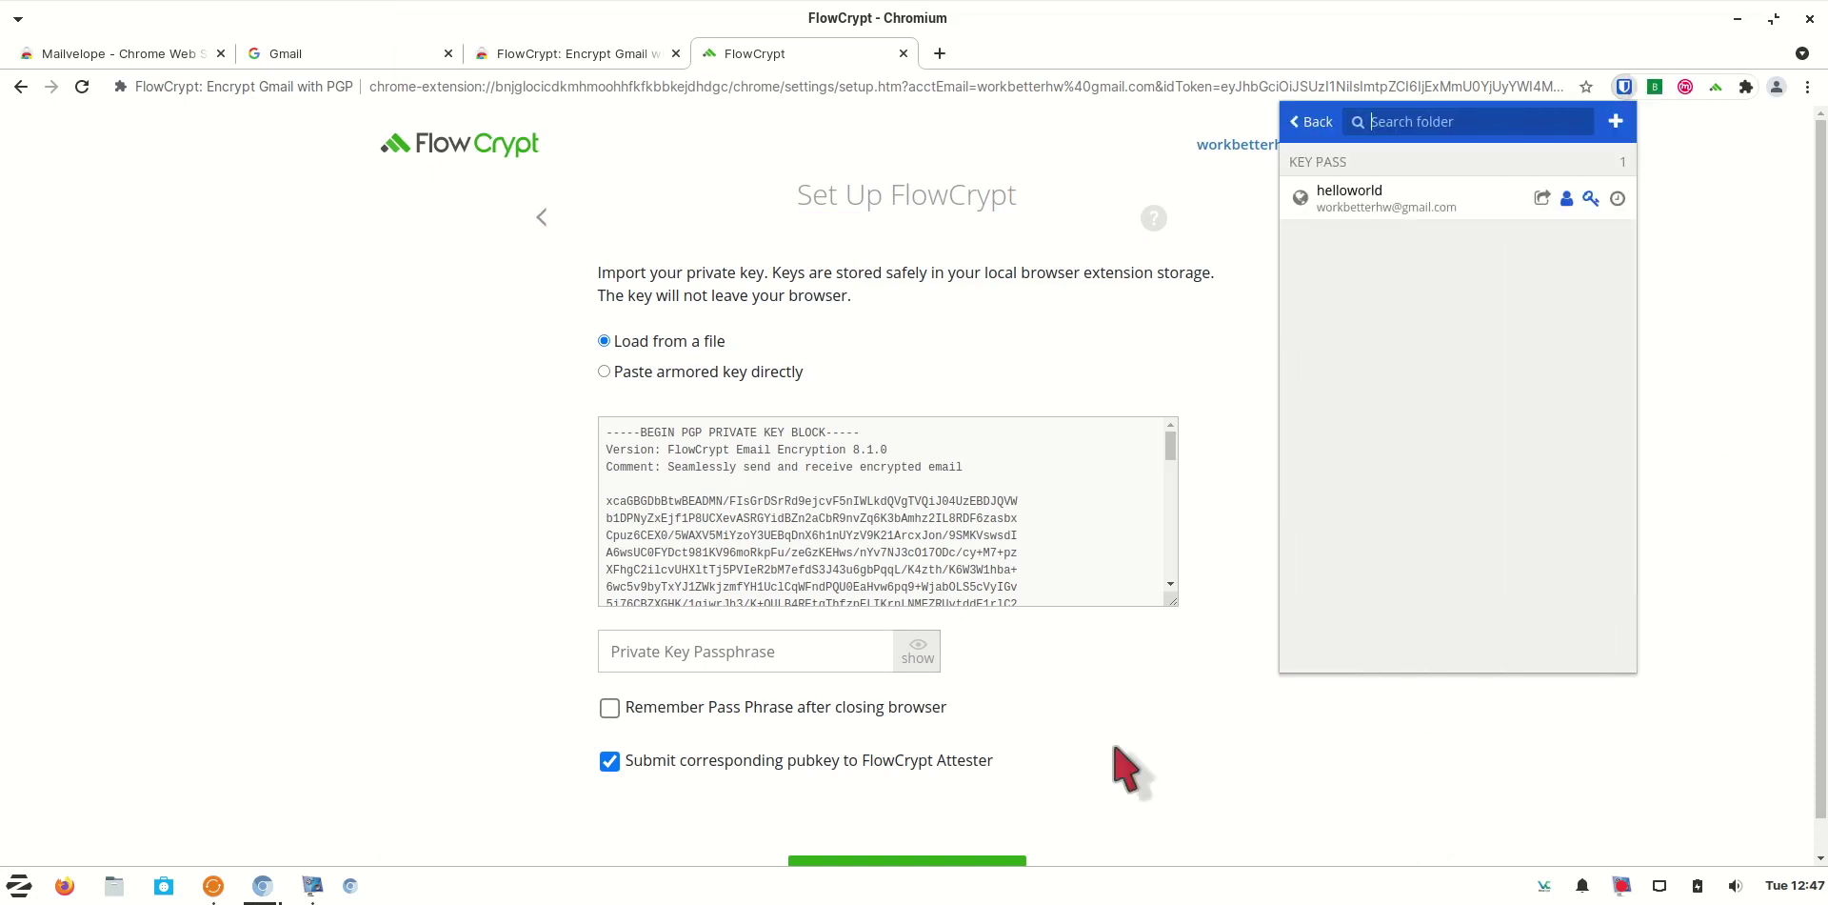
pyautogui.click(1591, 198)
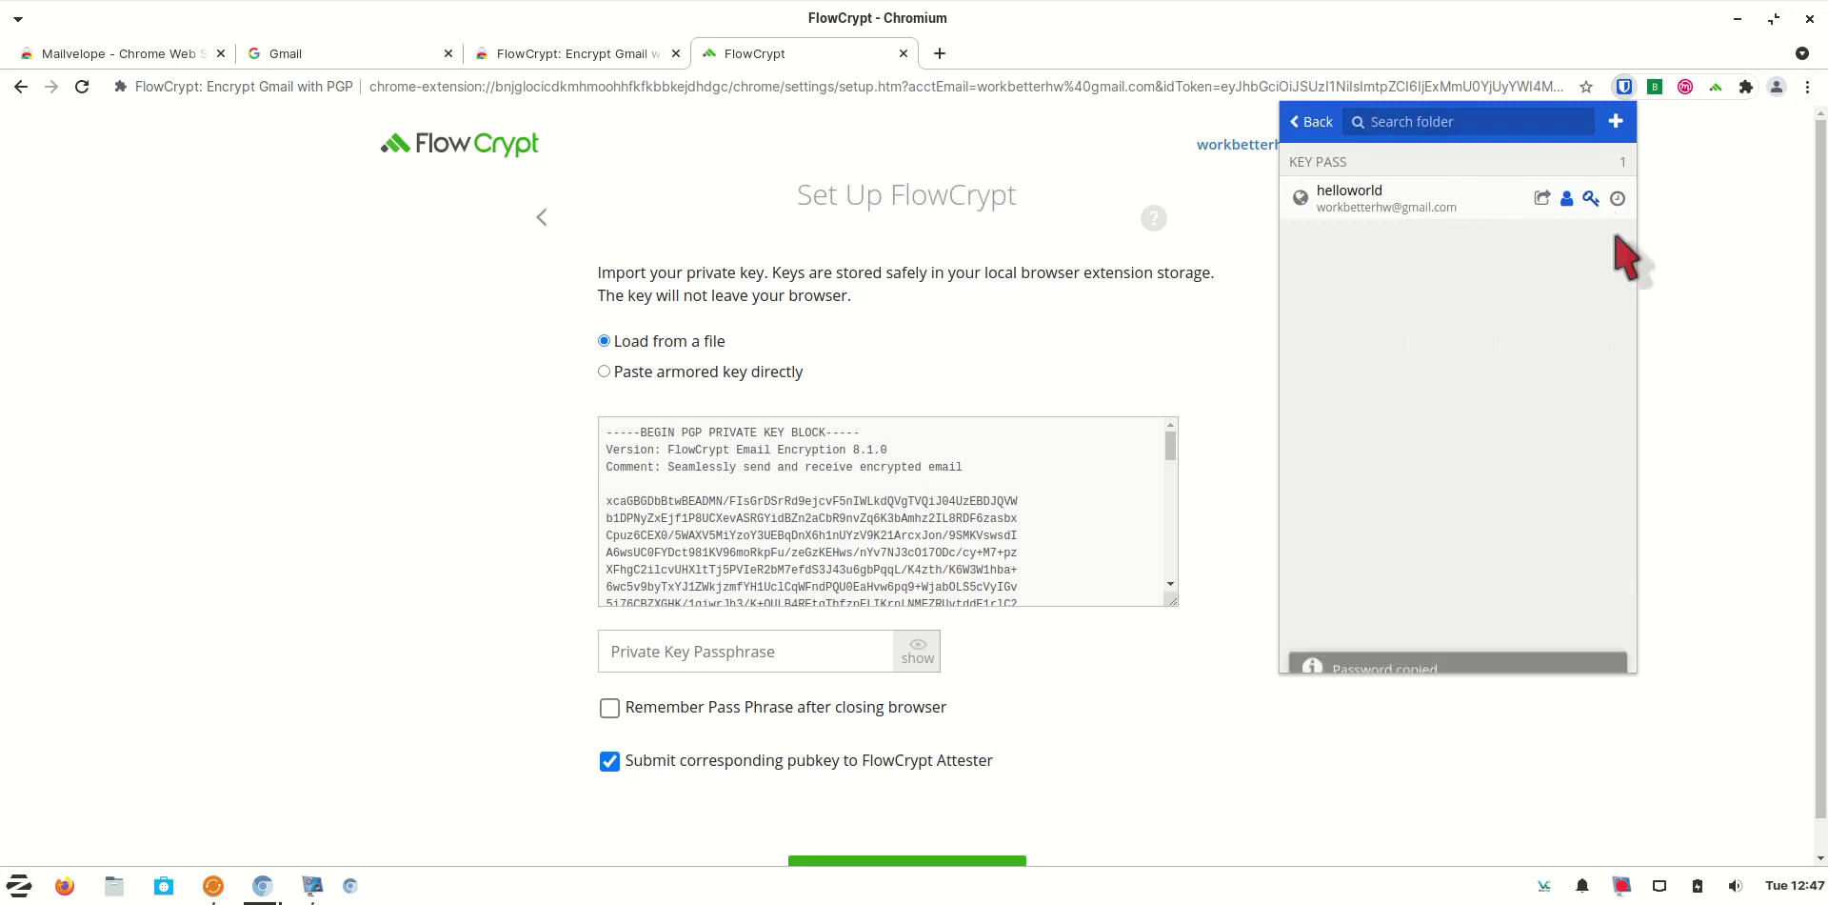
pyautogui.rightClick(775, 651)
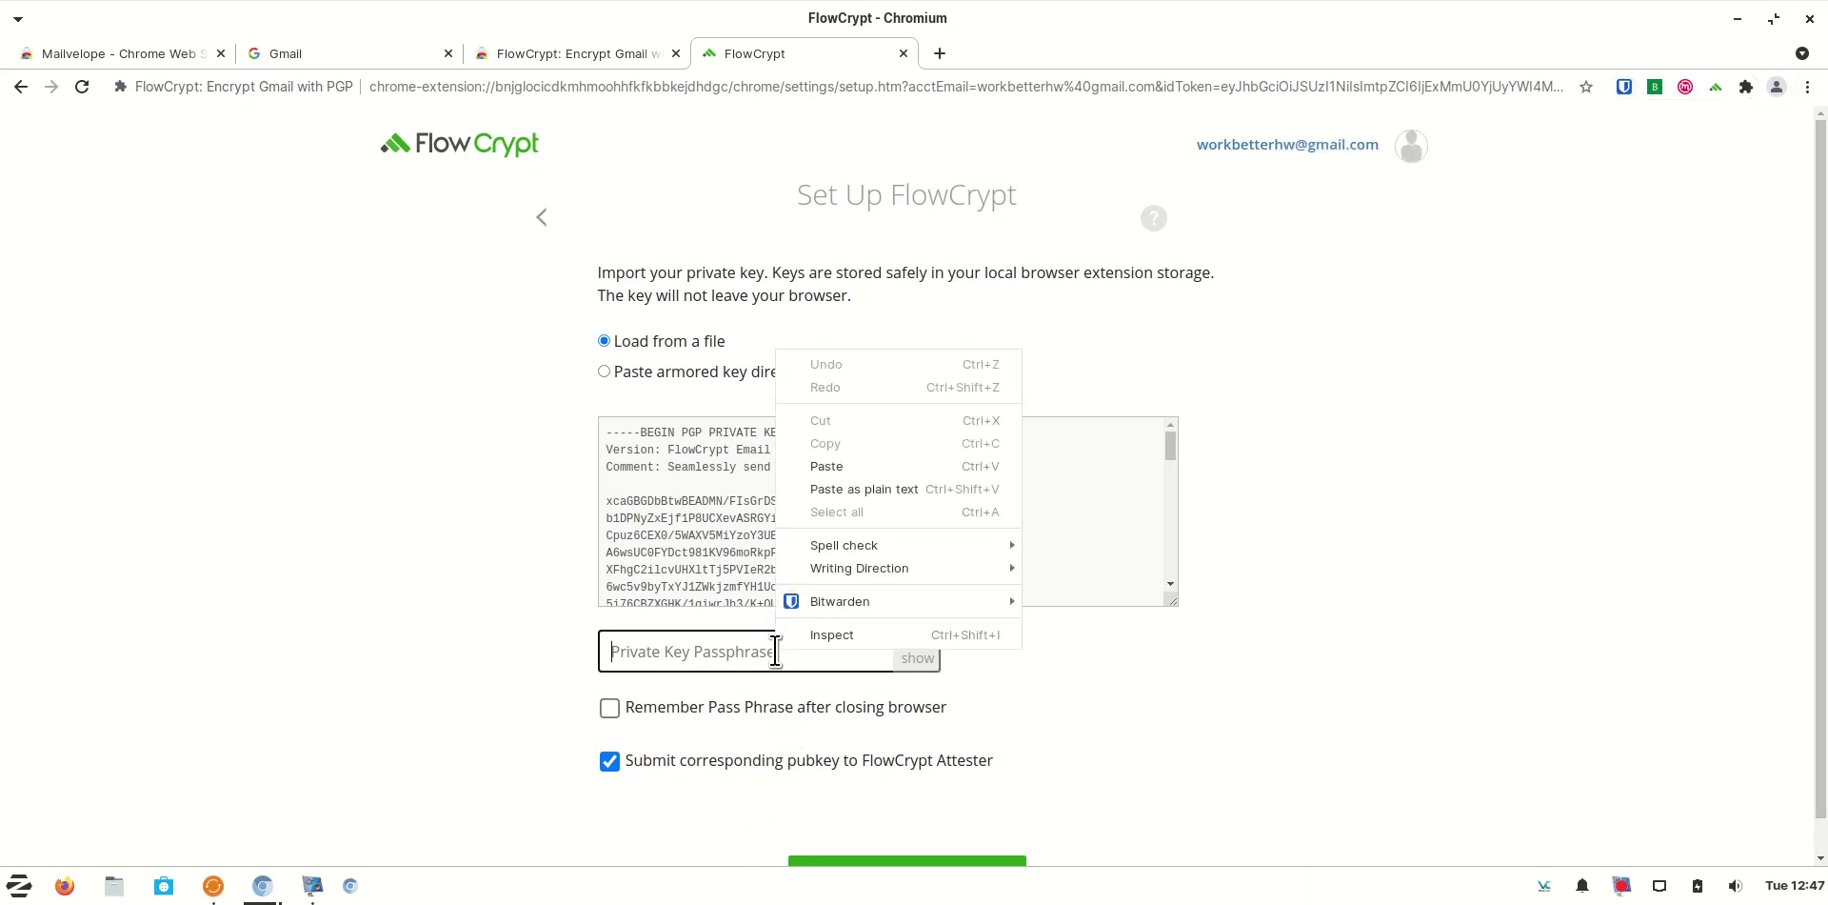
pyautogui.click(869, 466)
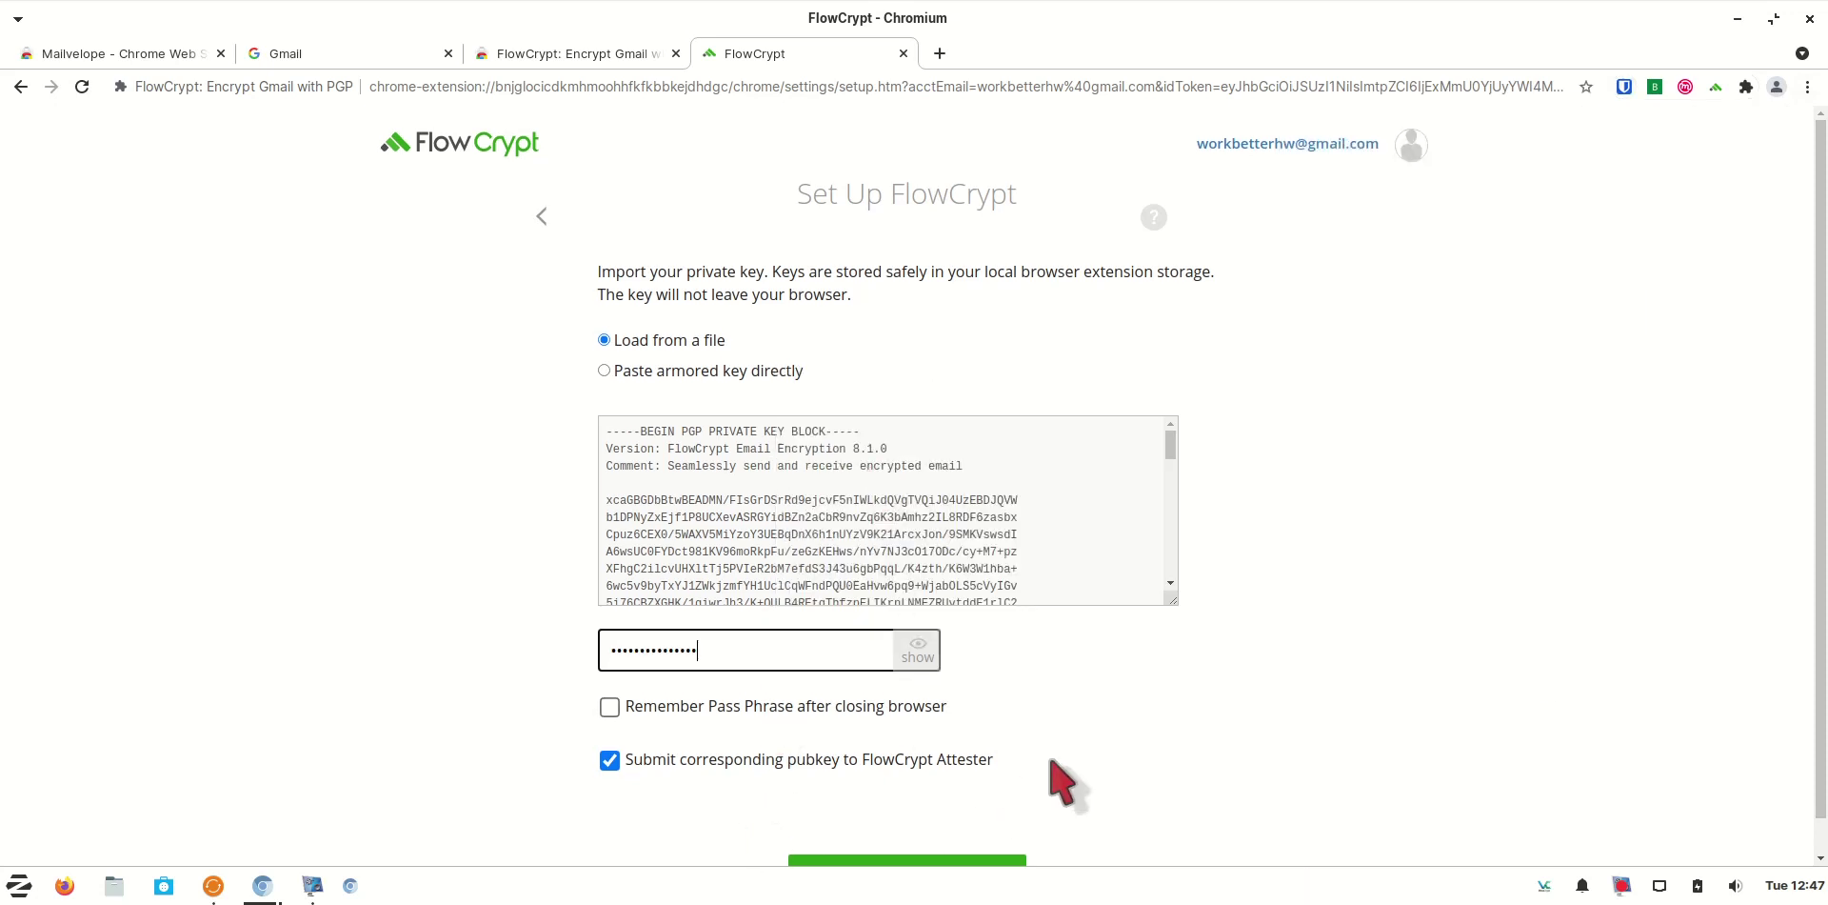
pyautogui.scroll(-1, 1059, 783)
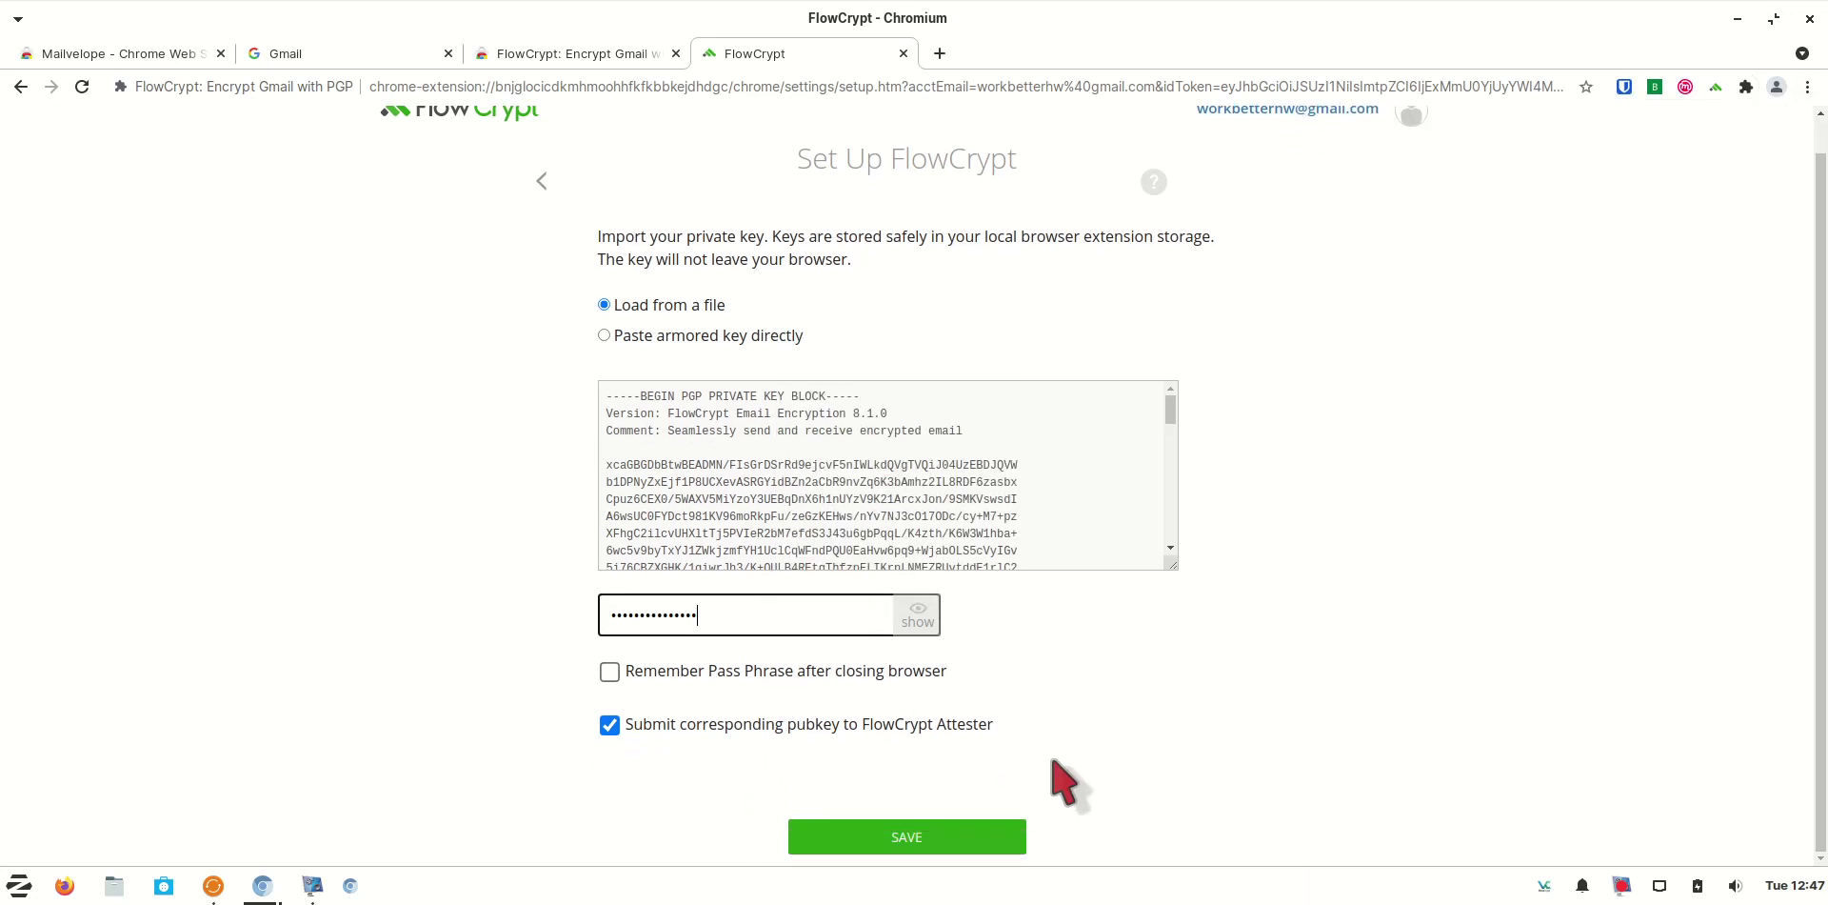
pyautogui.click(986, 851)
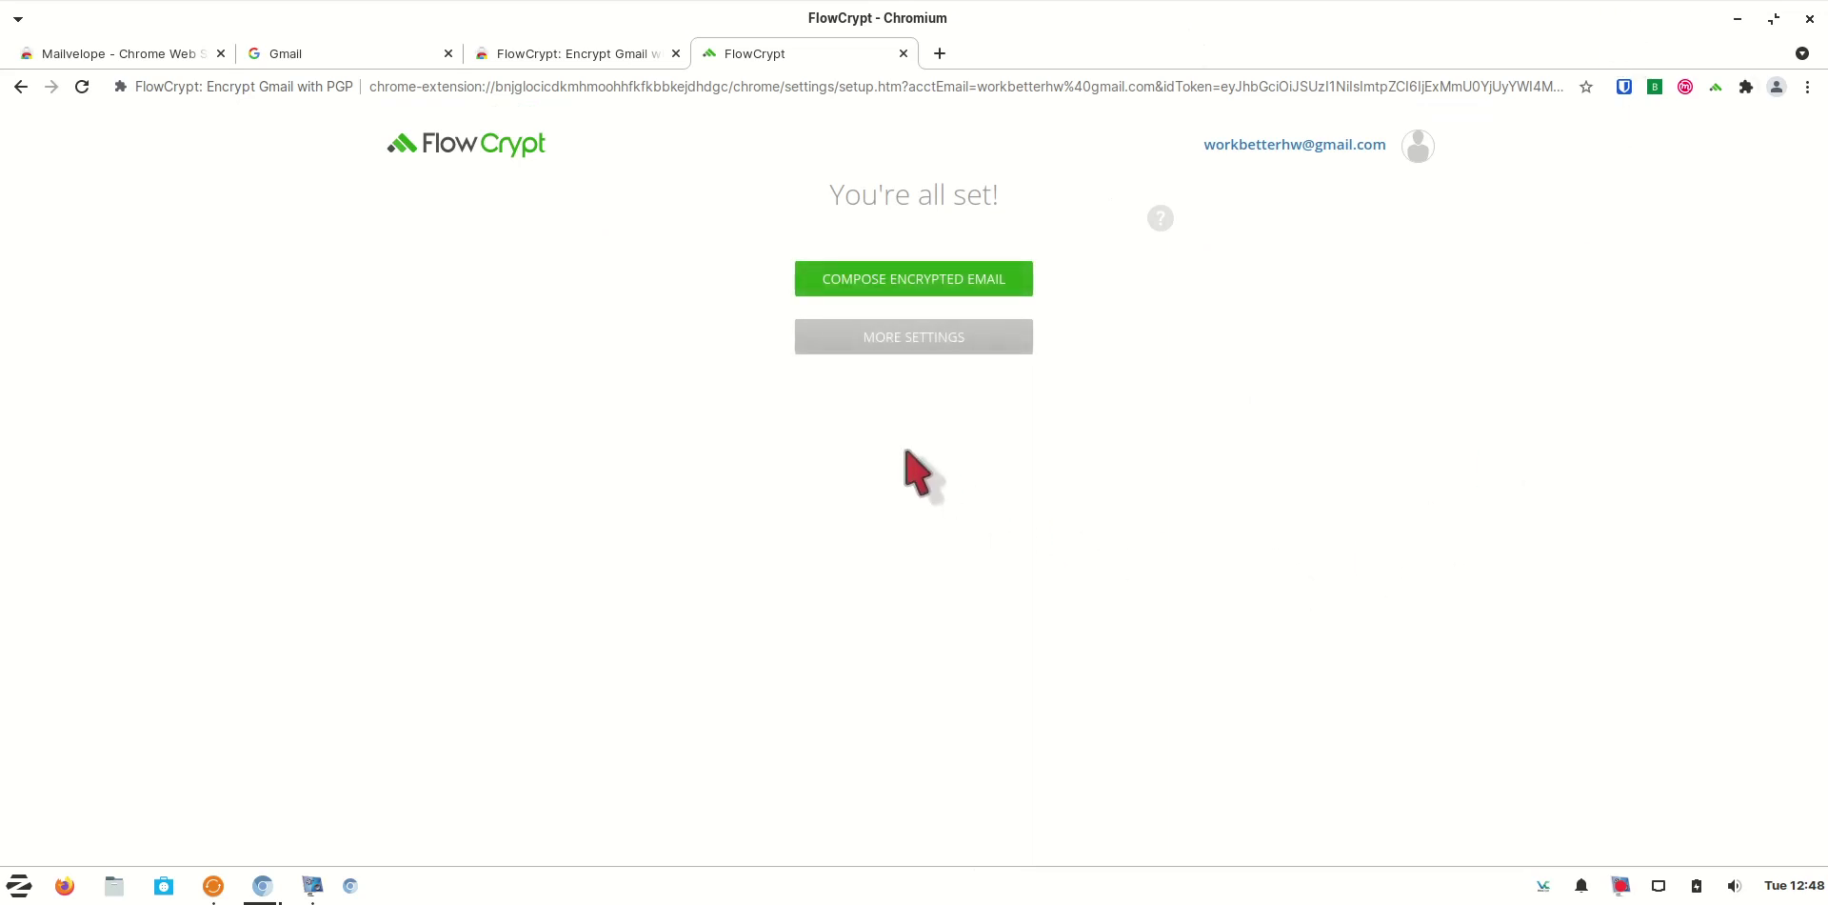
# Start an encrypted email, then close the FlowCrypt Web Store and duplicate Gmail tabs
pyautogui.click(962, 283)
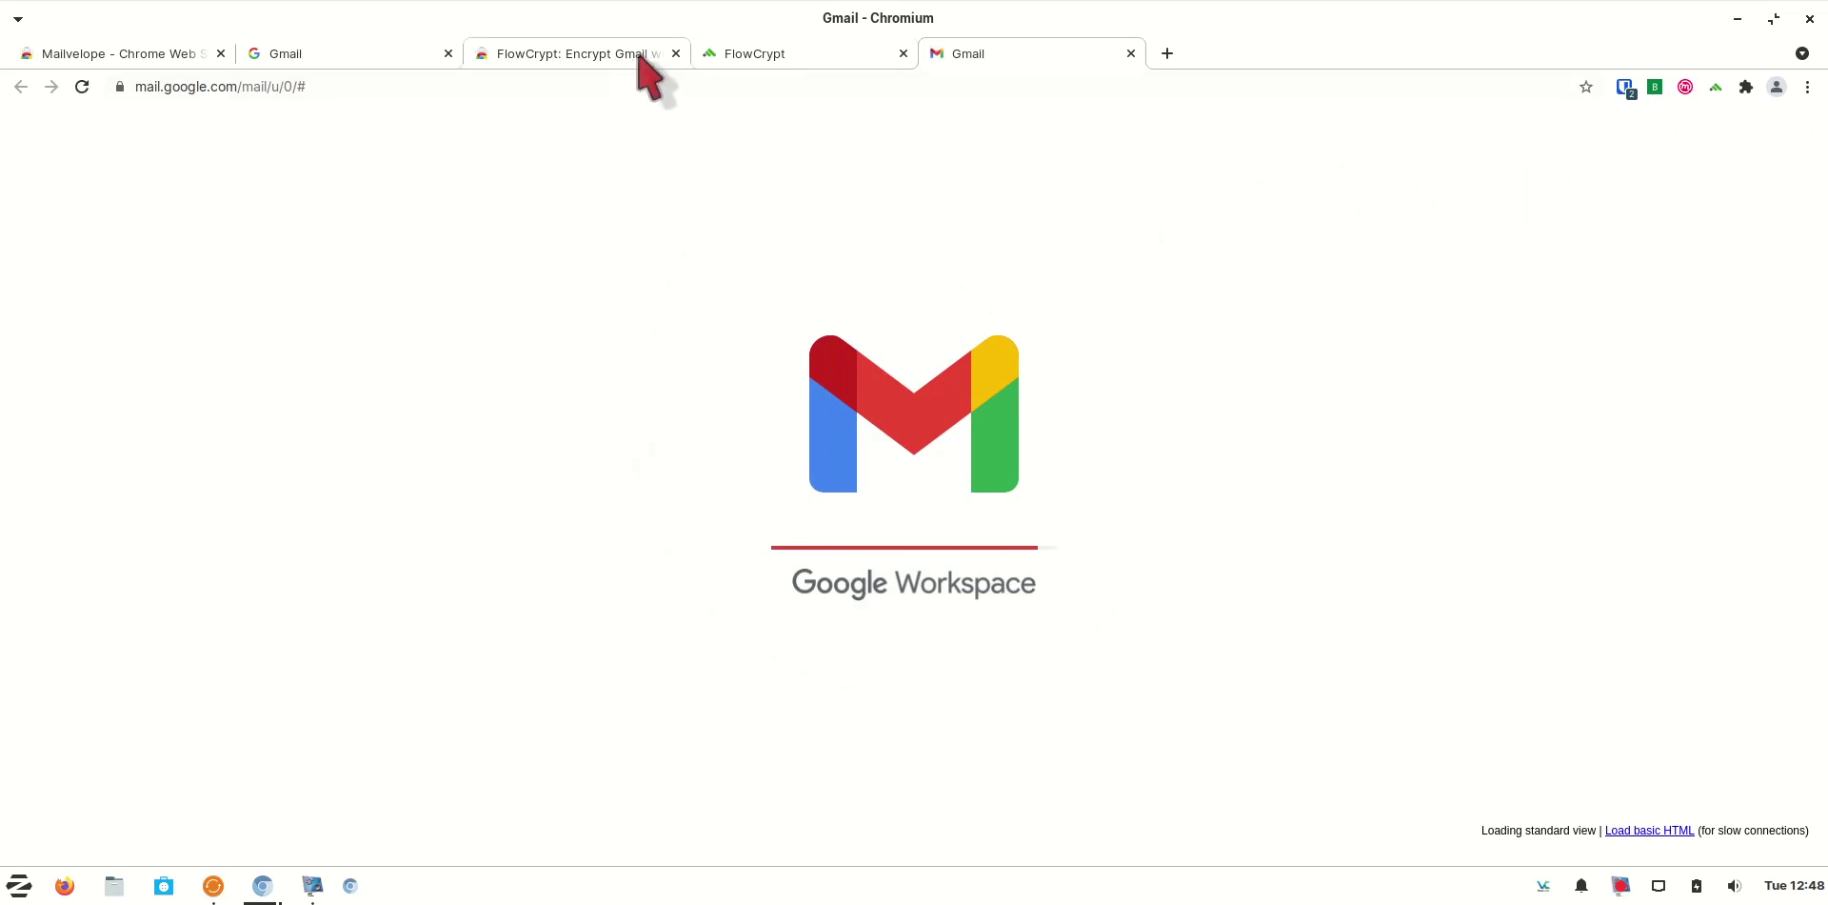
pyautogui.click(676, 54)
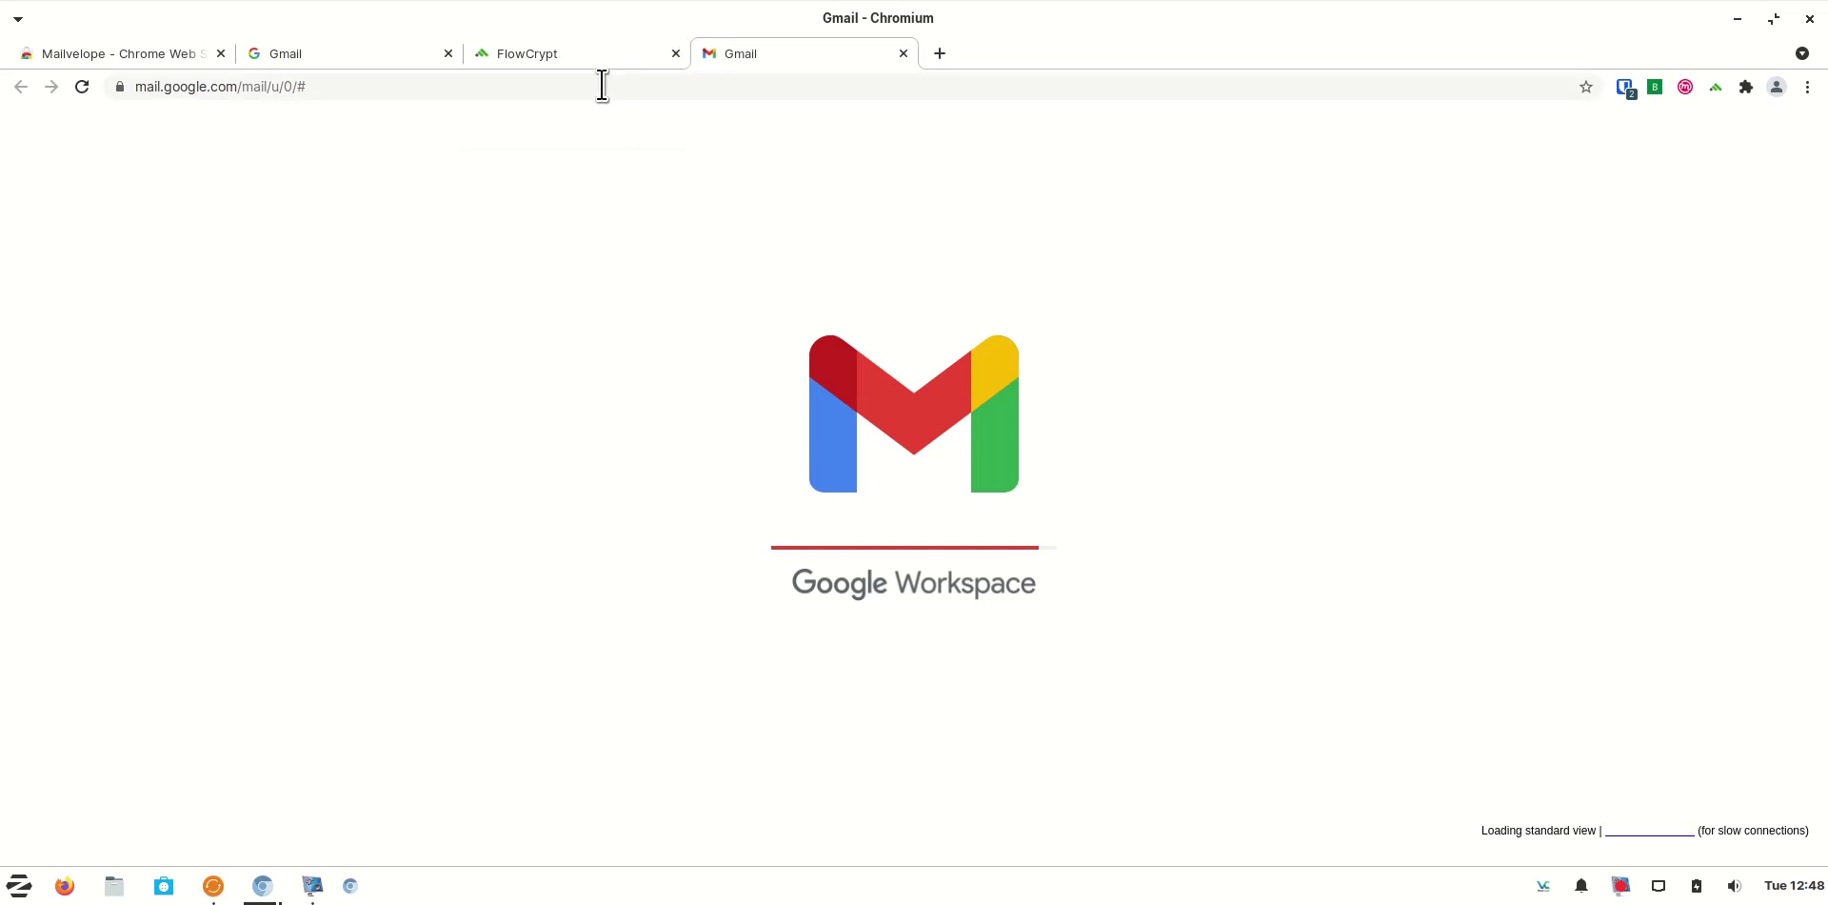
pyautogui.click(448, 54)
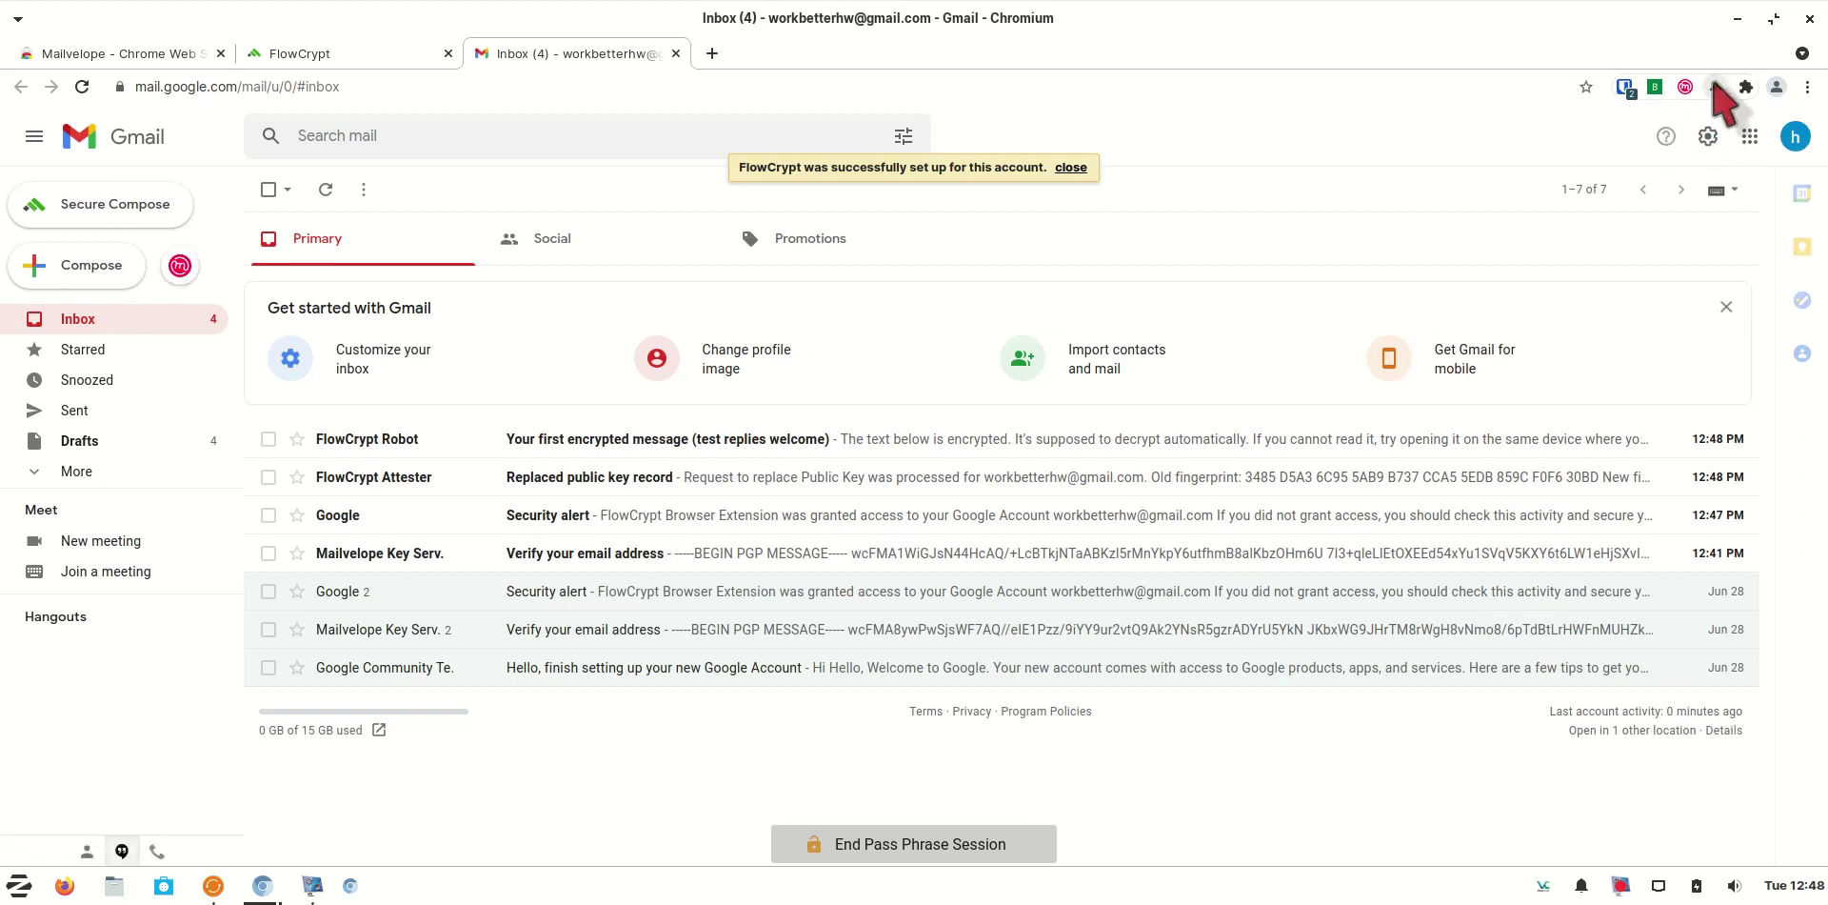
# Open FlowCrypt's Encrypted Inbox, end the stored pass phrase session, and return to Gmail
pyautogui.click(1715, 87)
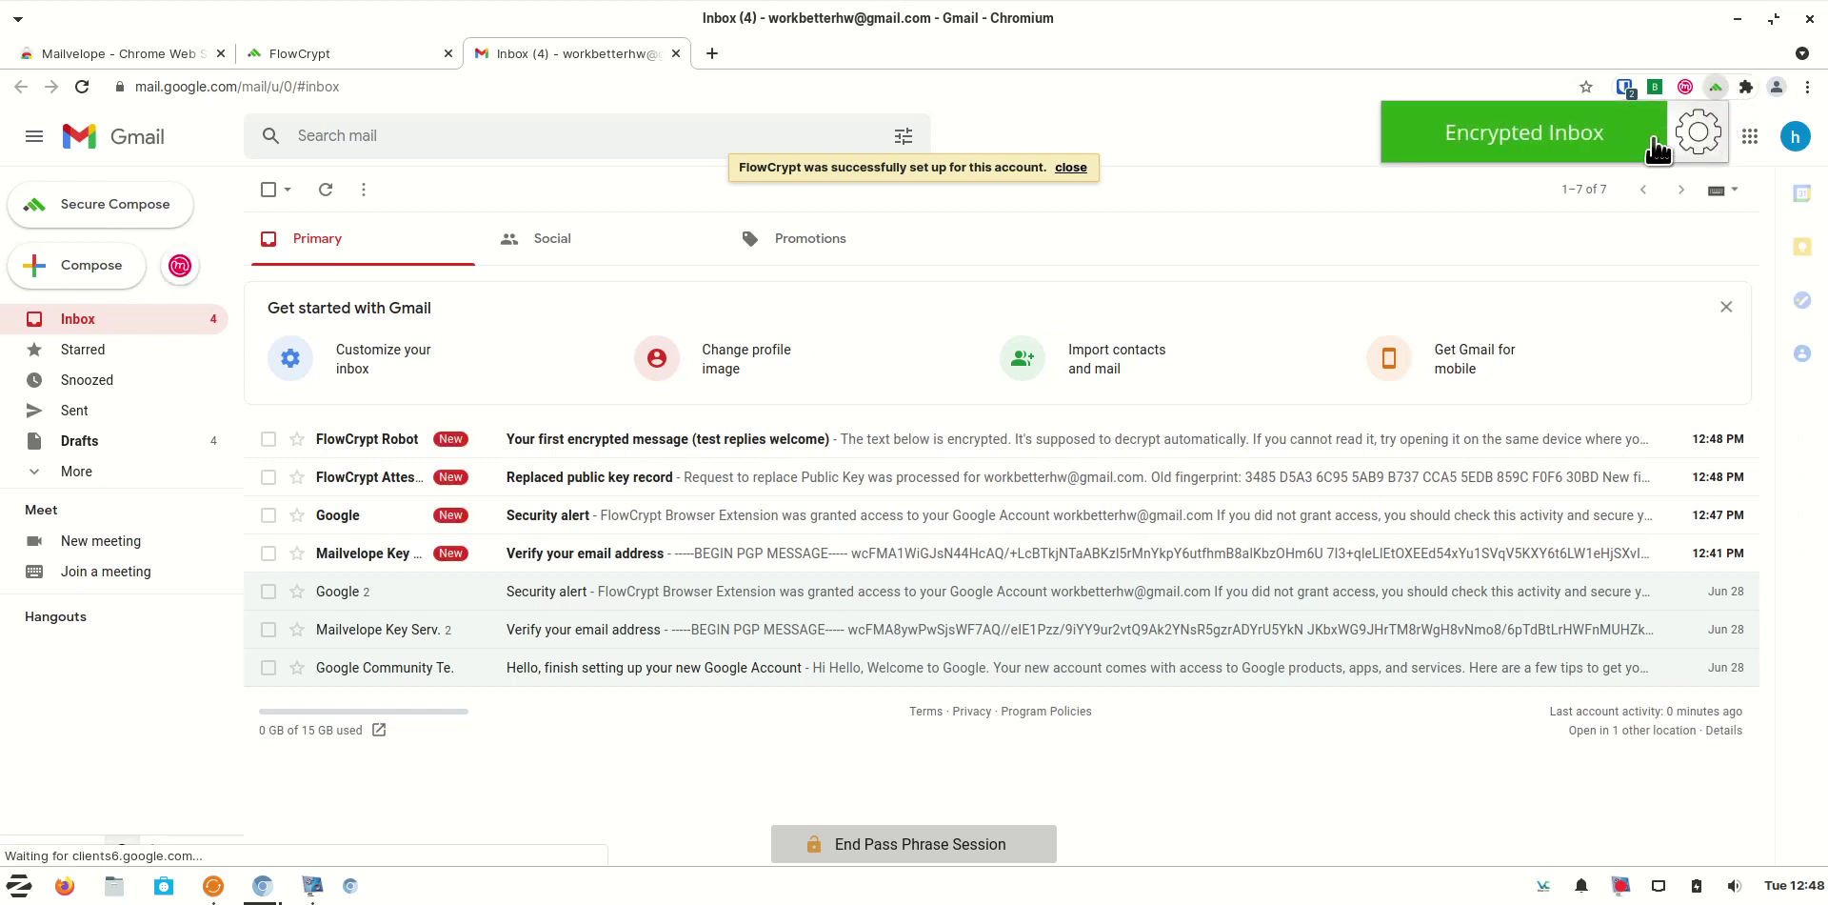
pyautogui.click(1581, 143)
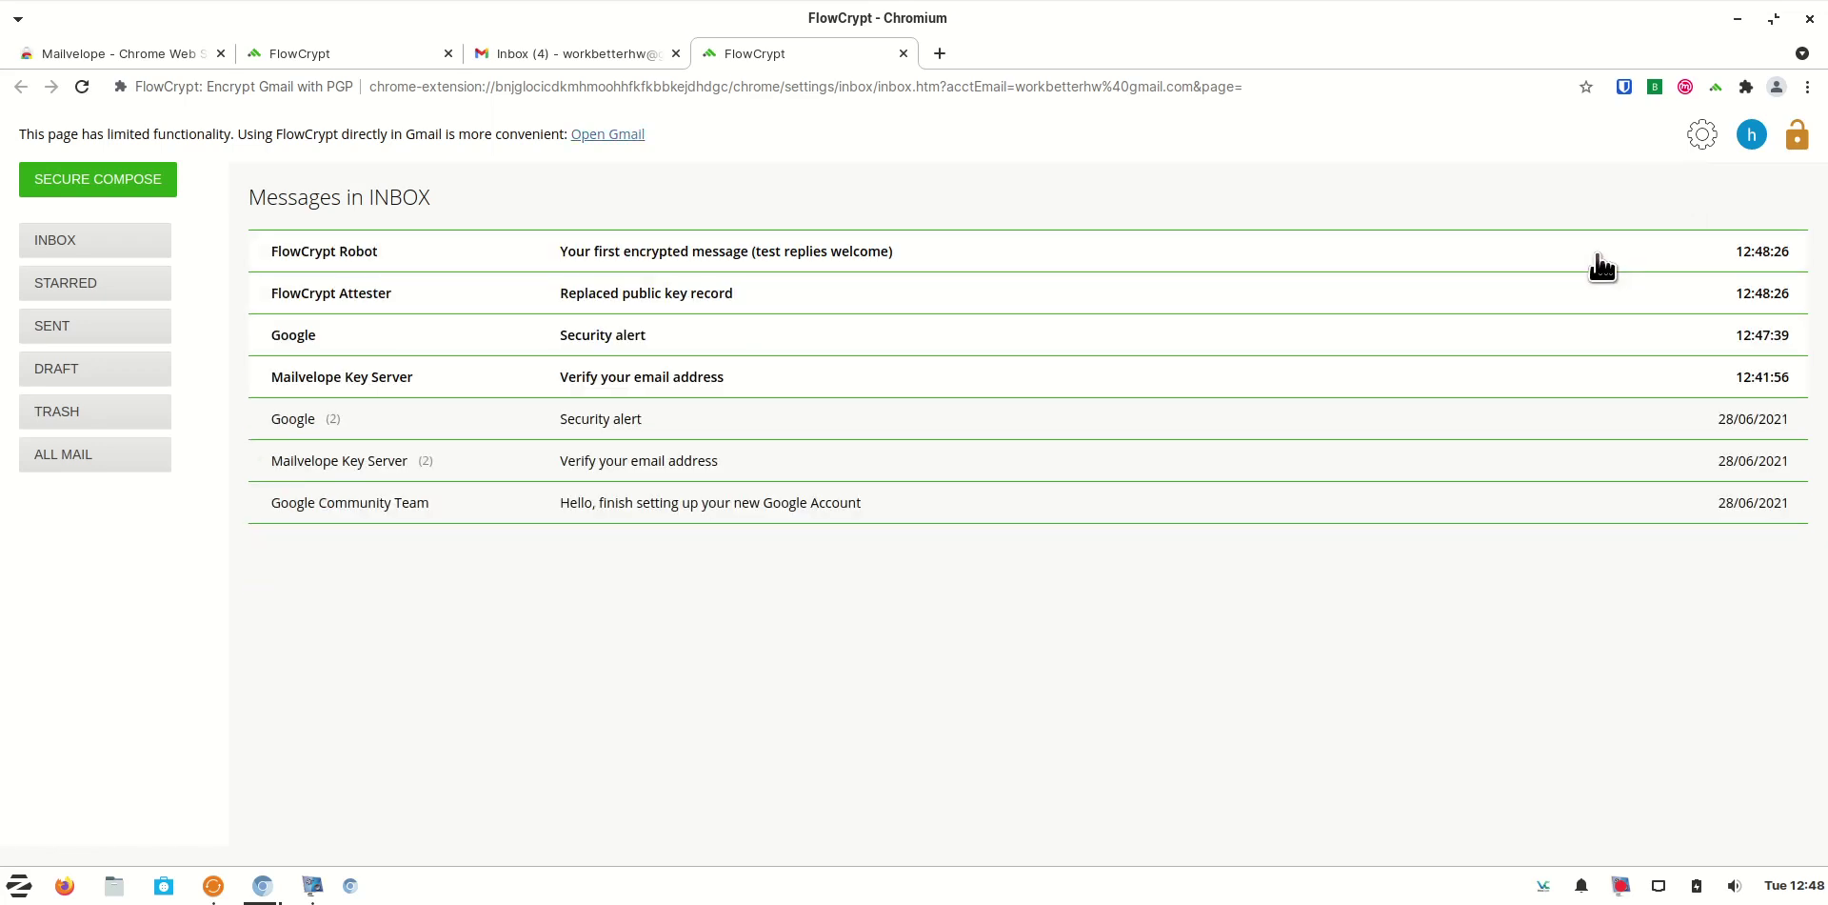
pyautogui.click(1798, 138)
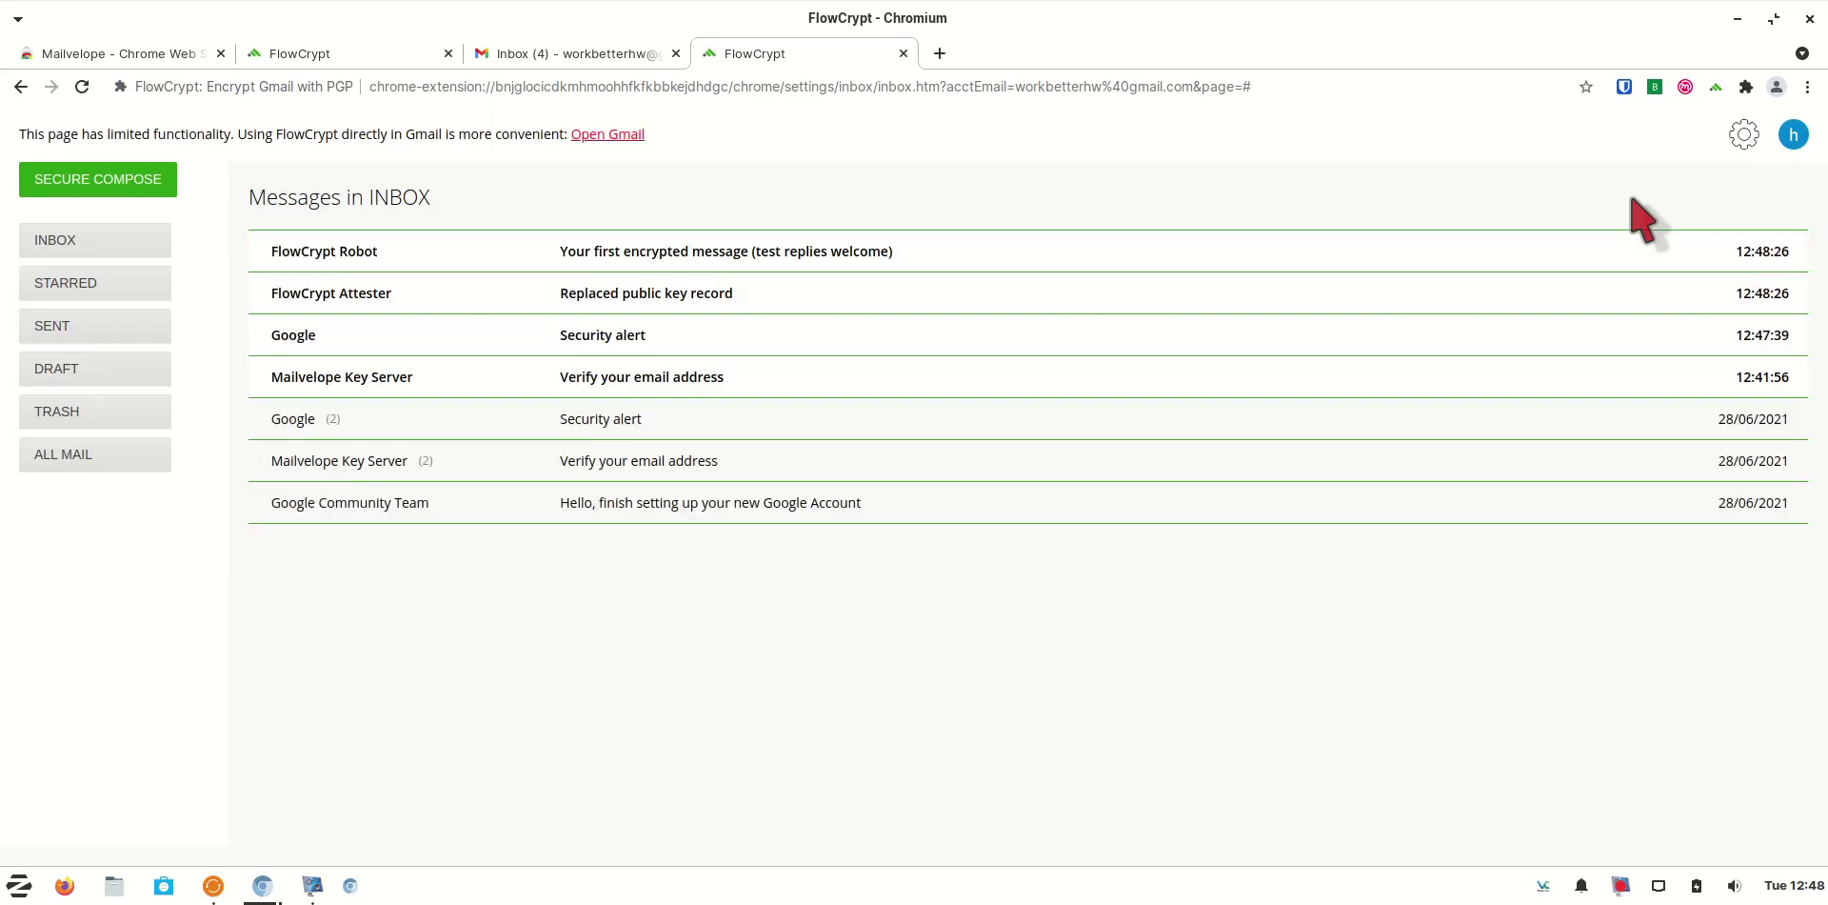
pyautogui.click(566, 57)
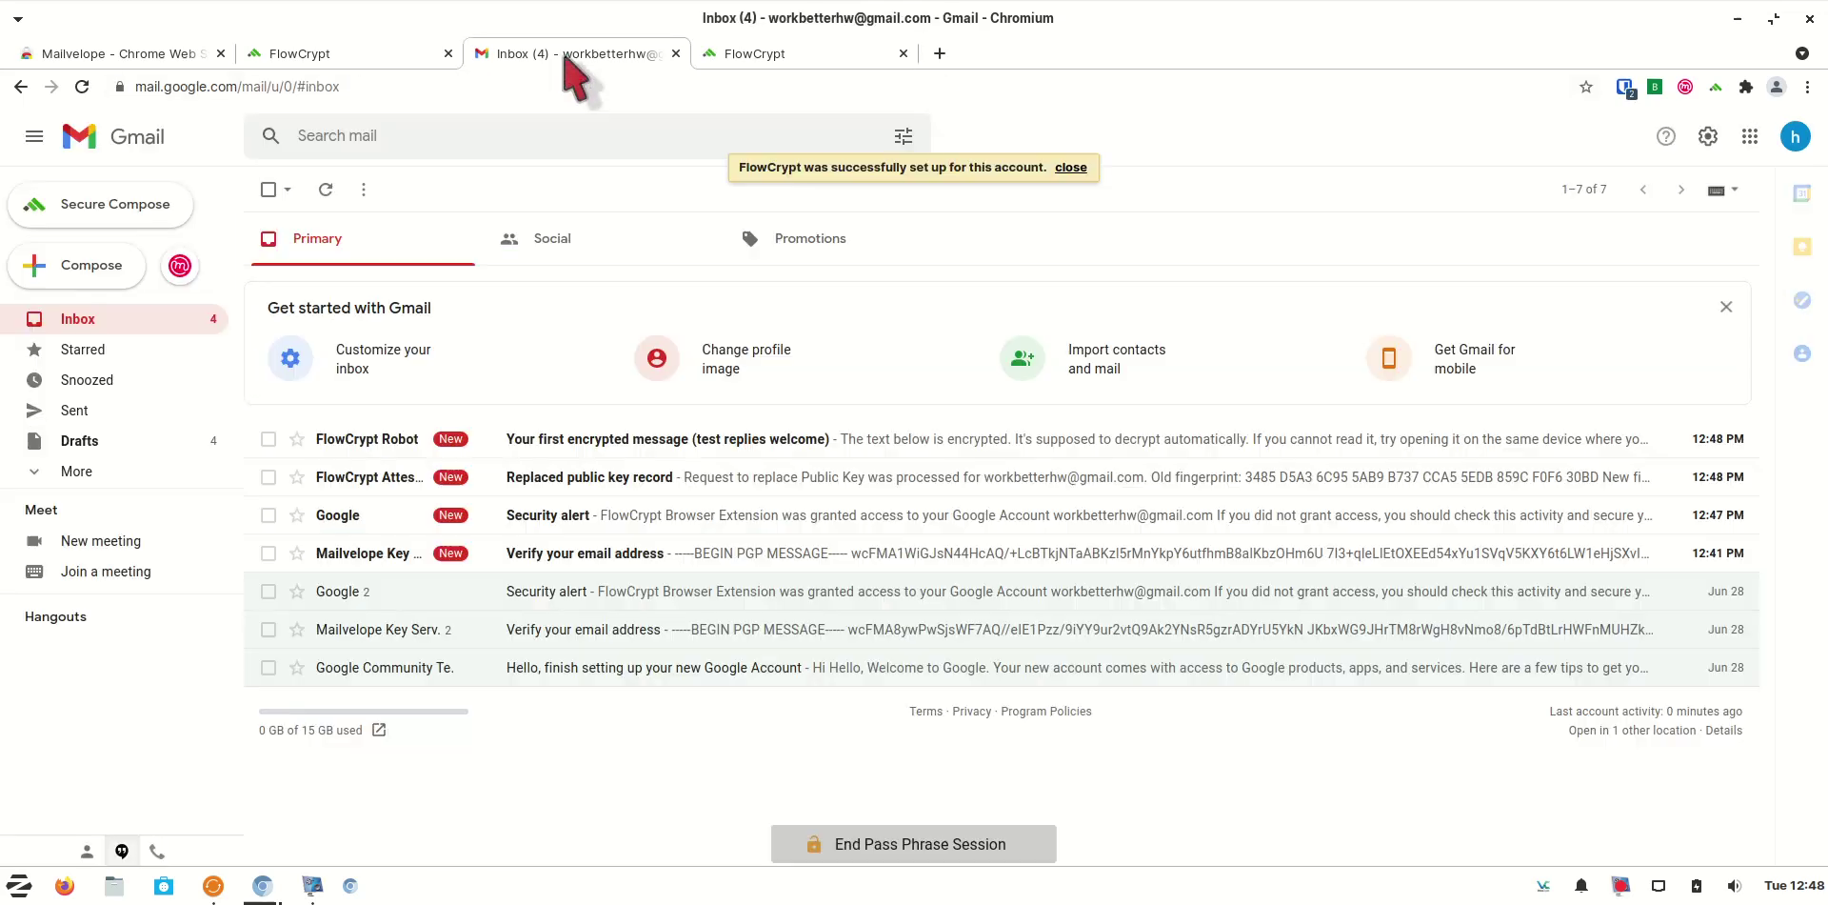
# Open FlowCrypt Robot's test message, review Mailvelope's Gmail API options, then return to Gmail
pyautogui.click(767, 443)
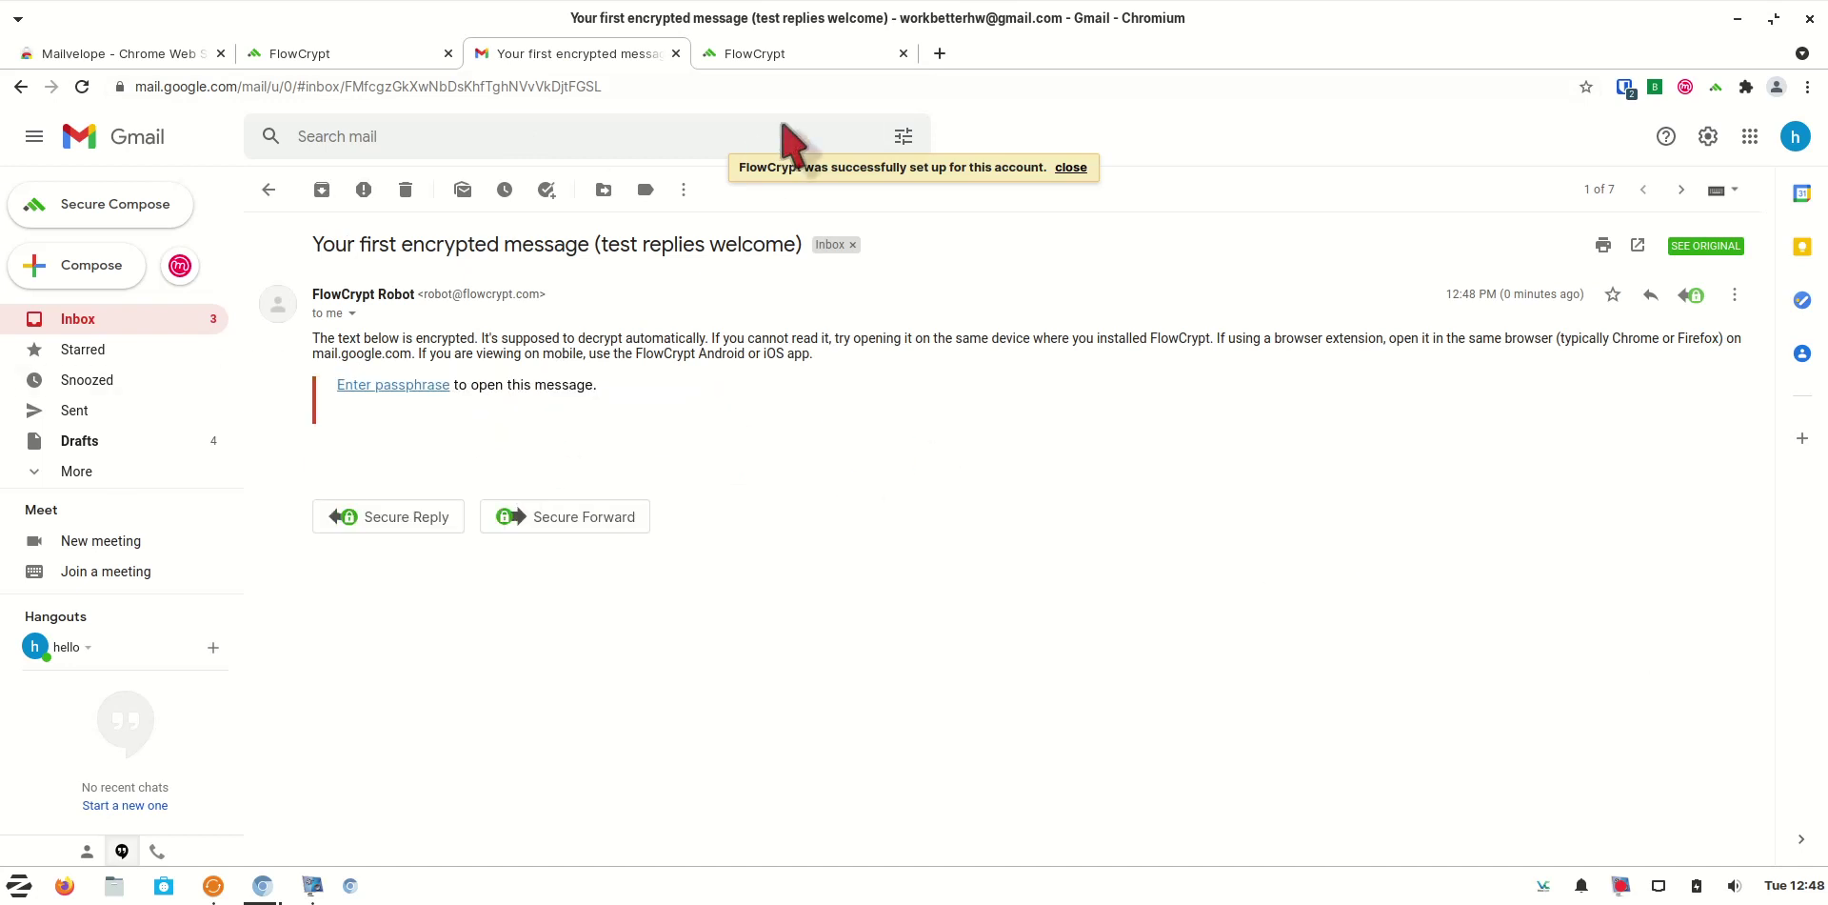
pyautogui.click(1685, 87)
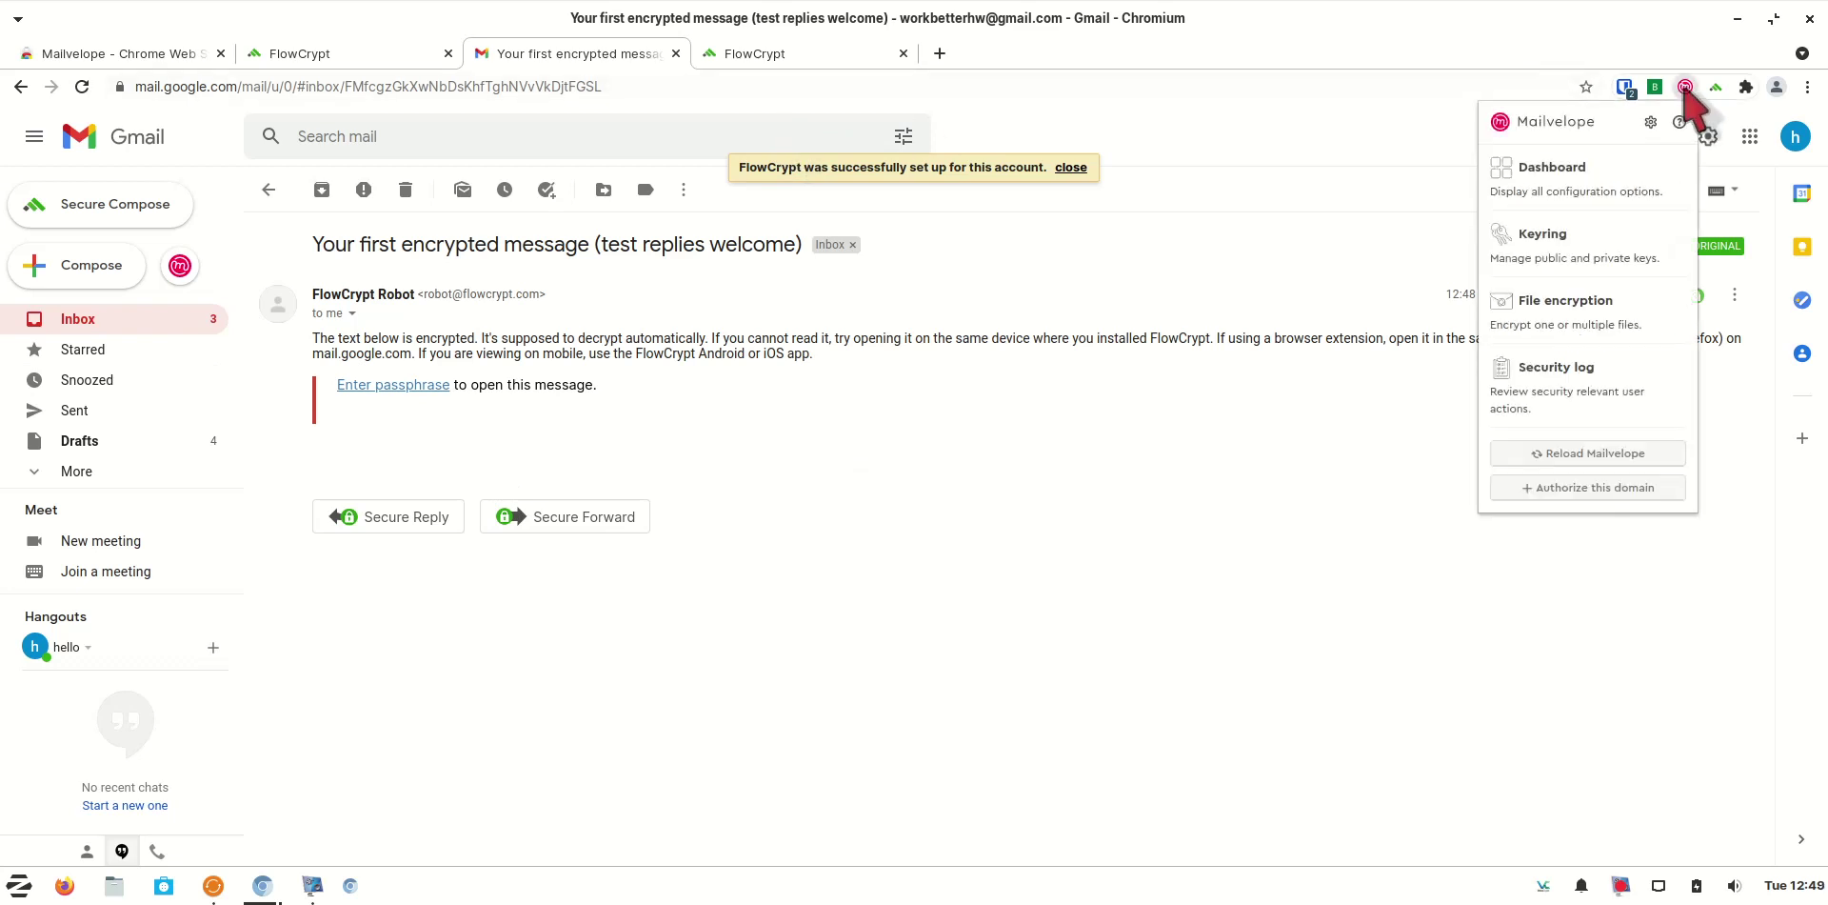
pyautogui.click(1616, 196)
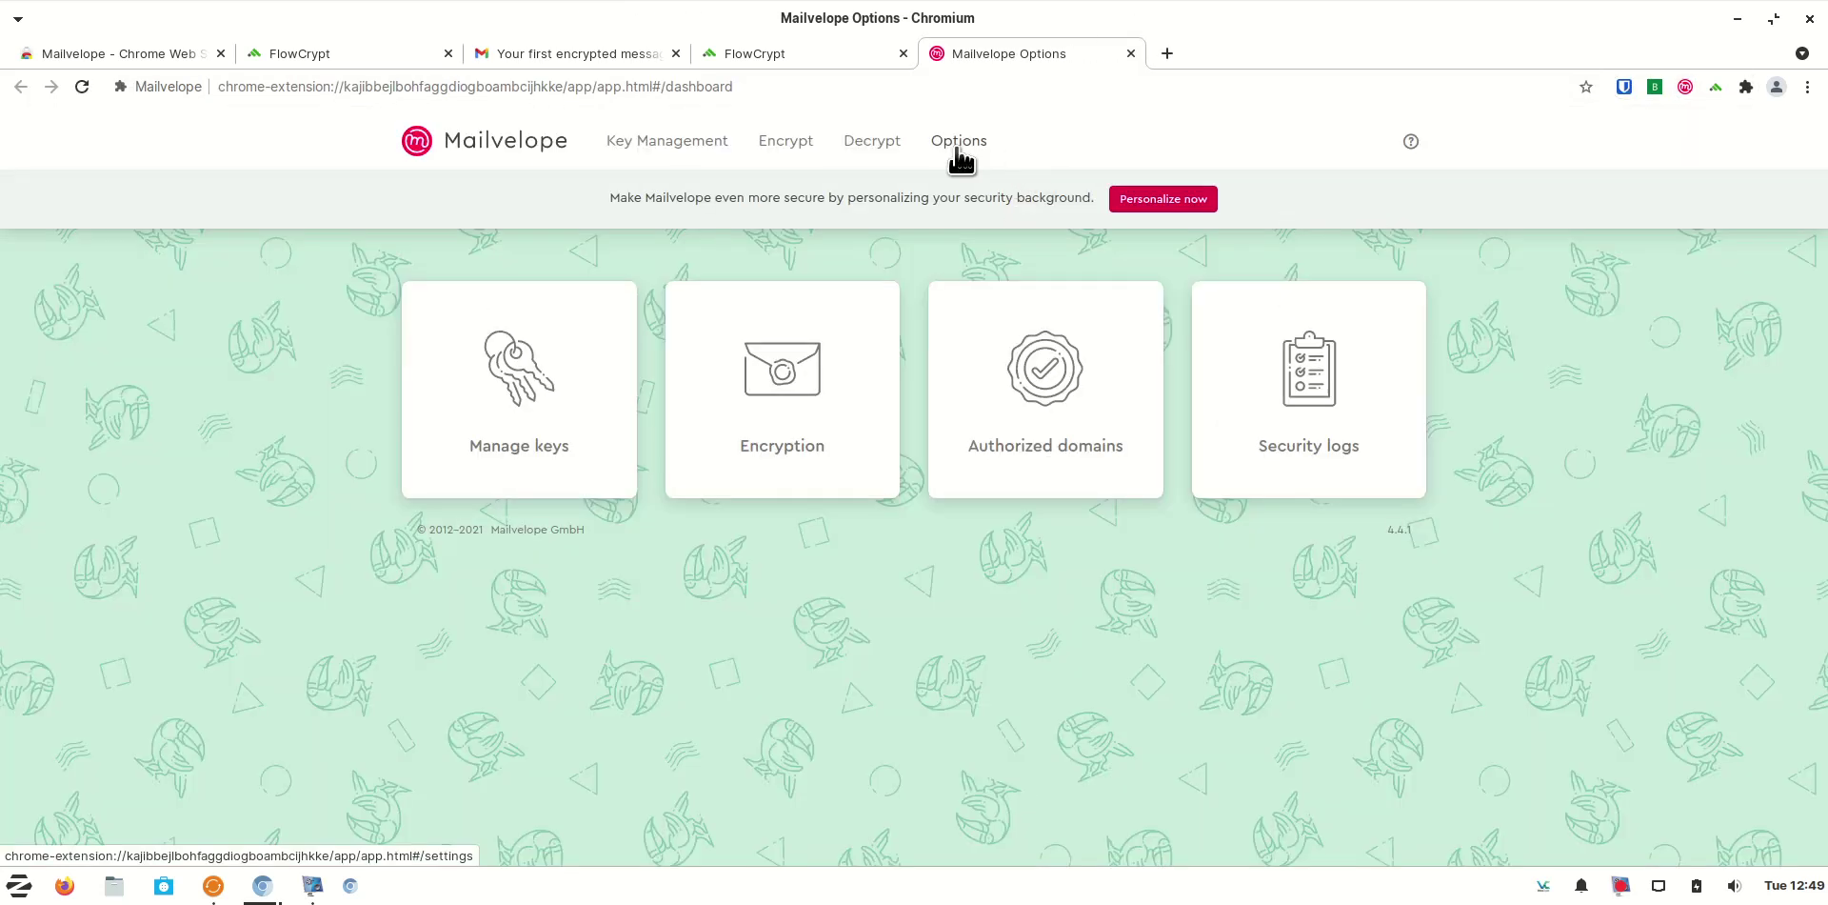
pyautogui.click(959, 152)
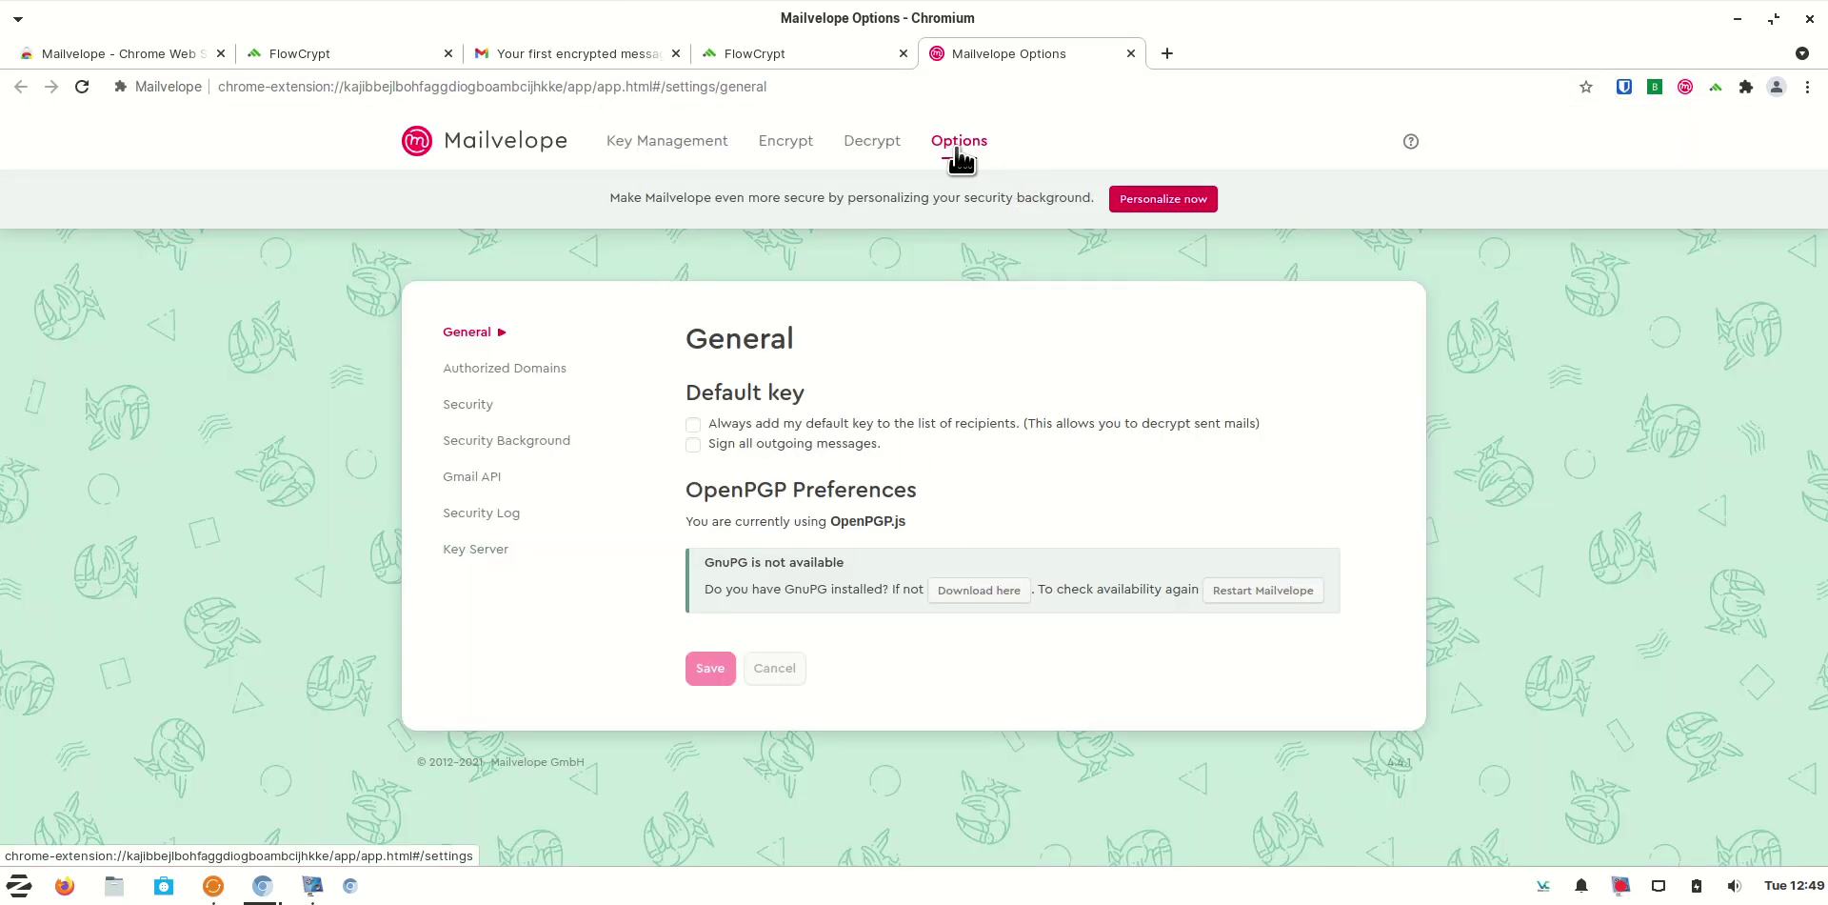
pyautogui.moveTo(481, 478)
pyautogui.mouseDown()
pyautogui.moveTo(605, 409)
pyautogui.moveTo(481, 494)
pyautogui.moveTo(501, 488)
pyautogui.mouseUp()
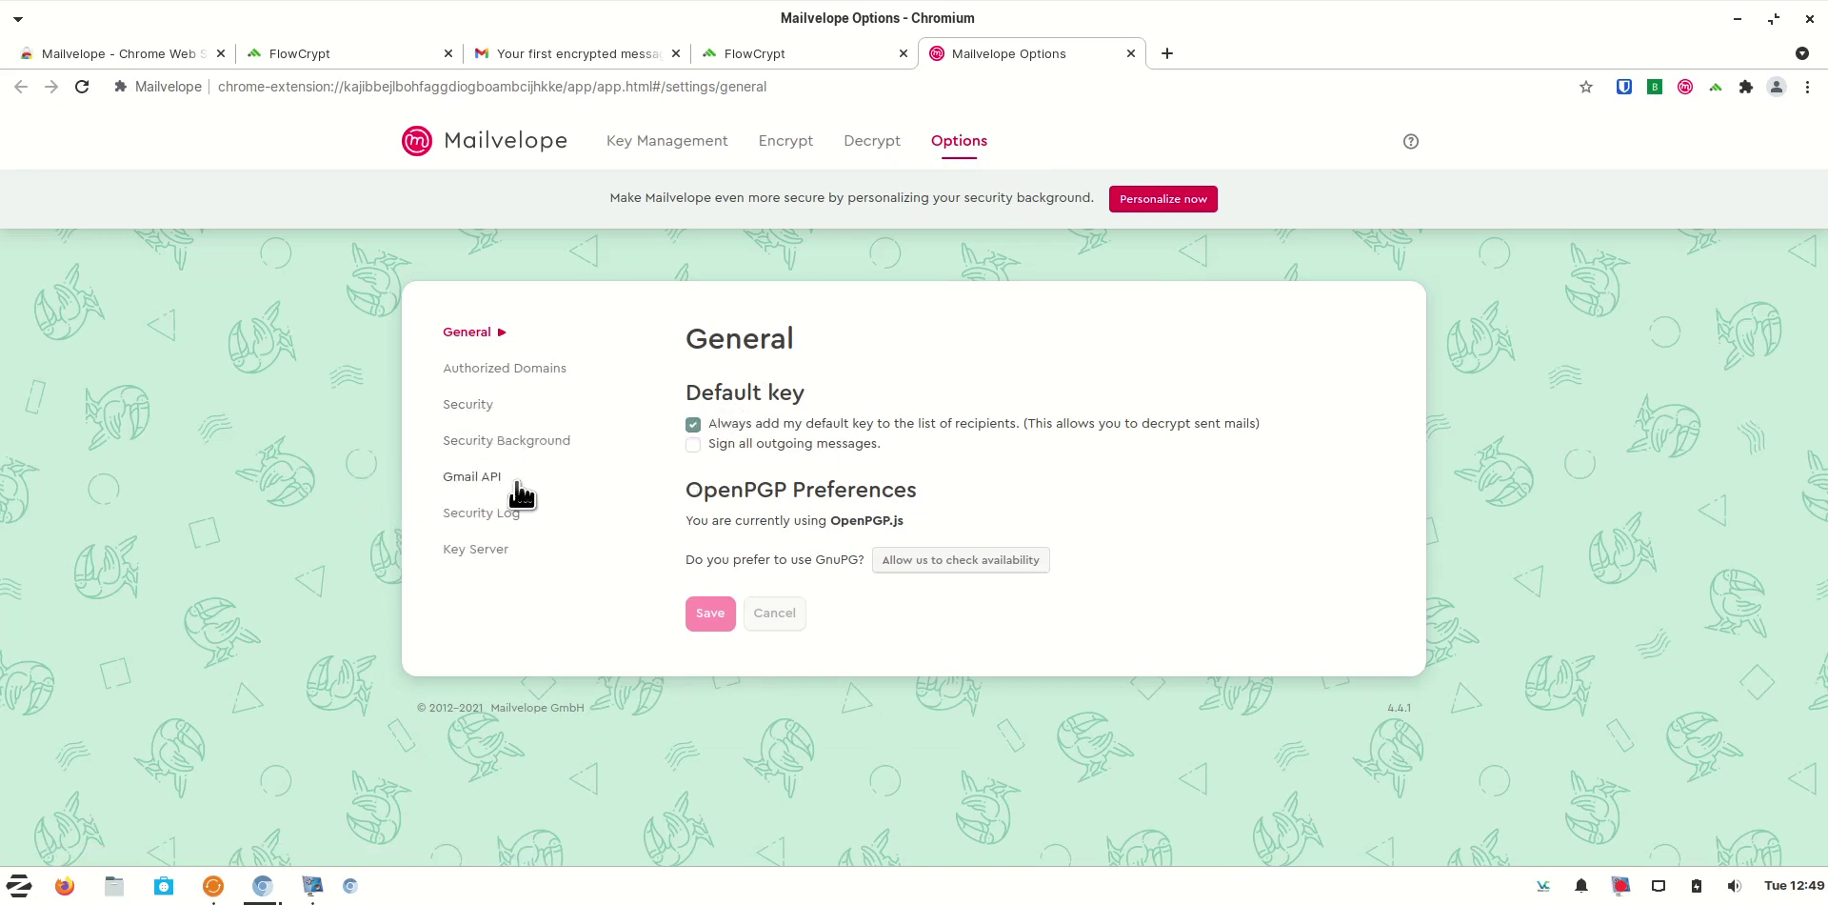
pyautogui.click(502, 488)
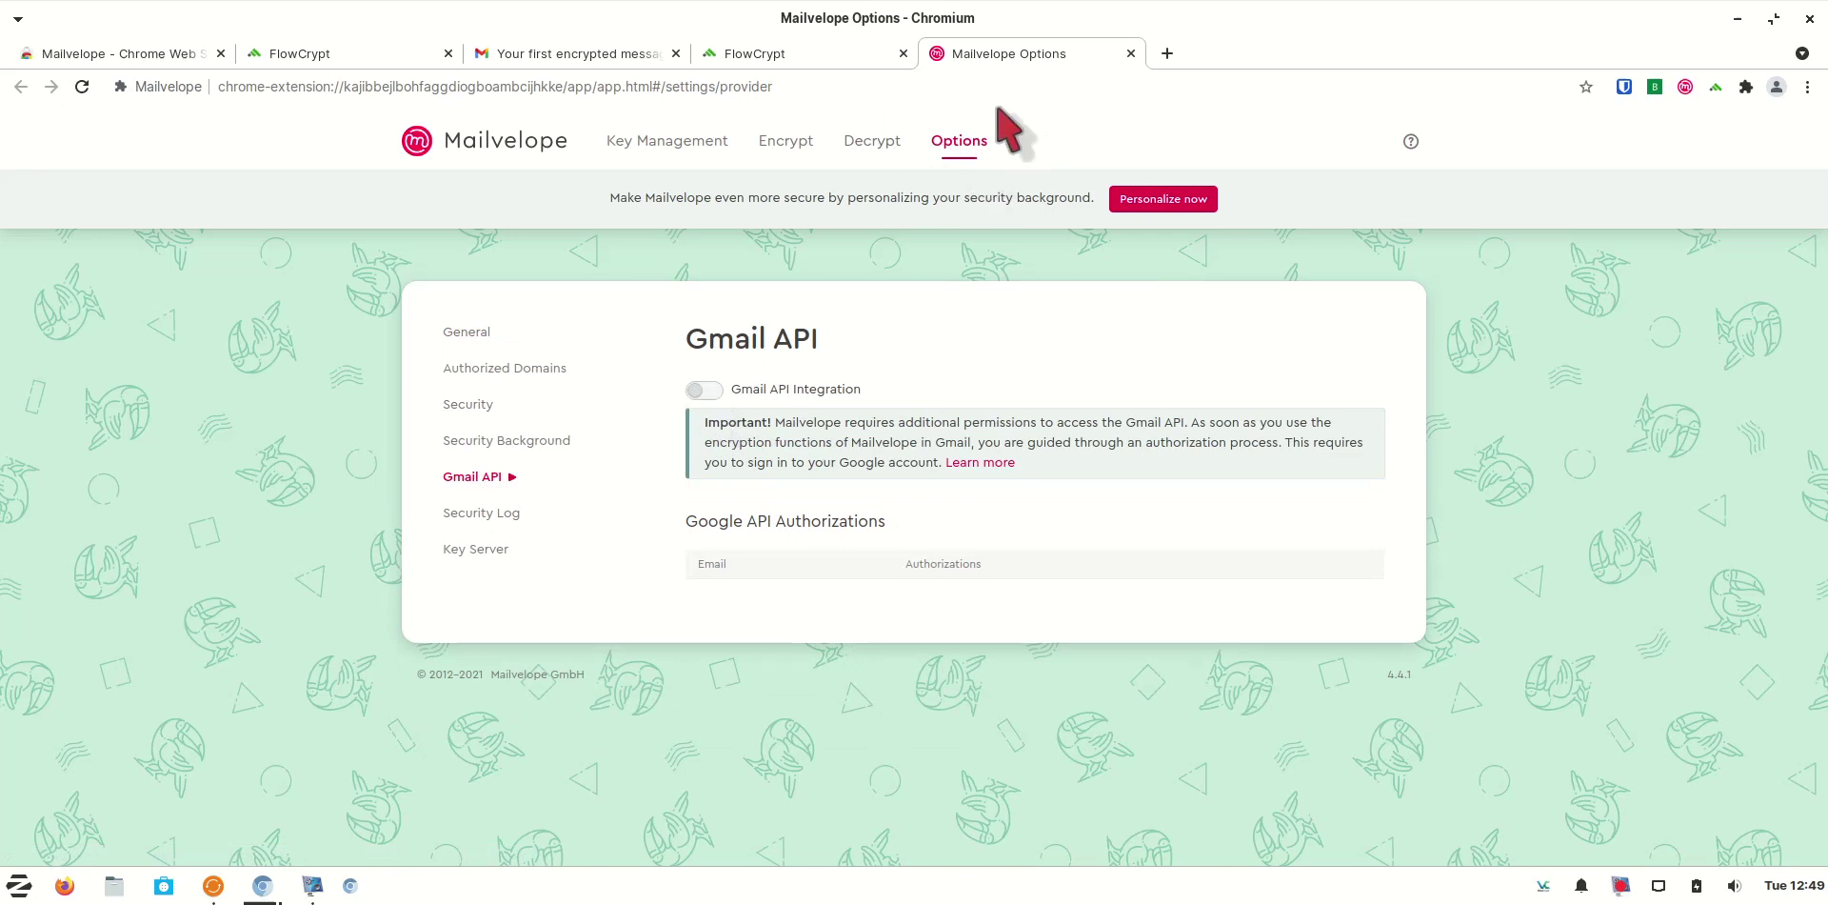
pyautogui.click(1132, 53)
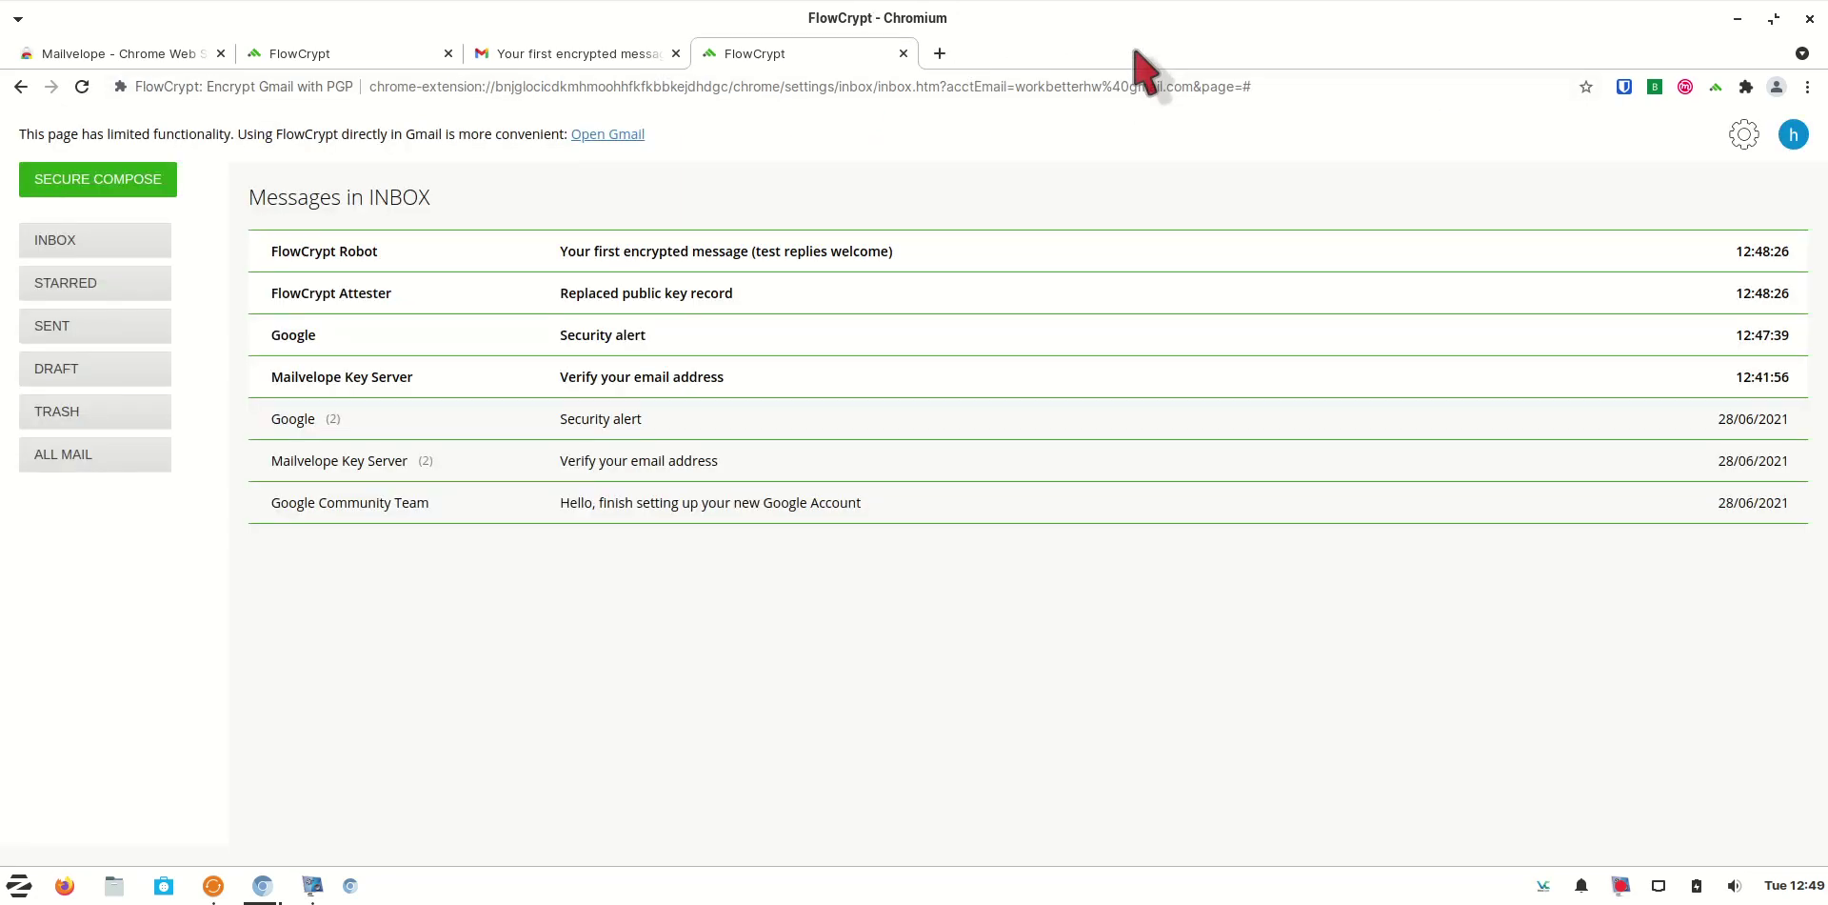
pyautogui.click(585, 55)
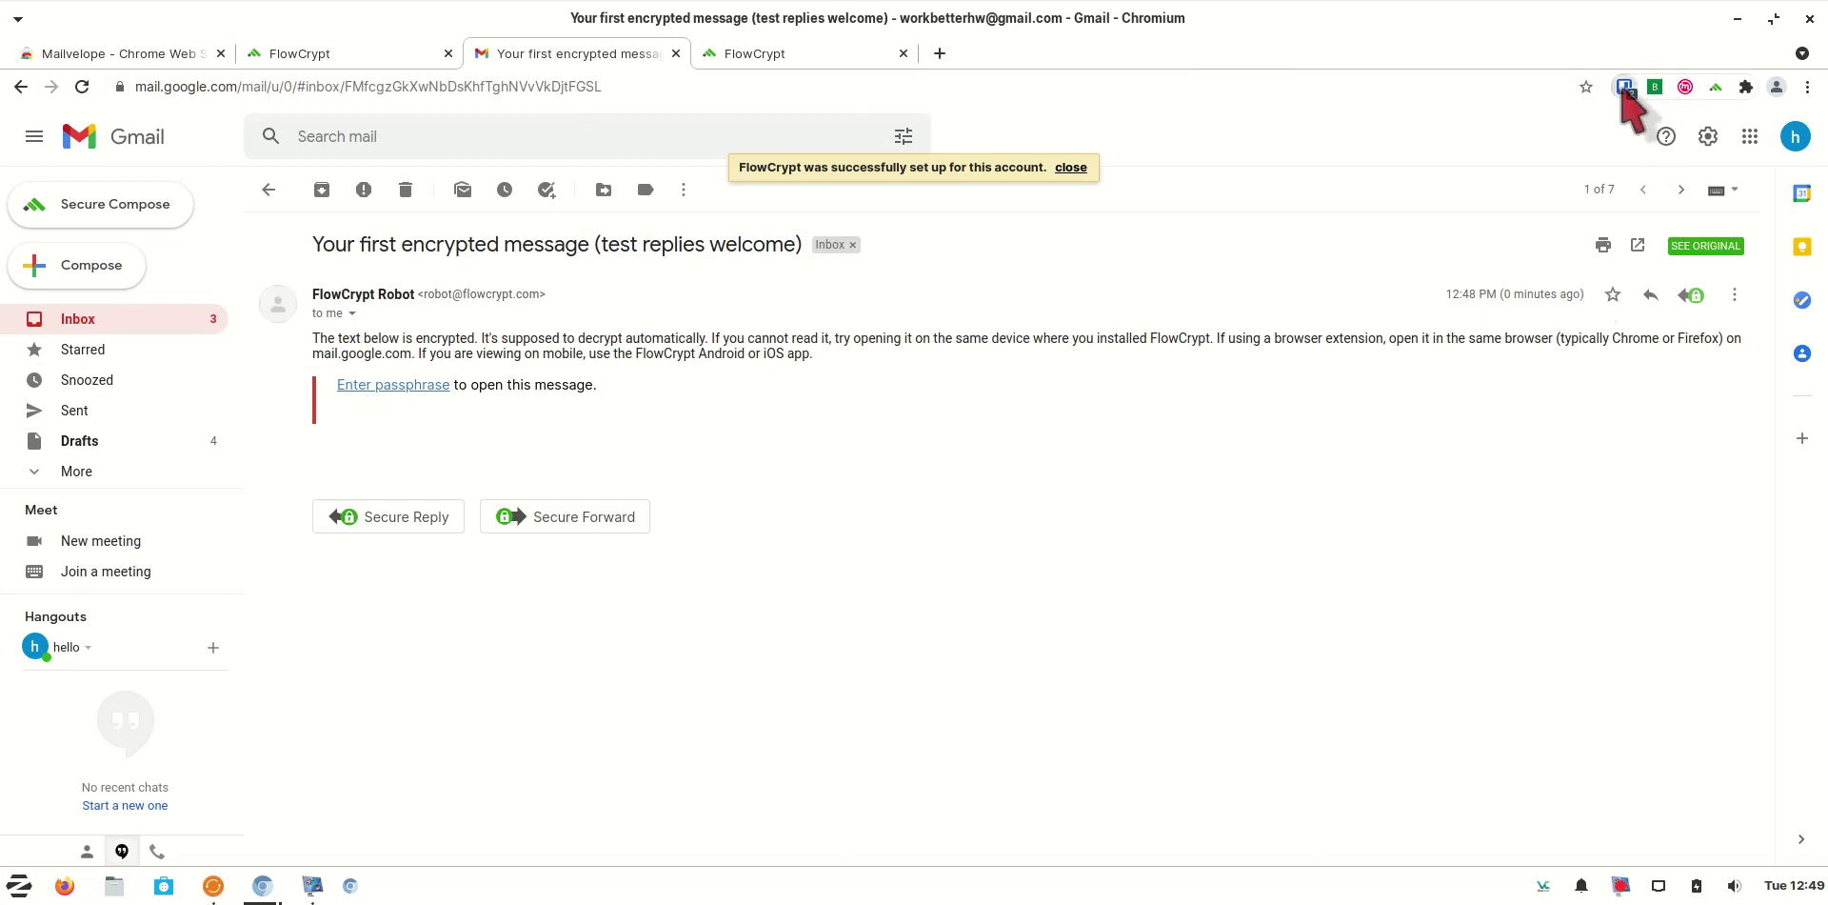
# Copy the stored passphrase from the key pass folder in the Bitwarden vault
pyautogui.click(1624, 86)
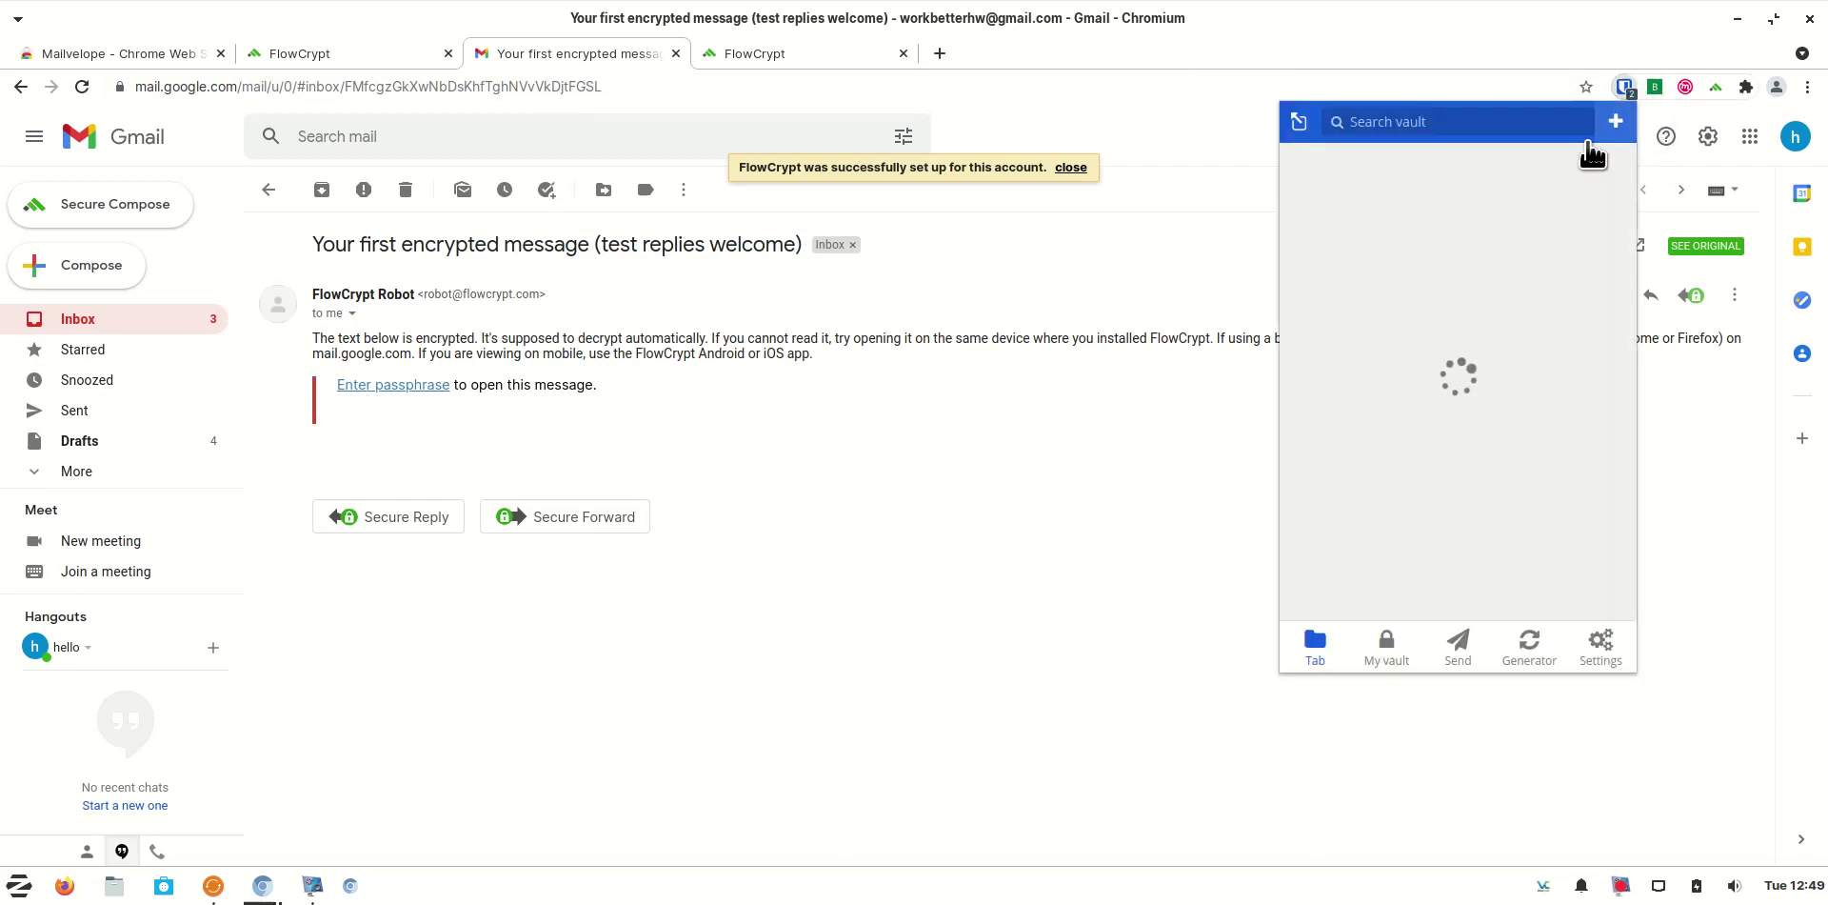
pyautogui.click(1392, 671)
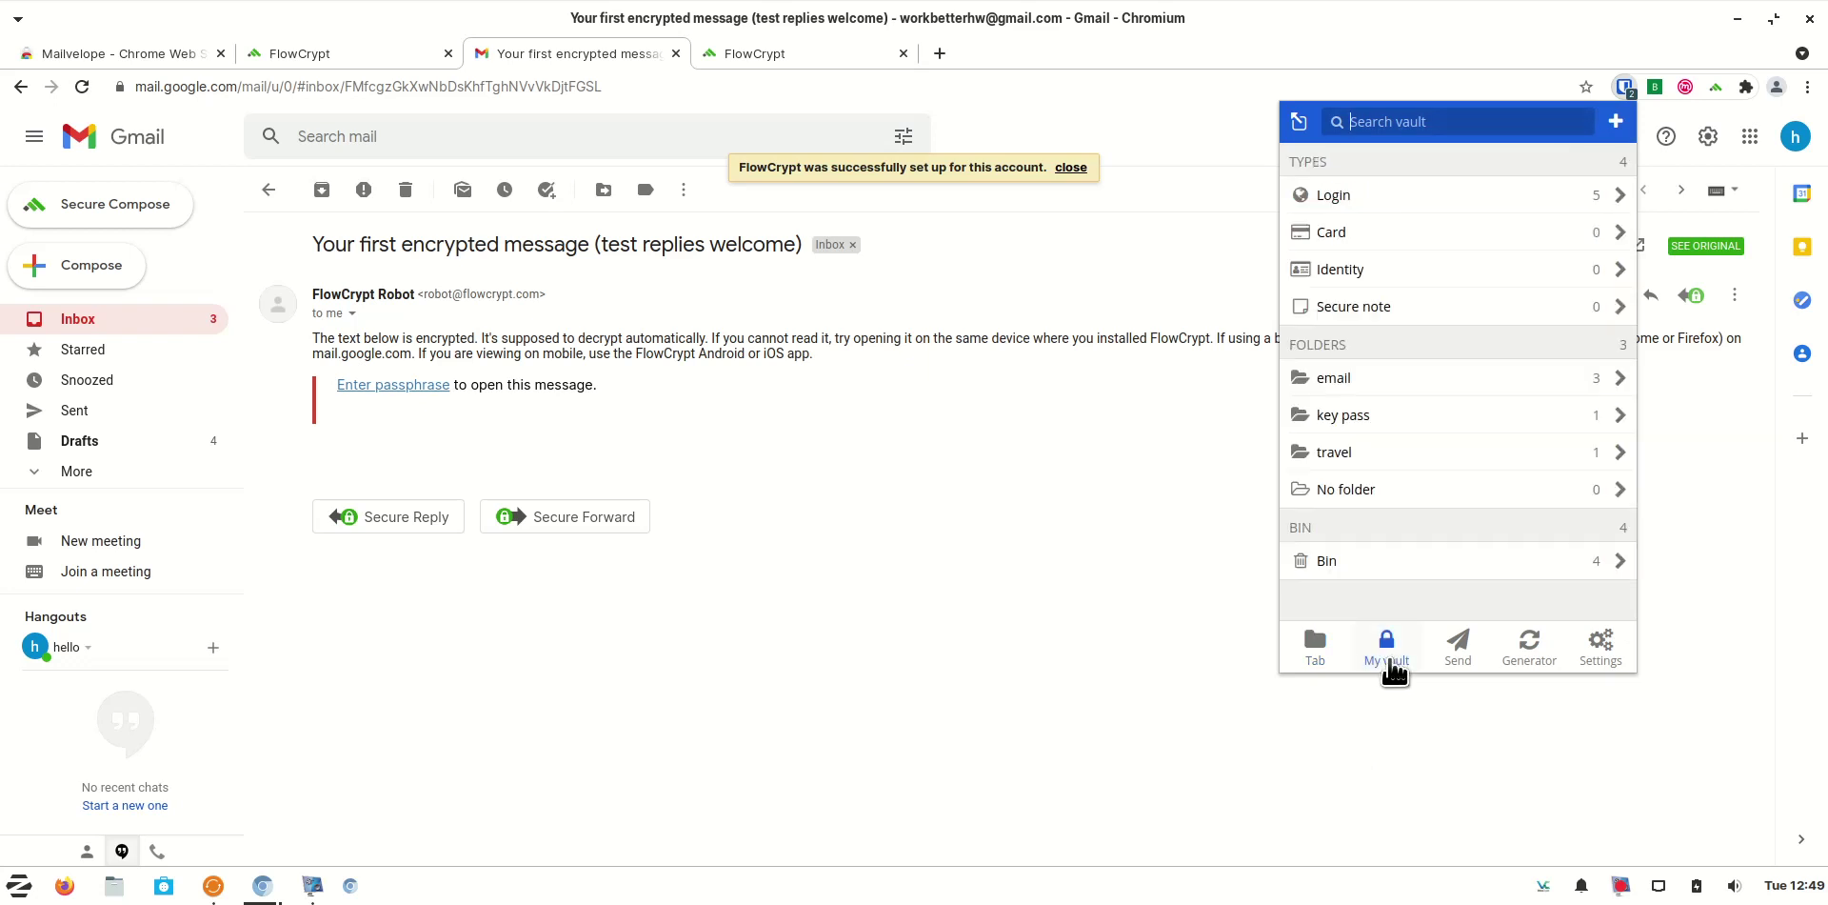
pyautogui.click(1427, 429)
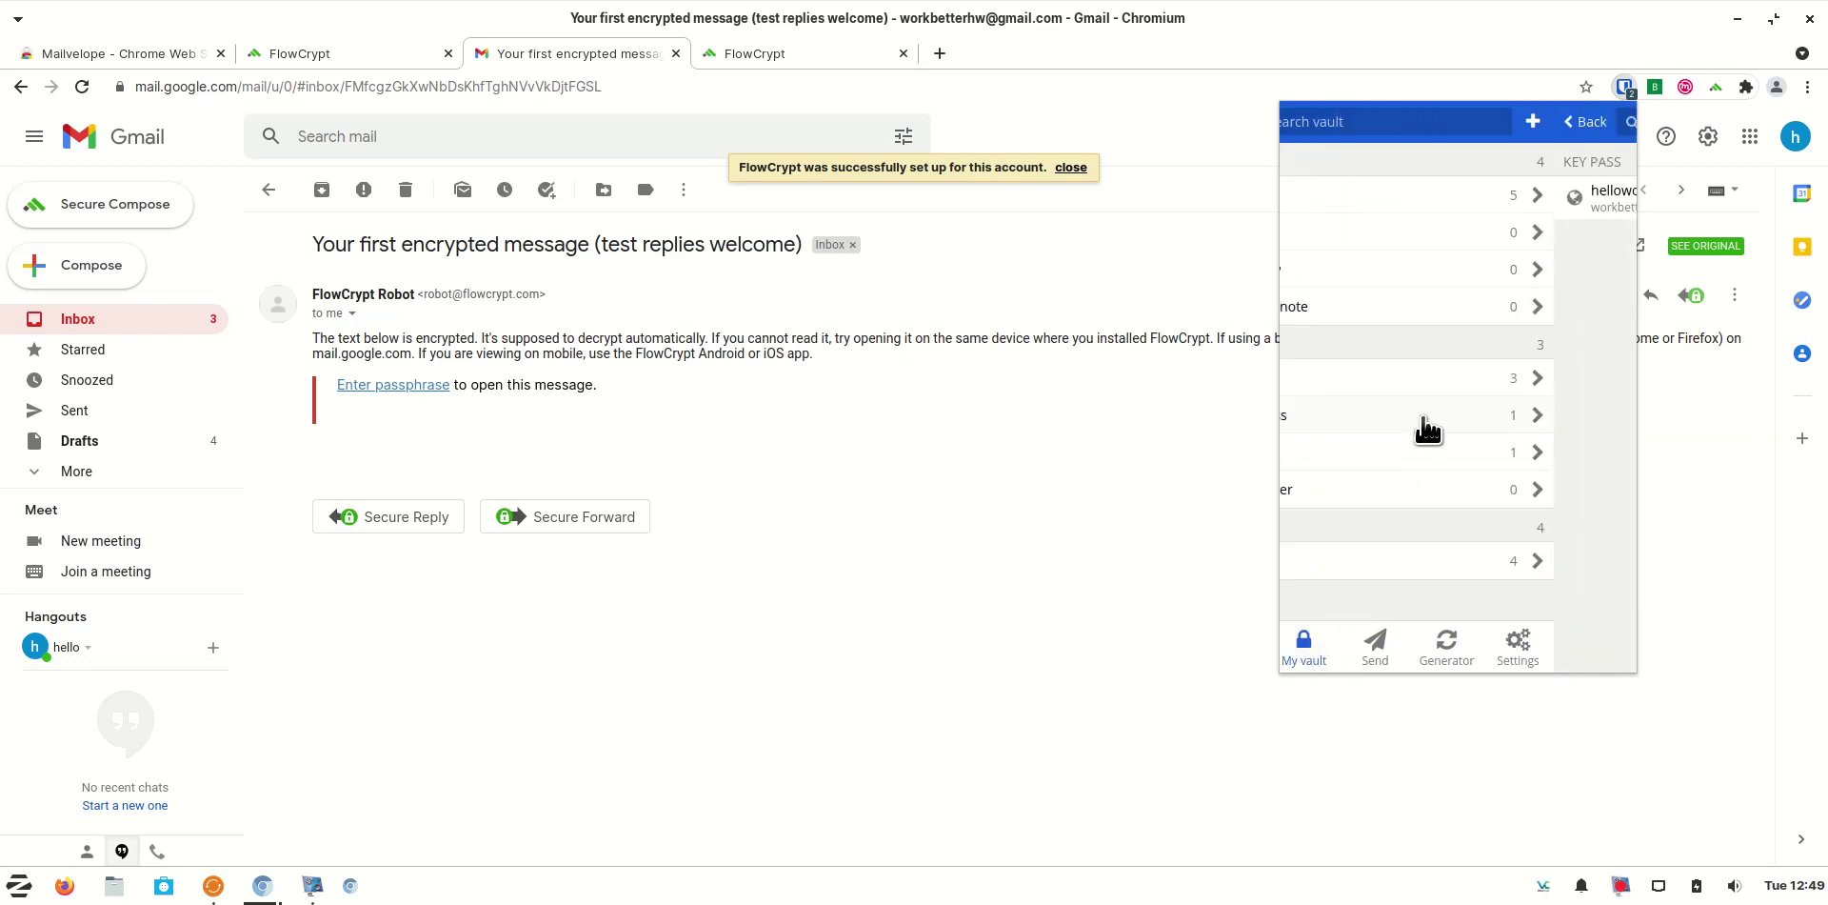
pyautogui.click(1591, 197)
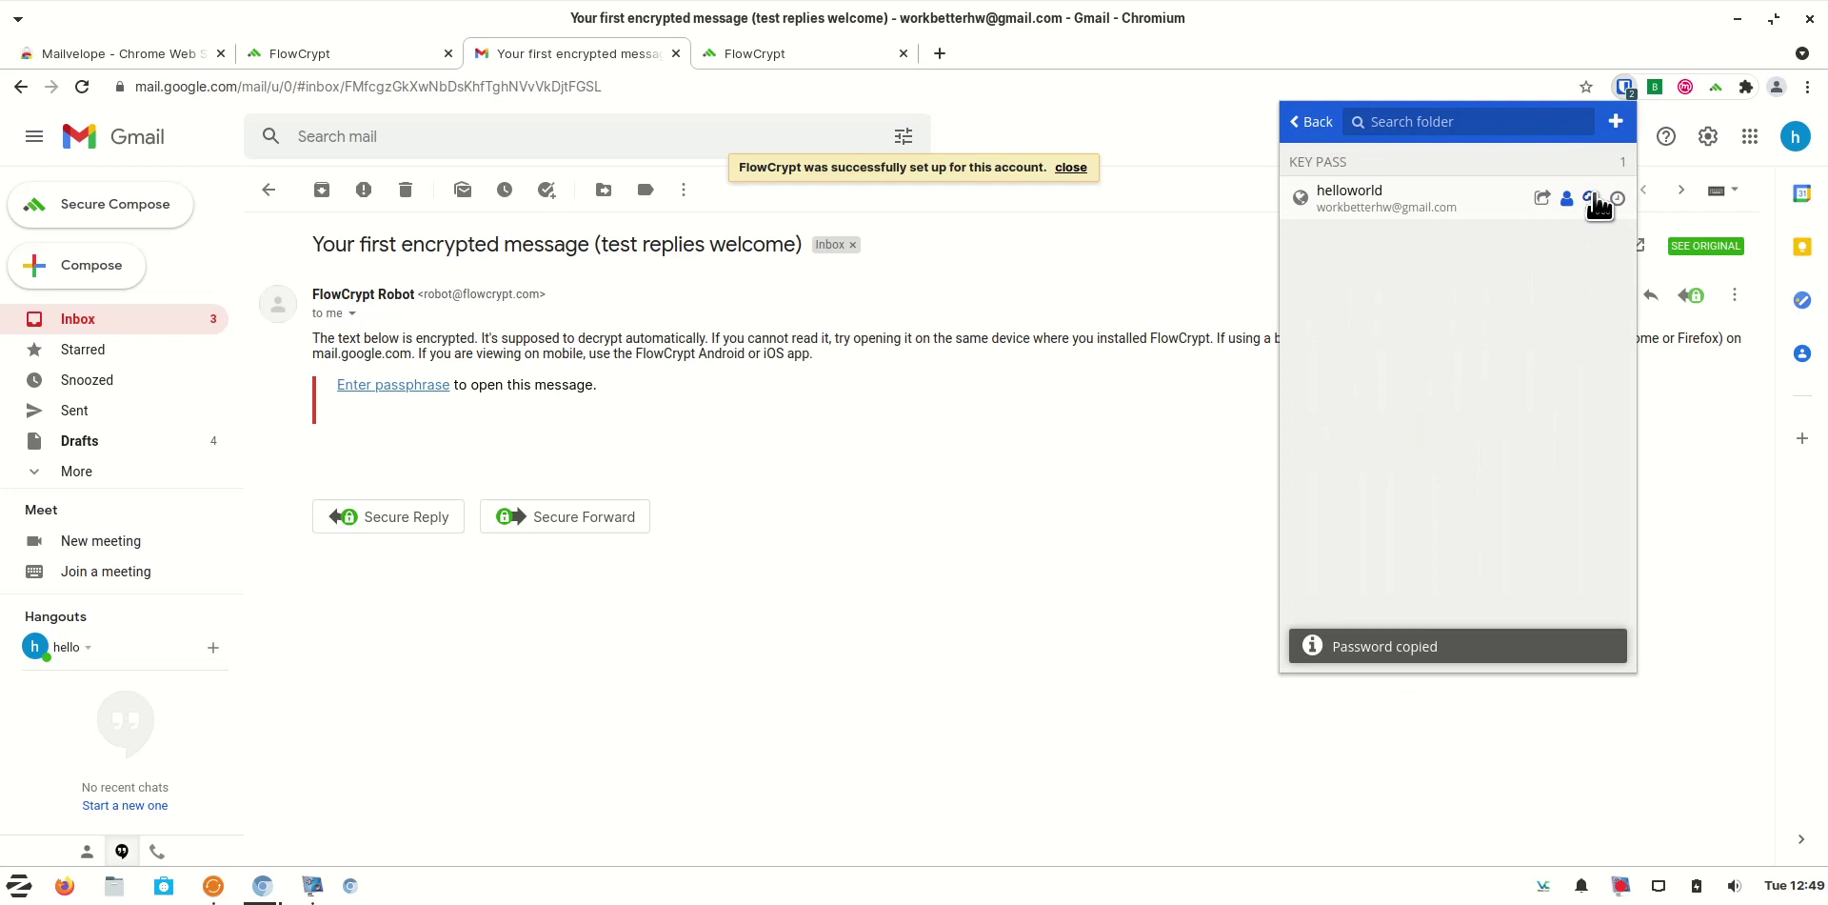
# Decrypt the FlowCrypt test message with the pasted, remembered passphrase, then return to the Gmail inbox
pyautogui.click(391, 385)
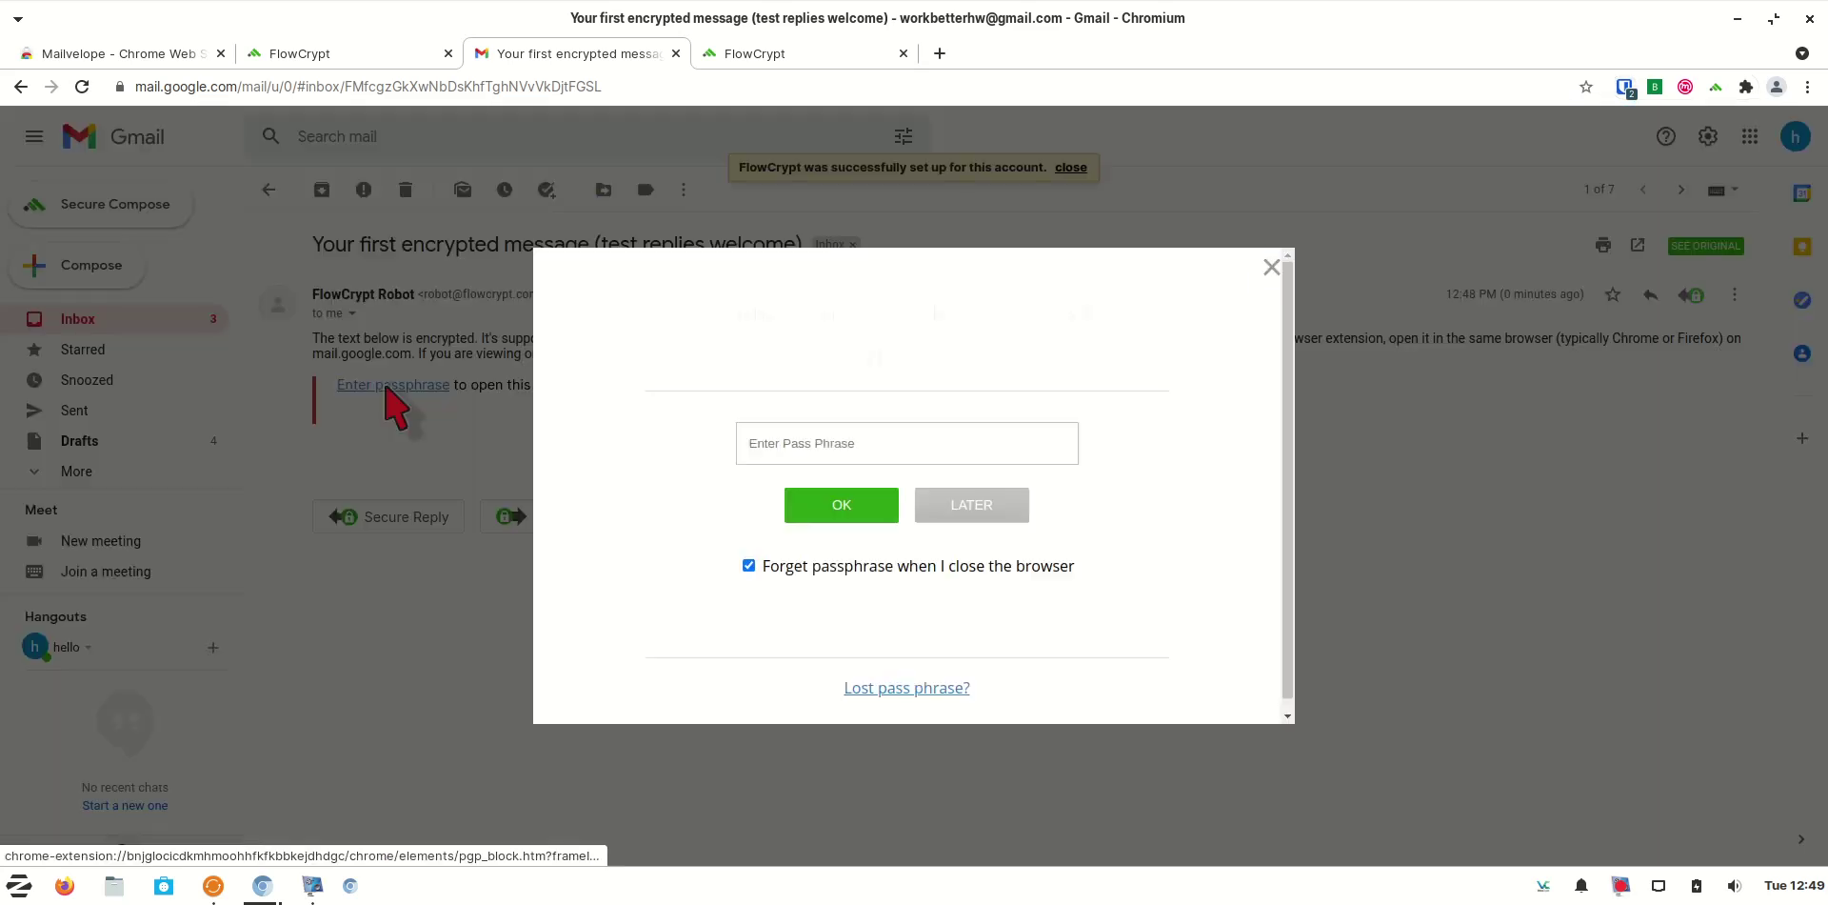
pyautogui.click(800, 440)
pyautogui.rightClick(798, 435)
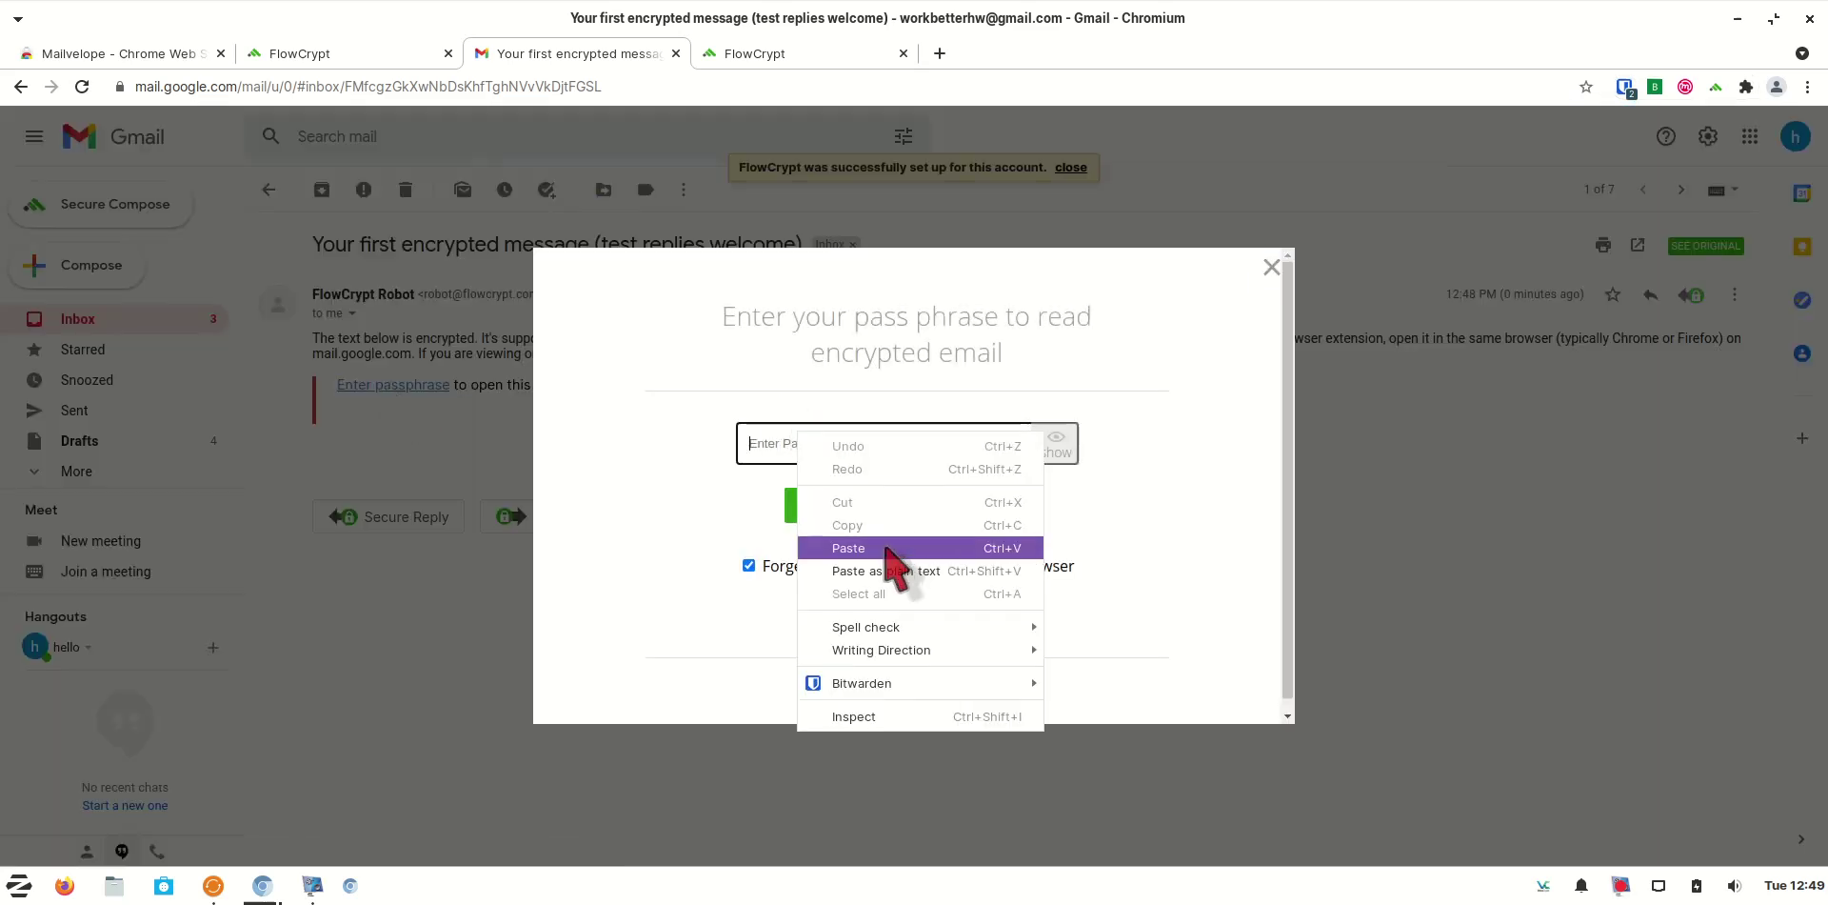
pyautogui.click(850, 547)
pyautogui.click(752, 565)
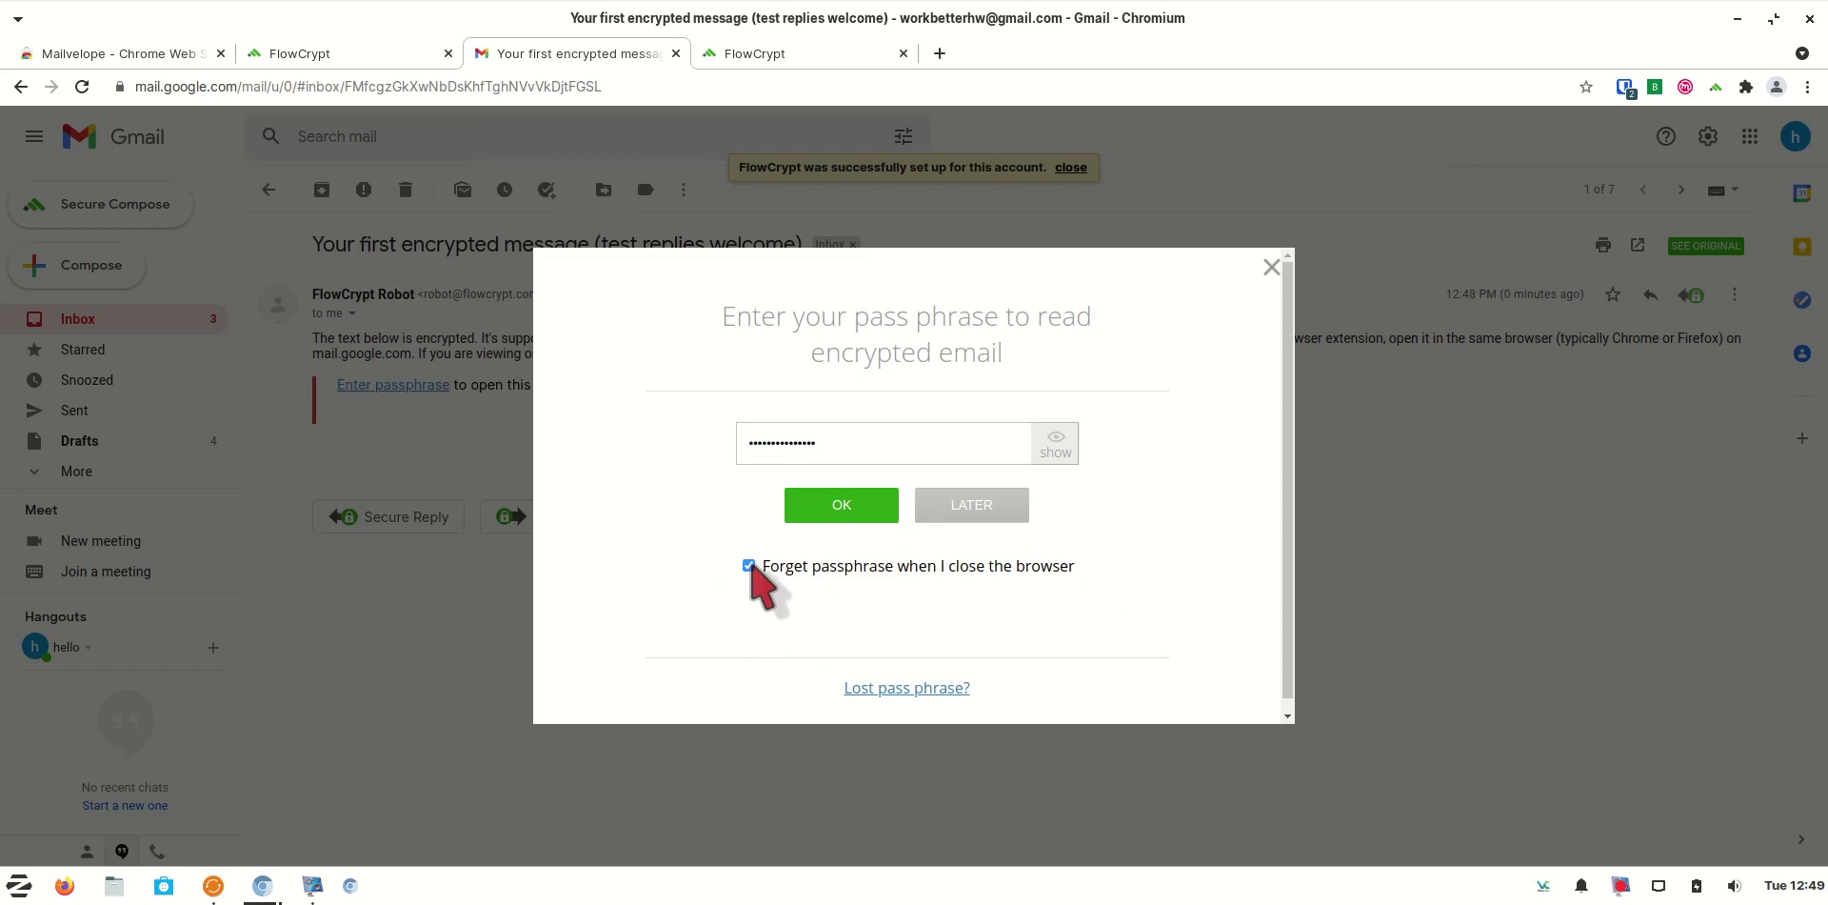
pyautogui.click(857, 518)
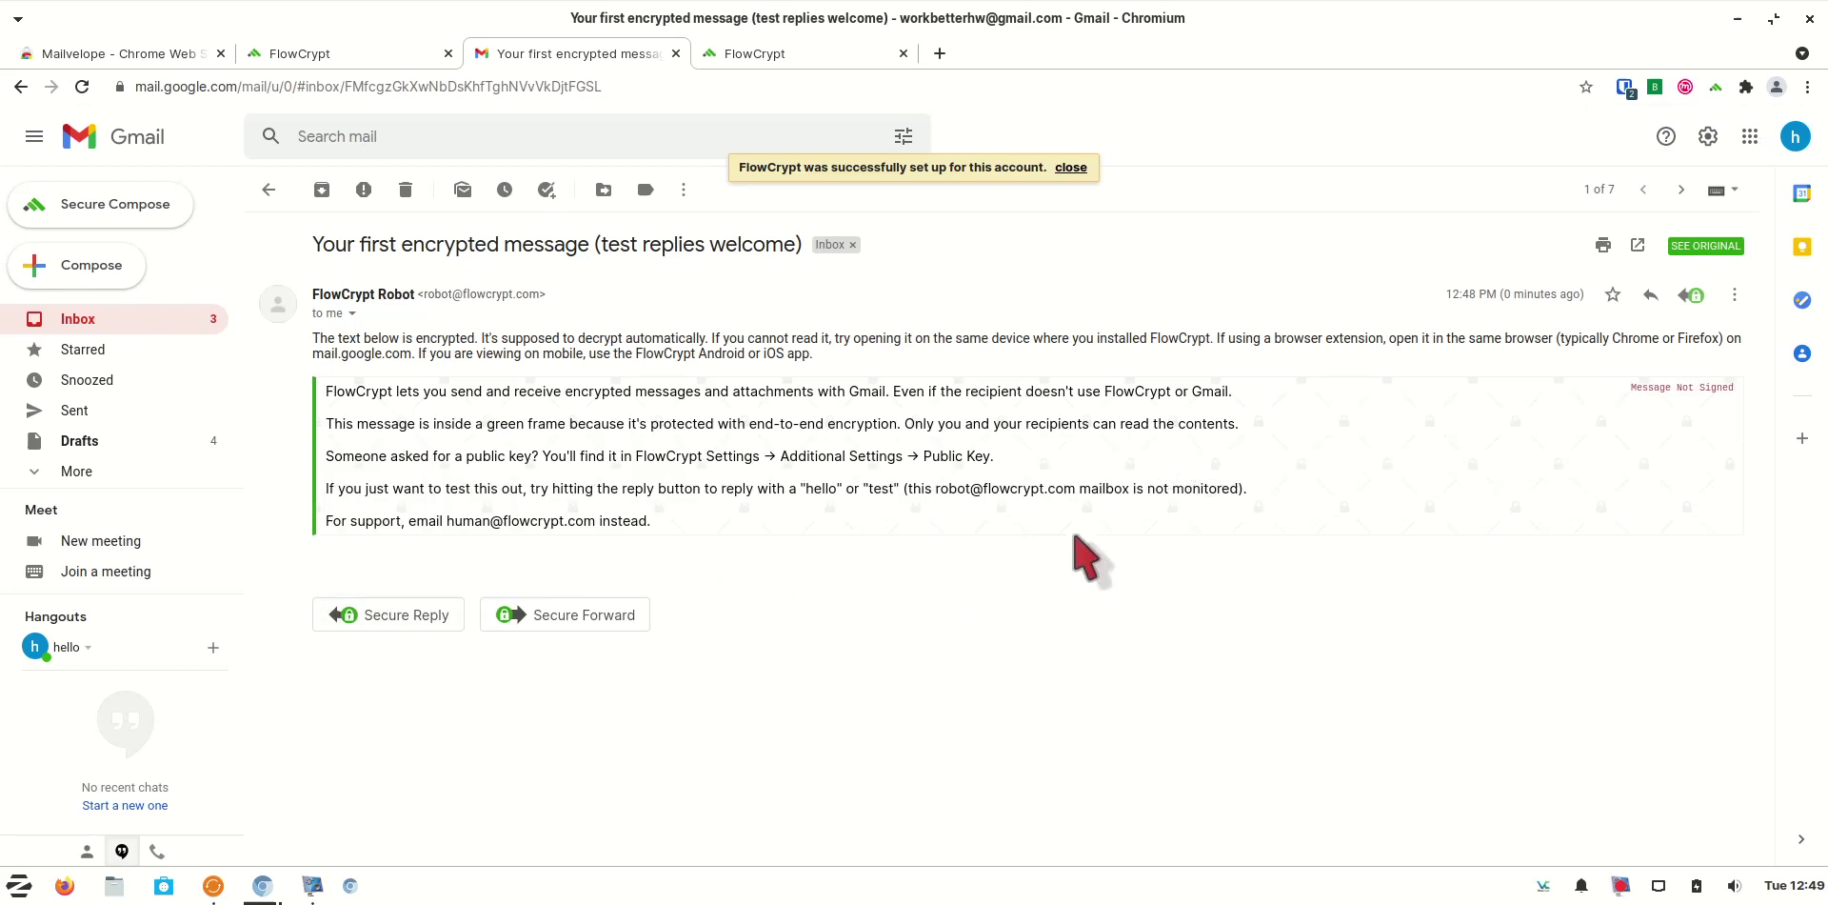
pyautogui.click(179, 334)
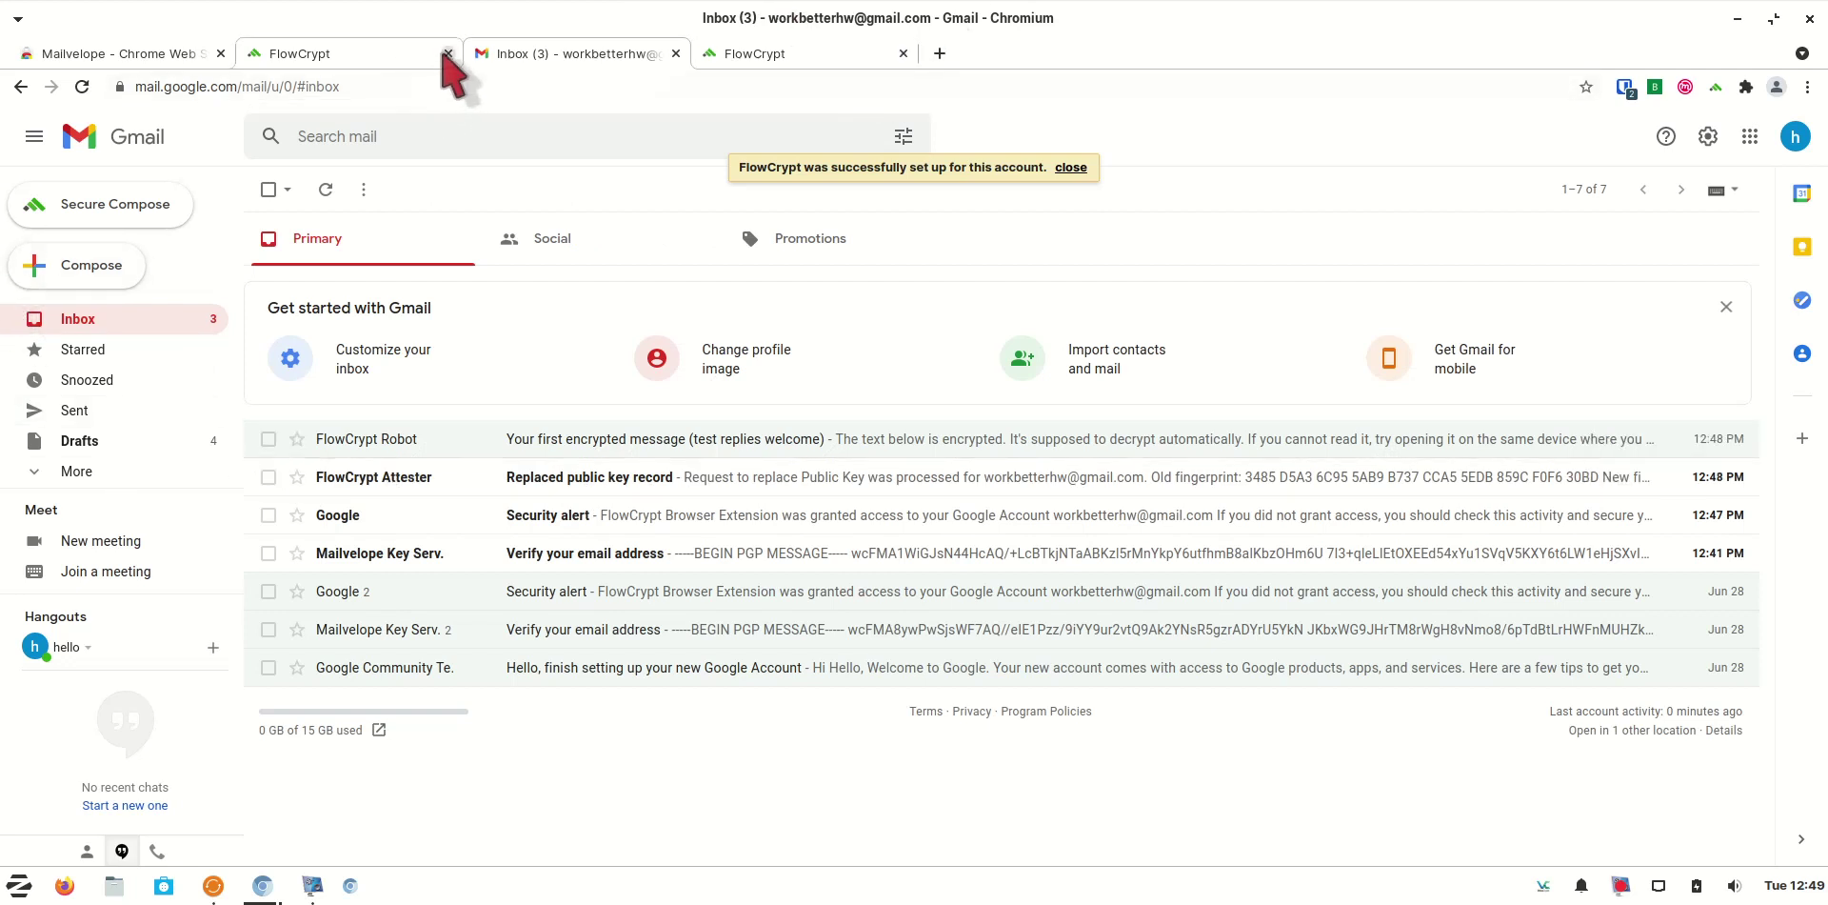
pyautogui.click(447, 53)
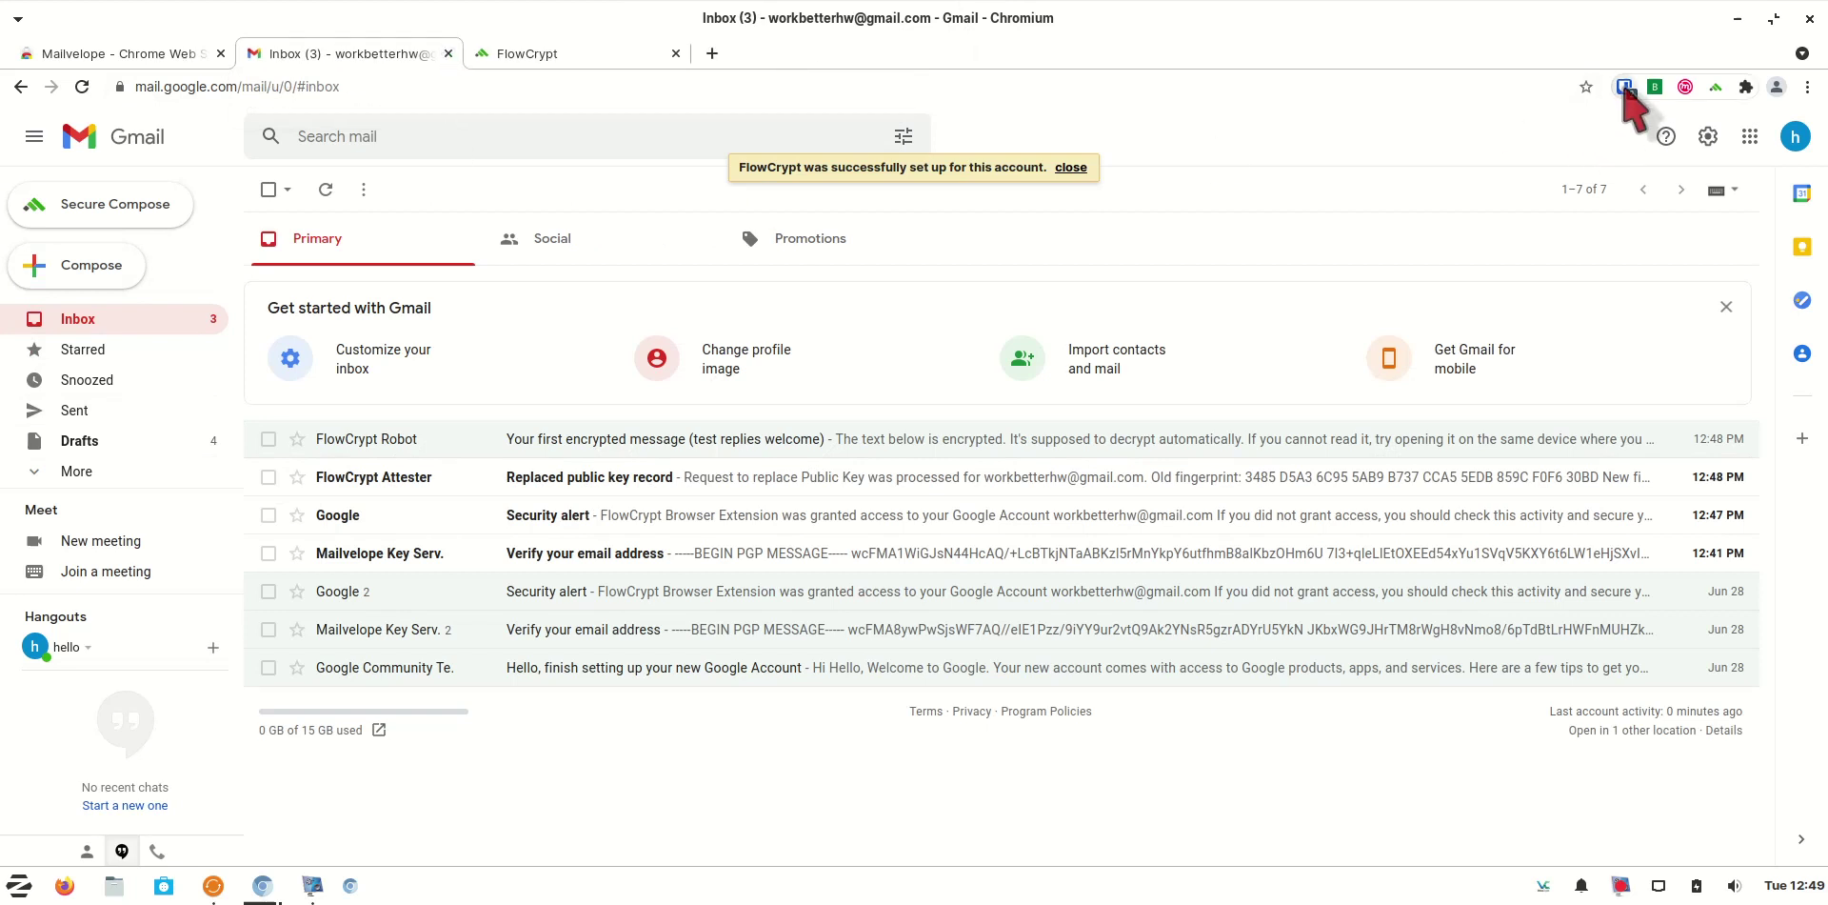
pyautogui.click(1624, 86)
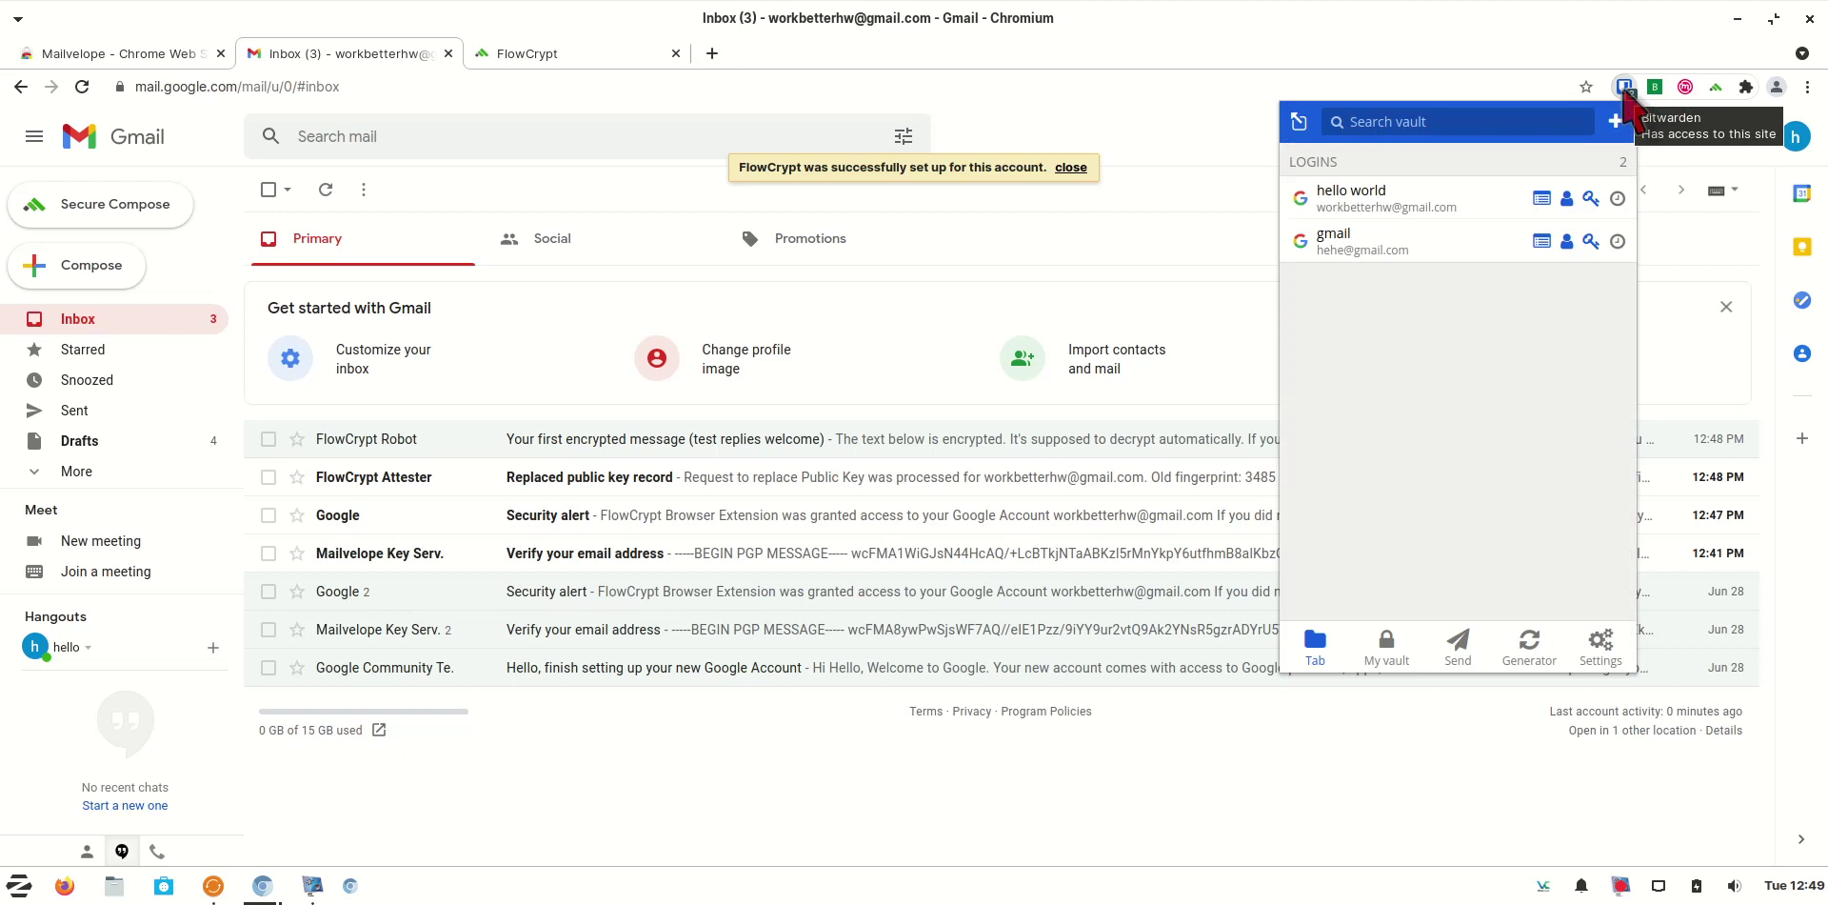
pyautogui.click(1390, 649)
pyautogui.click(1452, 383)
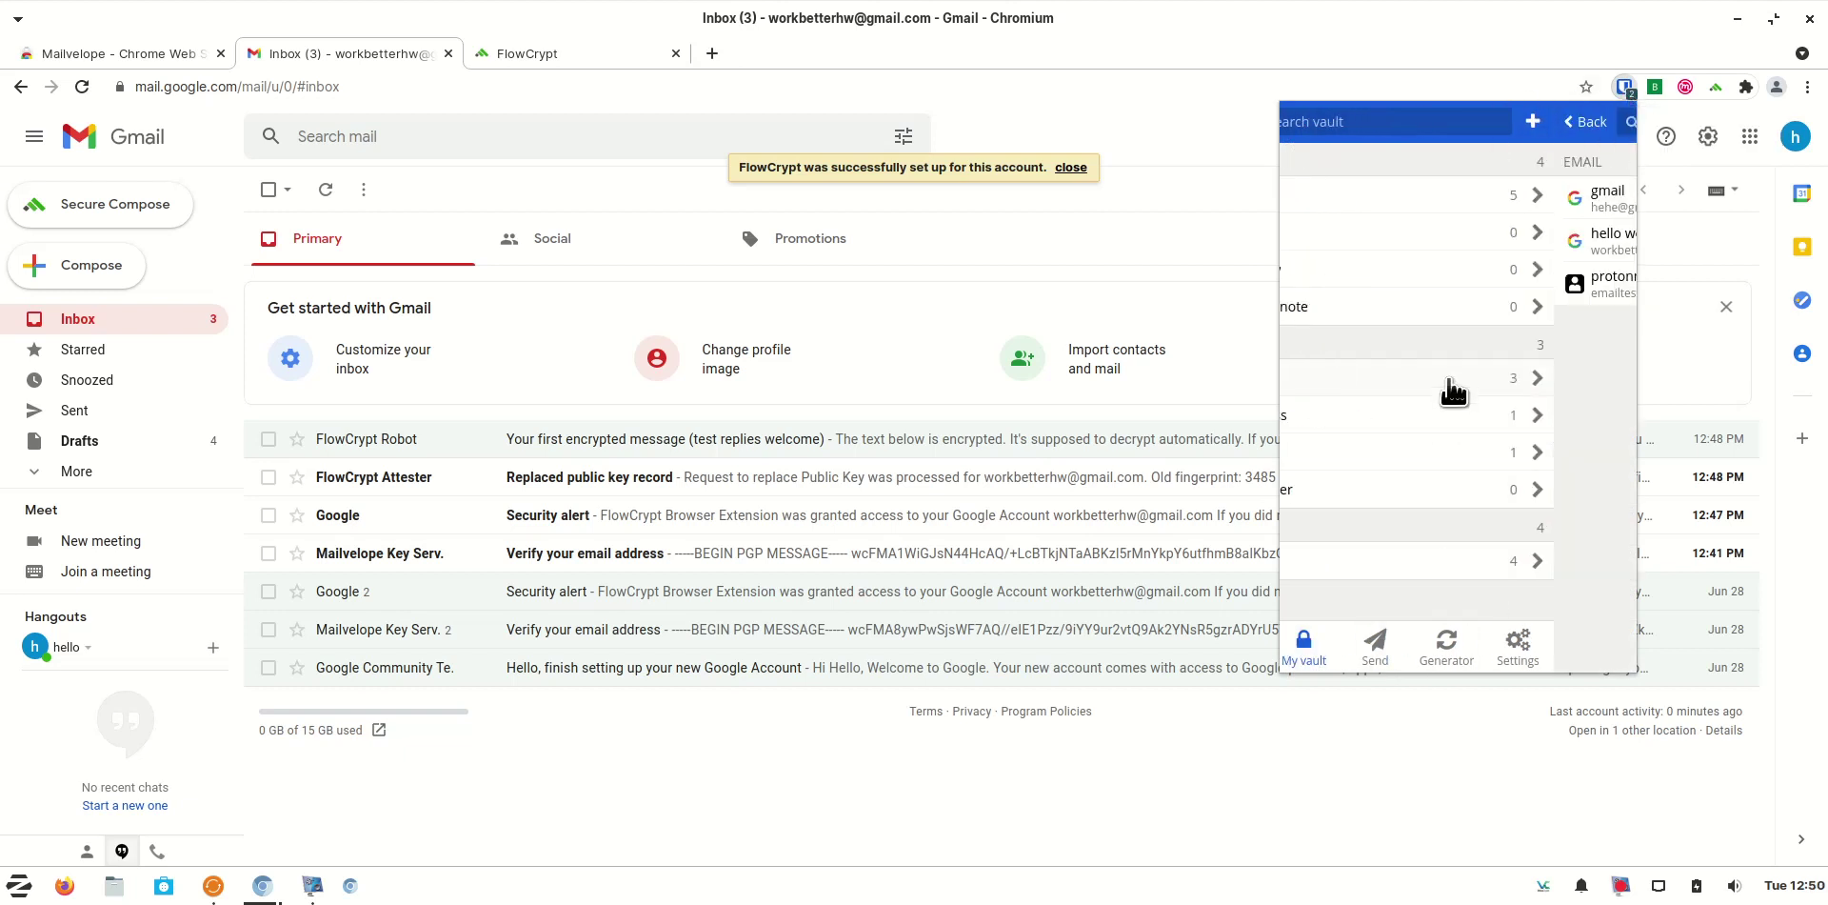
pyautogui.click(1545, 286)
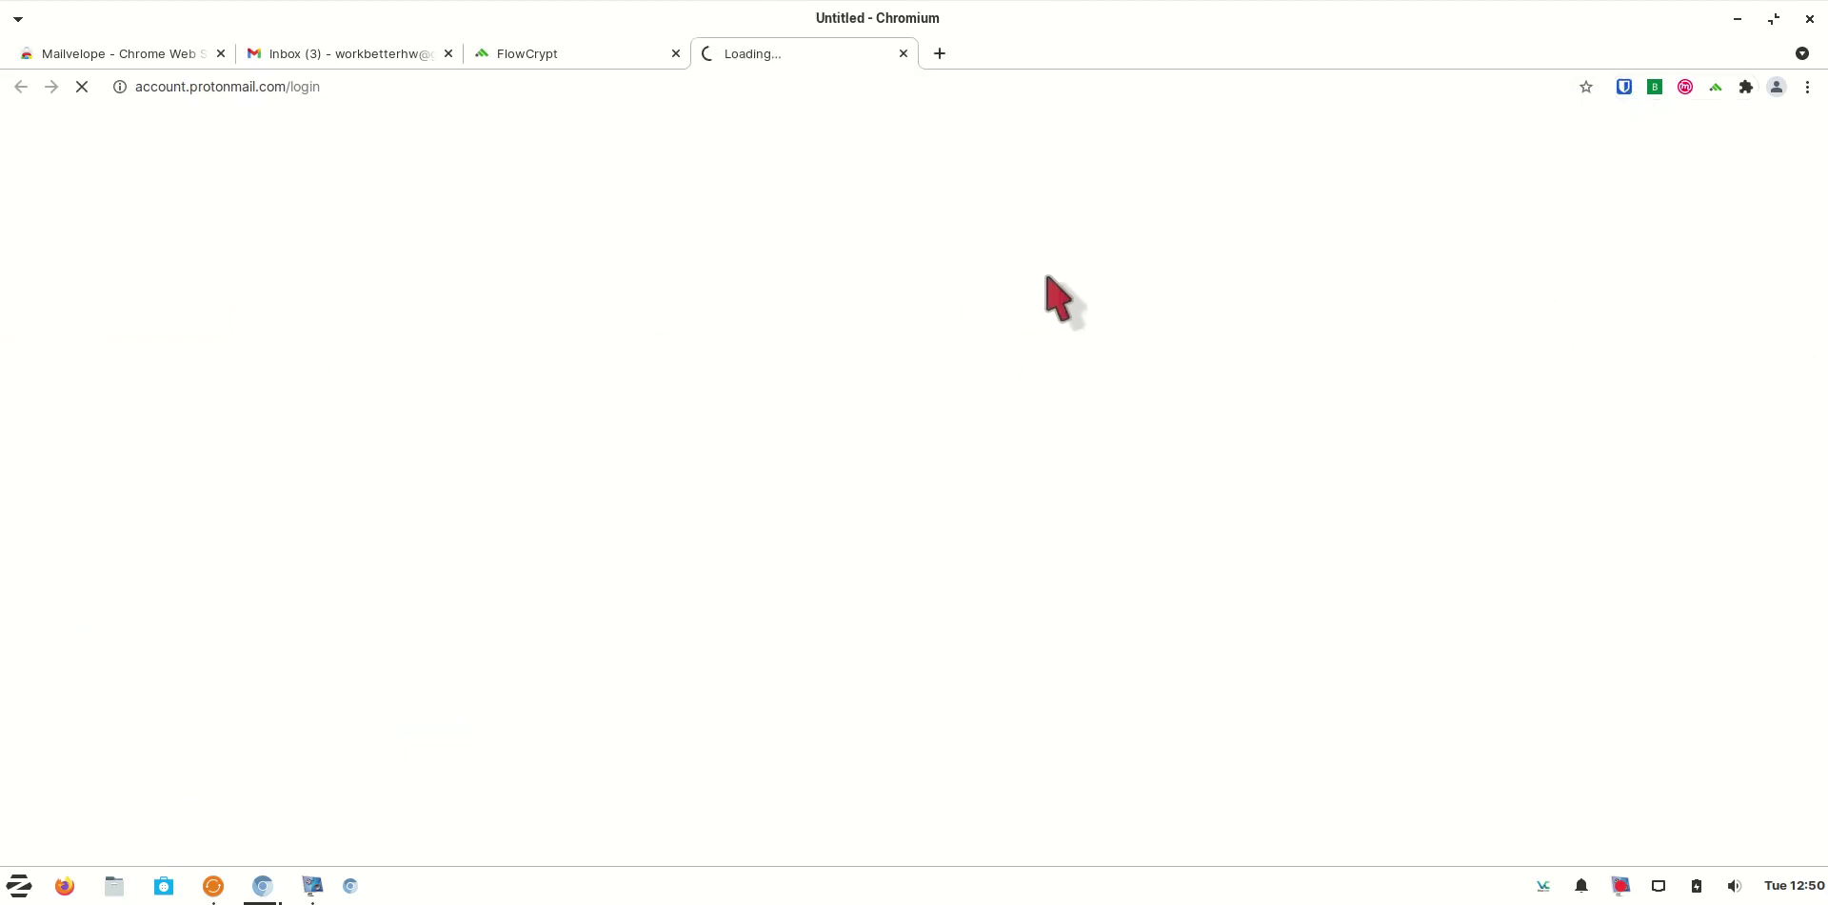
# Return to the Gmail inbox and start a new FlowCrypt Secure Compose message
pyautogui.click(557, 59)
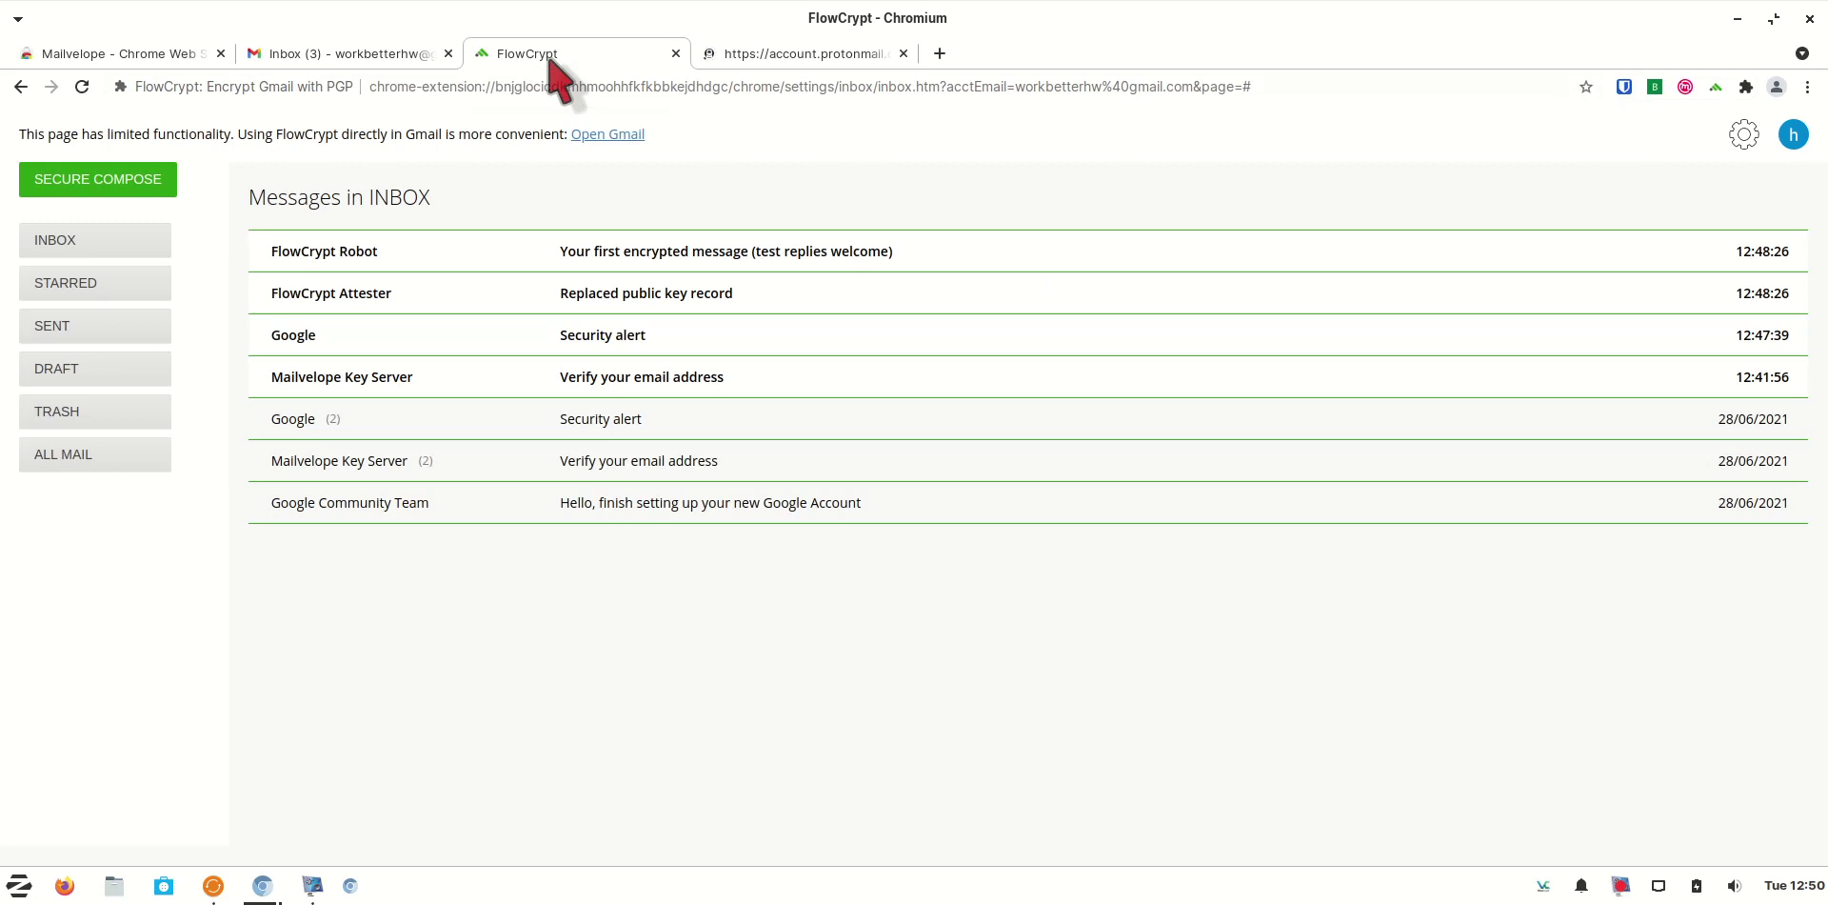
pyautogui.click(383, 55)
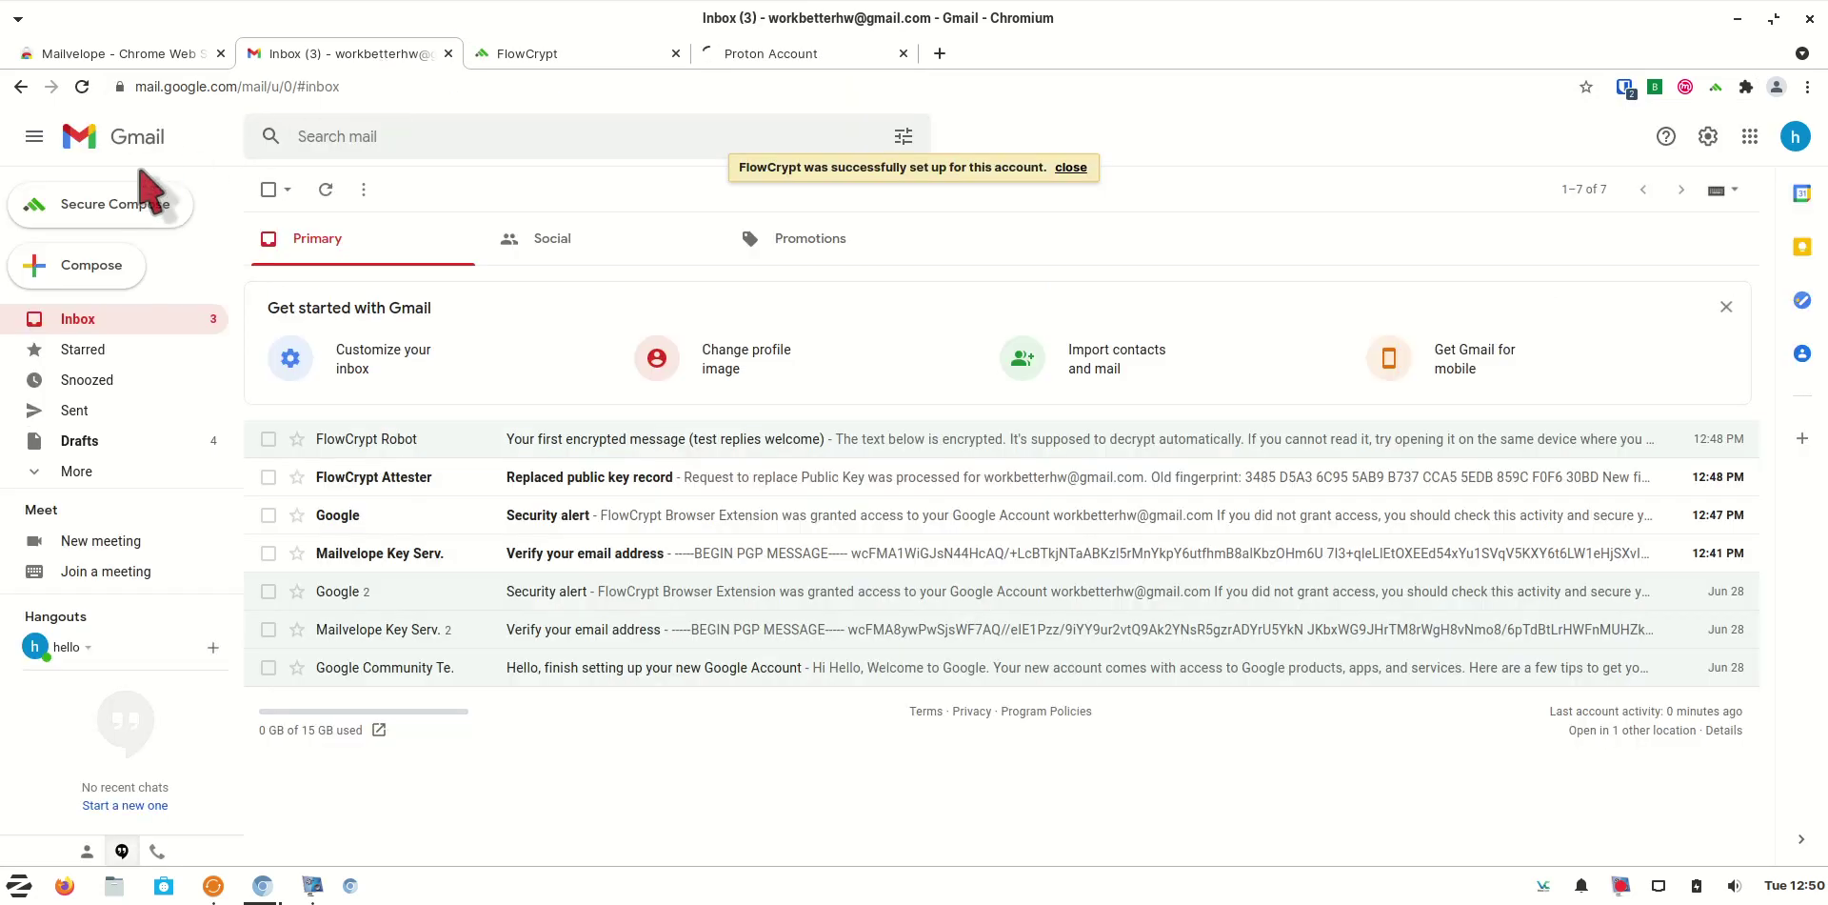
pyautogui.click(123, 219)
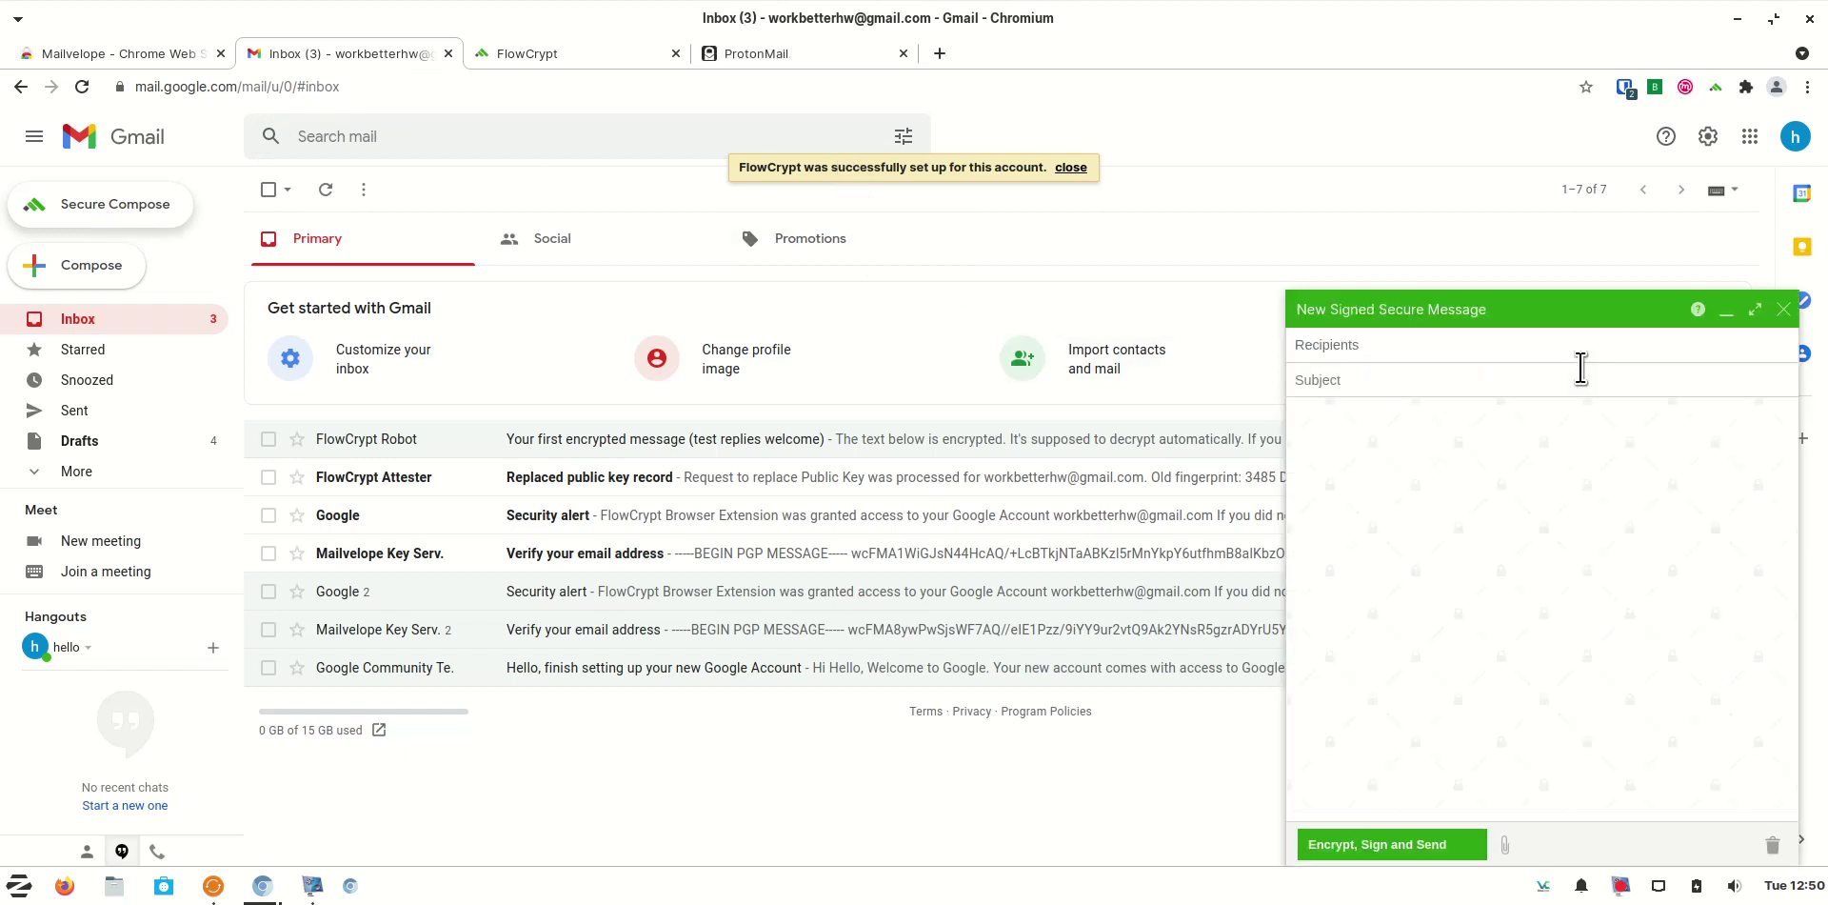
# Address the maximized message to the ProtonMail account with subject 'I send you my public key' and the body 'Please use my public key to encrypt secret mail to me'
pyautogui.click(1757, 312)
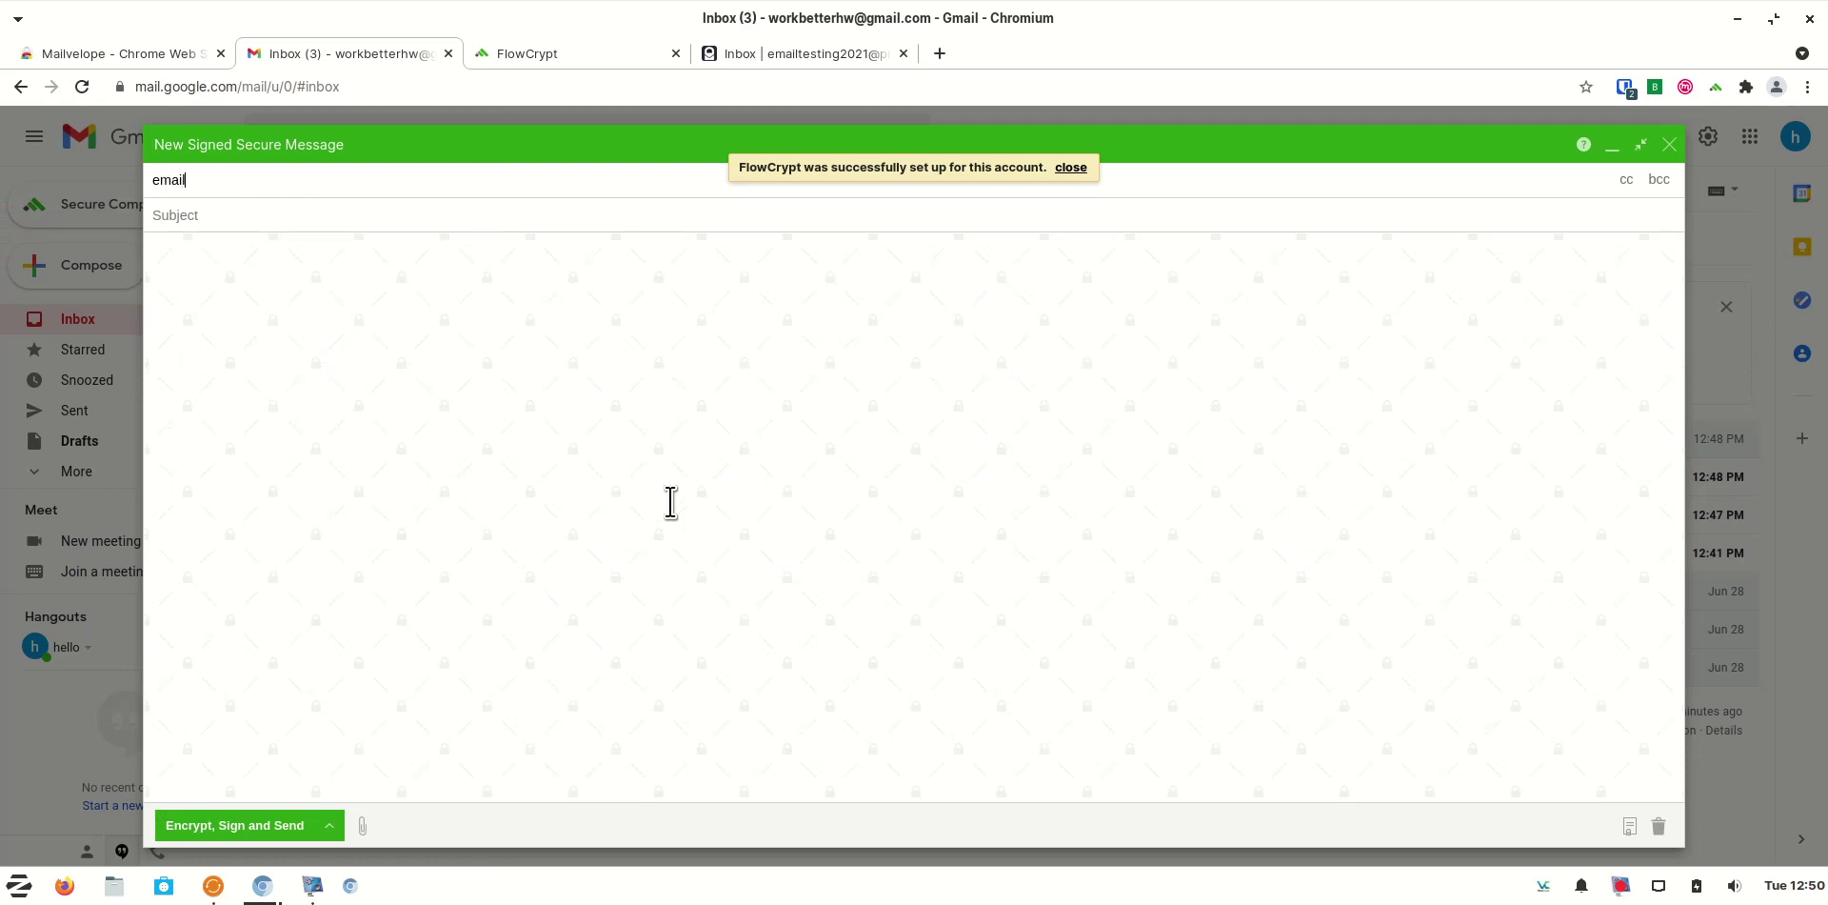
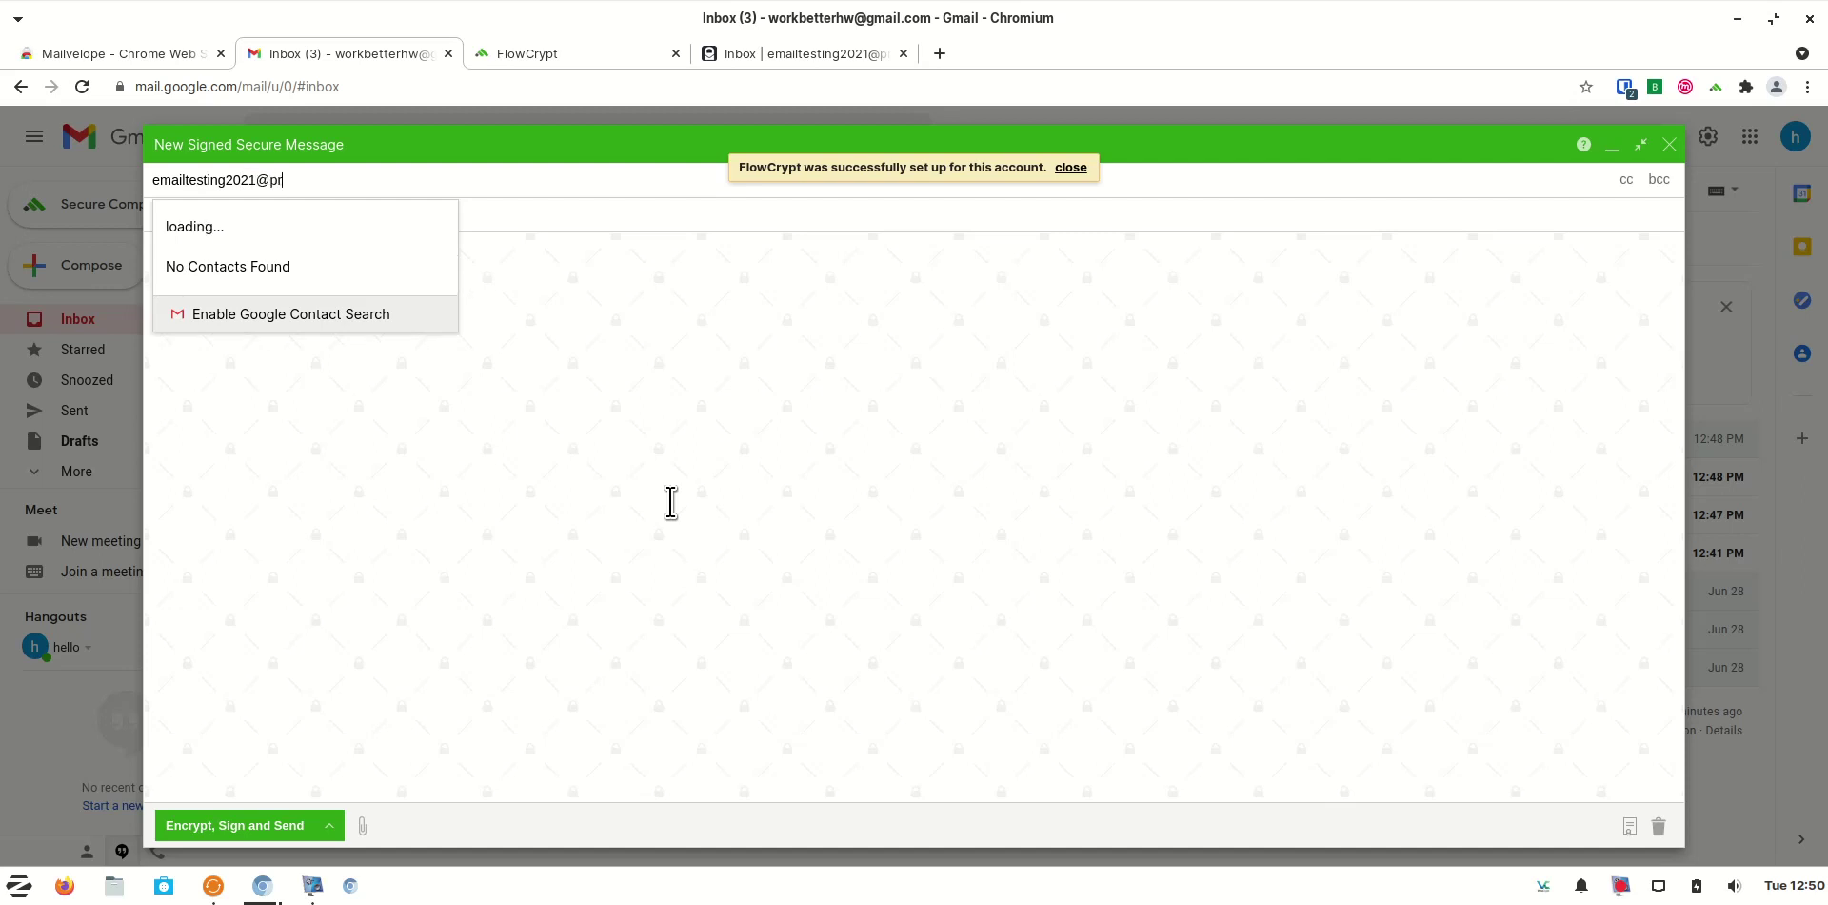
pyautogui.click(629, 221)
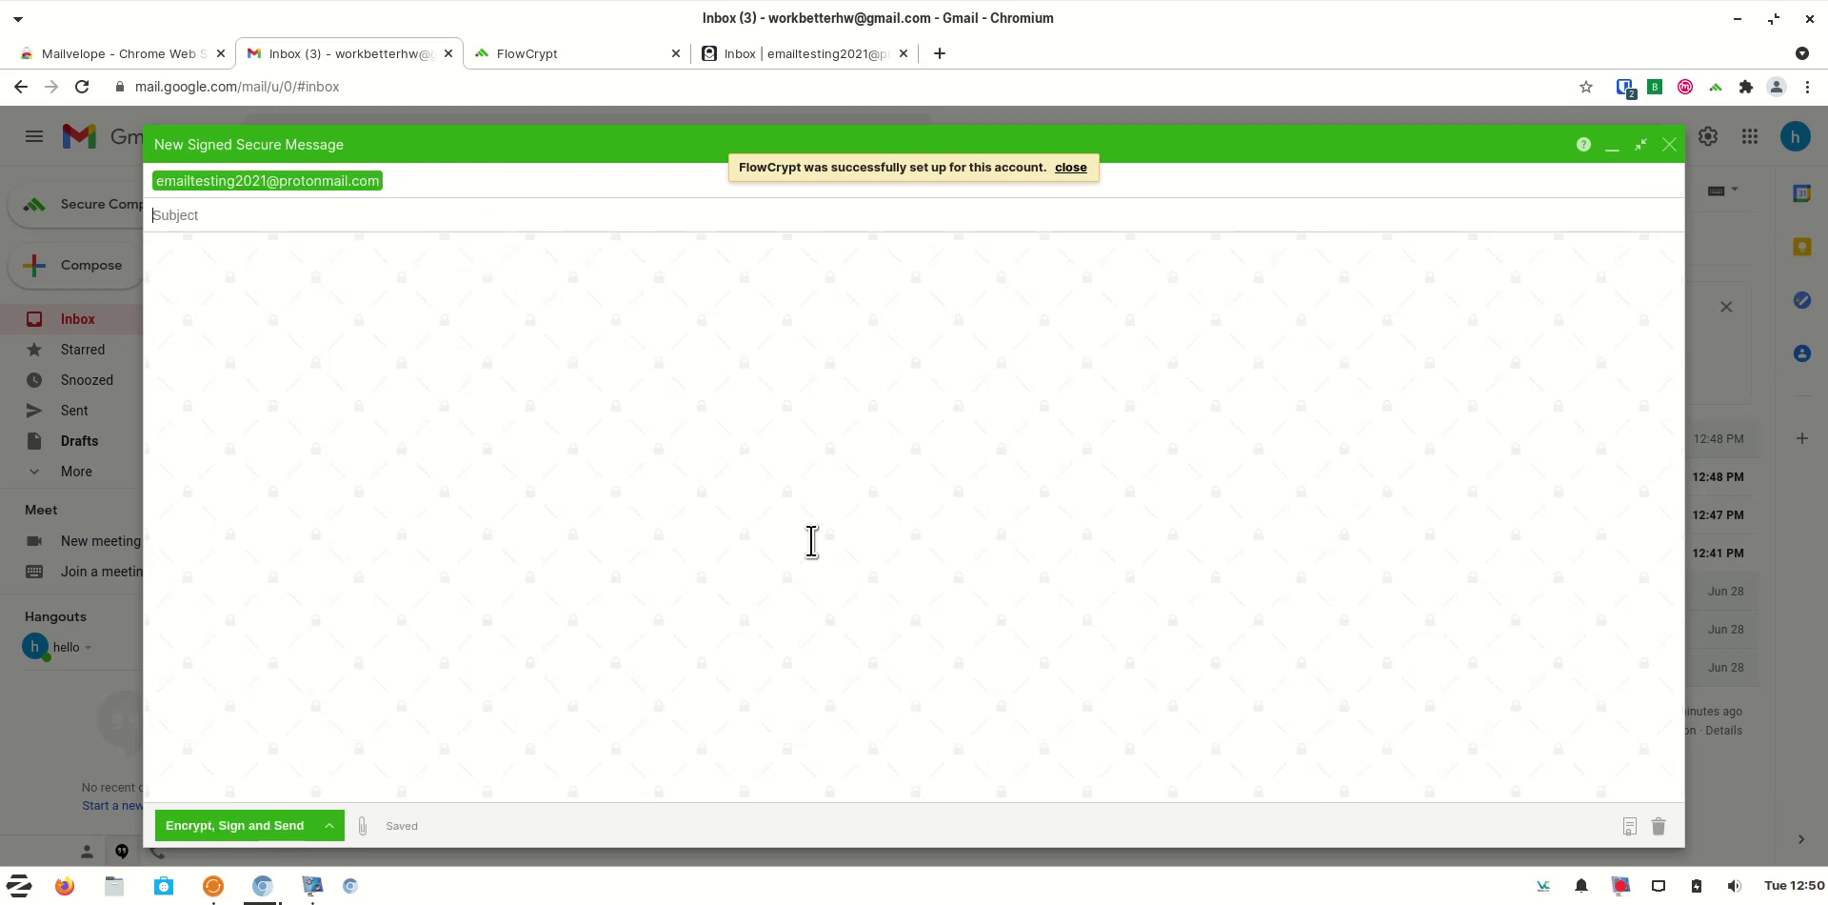
pyautogui.write('I send you my public key')
pyautogui.click(467, 302)
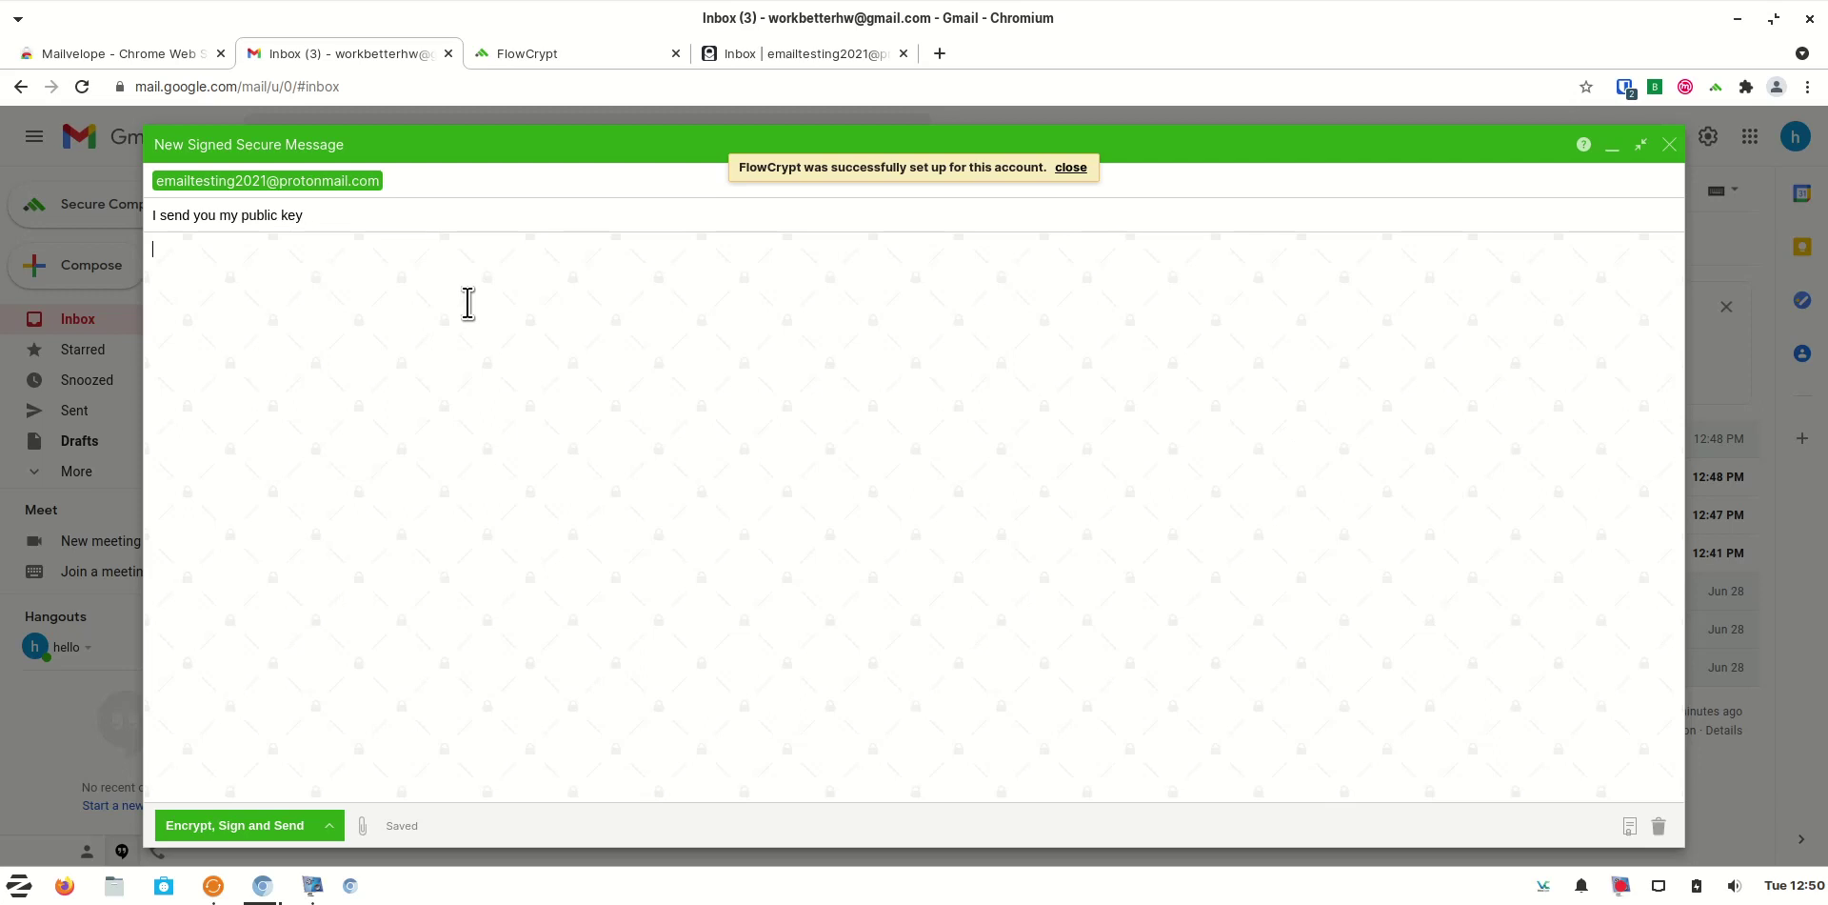
pyautogui.write('Please use ')
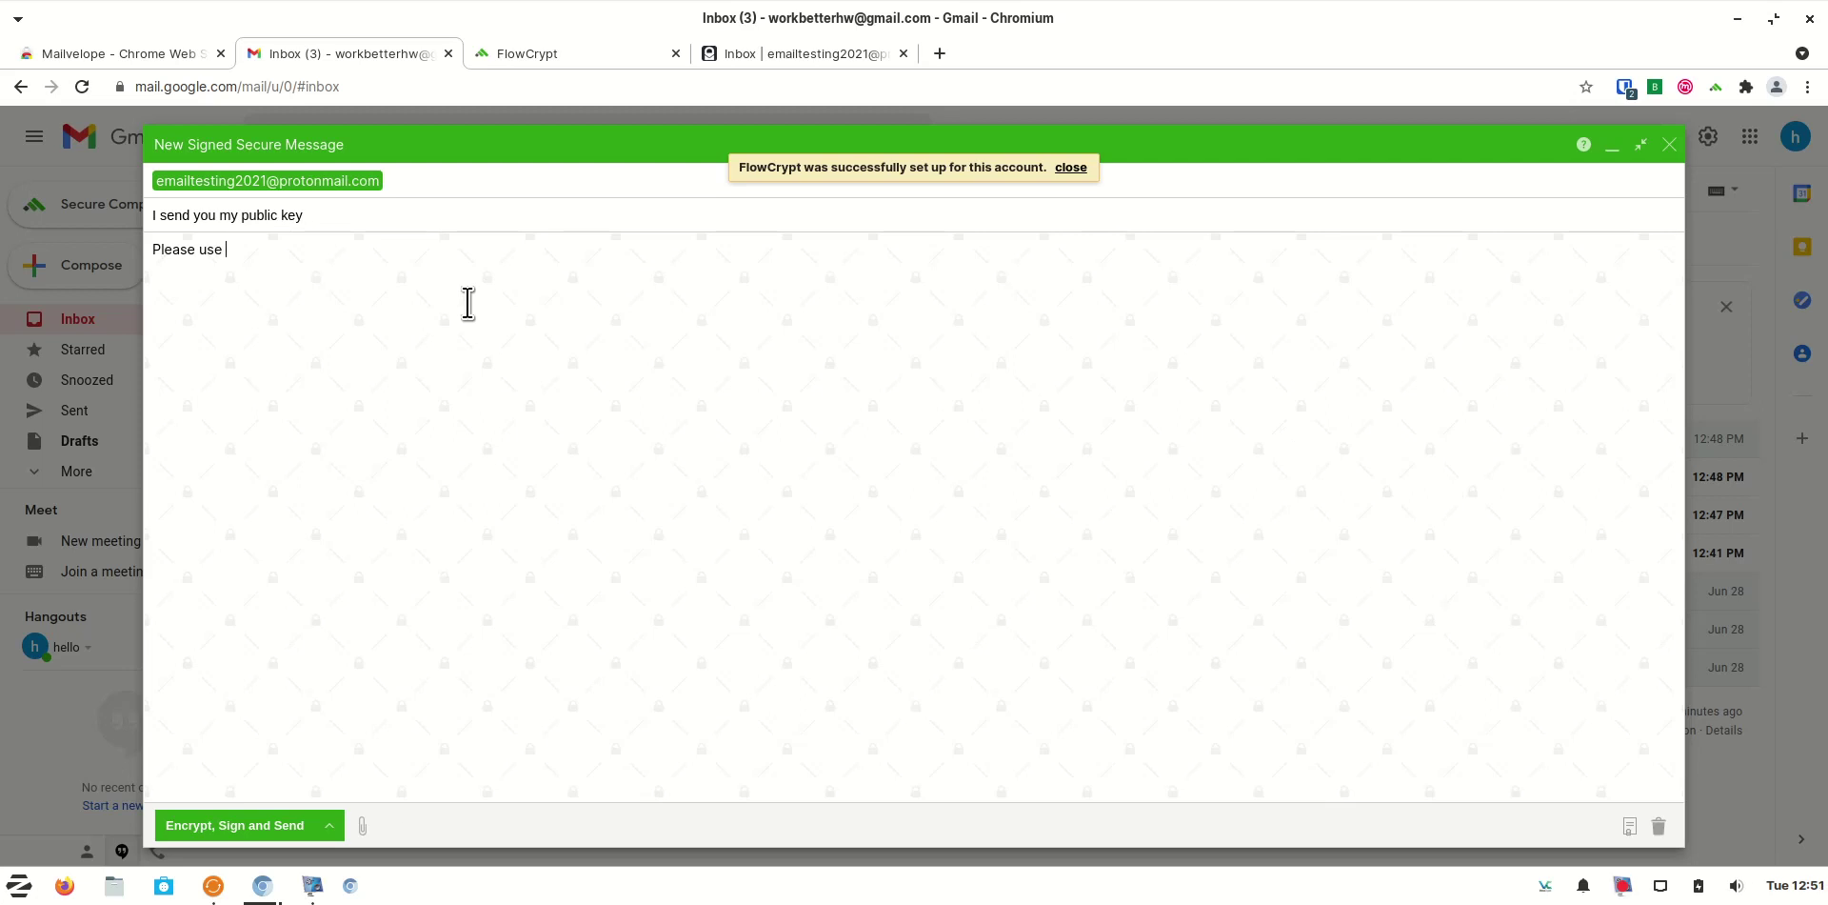
pyautogui.write('my public key to encrypt secret mail to me')
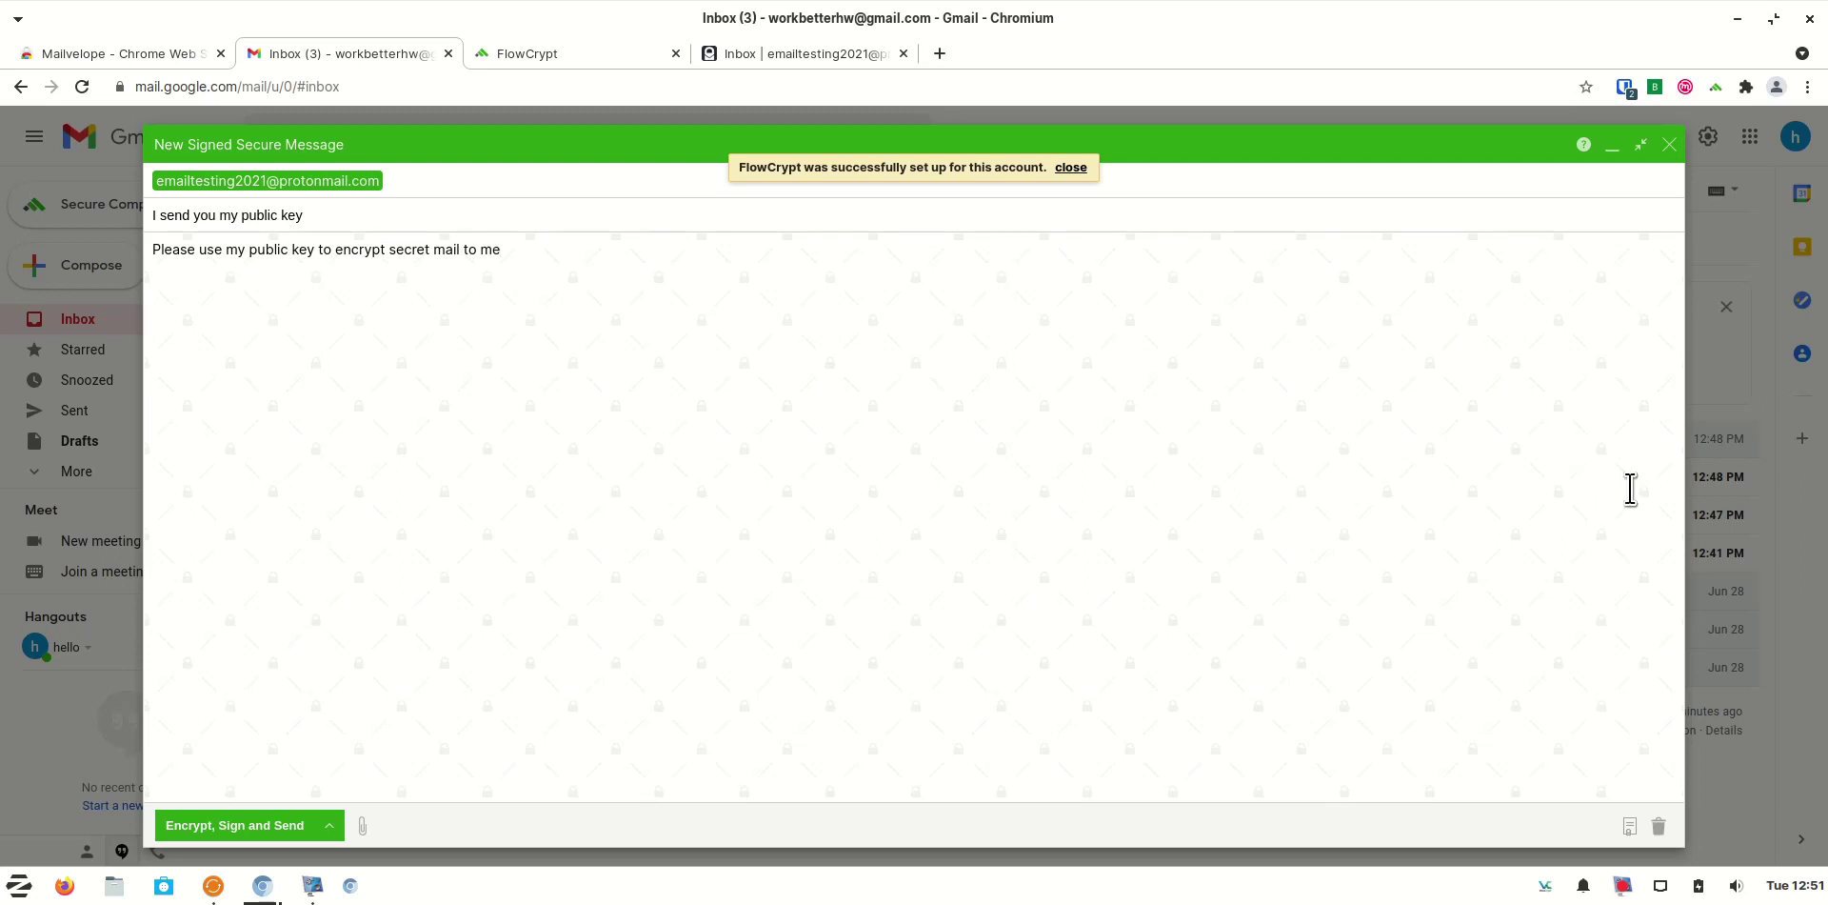
# Attach the public key and send the message signed and encrypted, then view ProtonMail
pyautogui.click(1626, 828)
pyautogui.click(272, 836)
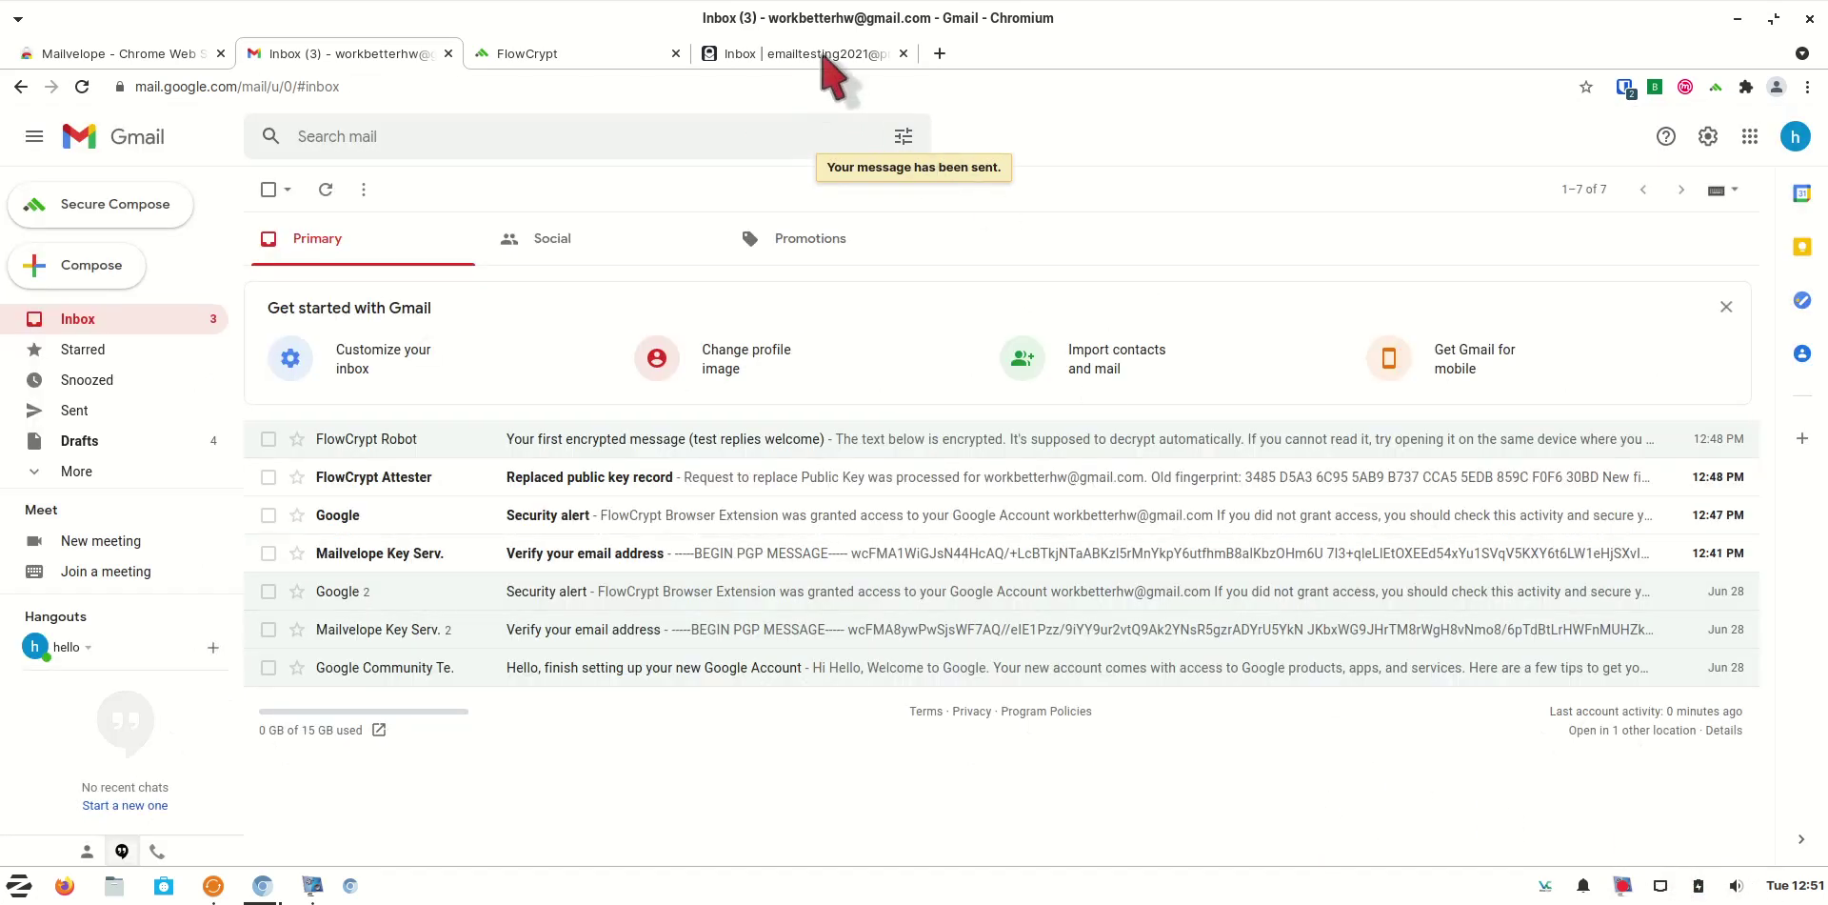
pyautogui.click(806, 59)
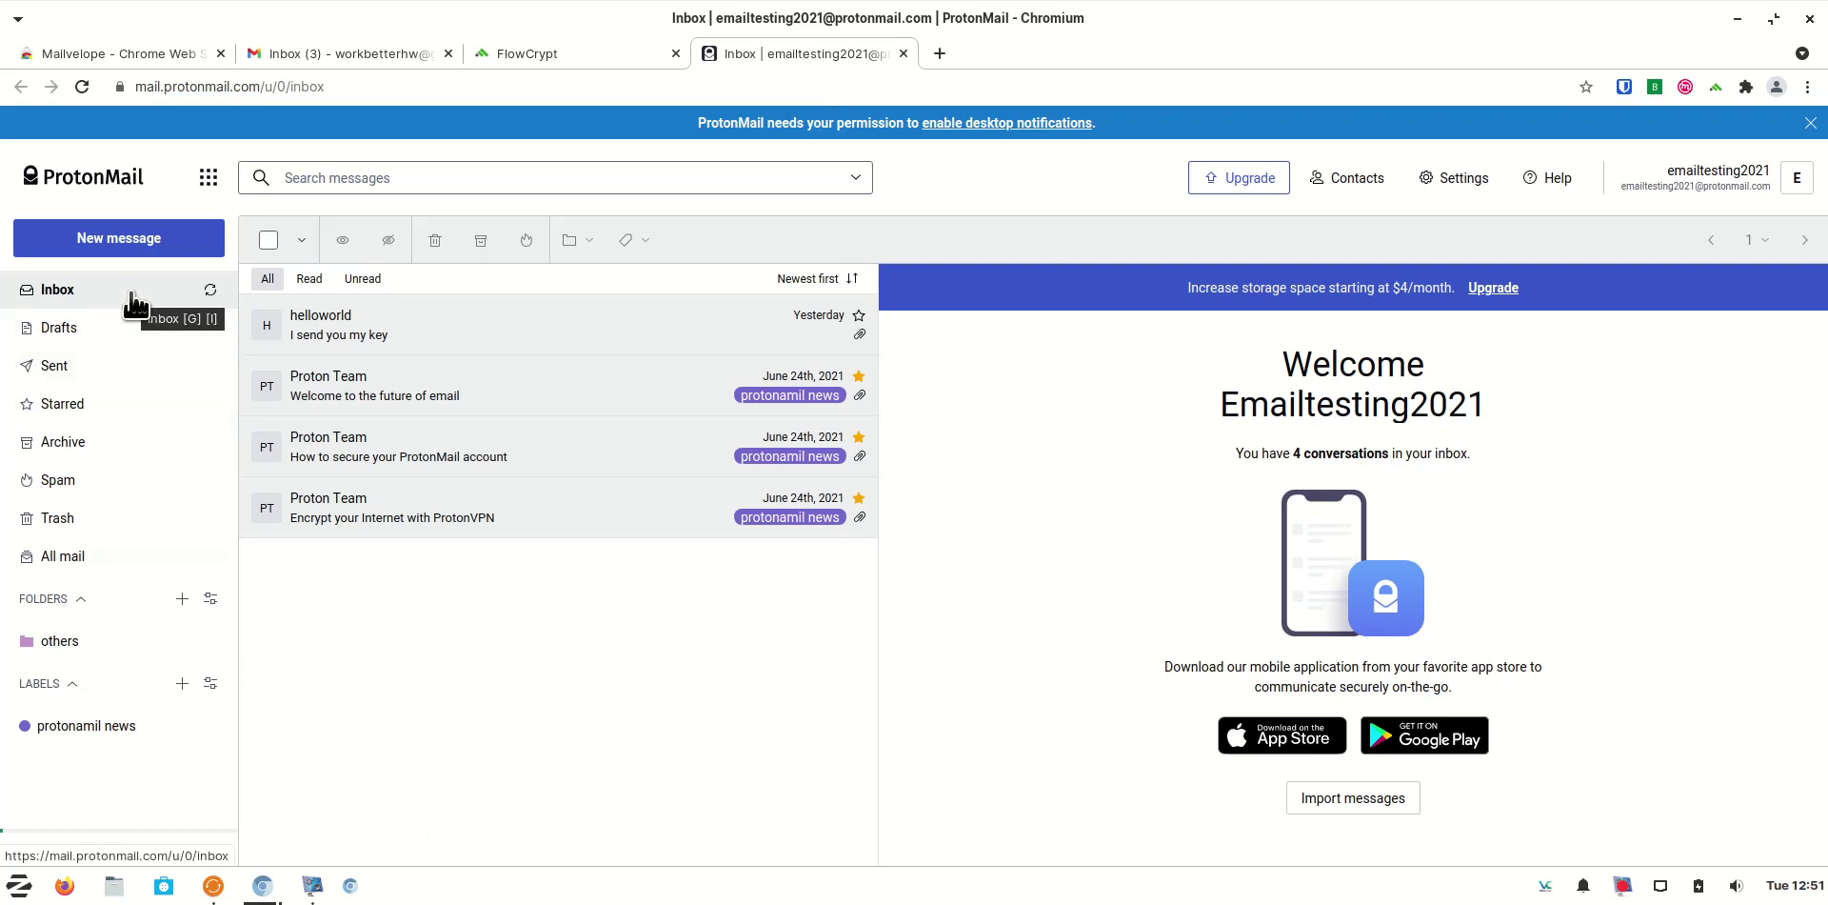
# Open the 'I send you my public key' message and trust the sender's attached RSA (4096) key
pyautogui.rightClick(1622, 885)
pyautogui.click(1662, 792)
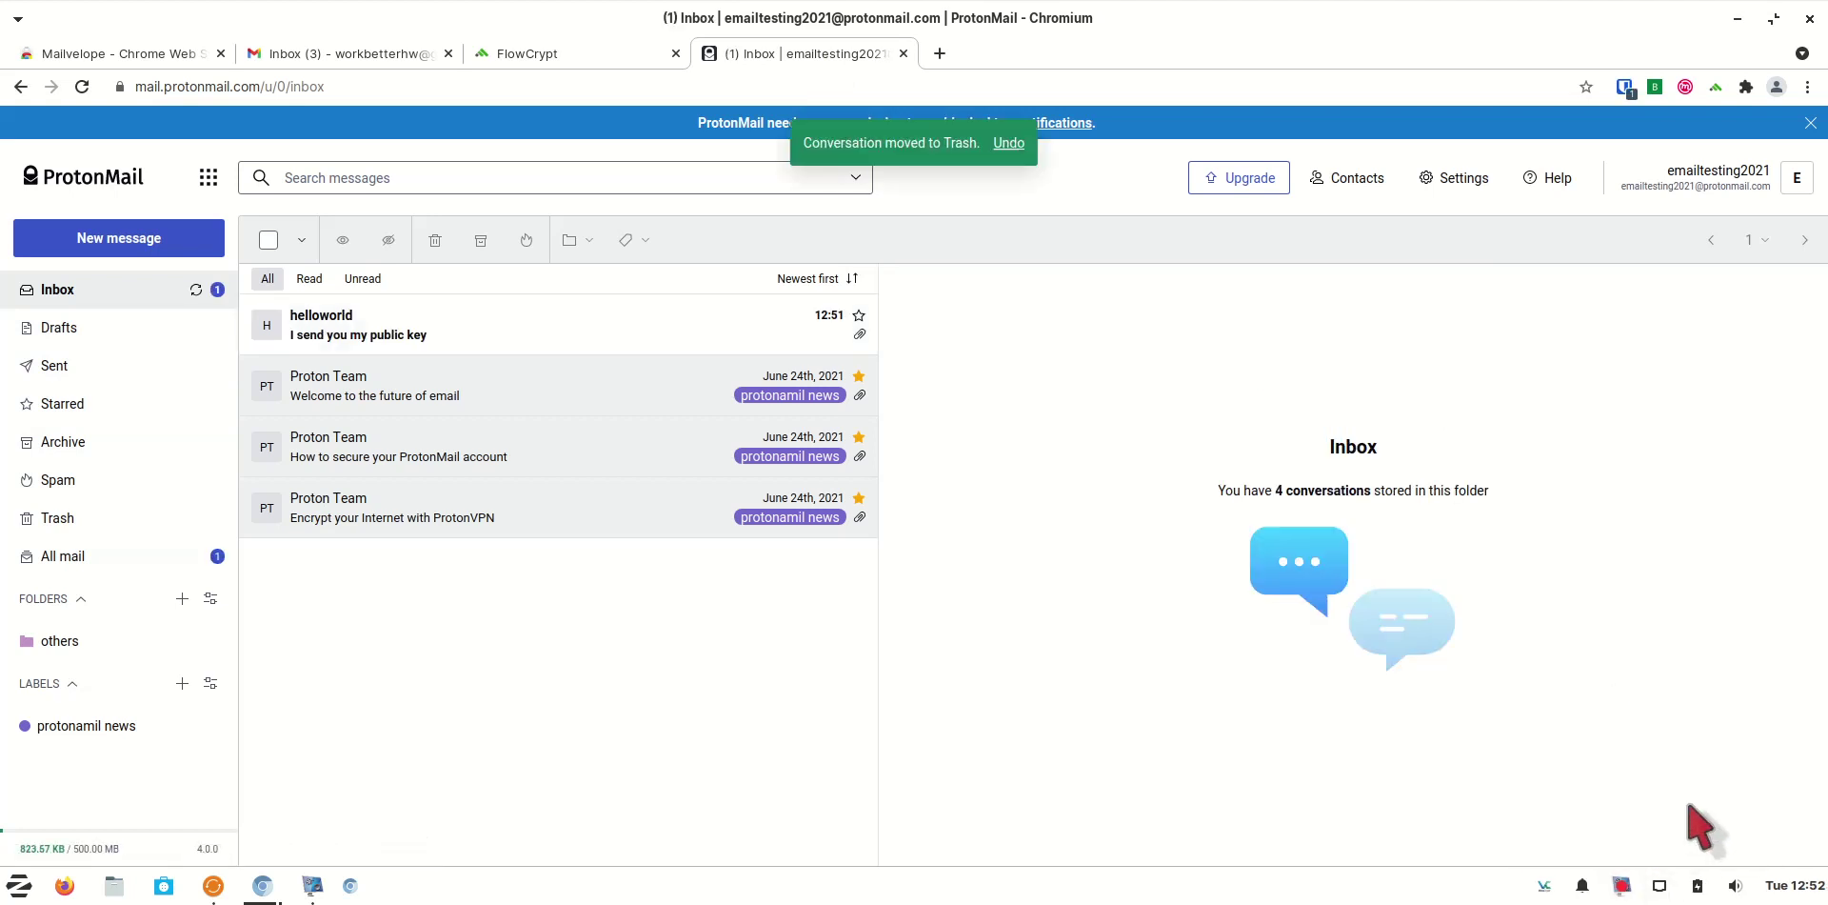
pyautogui.click(591, 335)
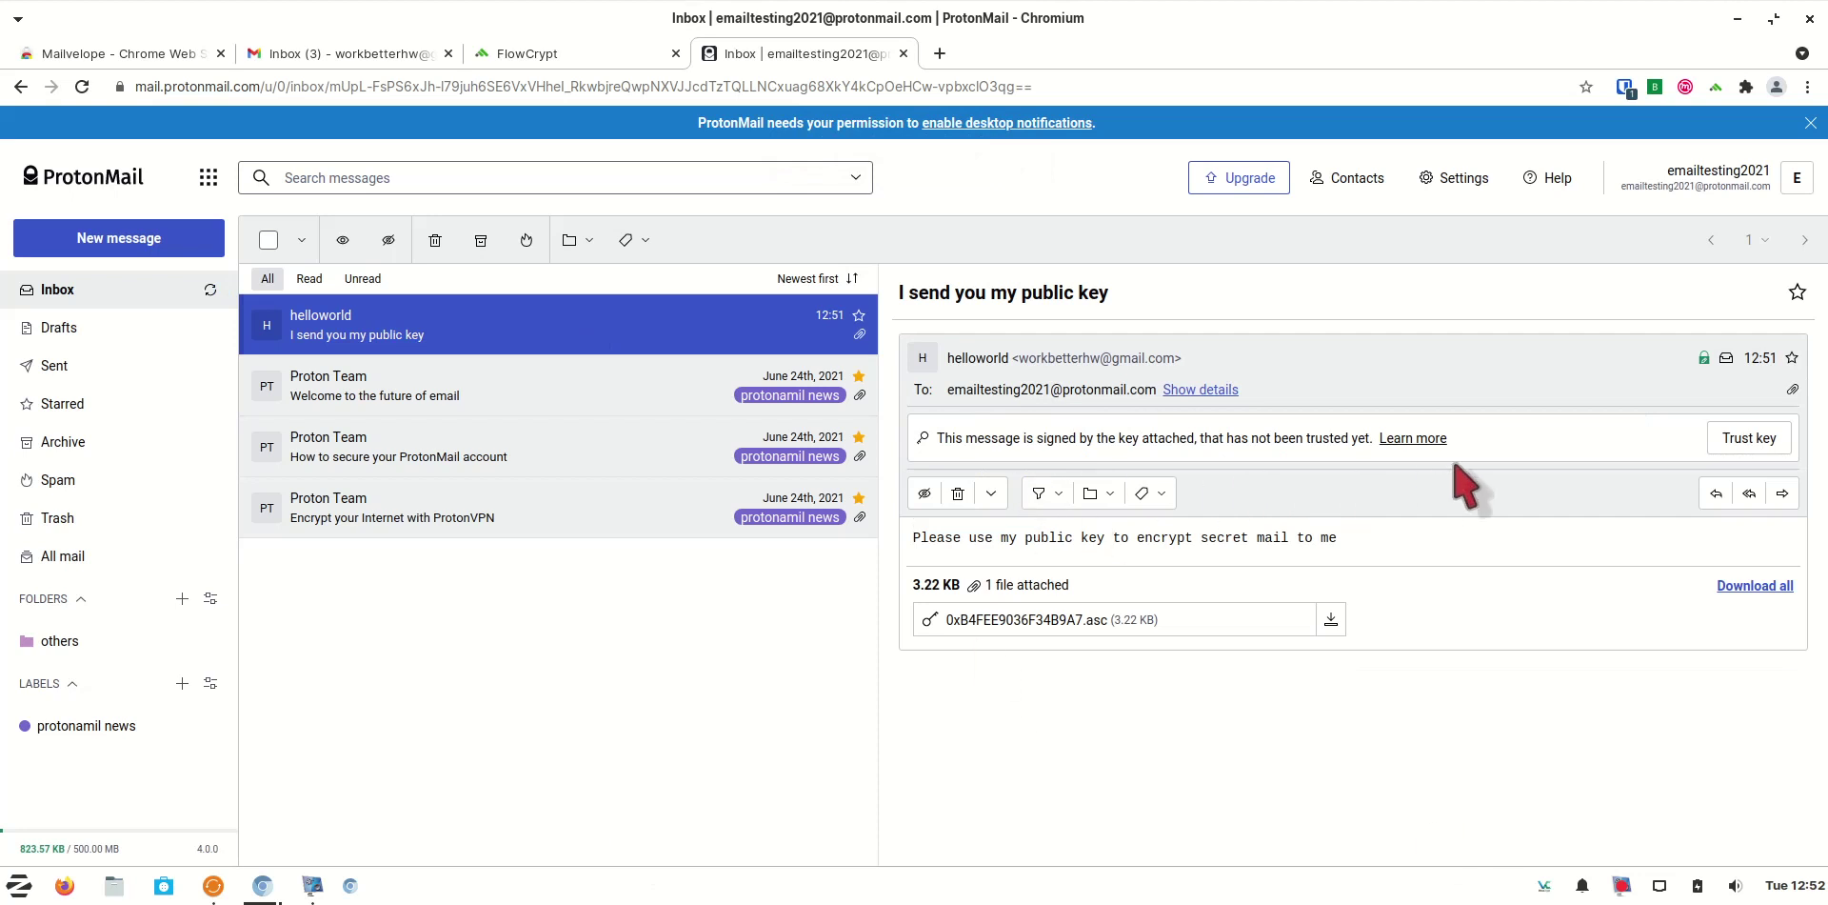
pyautogui.click(1763, 440)
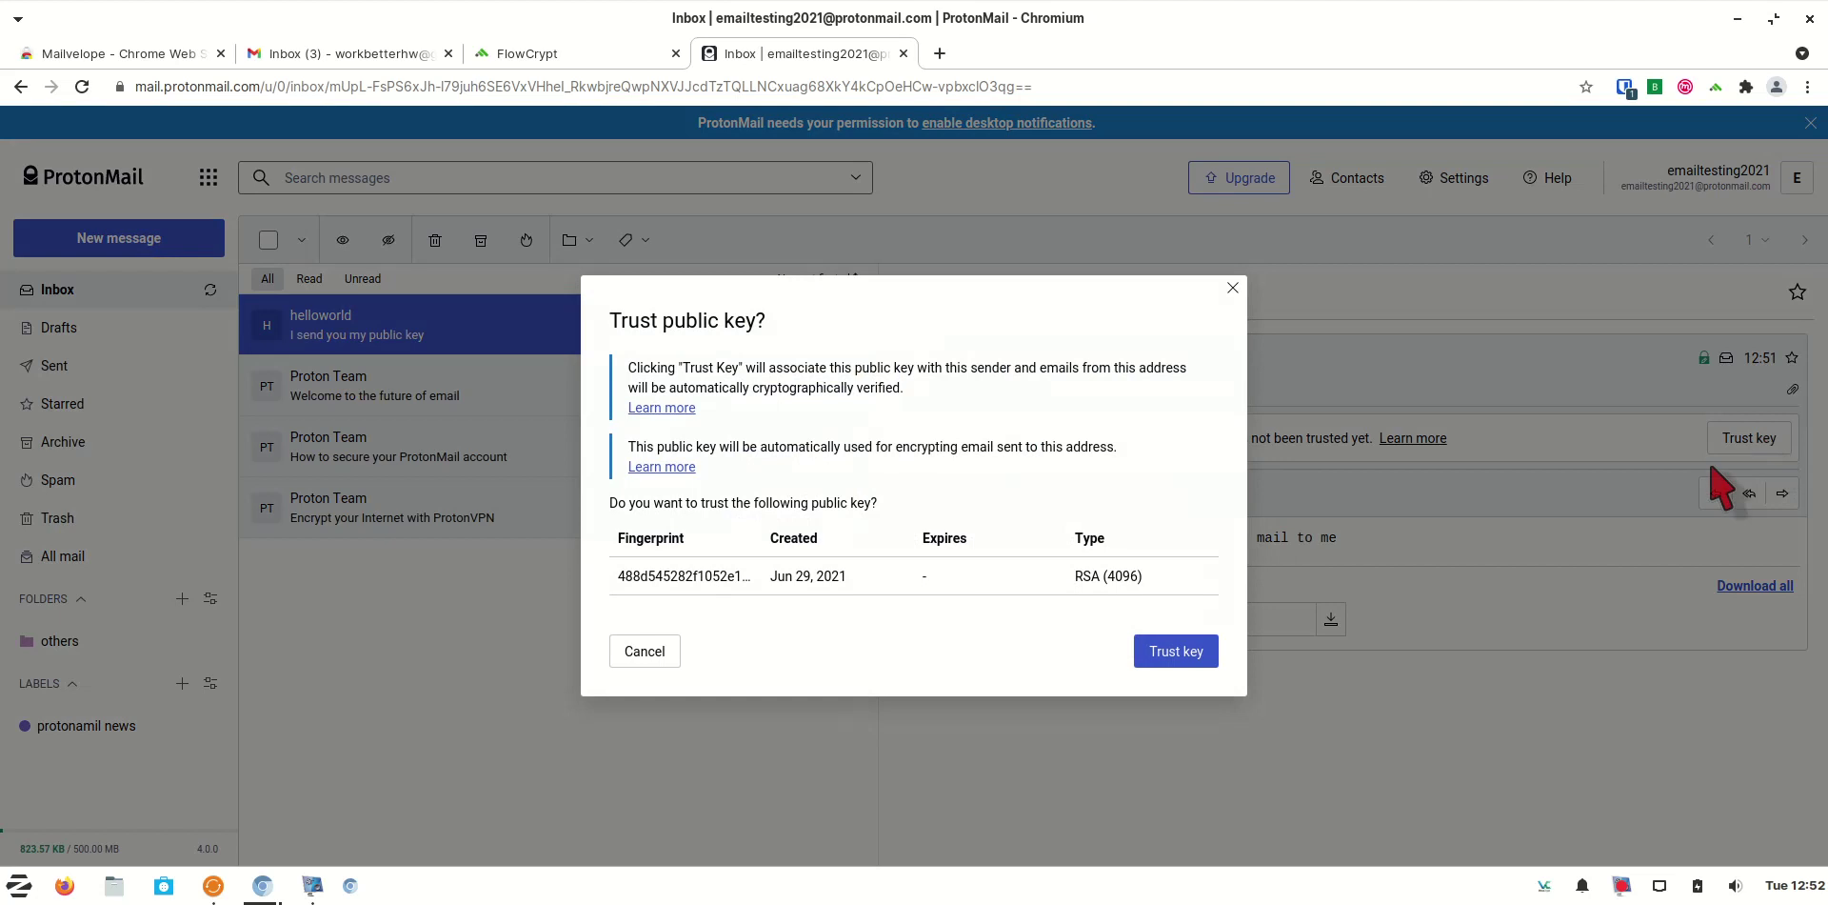
pyautogui.click(1187, 655)
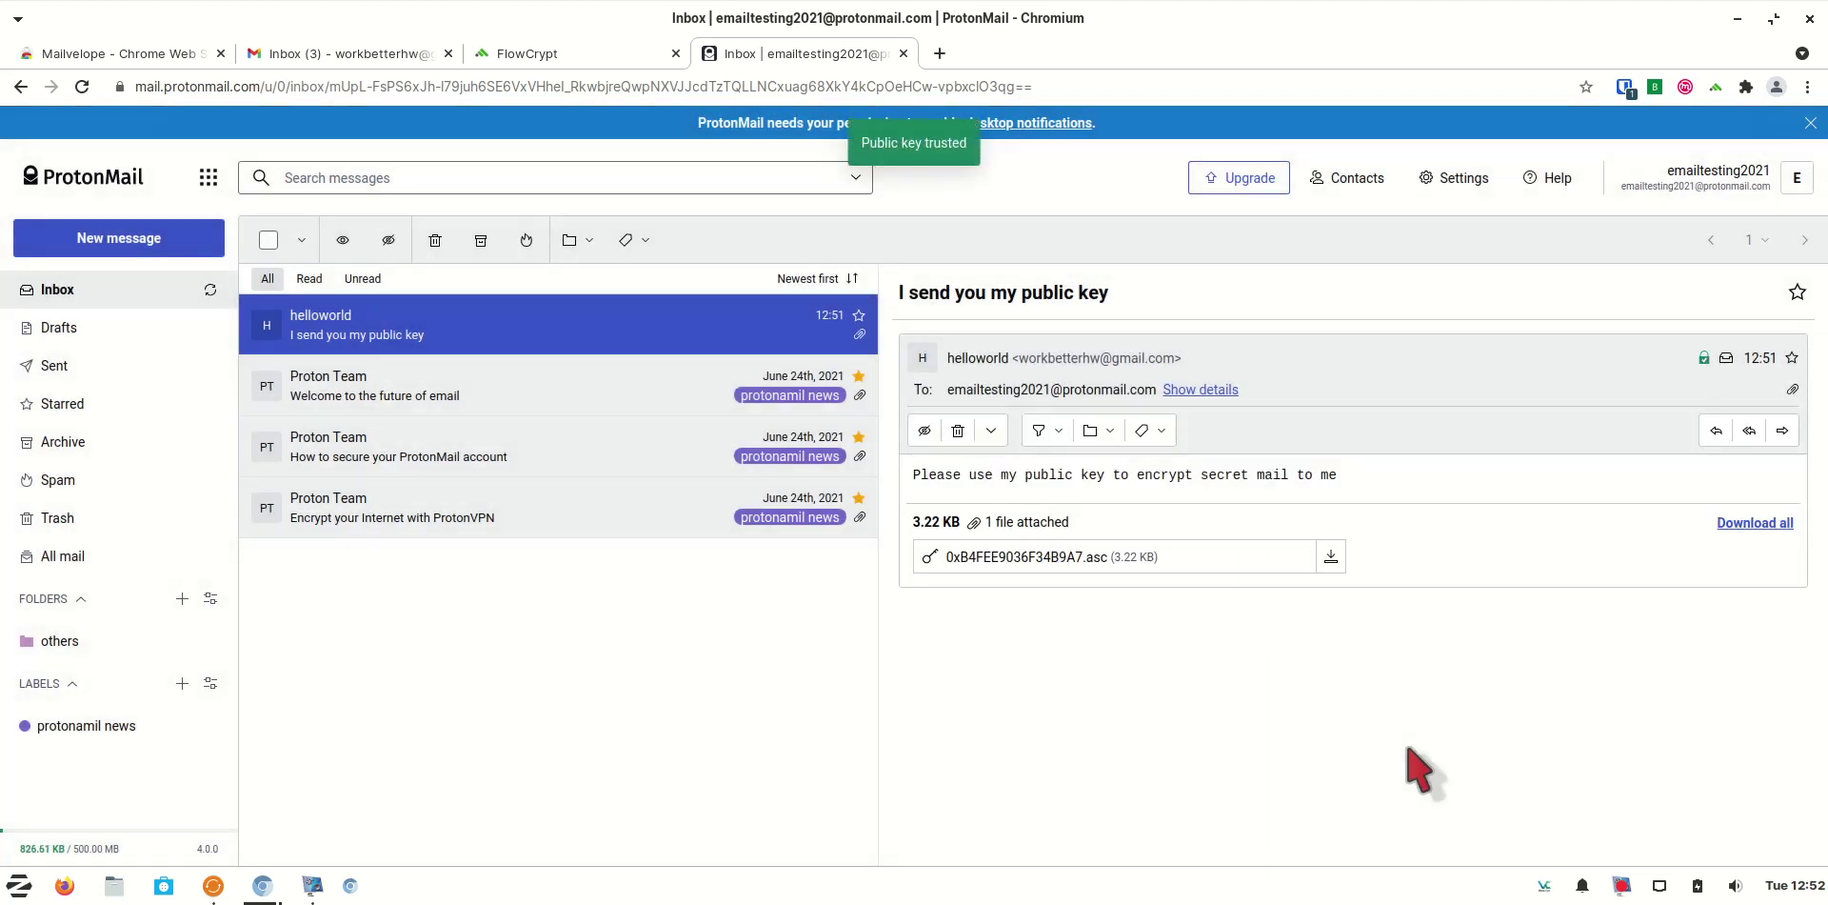
# Turn on encryption in the Gmail sender contact's advanced PGP email settings, then save them
pyautogui.click(1374, 181)
pyautogui.click(1307, 405)
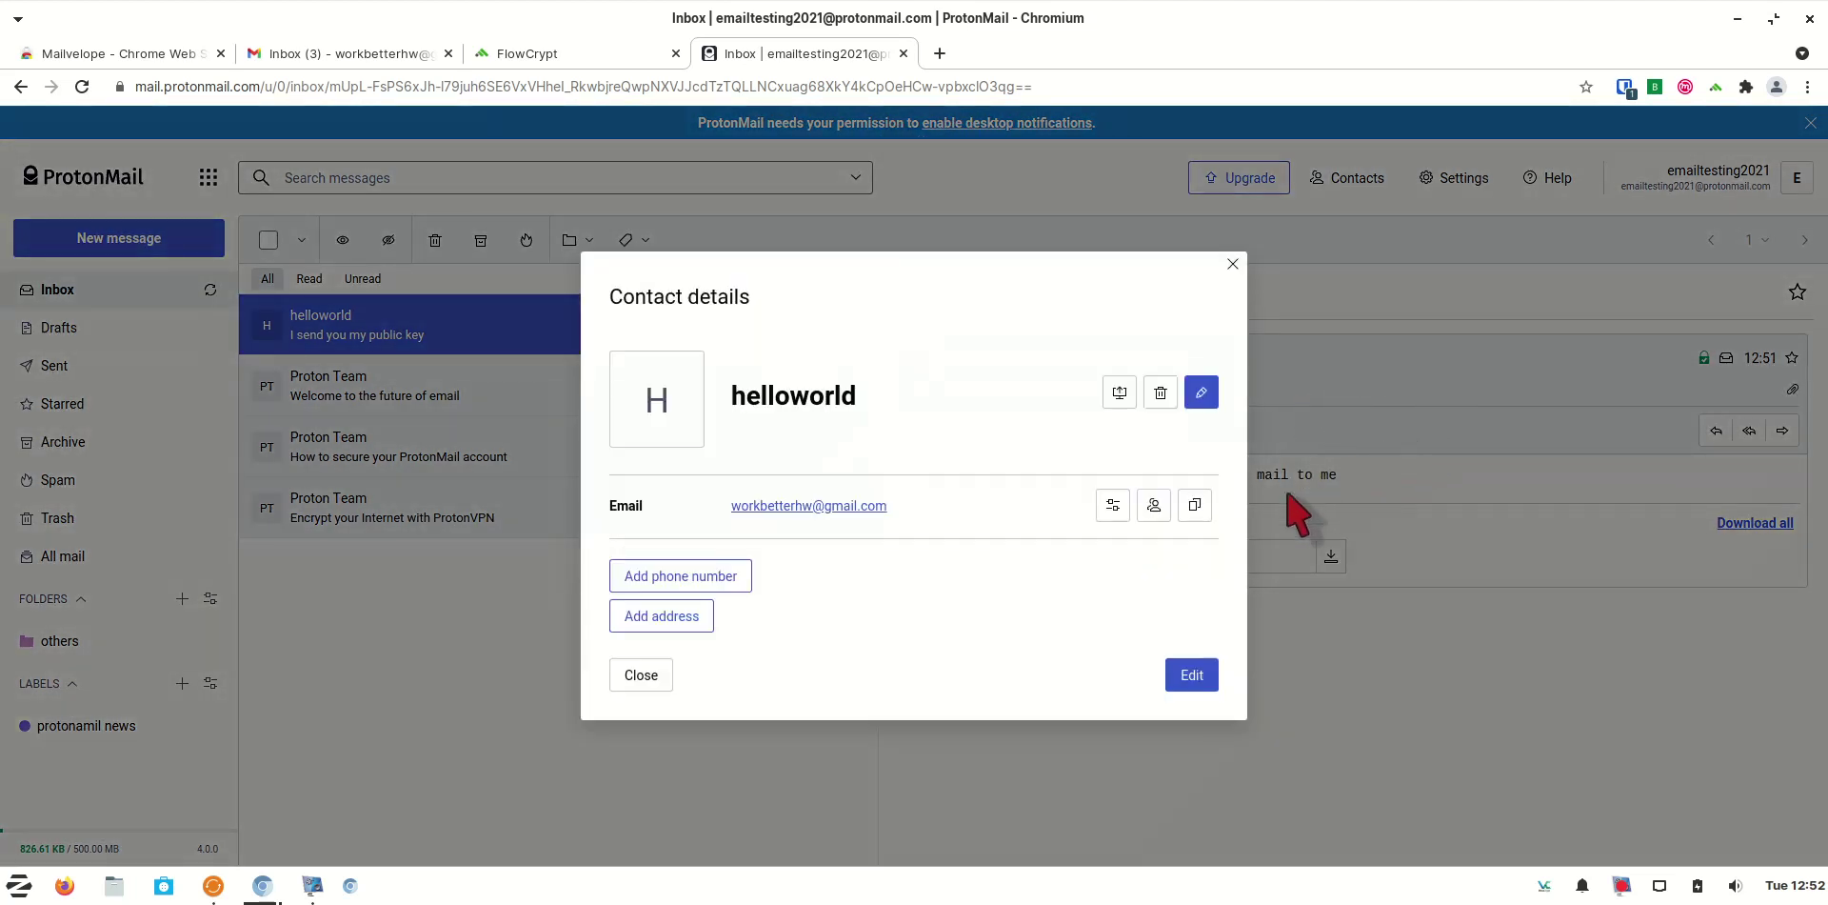
pyautogui.click(1112, 505)
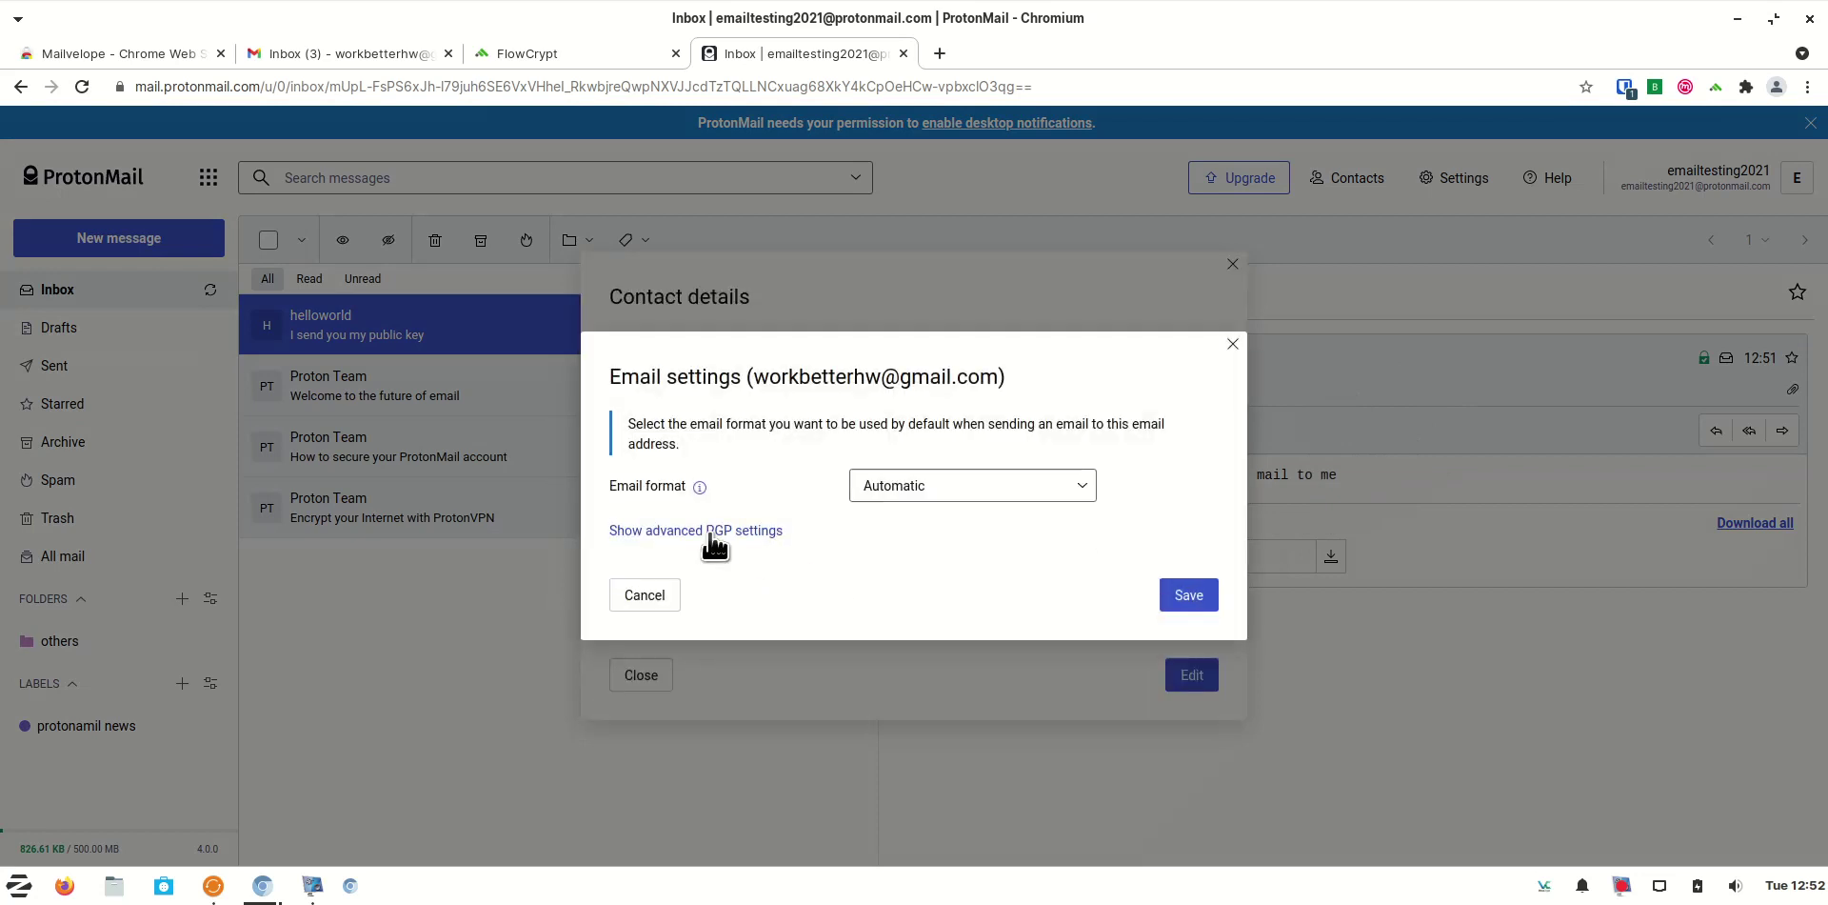
pyautogui.click(709, 534)
pyautogui.scroll(-1, 1238, 595)
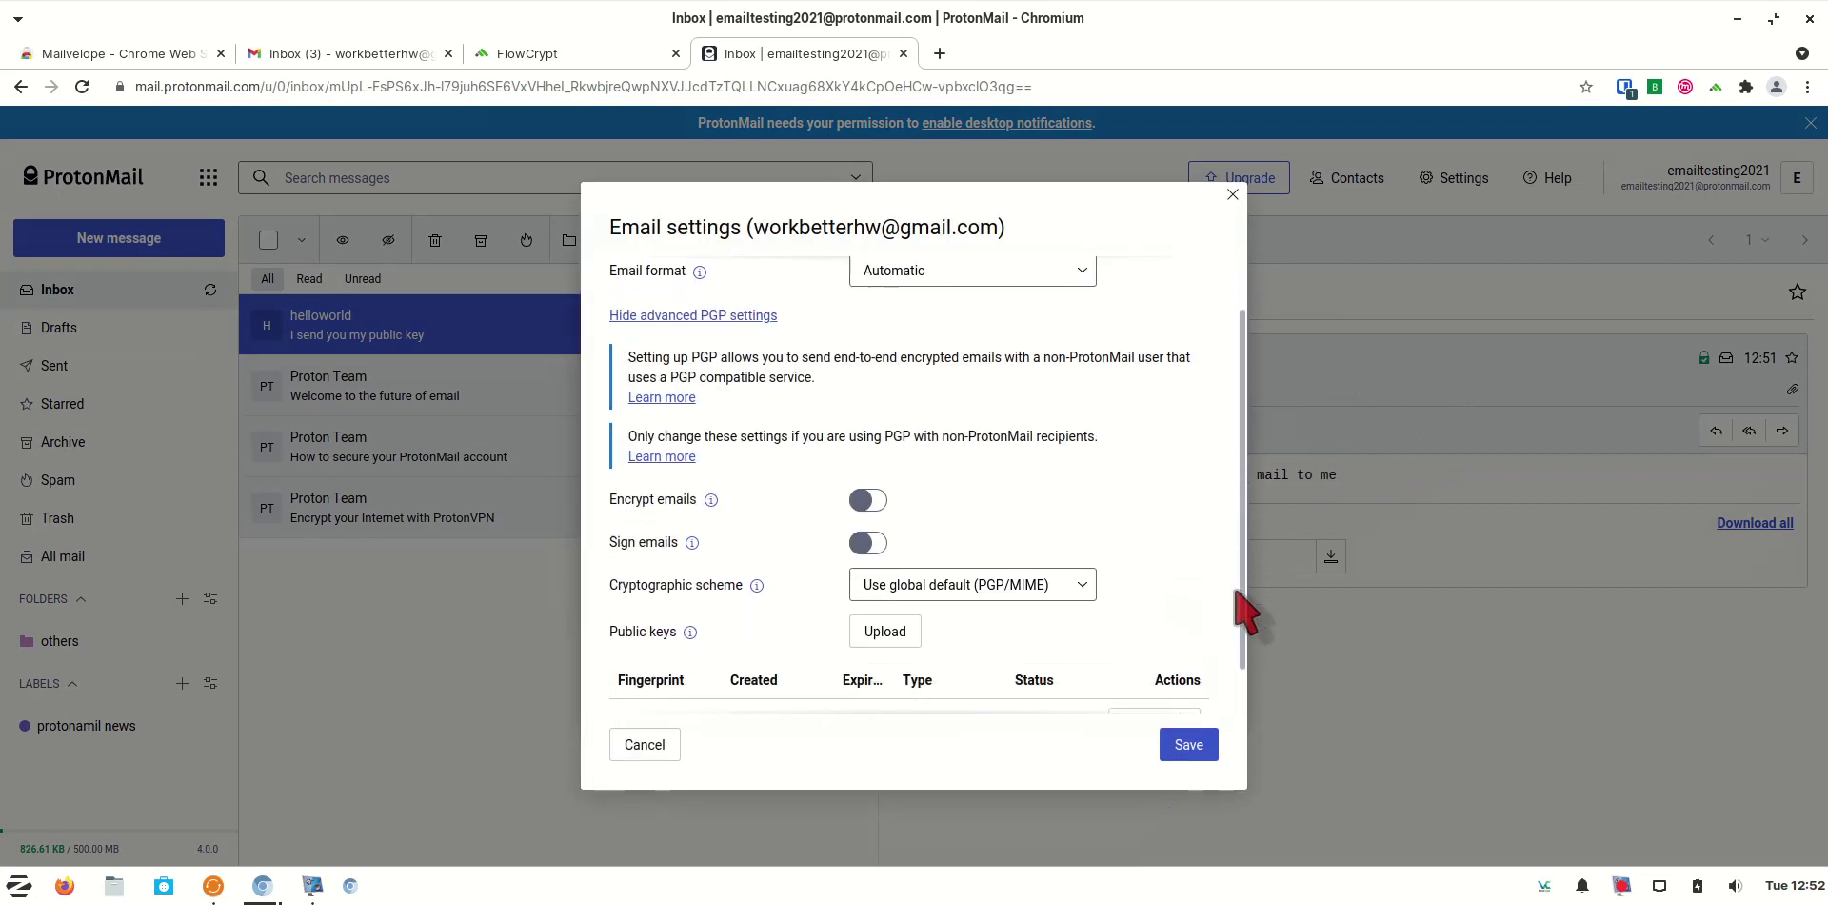
pyautogui.moveTo(1236, 592); pyautogui.dragTo(1238, 678)
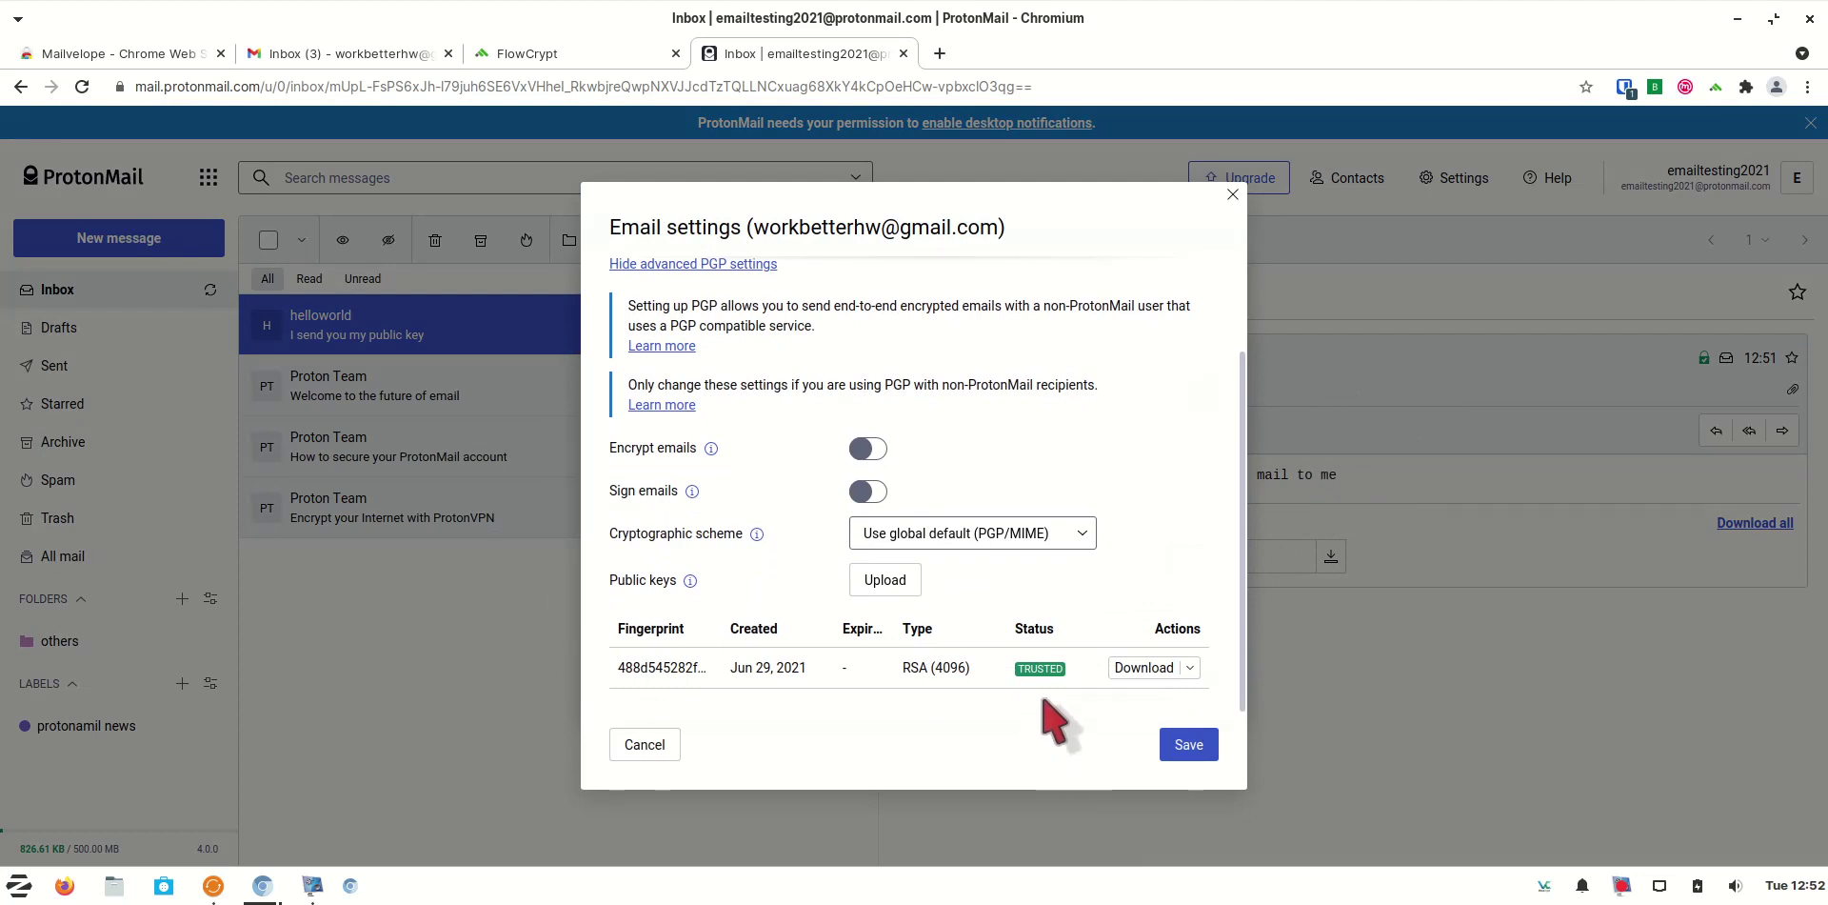
pyautogui.click(883, 455)
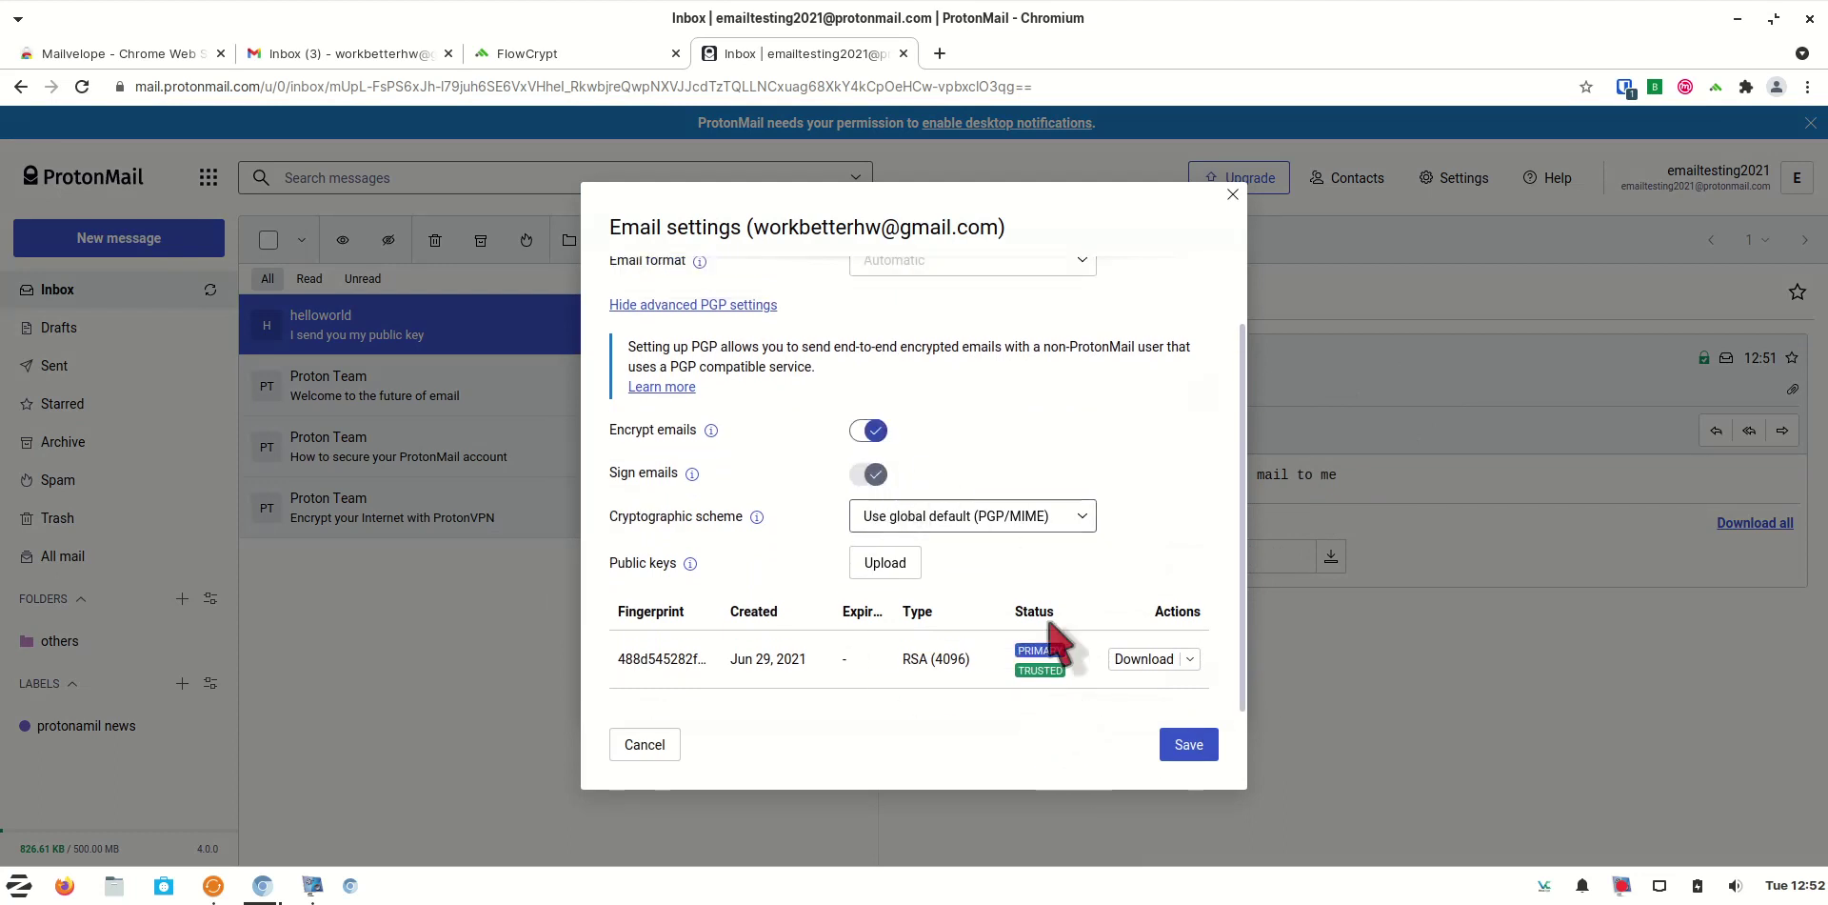
pyautogui.click(1190, 748)
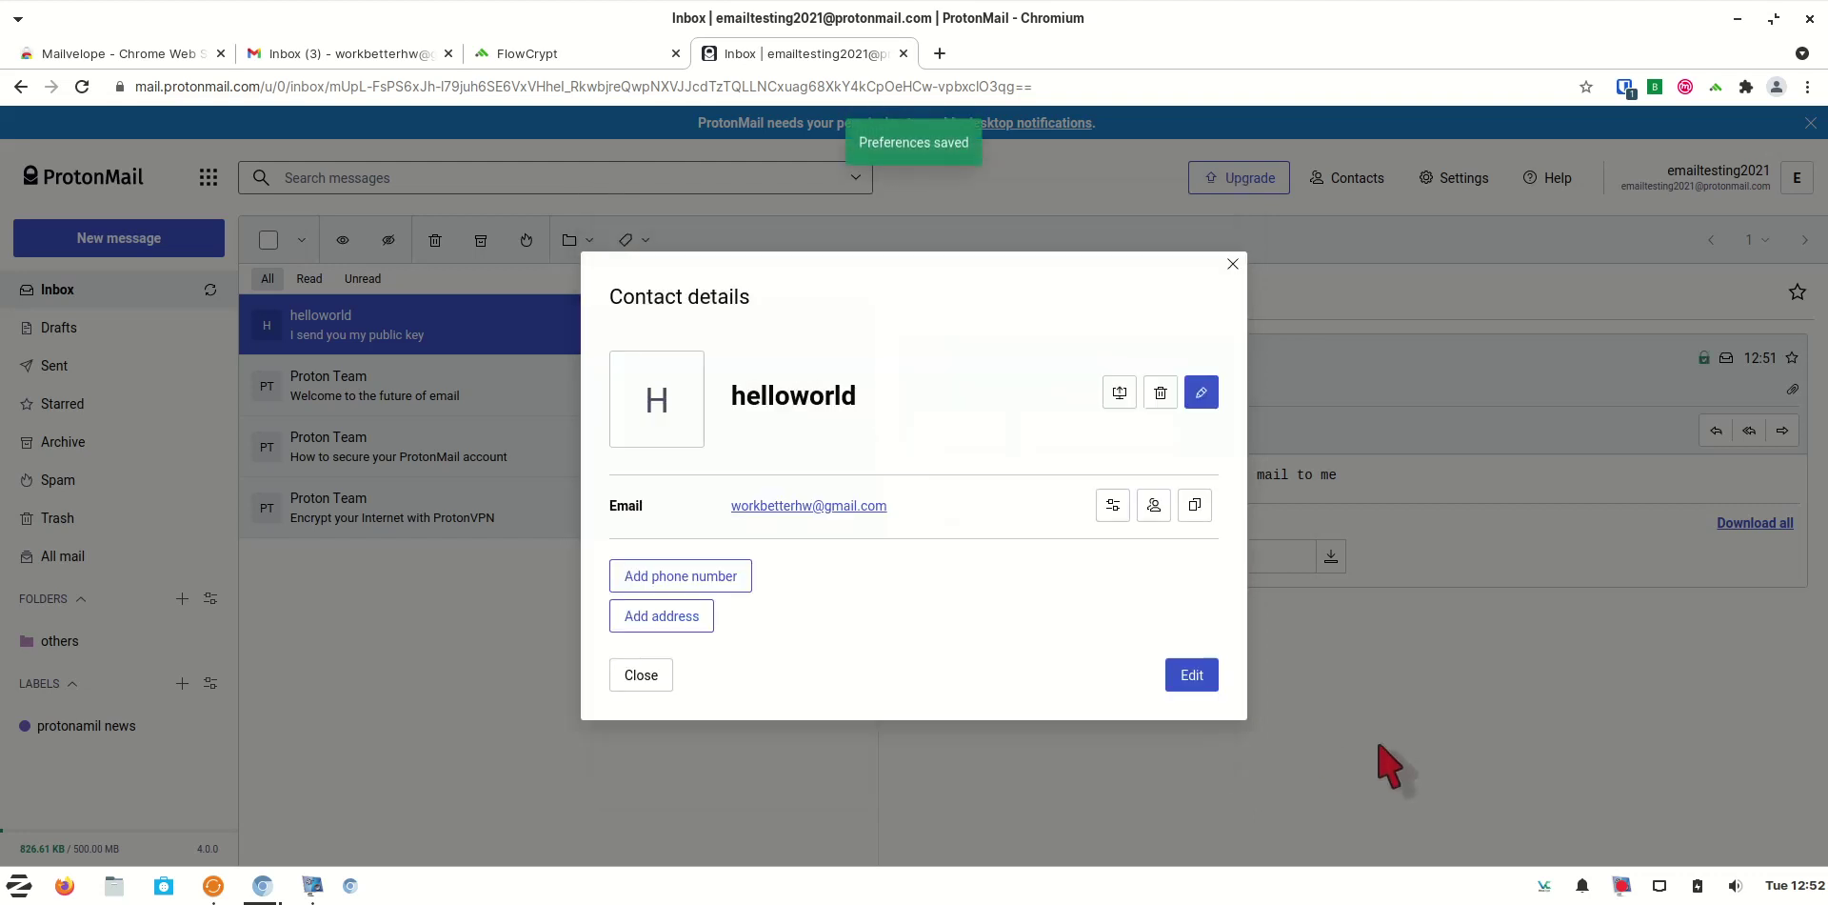
pyautogui.click(1231, 265)
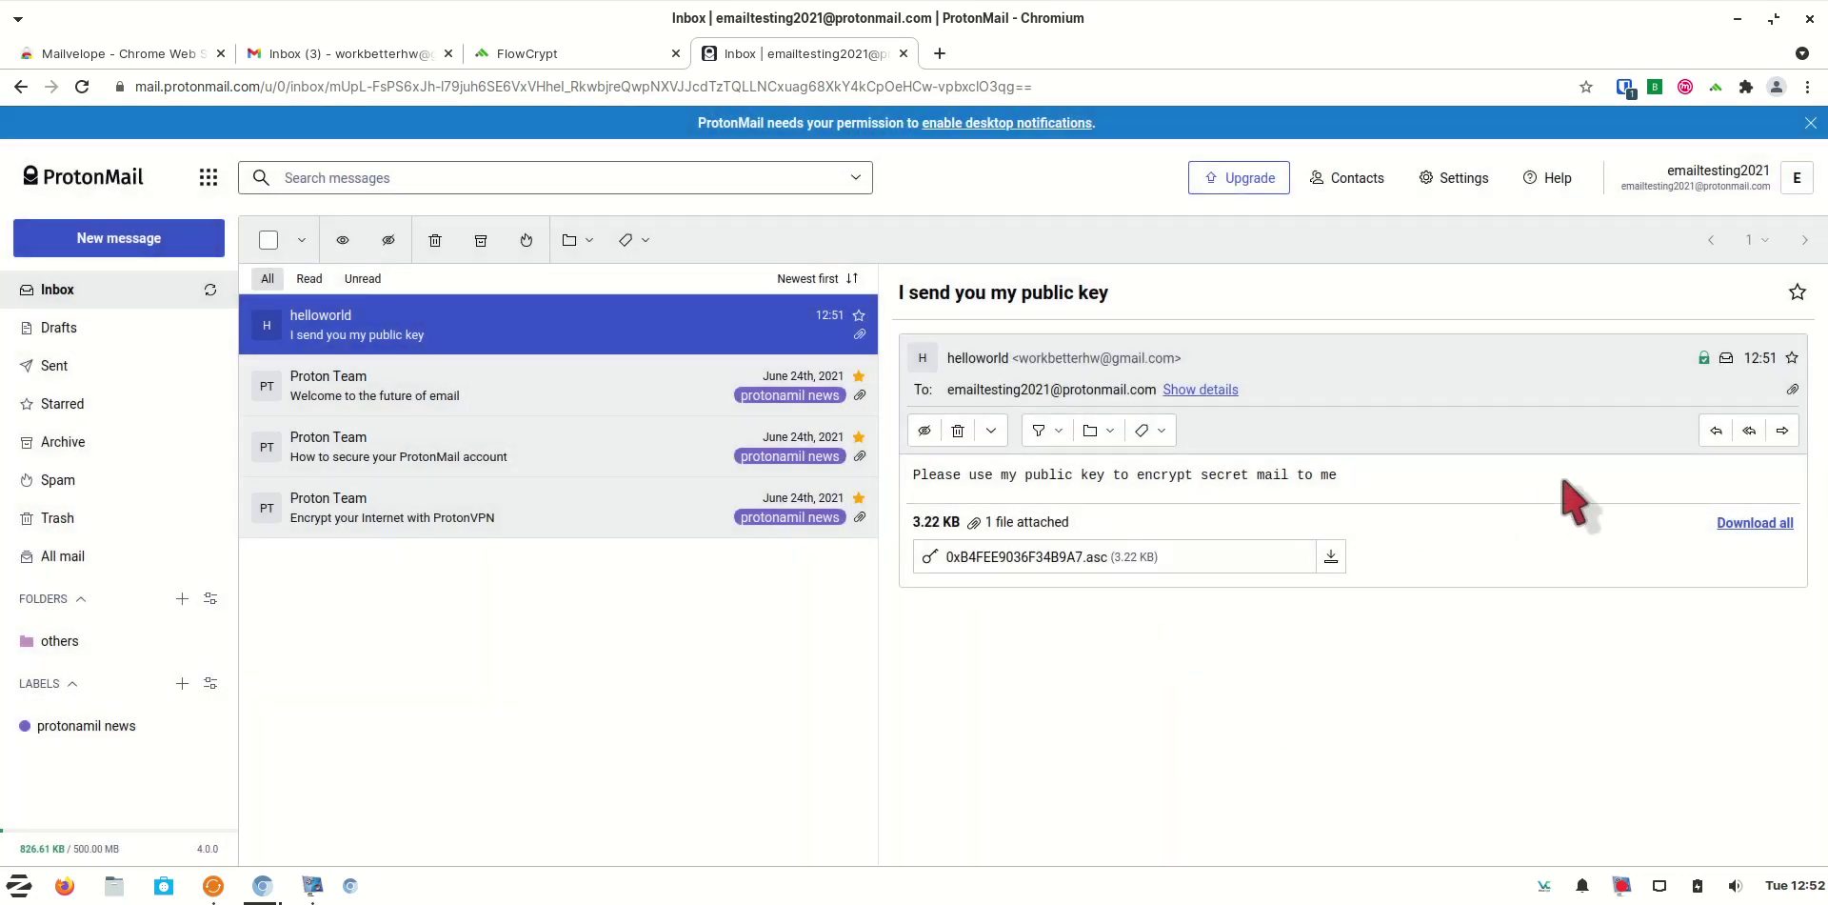
# Start a full-window ProtonMail message to the Gmail contact titled 'I got your key'
pyautogui.click(167, 238)
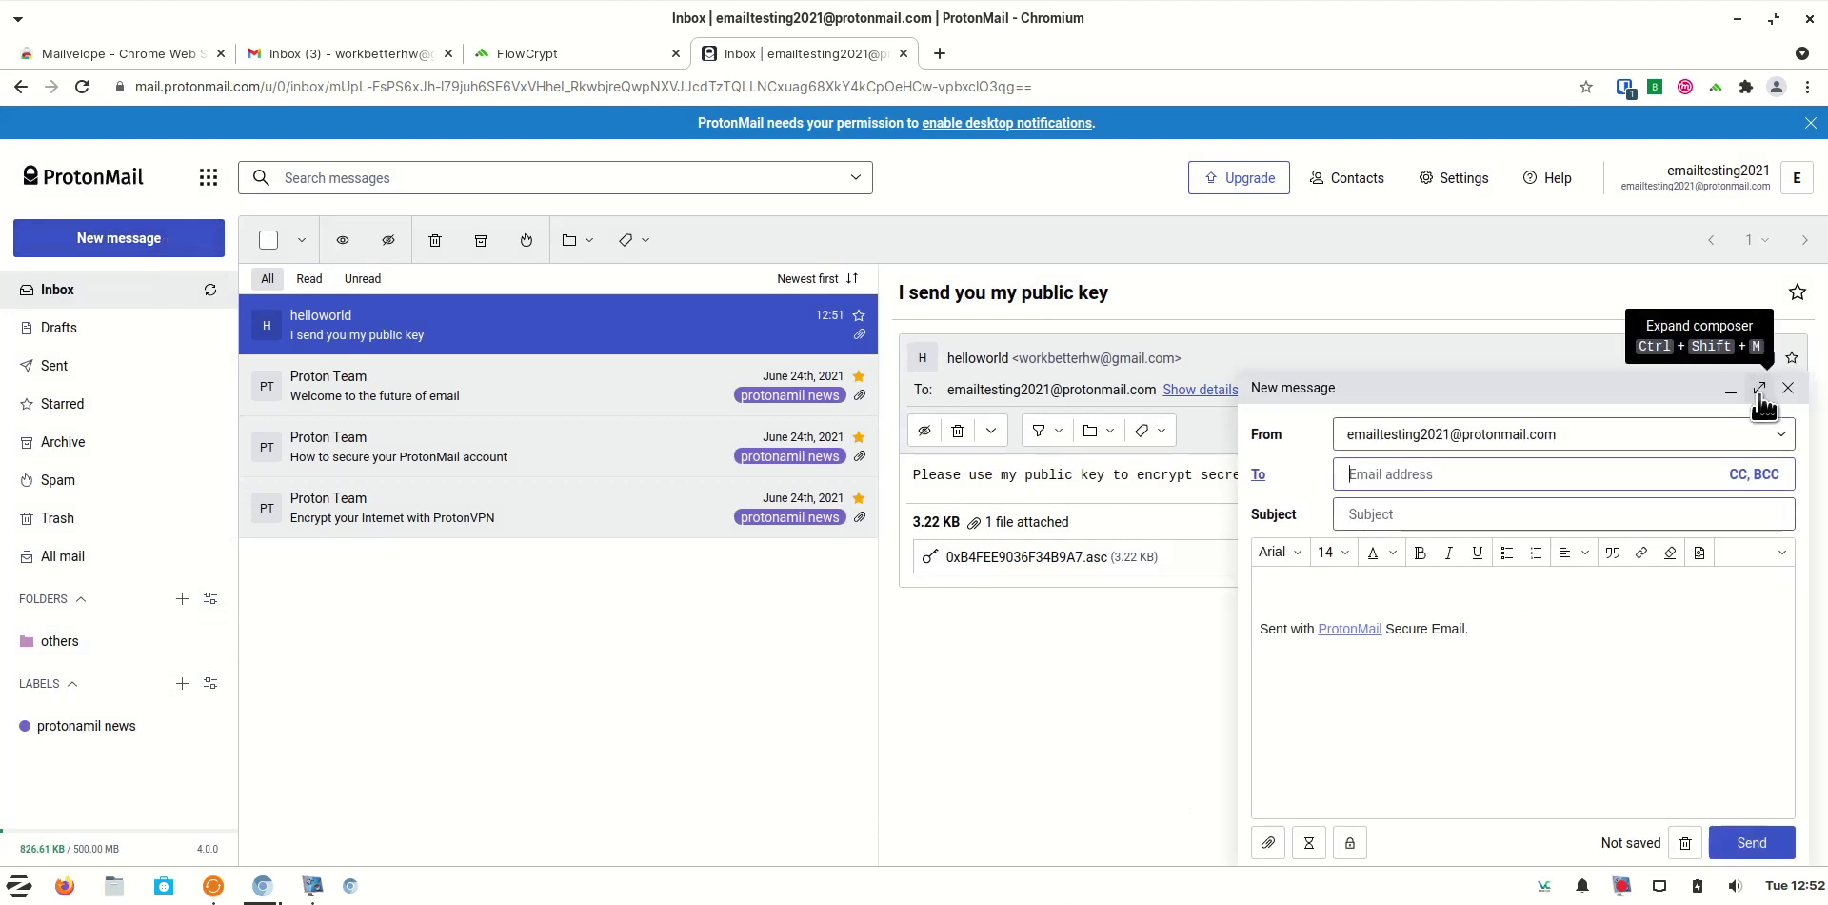
pyautogui.click(1759, 388)
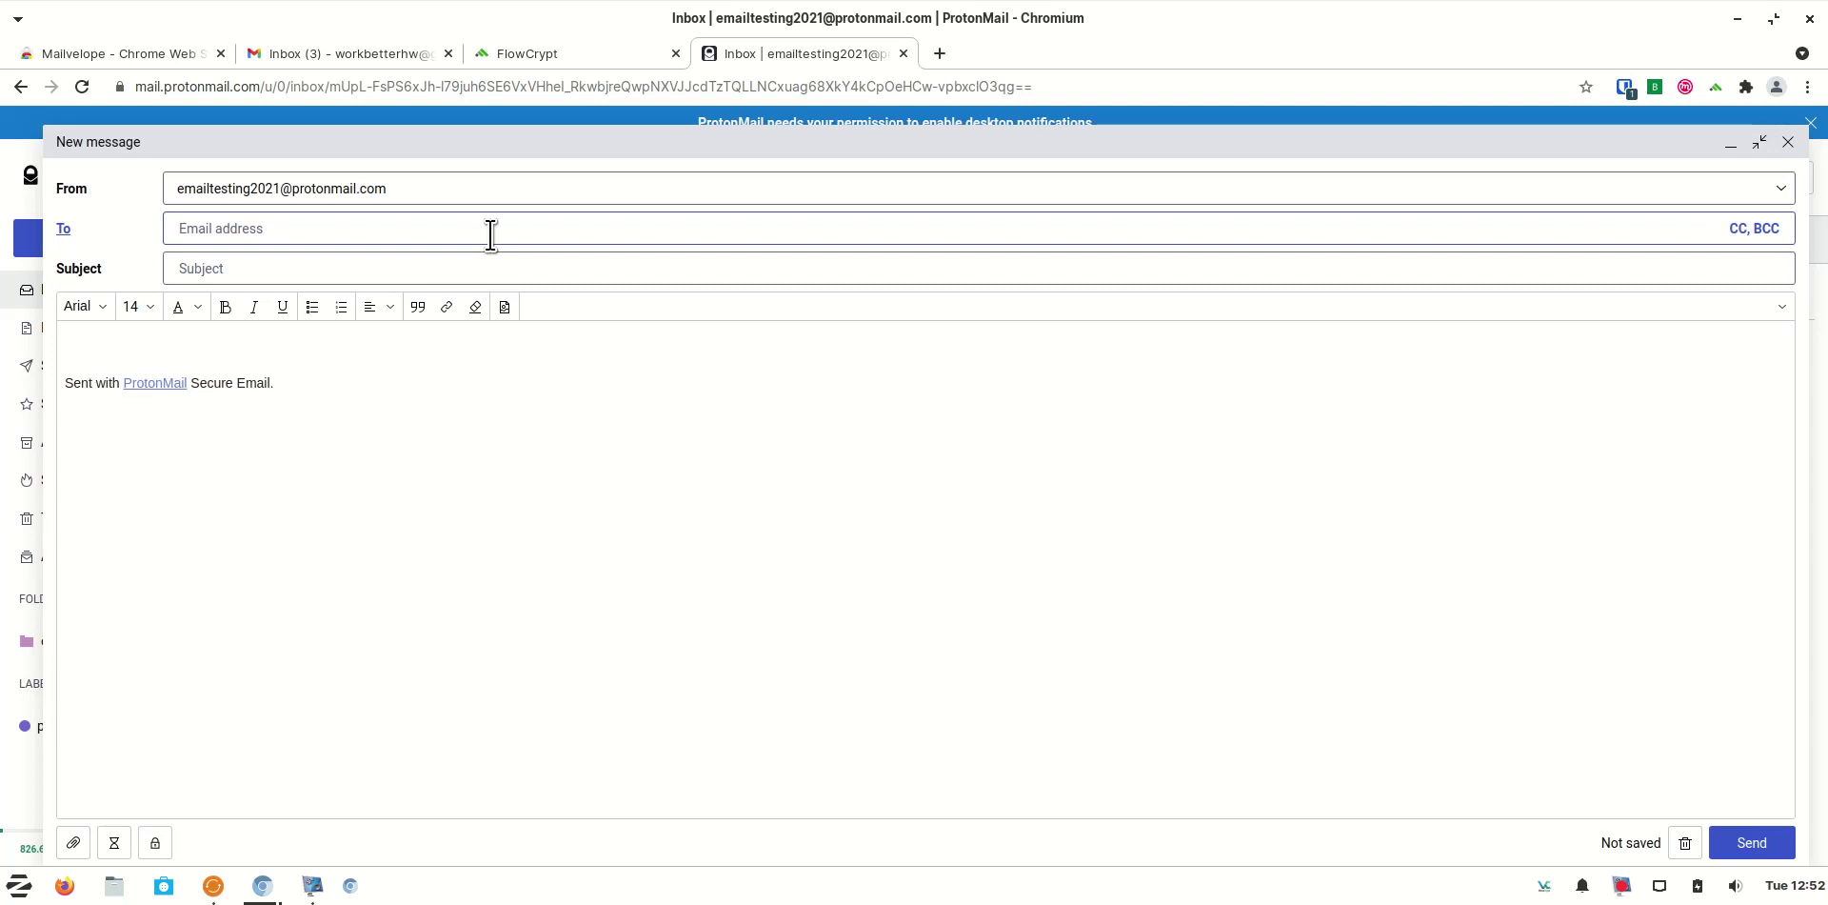
pyautogui.click(490, 235)
pyautogui.write('work')
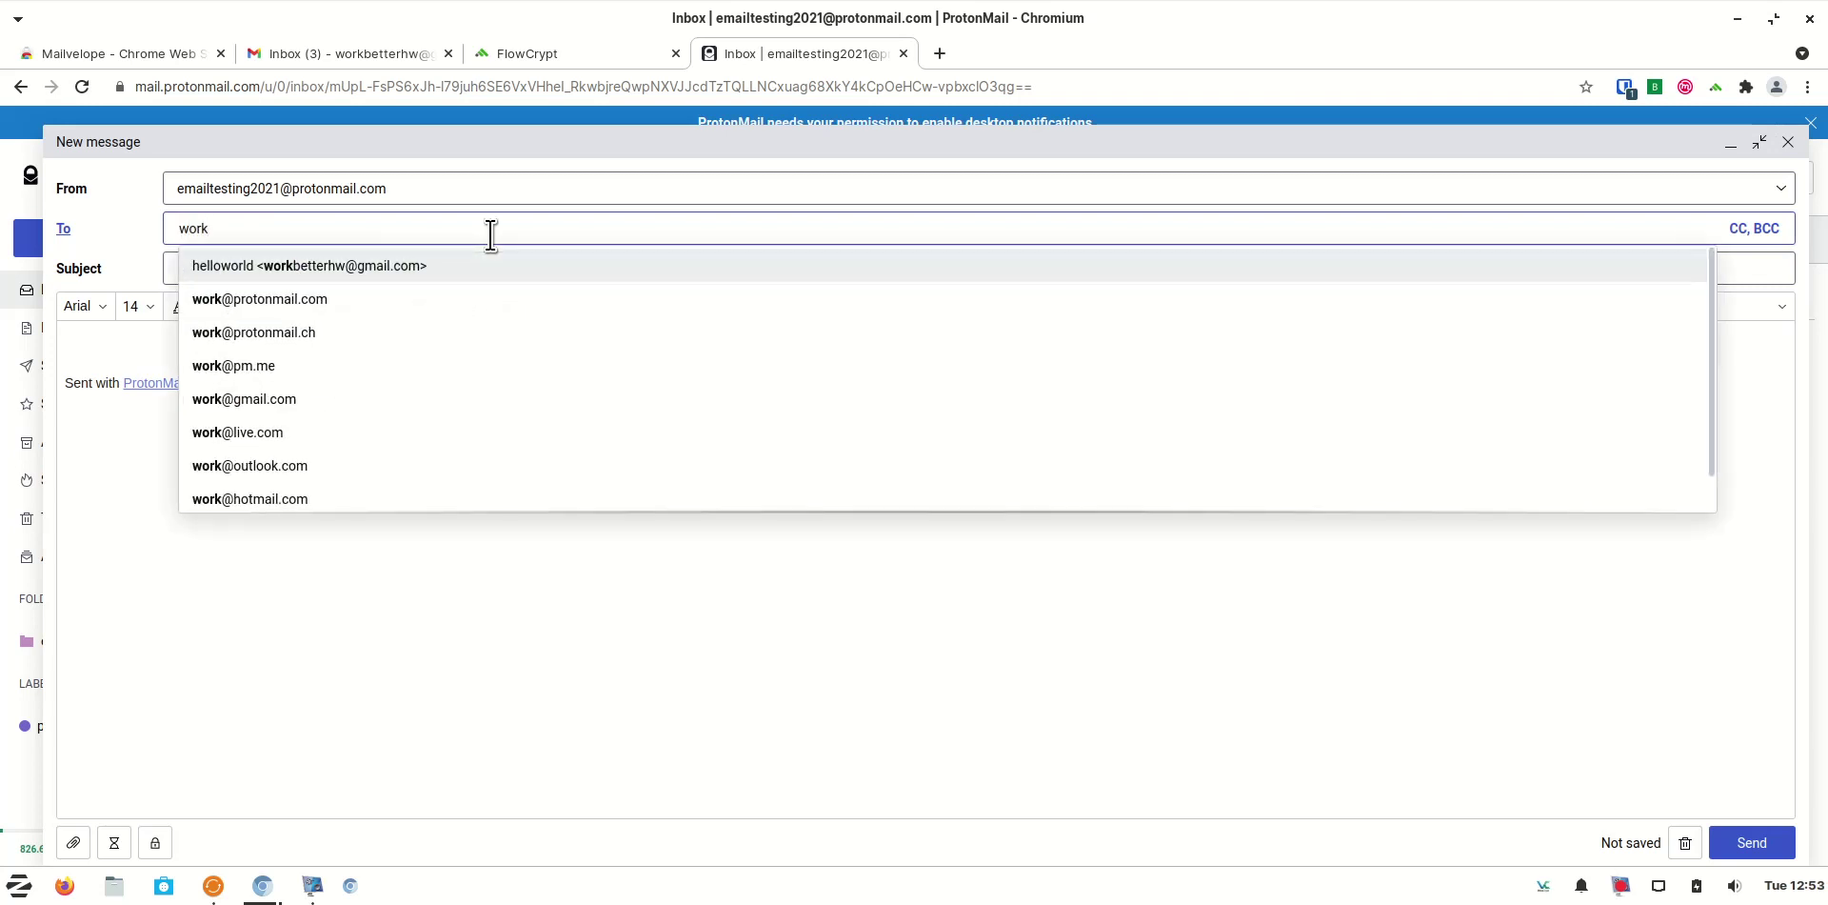
pyautogui.press('Return')
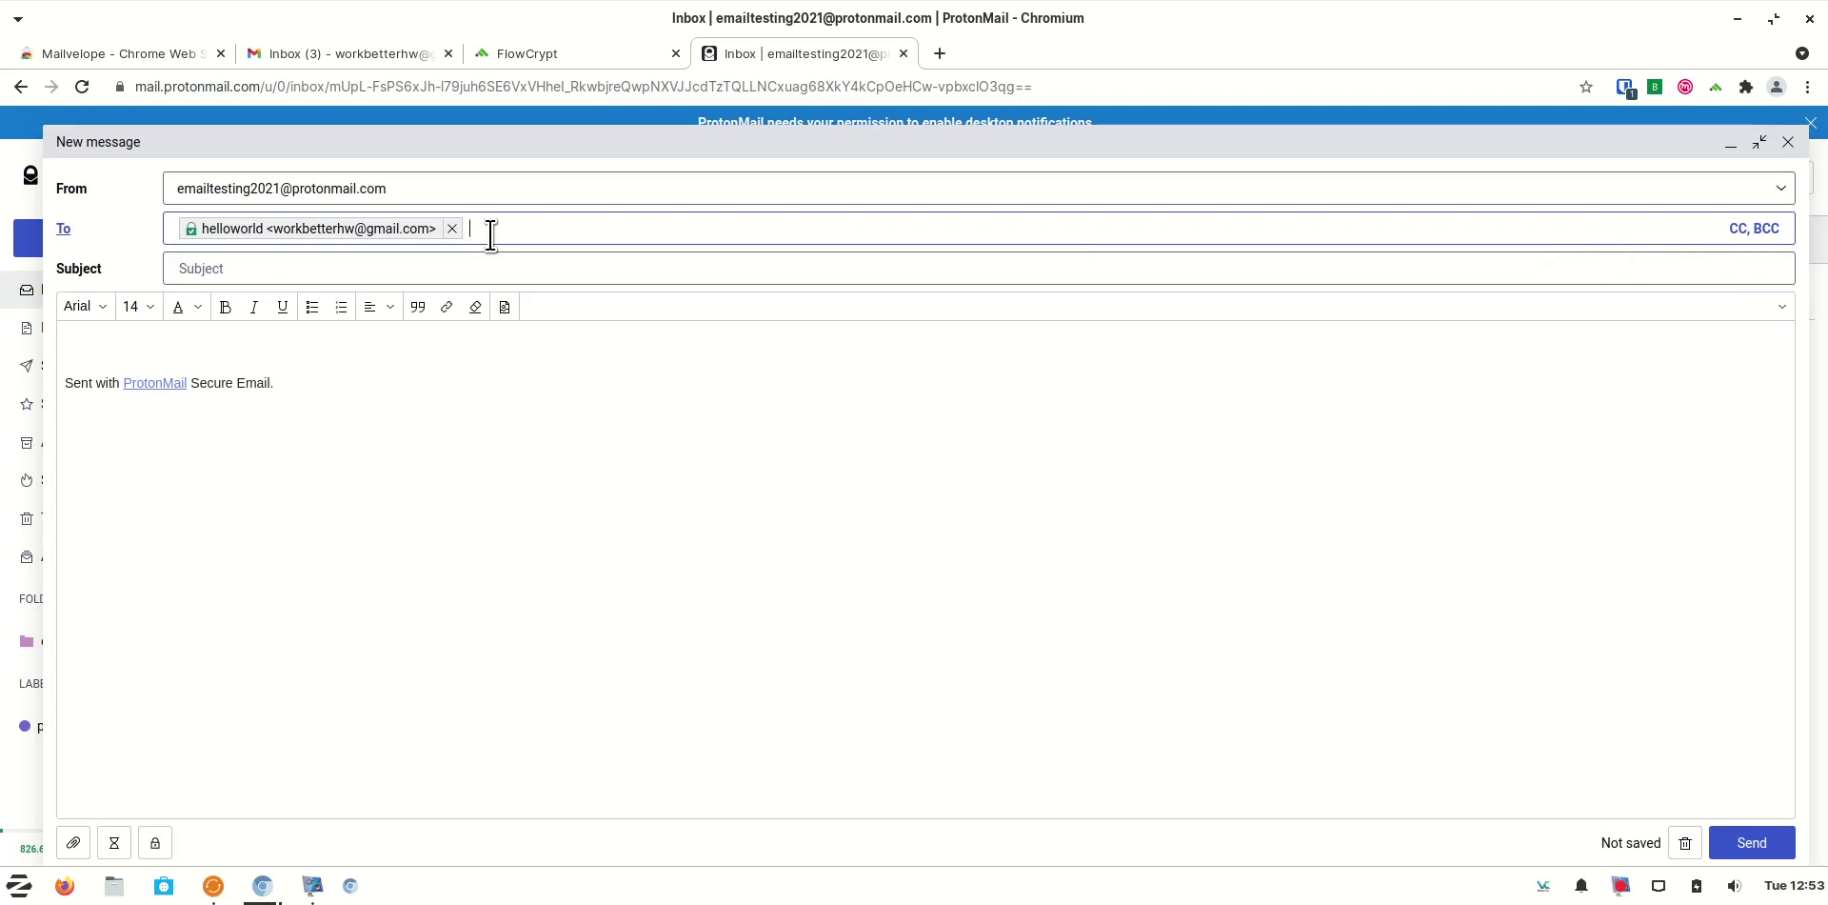
pyautogui.click(286, 271)
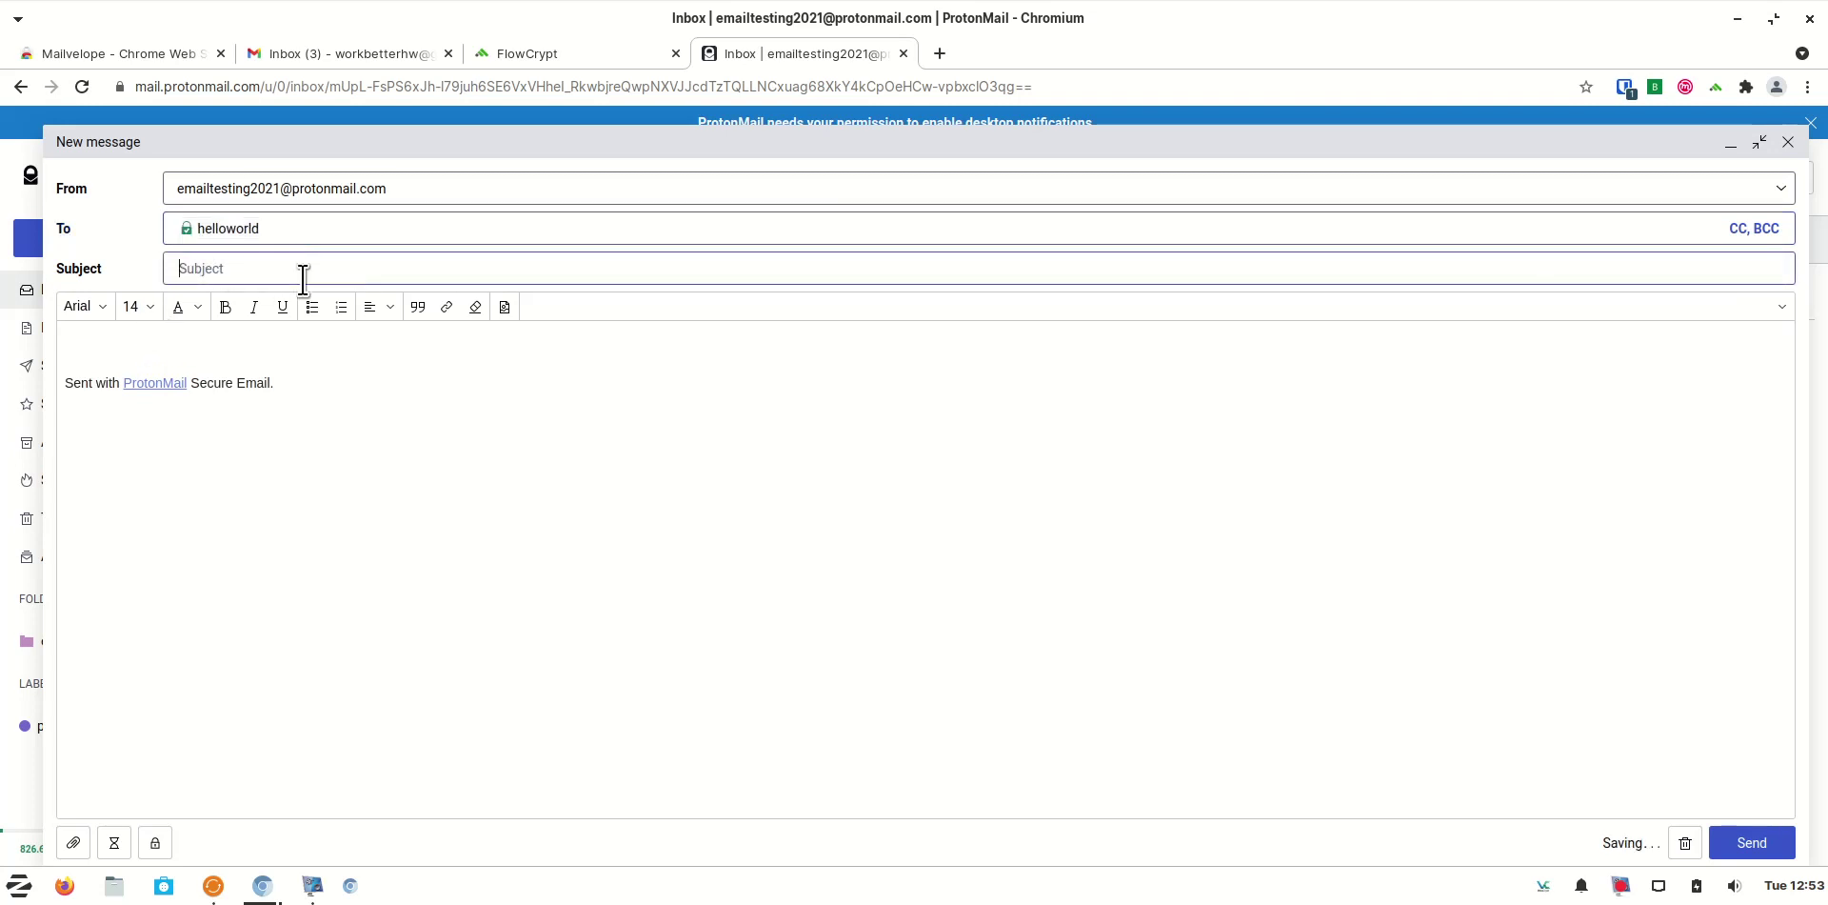
pyautogui.write('I got your key')
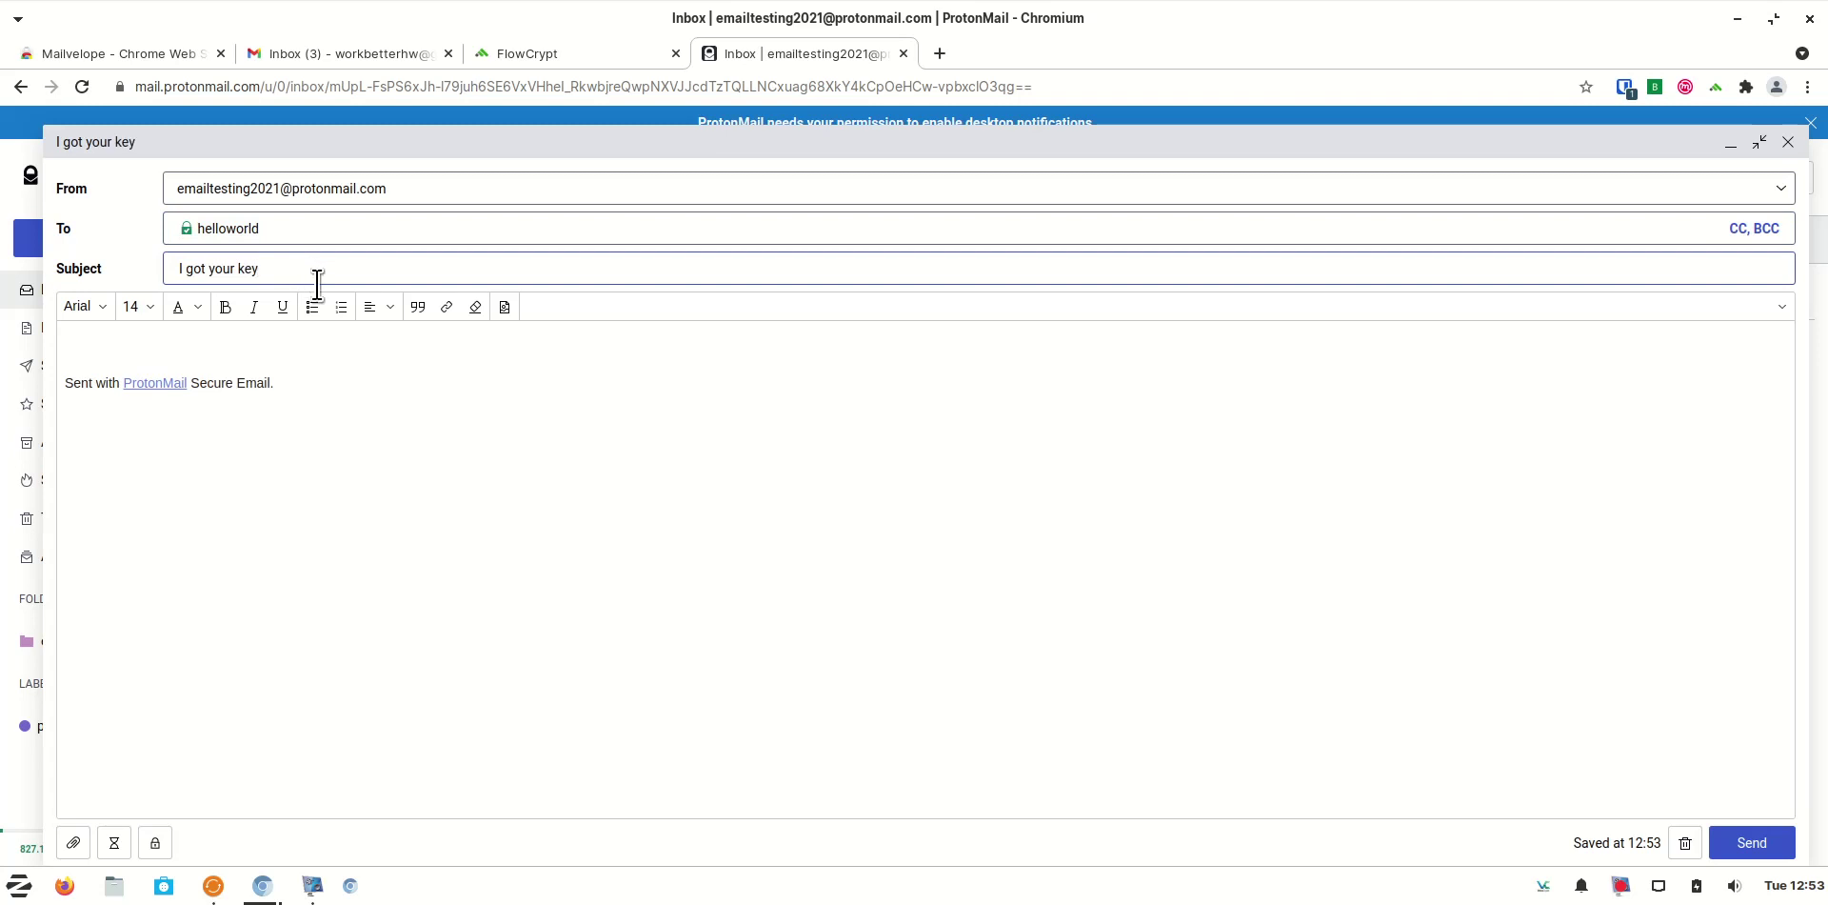
# Write the body offering the public key, attach the account's public key, and send it
pyautogui.click(309, 341)
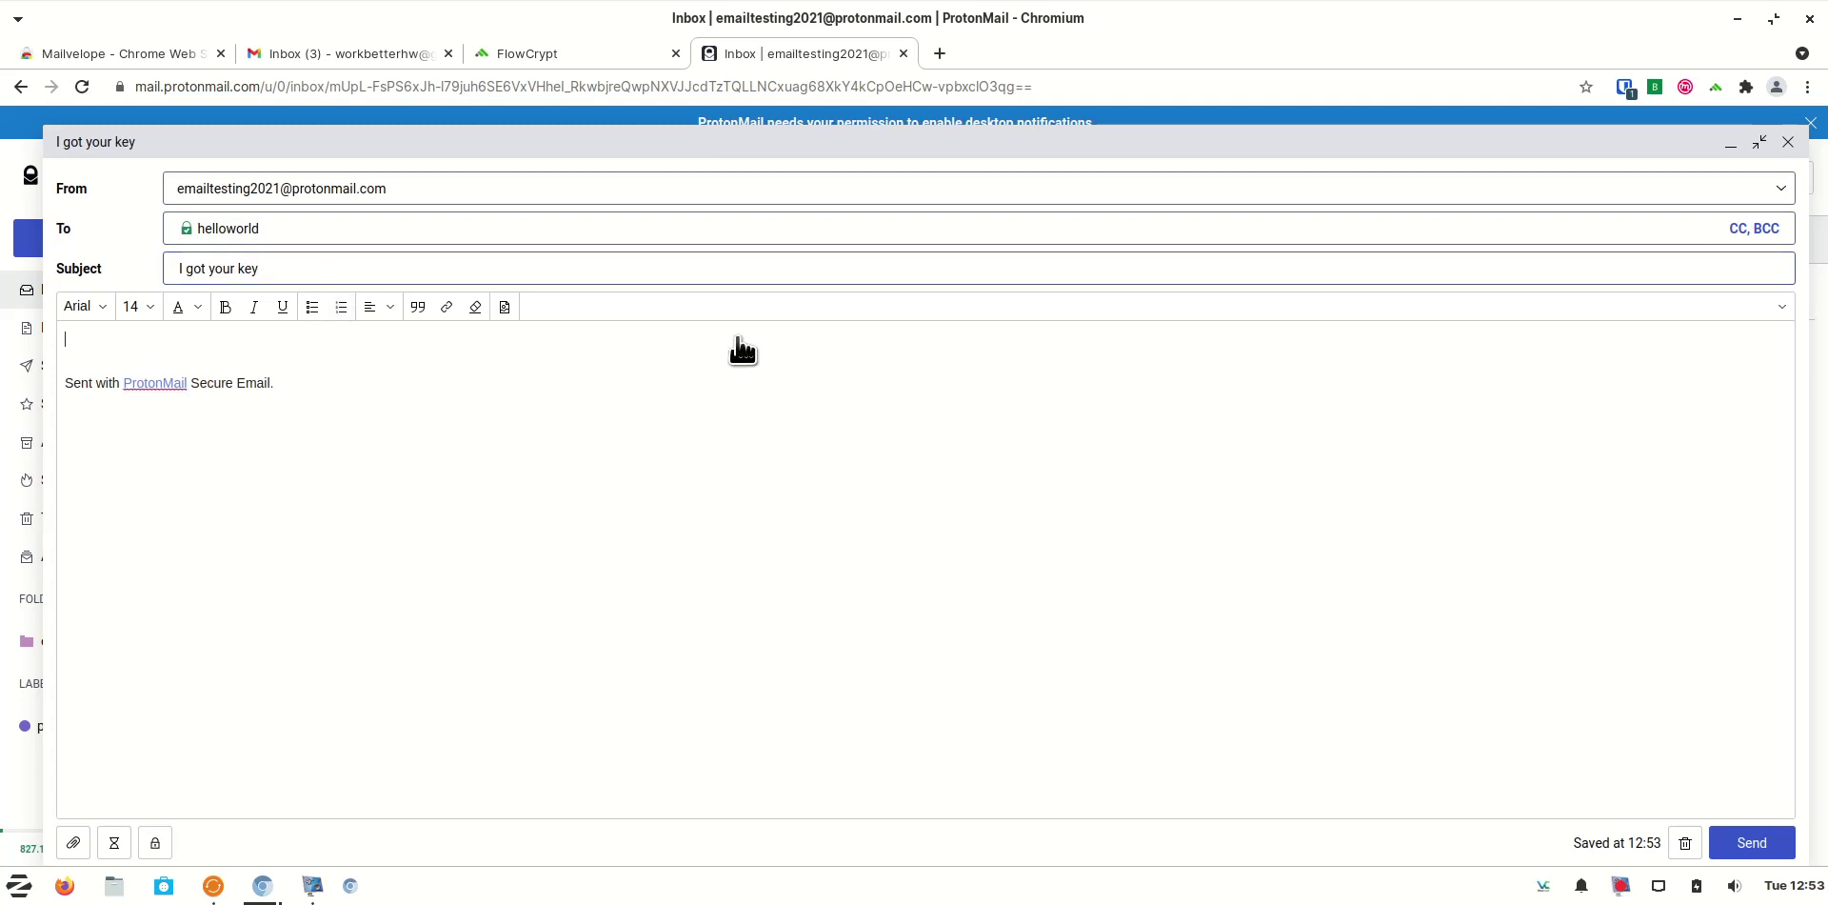
pyautogui.click(1781, 307)
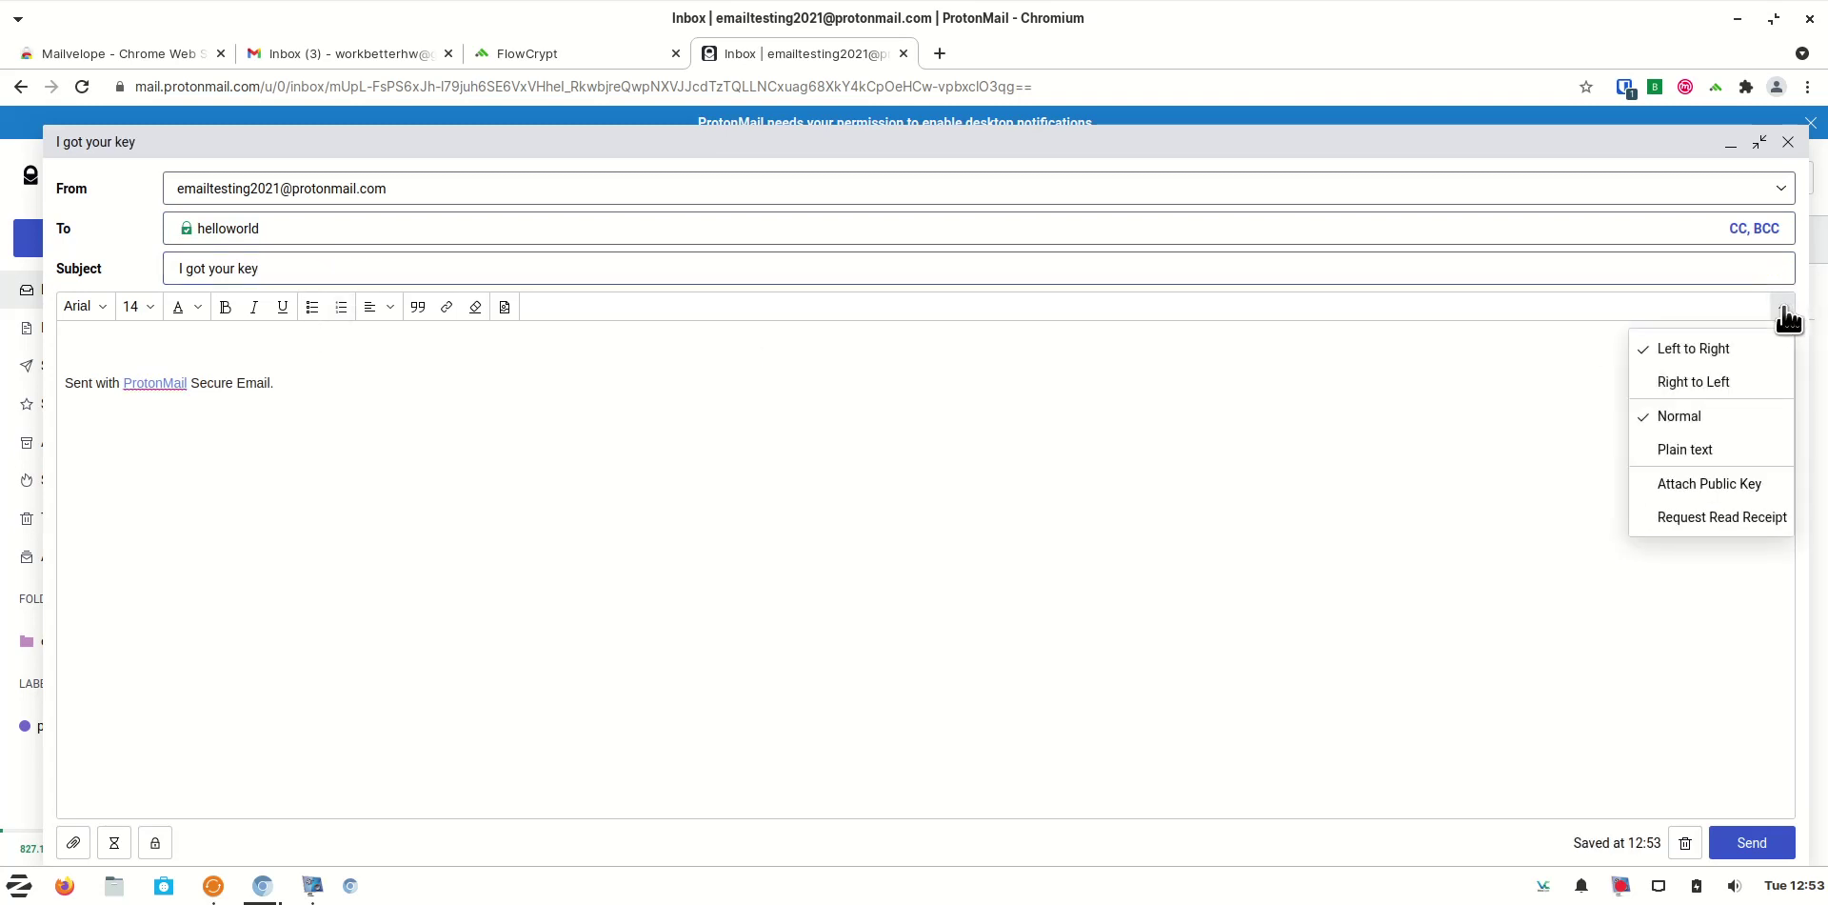
pyautogui.click(1759, 482)
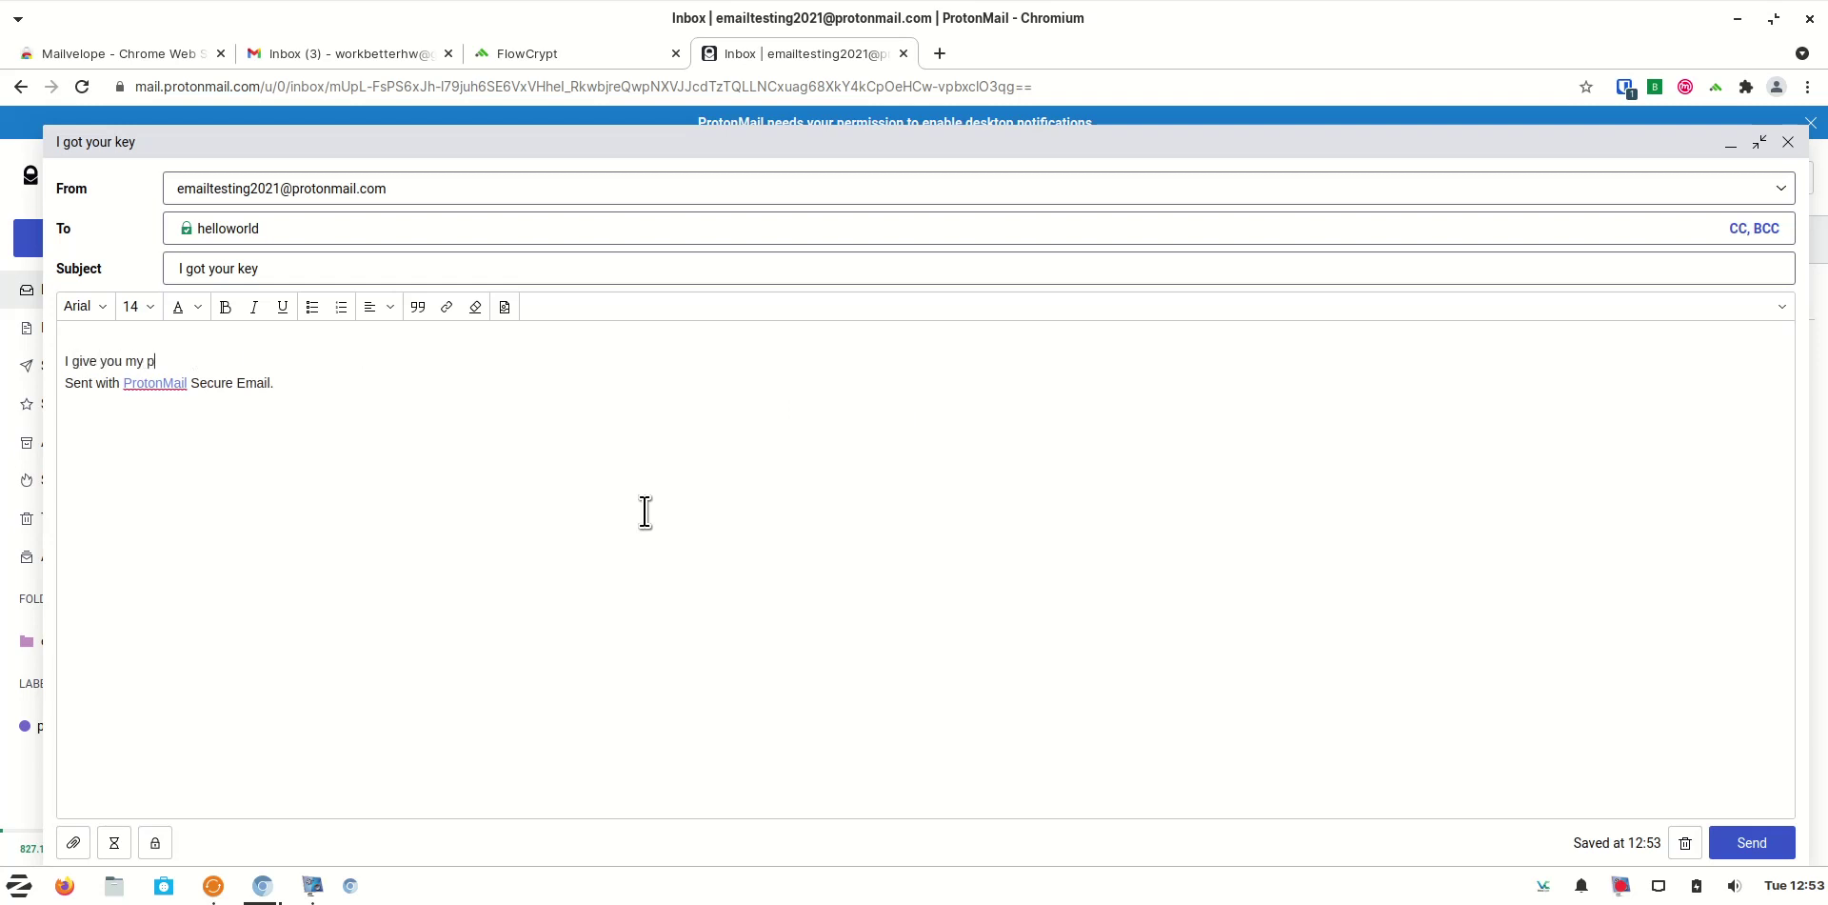
pyautogui.write('key as well . You can use it to send t')
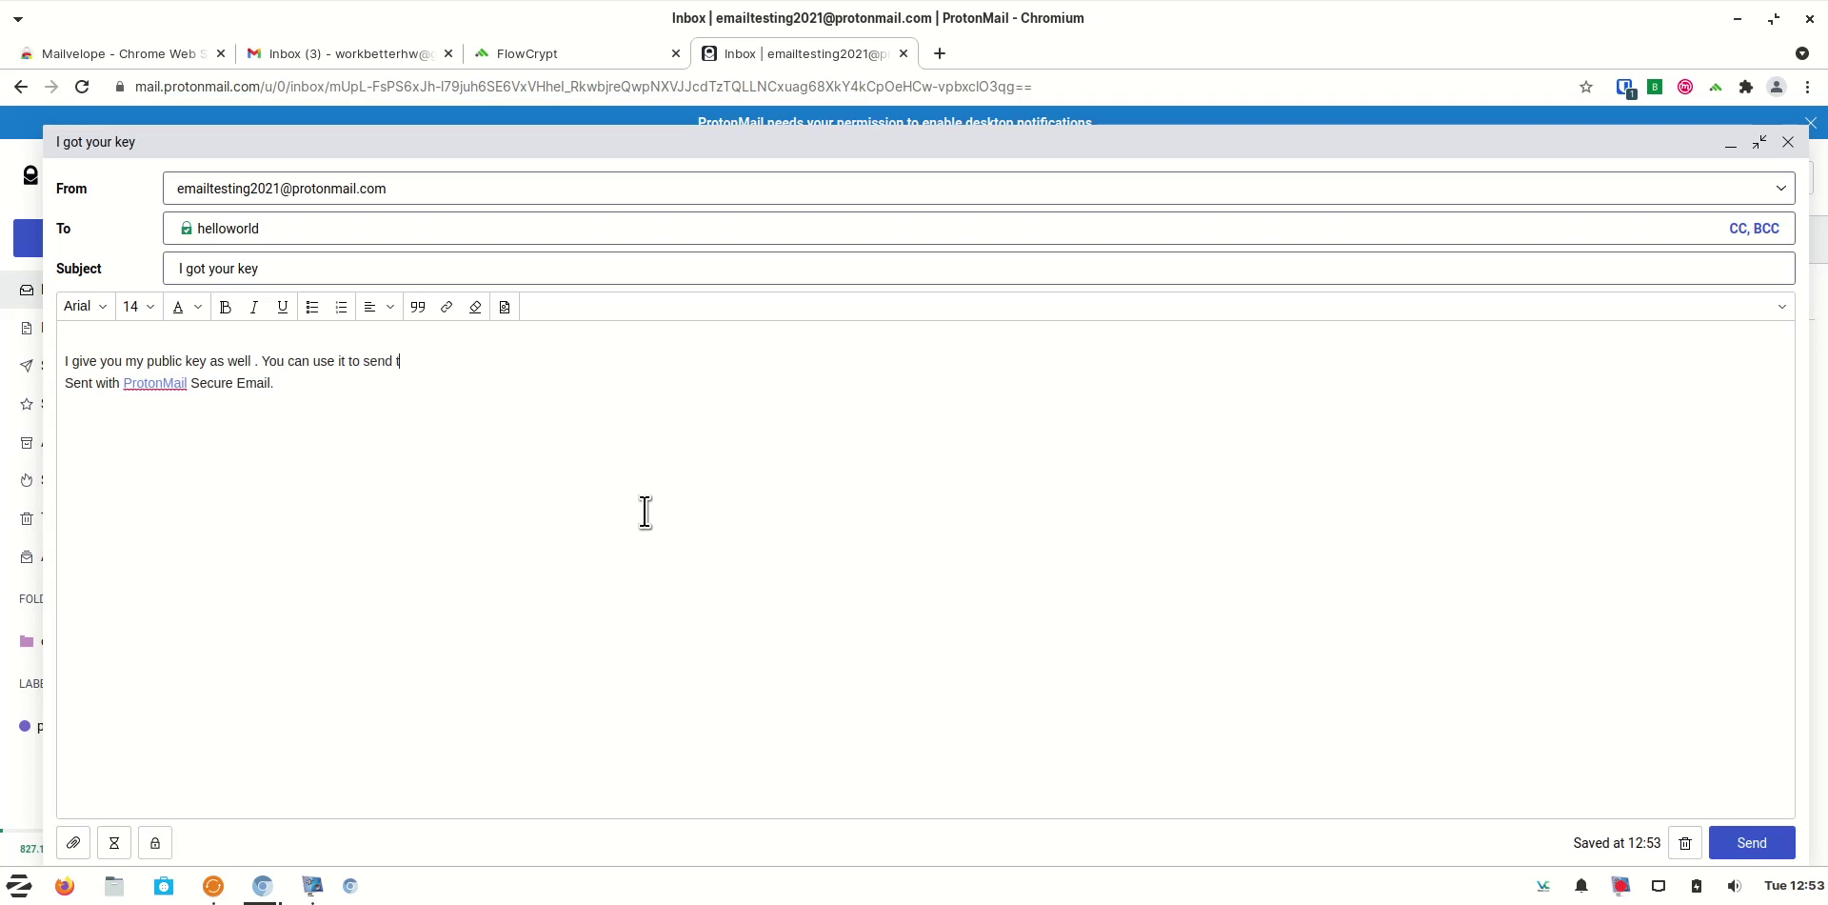
pyautogui.write('ret mail to me as well.')
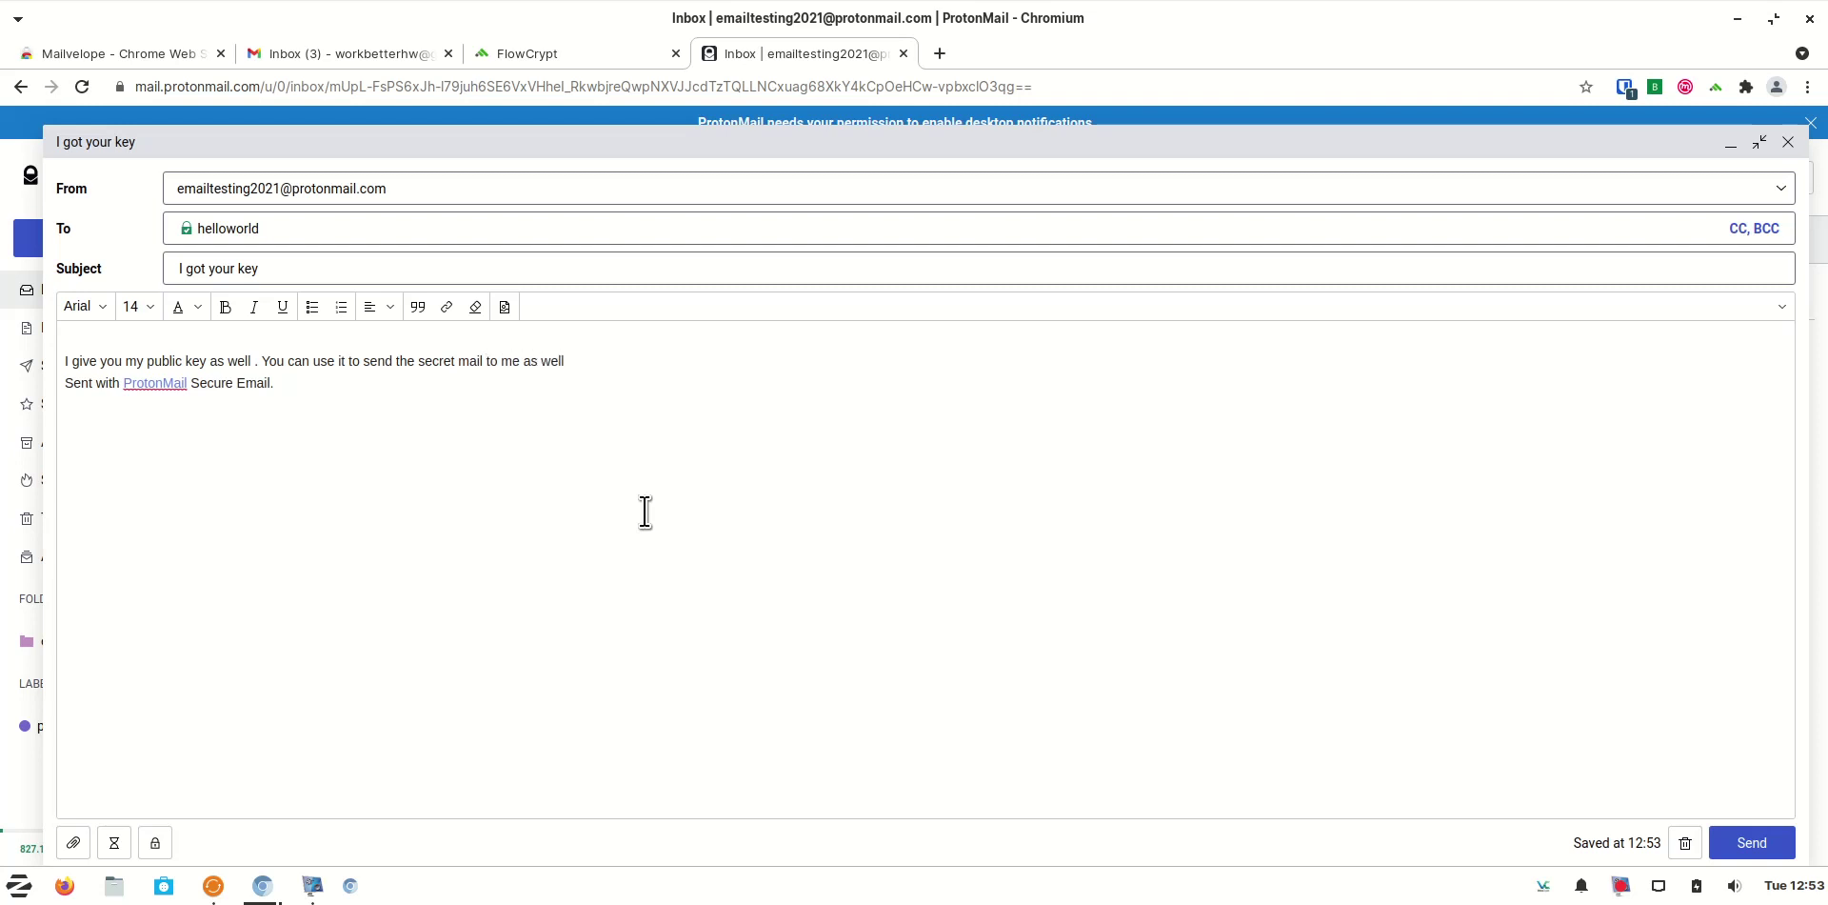
pyautogui.click(1750, 850)
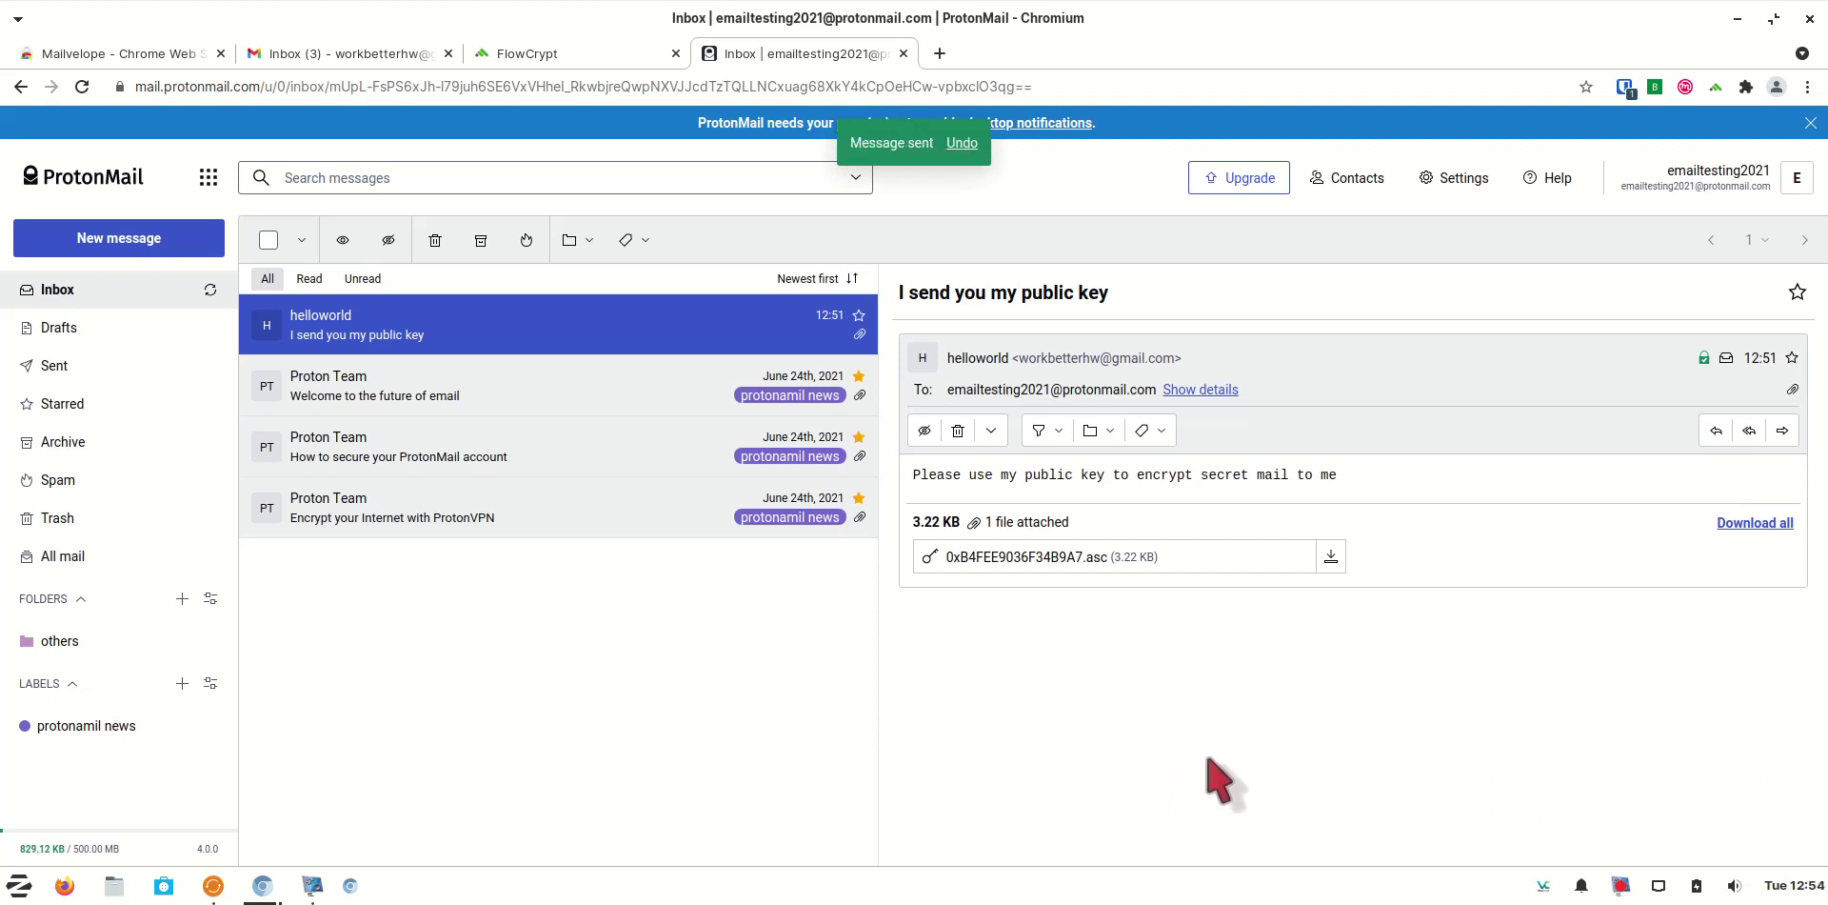
# Switch to Gmail and refresh the inbox to receive the new mail
pyautogui.click(384, 57)
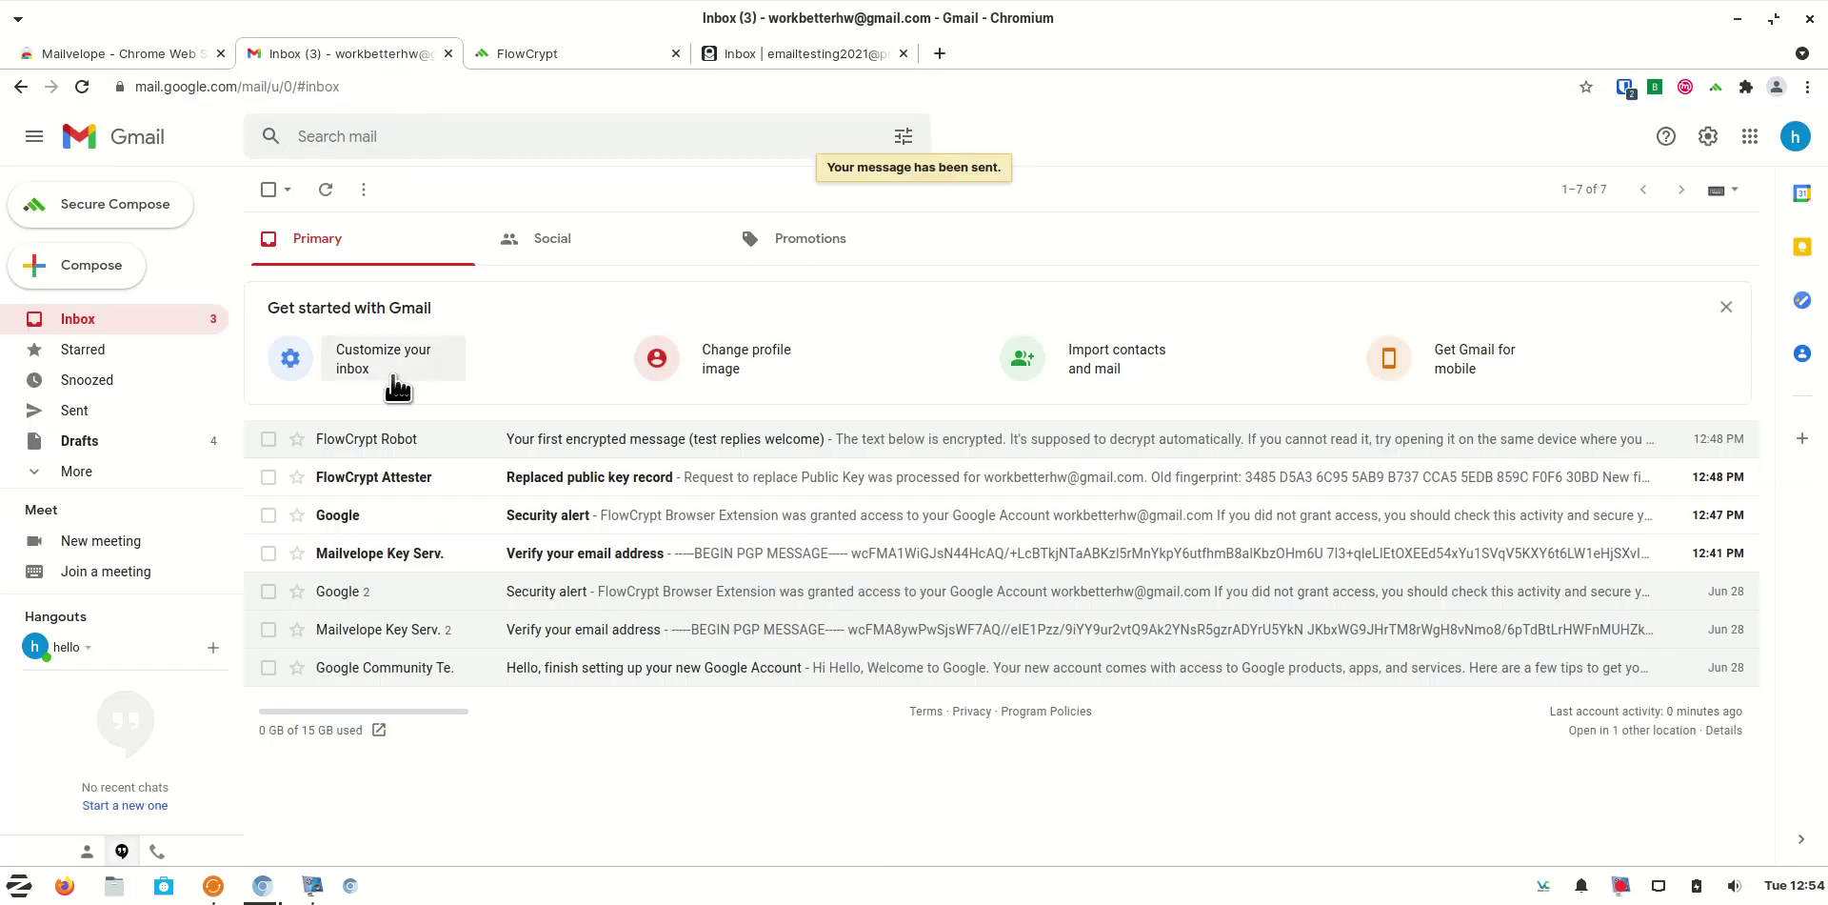
pyautogui.click(184, 323)
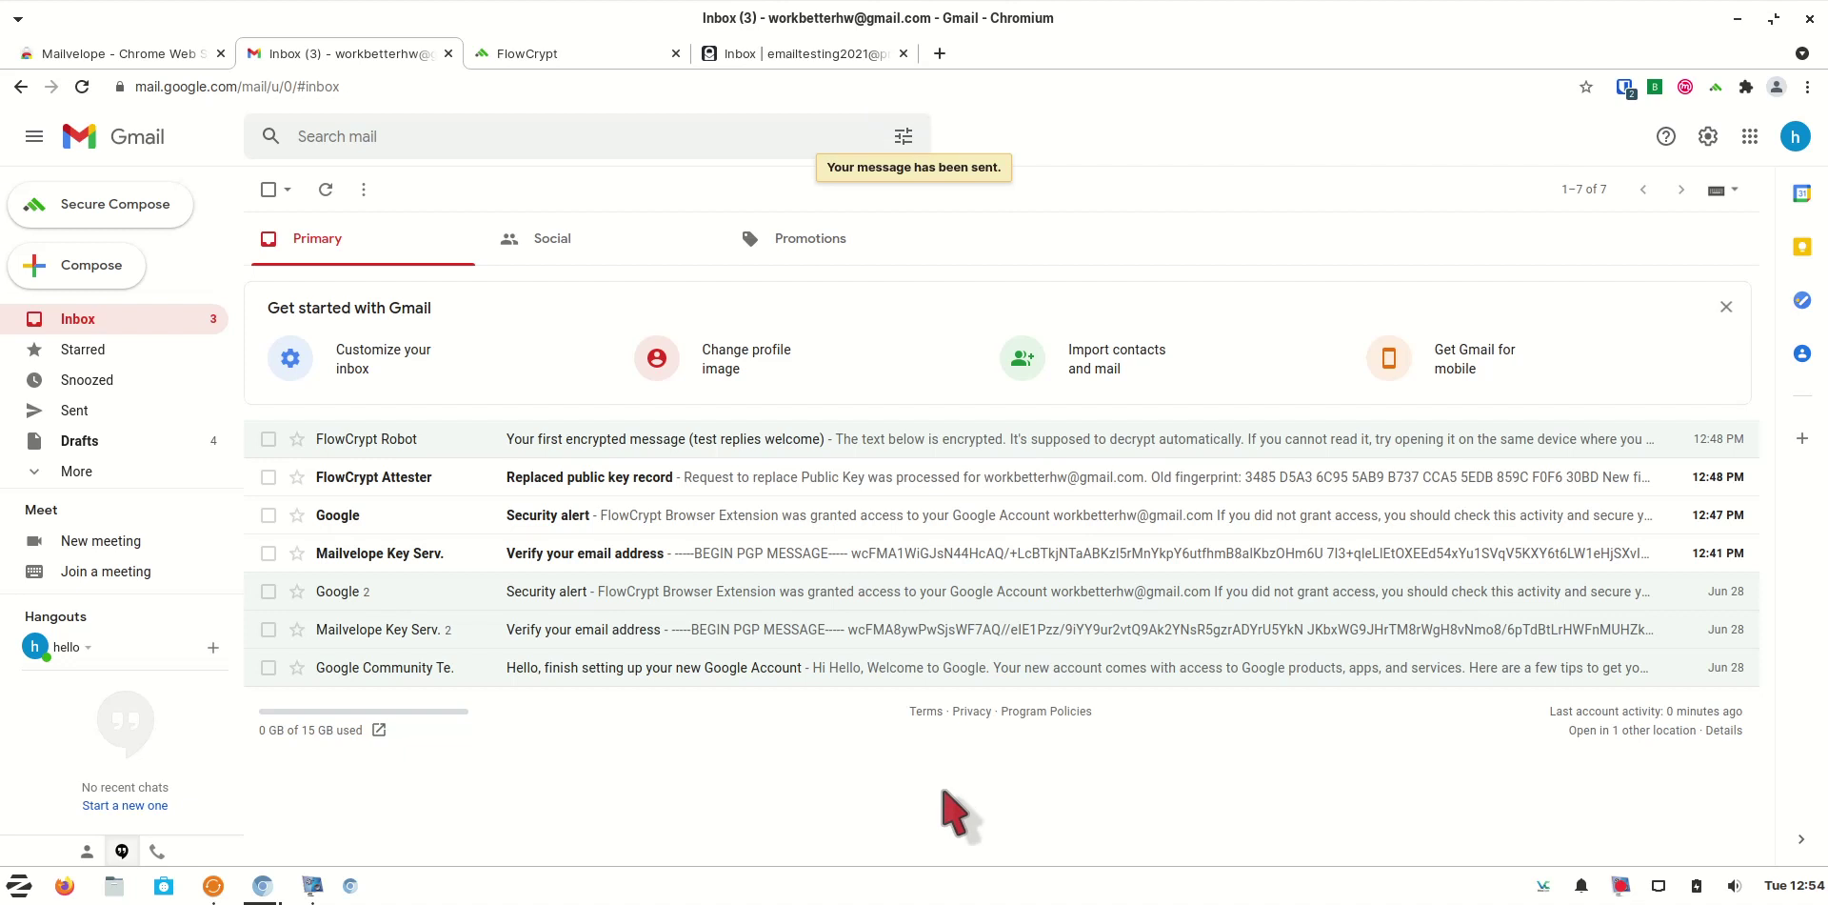
pyautogui.rightClick(1619, 882)
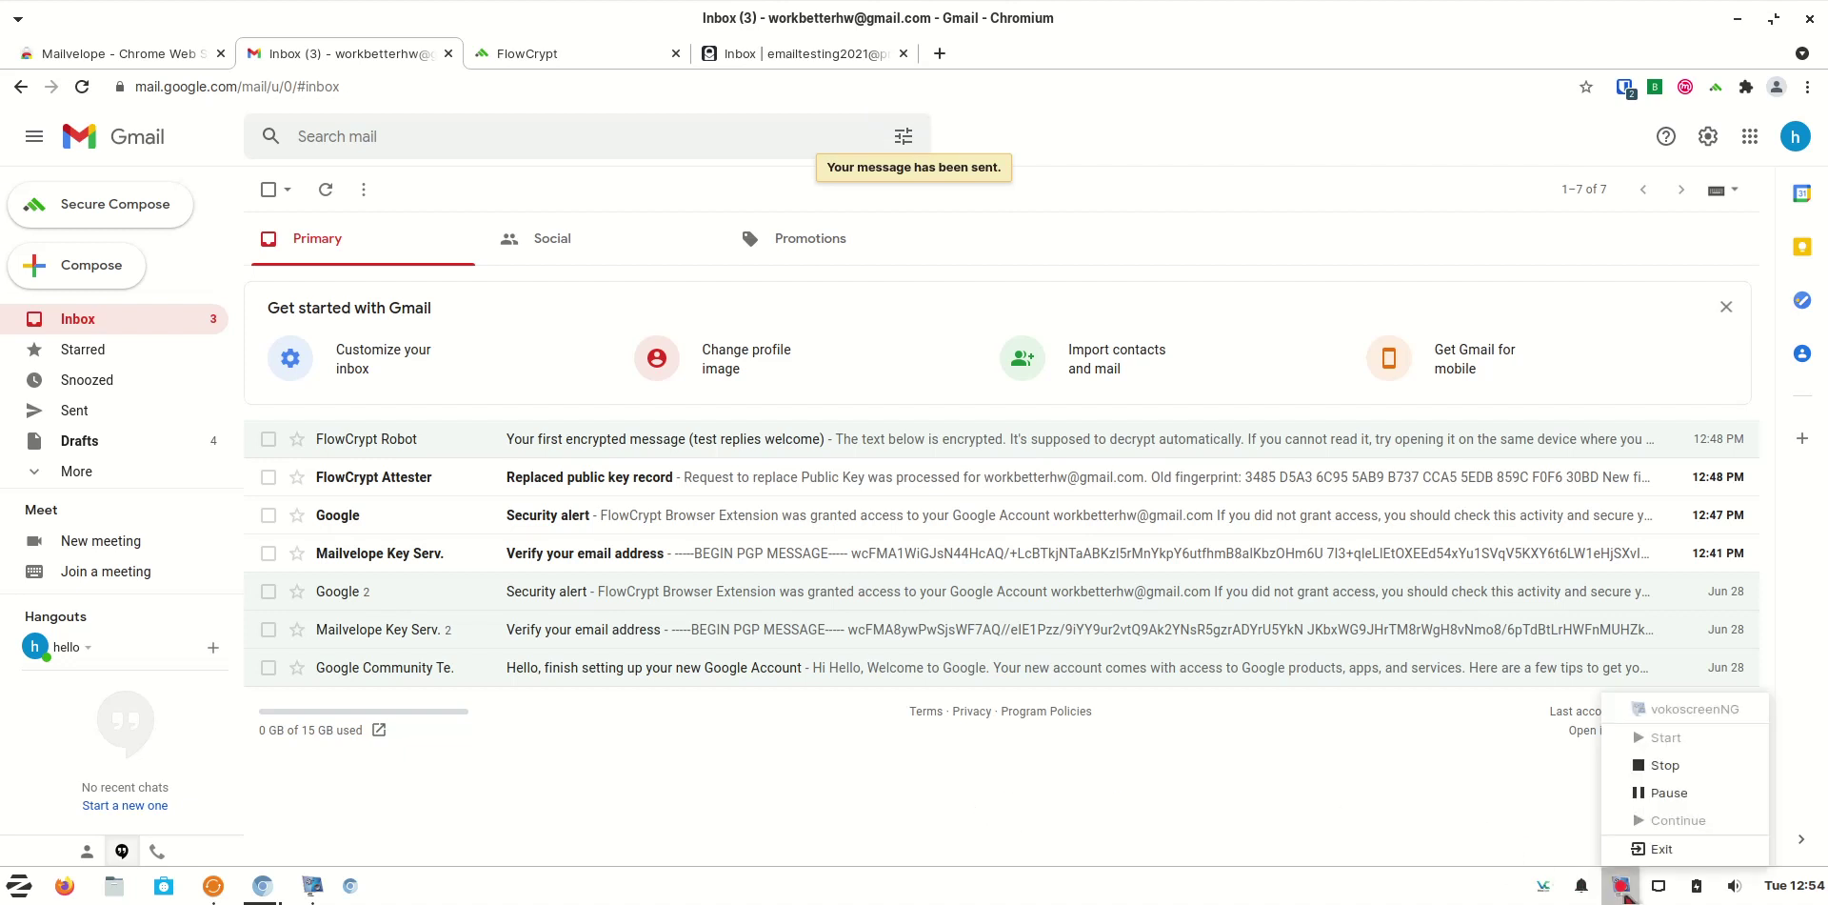
pyautogui.click(1669, 792)
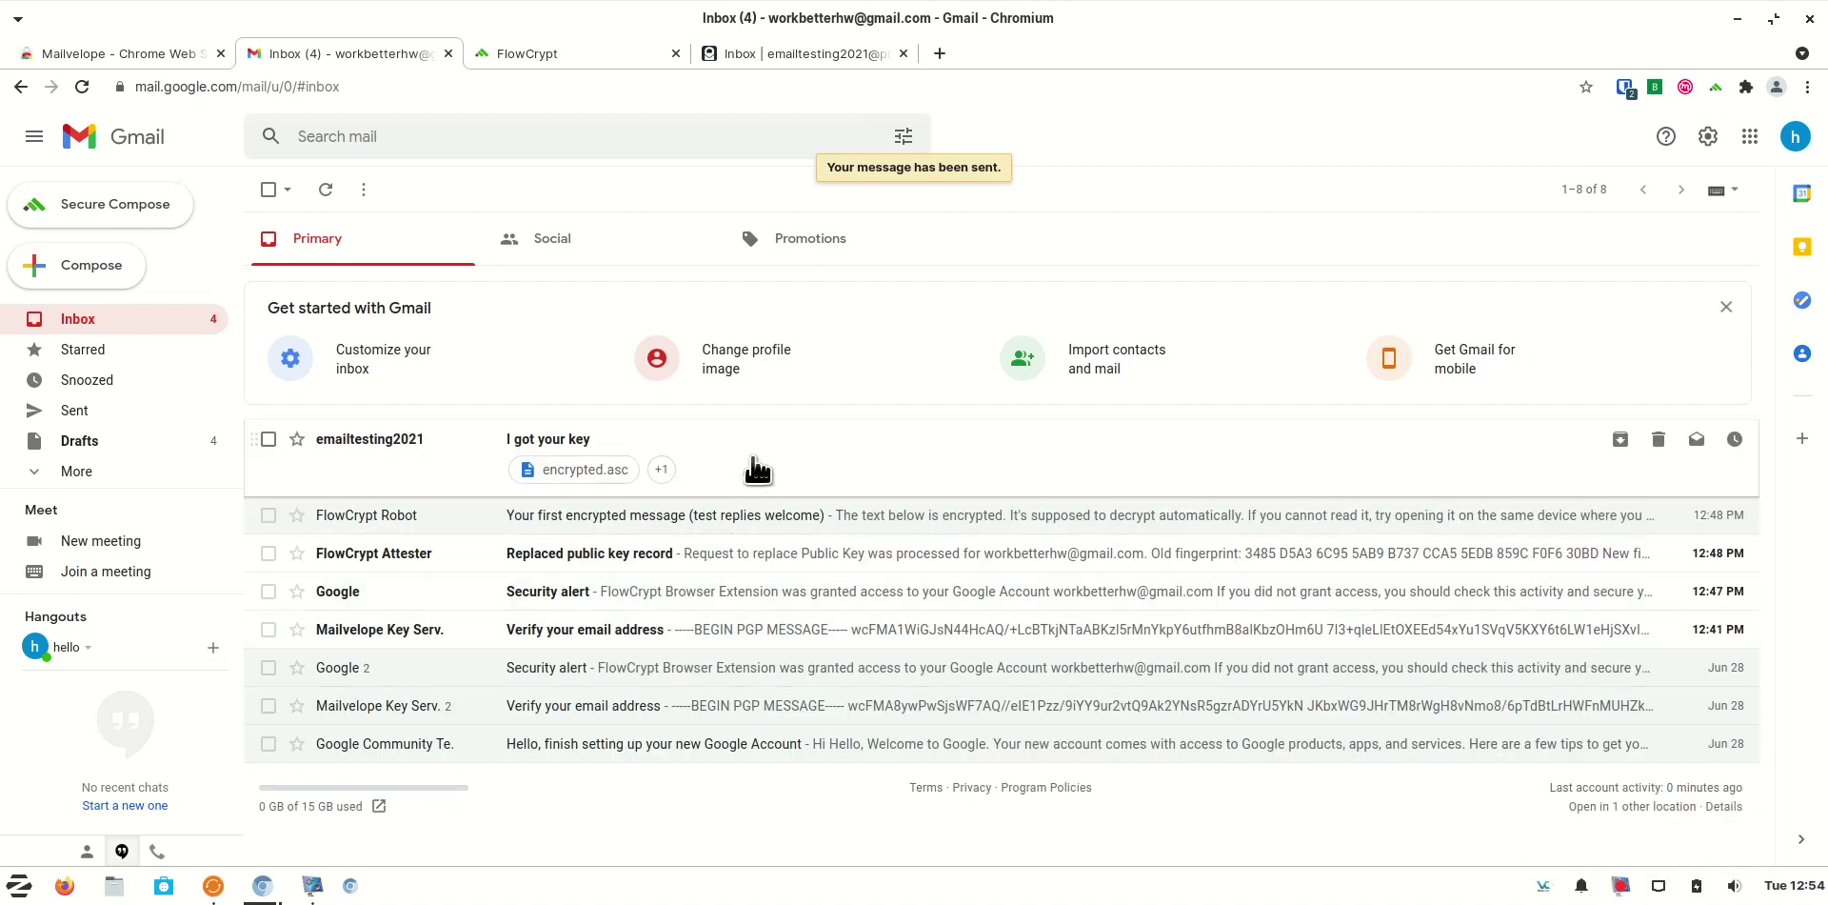
# Add the ProtonMail sender's public key from the 'I got your key' message via UPDATE KEY
pyautogui.click(529, 446)
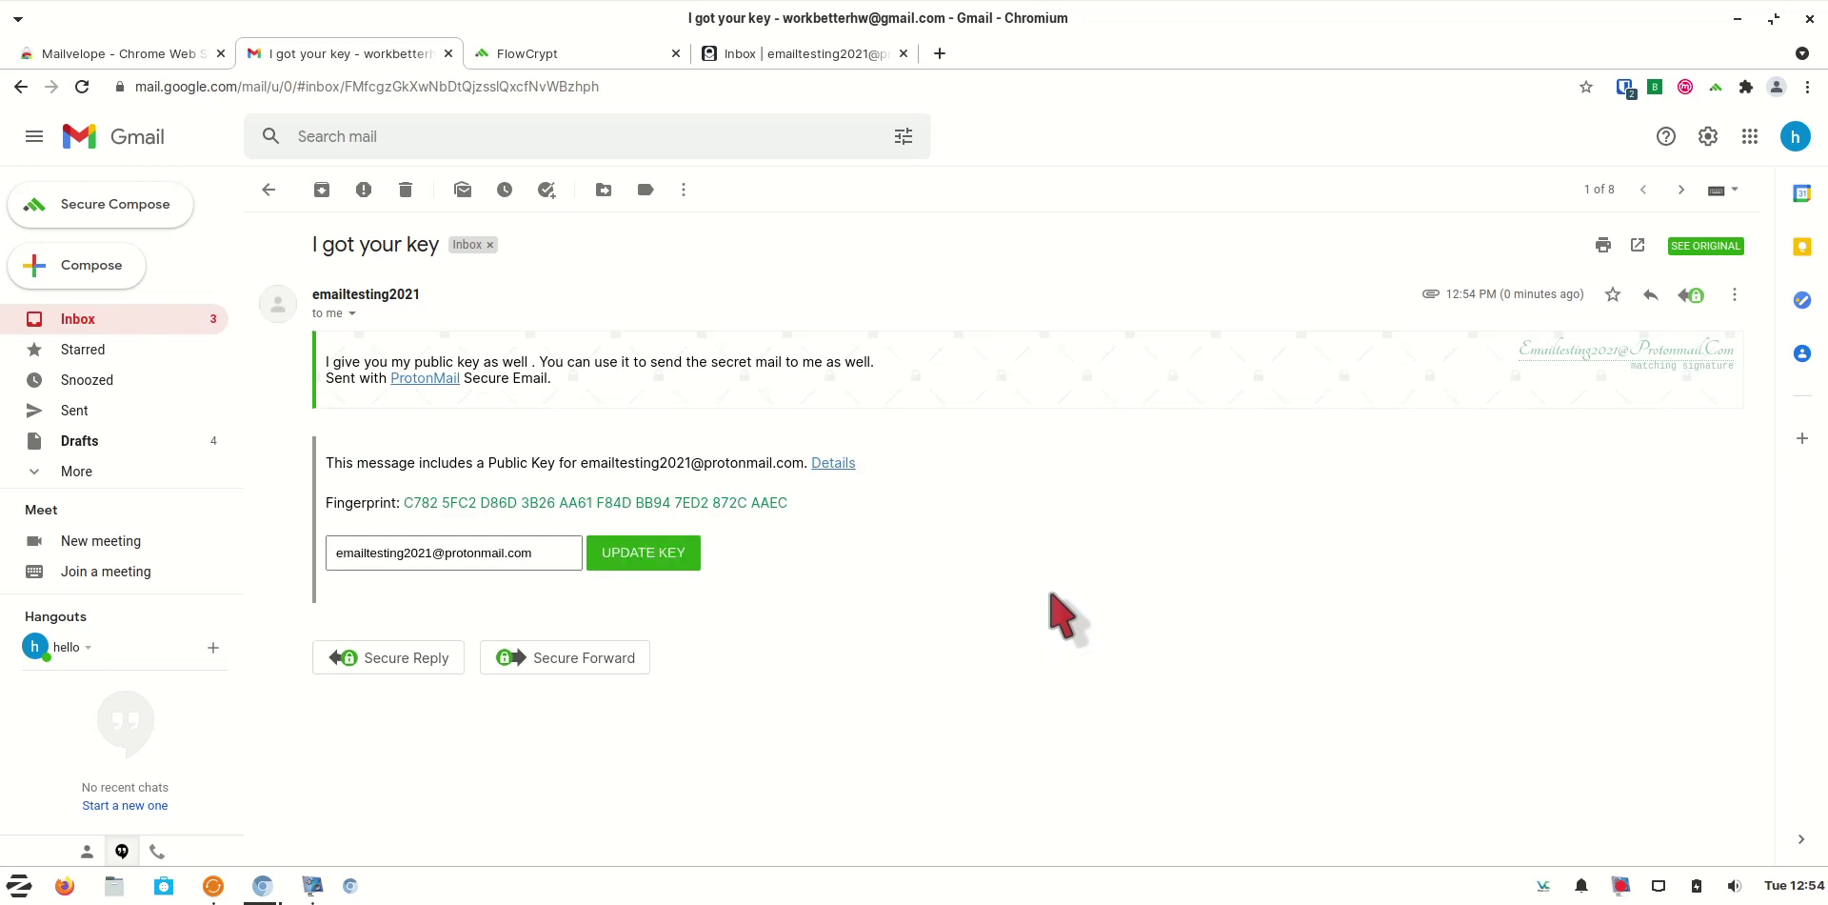
pyautogui.click(651, 554)
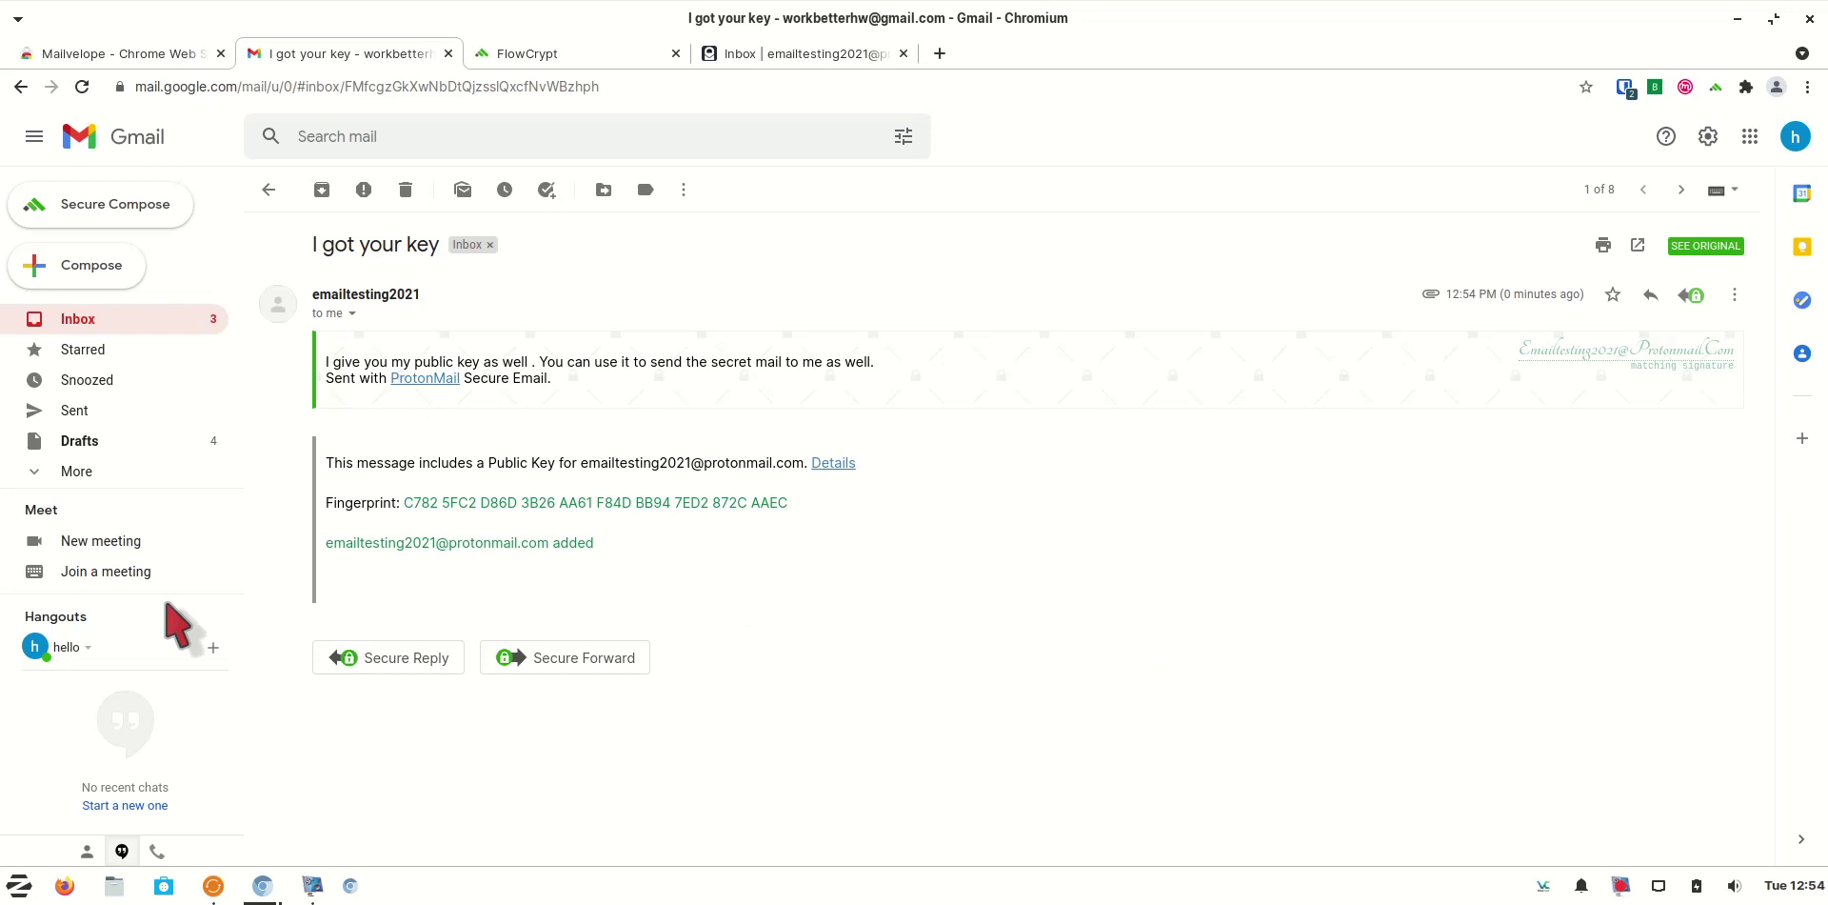
pyautogui.click(174, 336)
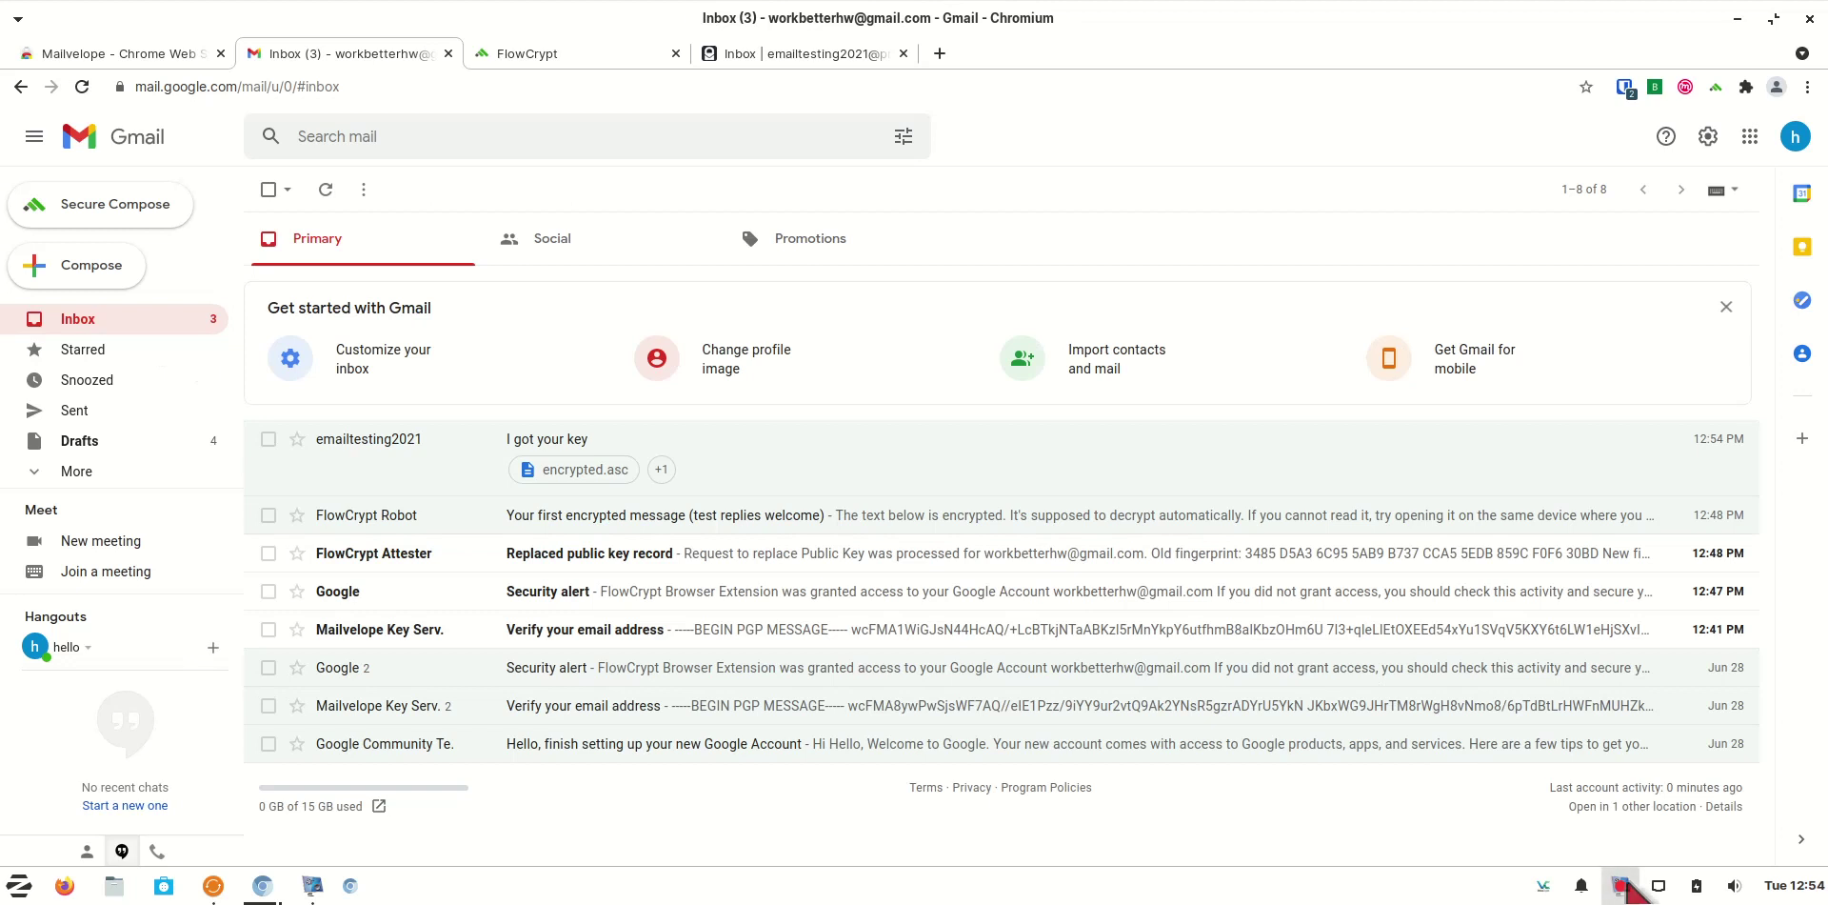
pyautogui.click(1621, 886)
pyautogui.click(1682, 803)
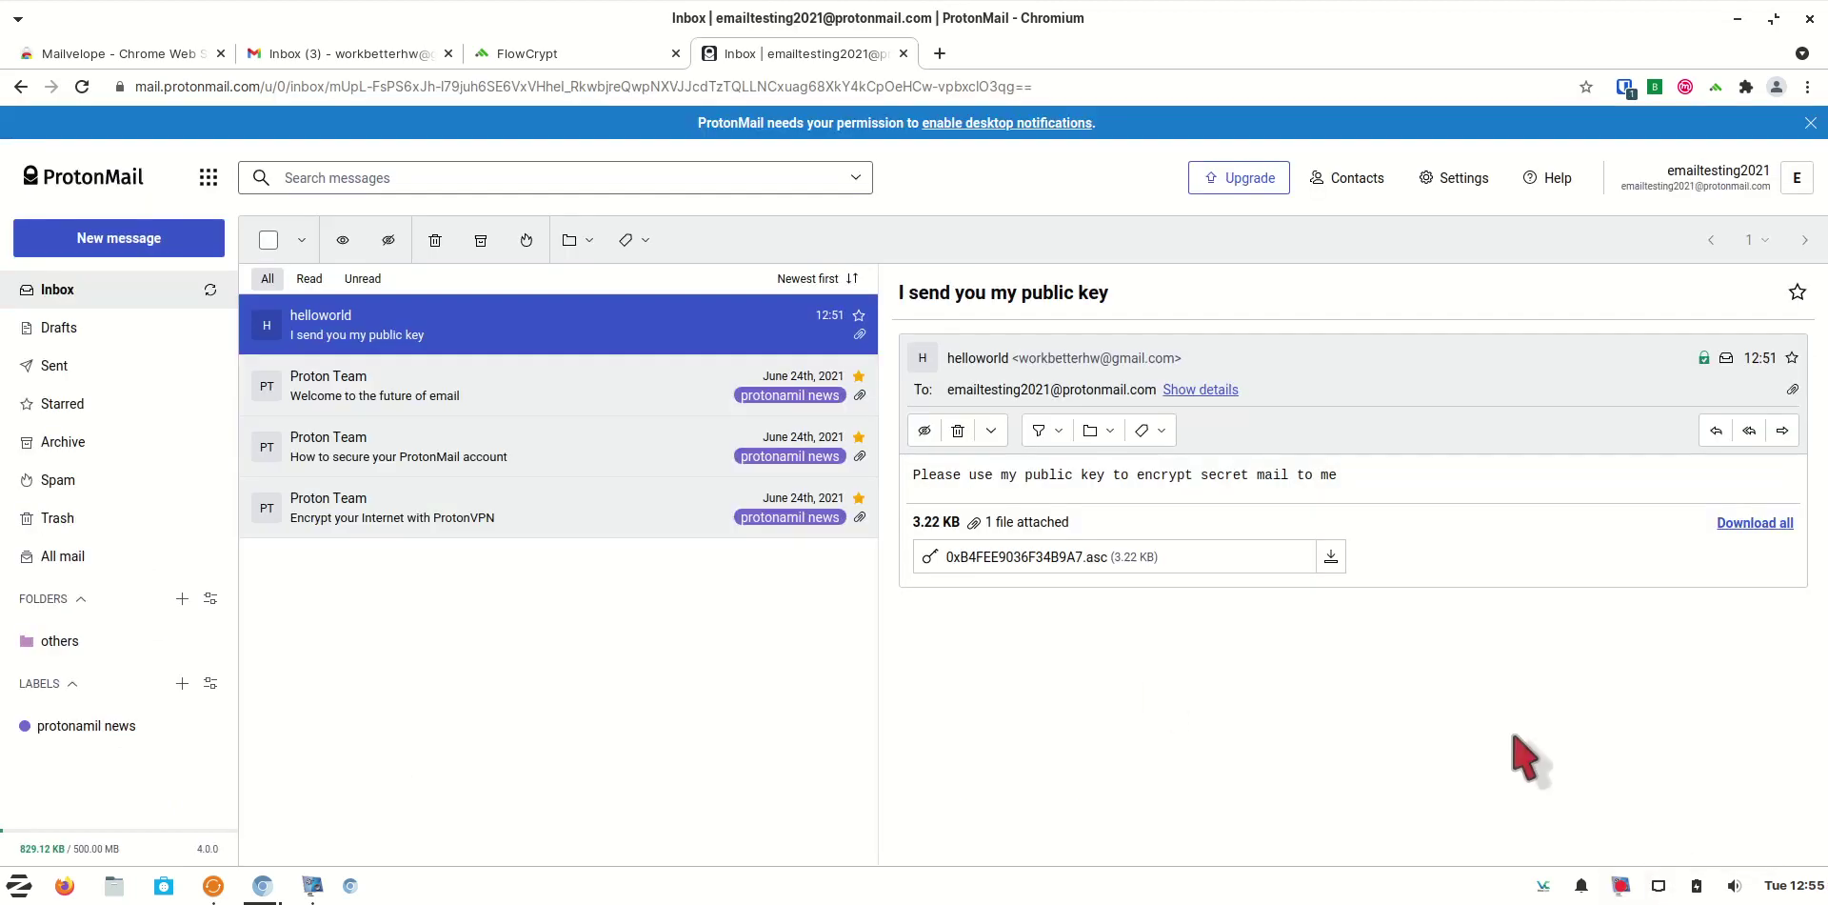
# In ProtonMail's Encryption & keys settings, choose Export private key for the email key
pyautogui.click(1470, 185)
pyautogui.click(1467, 225)
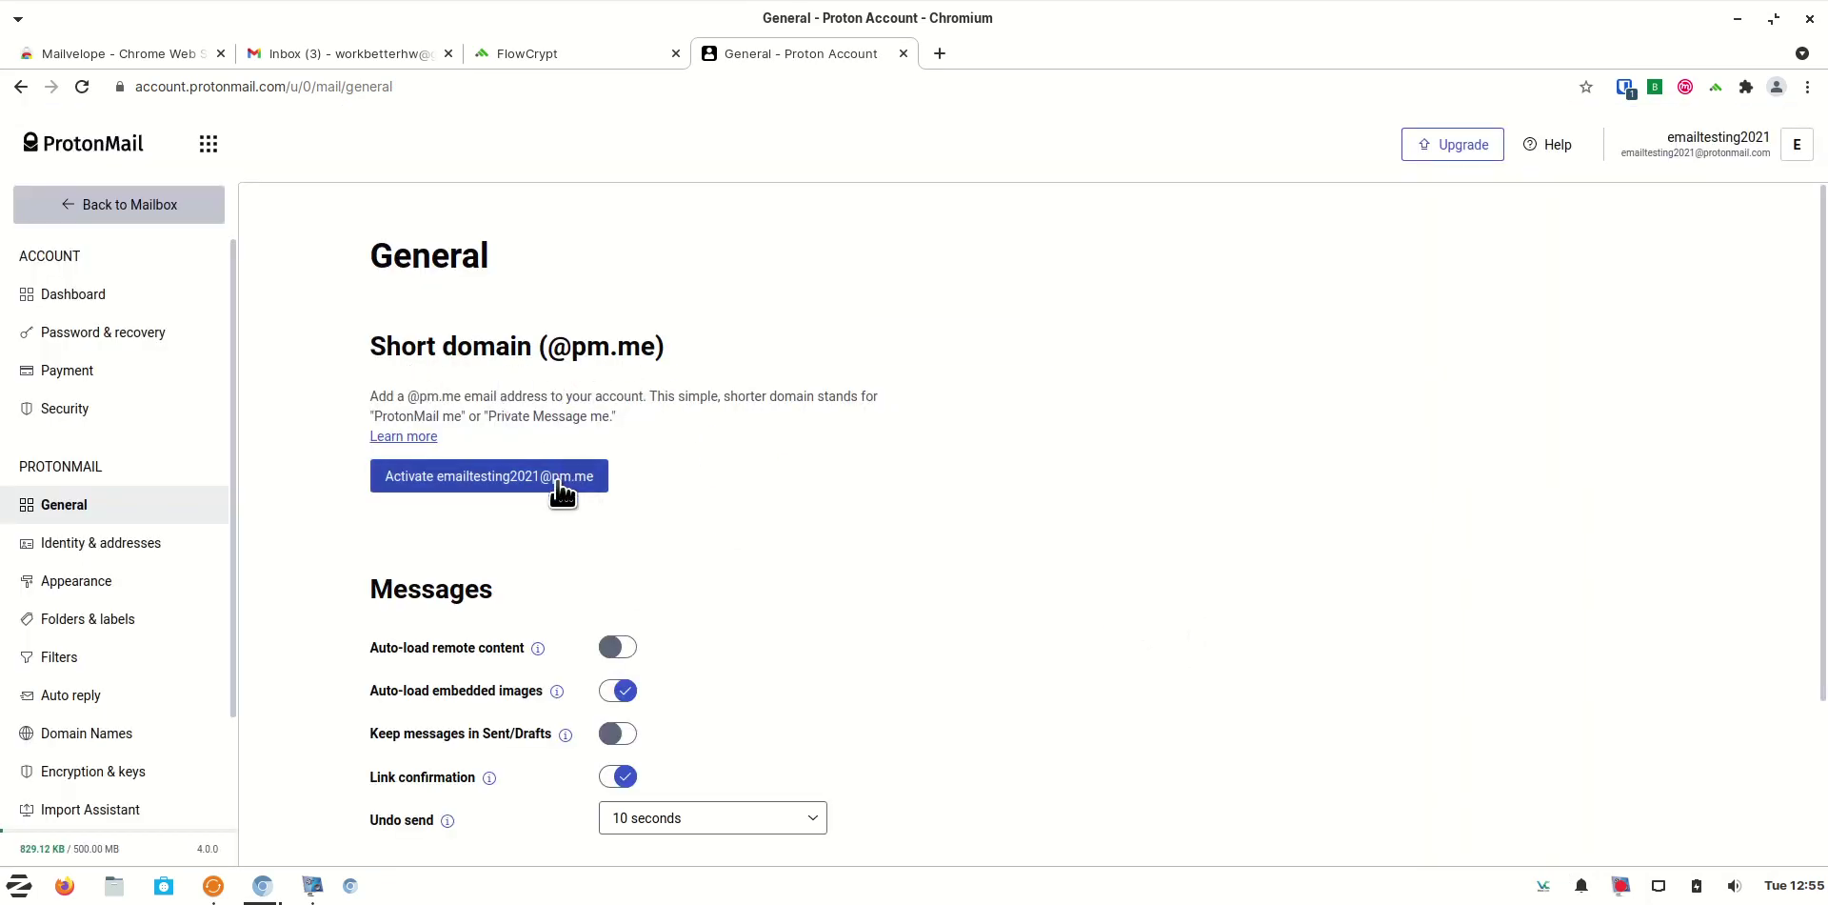
pyautogui.scroll(-1, 162, 724)
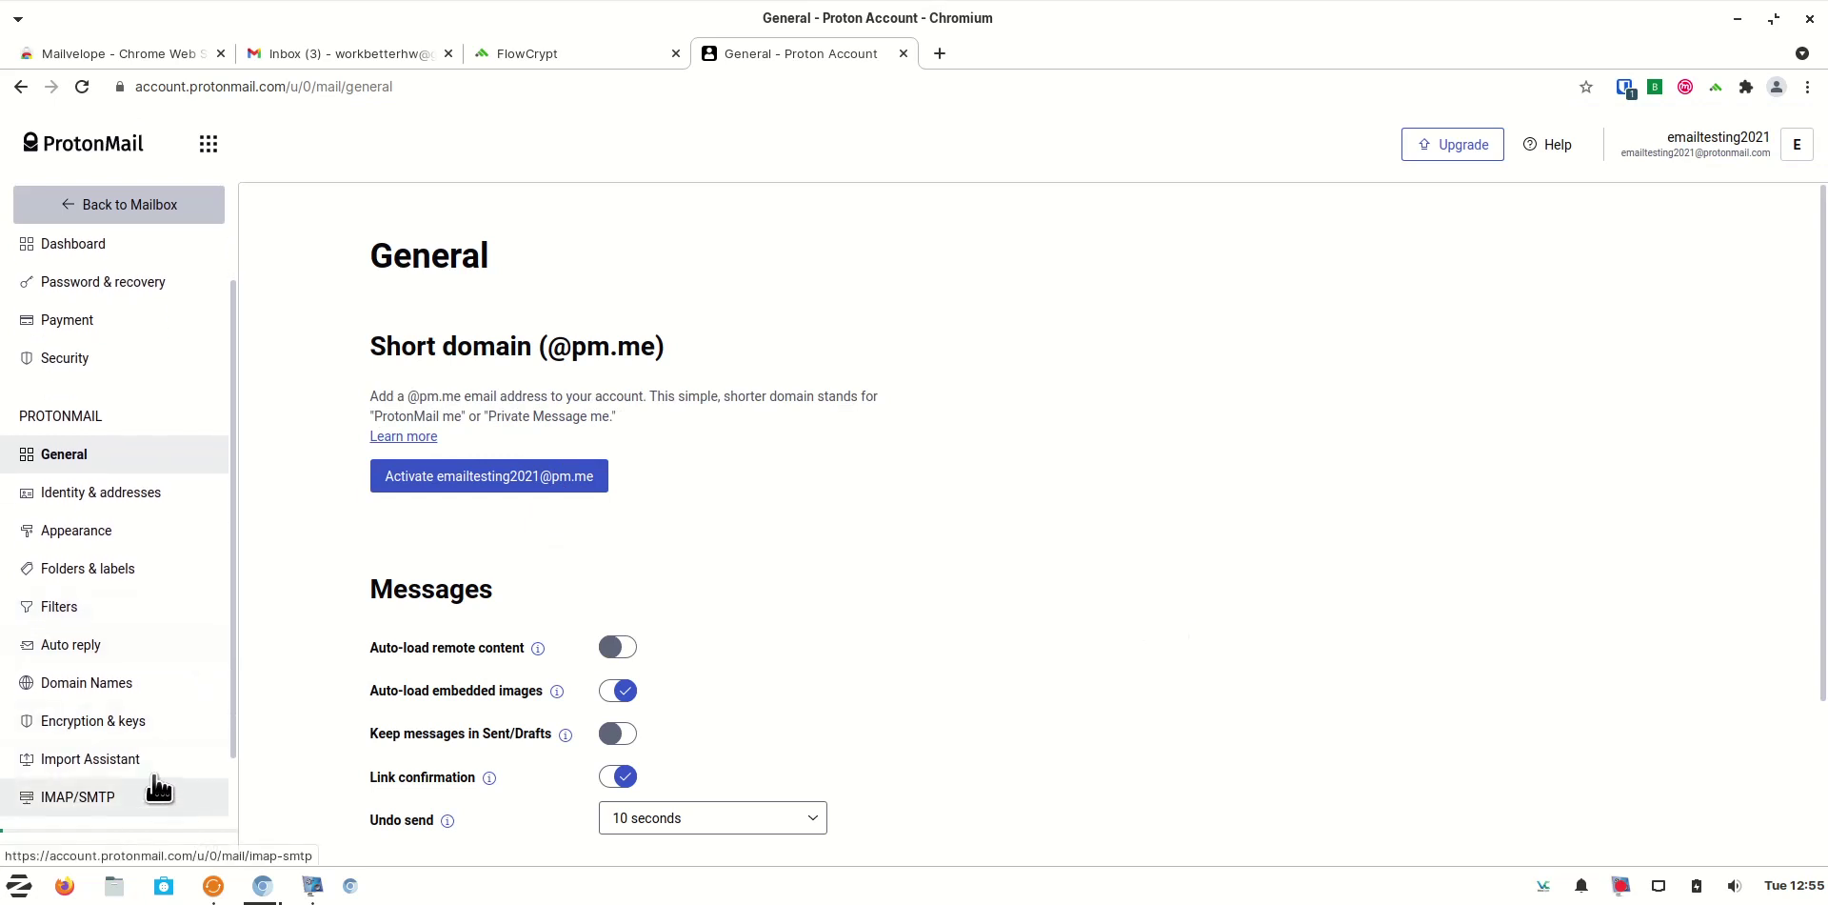
pyautogui.click(146, 725)
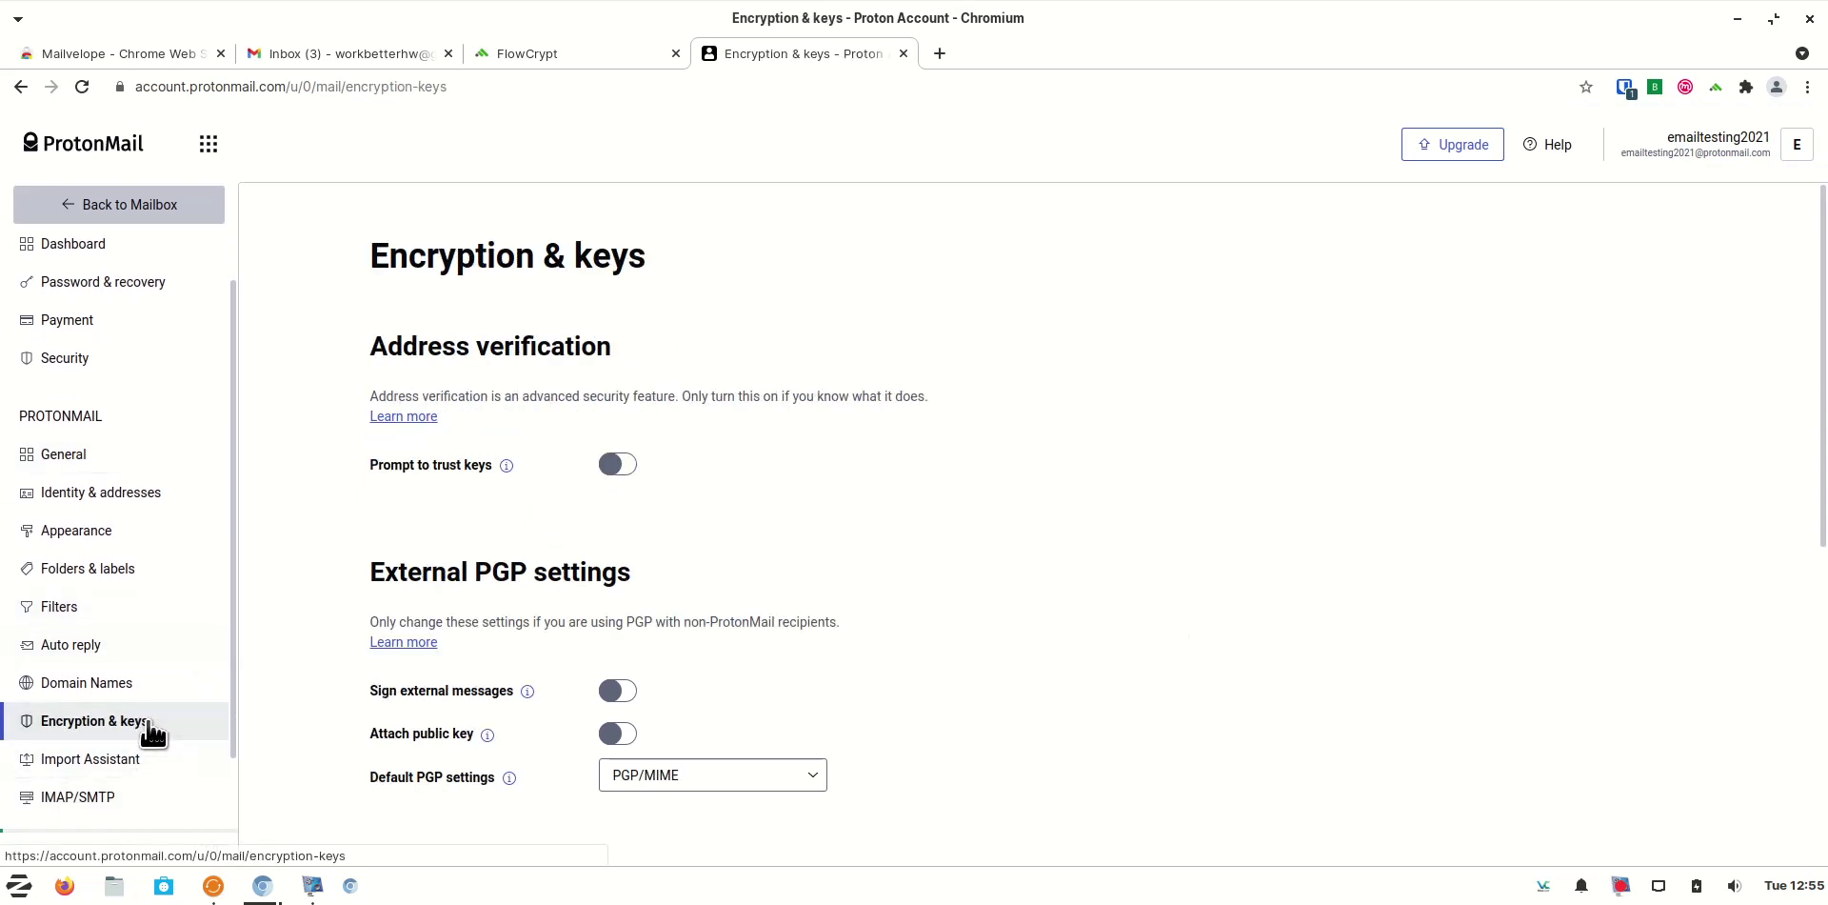
pyautogui.scroll(-3, 1186, 636)
pyautogui.scroll(-4, 1181, 640)
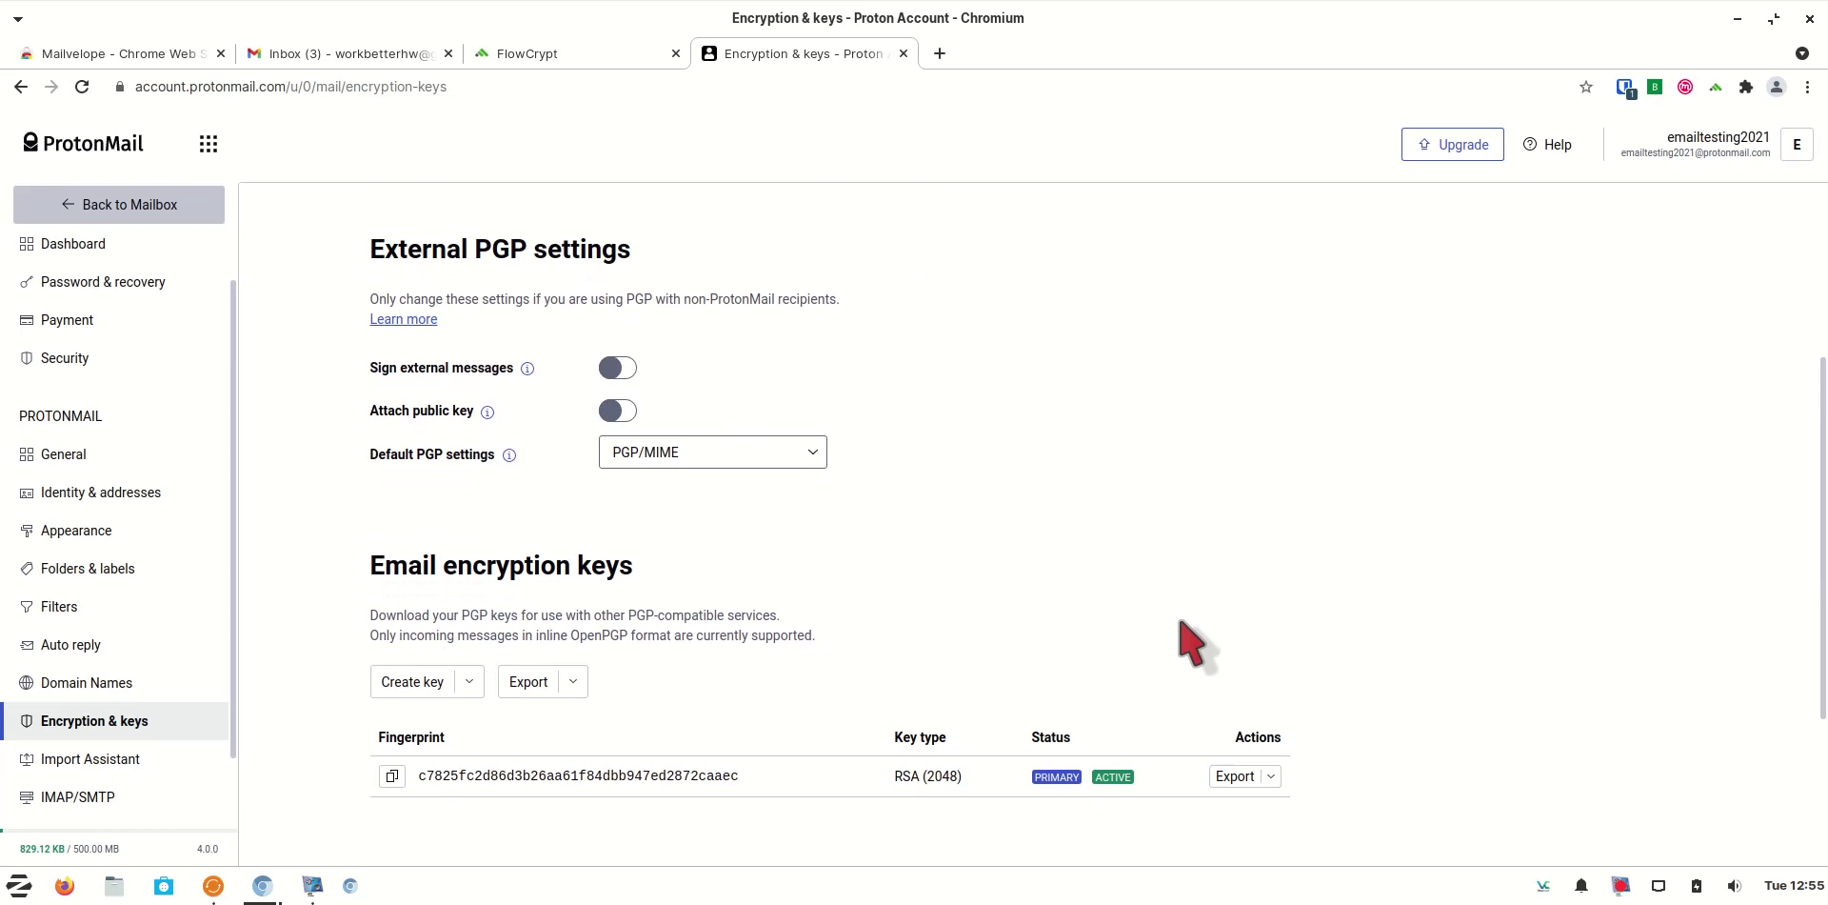
pyautogui.scroll(-3, 1334, 666)
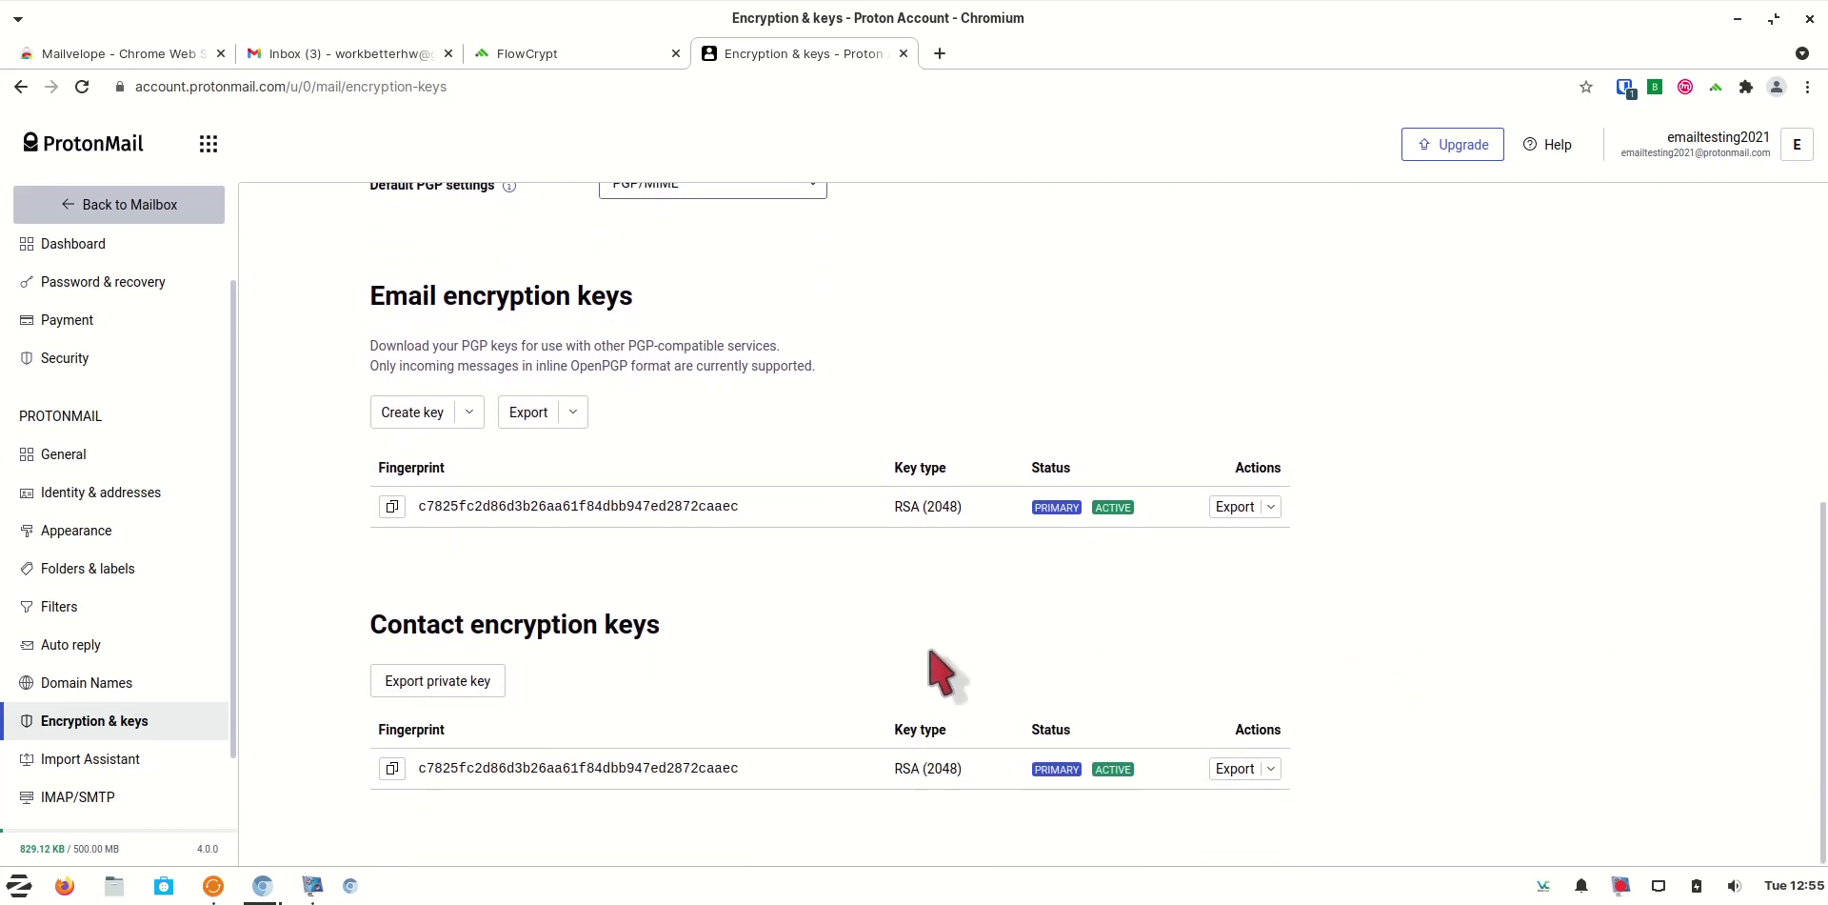
pyautogui.click(575, 412)
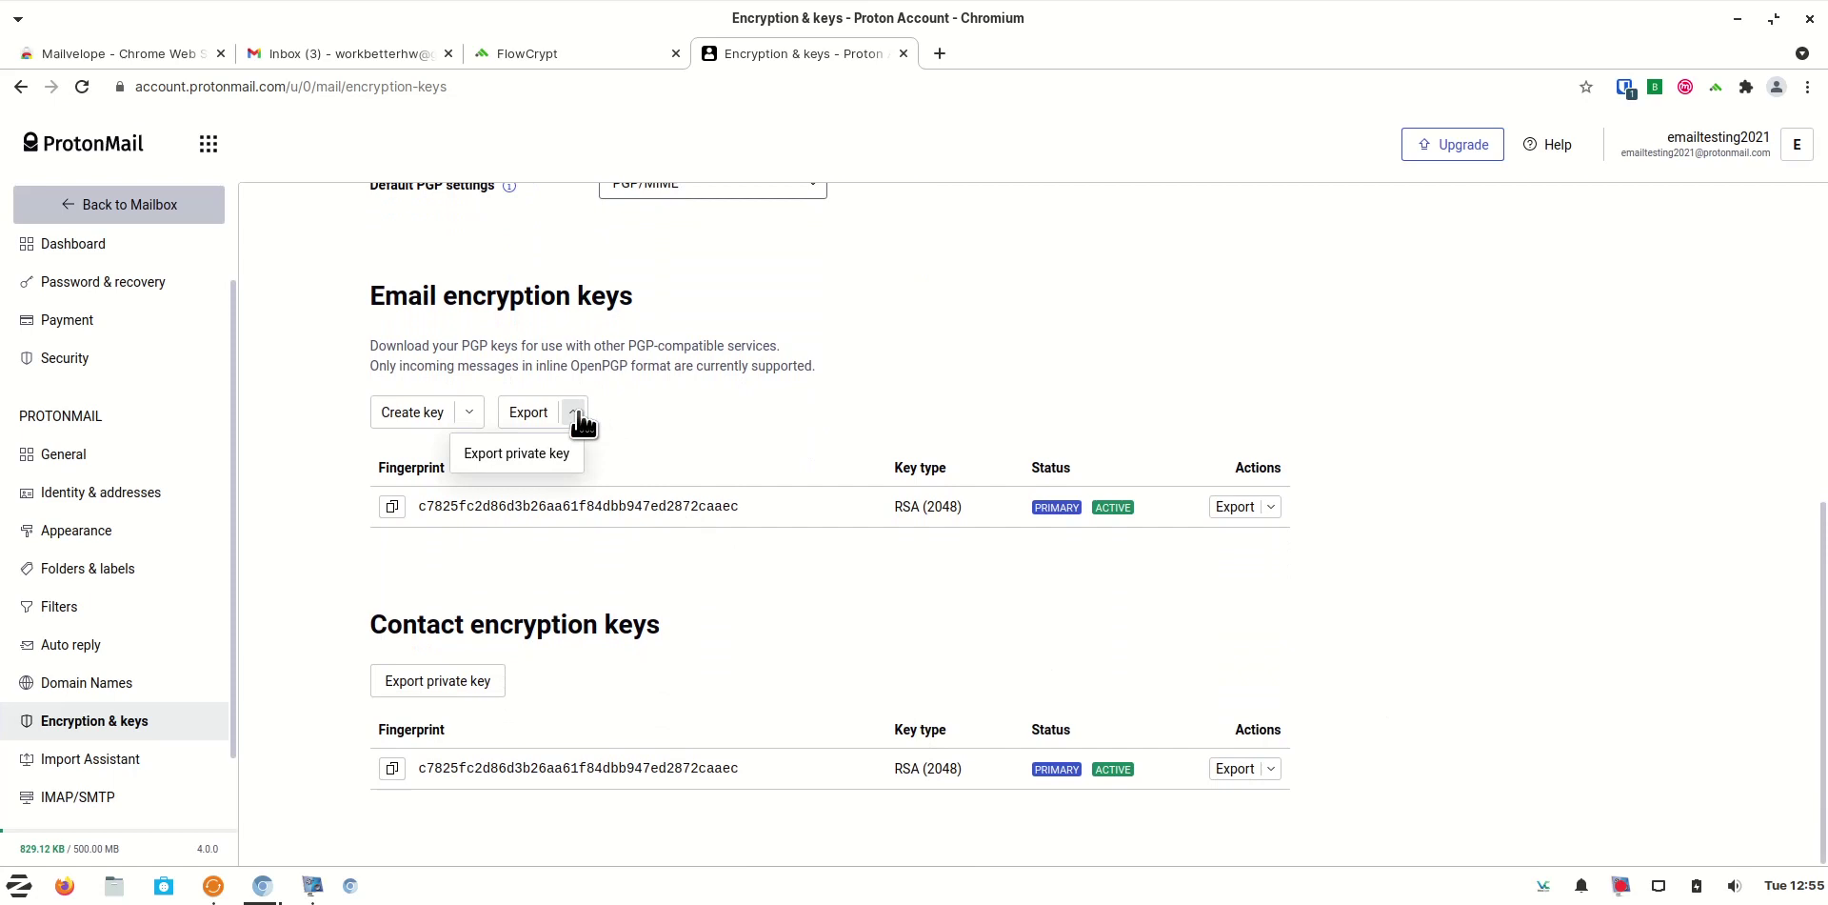
pyautogui.click(558, 456)
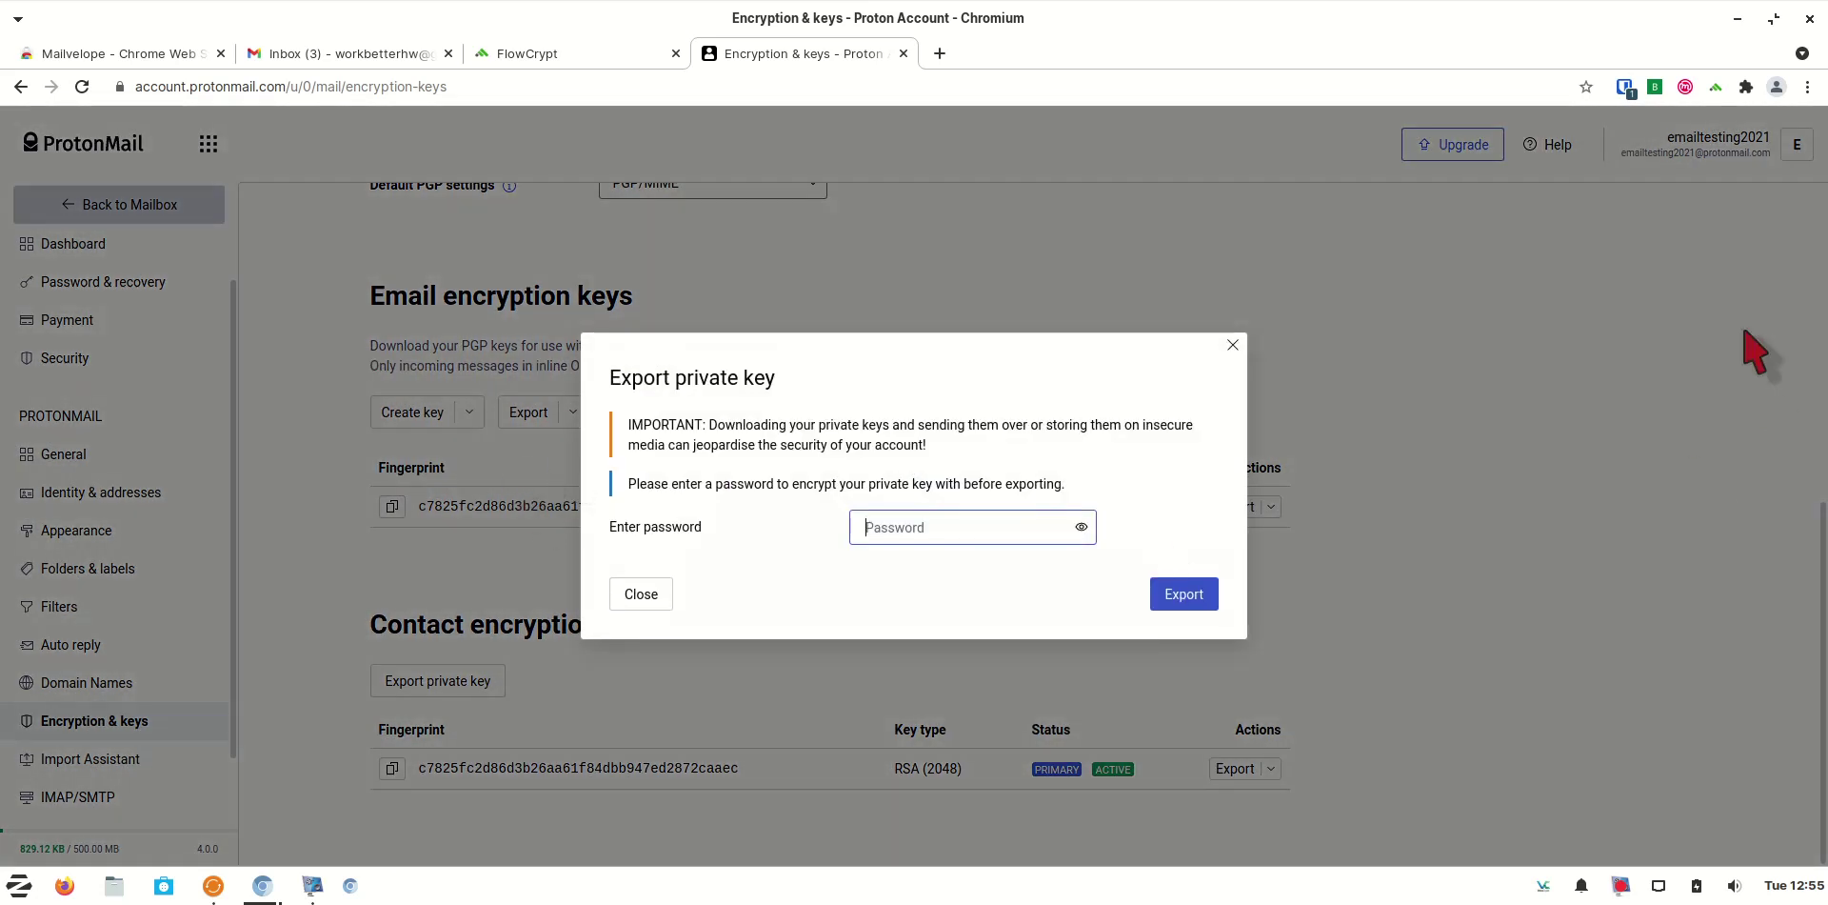
# Protect the export with the account password copied from Bitwarden and re-authenticate to finish the download
pyautogui.click(1622, 93)
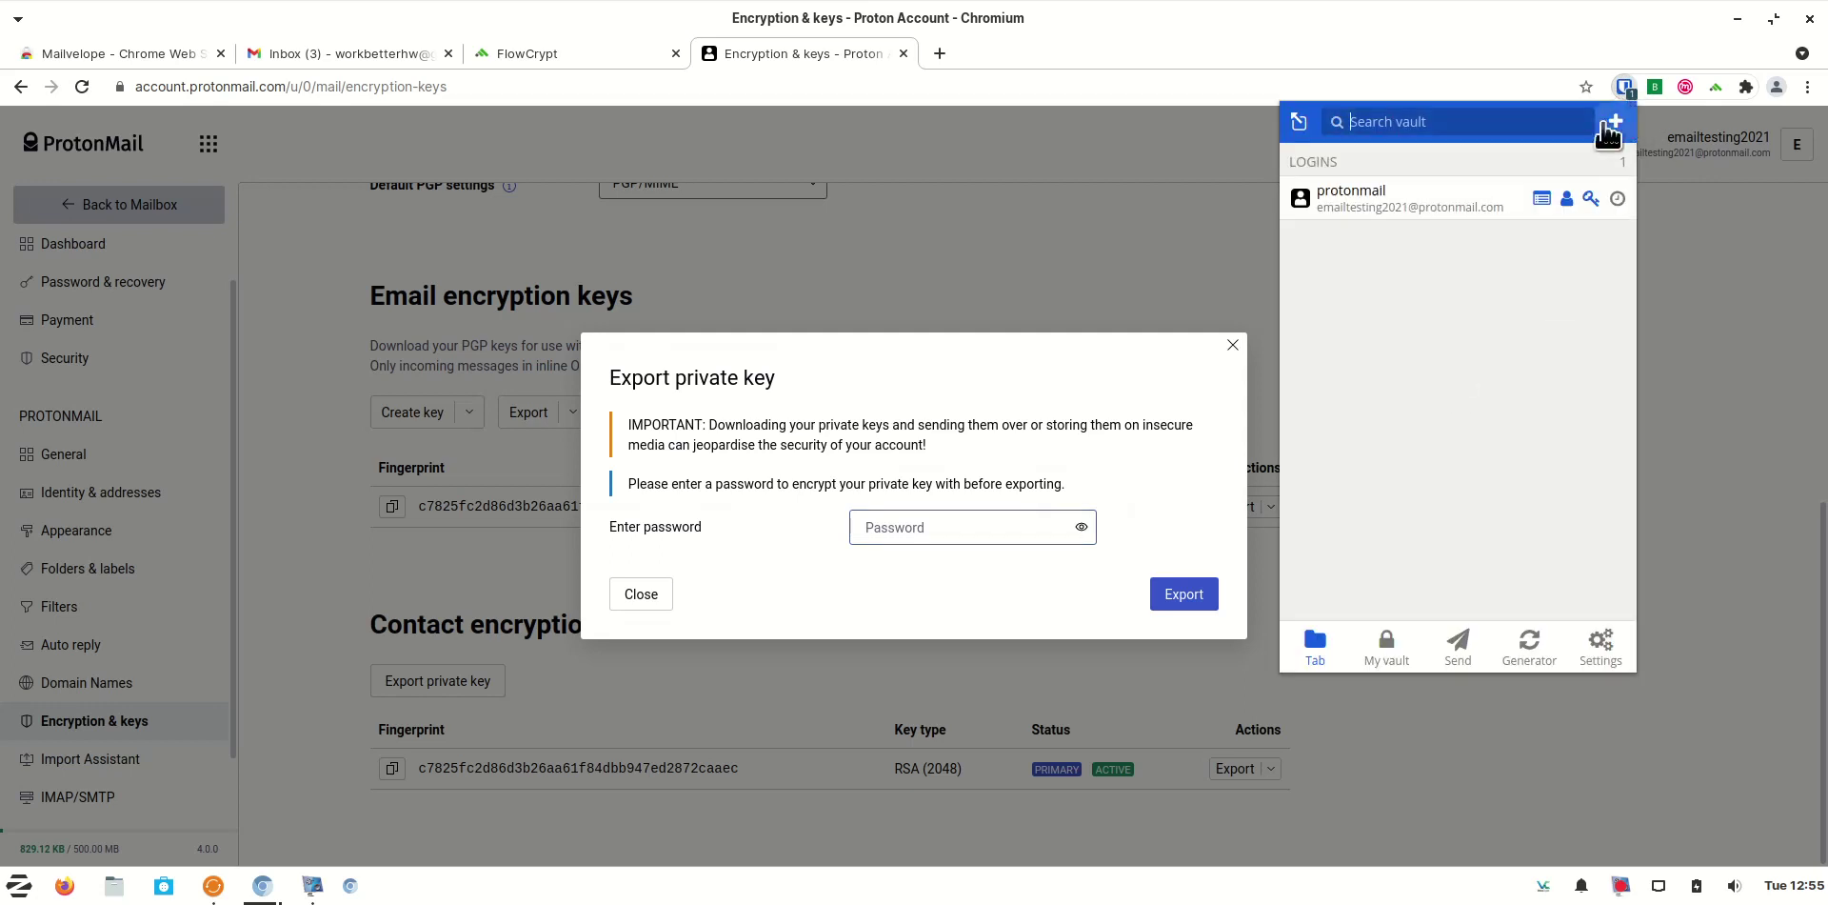
pyautogui.click(1591, 199)
pyautogui.rightClick(941, 530)
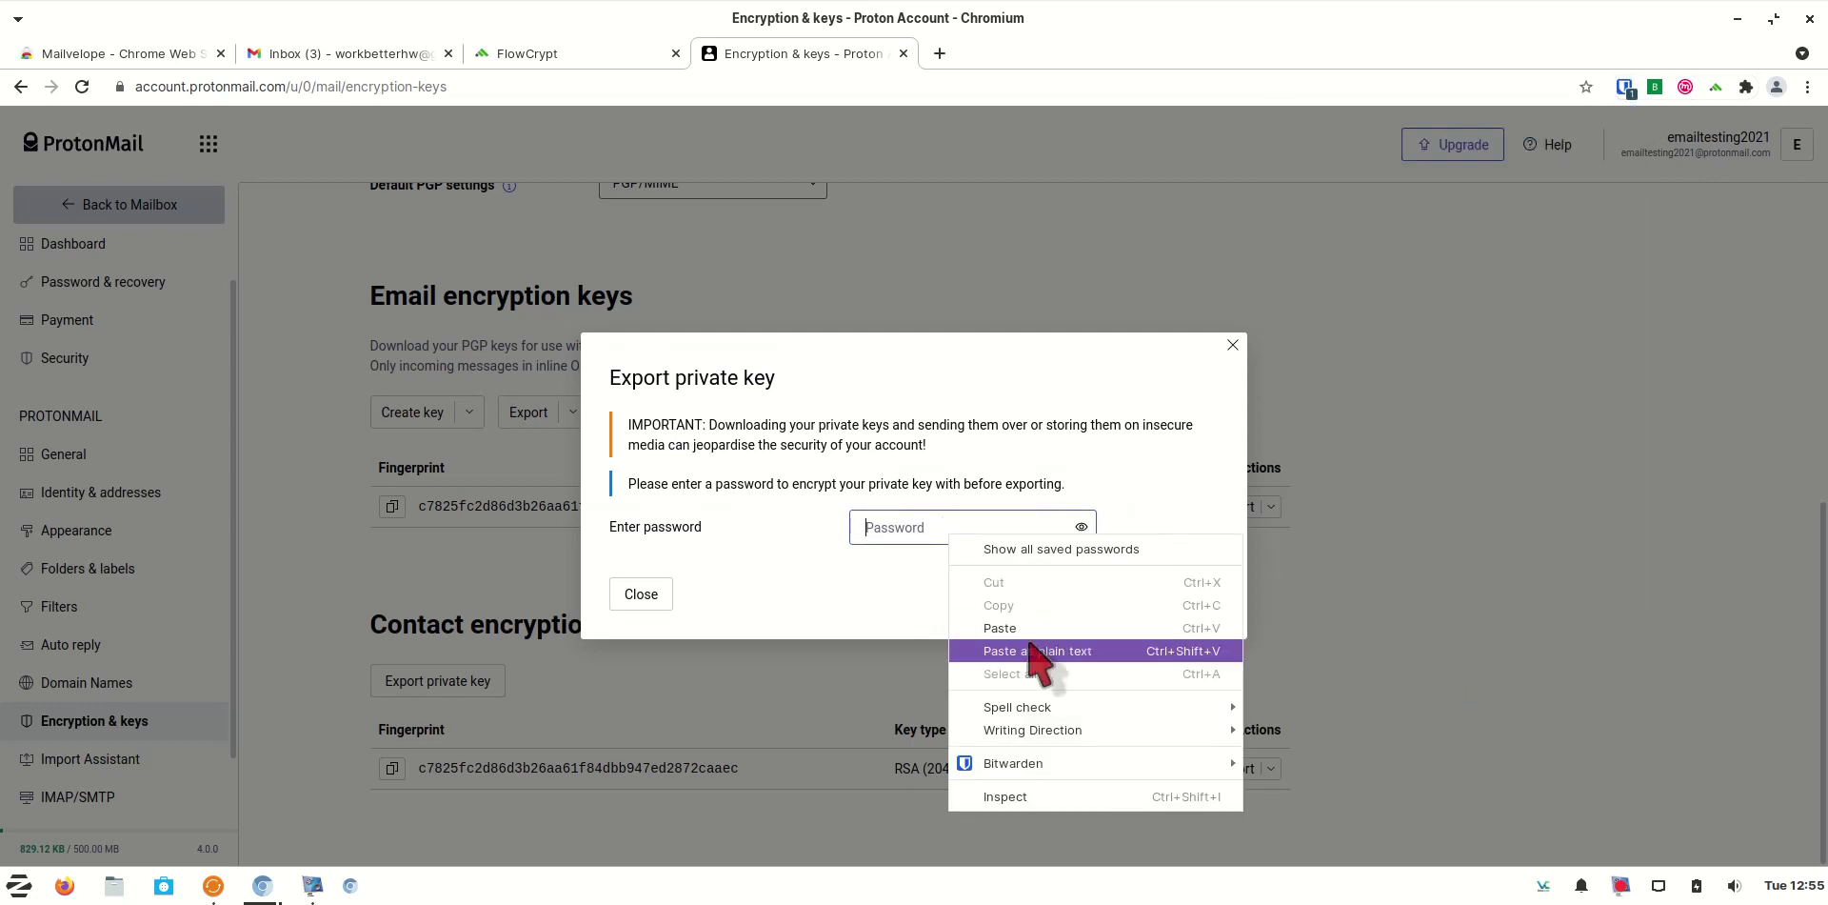
pyautogui.click(947, 649)
pyautogui.click(1188, 596)
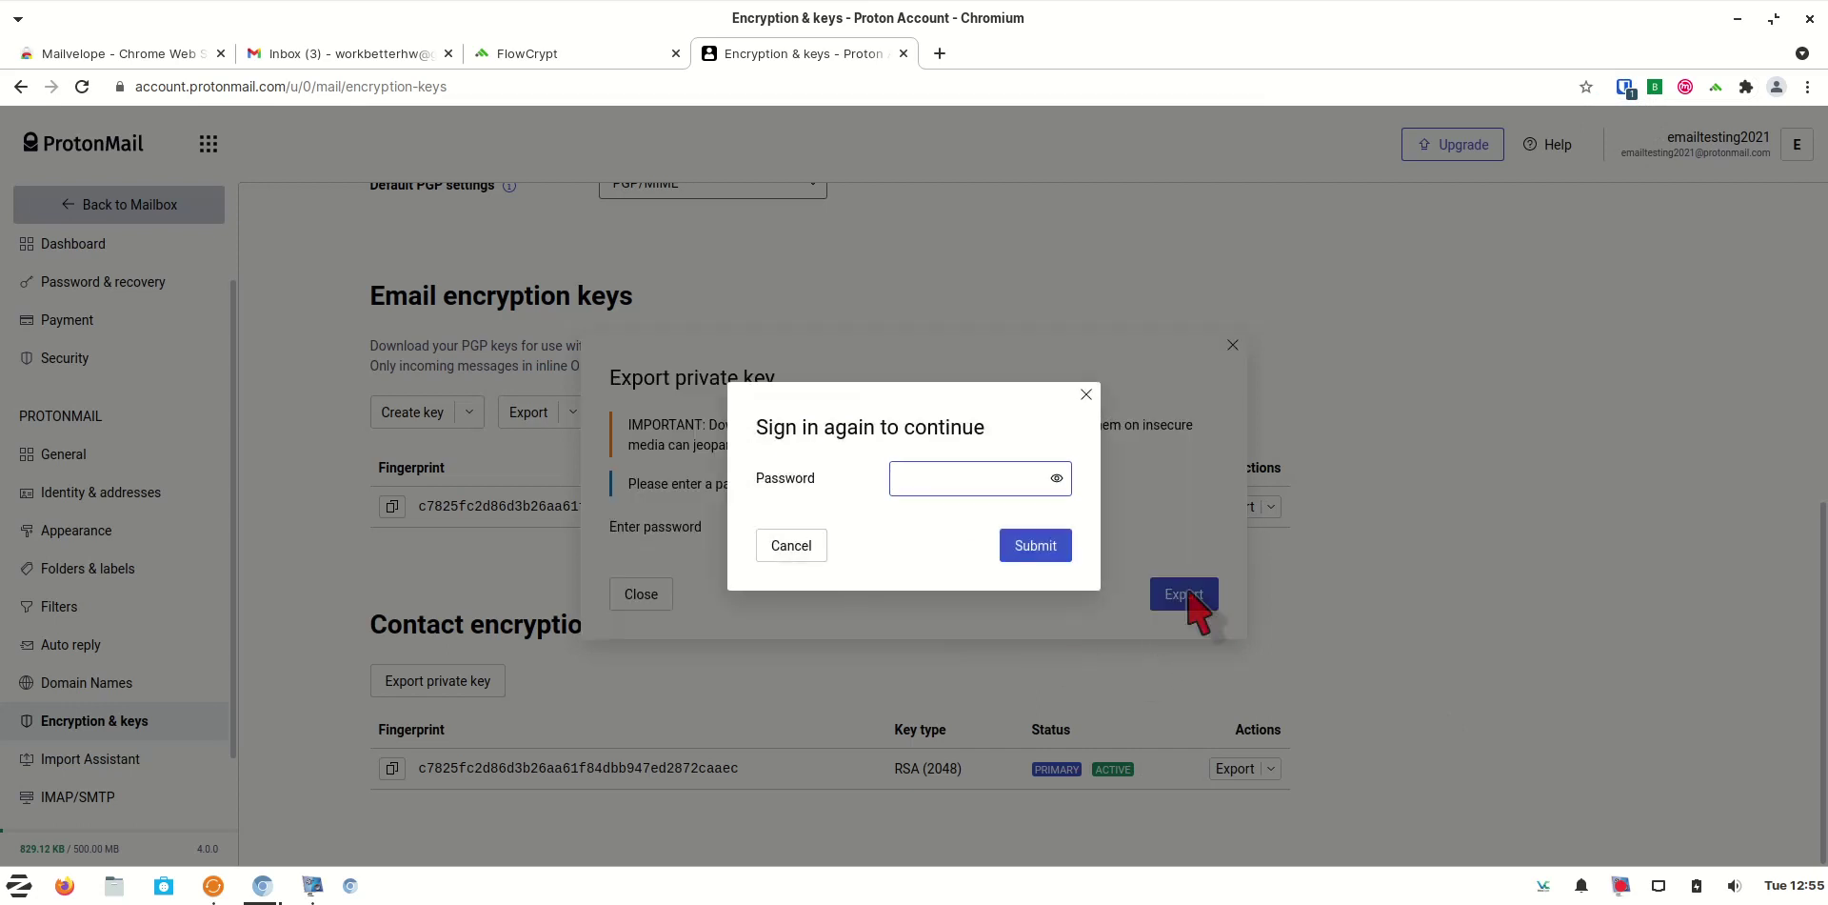
pyautogui.rightClick(909, 466)
pyautogui.click(942, 563)
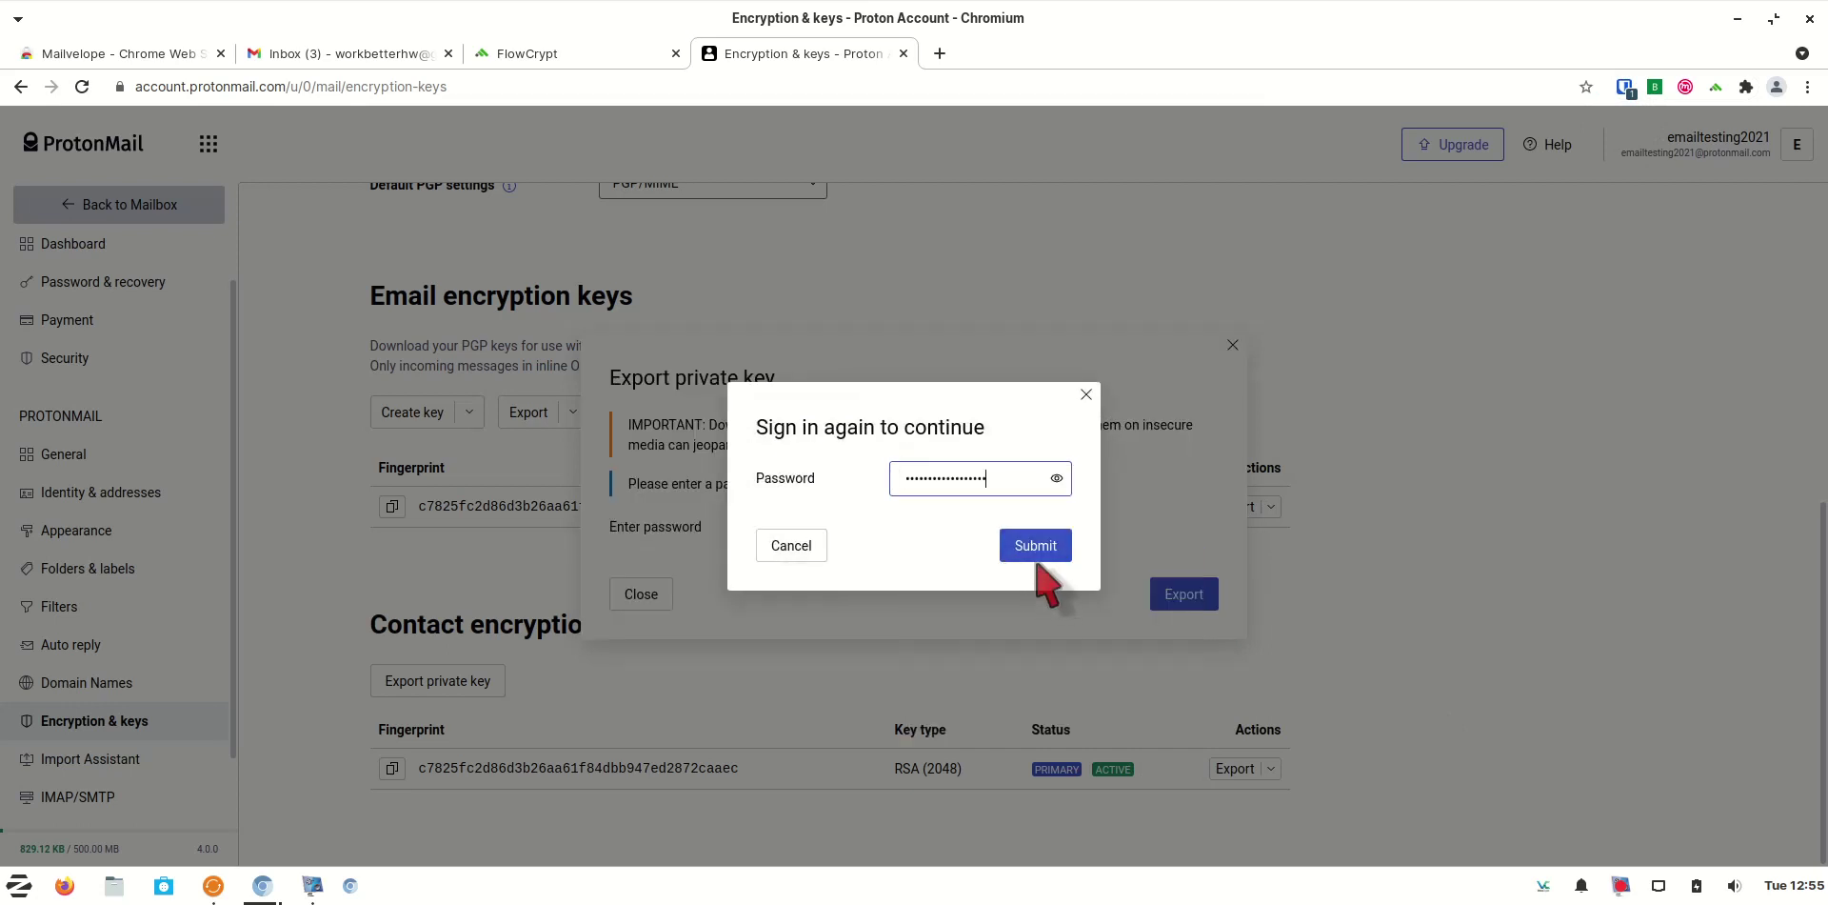
pyautogui.click(1040, 560)
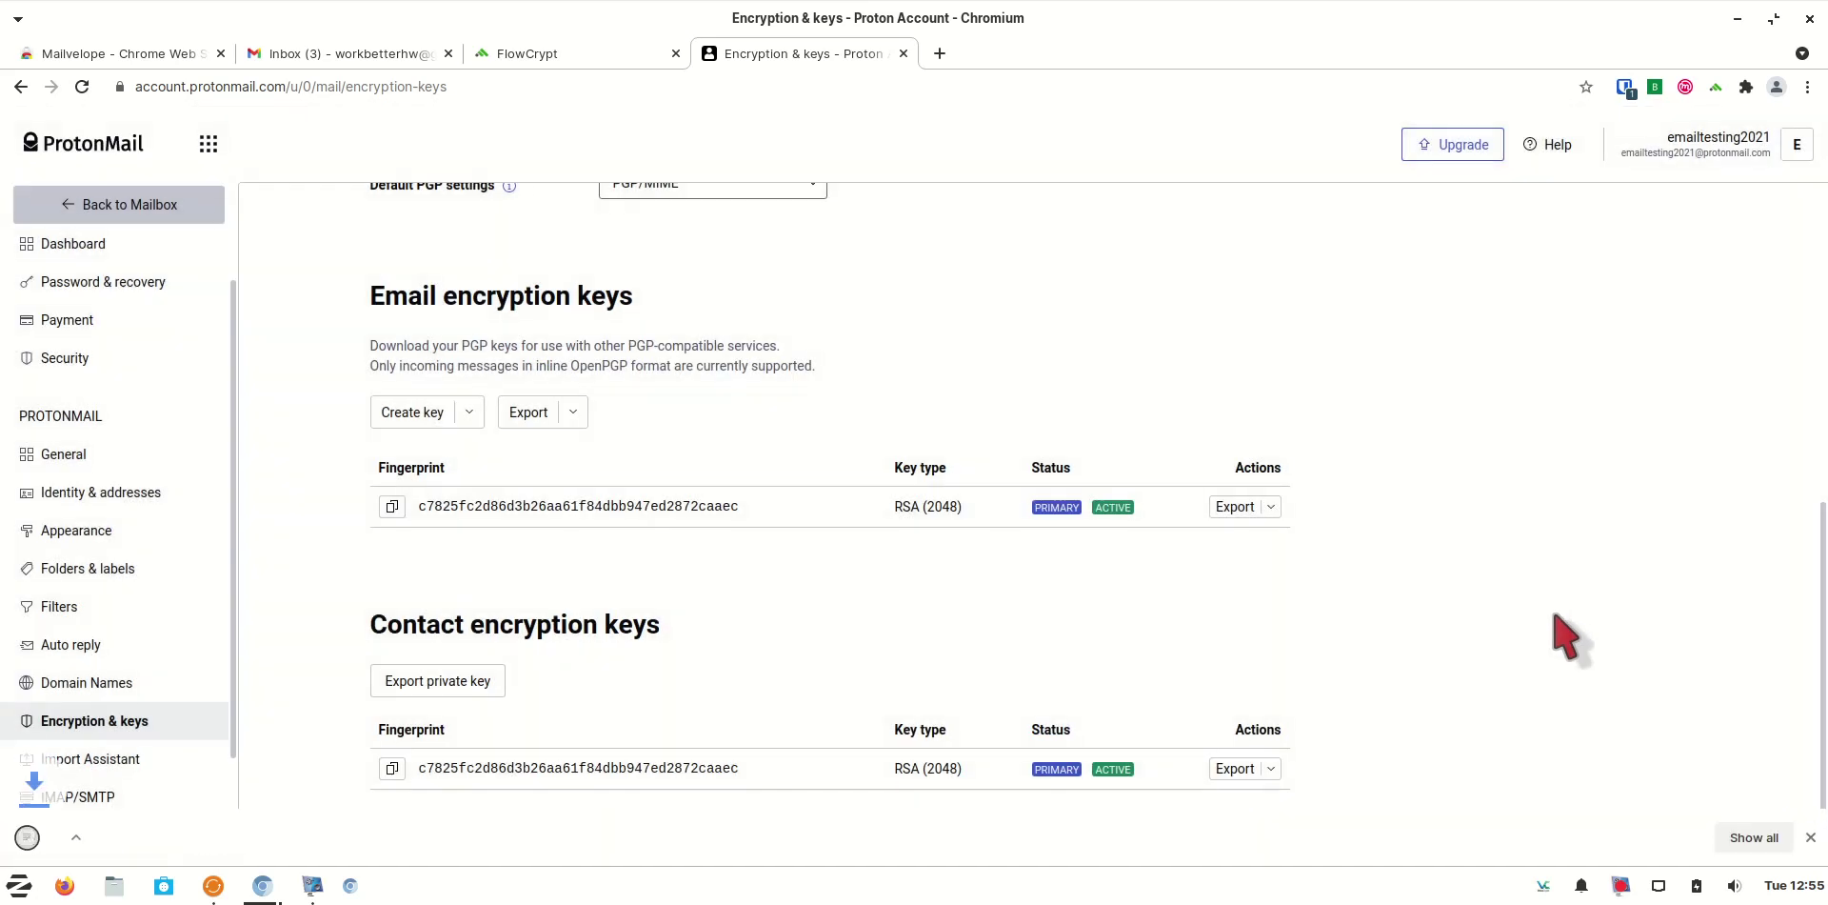
# Locate the downloaded 3.7 KiB private-key .asc file, then open Mailvelope's dashboard in a new tab
pyautogui.click(1752, 838)
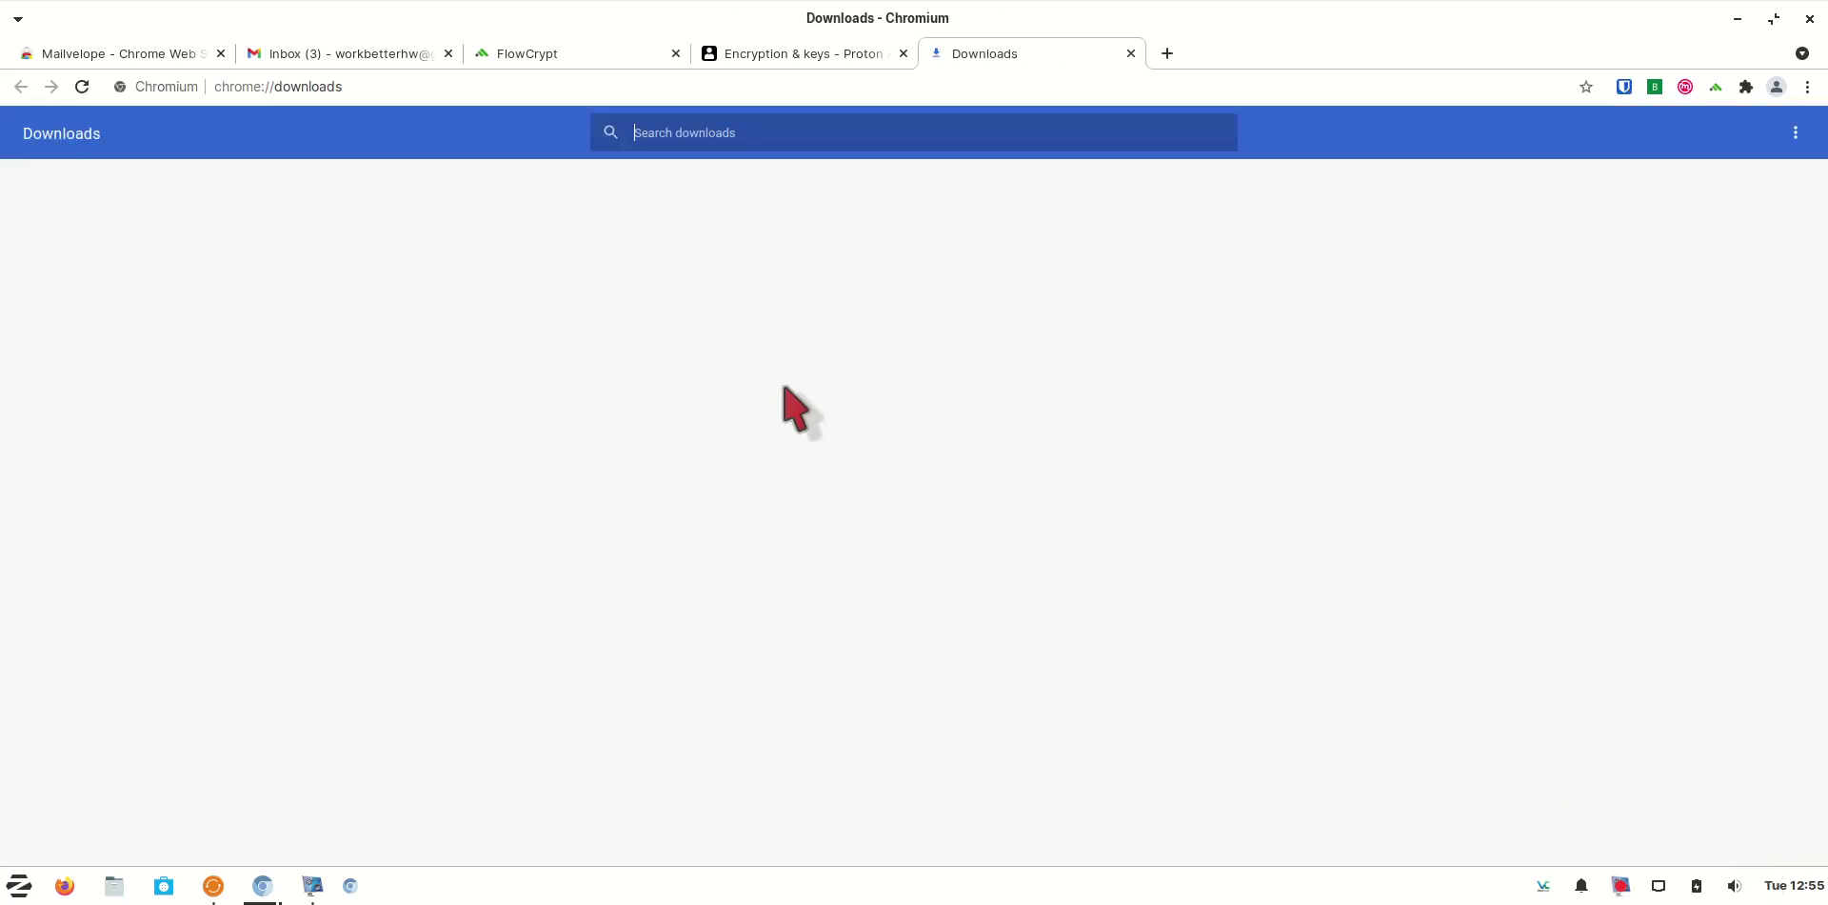
pyautogui.click(710, 333)
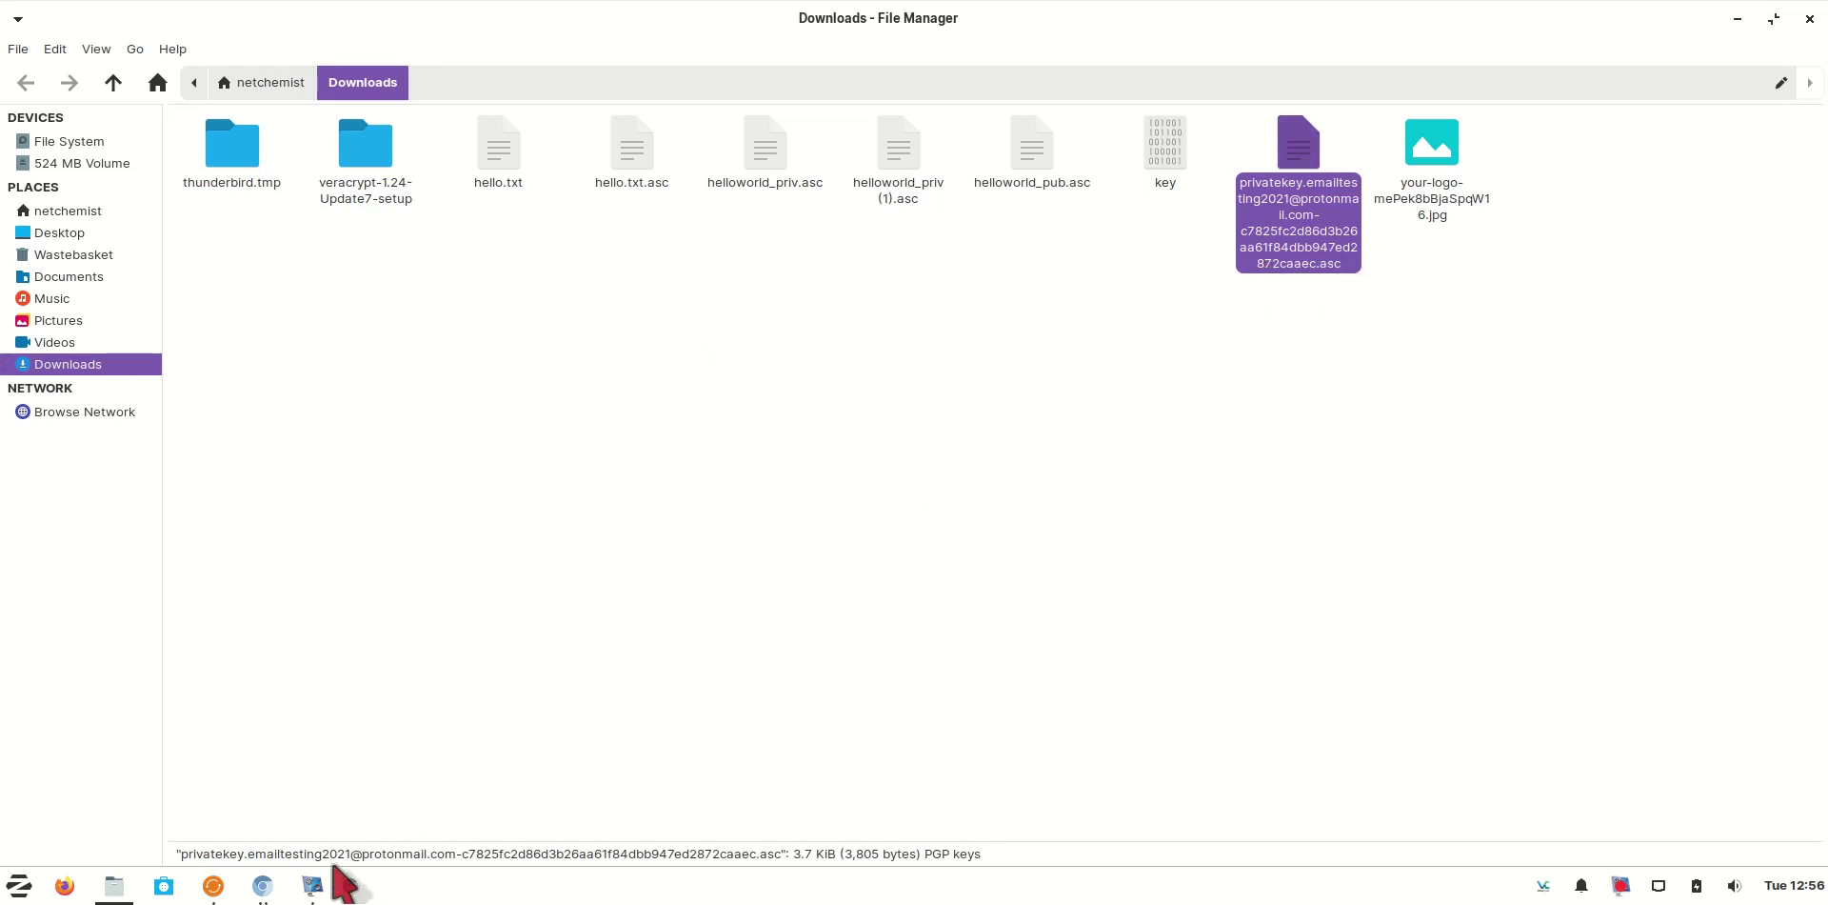
pyautogui.click(263, 886)
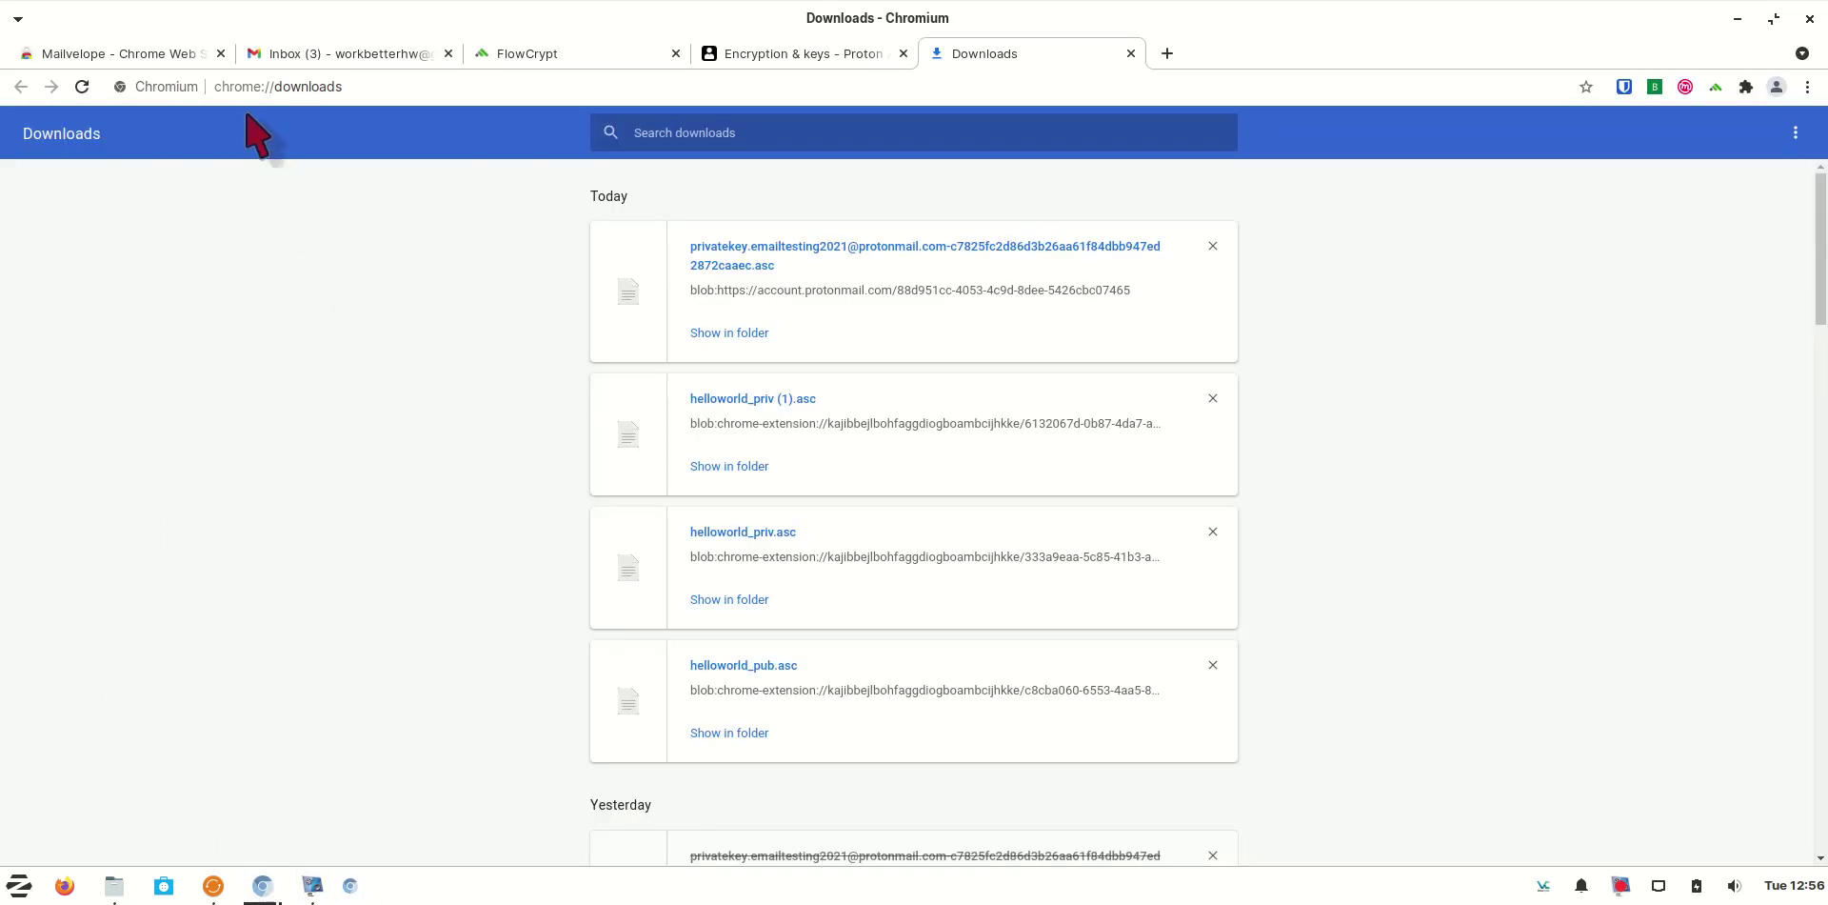
pyautogui.click(1684, 86)
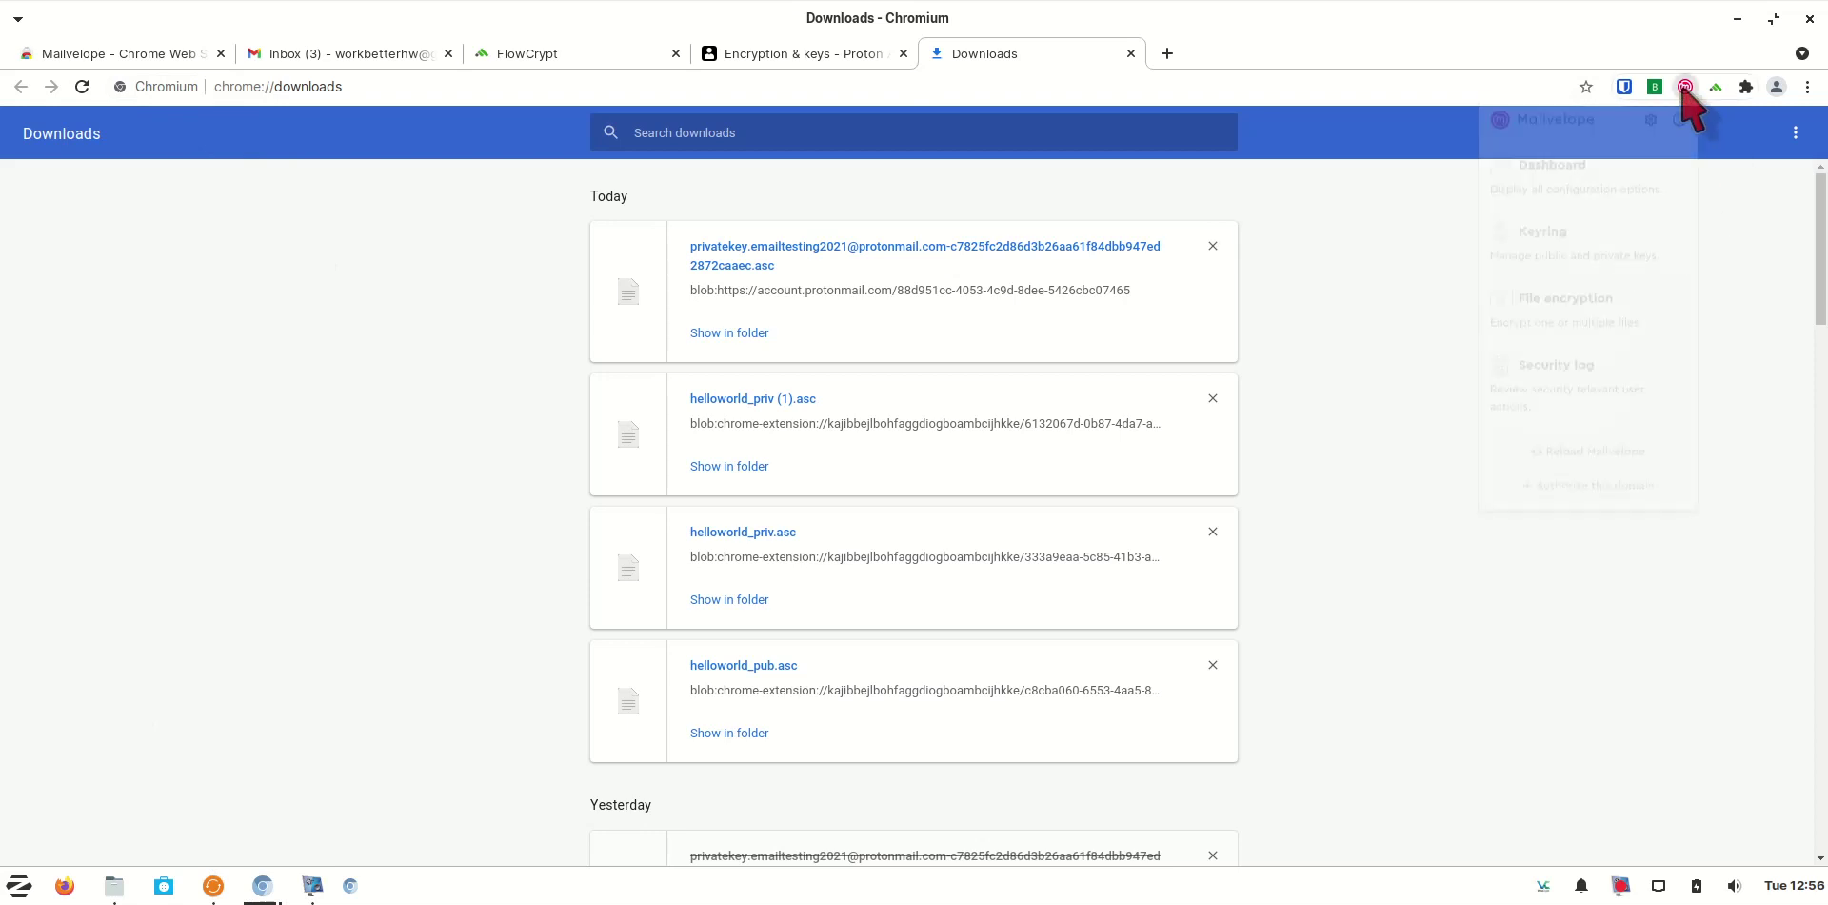
pyautogui.click(1619, 169)
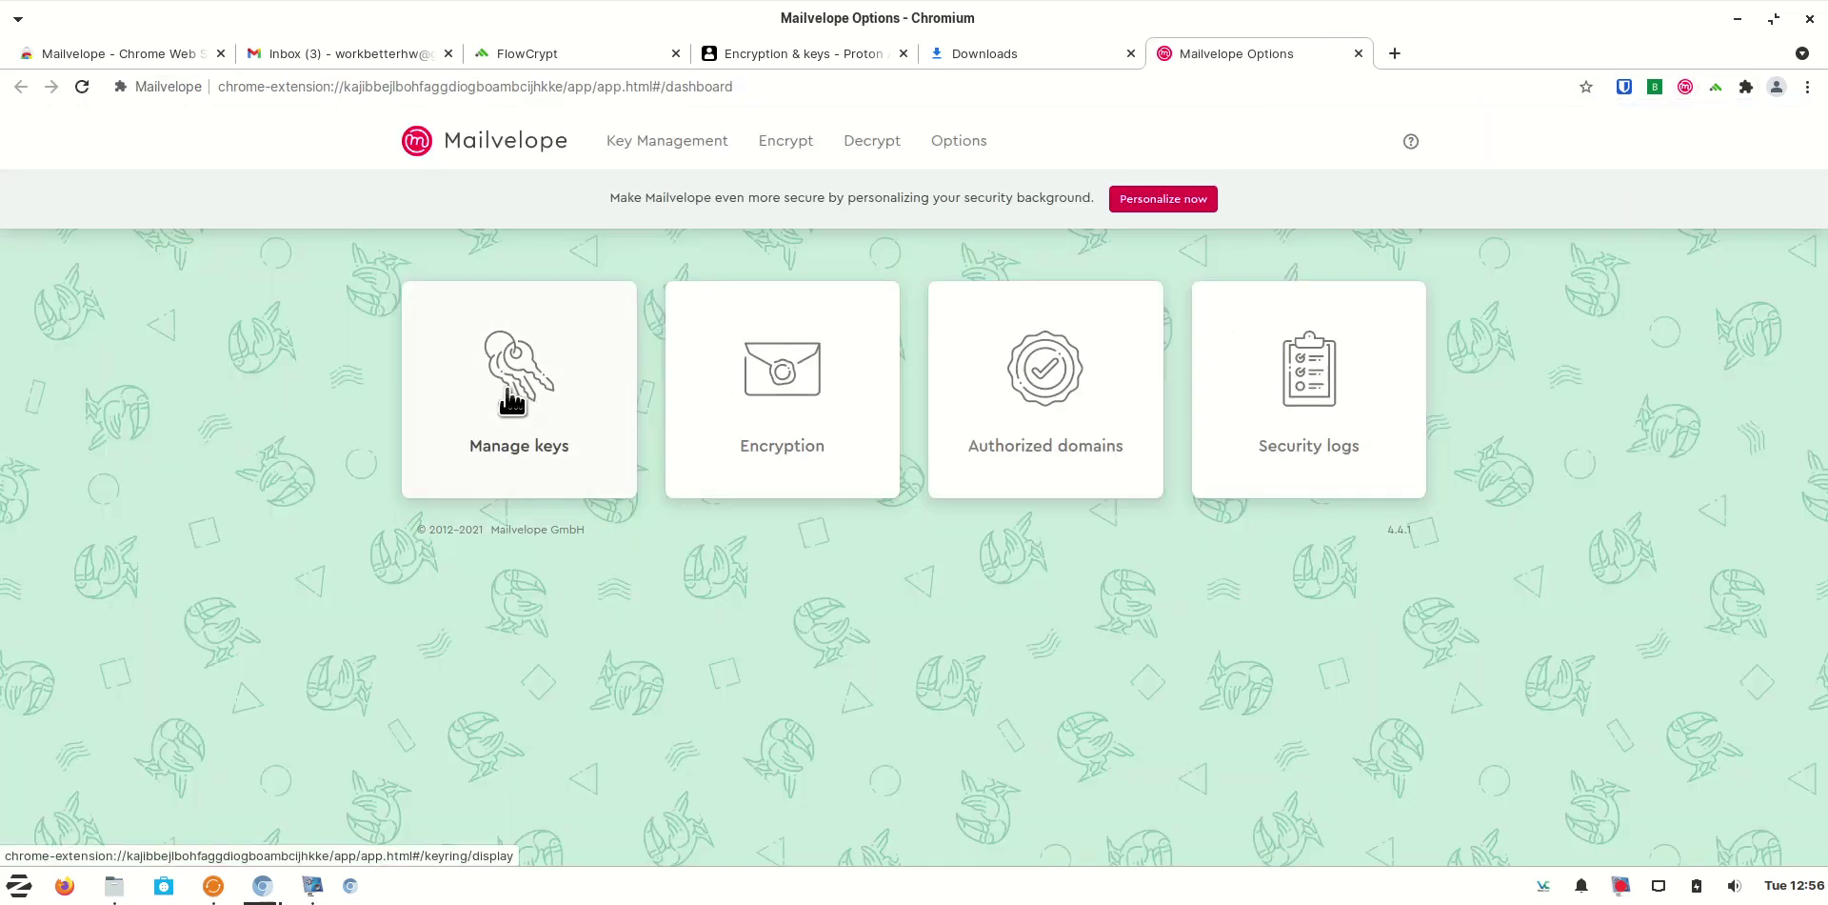
# Import the exported ProtonMail privatekey .asc file into the Mailvelope keyring and confirm
pyautogui.click(511, 399)
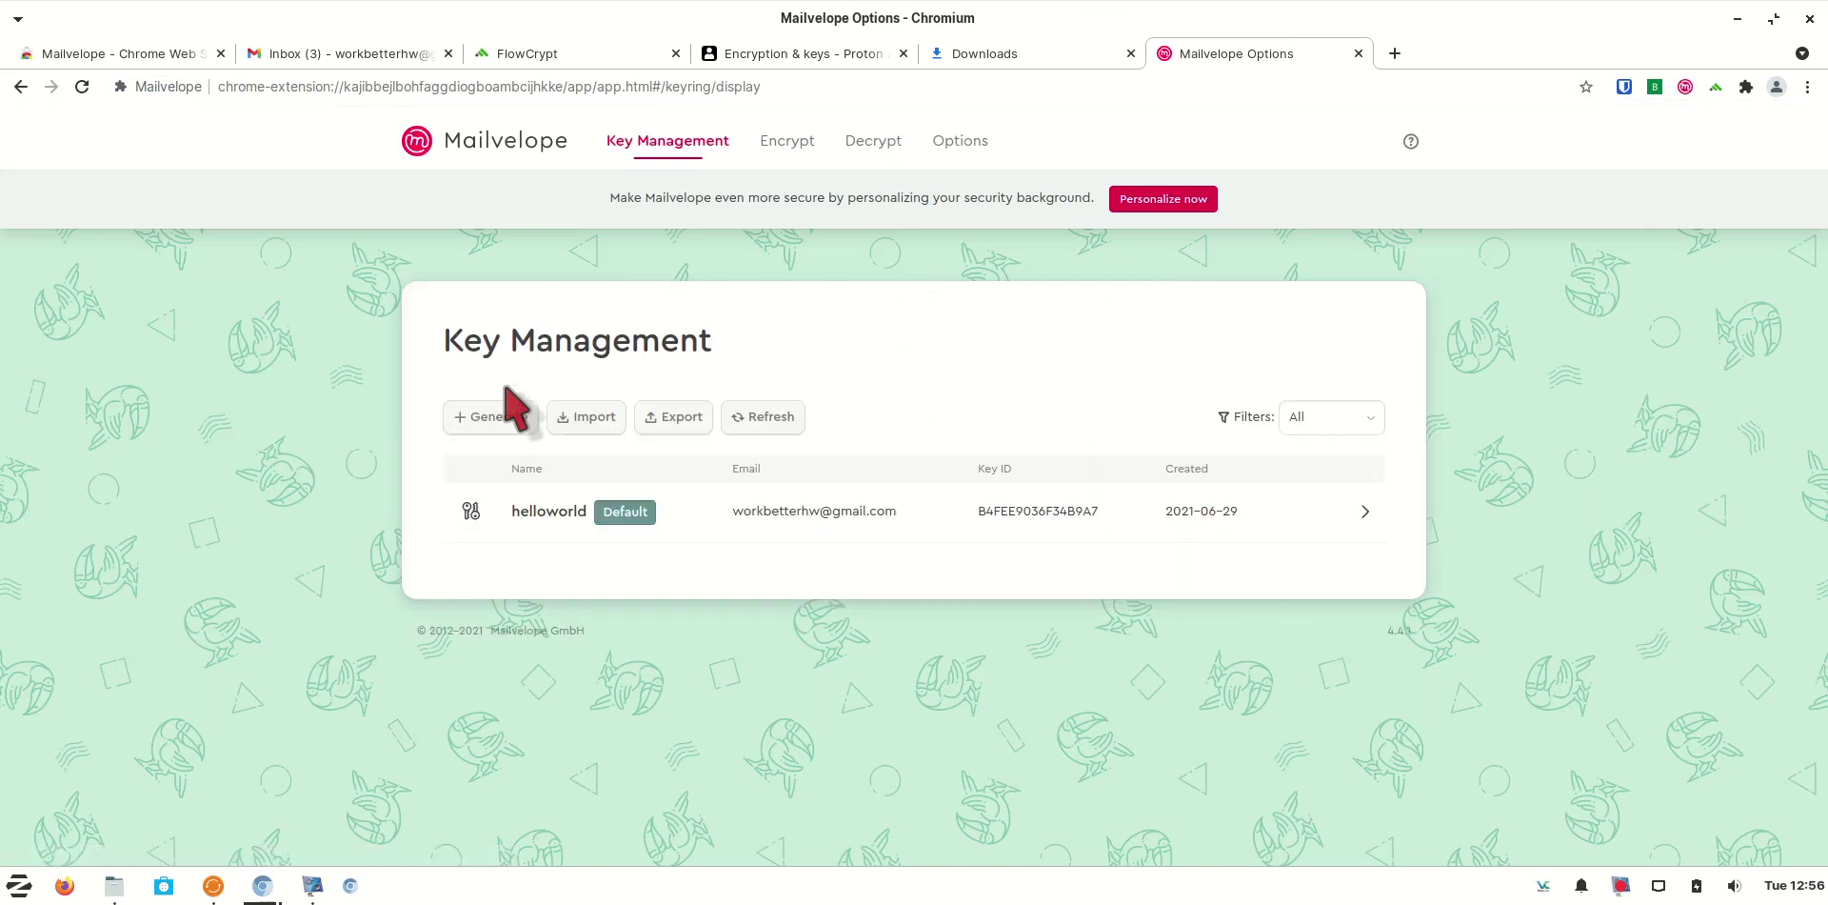
pyautogui.click(598, 421)
pyautogui.click(1007, 580)
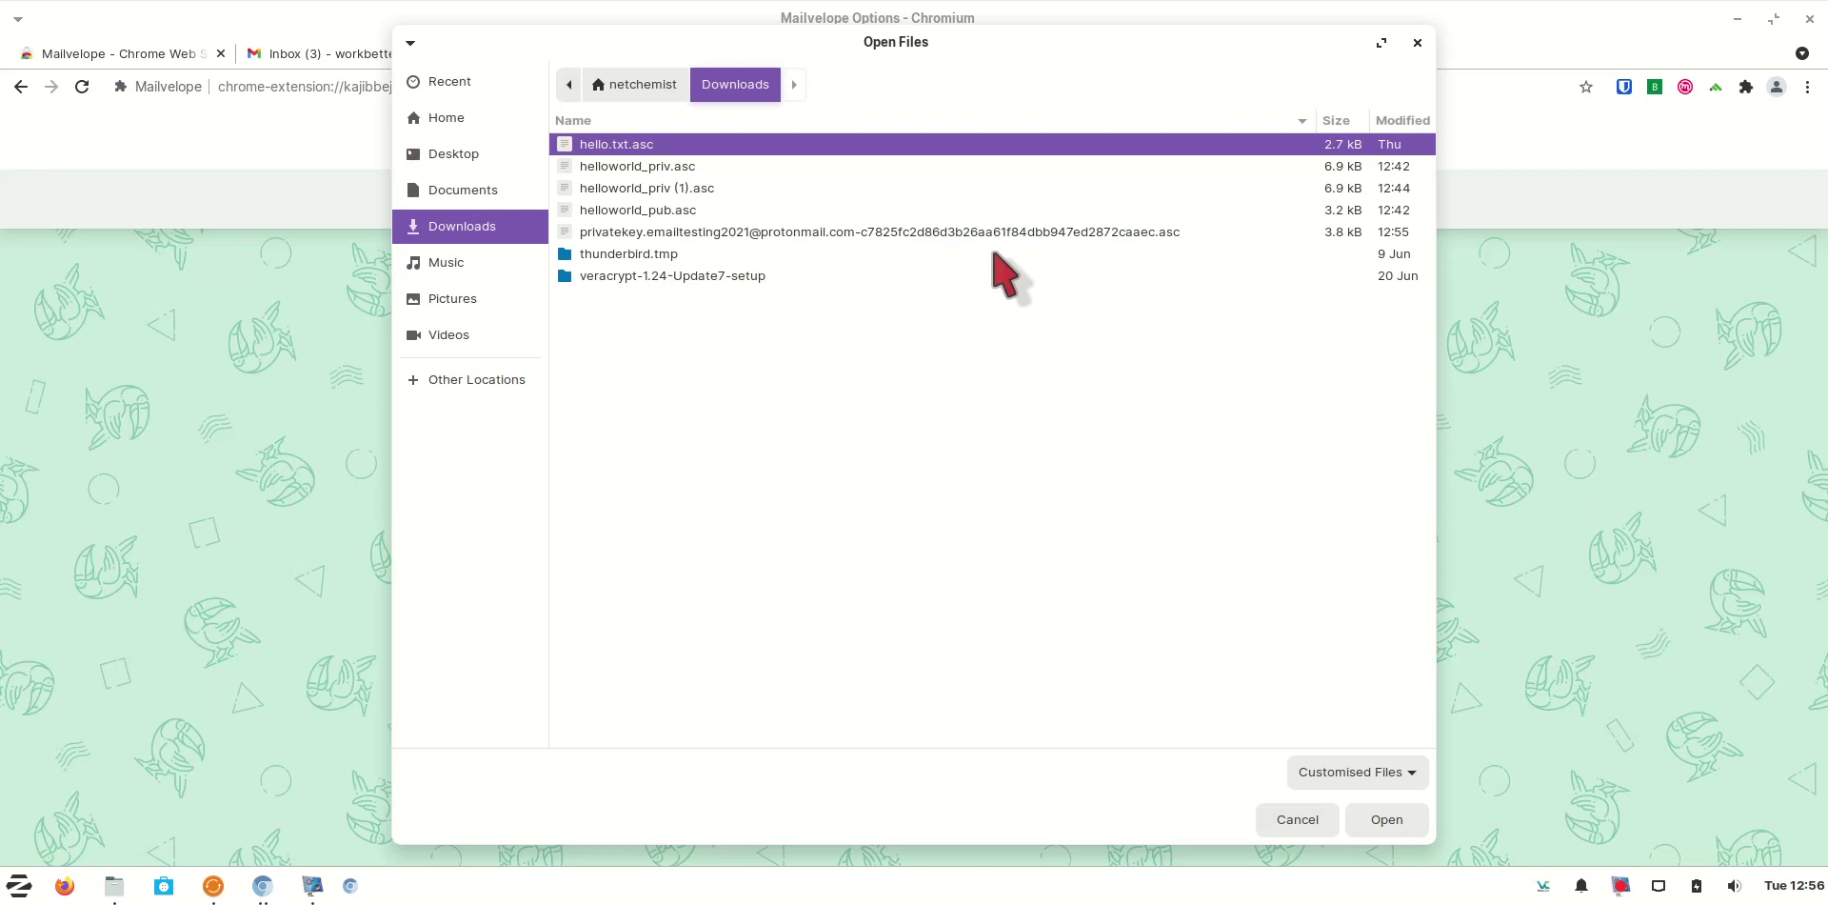
pyautogui.click(1000, 232)
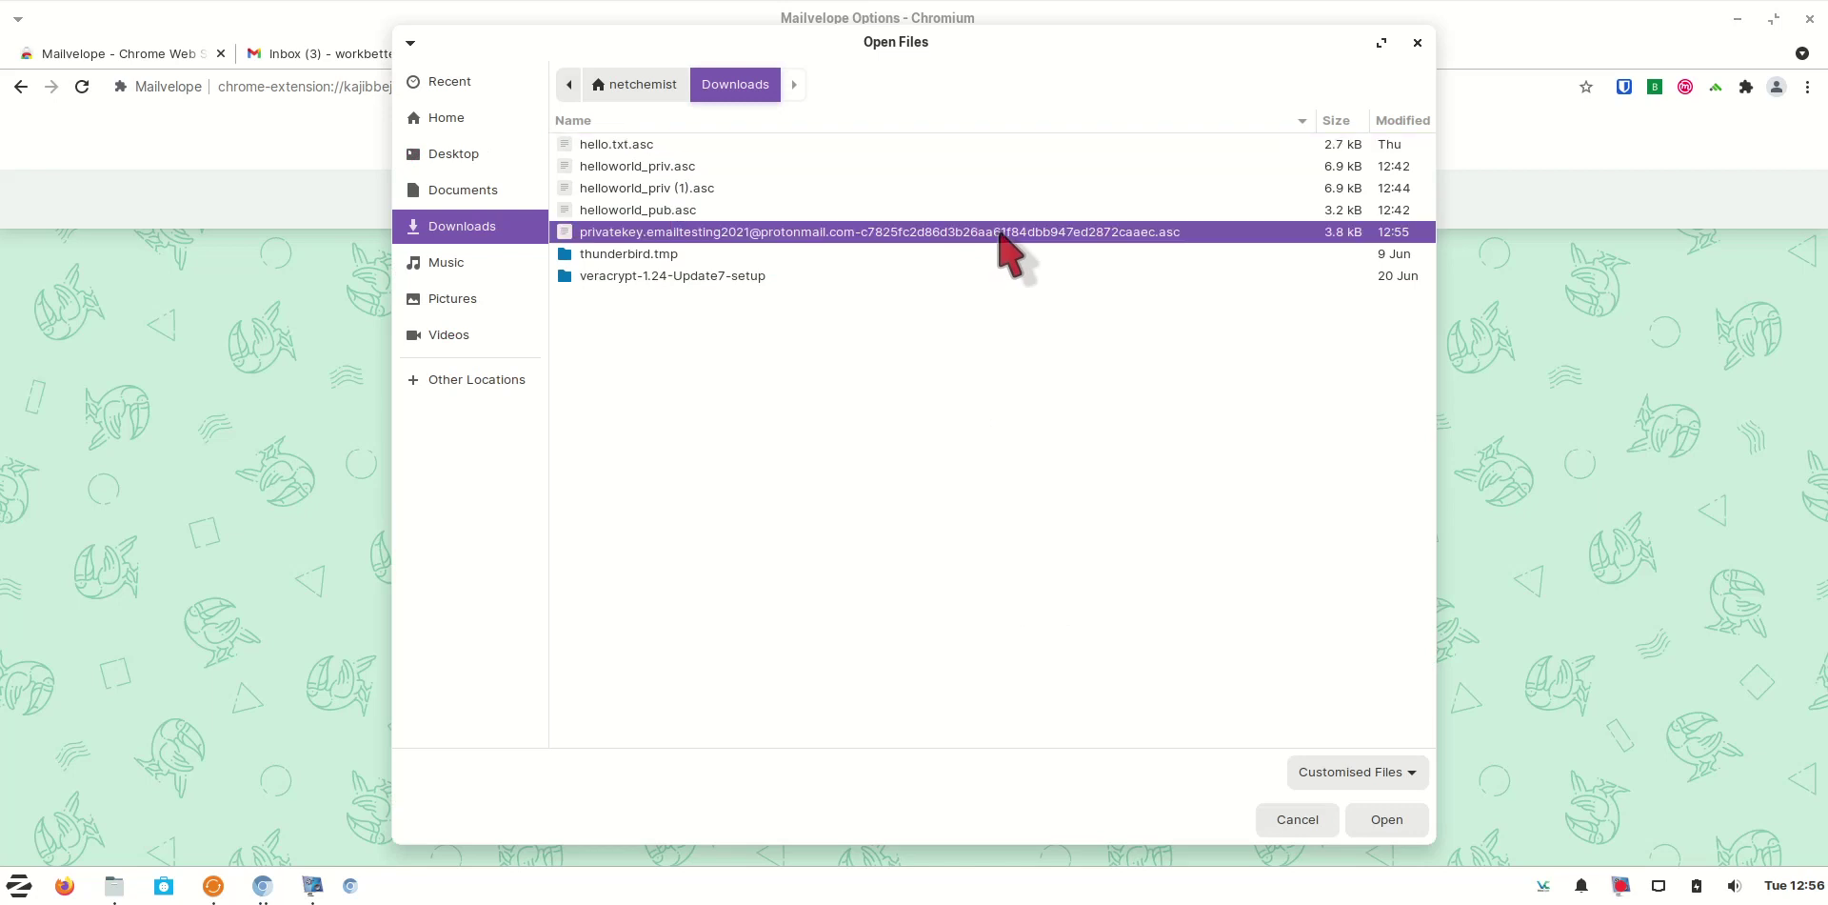
pyautogui.click(1396, 825)
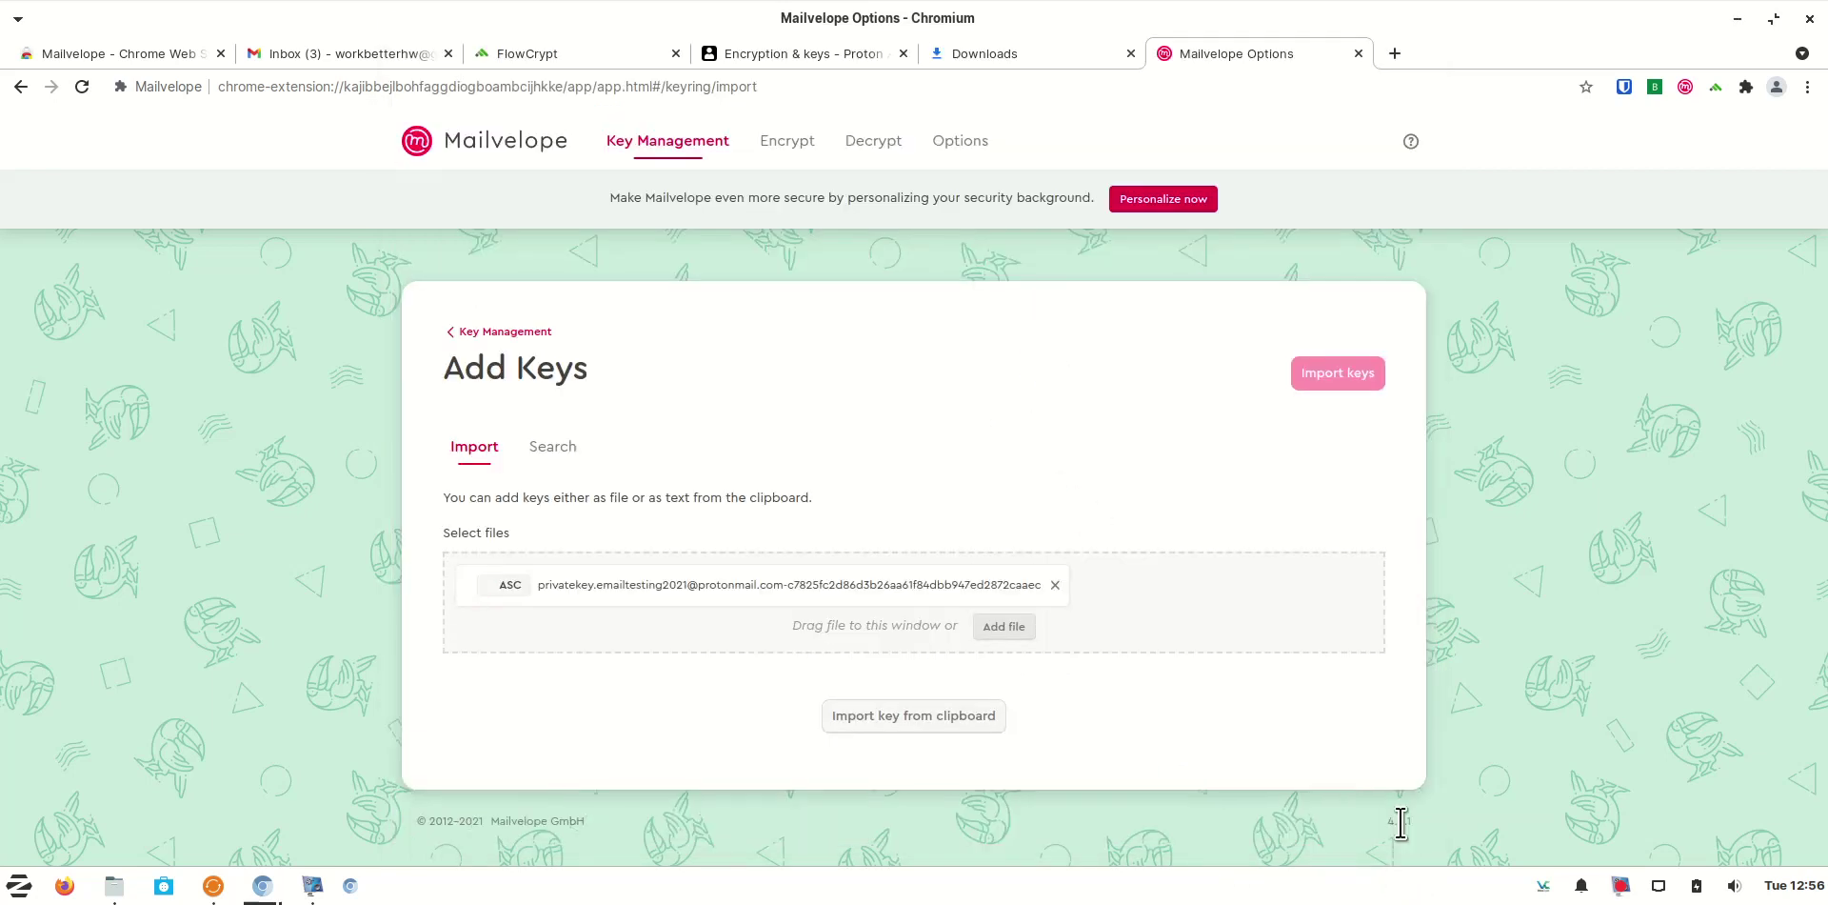
pyautogui.click(1345, 381)
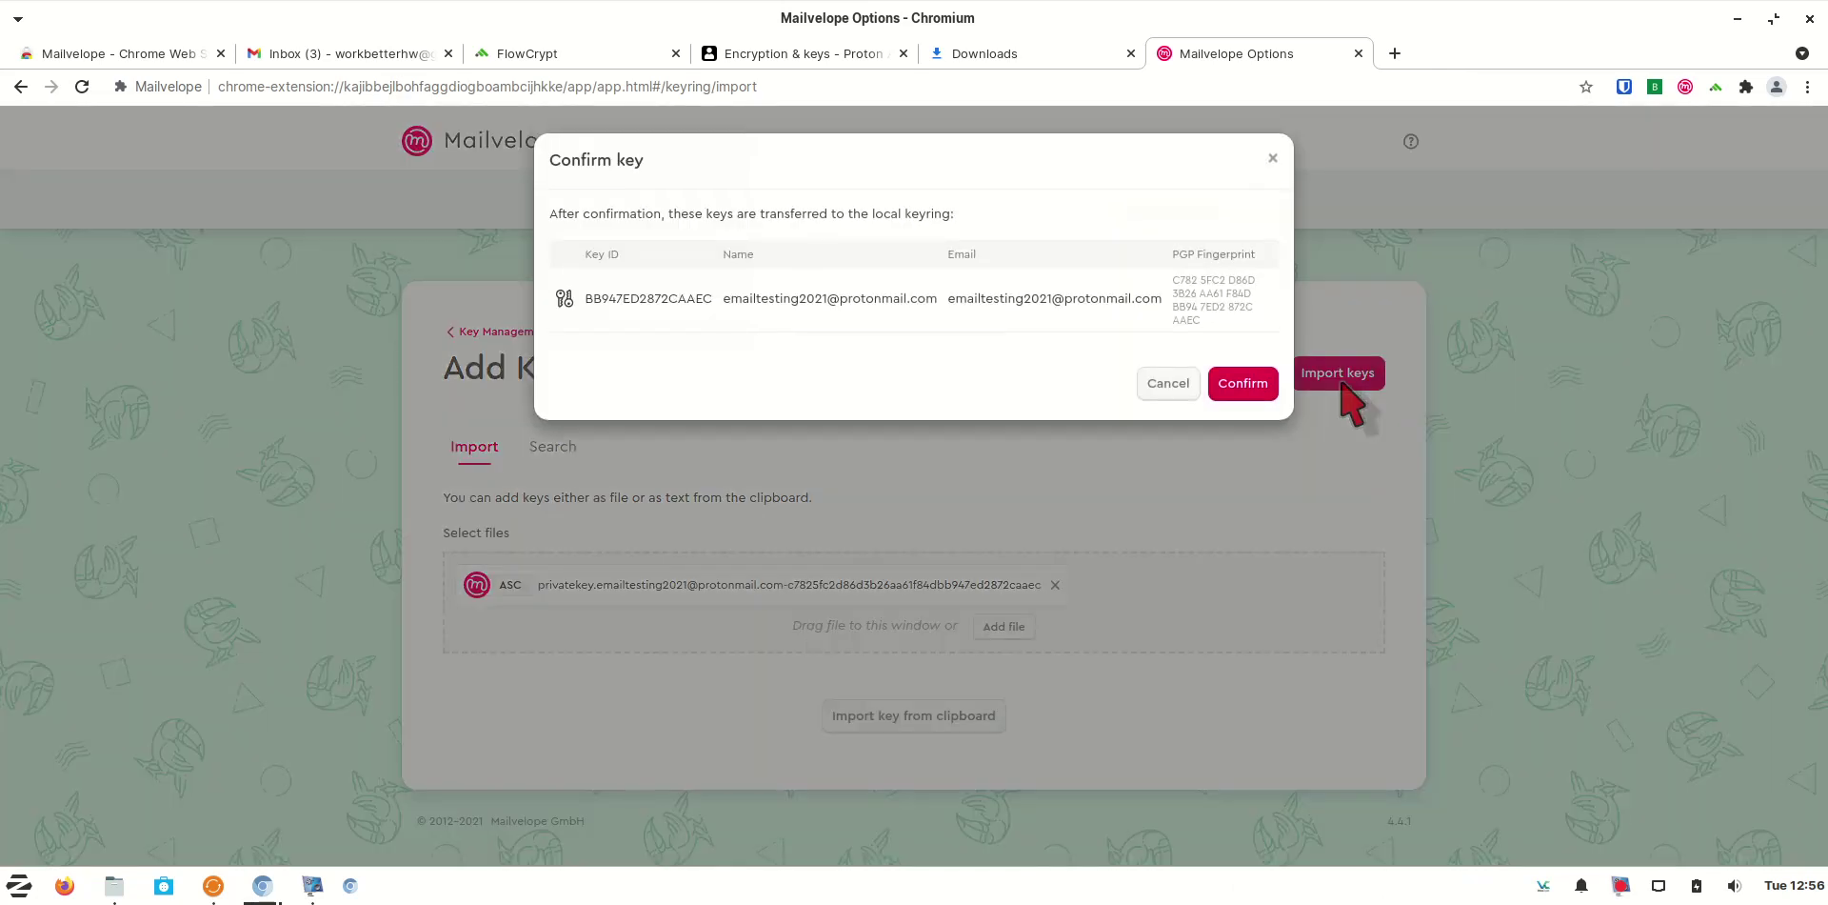
pyautogui.click(1264, 388)
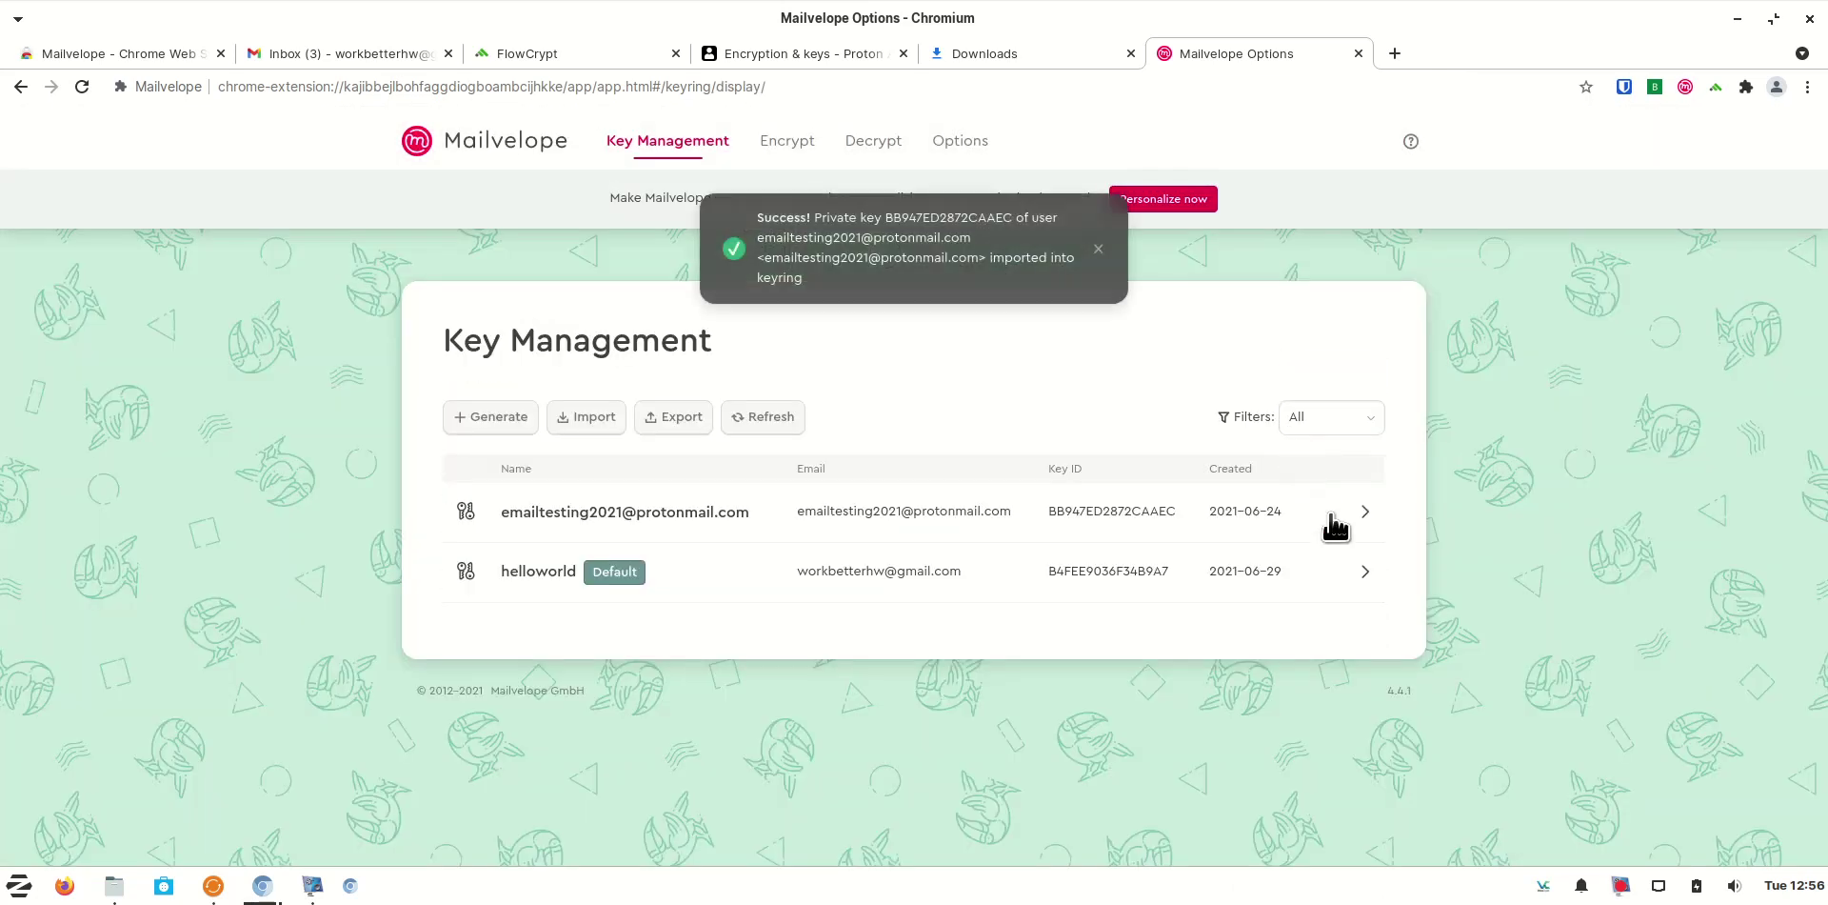
# Check the imported ProtonMail key's details, then go back to ProtonMail's Encryption & keys page
pyautogui.click(743, 524)
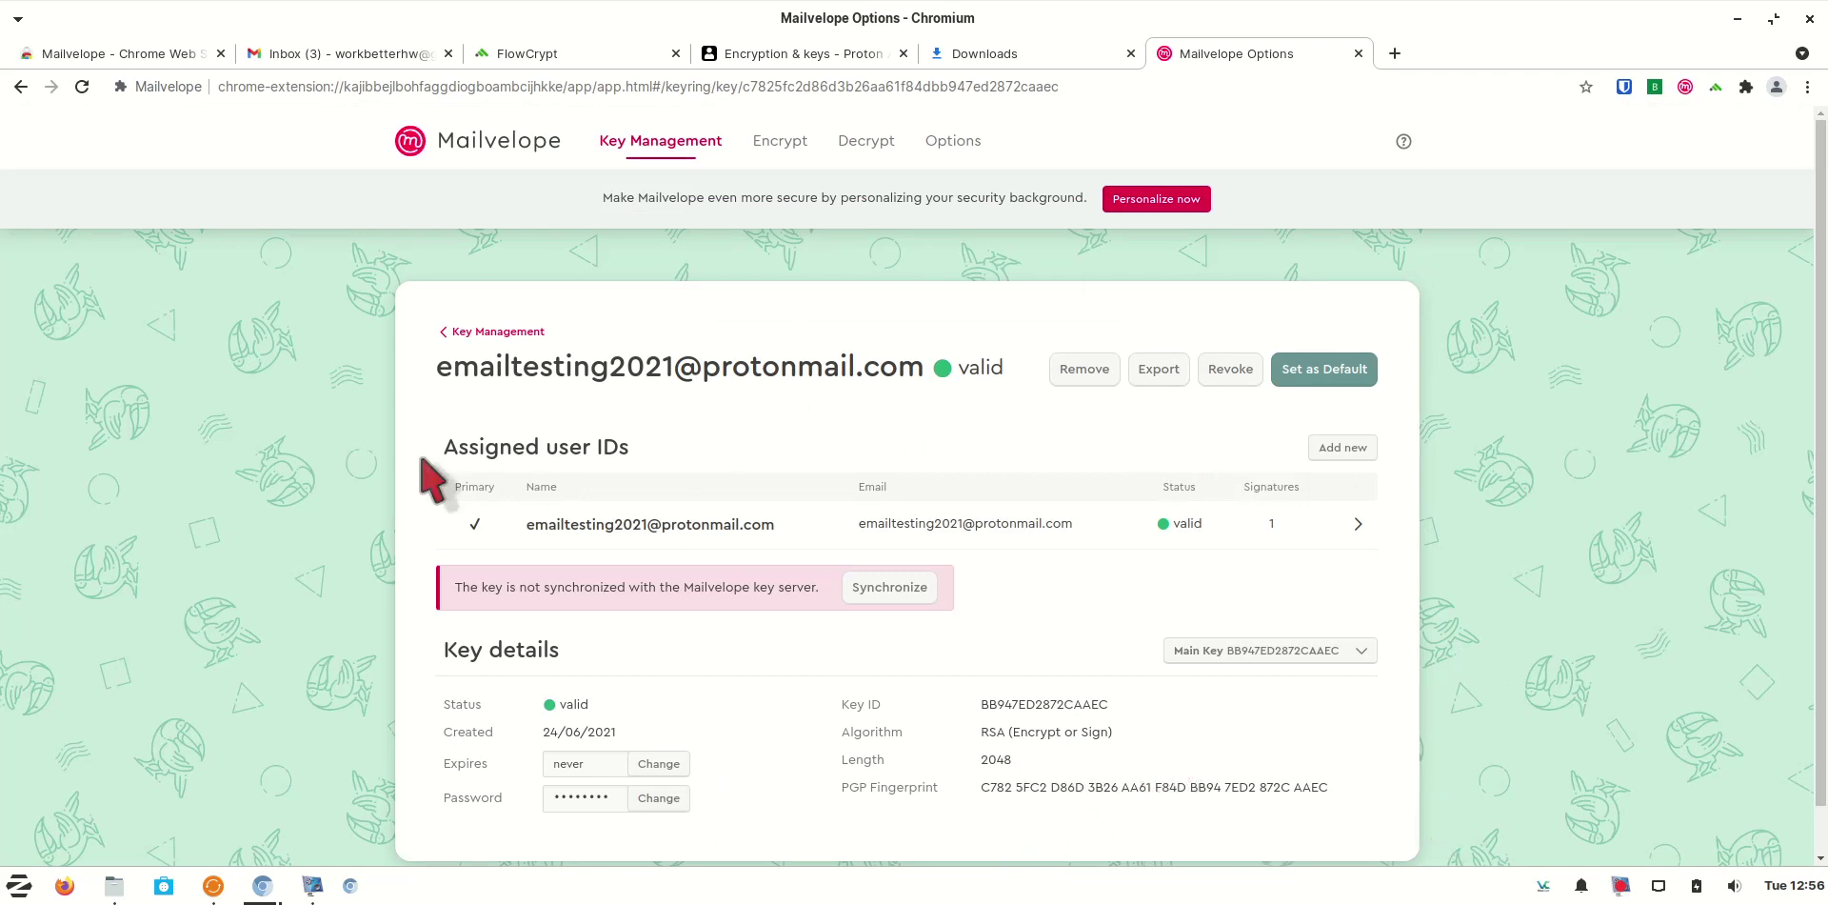
pyautogui.click(489, 331)
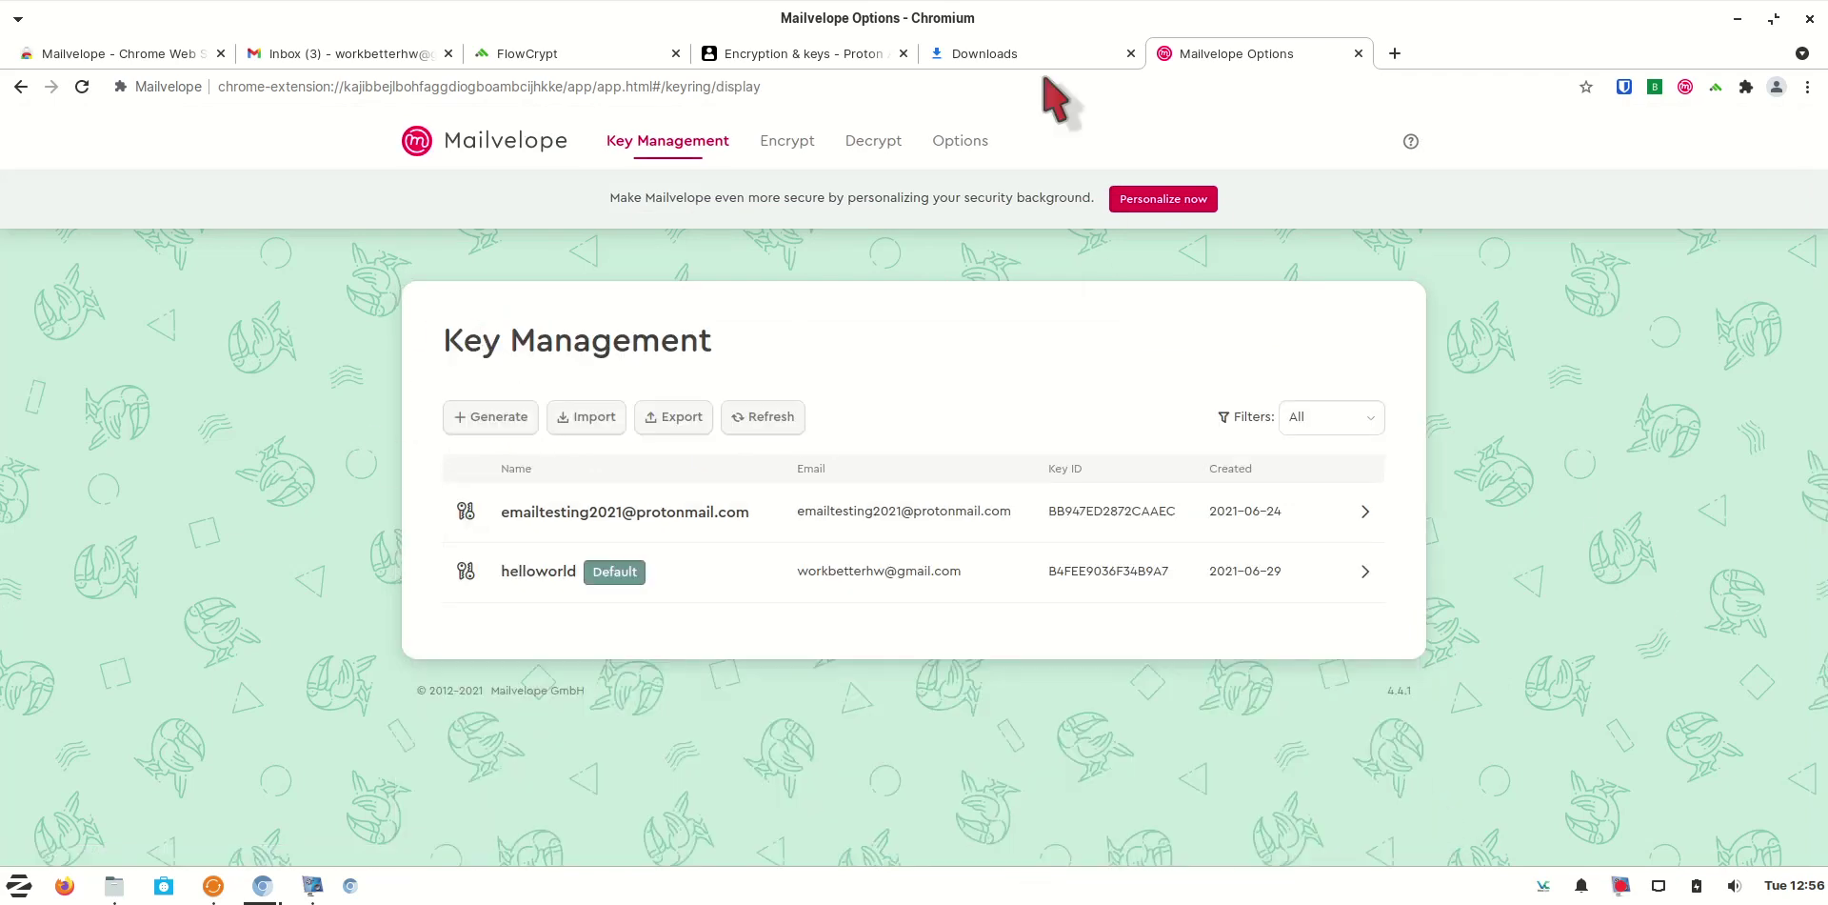
pyautogui.click(762, 58)
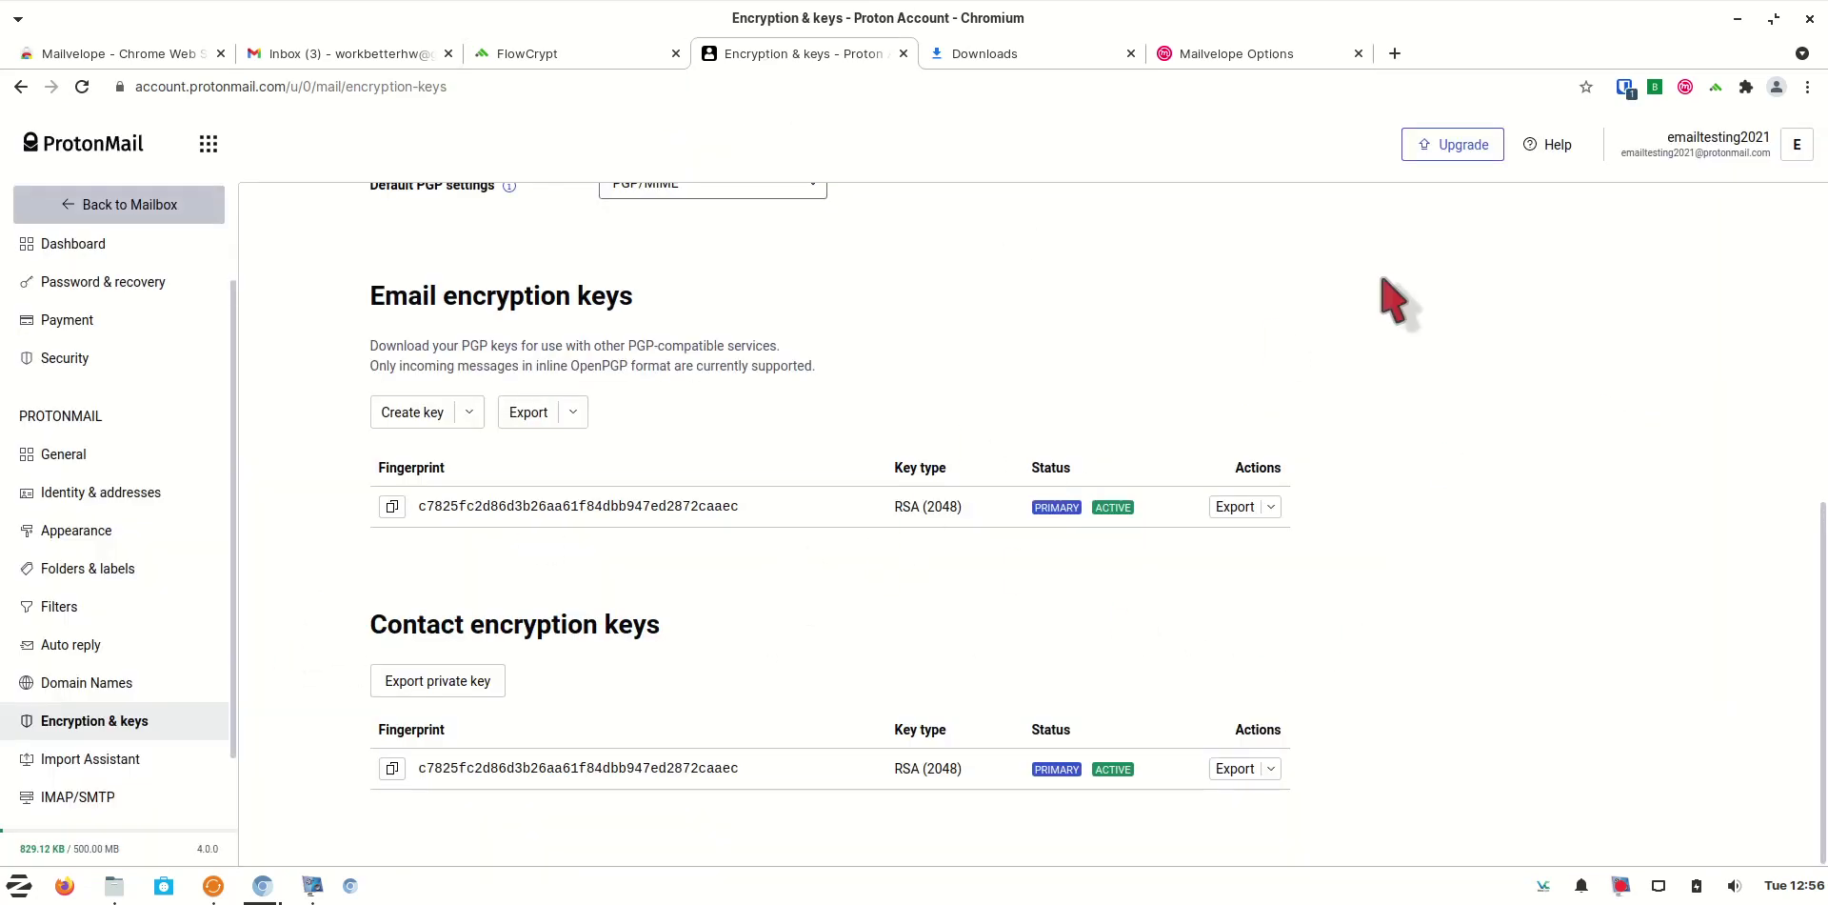
# Return to the ProtonMail mailbox and open the helloworld contact's email settings
pyautogui.click(99, 198)
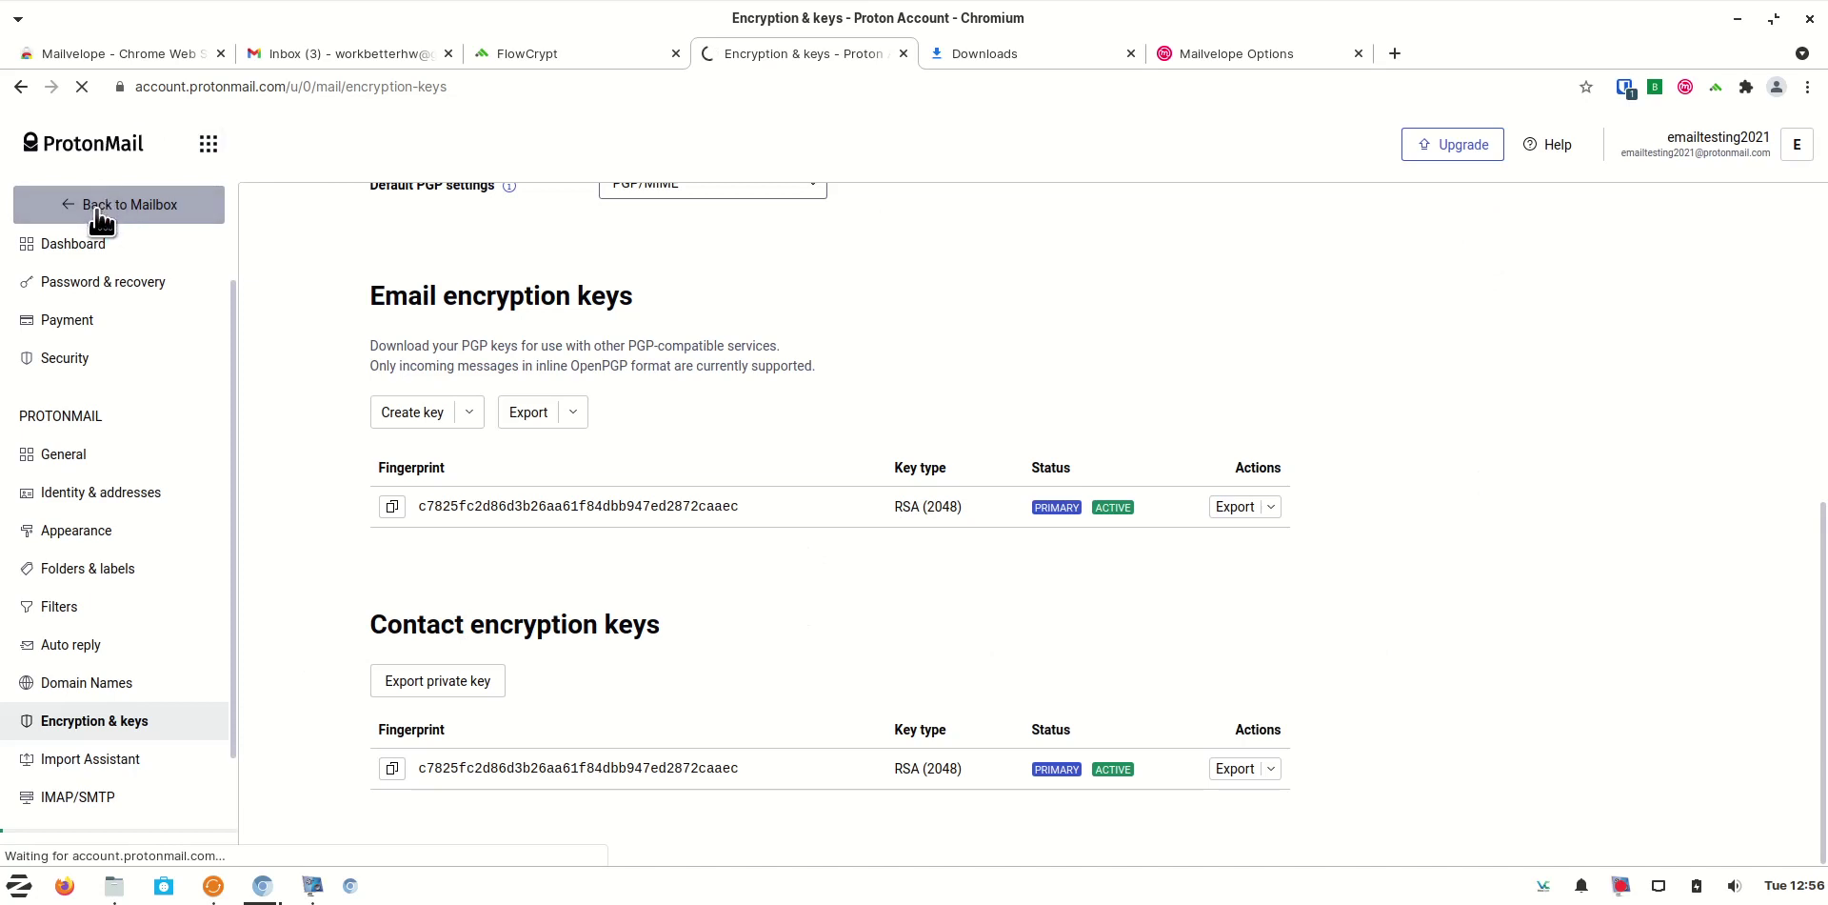
pyautogui.click(98, 211)
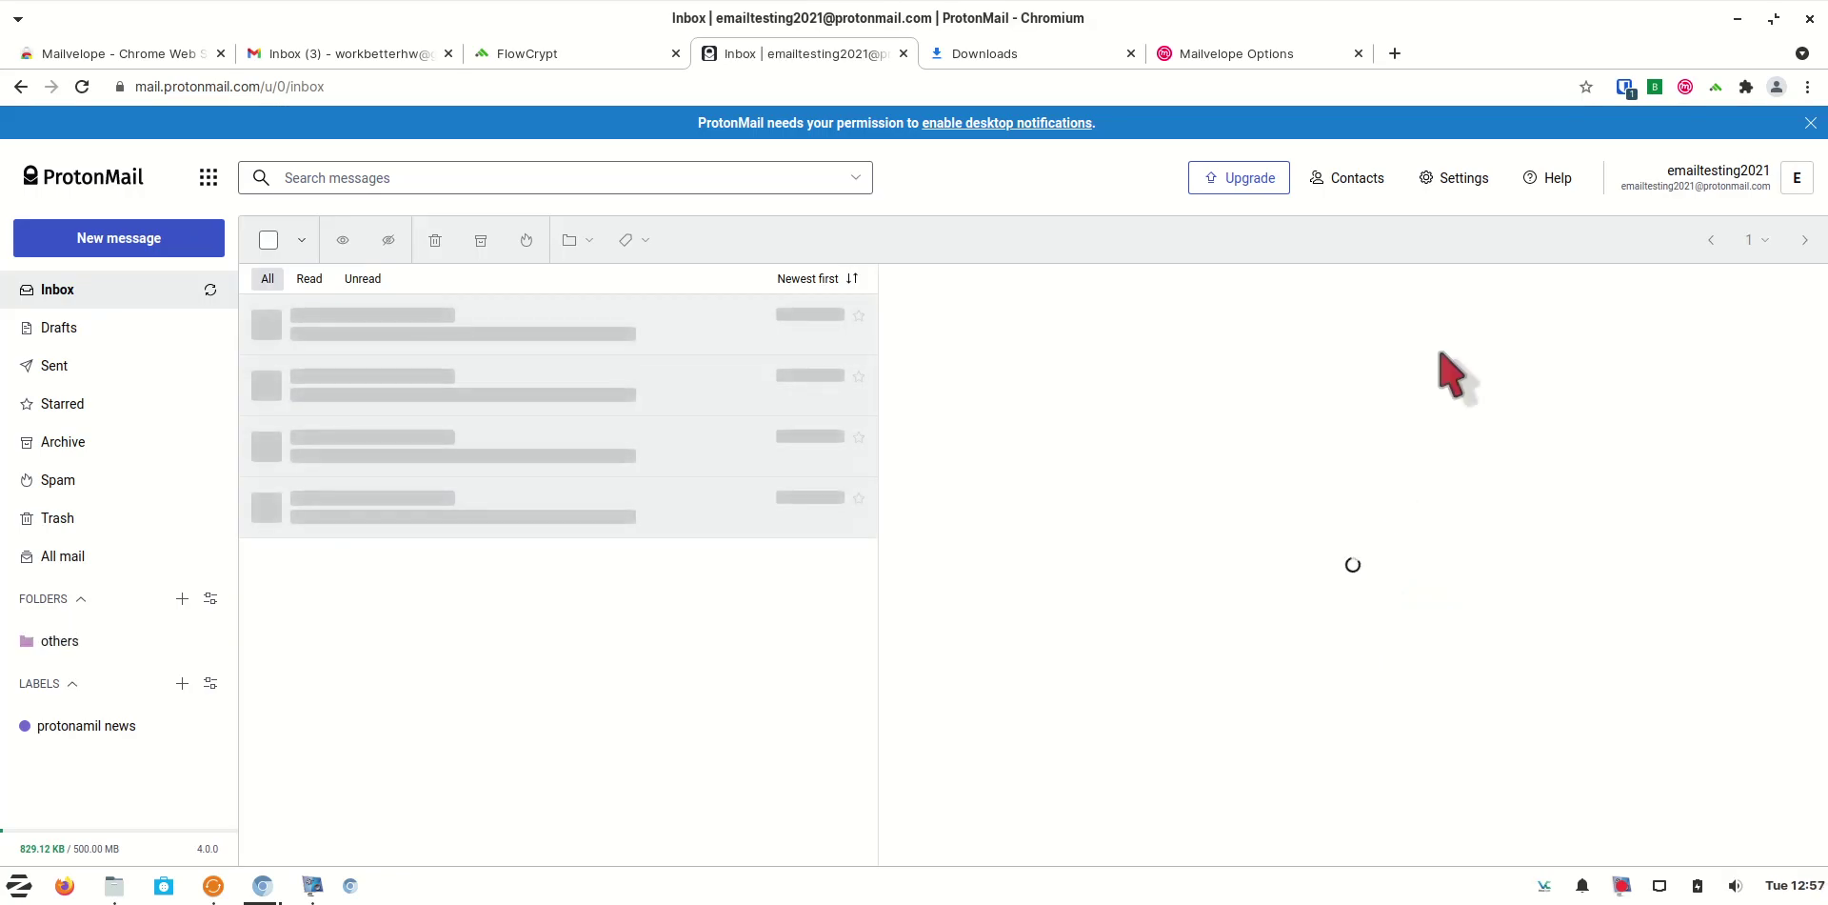
pyautogui.click(1360, 181)
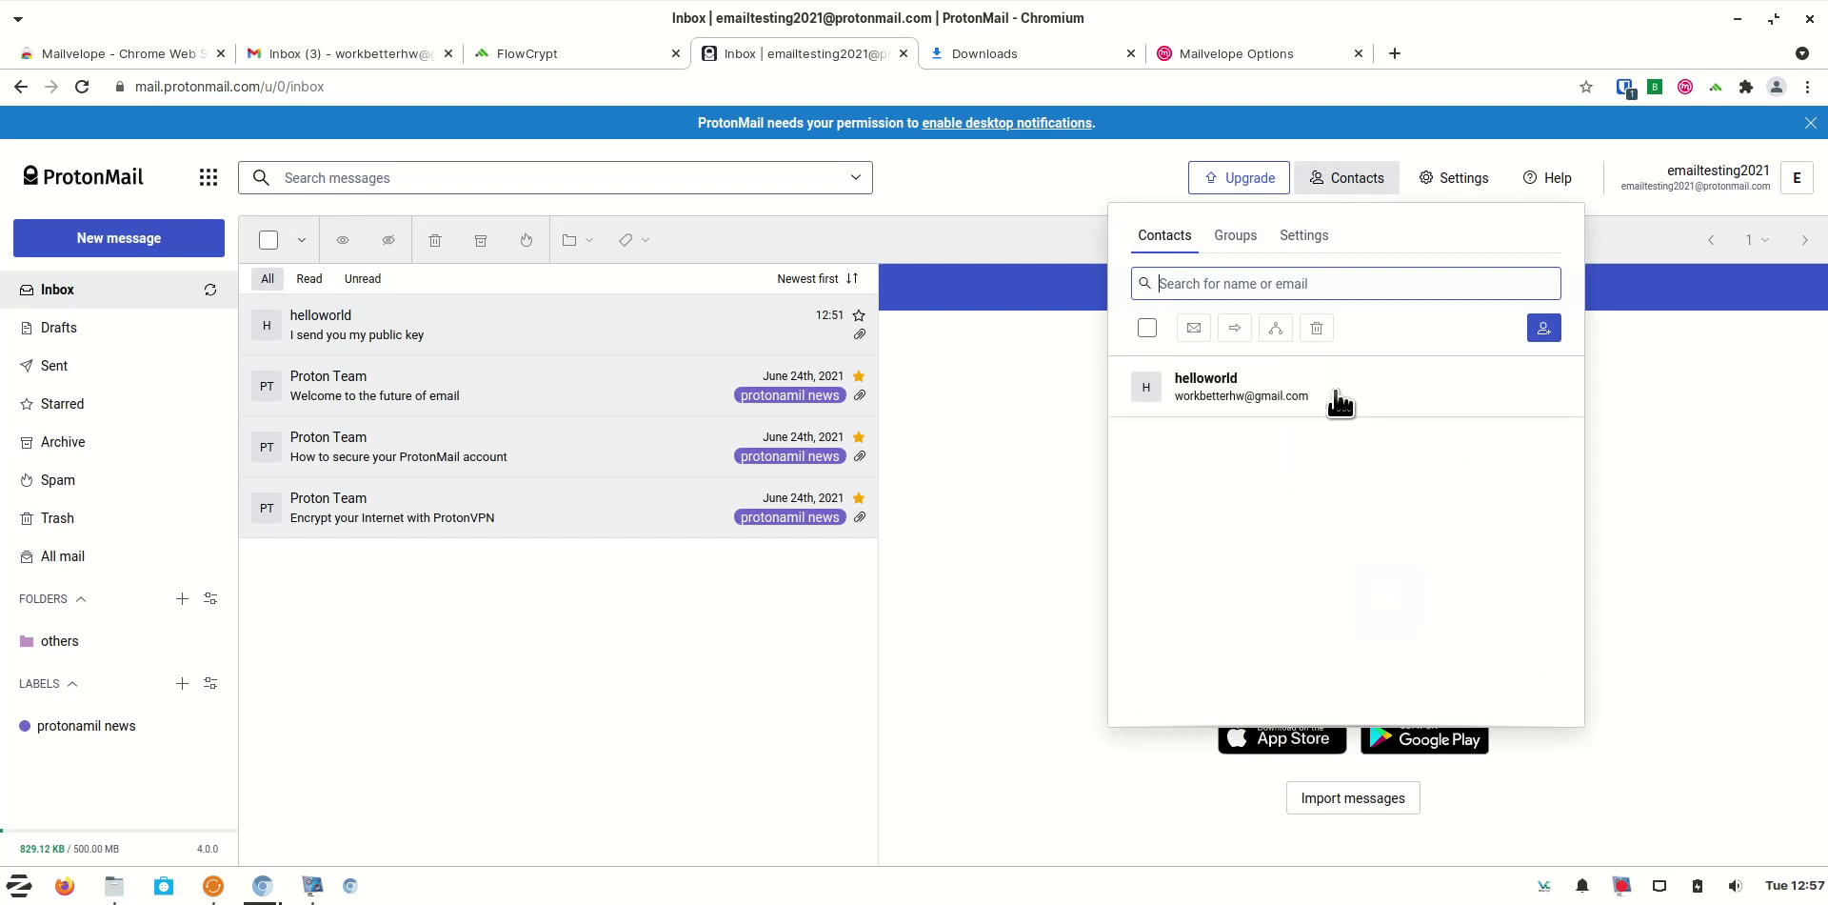
pyautogui.click(1340, 403)
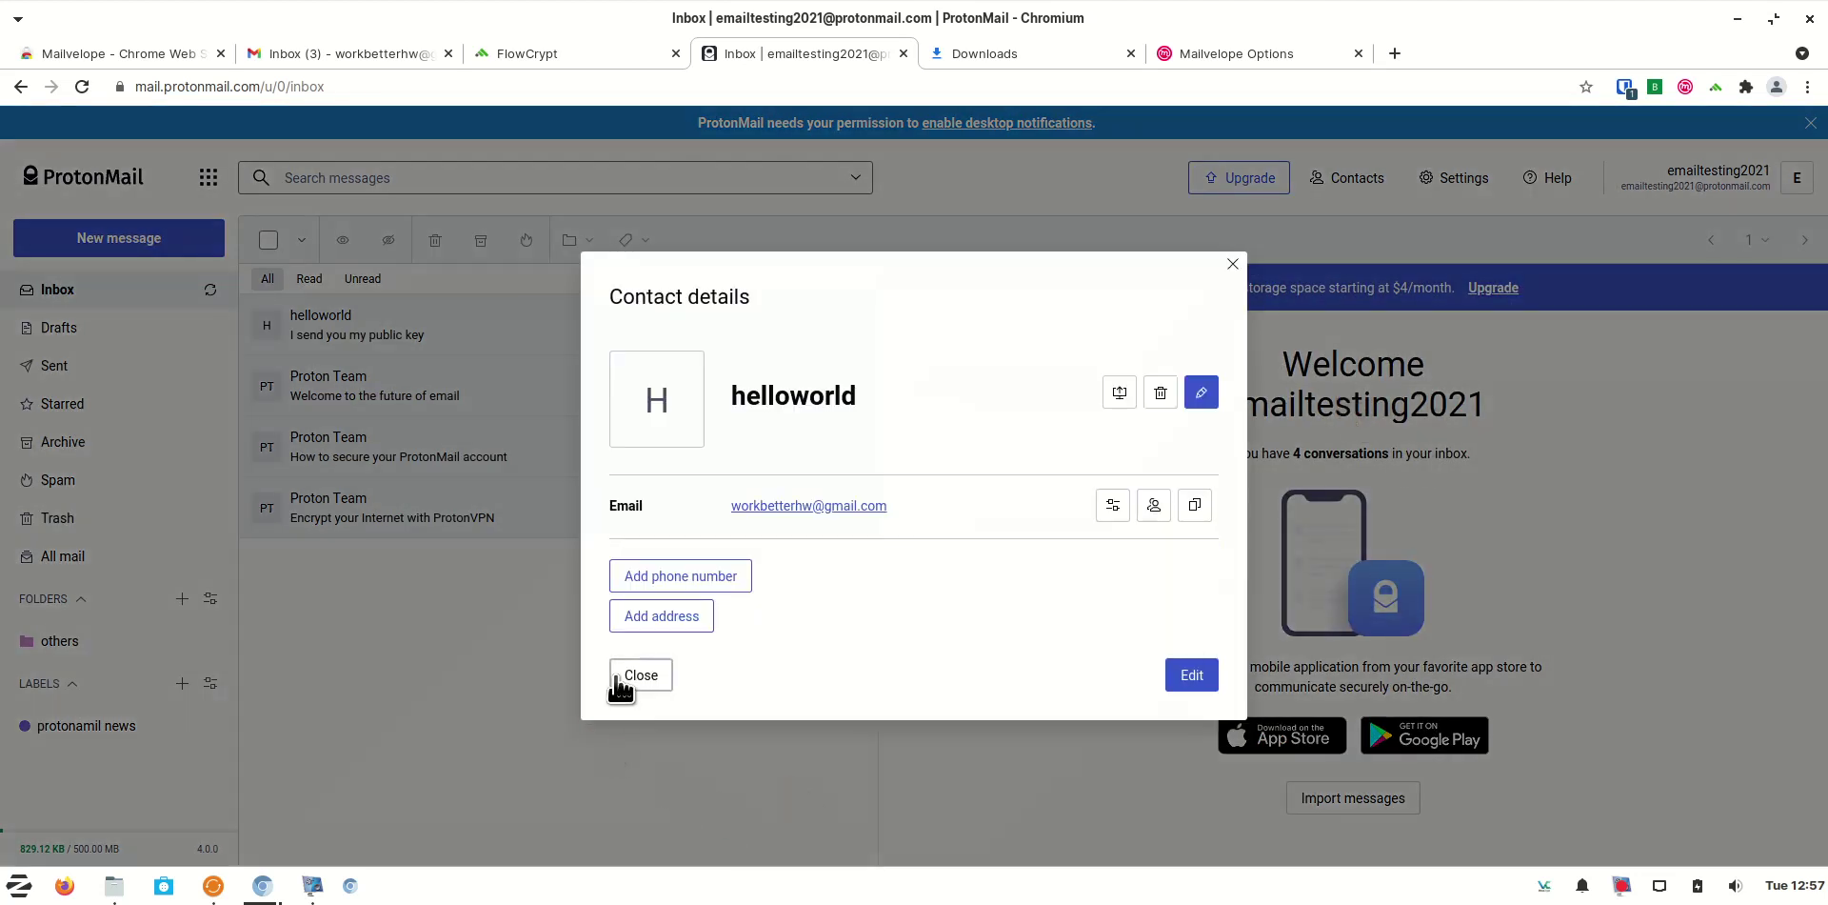
pyautogui.click(1112, 505)
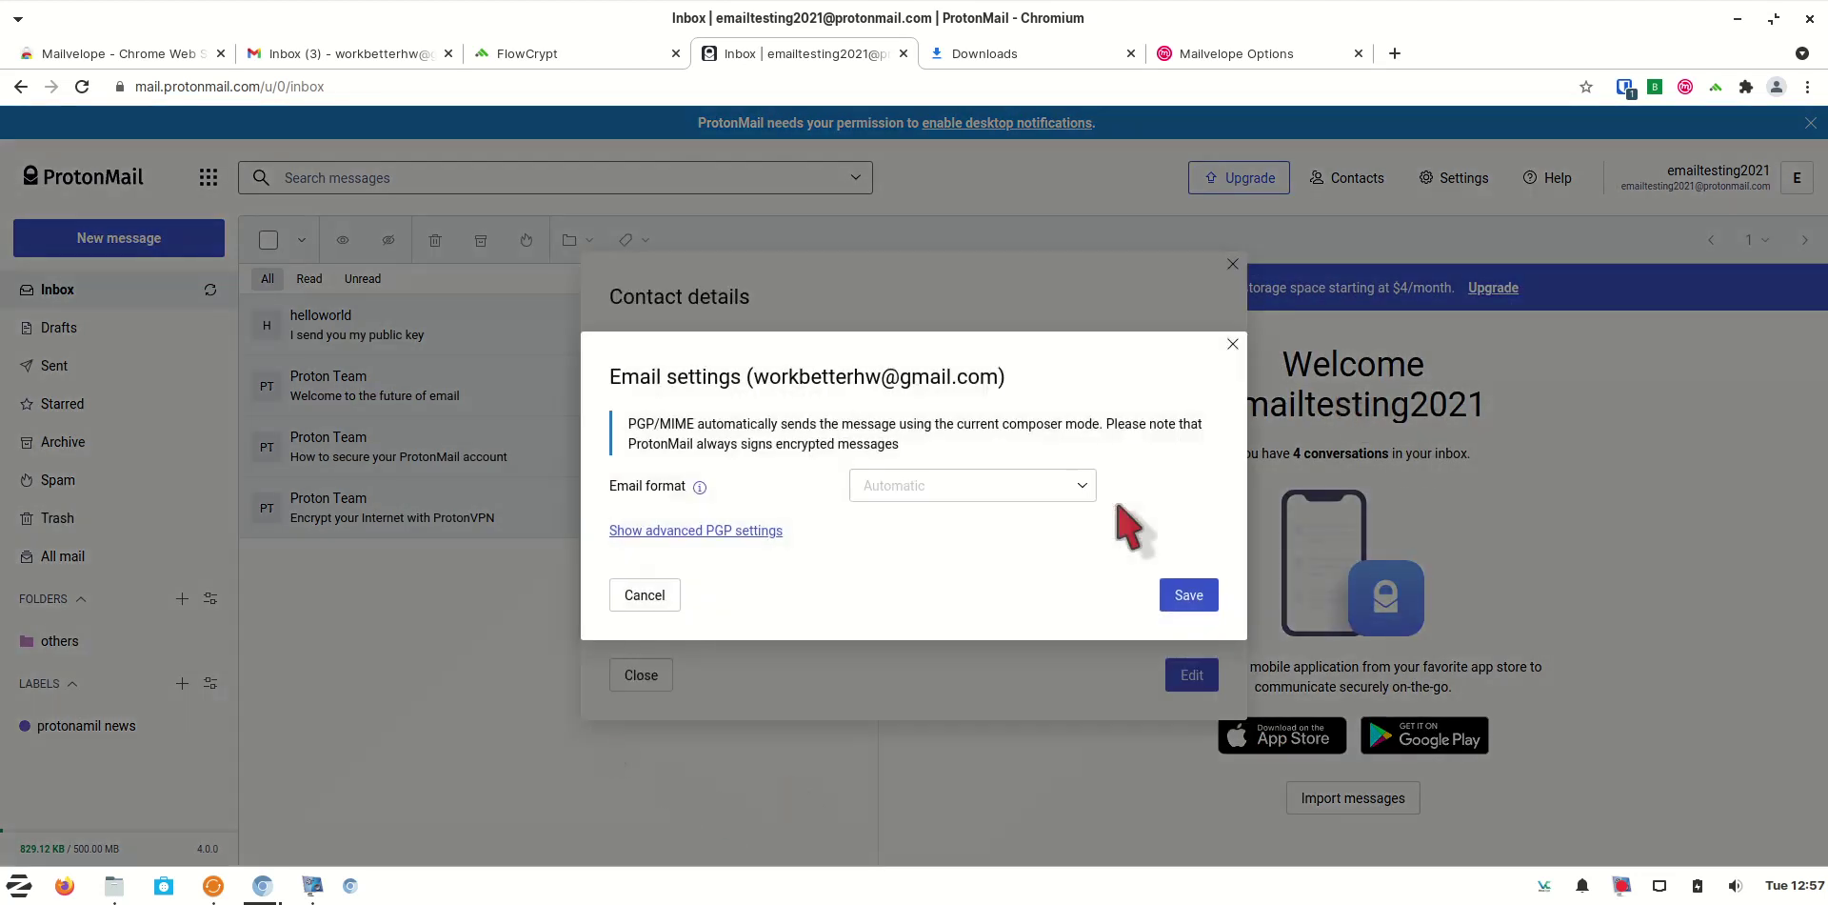
# In the advanced PGP settings, turn off Encrypt and Sign, save, and close the contact
pyautogui.click(748, 531)
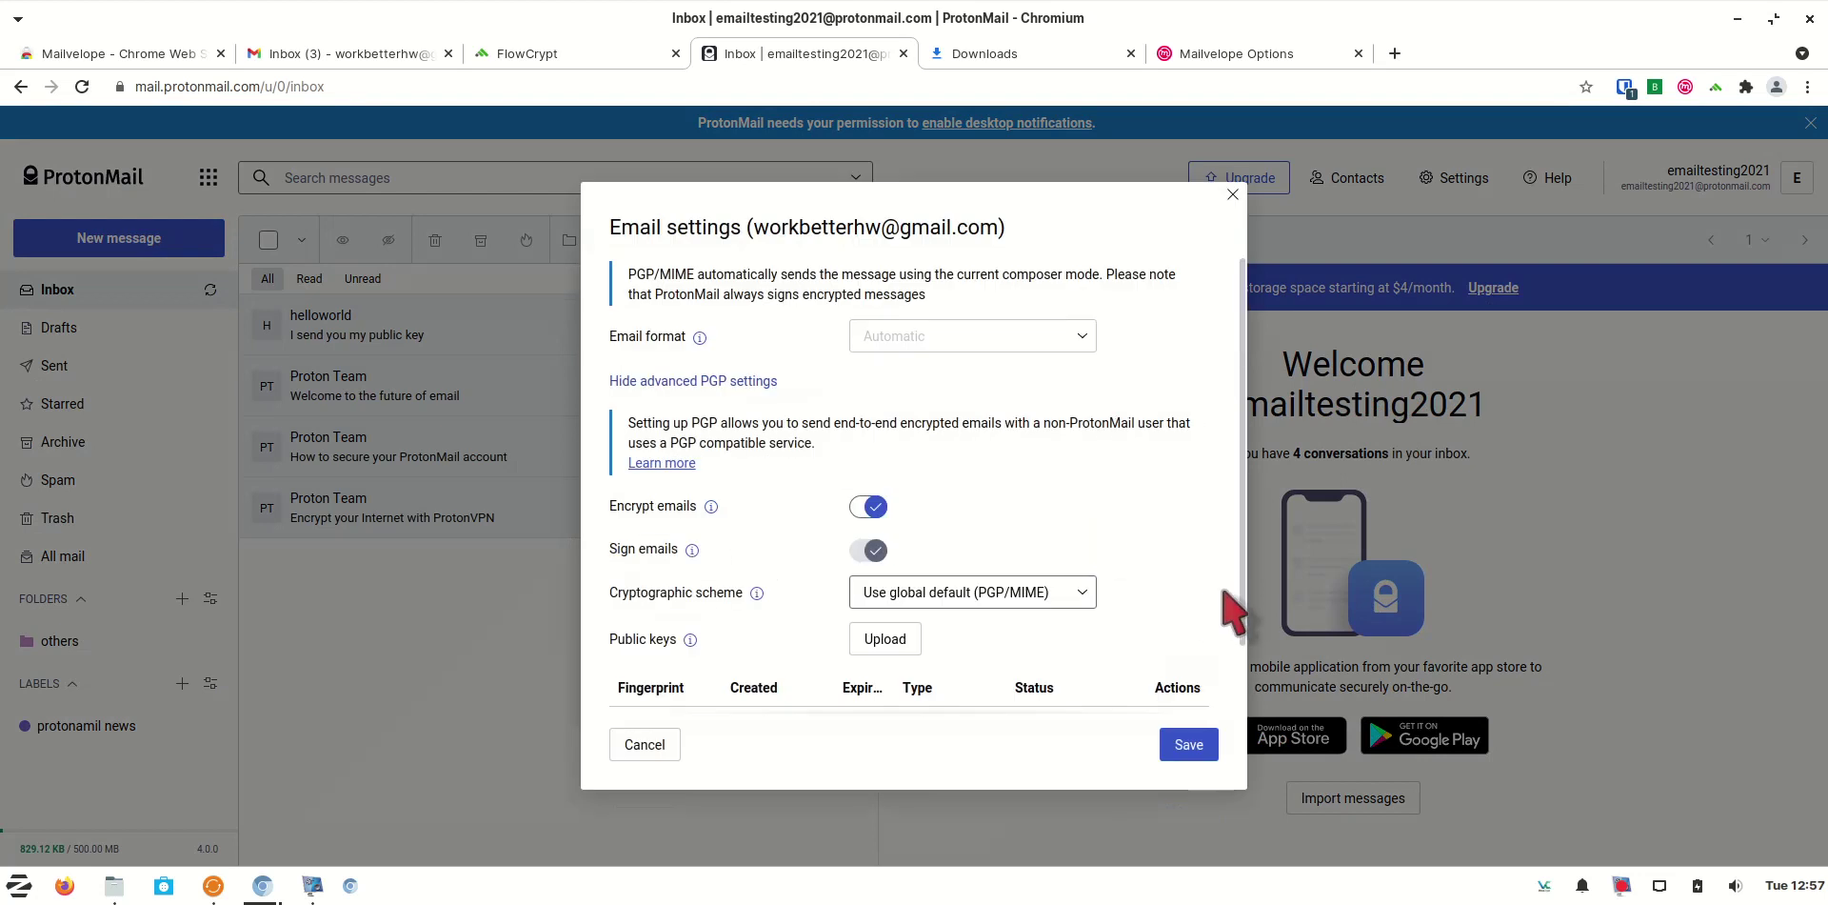
pyautogui.moveTo(1243, 592); pyautogui.dragTo(1243, 669)
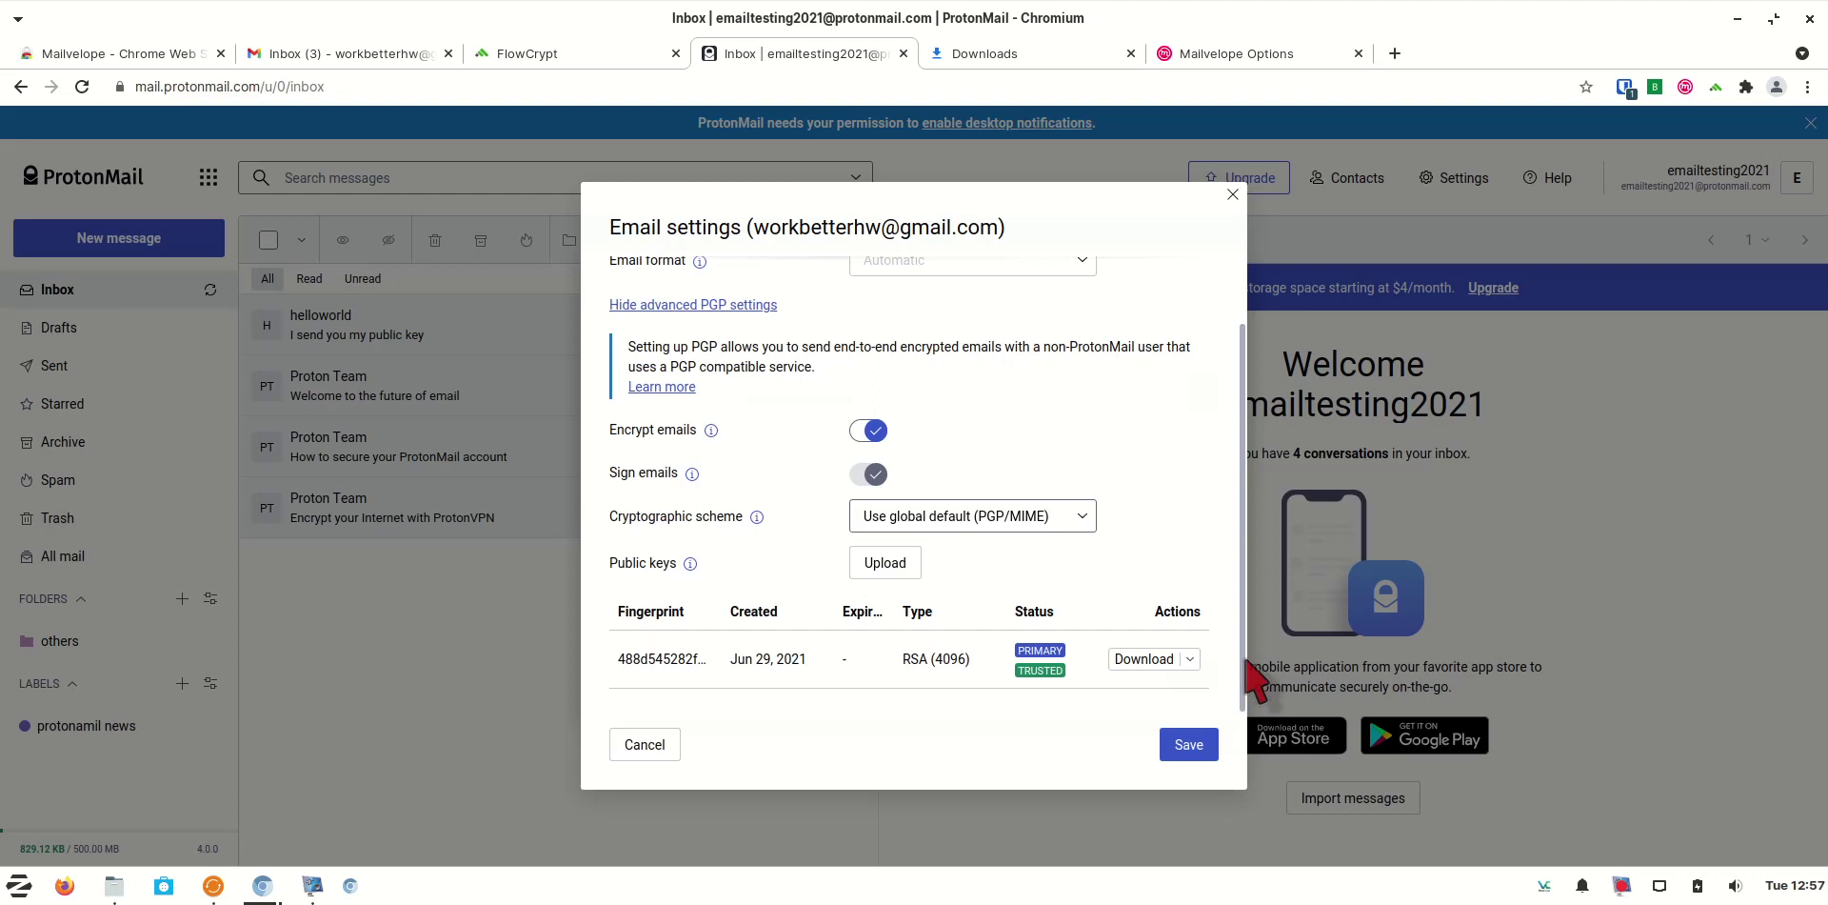
pyautogui.moveTo(1253, 664); pyautogui.dragTo(1253, 631)
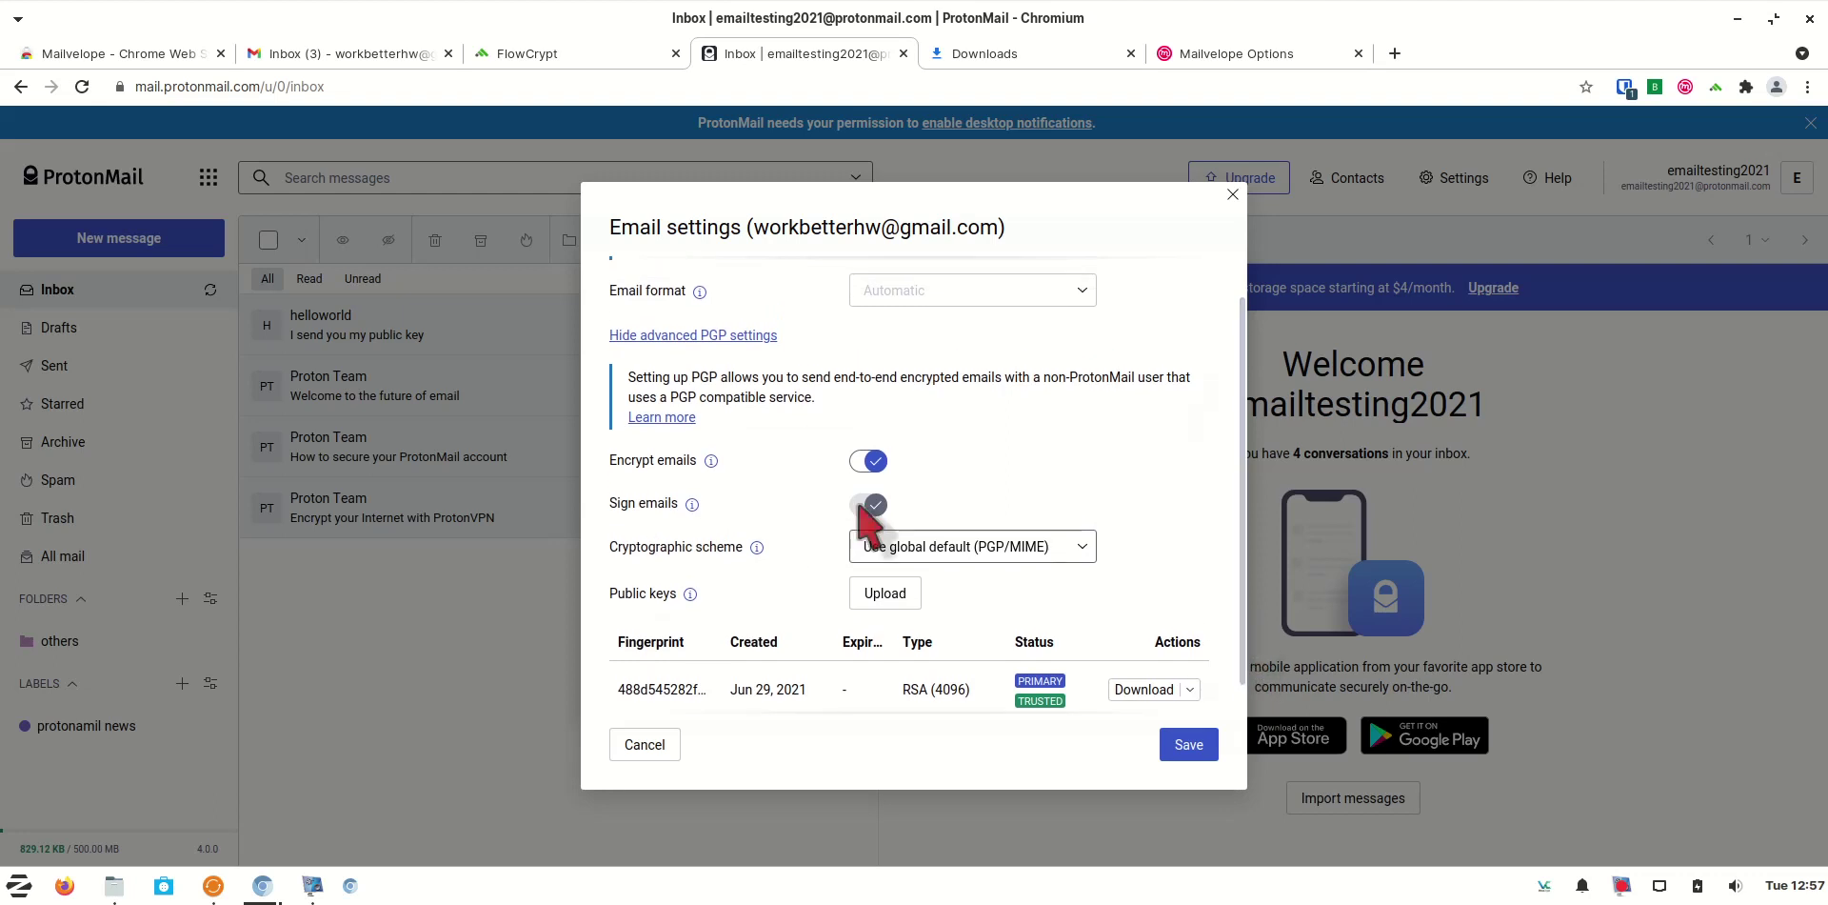
pyautogui.click(864, 461)
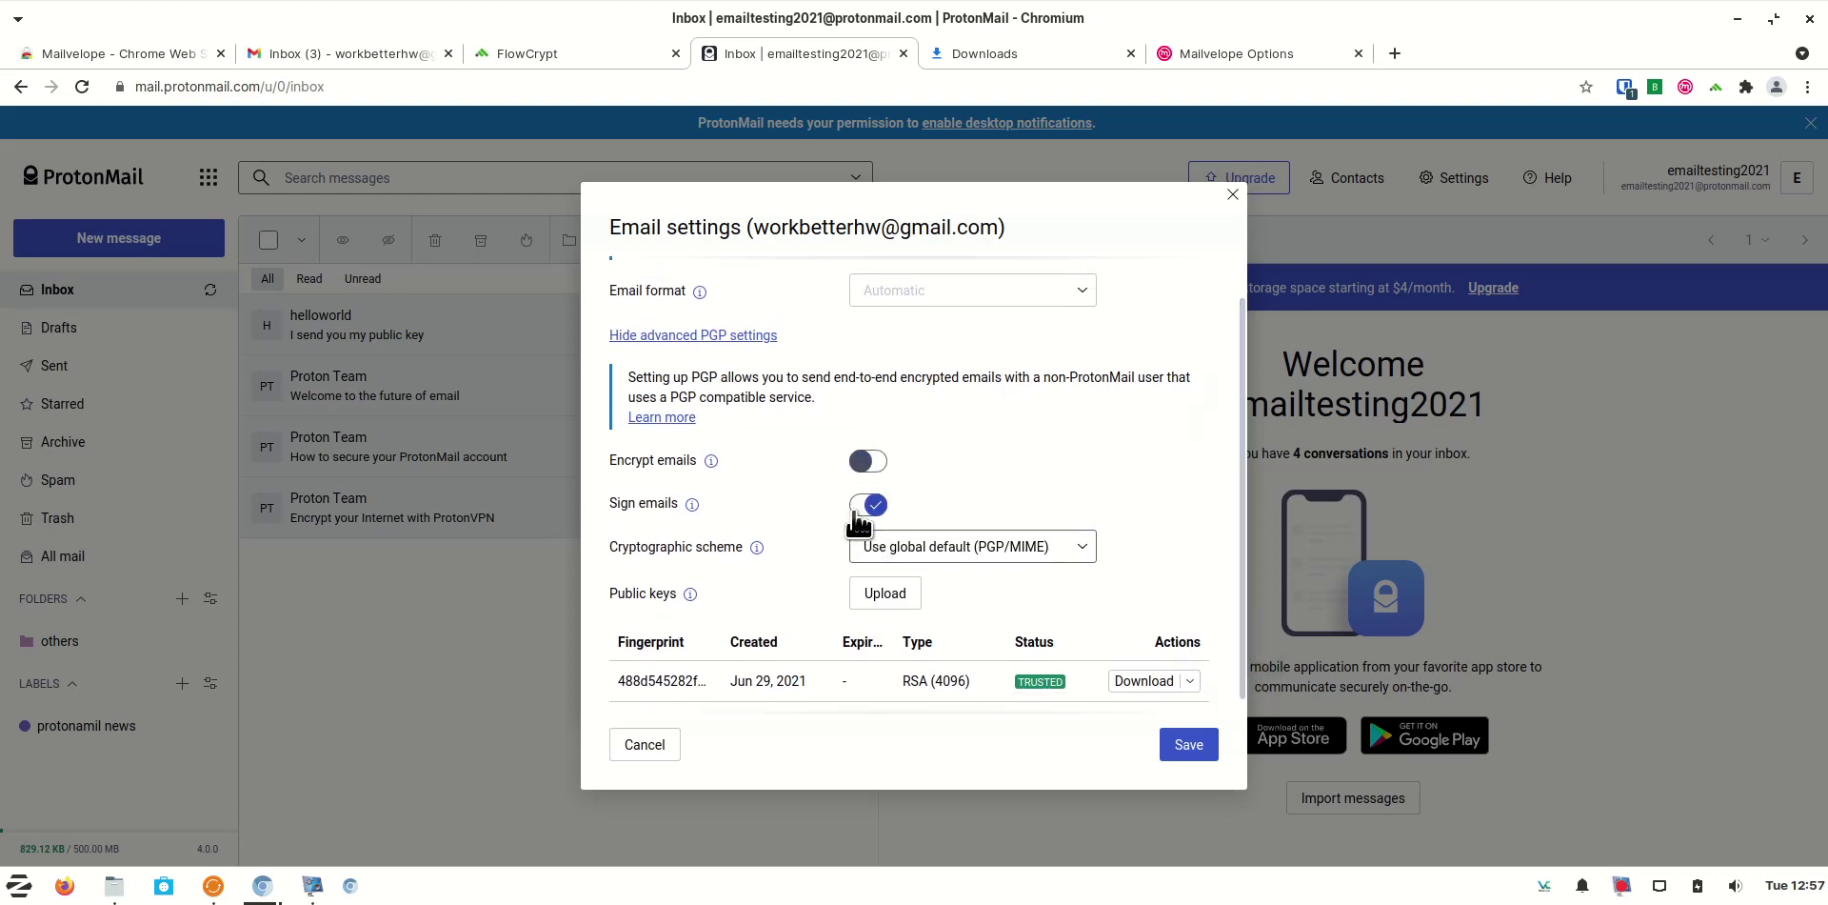
pyautogui.click(861, 509)
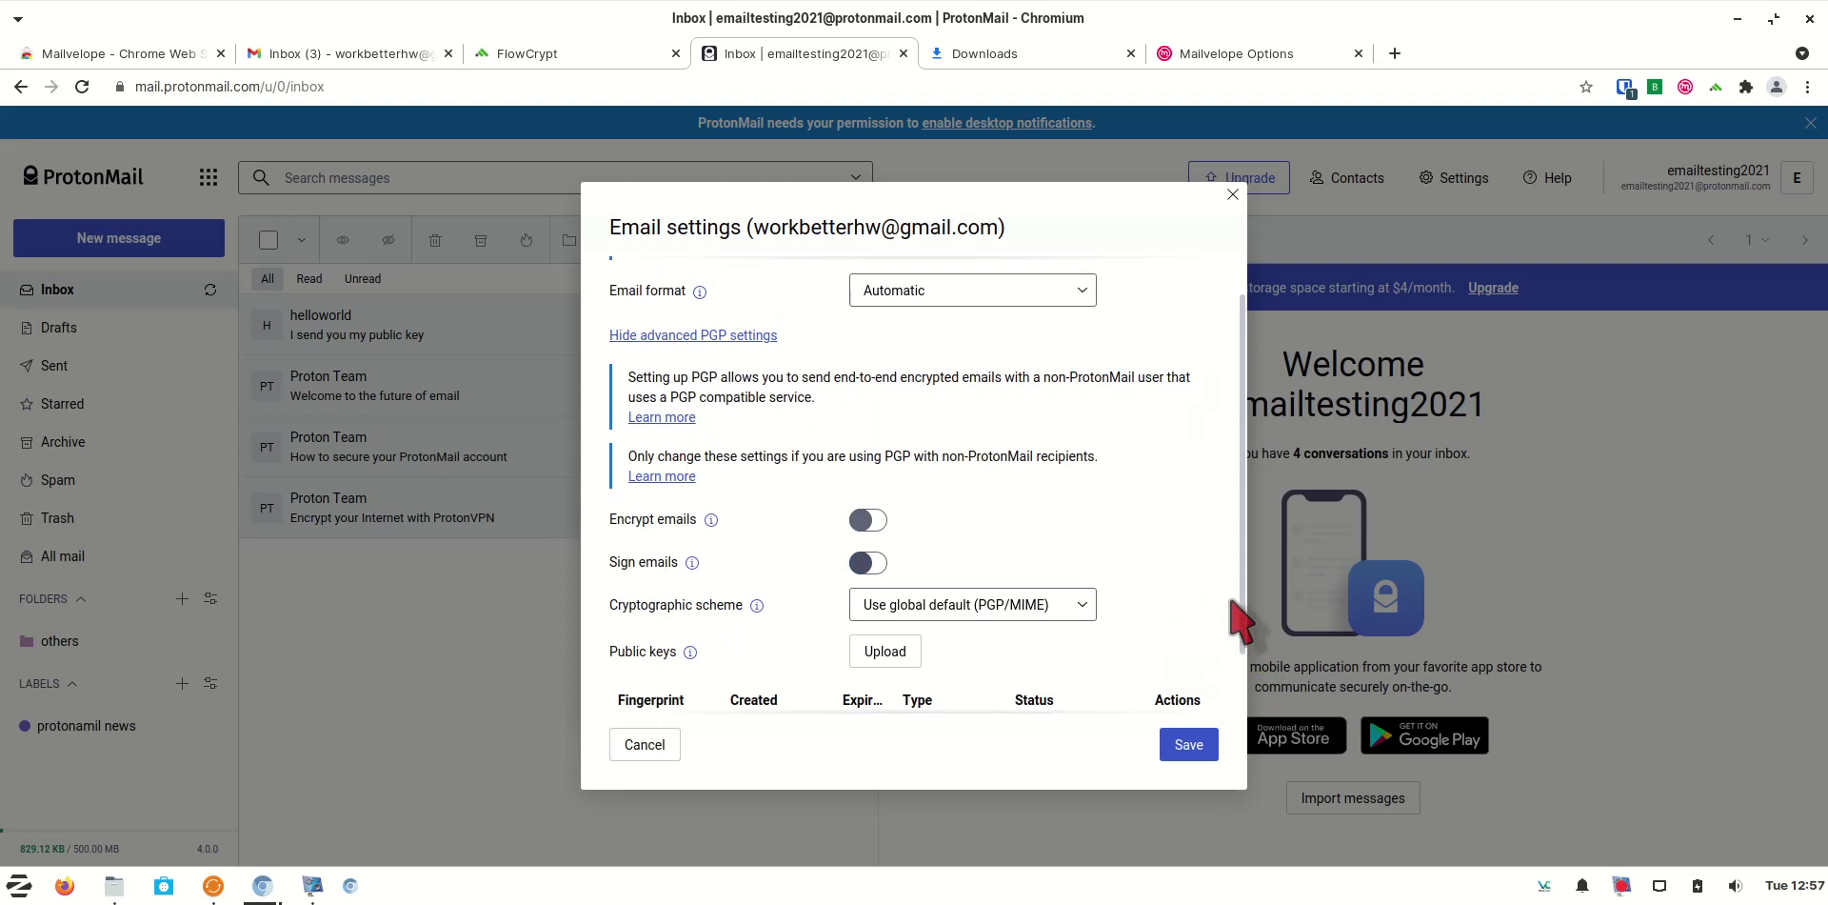
pyautogui.scroll(-1, 1243, 614)
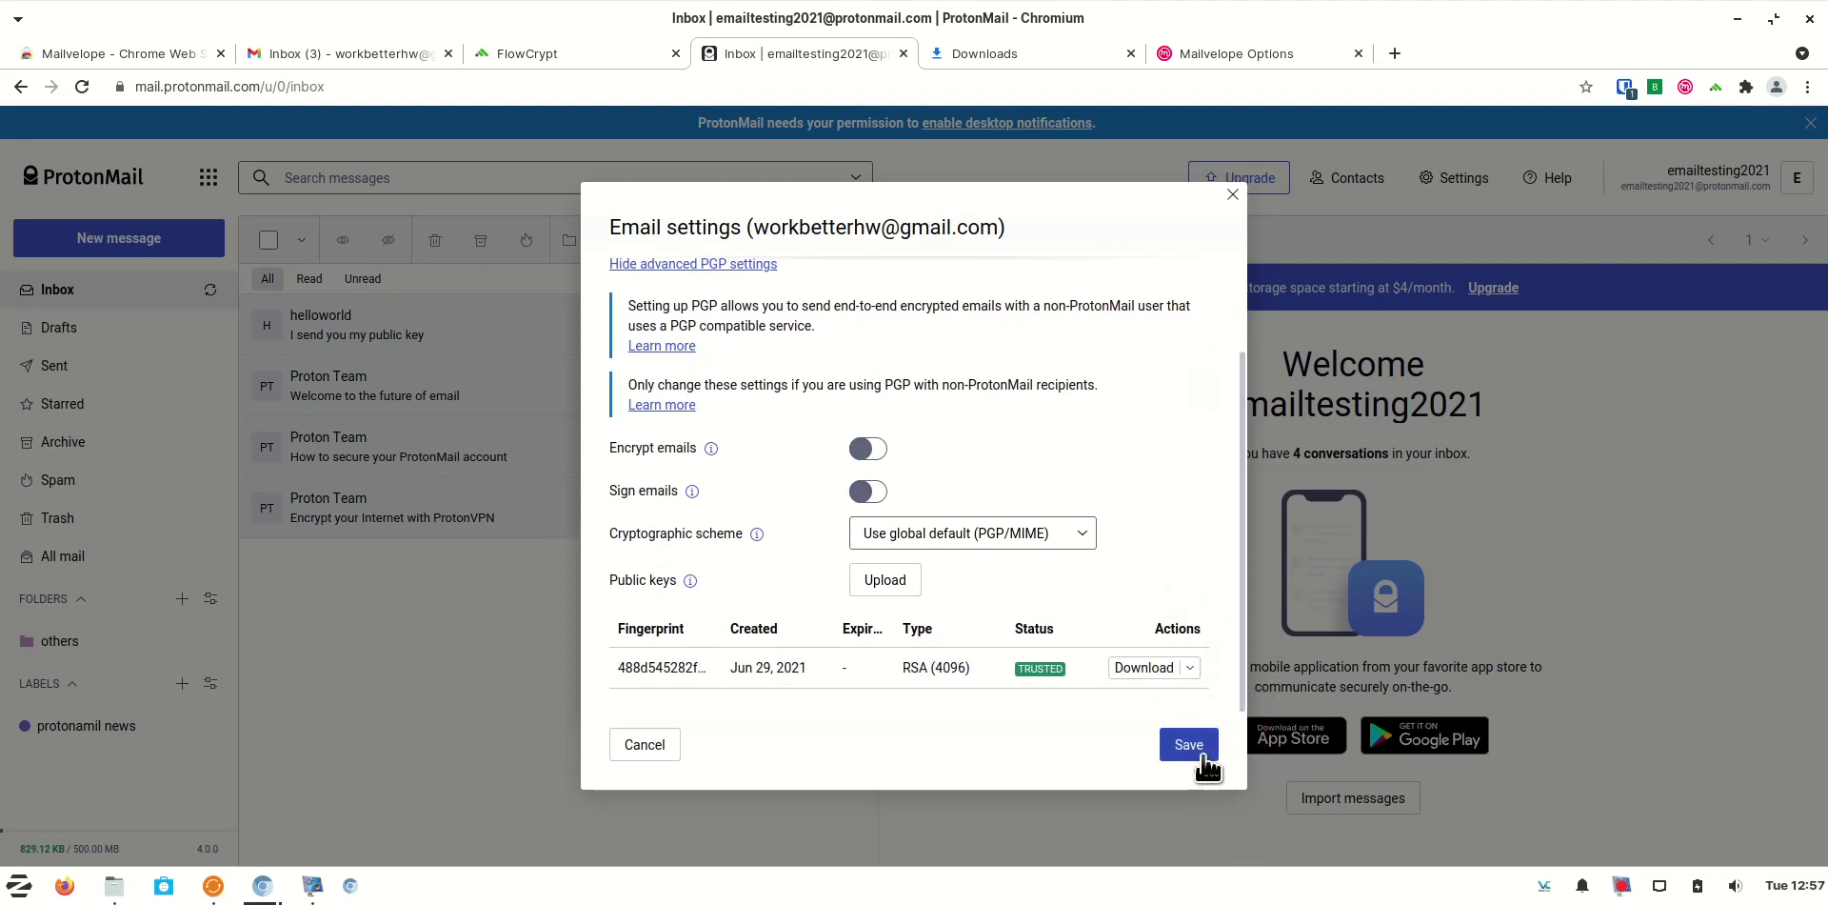
pyautogui.click(1202, 757)
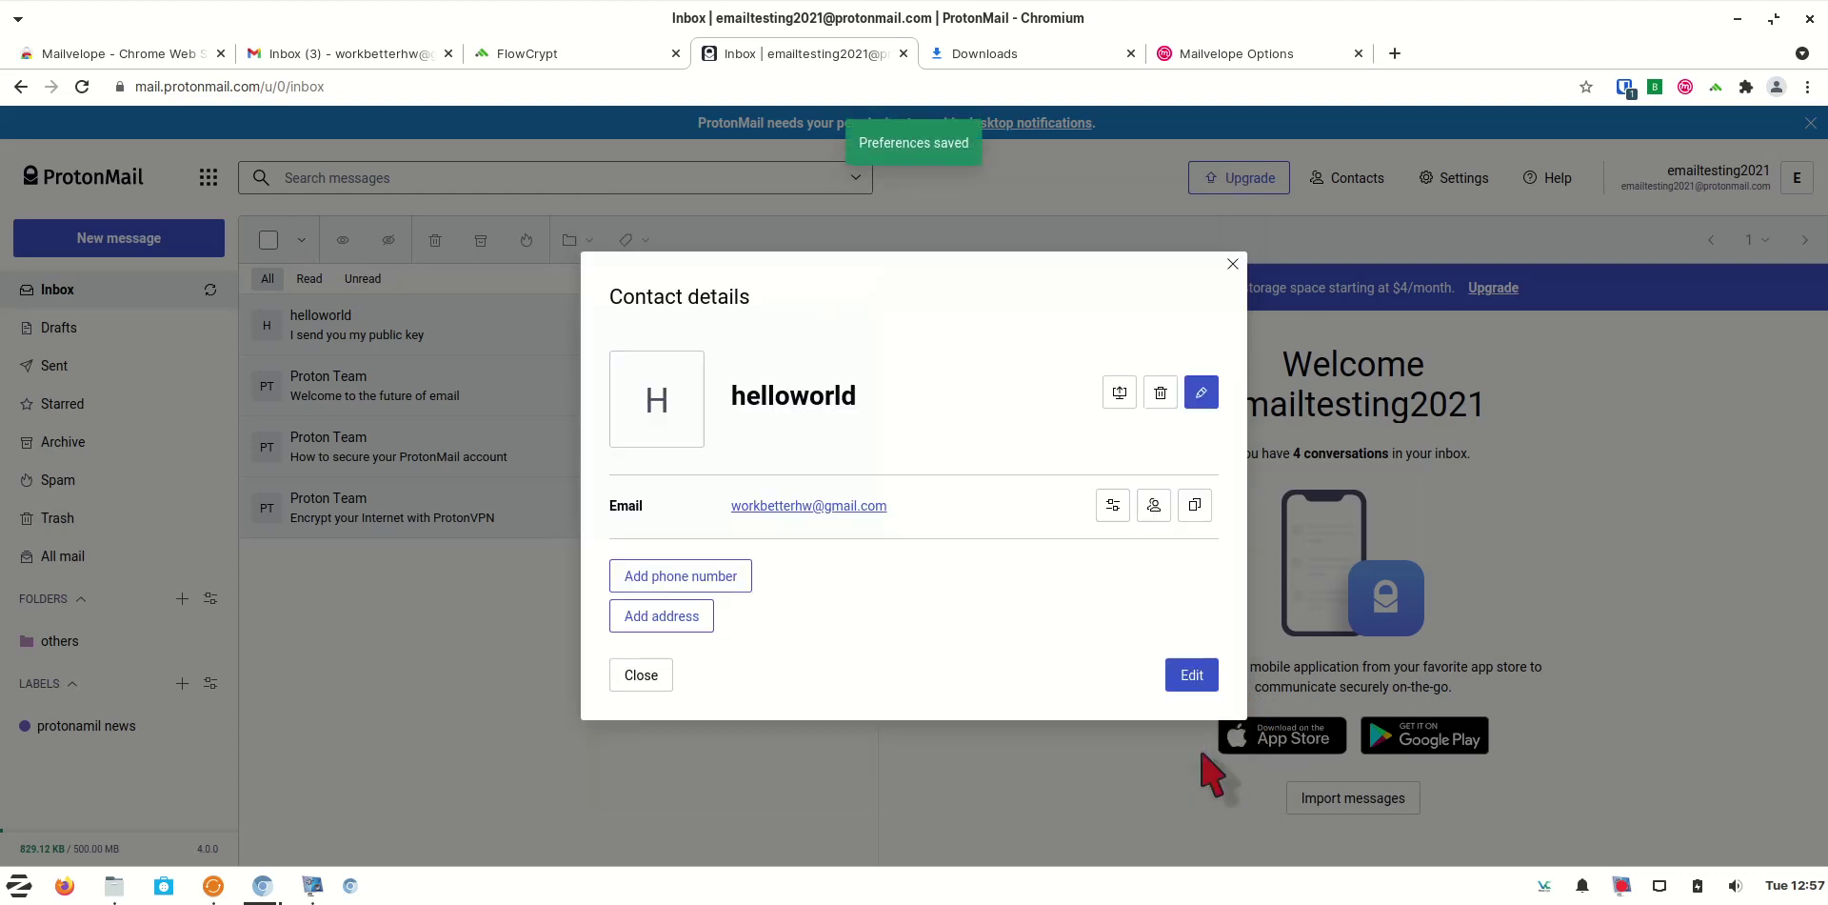
pyautogui.click(641, 675)
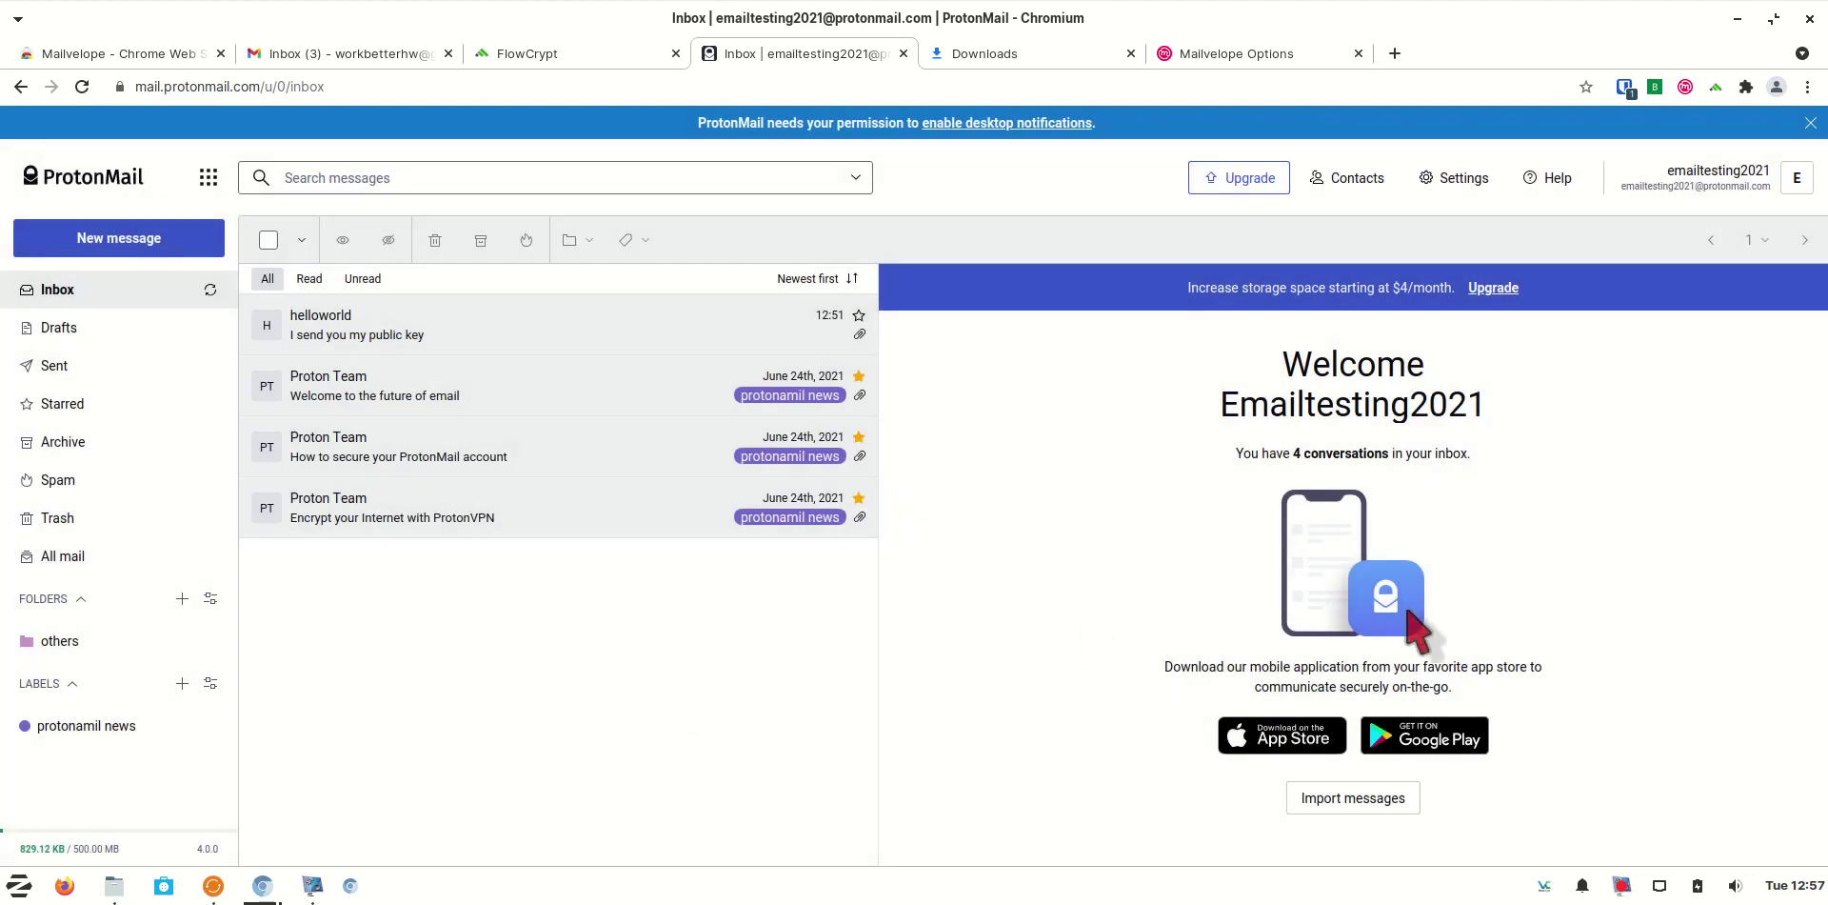
# Start a maximized new message to helloworld and place the cursor in the Subject field
pyautogui.click(174, 249)
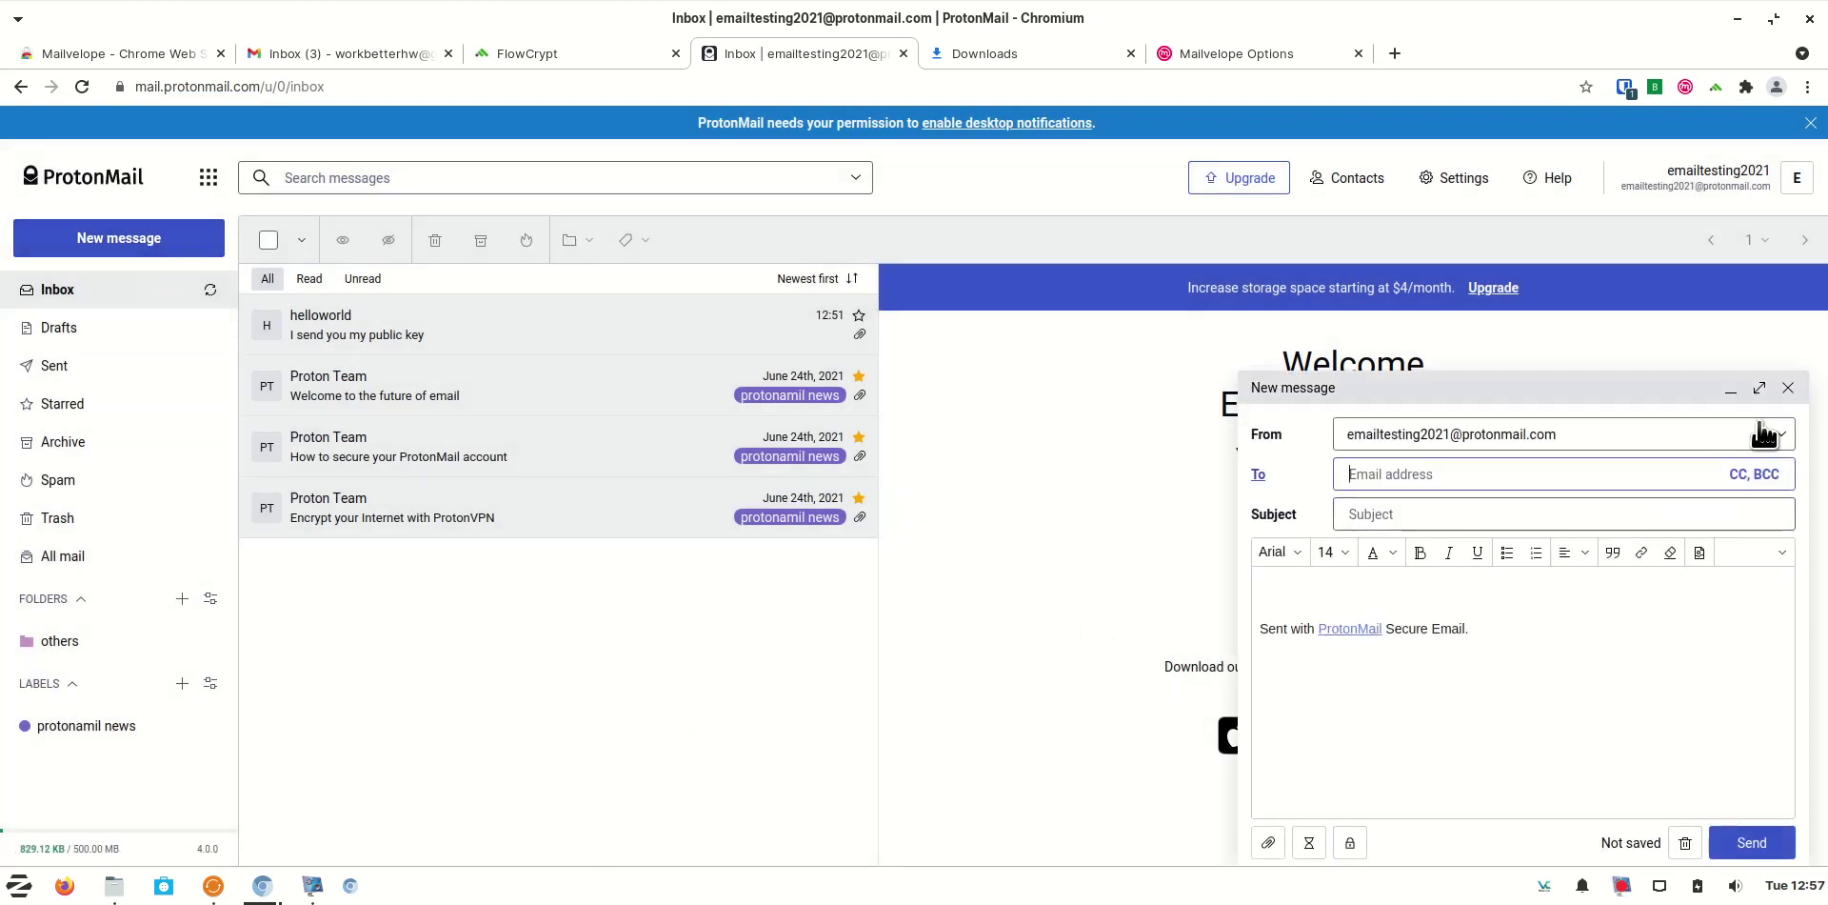
pyautogui.click(1762, 391)
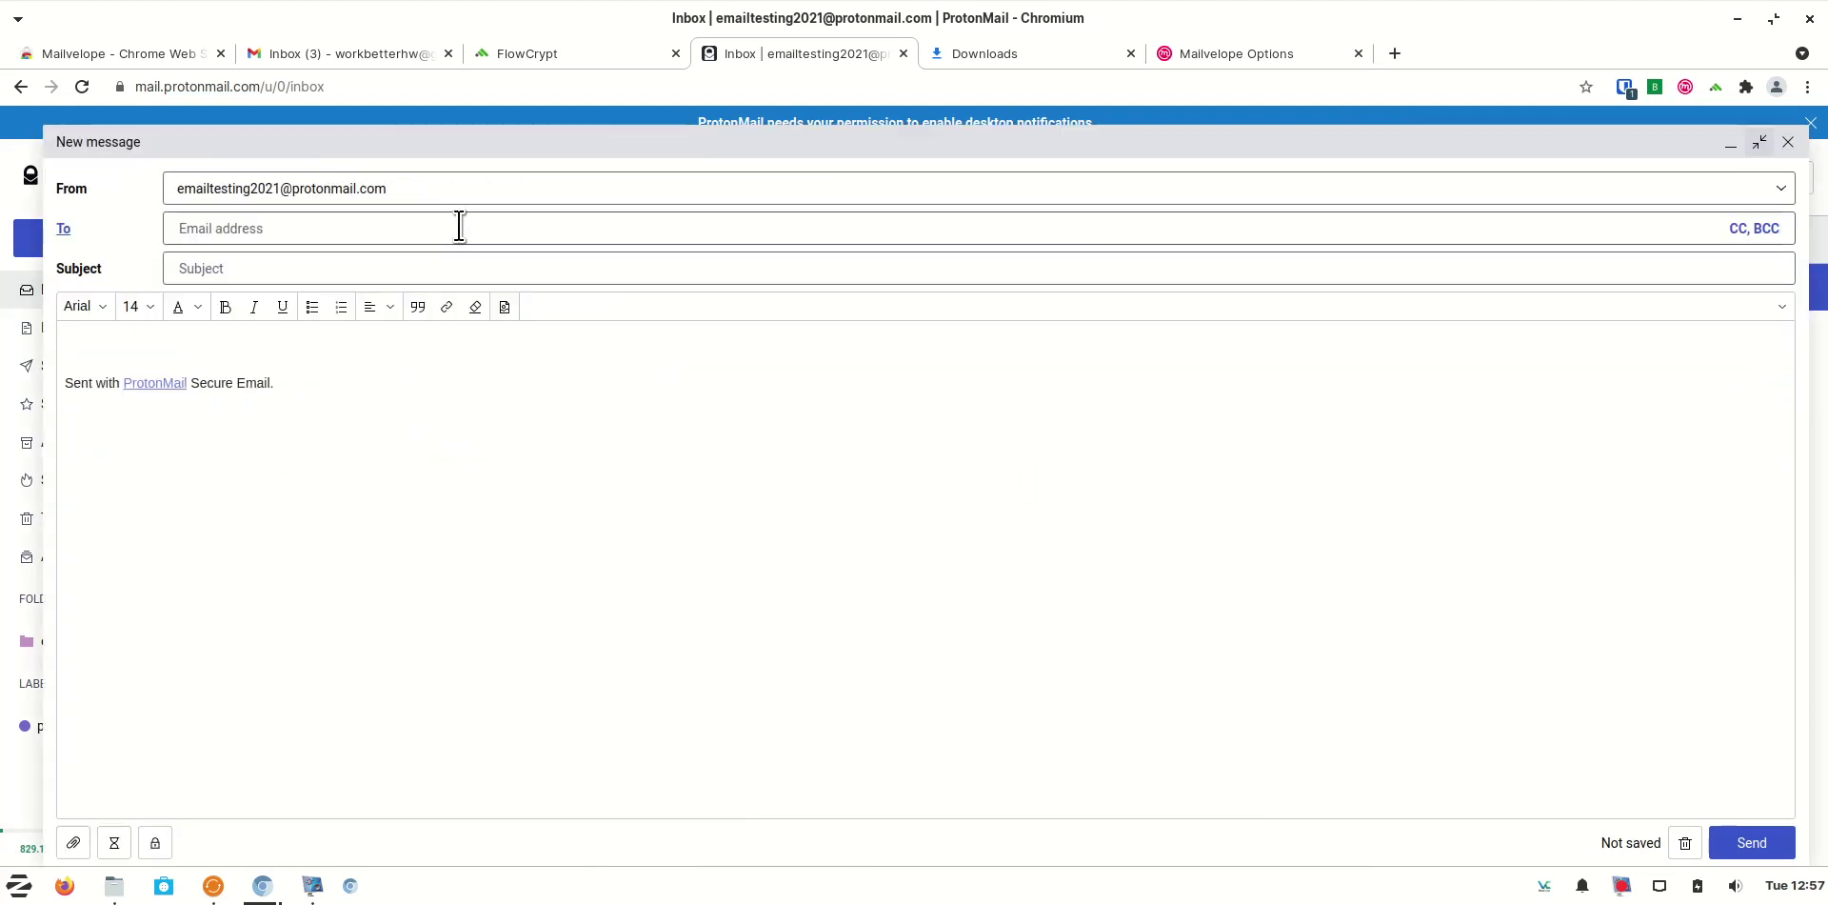
pyautogui.write('hello')
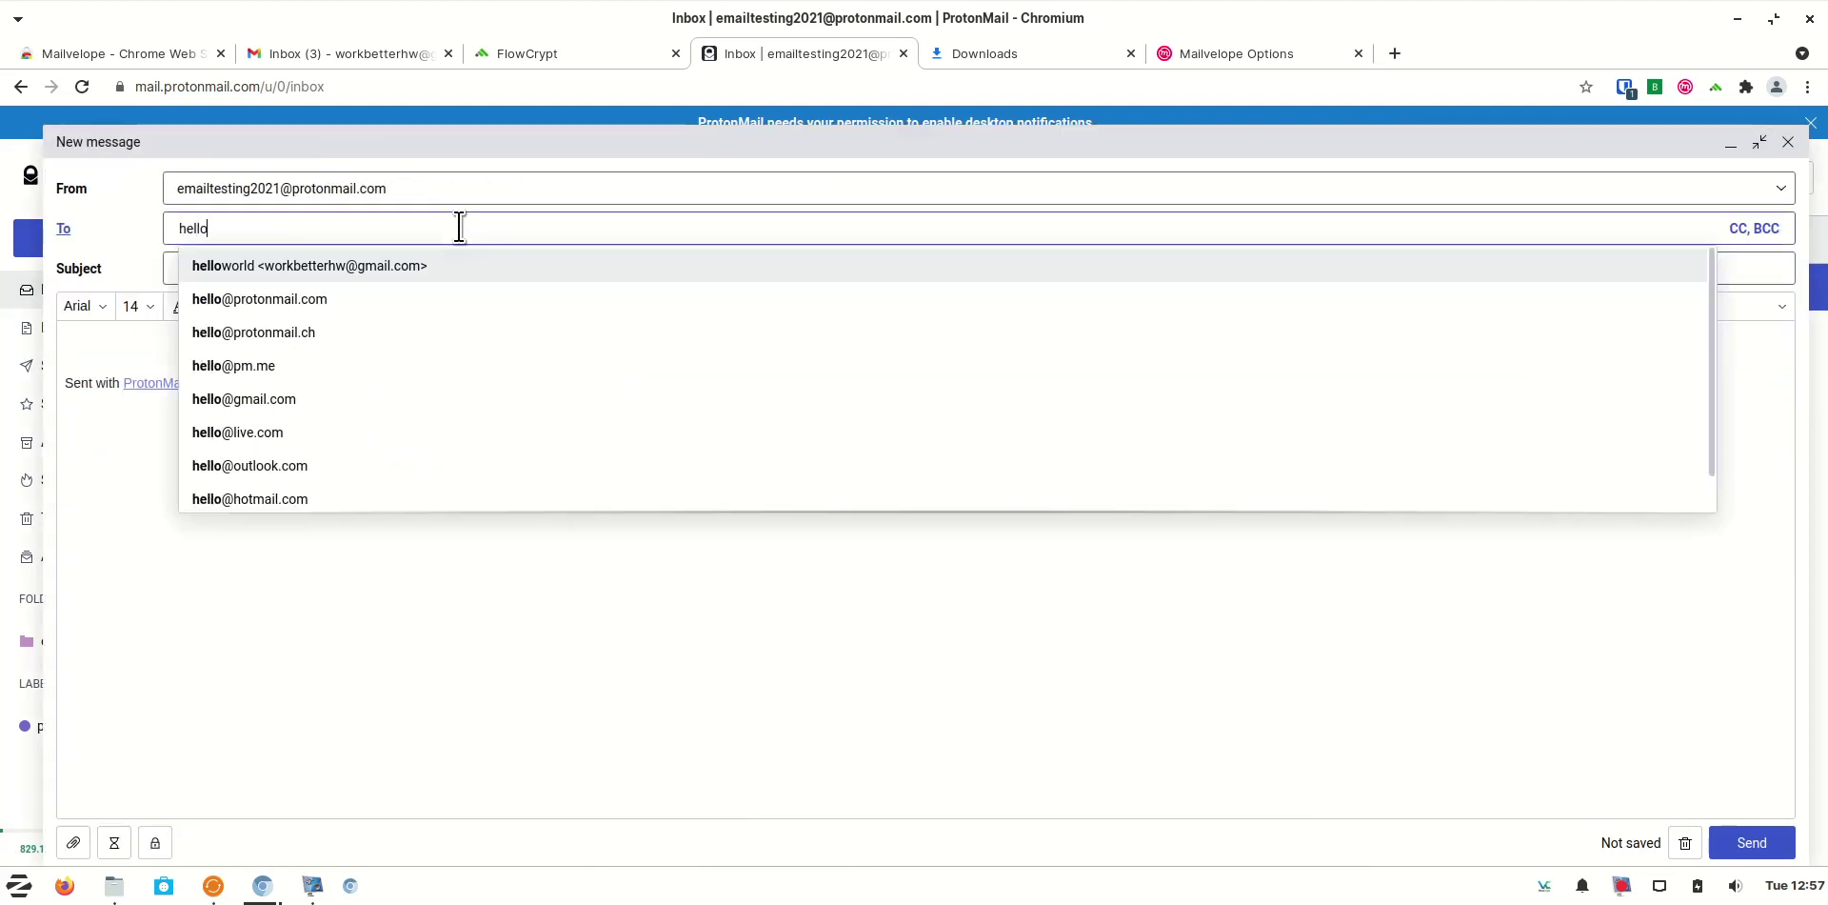
pyautogui.press('Return')
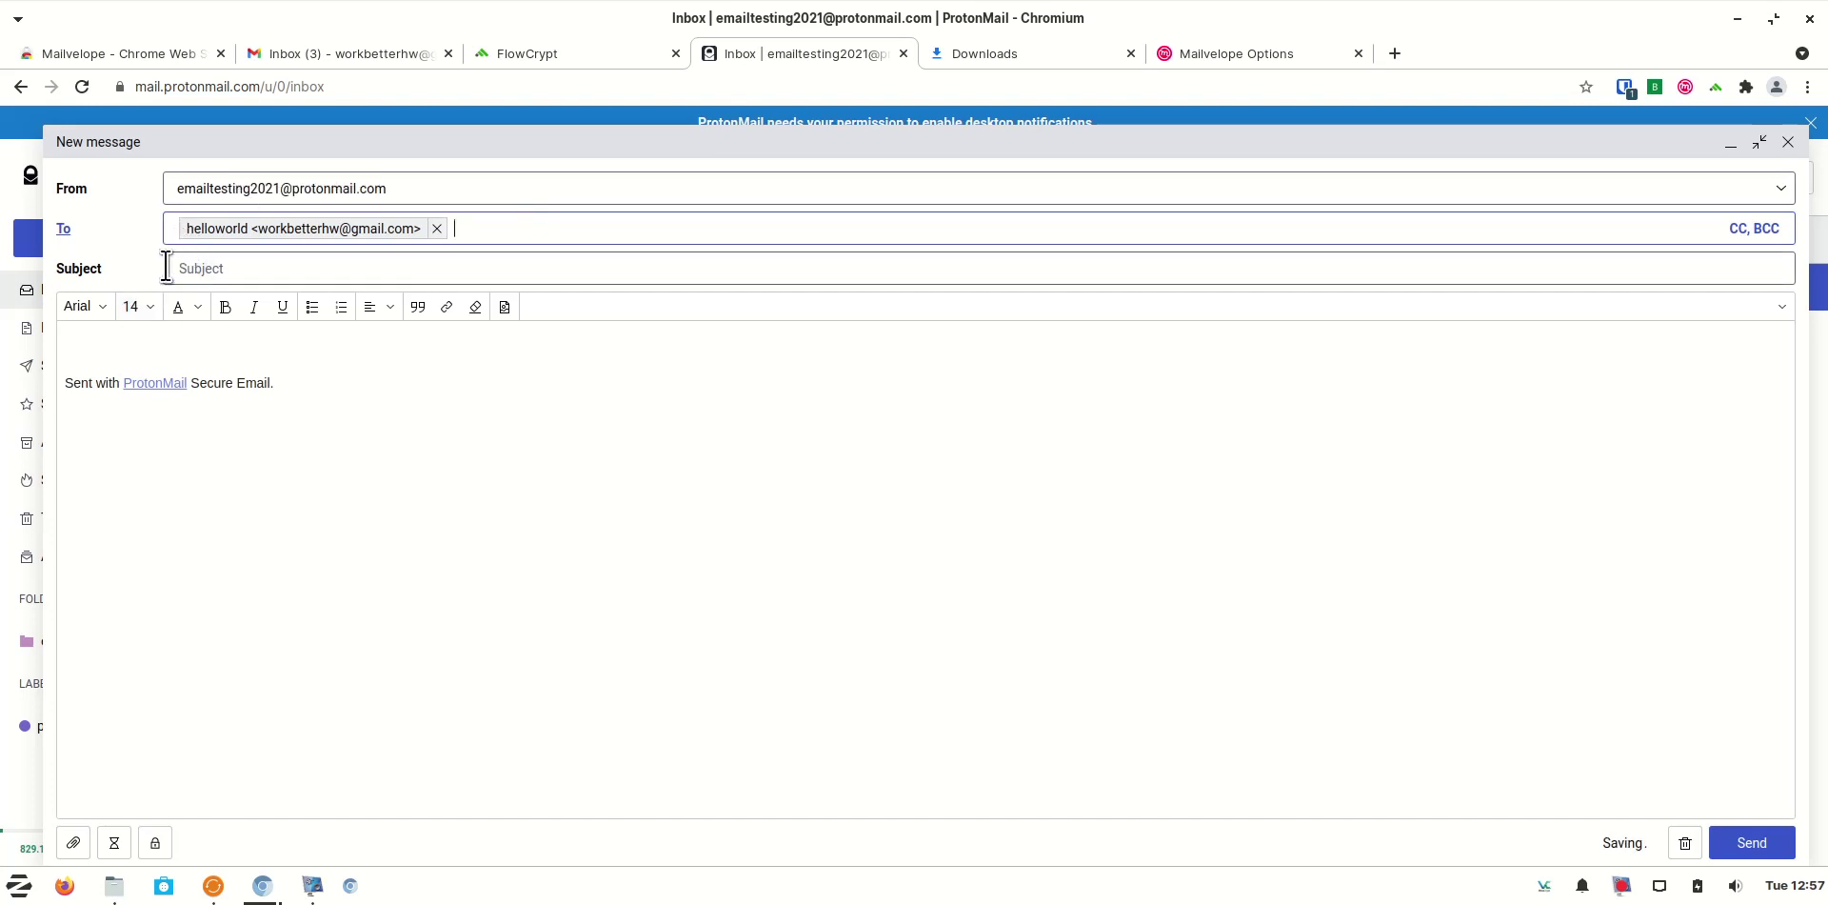
pyautogui.click(309, 268)
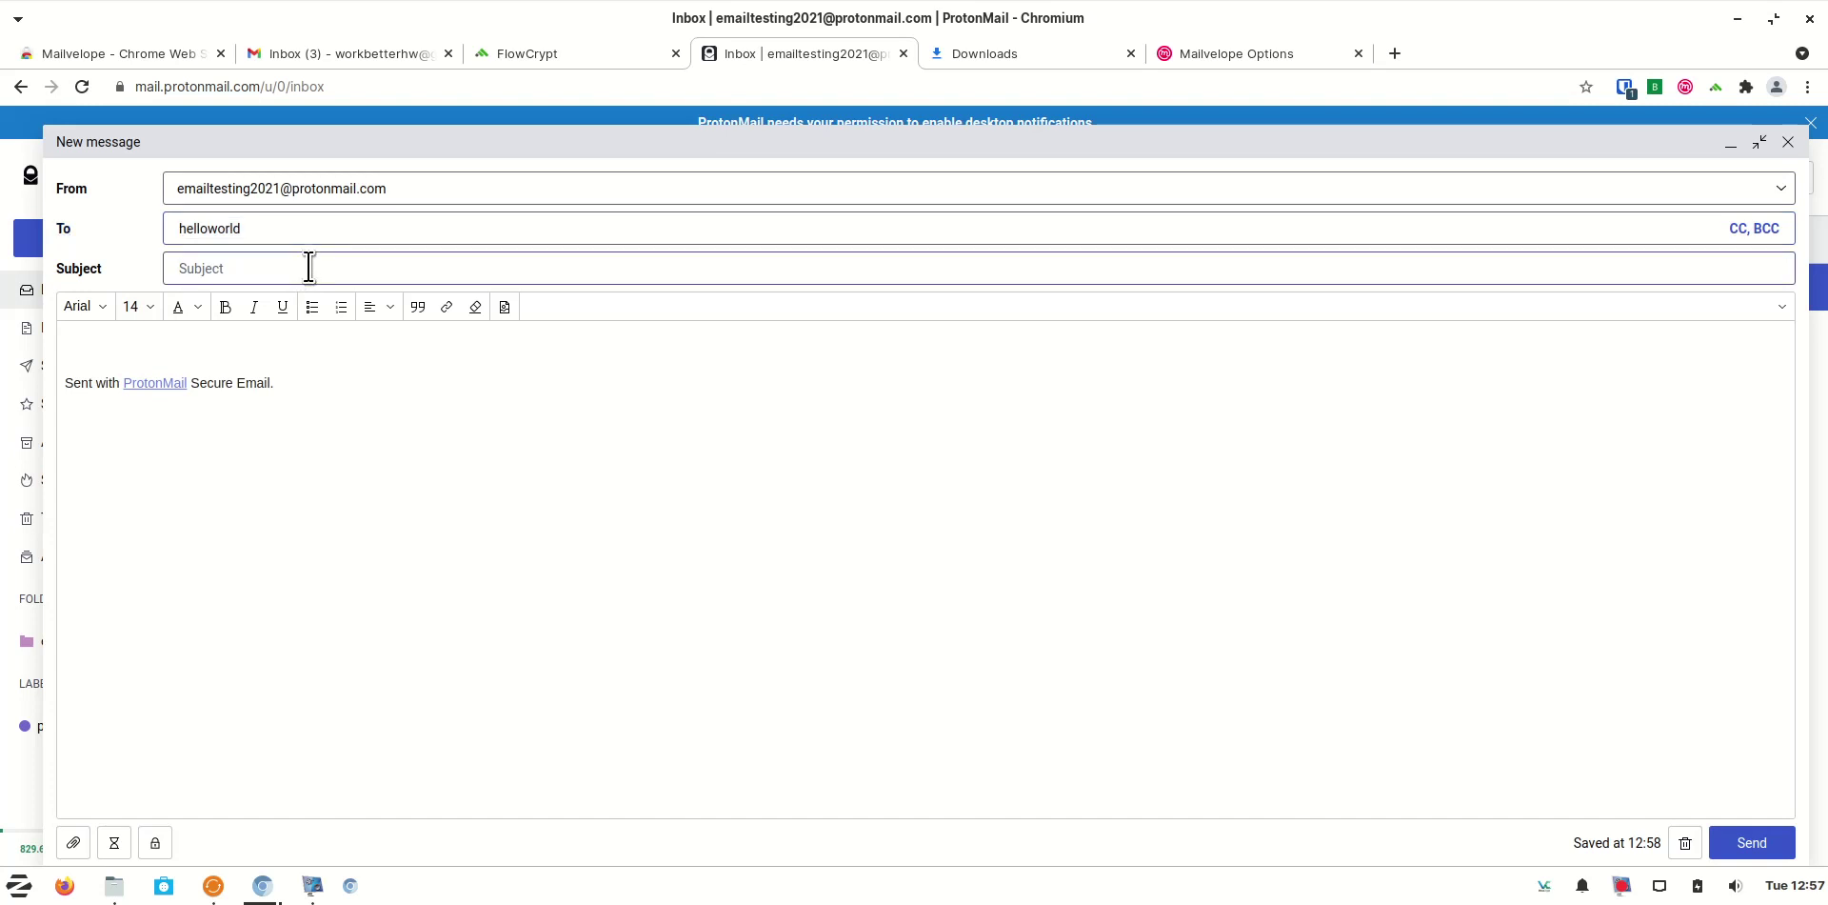
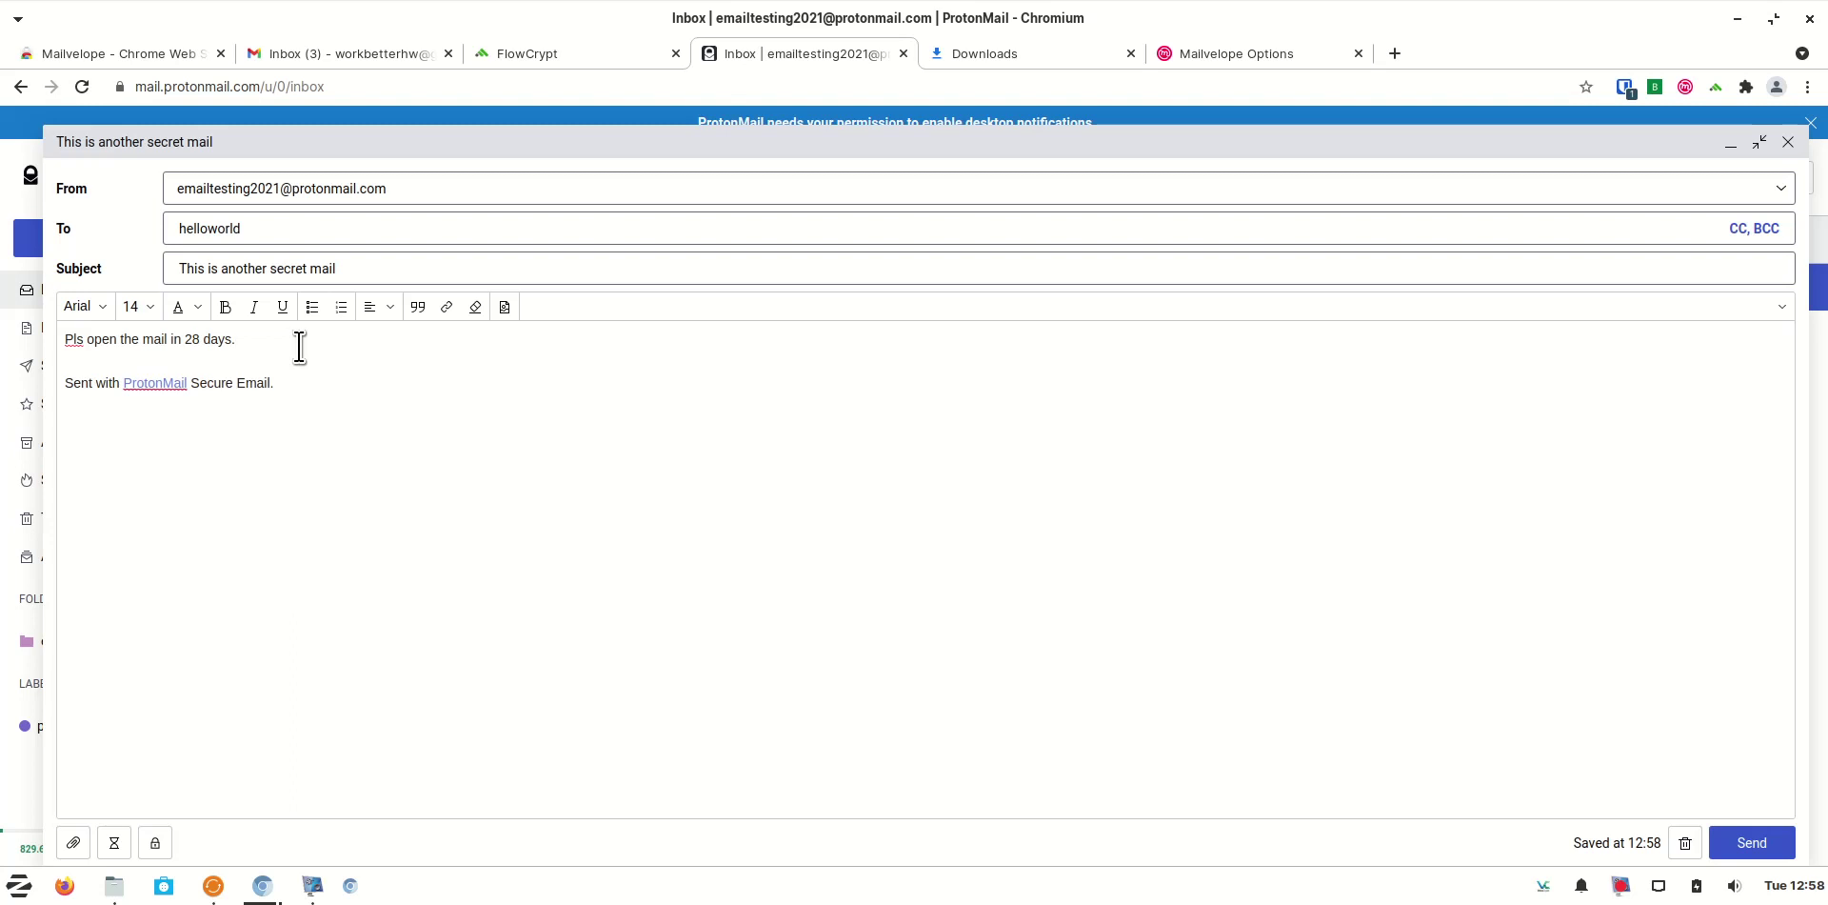
# Send 'This is another secret mail' encrypted with a message password and the hint 'whatsapp'
pyautogui.click(155, 842)
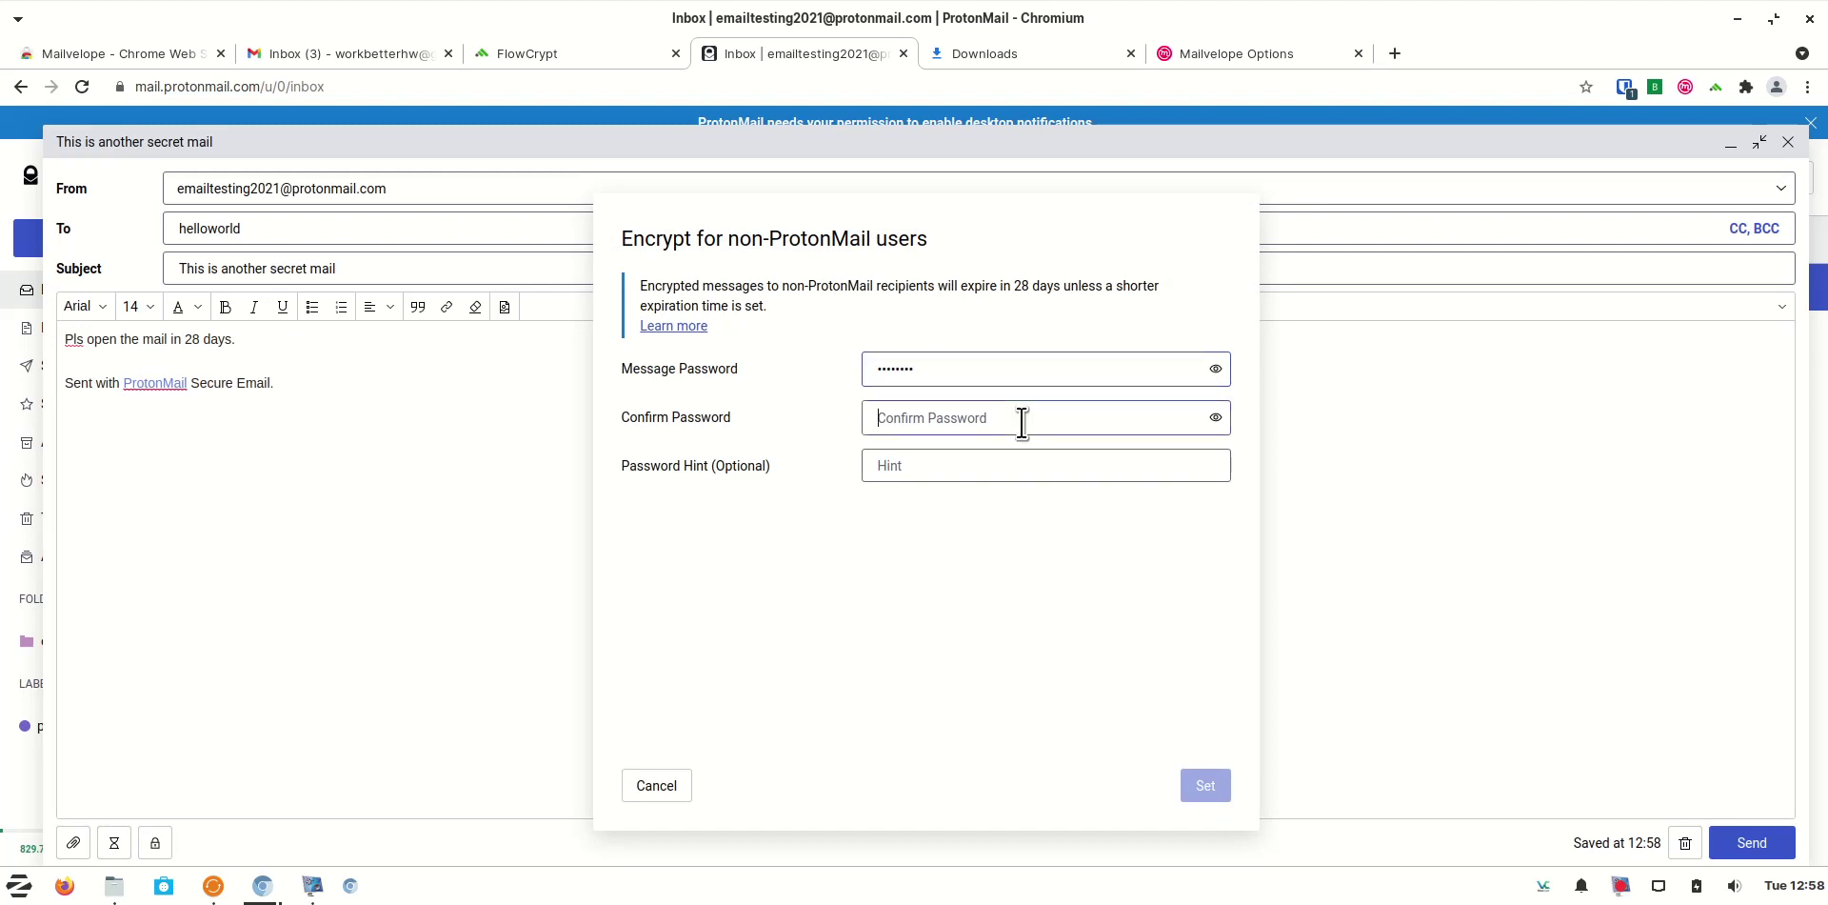
pyautogui.write('••')
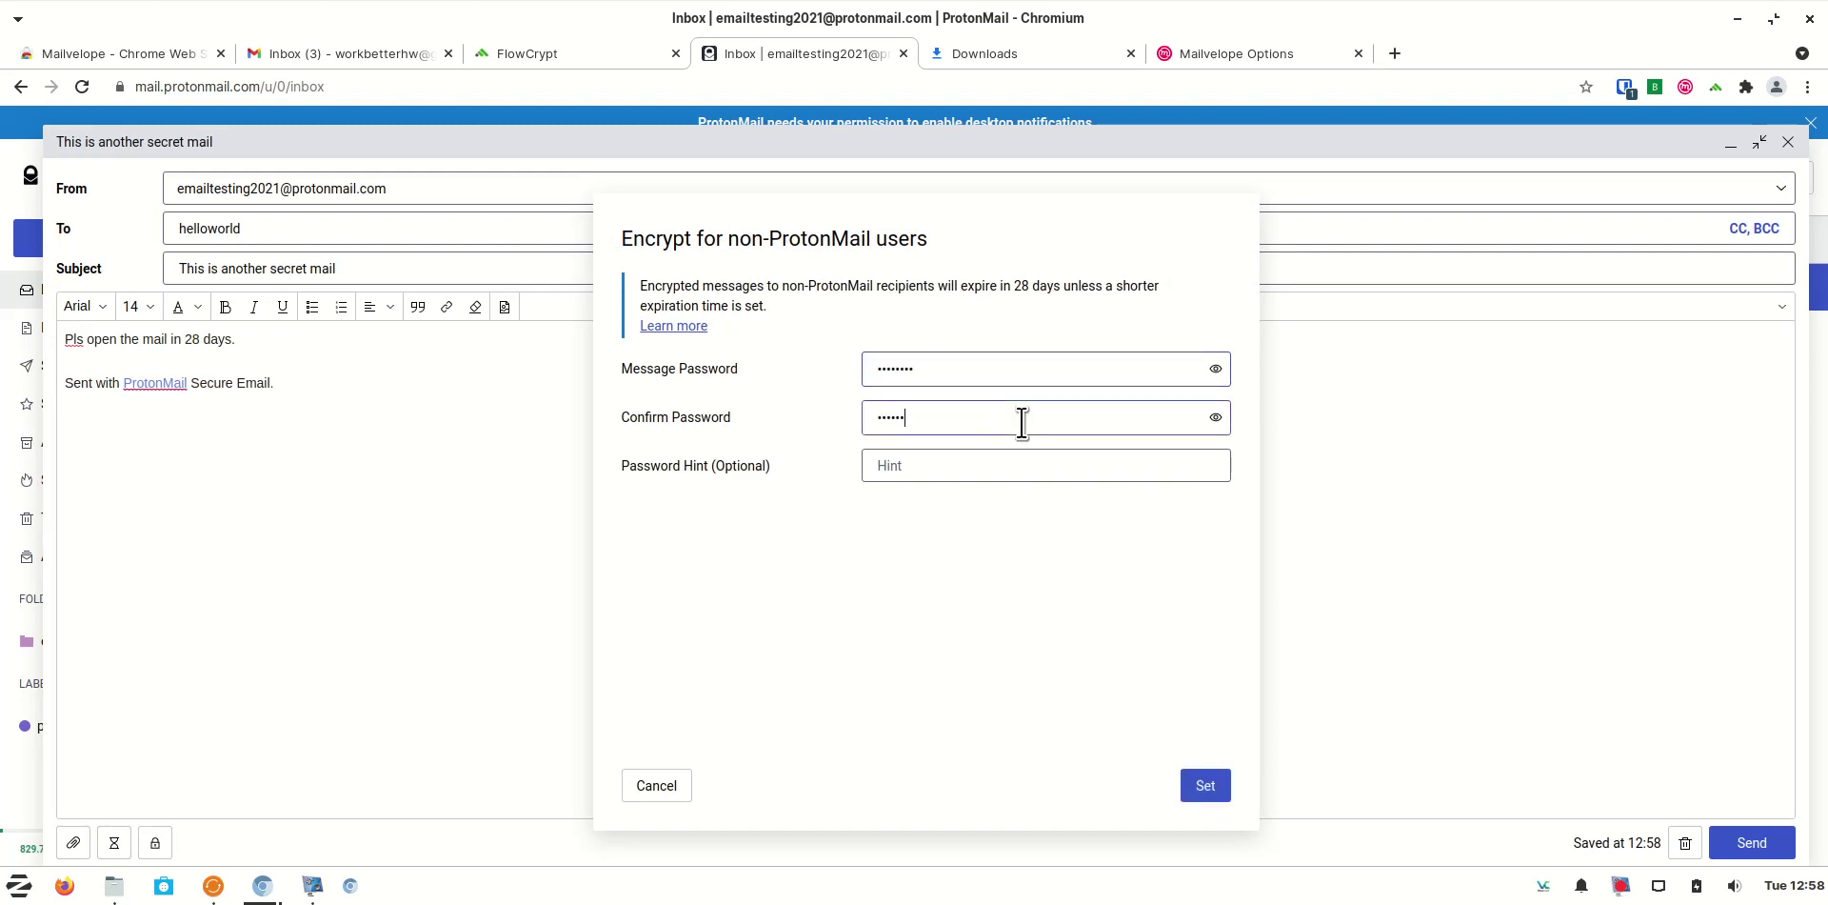
pyautogui.click(1008, 458)
pyautogui.click(1205, 787)
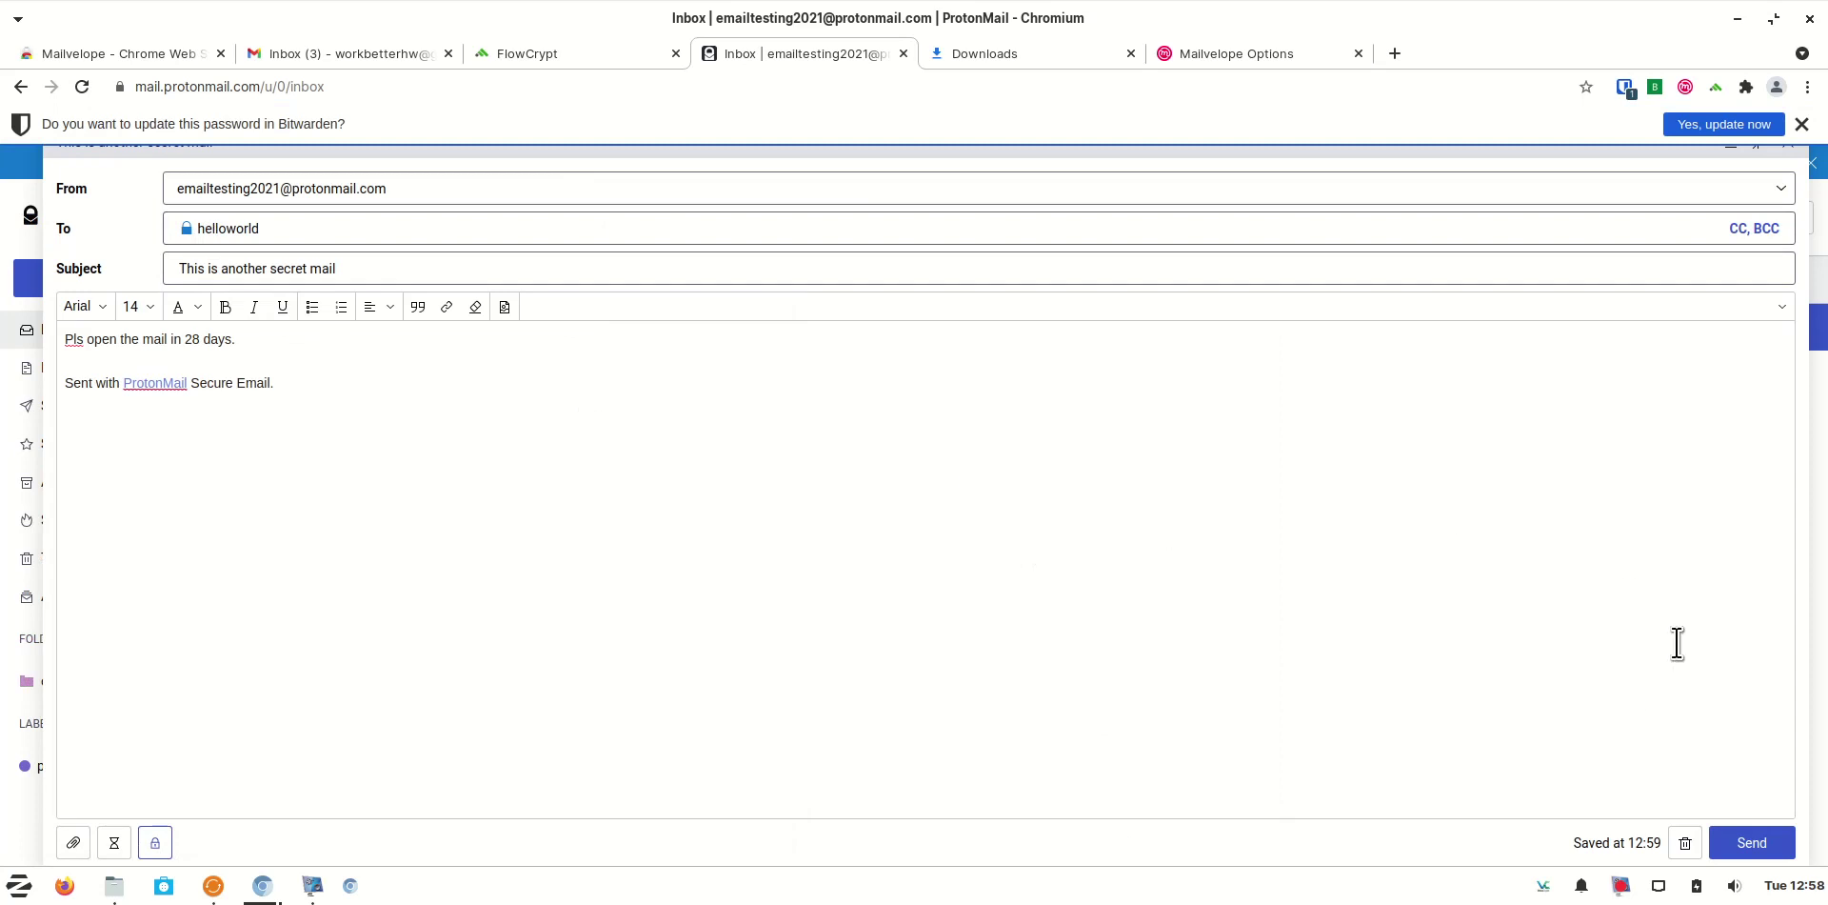
pyautogui.click(1757, 850)
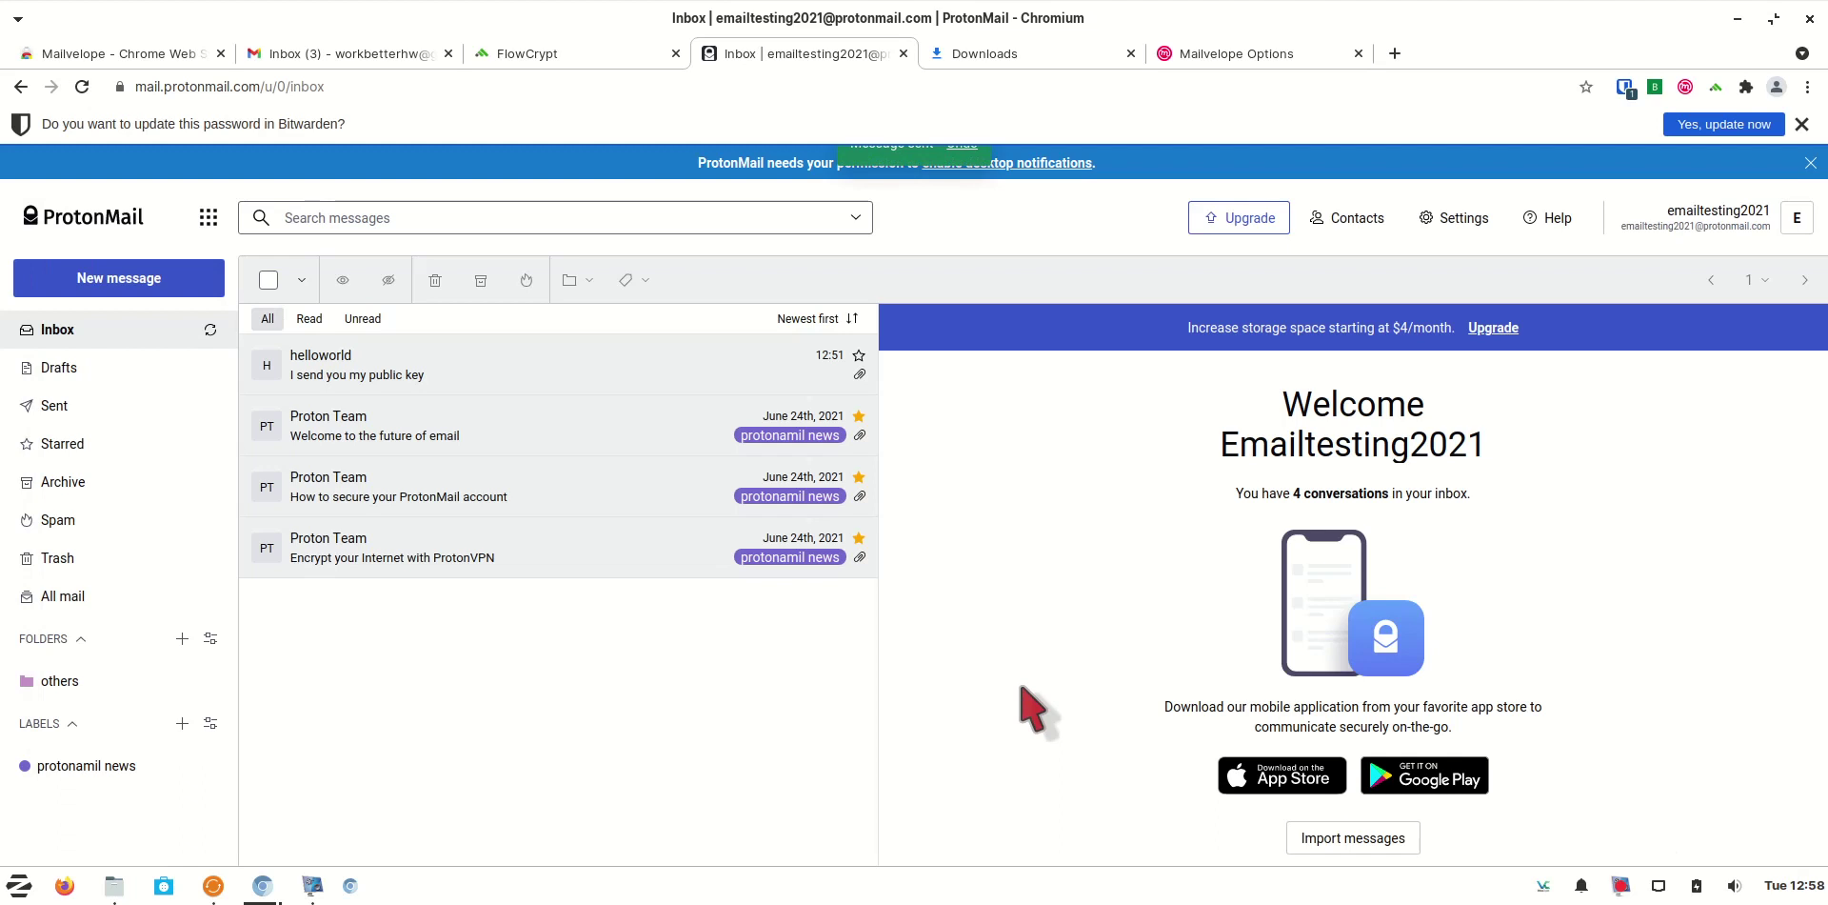
# In Gmail, open 'This is another secret mail' and enter the password on its ProtonMail decrypt page
pyautogui.click(1803, 123)
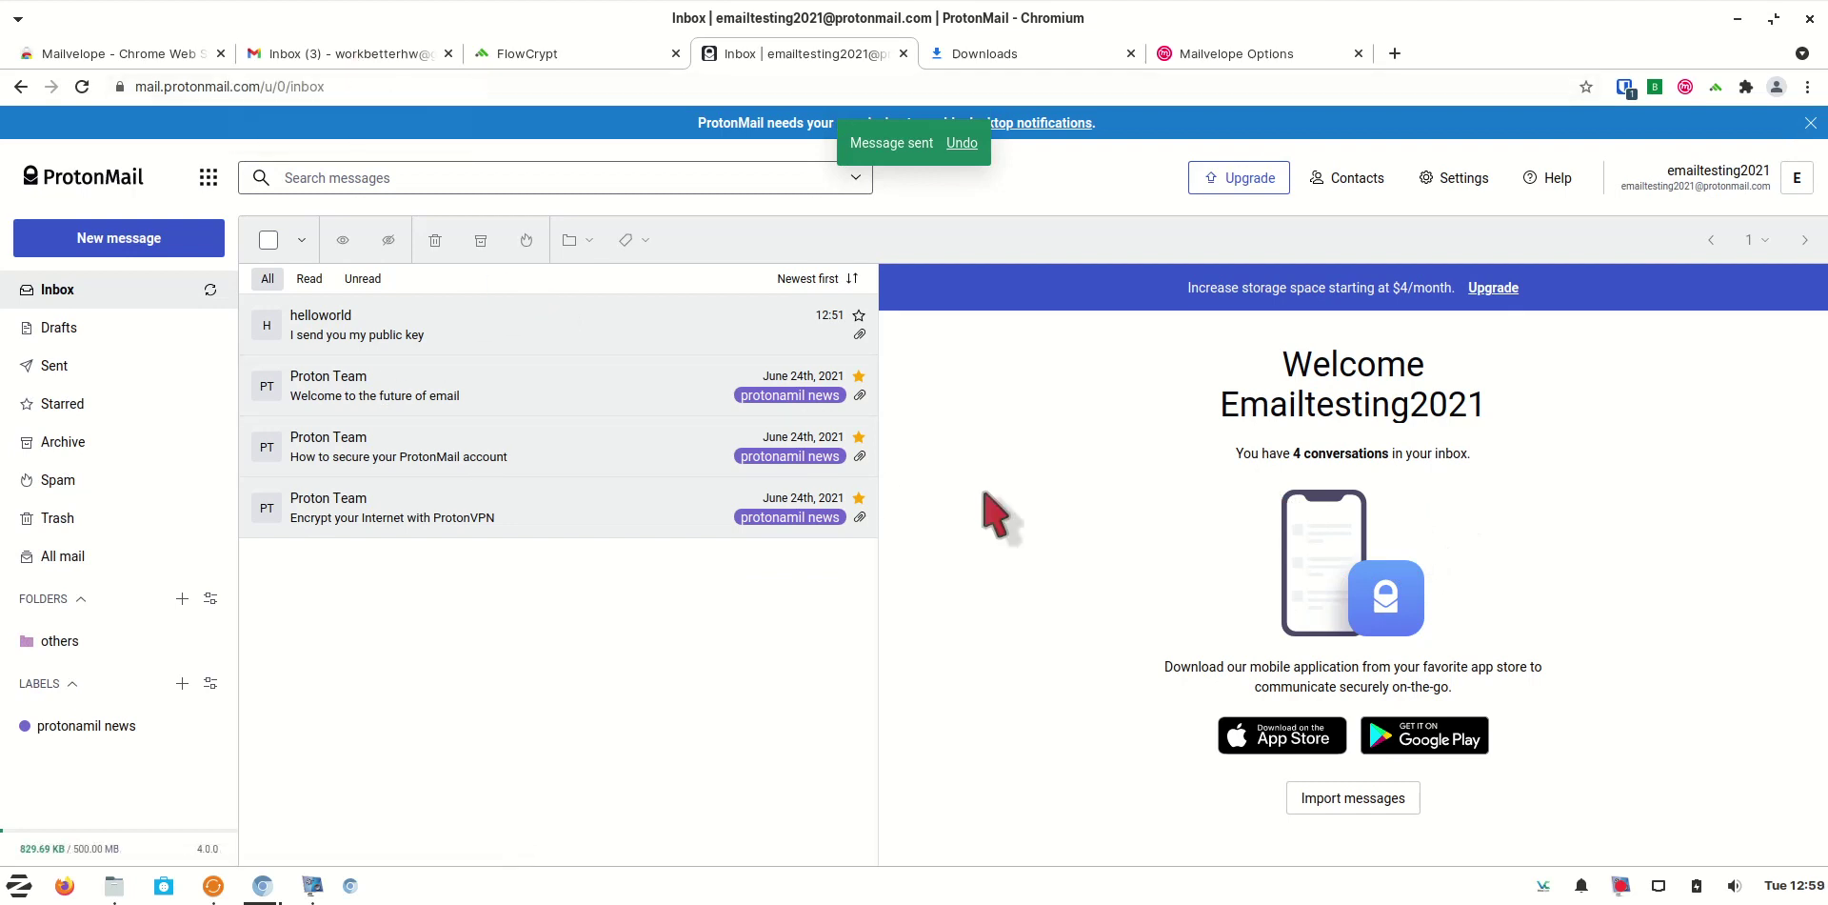
pyautogui.click(386, 57)
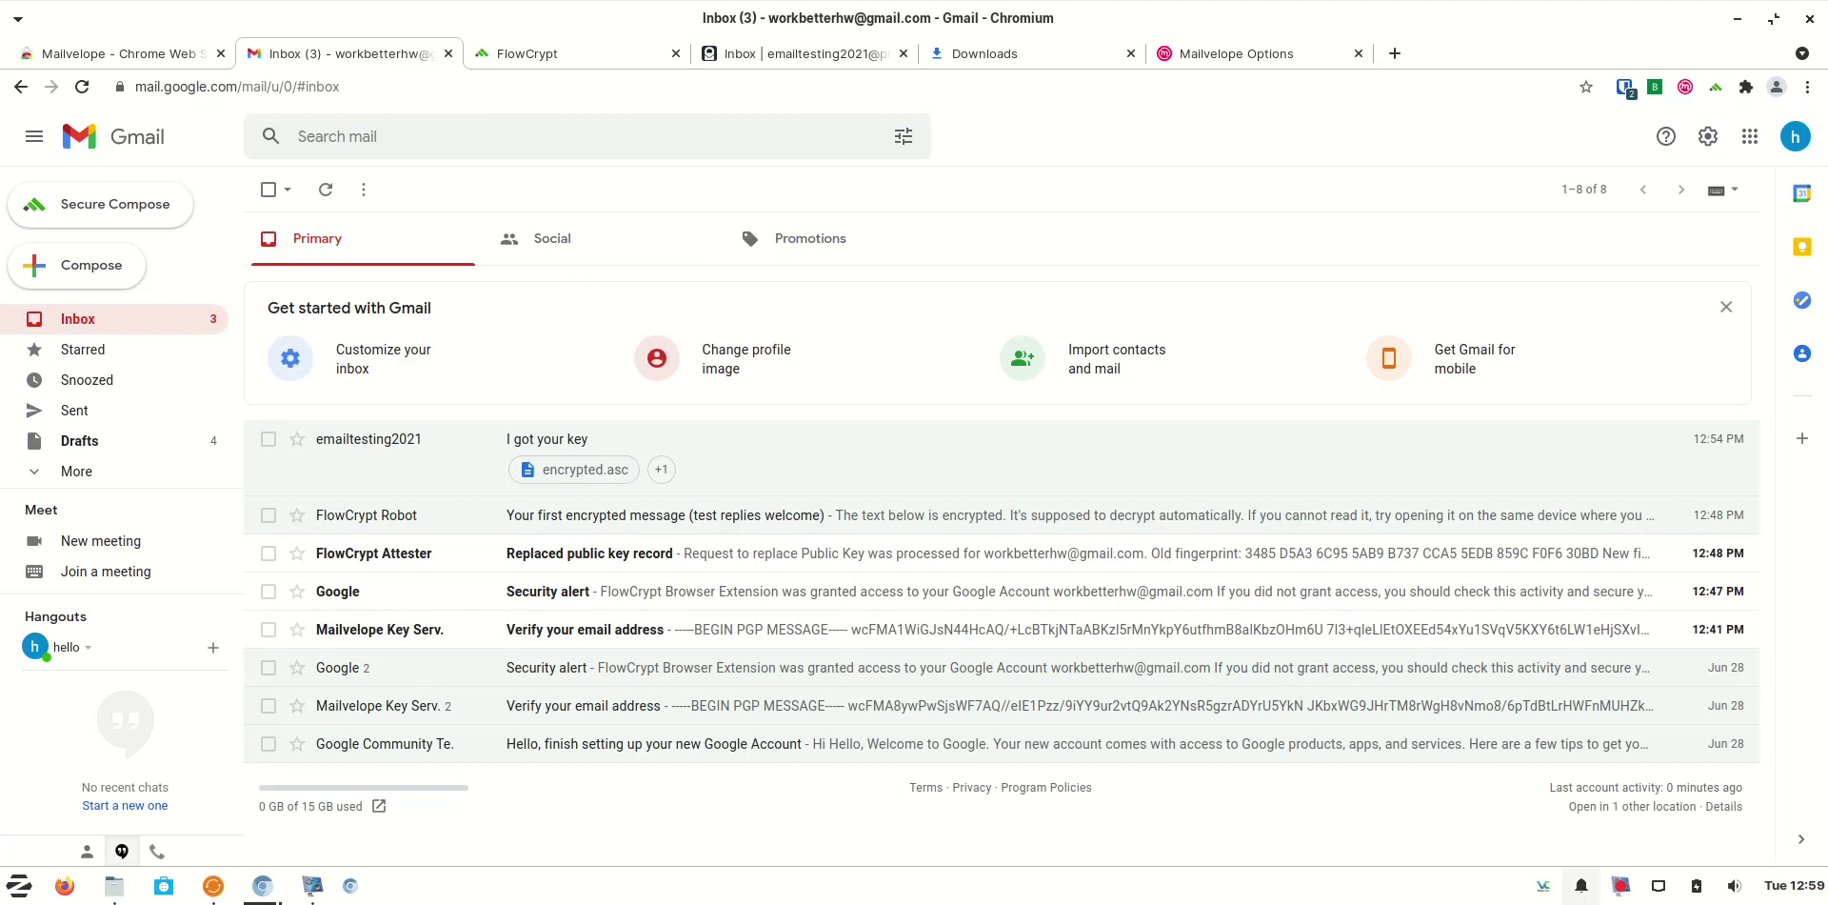
pyautogui.click(1620, 886)
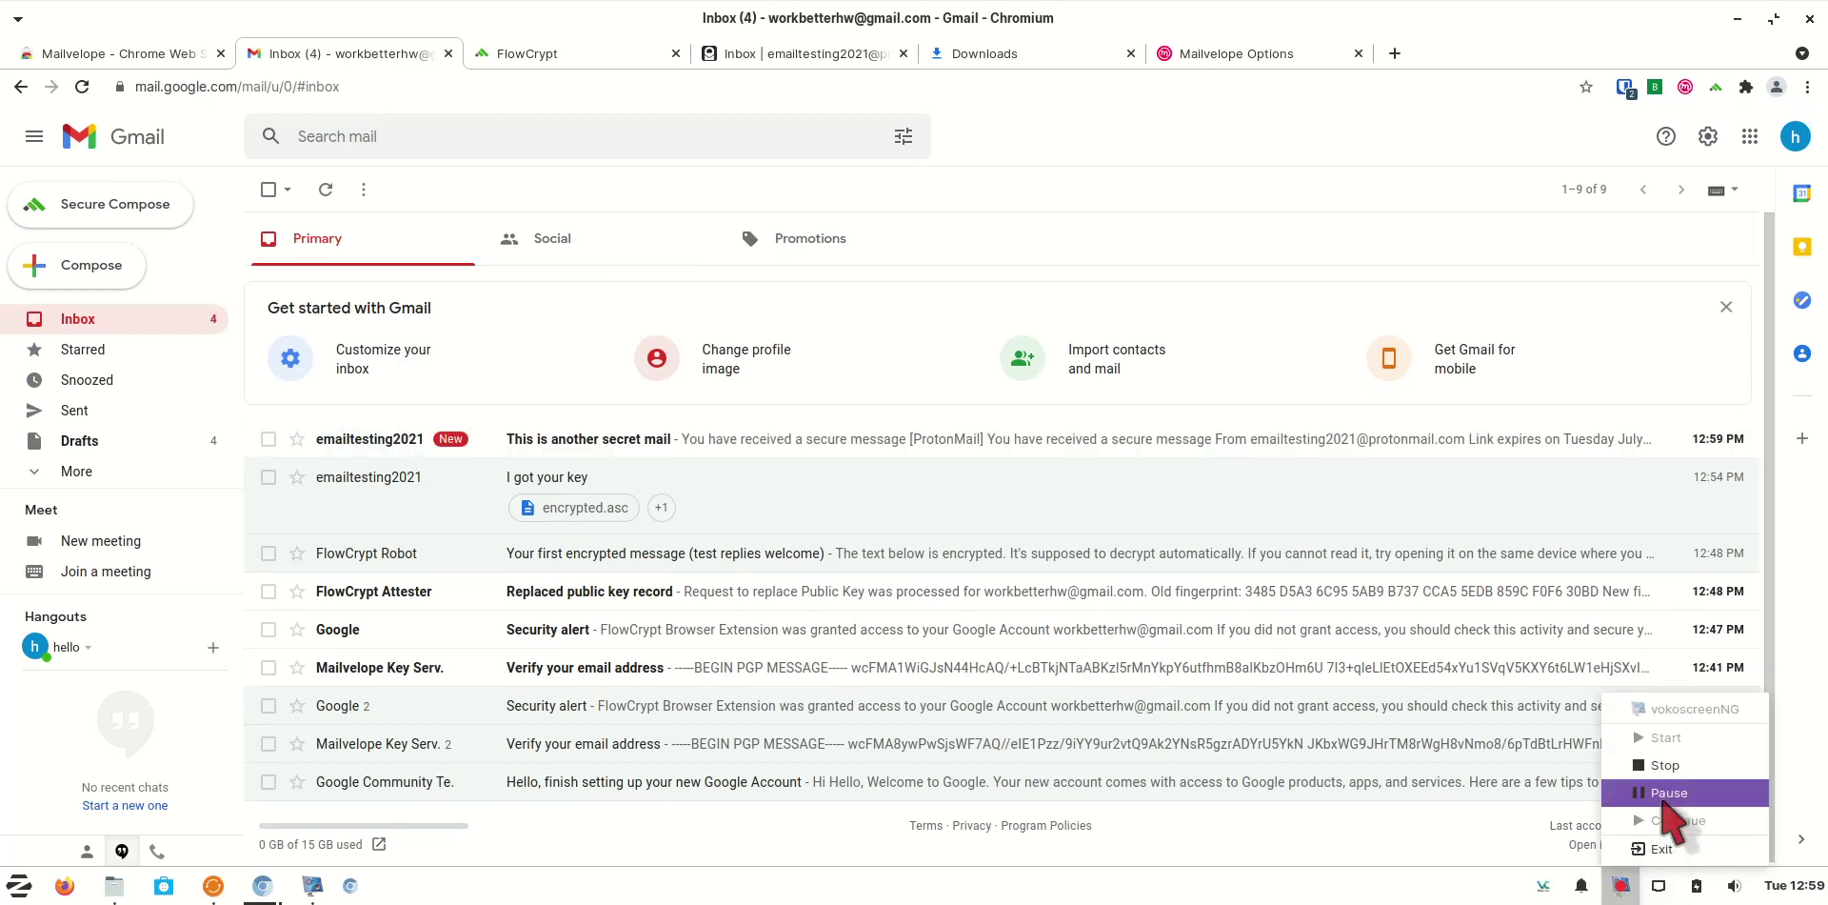
pyautogui.click(1664, 824)
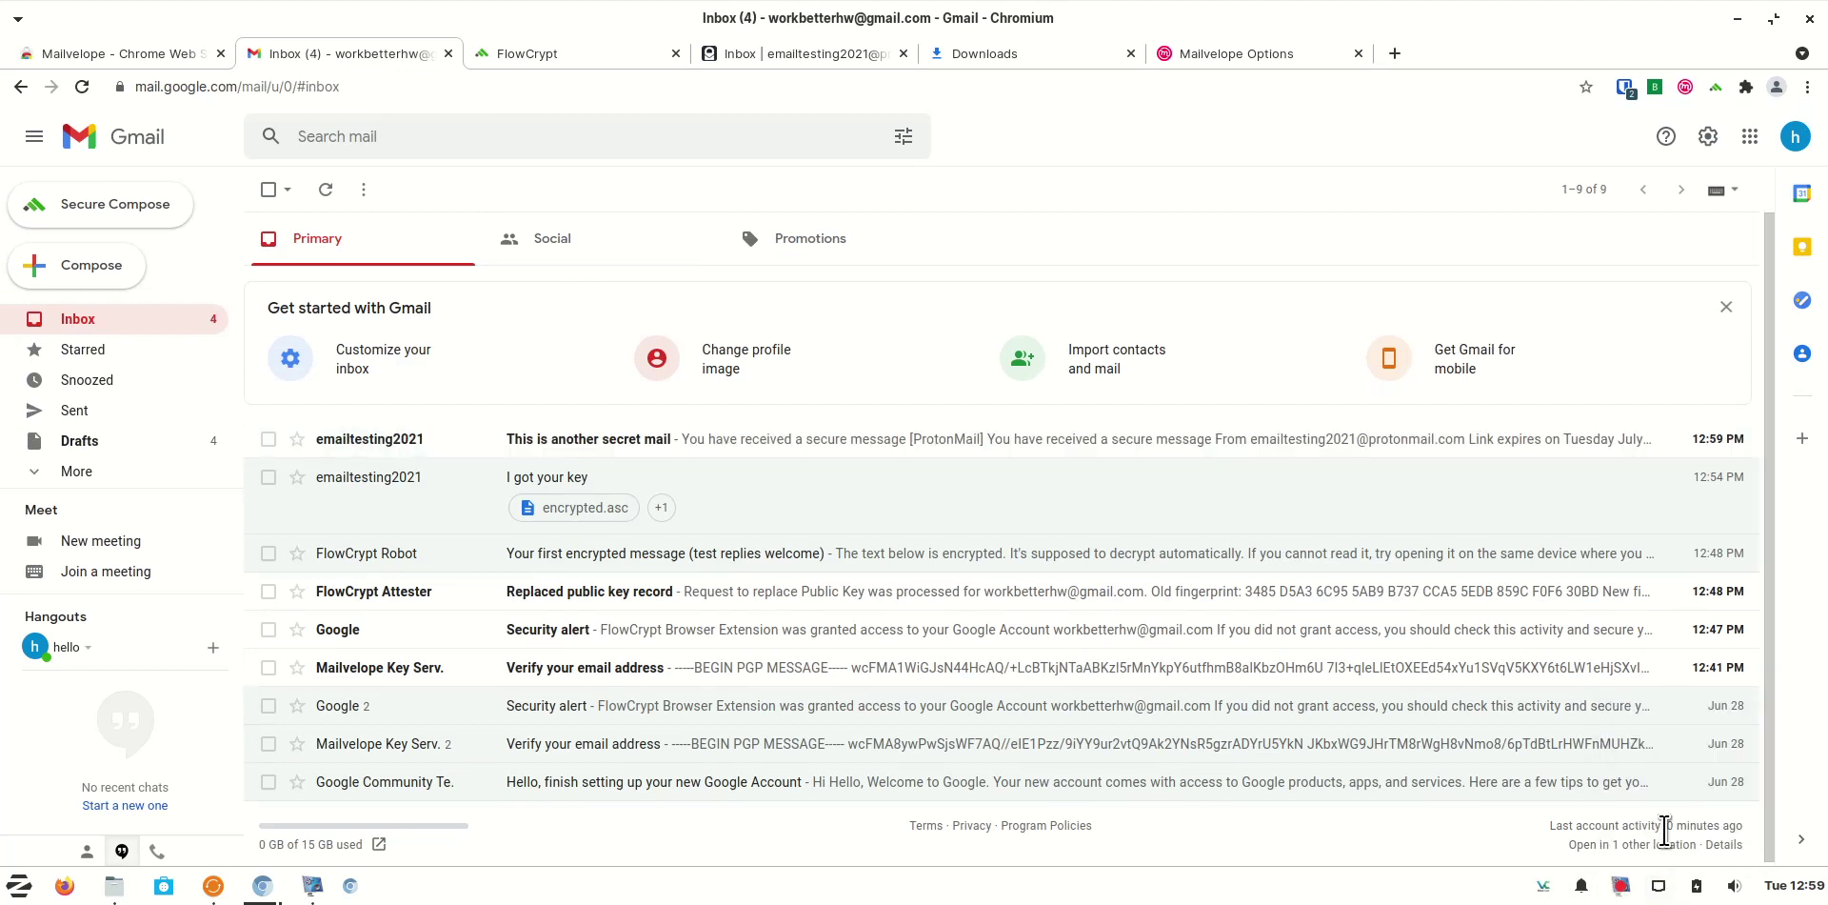
pyautogui.click(905, 440)
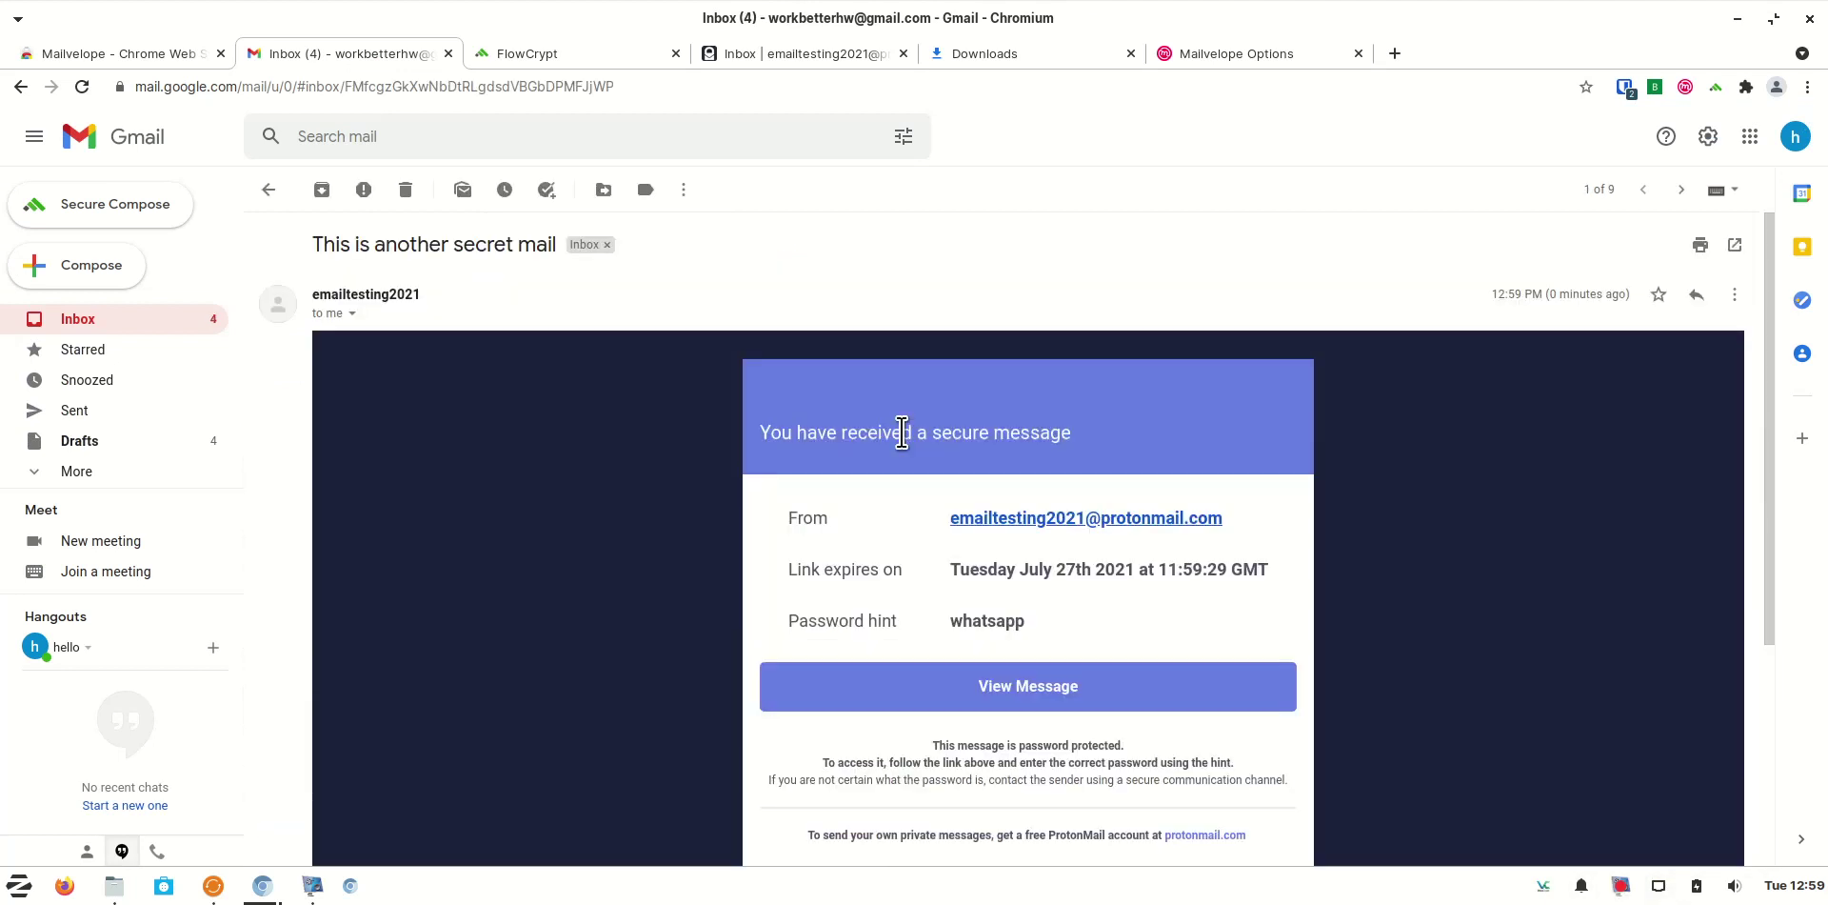
pyautogui.click(1159, 689)
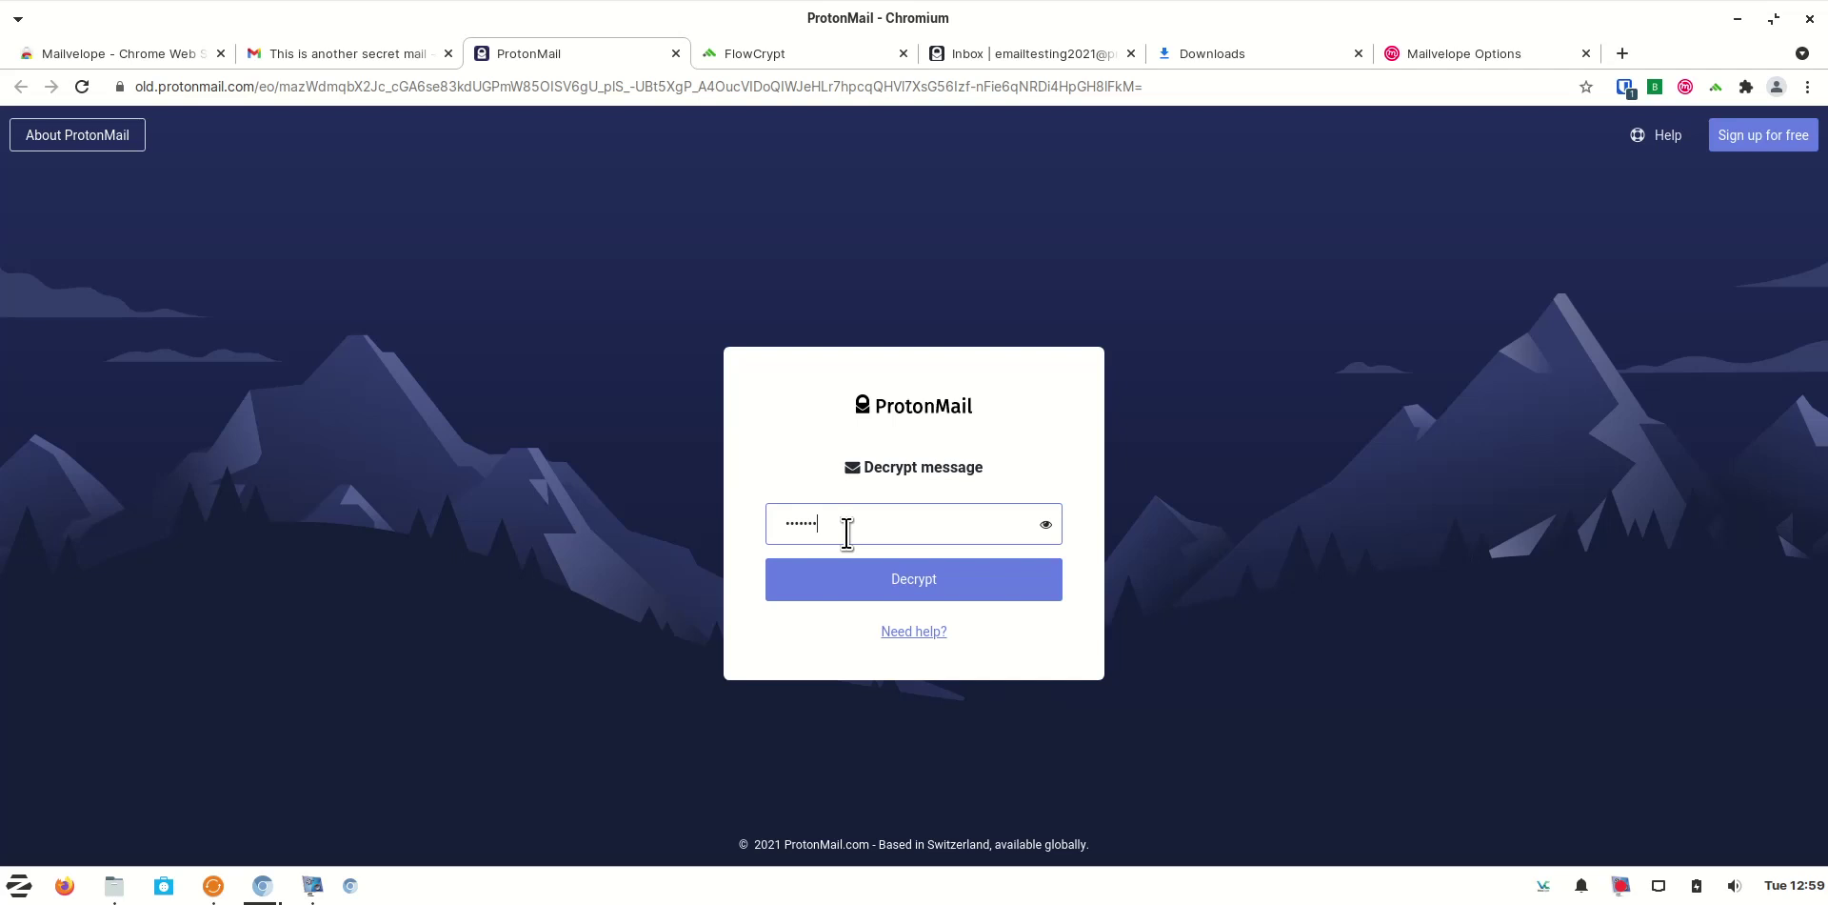
pyautogui.press('Return')
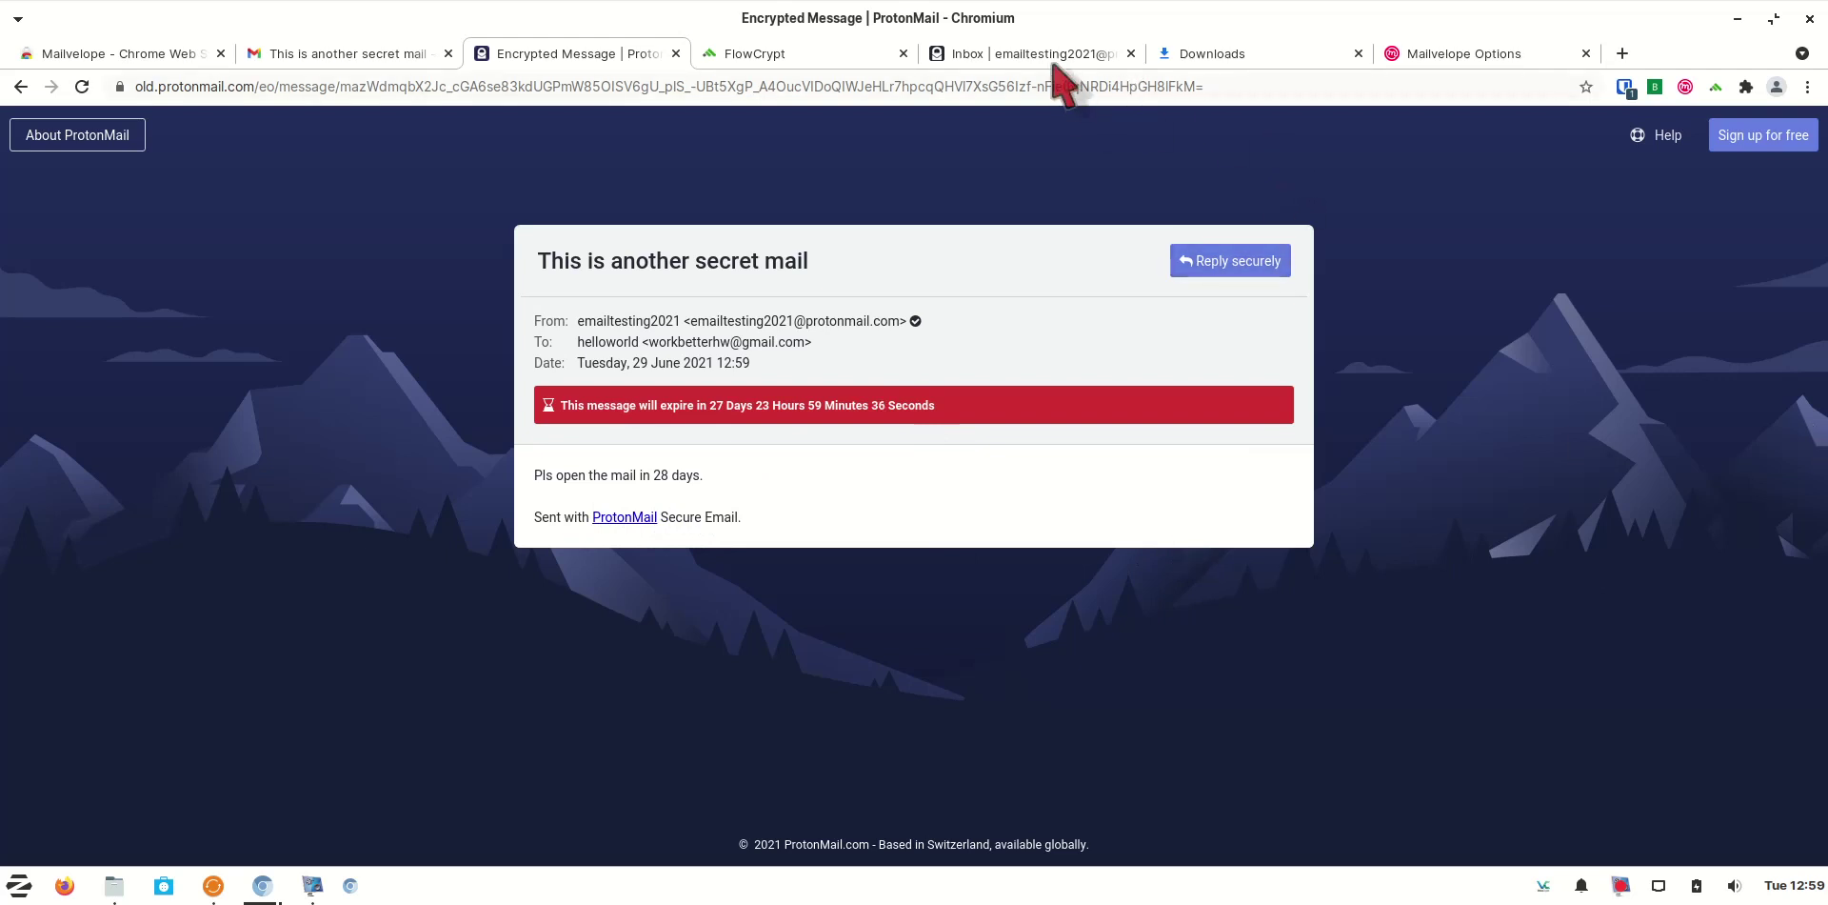
pyautogui.click(1131, 53)
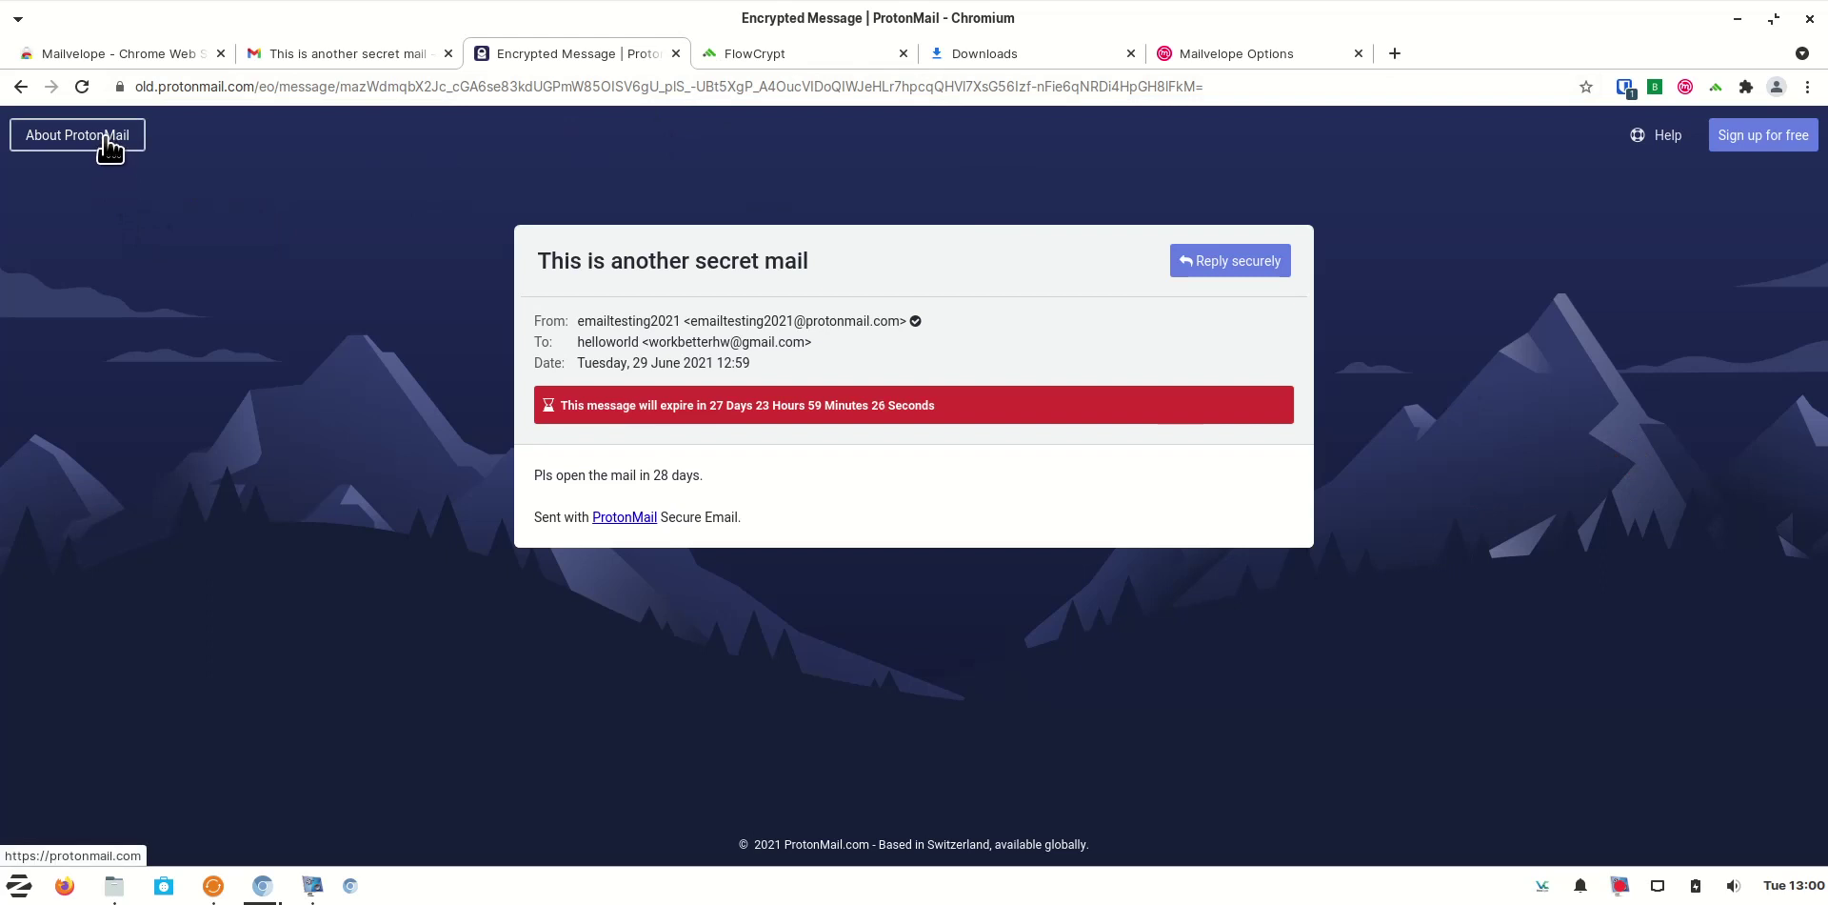
pyautogui.click(1624, 88)
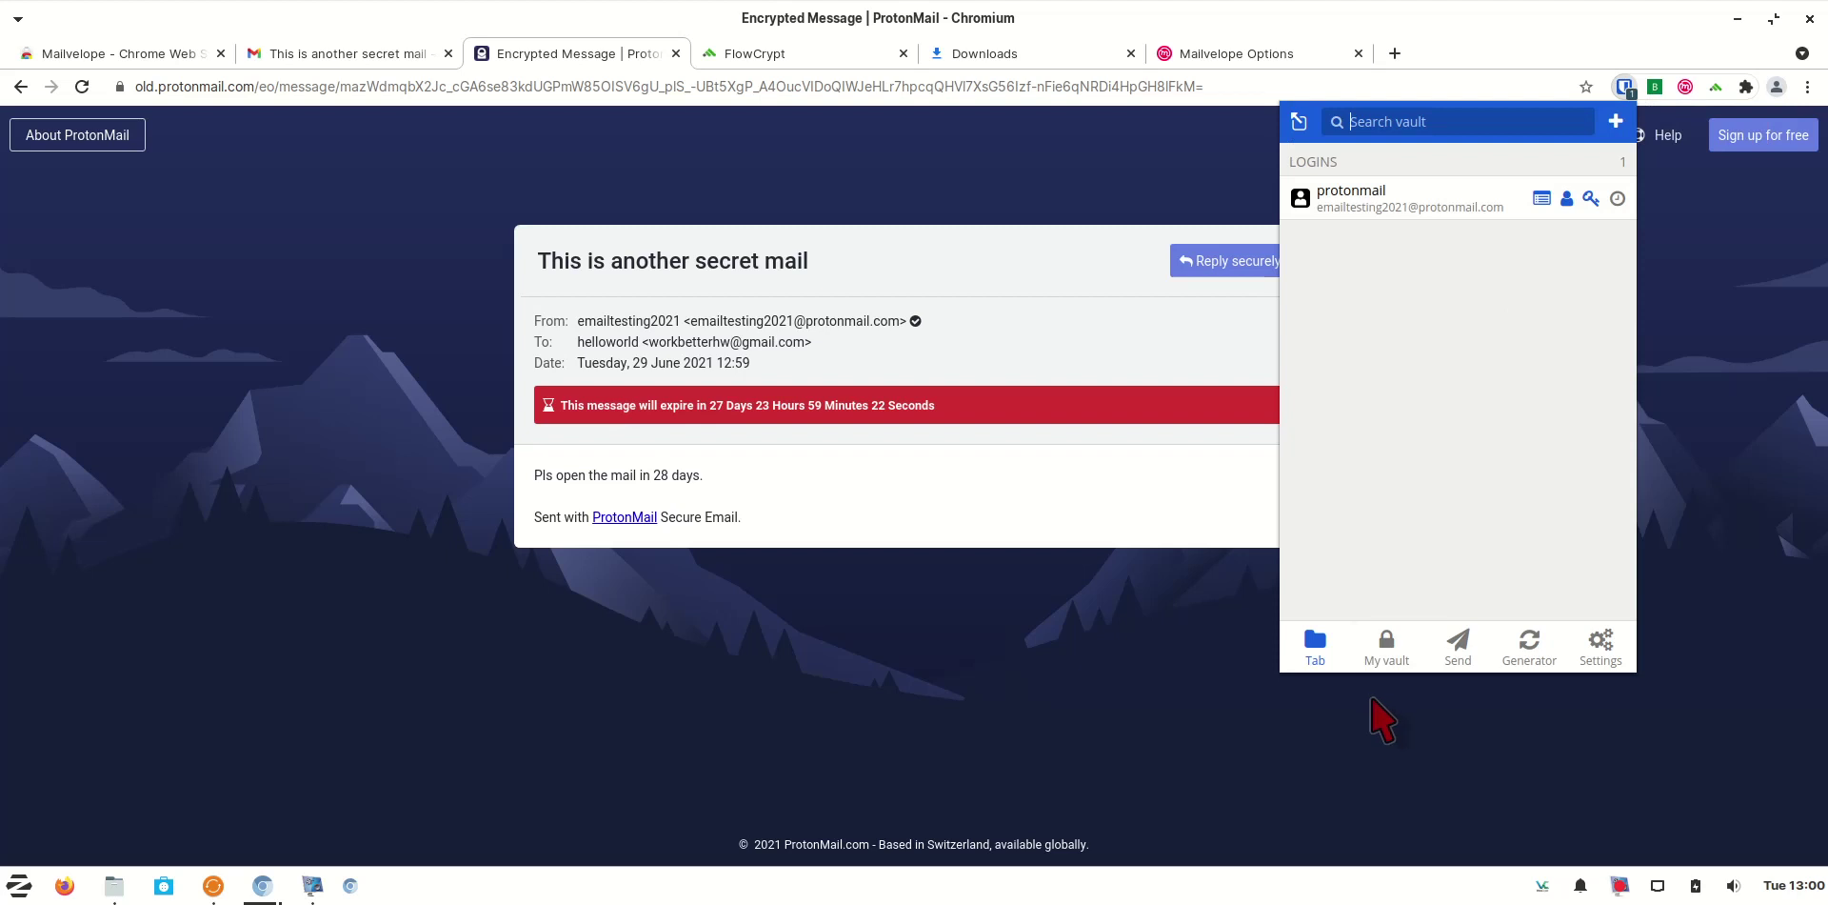
pyautogui.click(1458, 205)
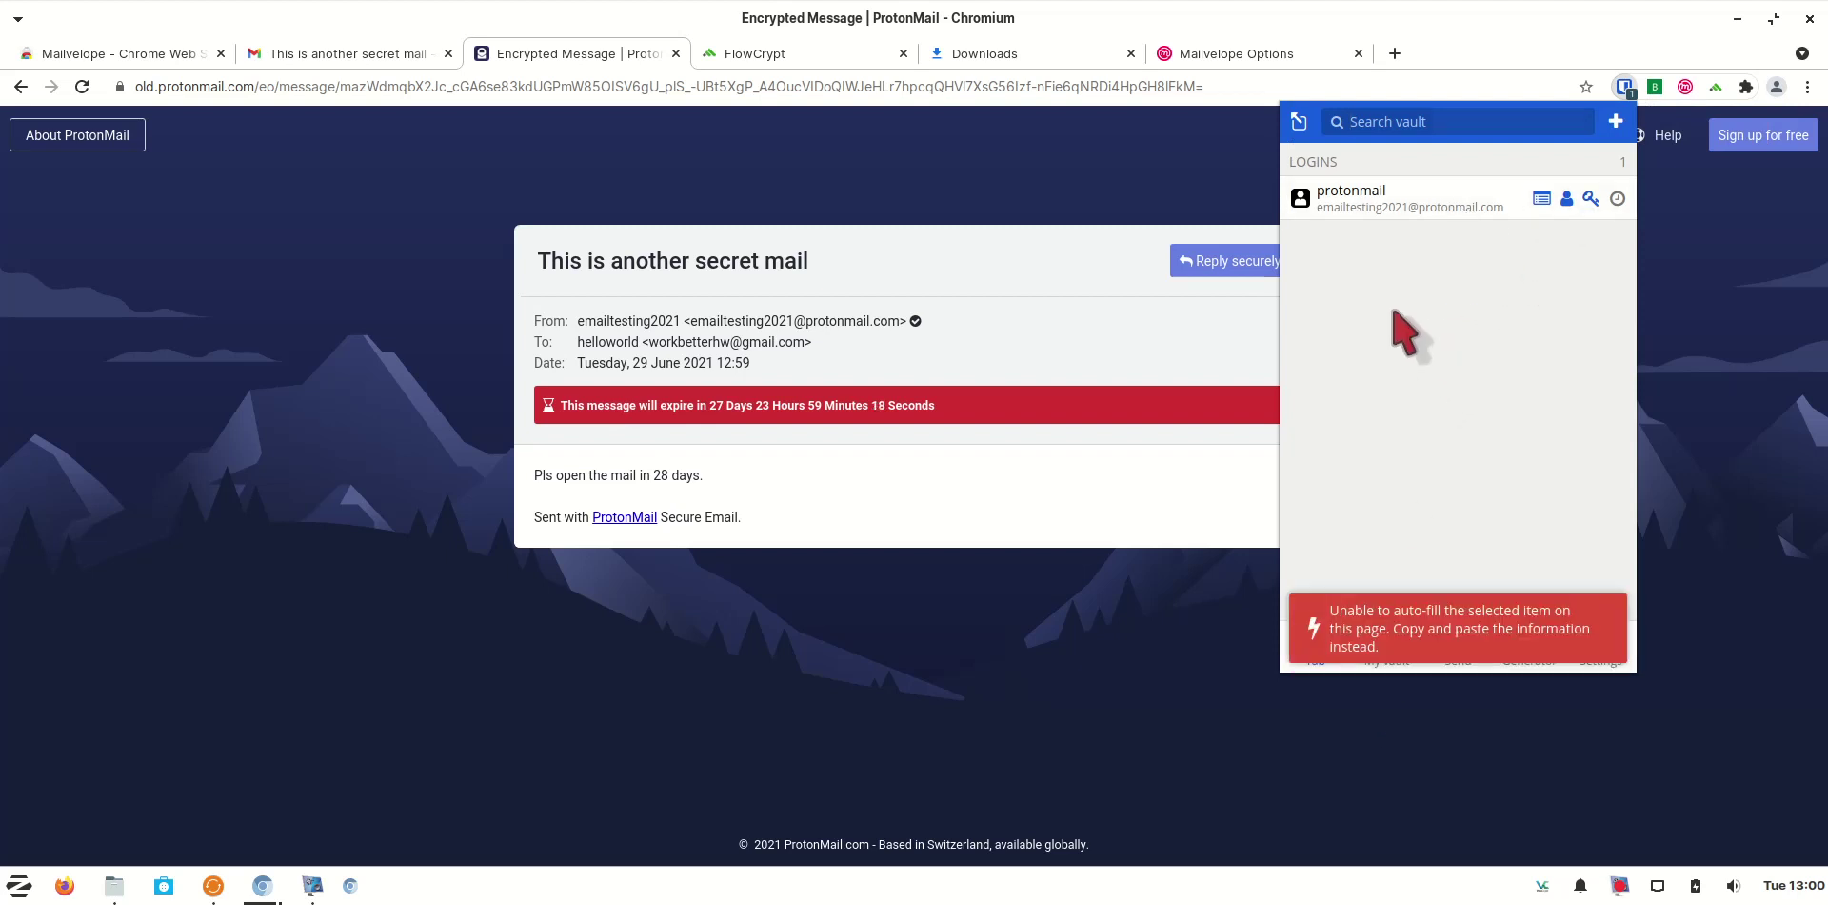
pyautogui.click(1390, 644)
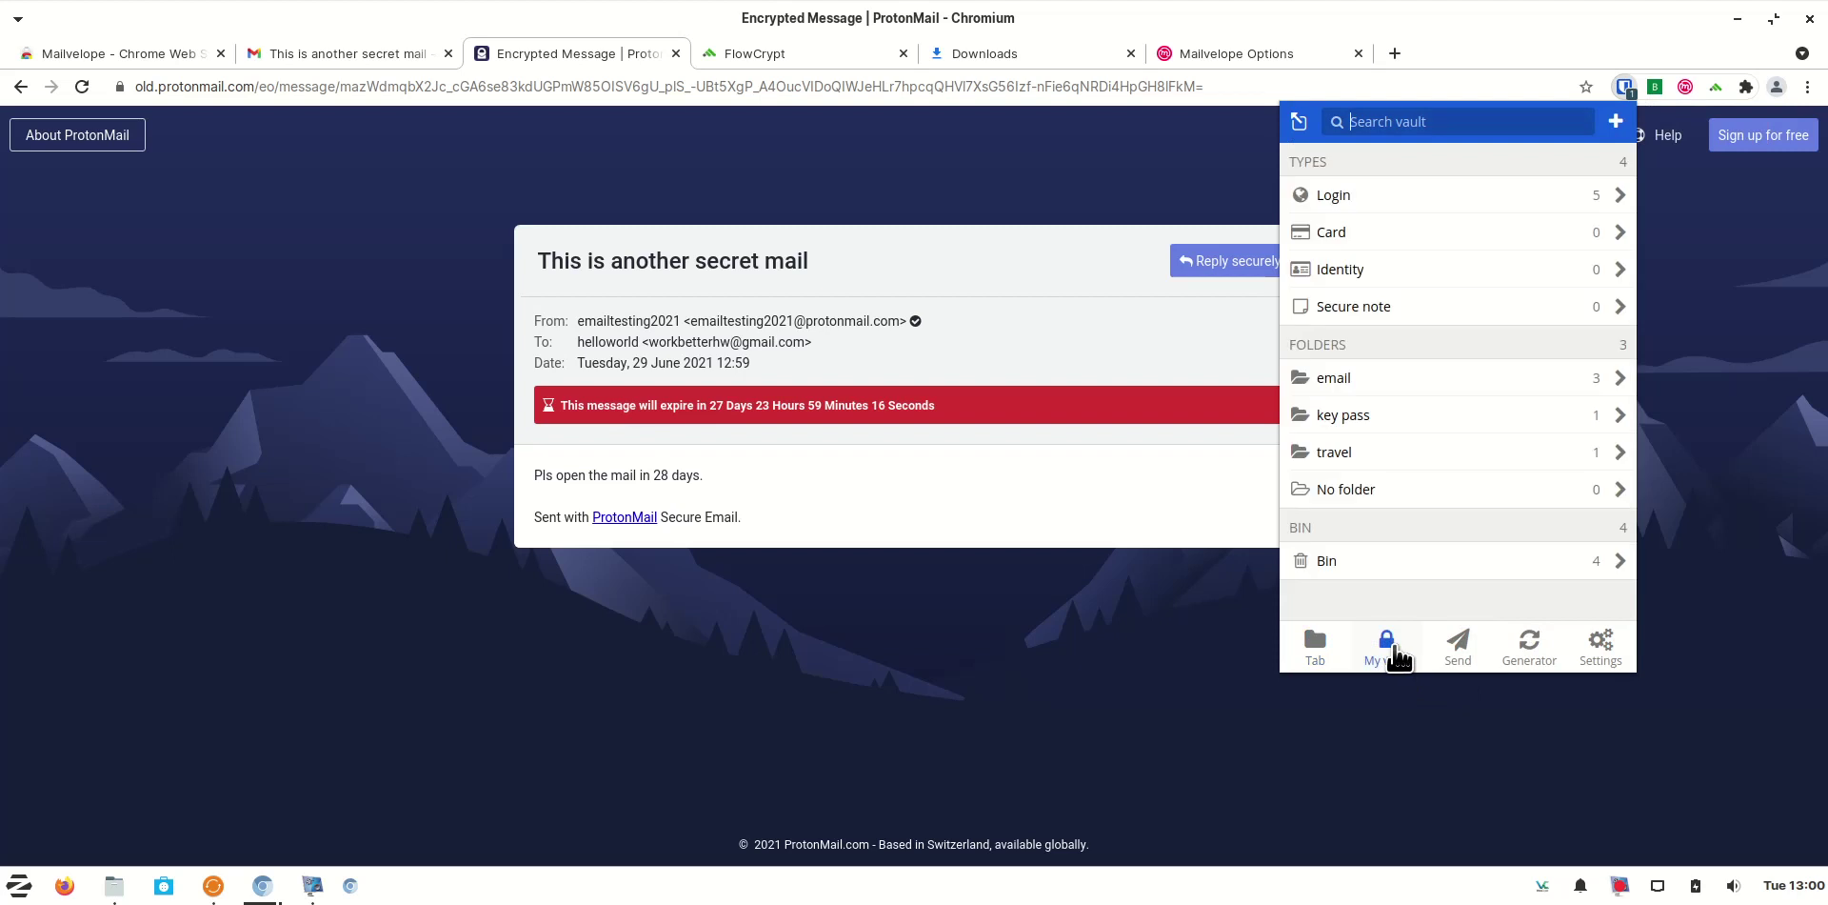
pyautogui.click(1473, 379)
pyautogui.click(1547, 283)
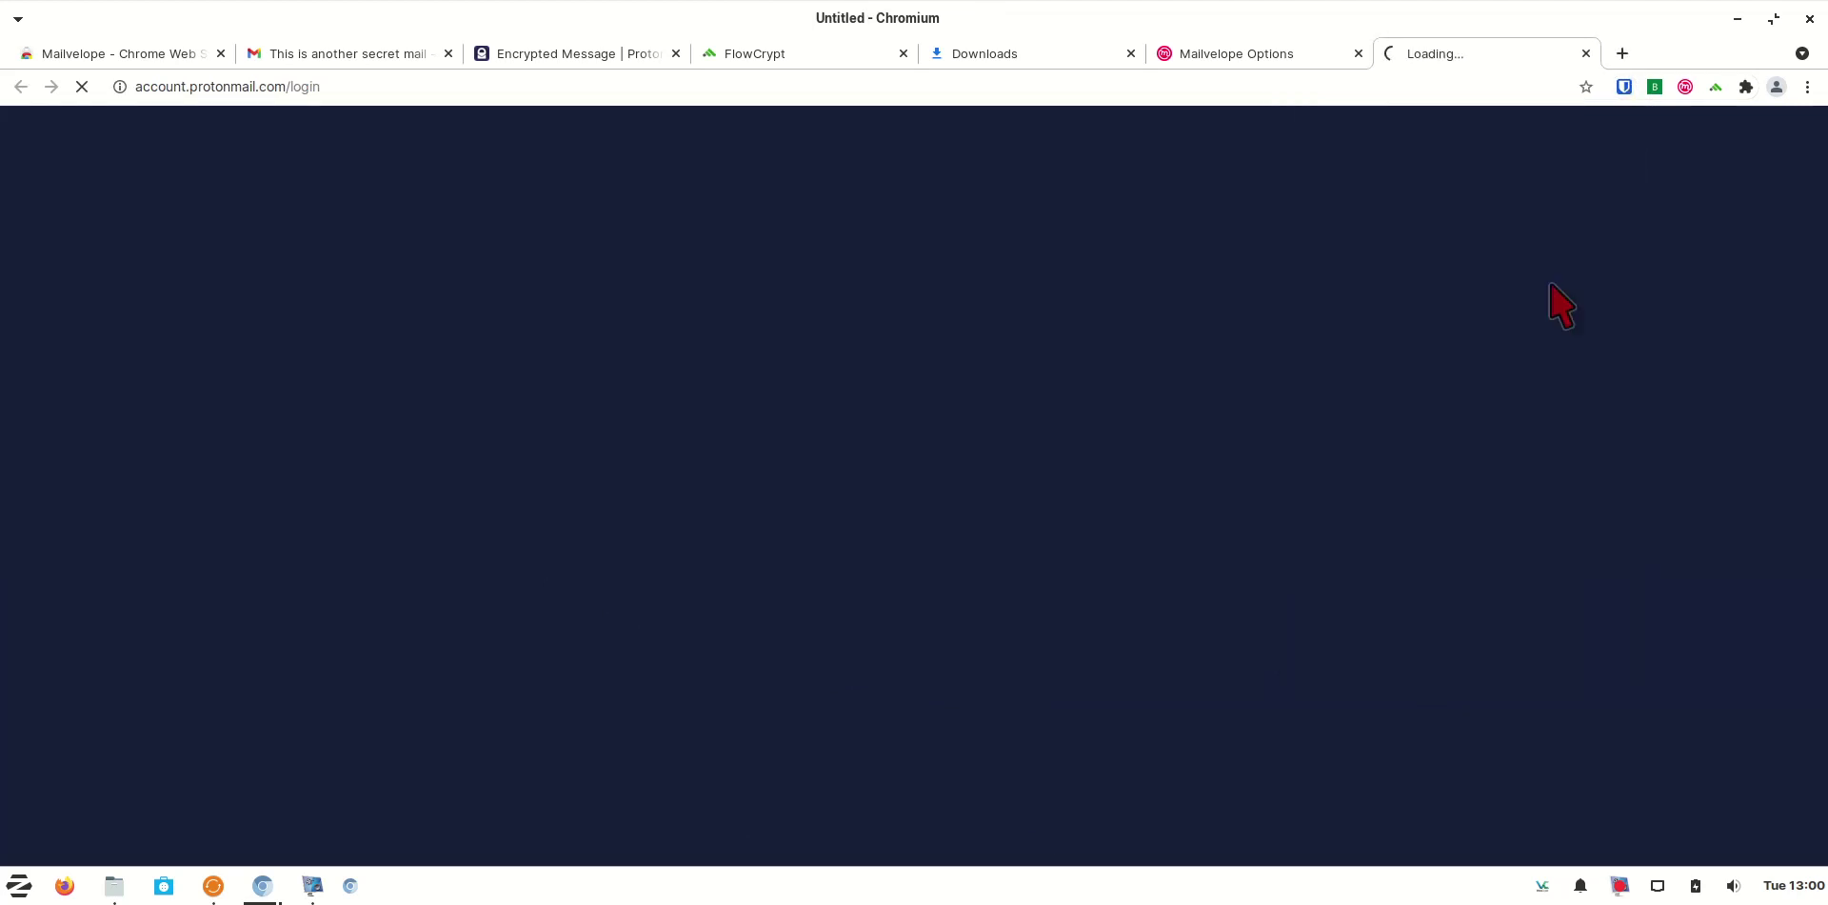
# Close the Mailvelope Options and Downloads tabs, then open Proton VPN's apps page in a new tab
pyautogui.click(1359, 53)
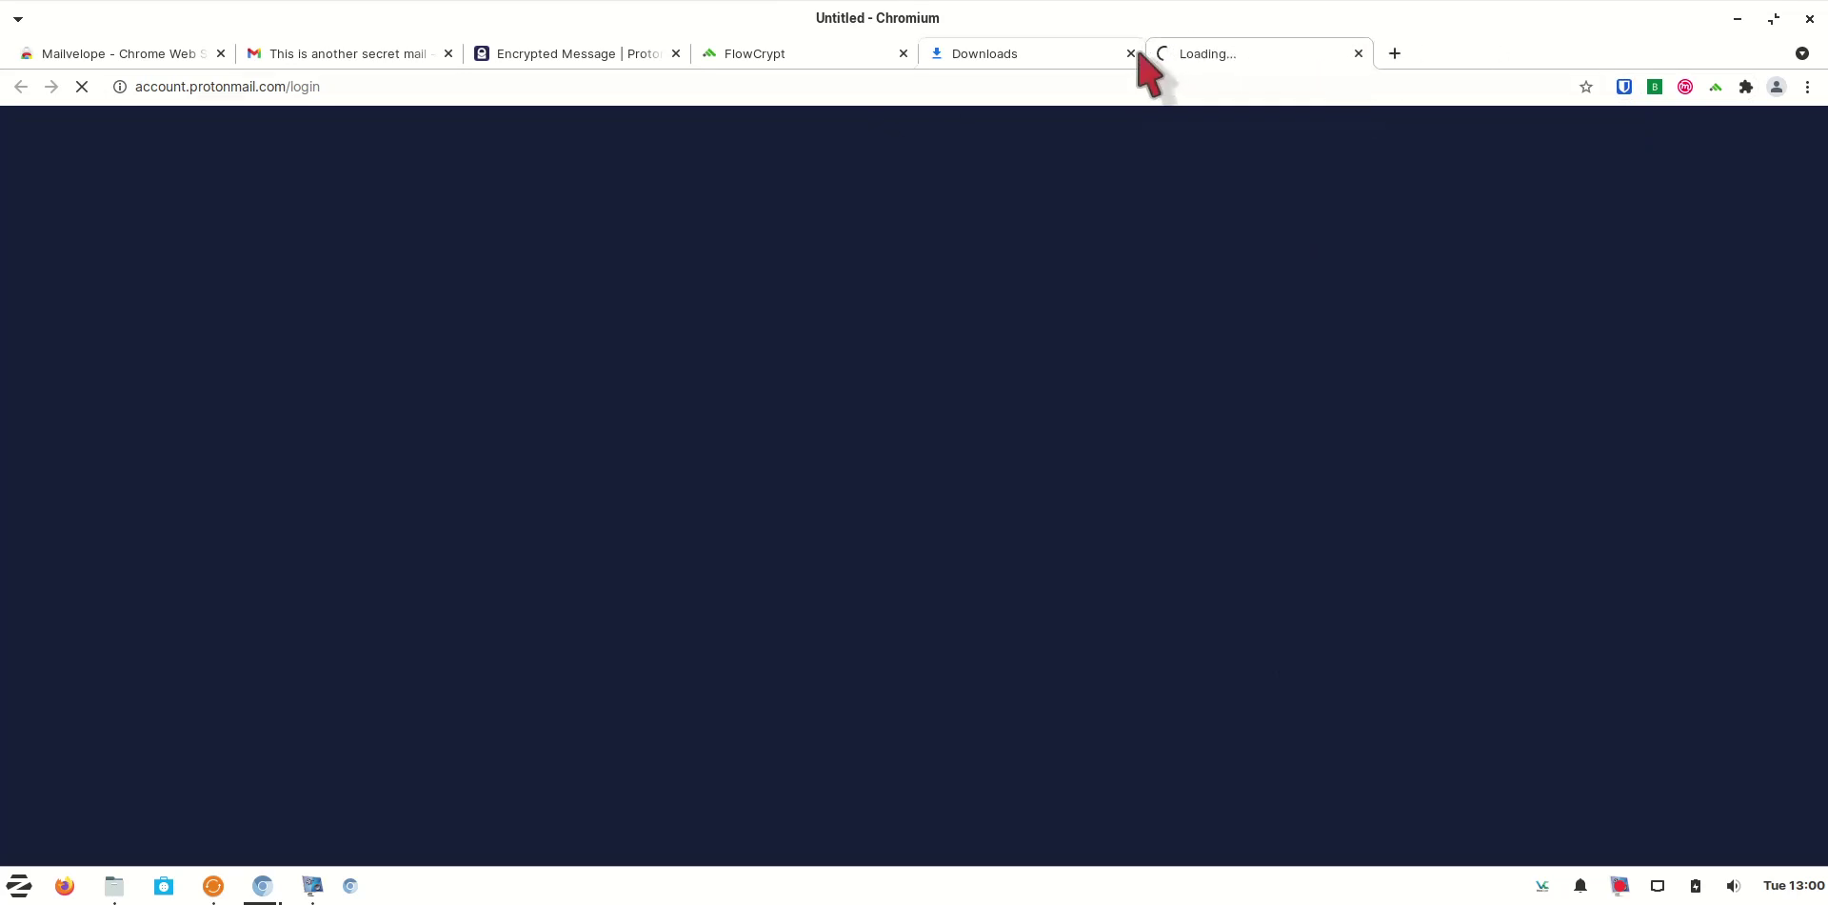
pyautogui.click(1083, 53)
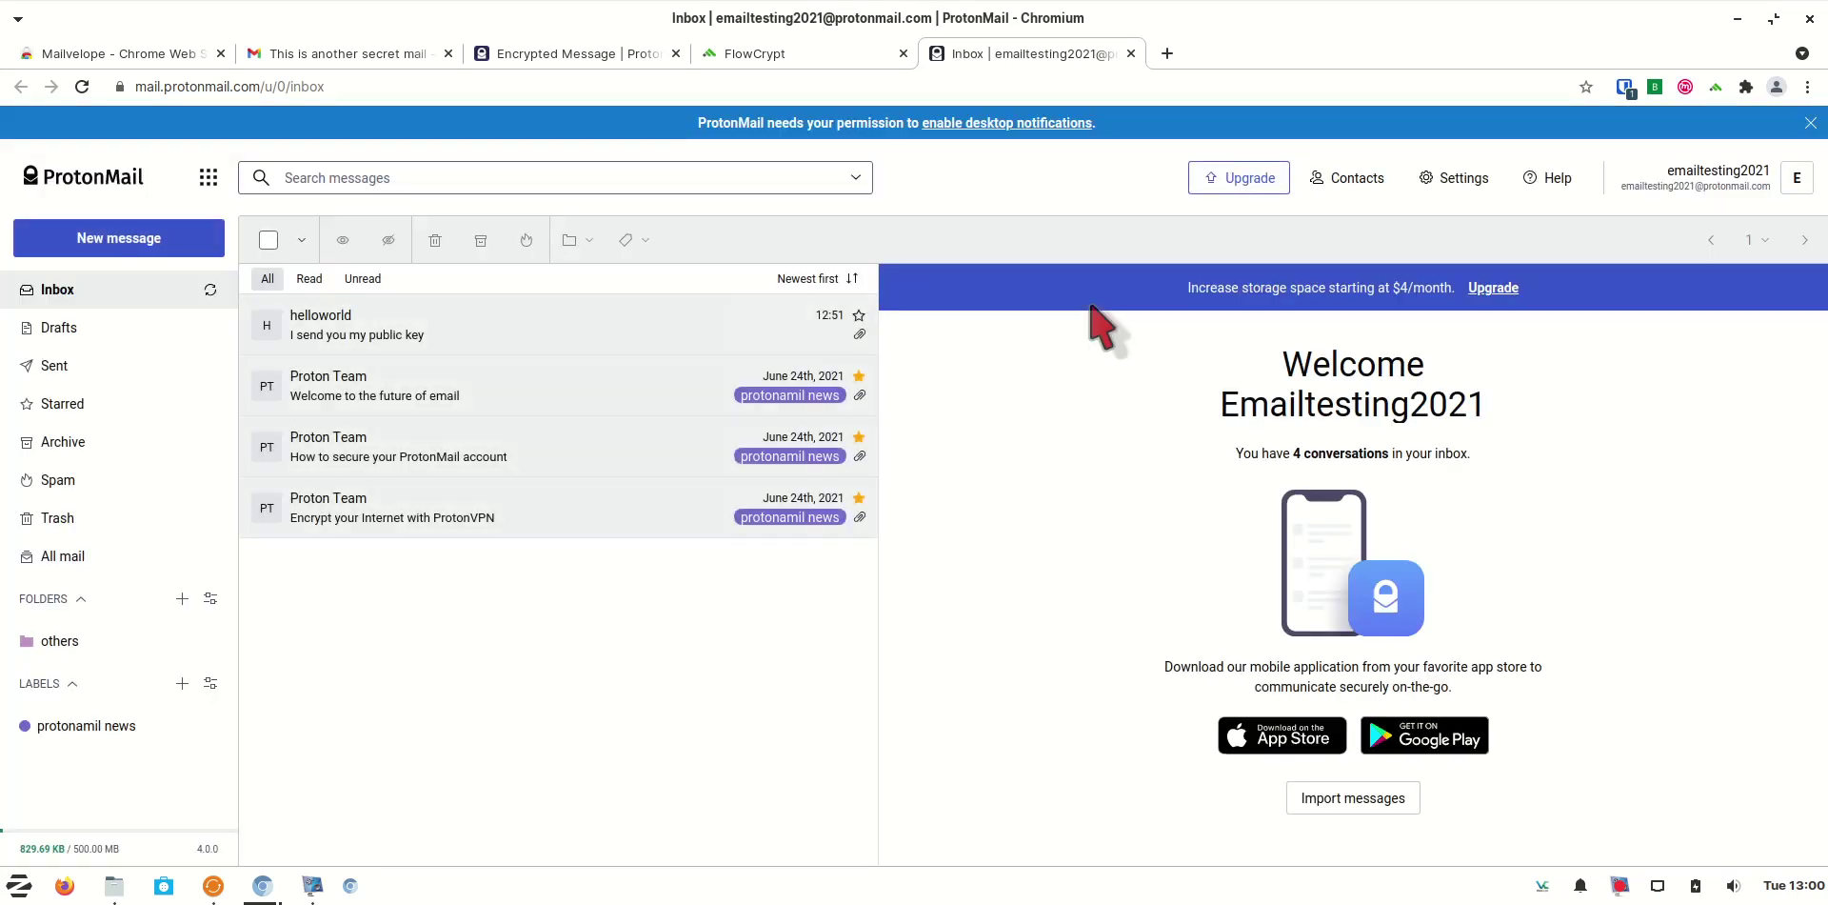
pyautogui.click(209, 177)
pyautogui.rightClick(339, 358)
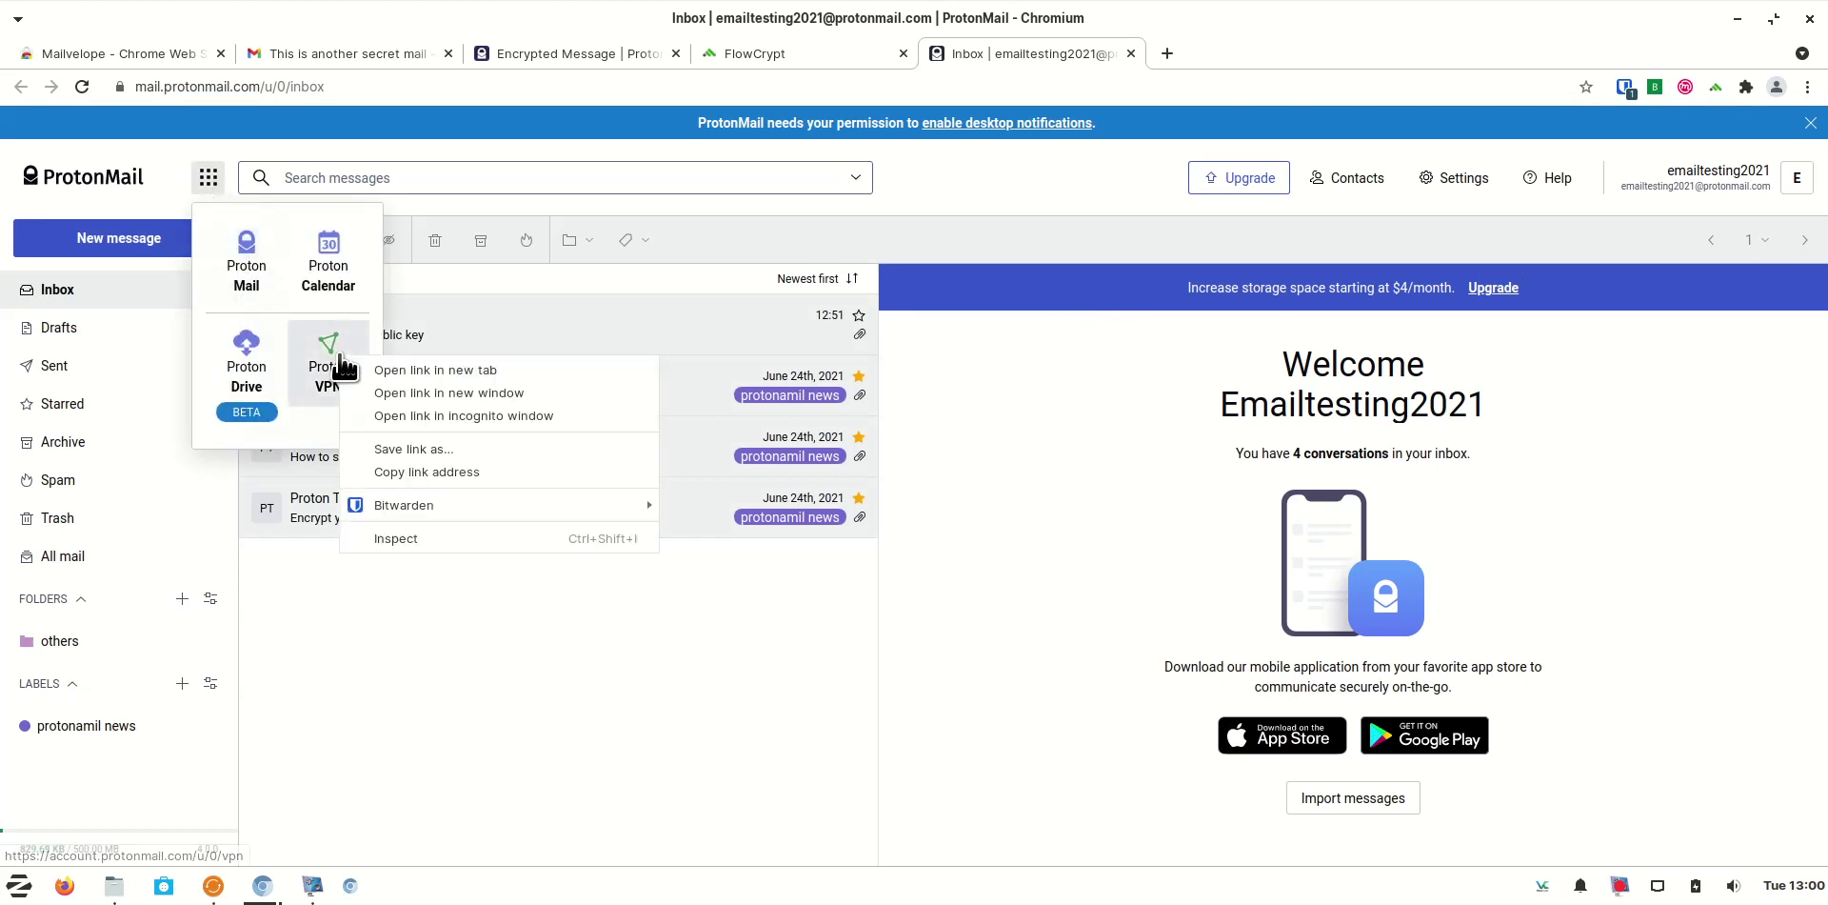
pyautogui.click(373, 370)
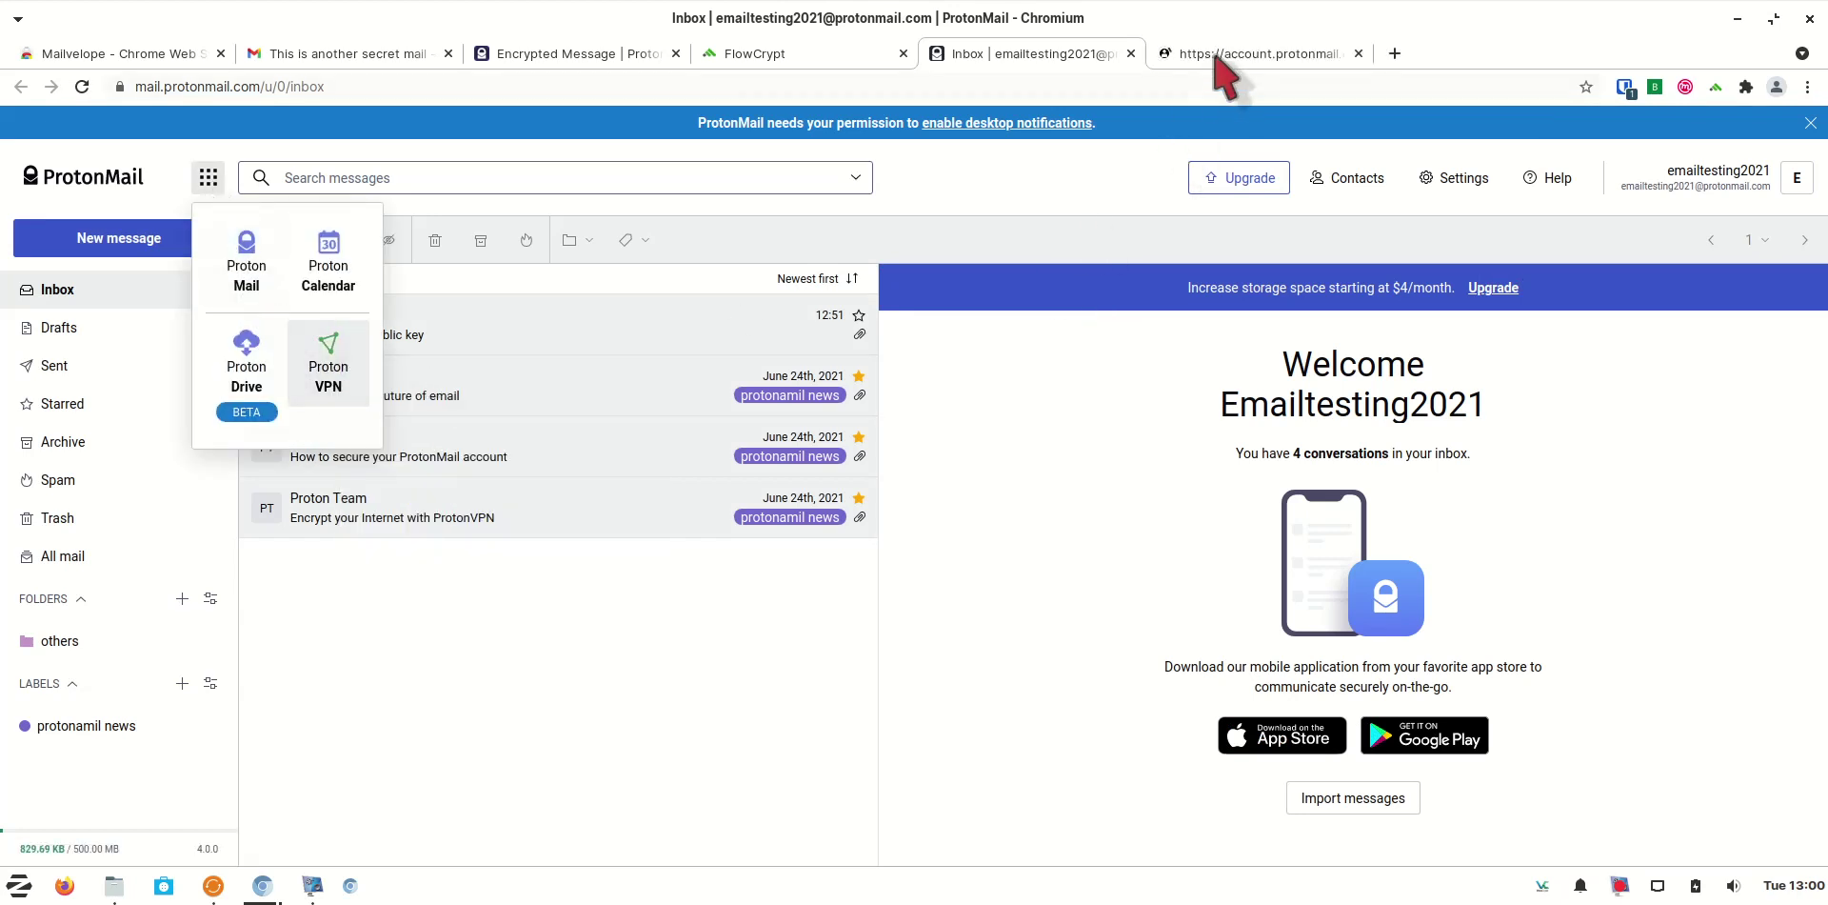
pyautogui.click(1221, 55)
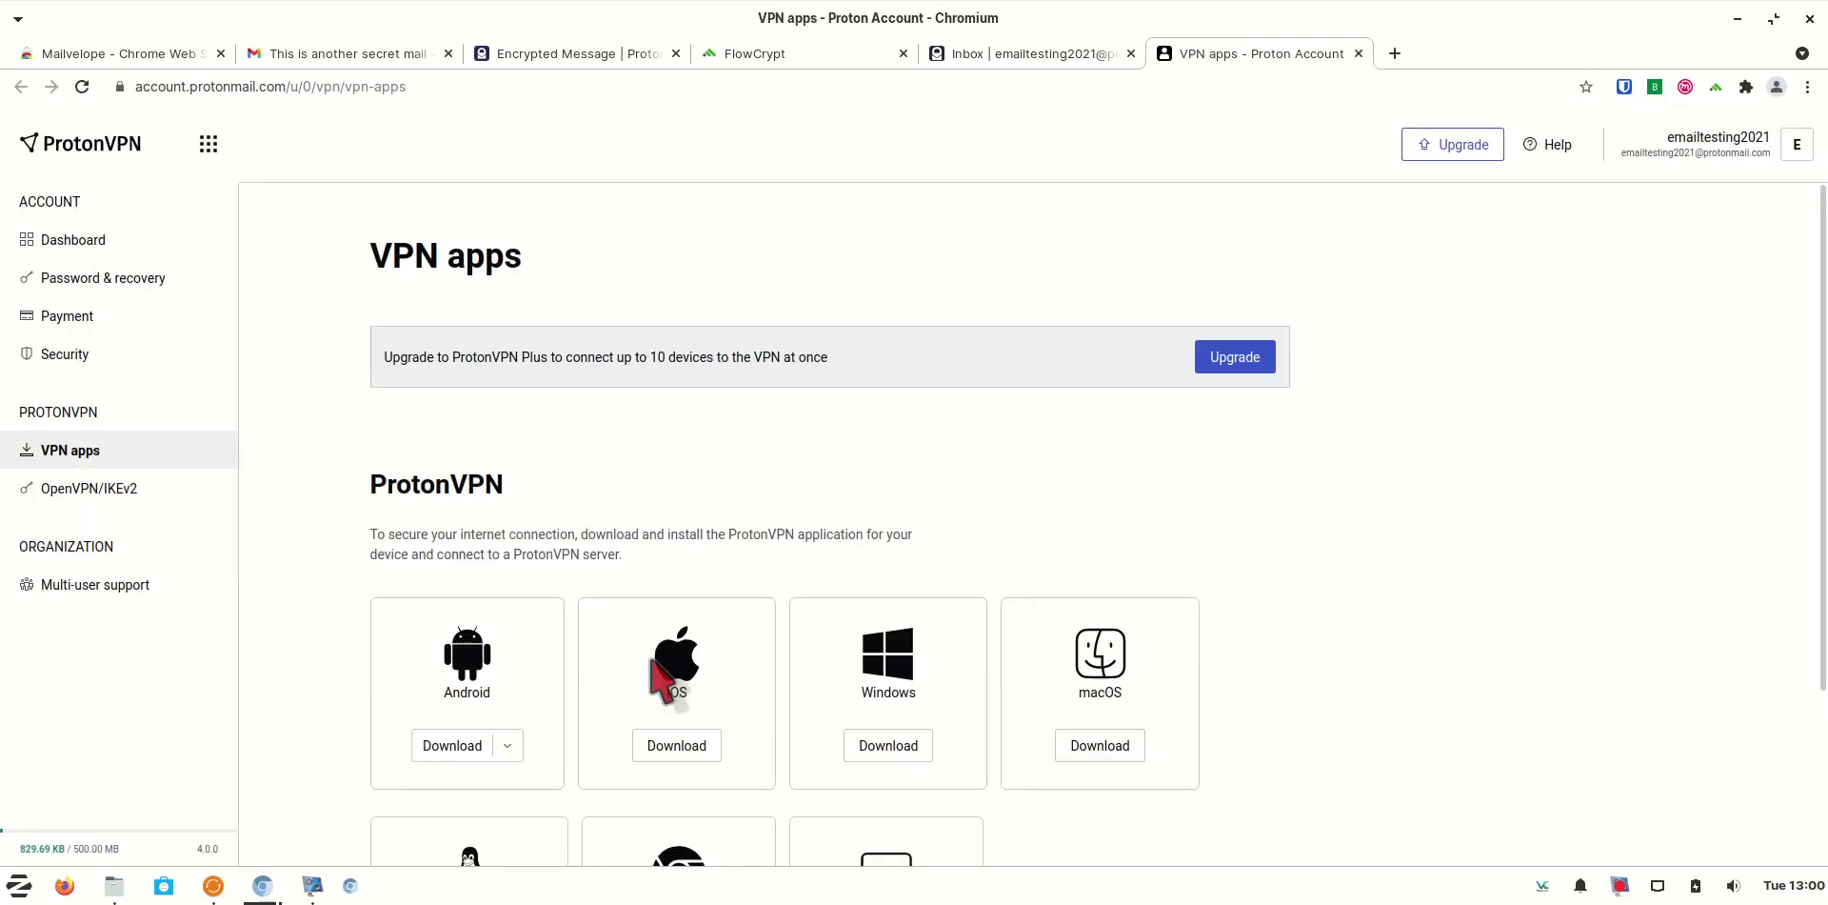
# On the OpenVPN / IKEv2 page, open the Router setup guide in a new tab
pyautogui.click(150, 490)
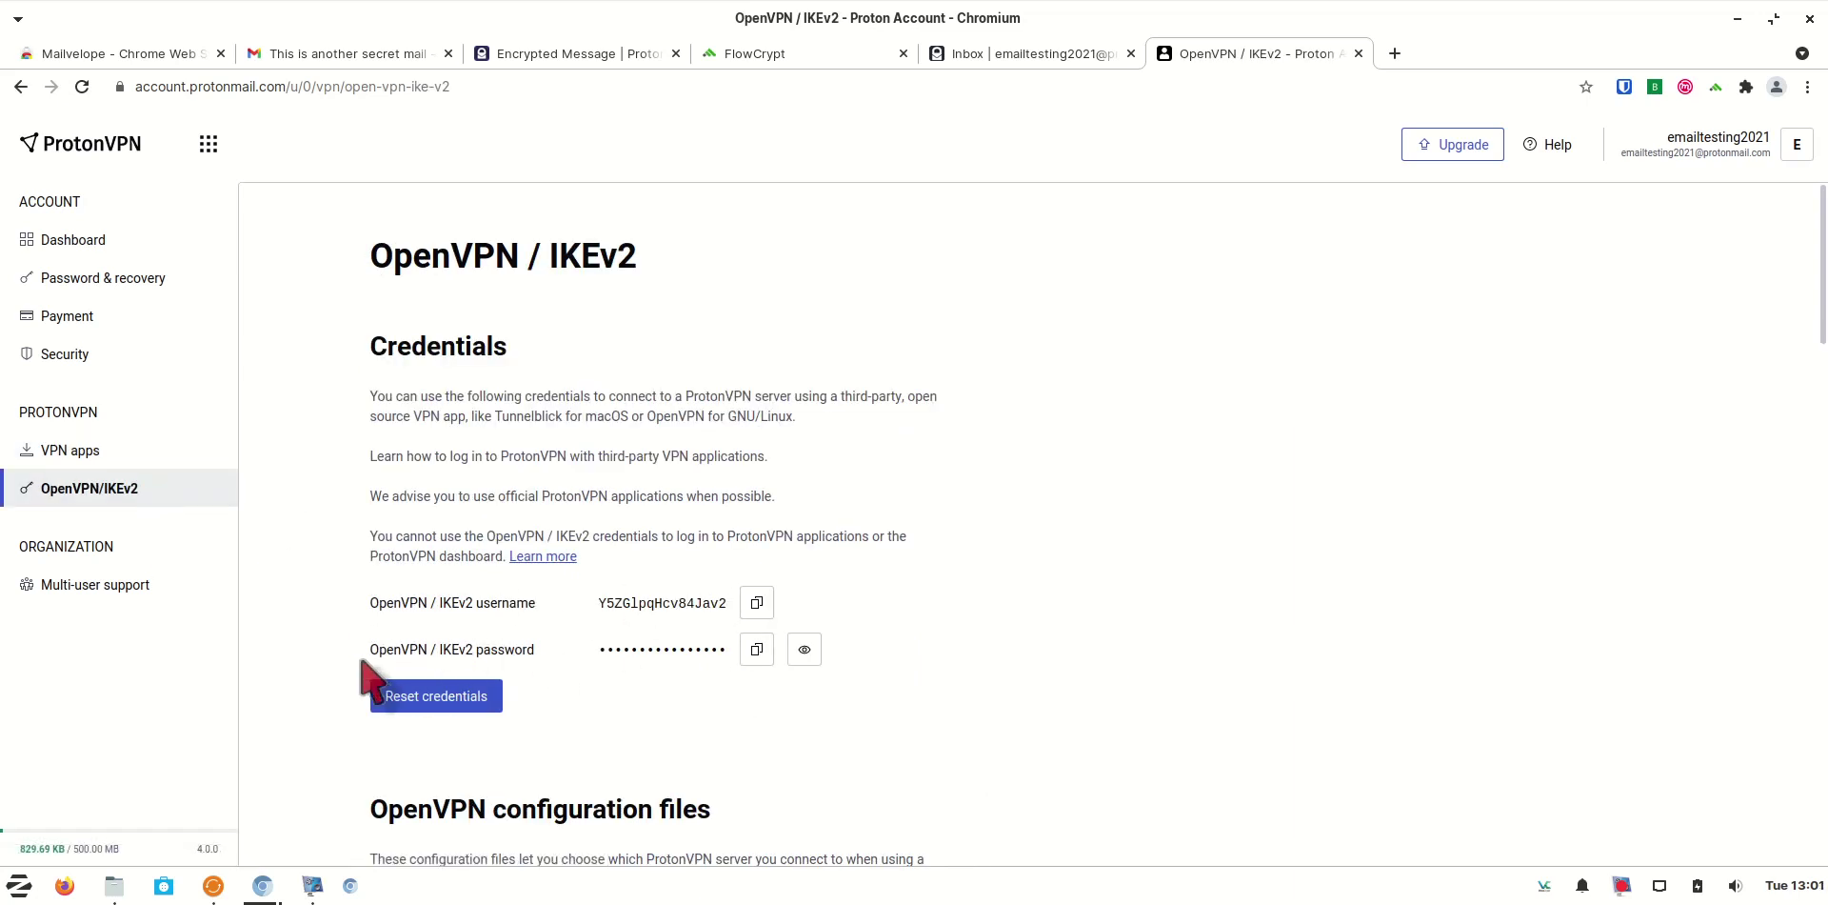
pyautogui.scroll(-6, 1334, 666)
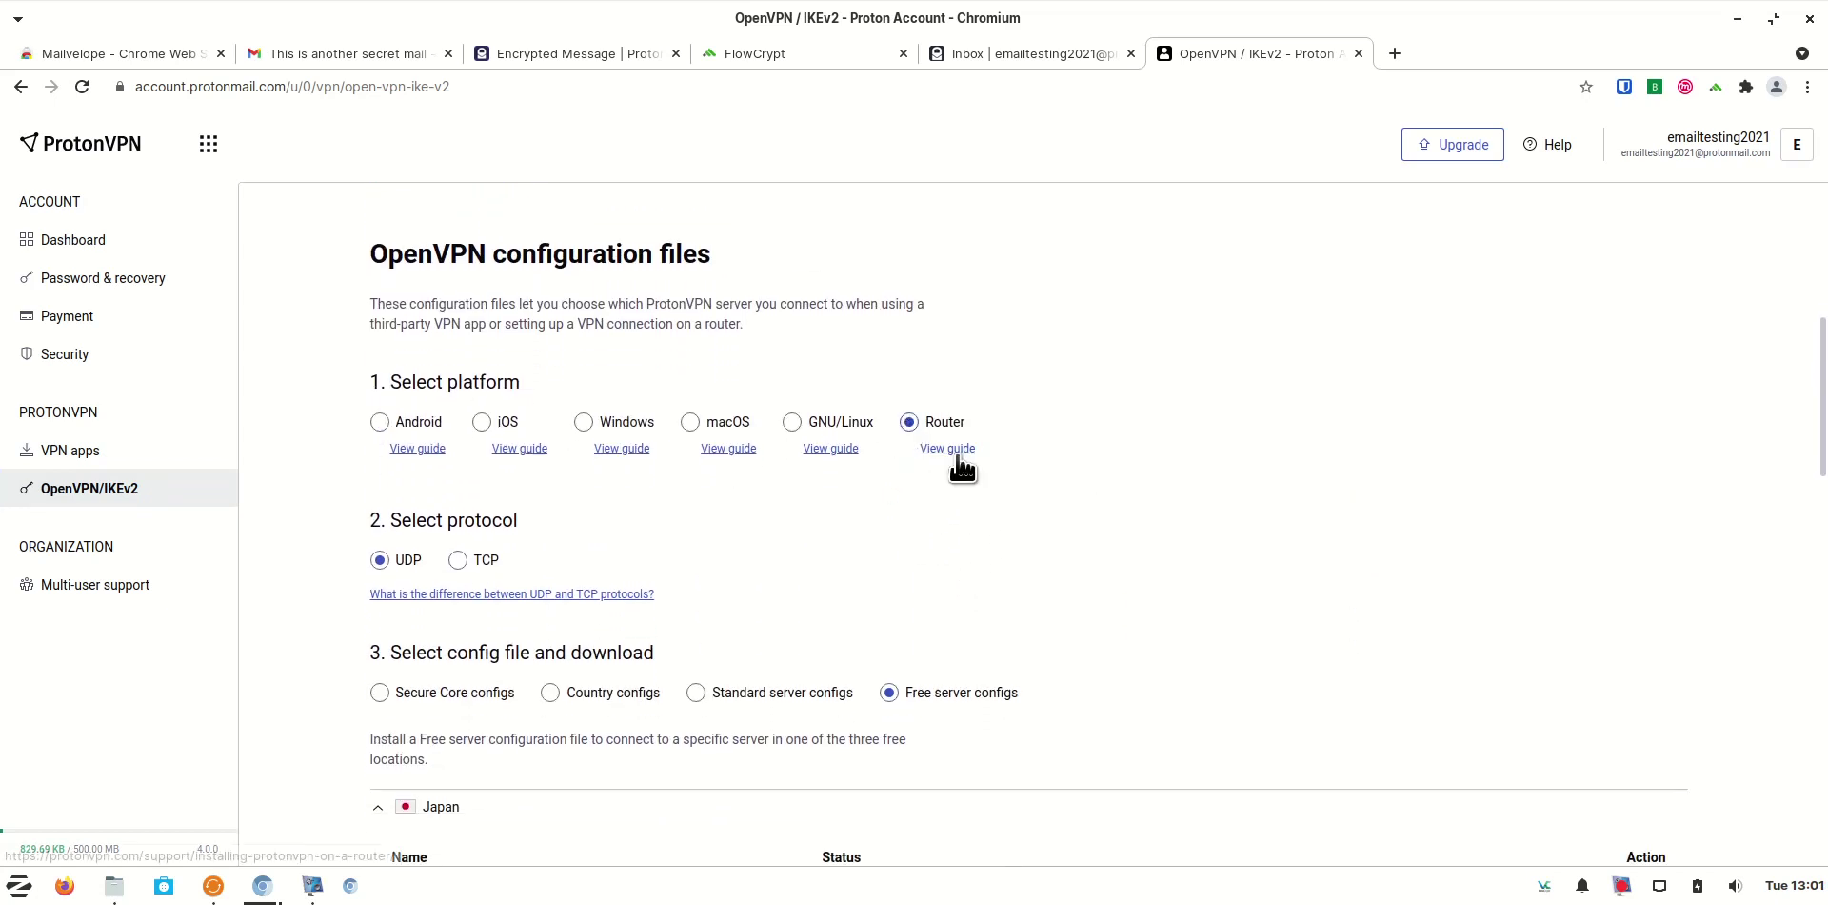
pyautogui.click(952, 450)
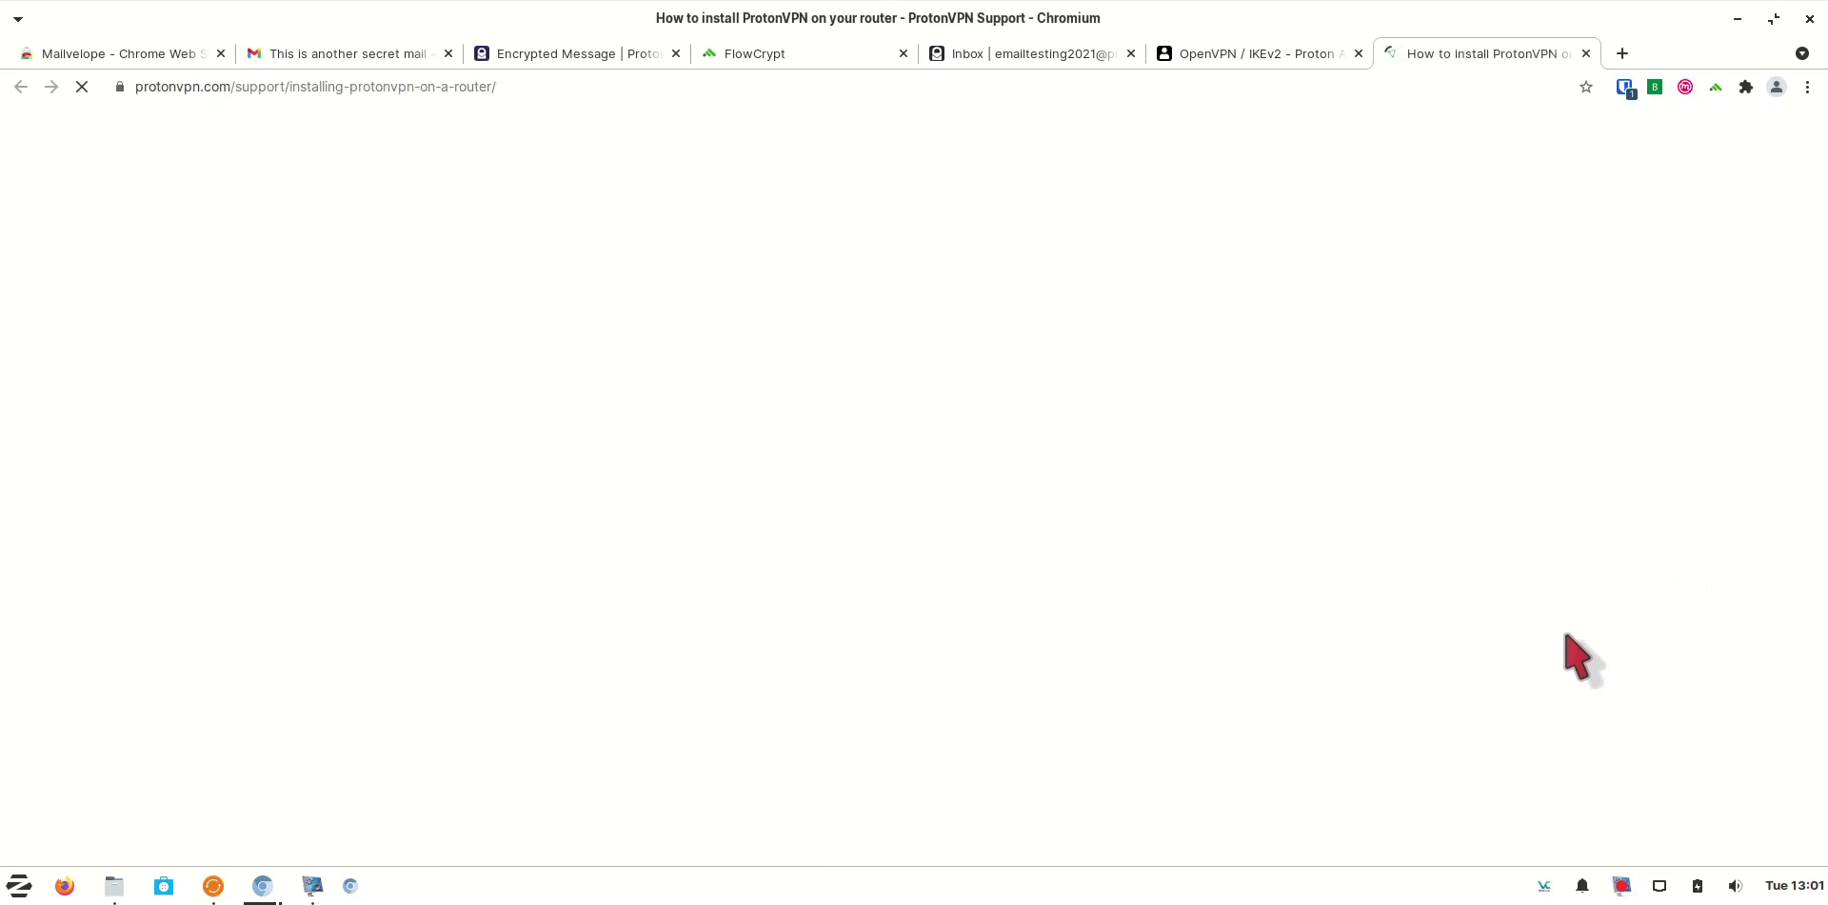
# Open the AsusWRT guide from the router guides list
pyautogui.scroll(-1, 1571, 659)
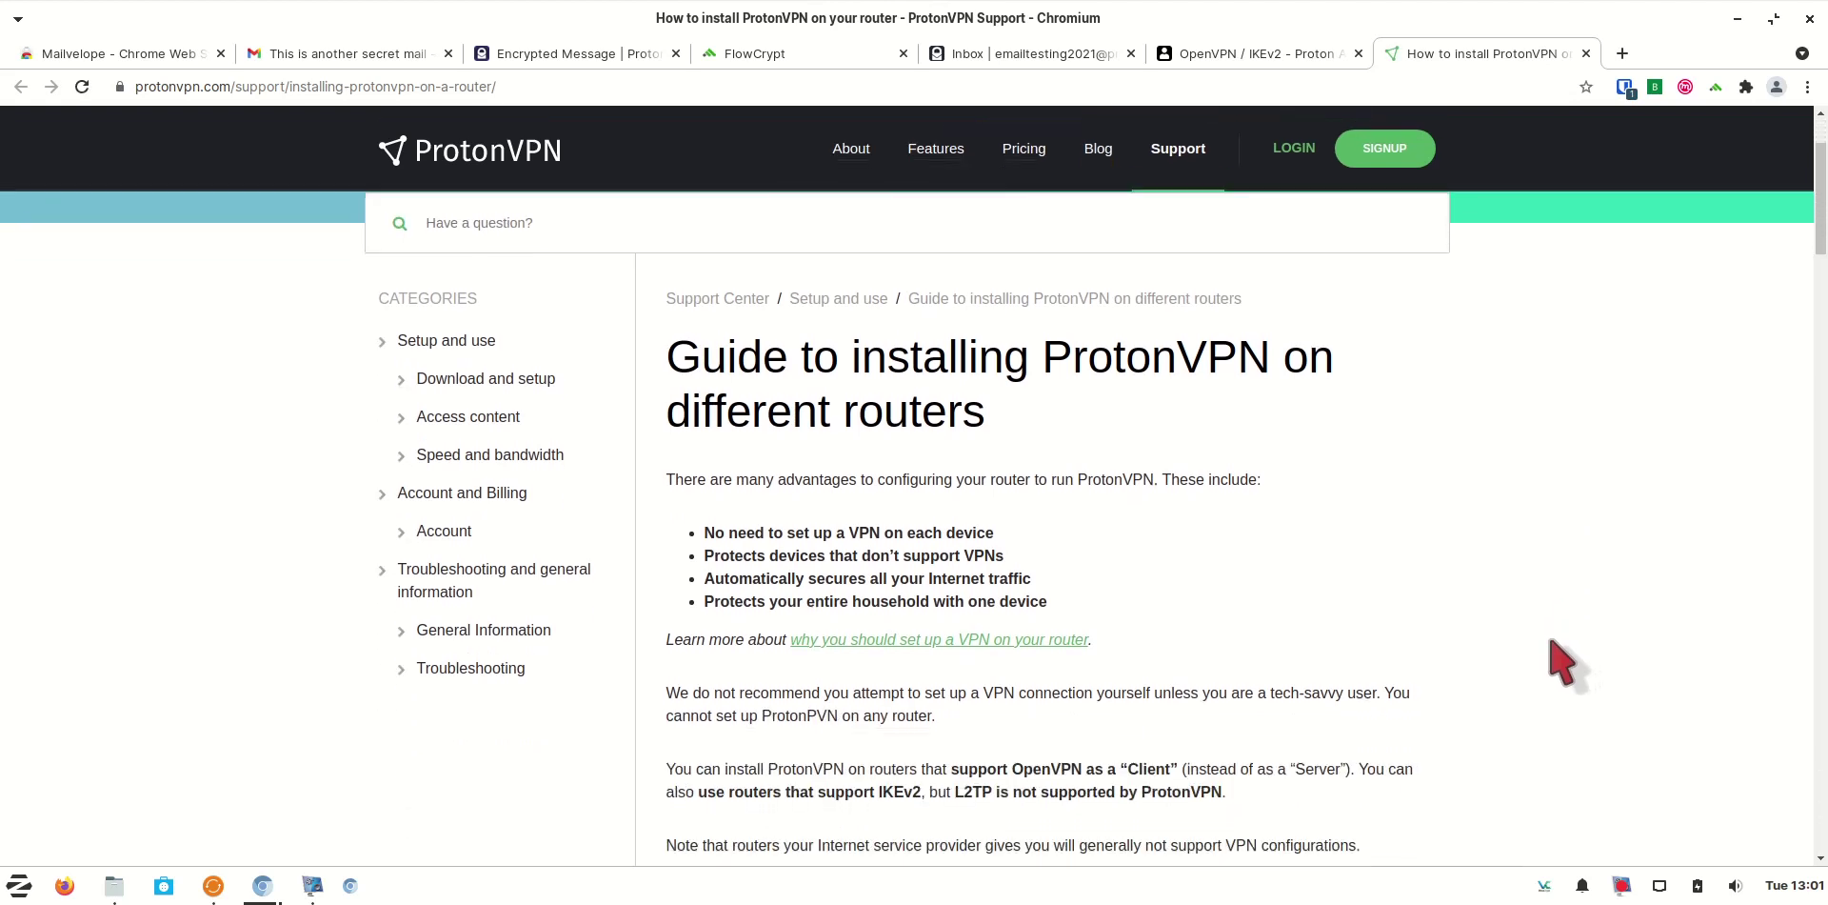
pyautogui.scroll(-3, 1499, 638)
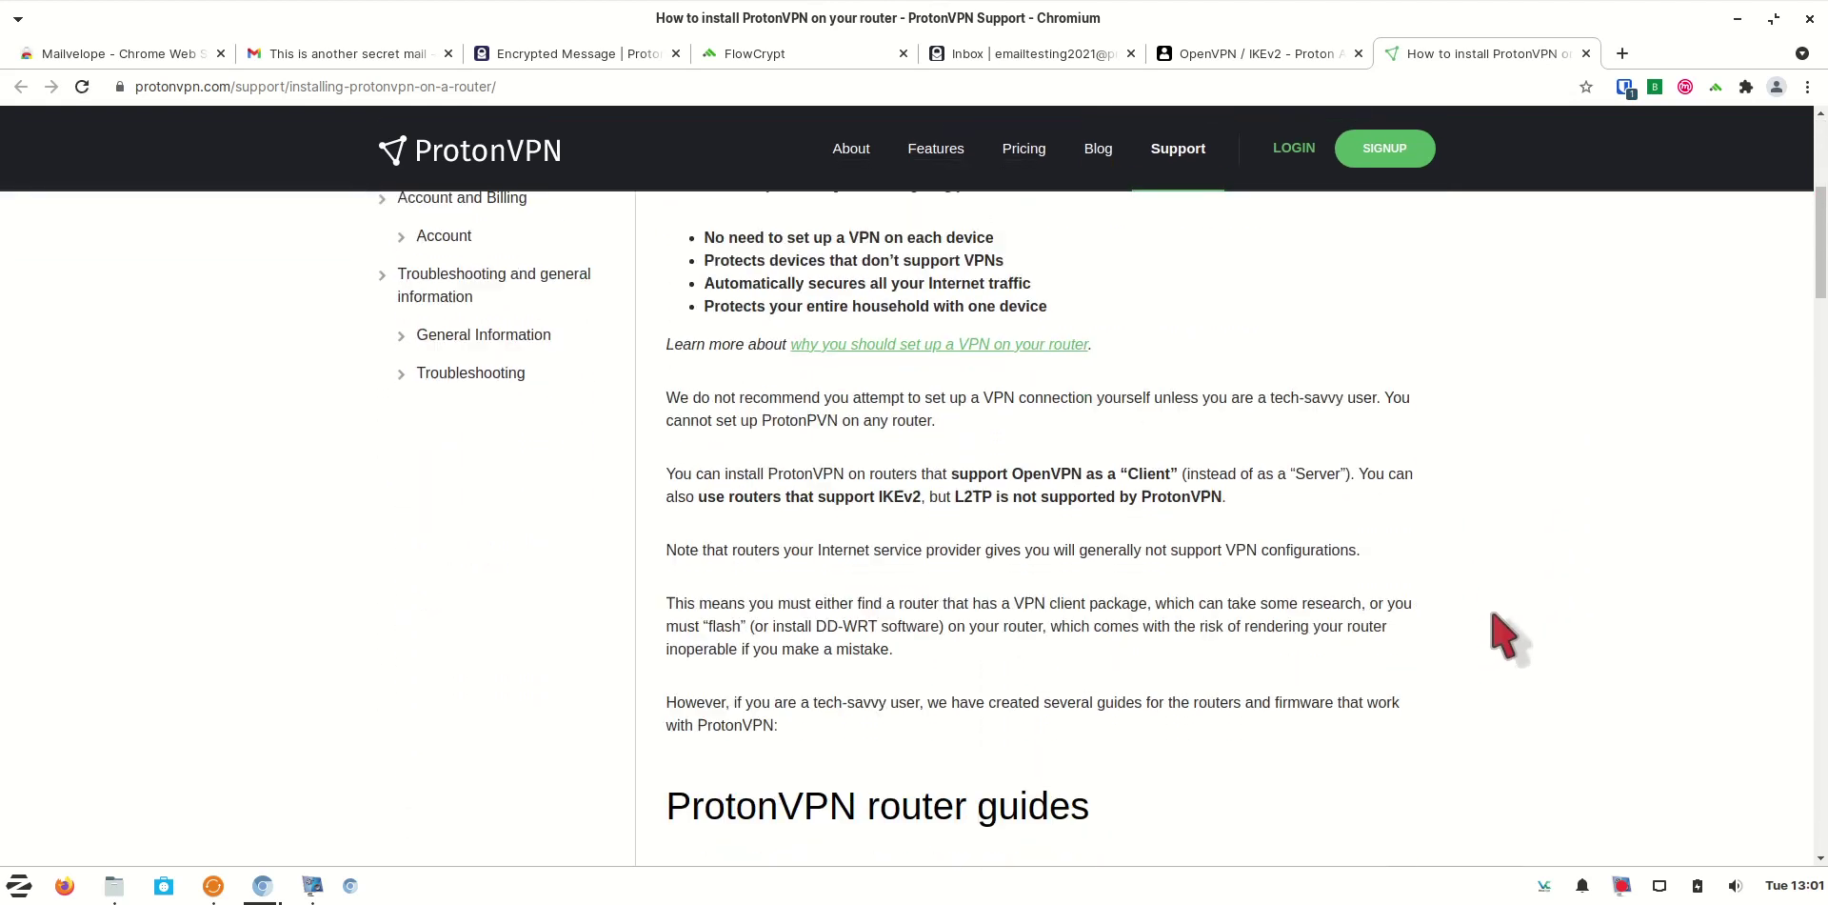
pyautogui.scroll(-6, 1500, 638)
pyautogui.scroll(-1, 1086, 745)
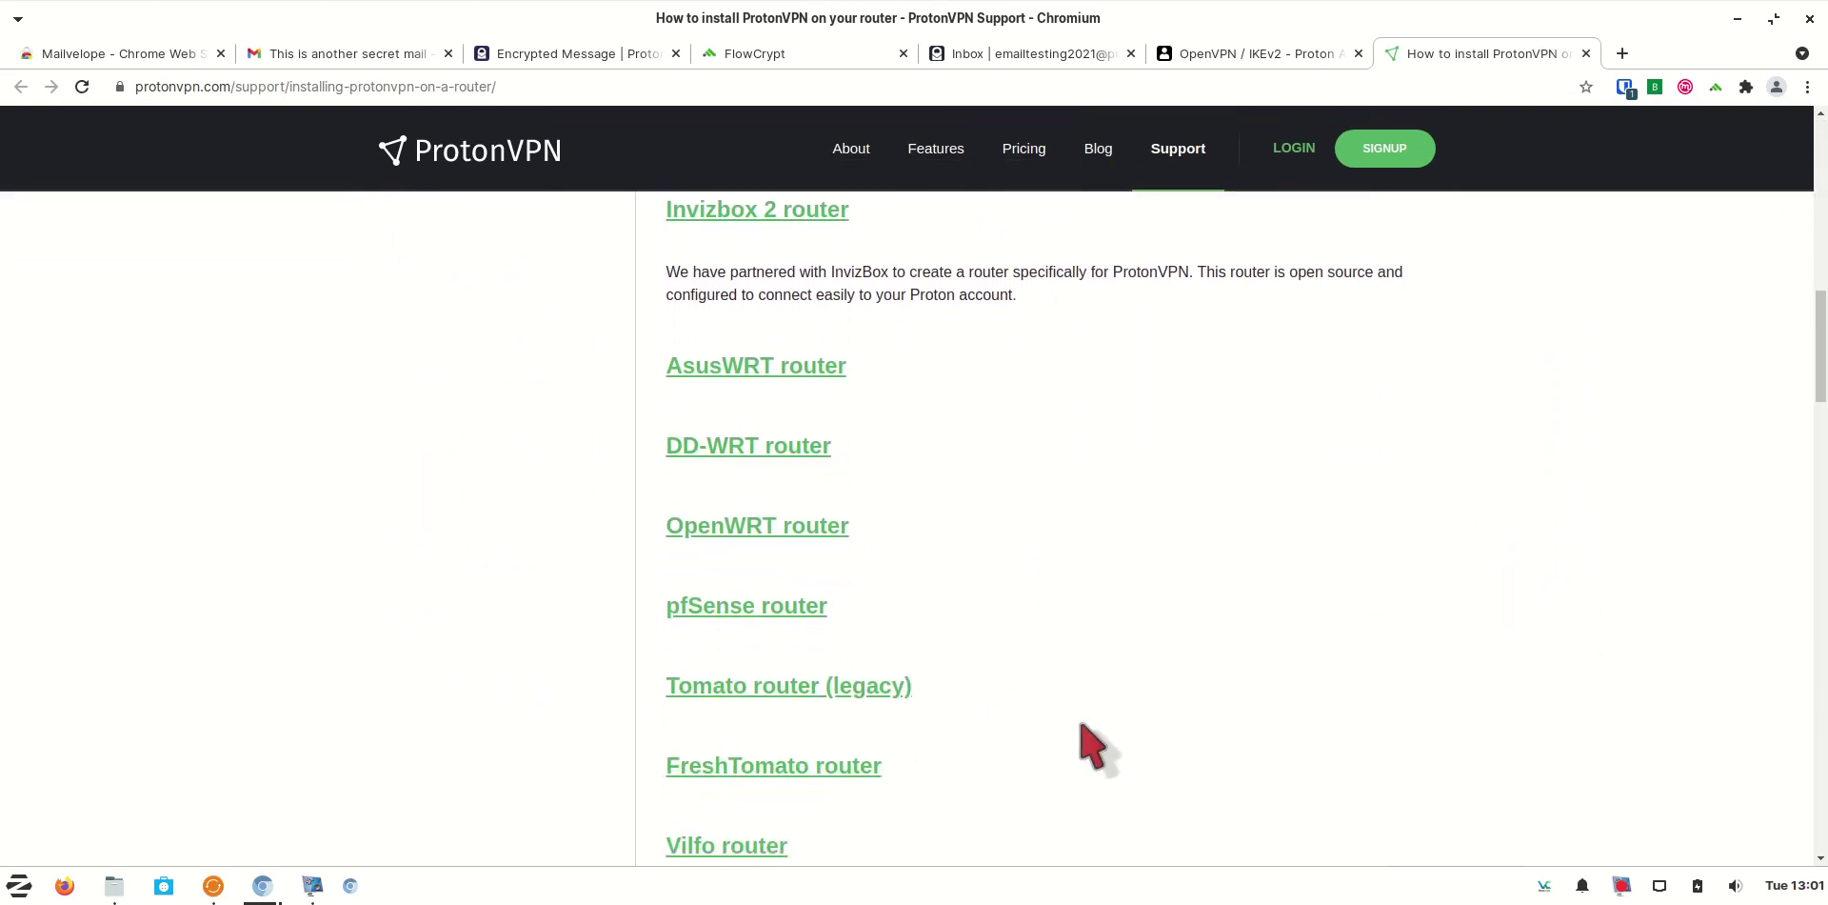
pyautogui.scroll(-2, 1085, 746)
pyautogui.scroll(2, 1080, 746)
pyautogui.scroll(1, 1095, 743)
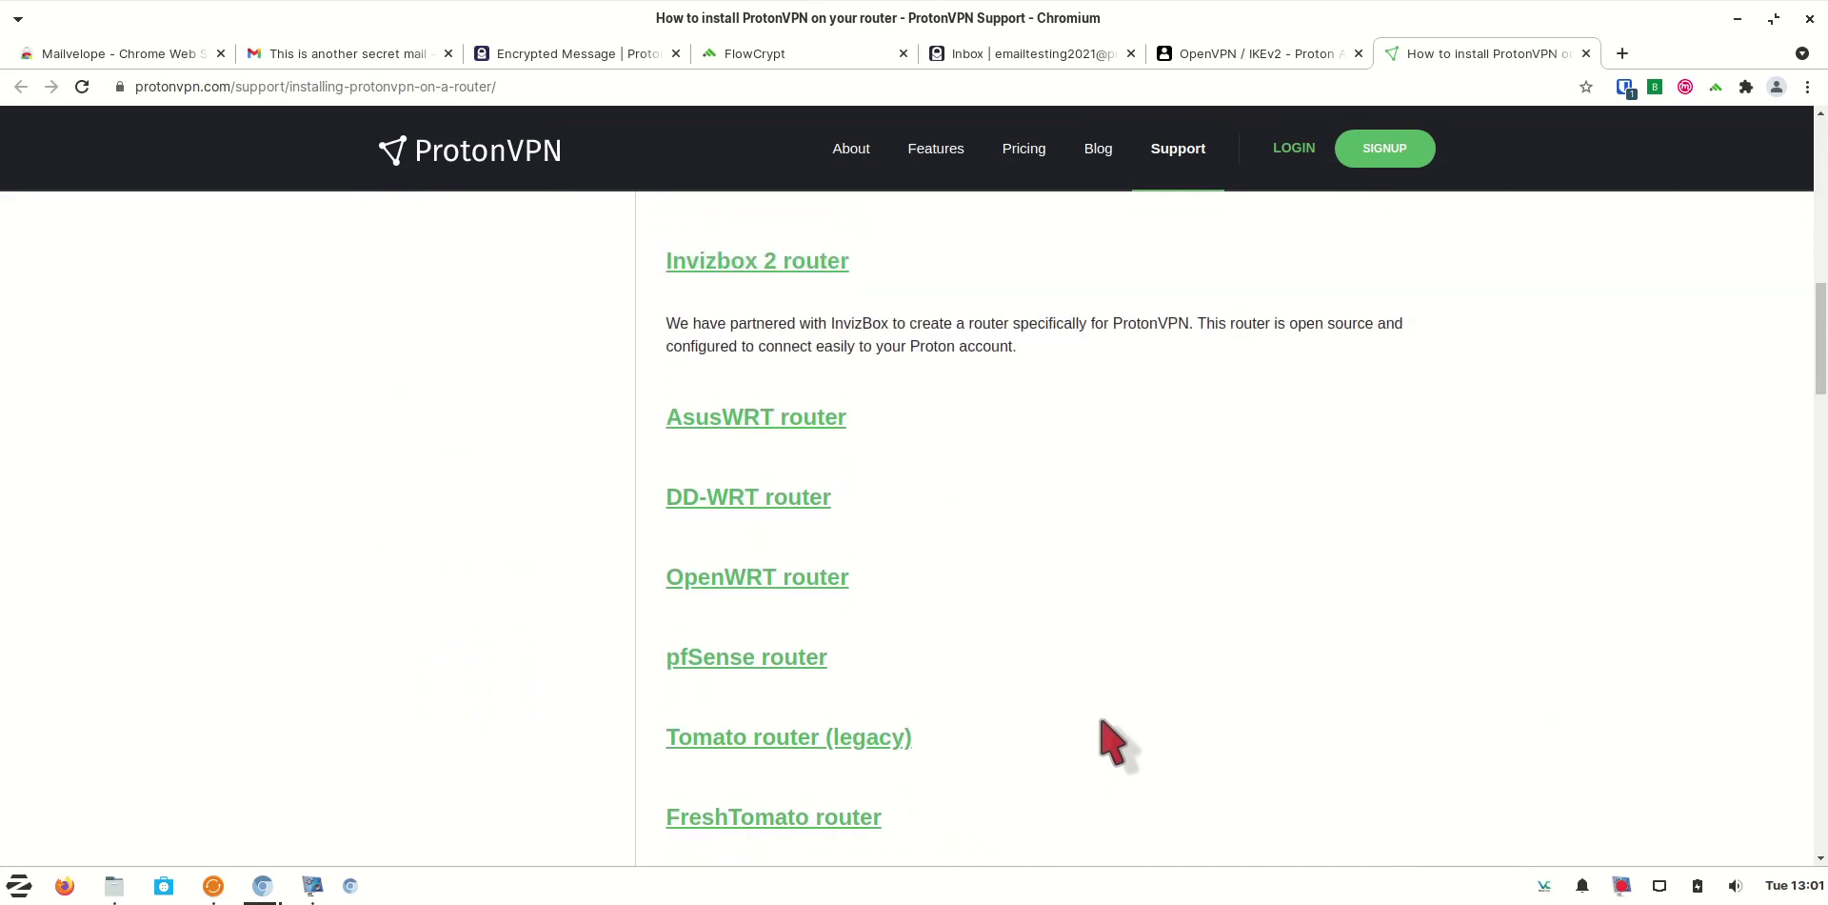
pyautogui.scroll(1, 1105, 738)
pyautogui.scroll(-2, 1100, 742)
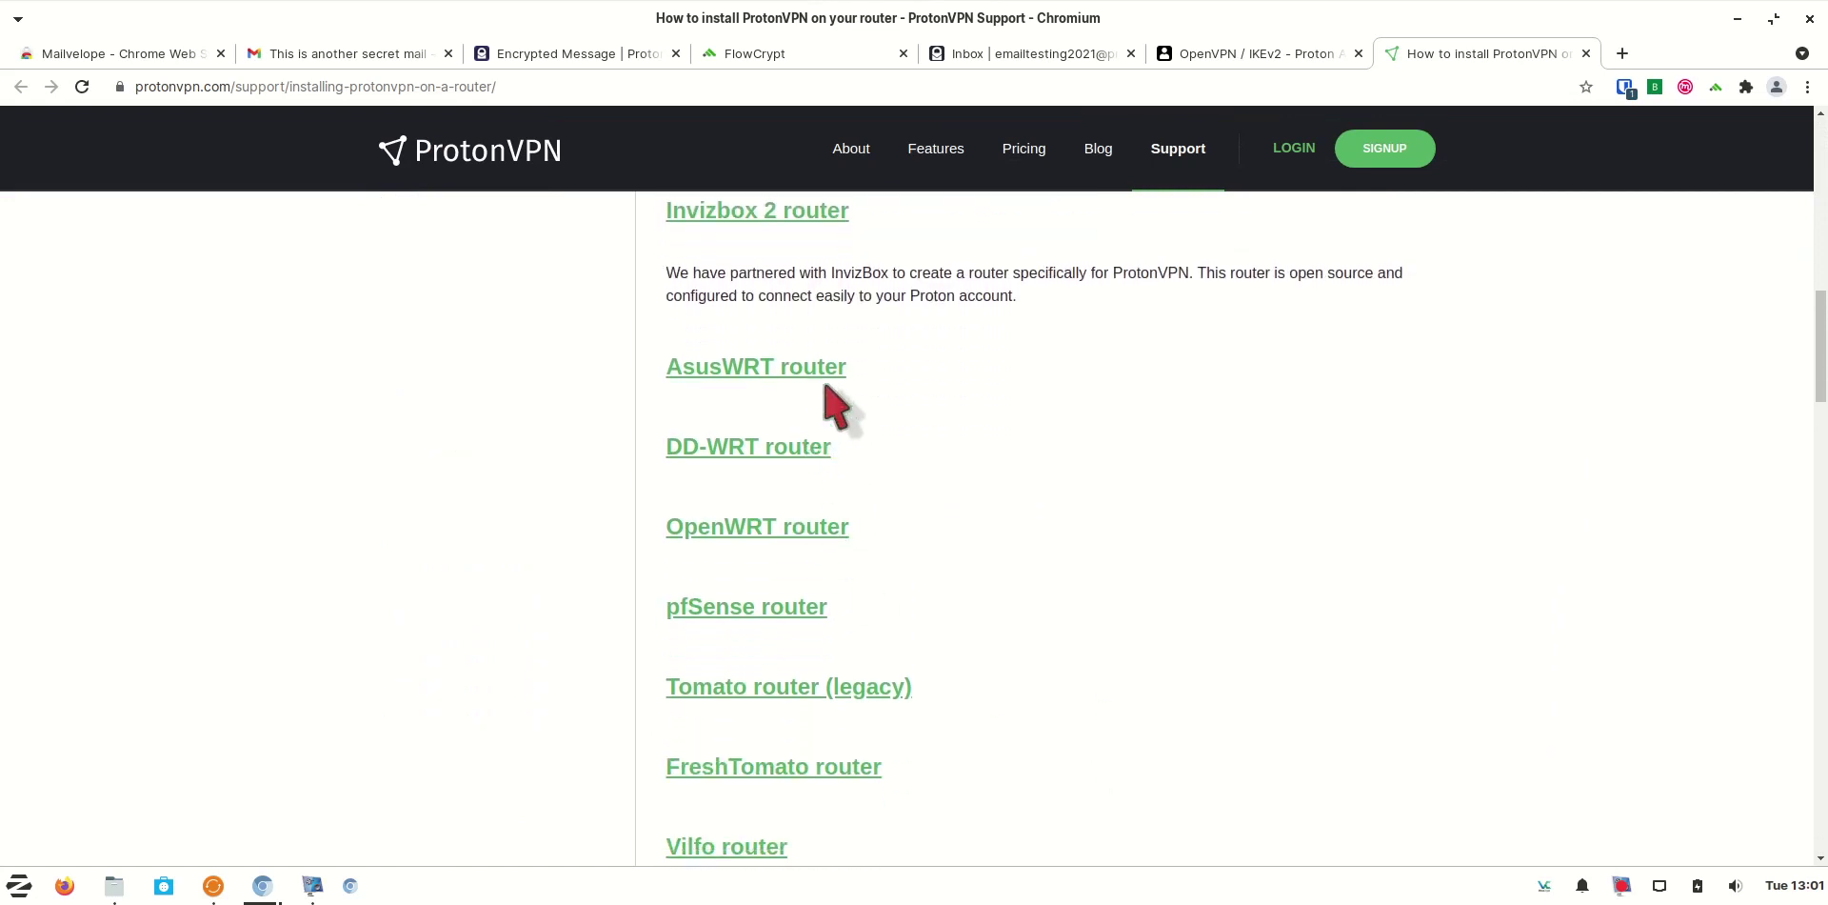
pyautogui.click(826, 370)
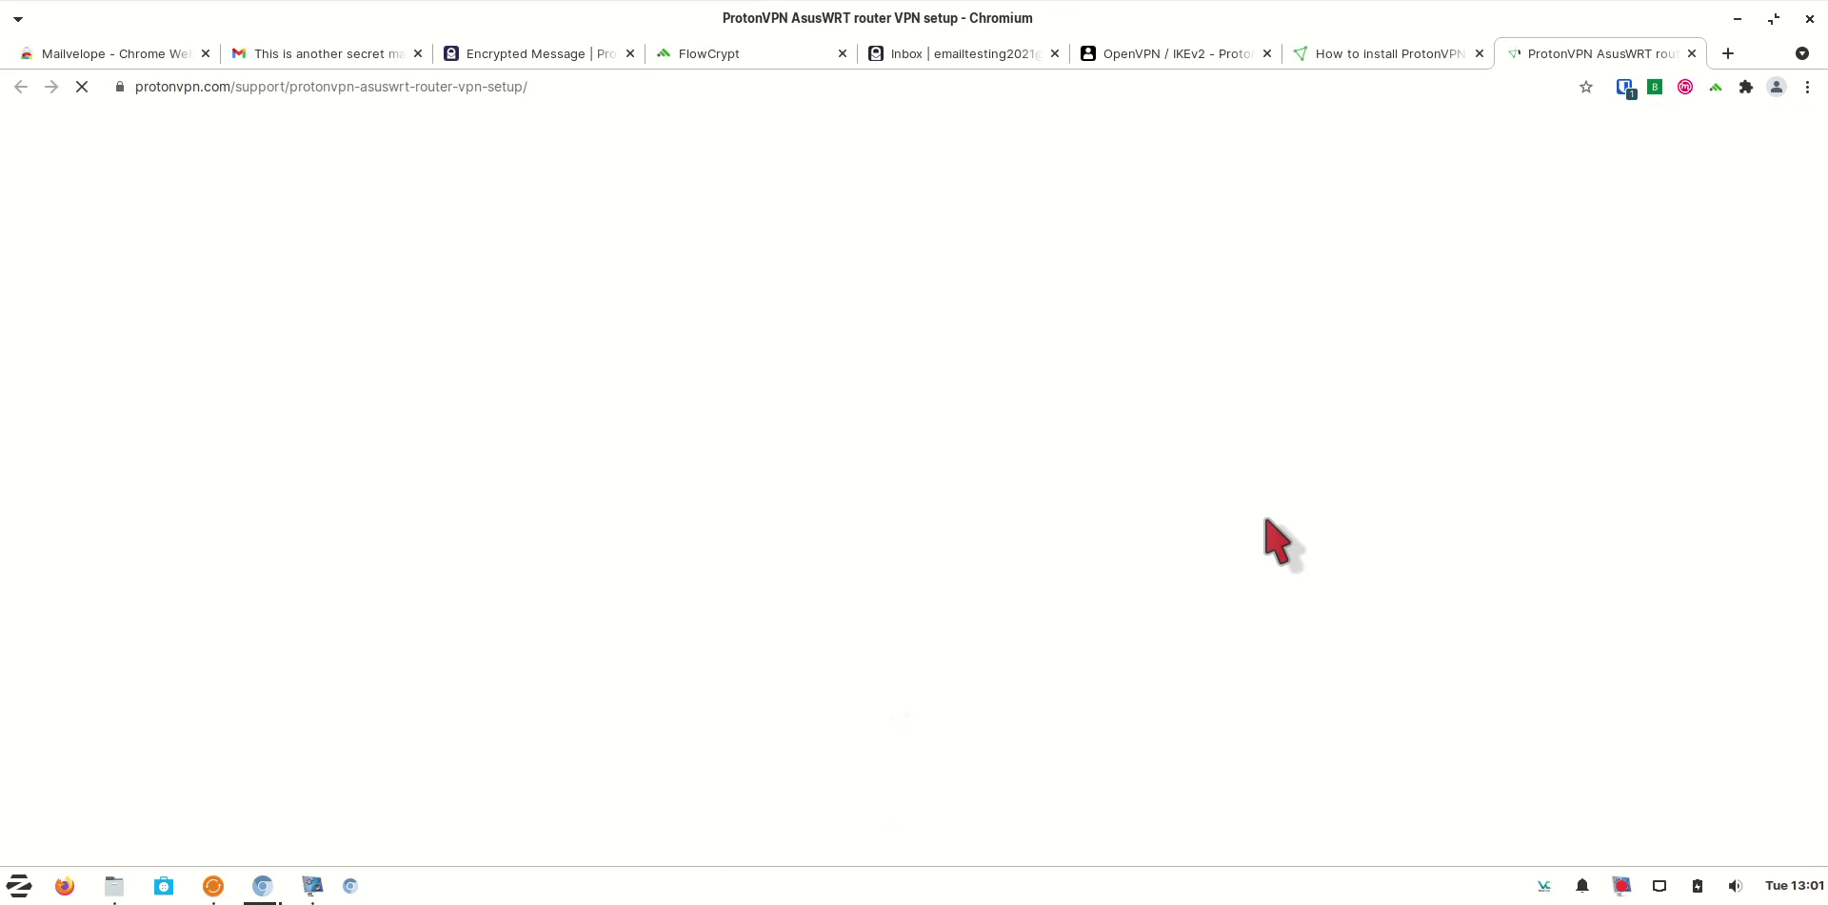
# Skim the AsusWRT guide, then return to the OpenVPN configuration files tab
pyautogui.scroll(-6, 1487, 608)
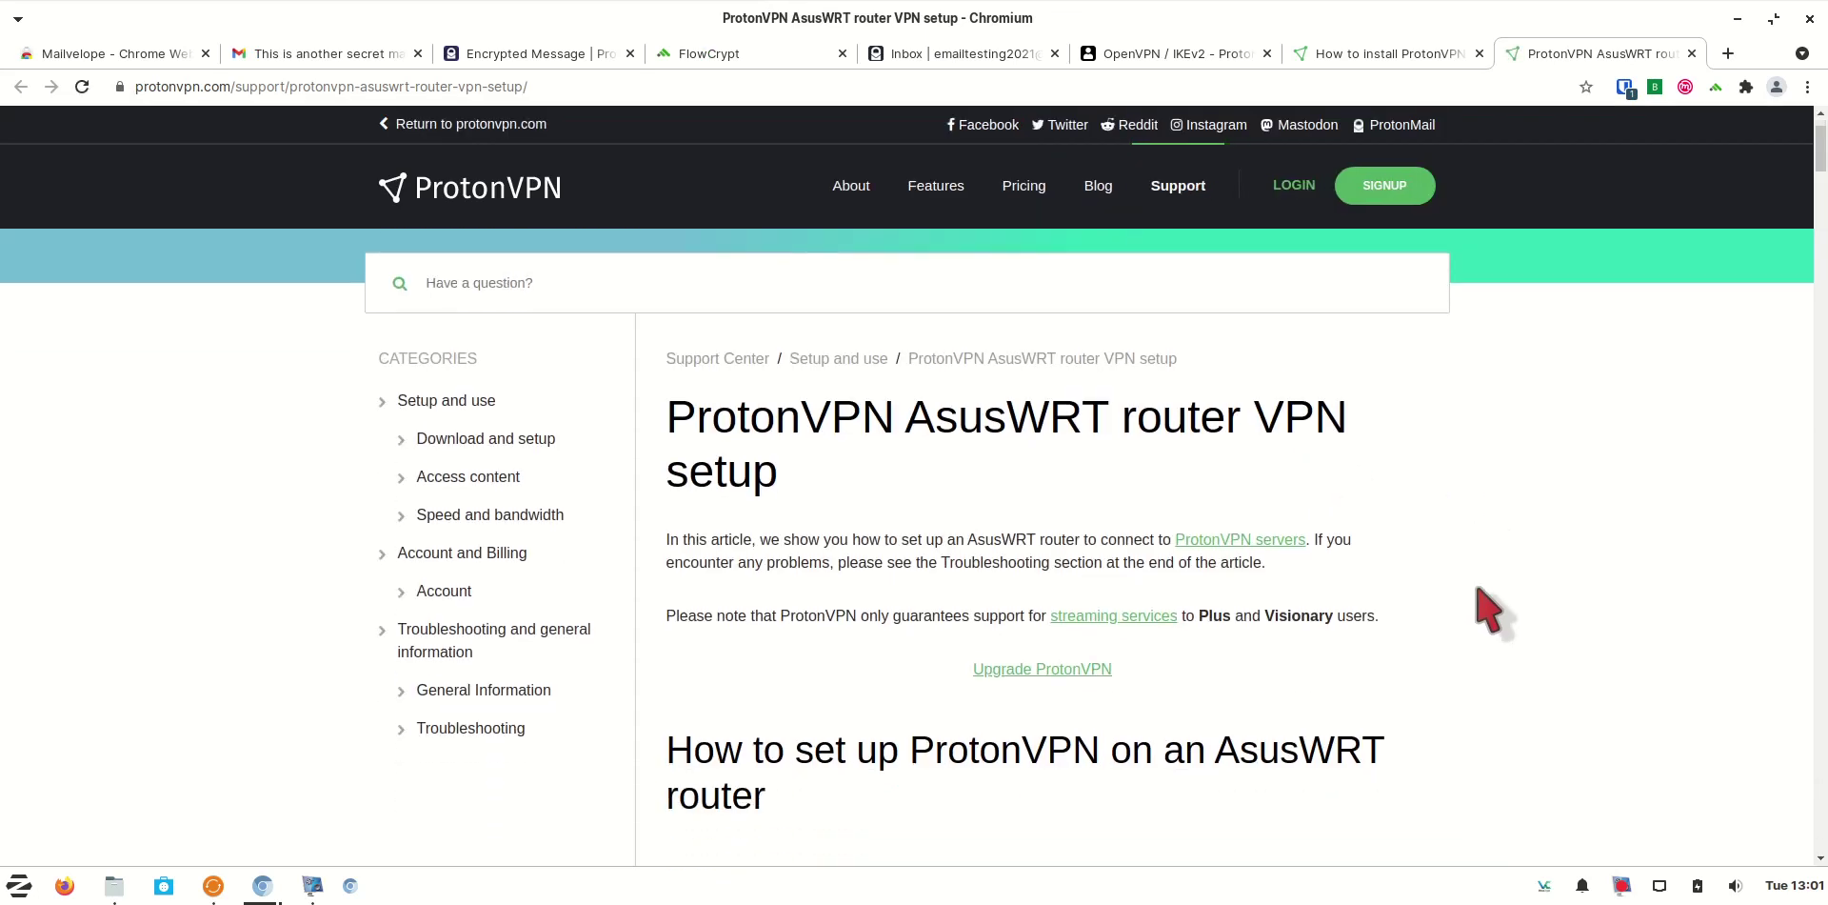
pyautogui.scroll(-3, 1478, 588)
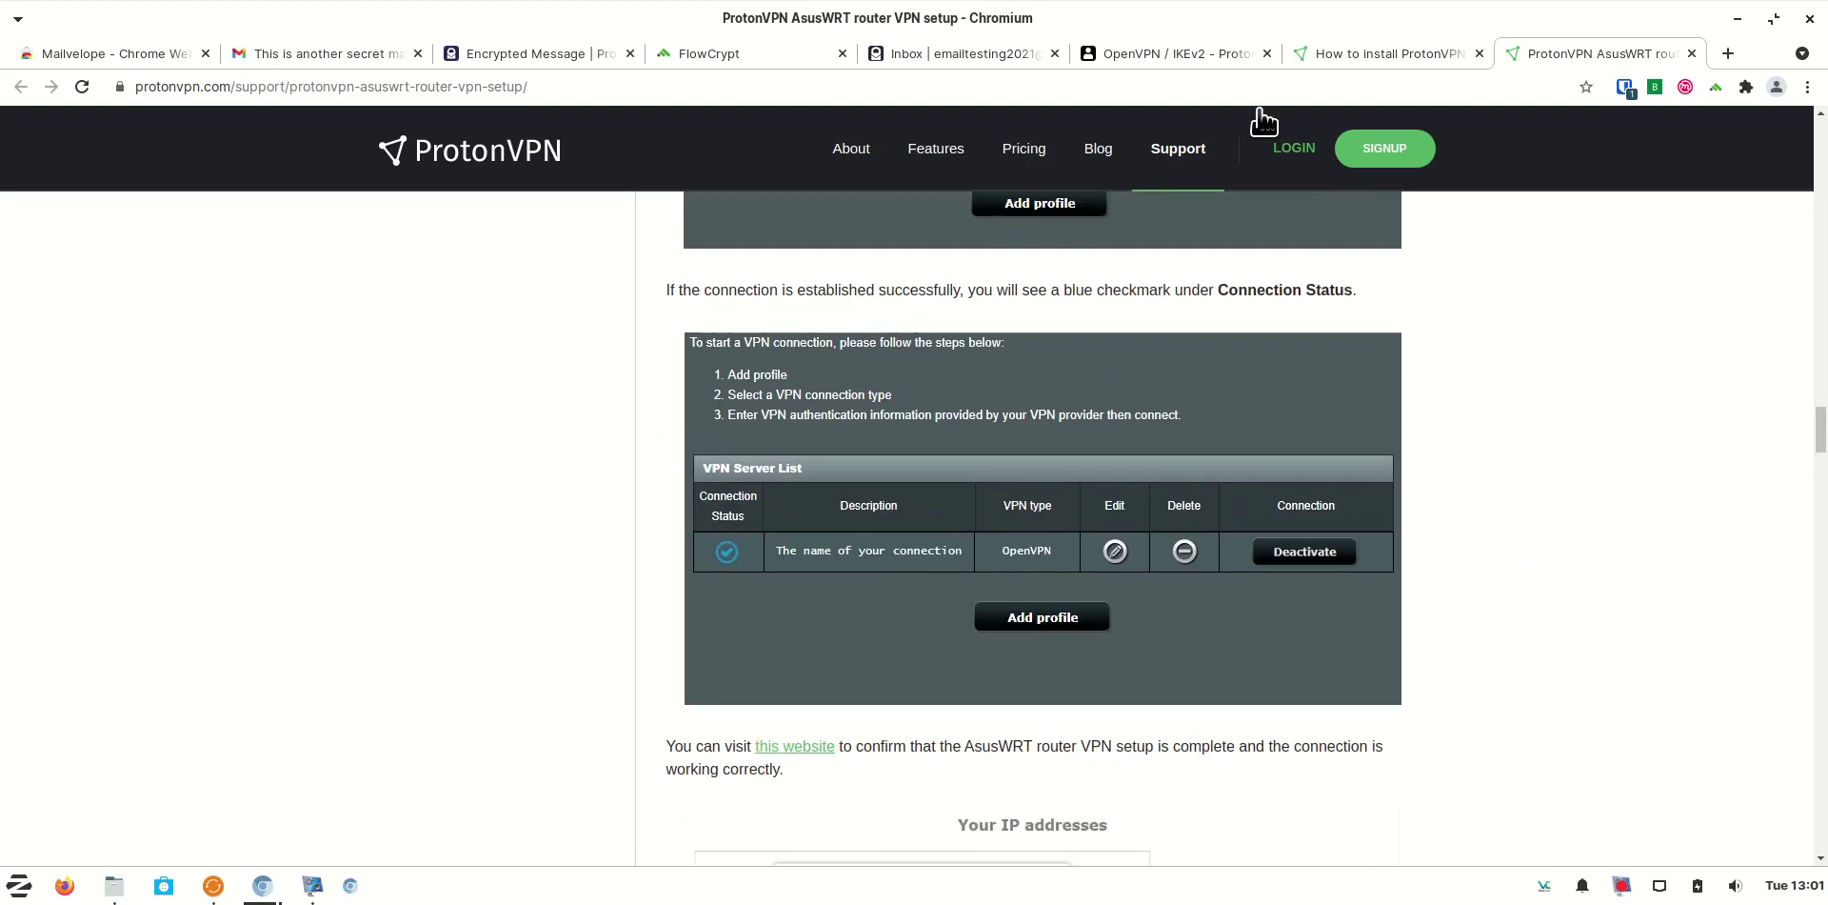
pyautogui.click(1208, 55)
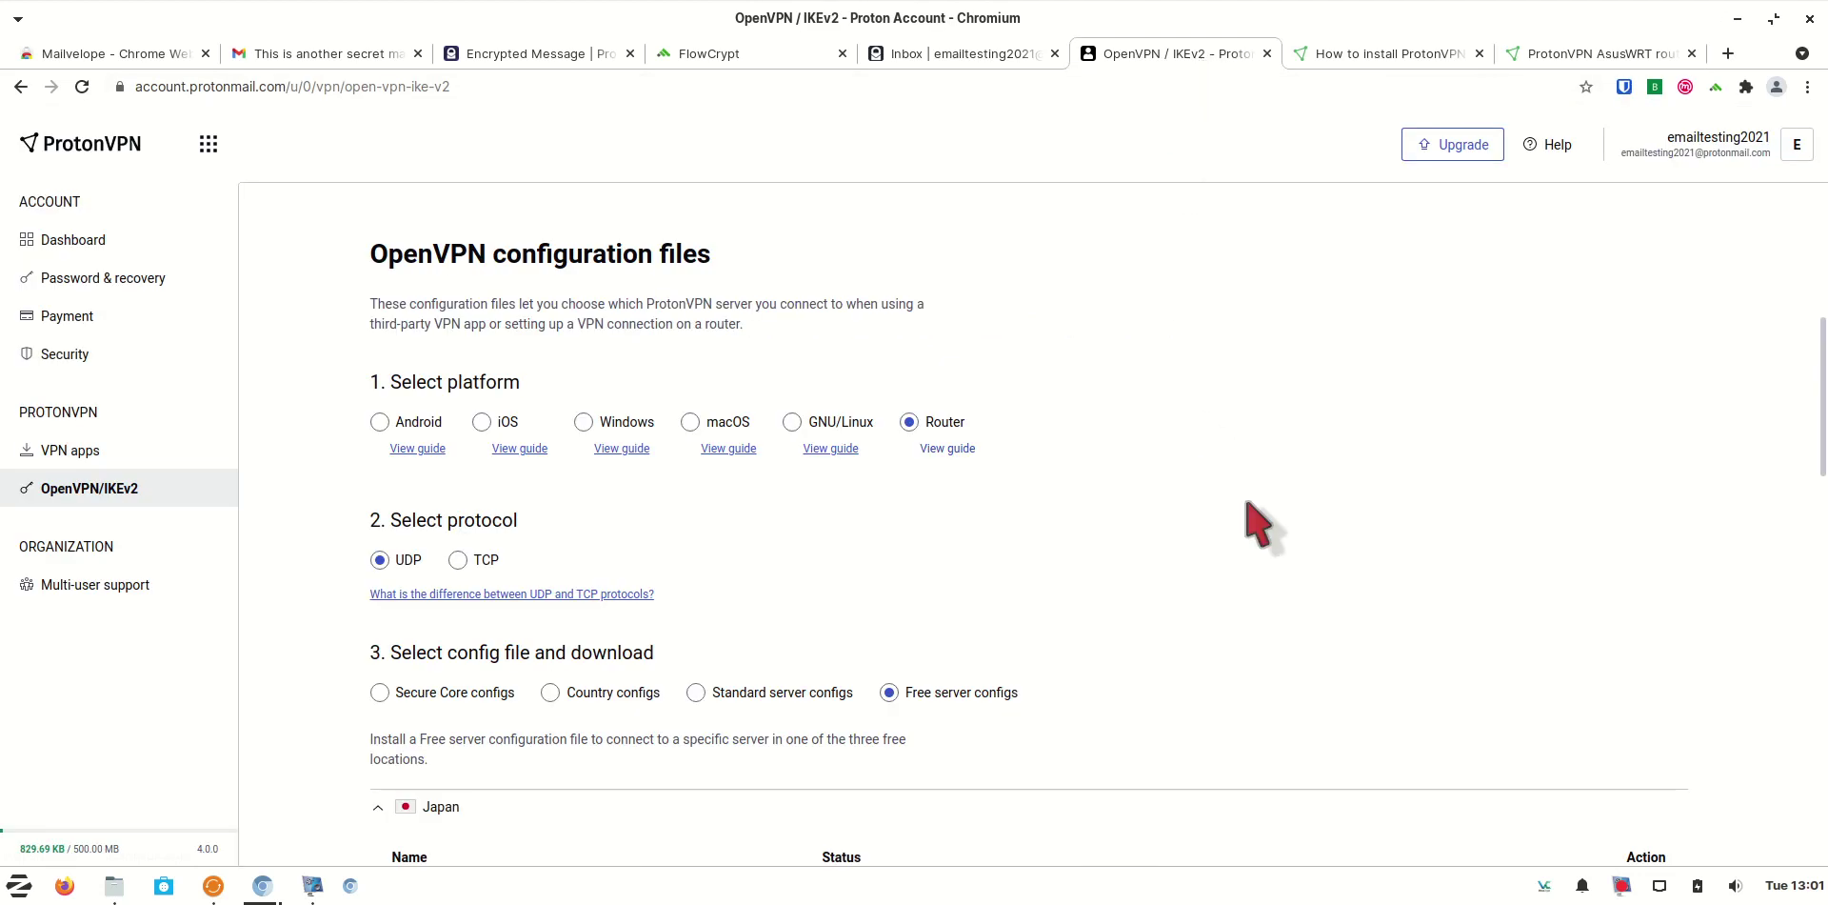
# Switch the configuration list to Standard server configs
pyautogui.scroll(-4, 1247, 504)
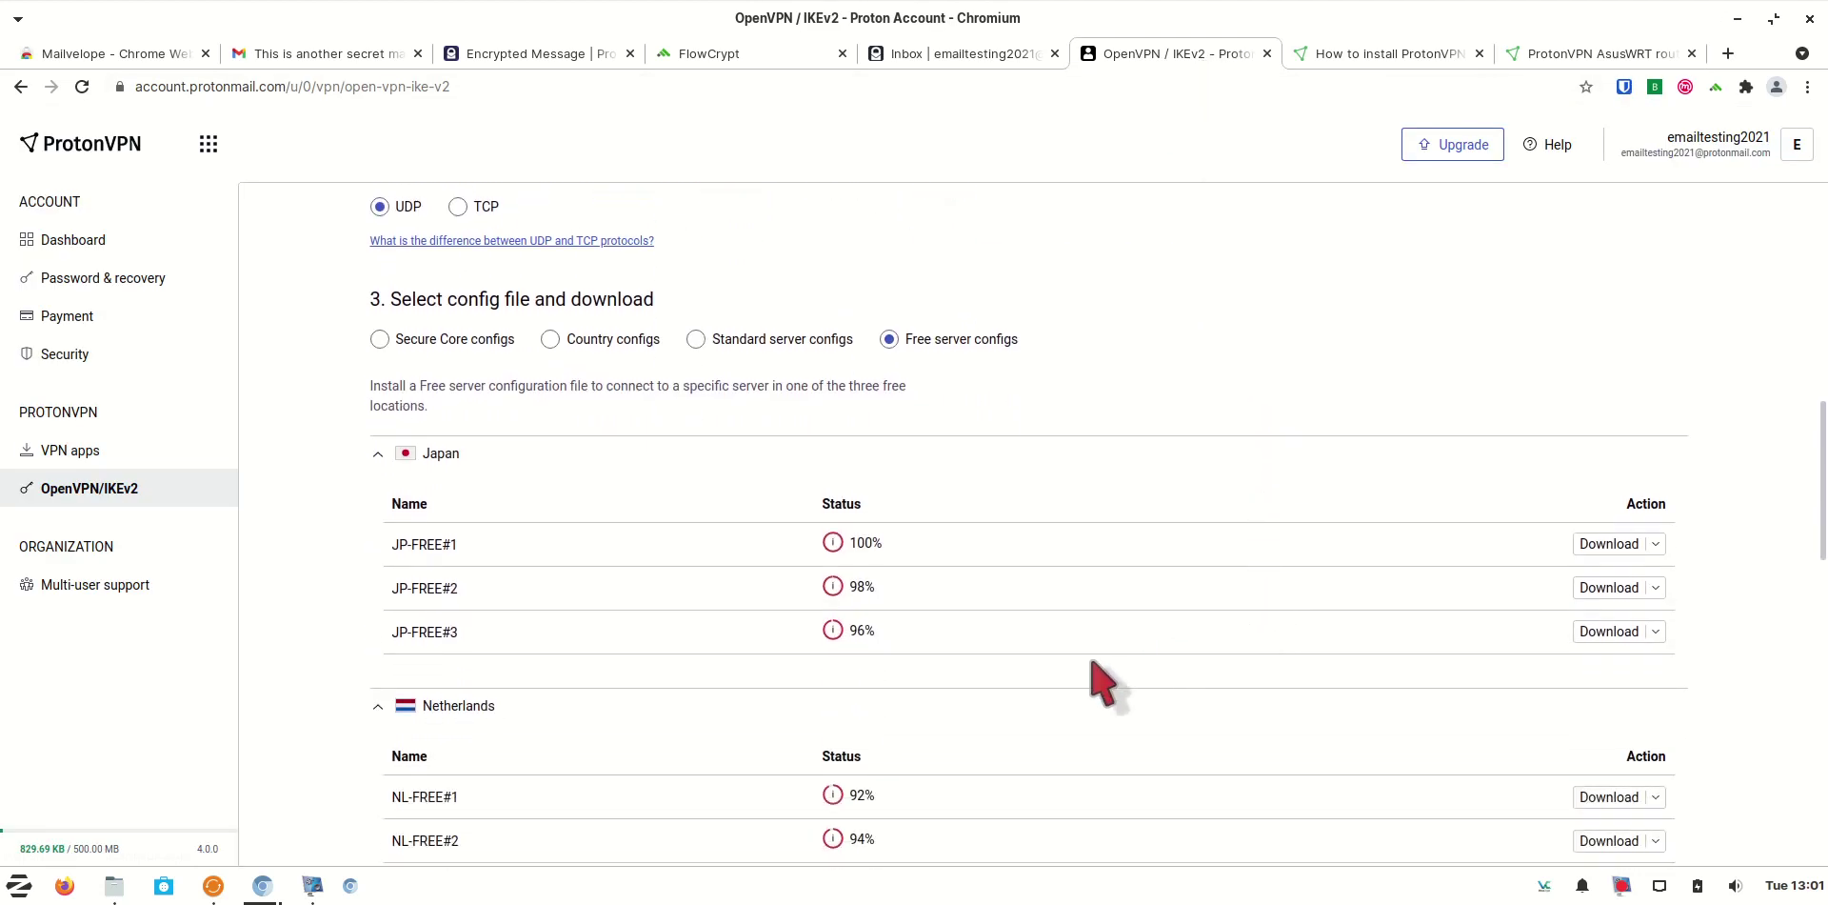
pyautogui.scroll(-6, 1092, 664)
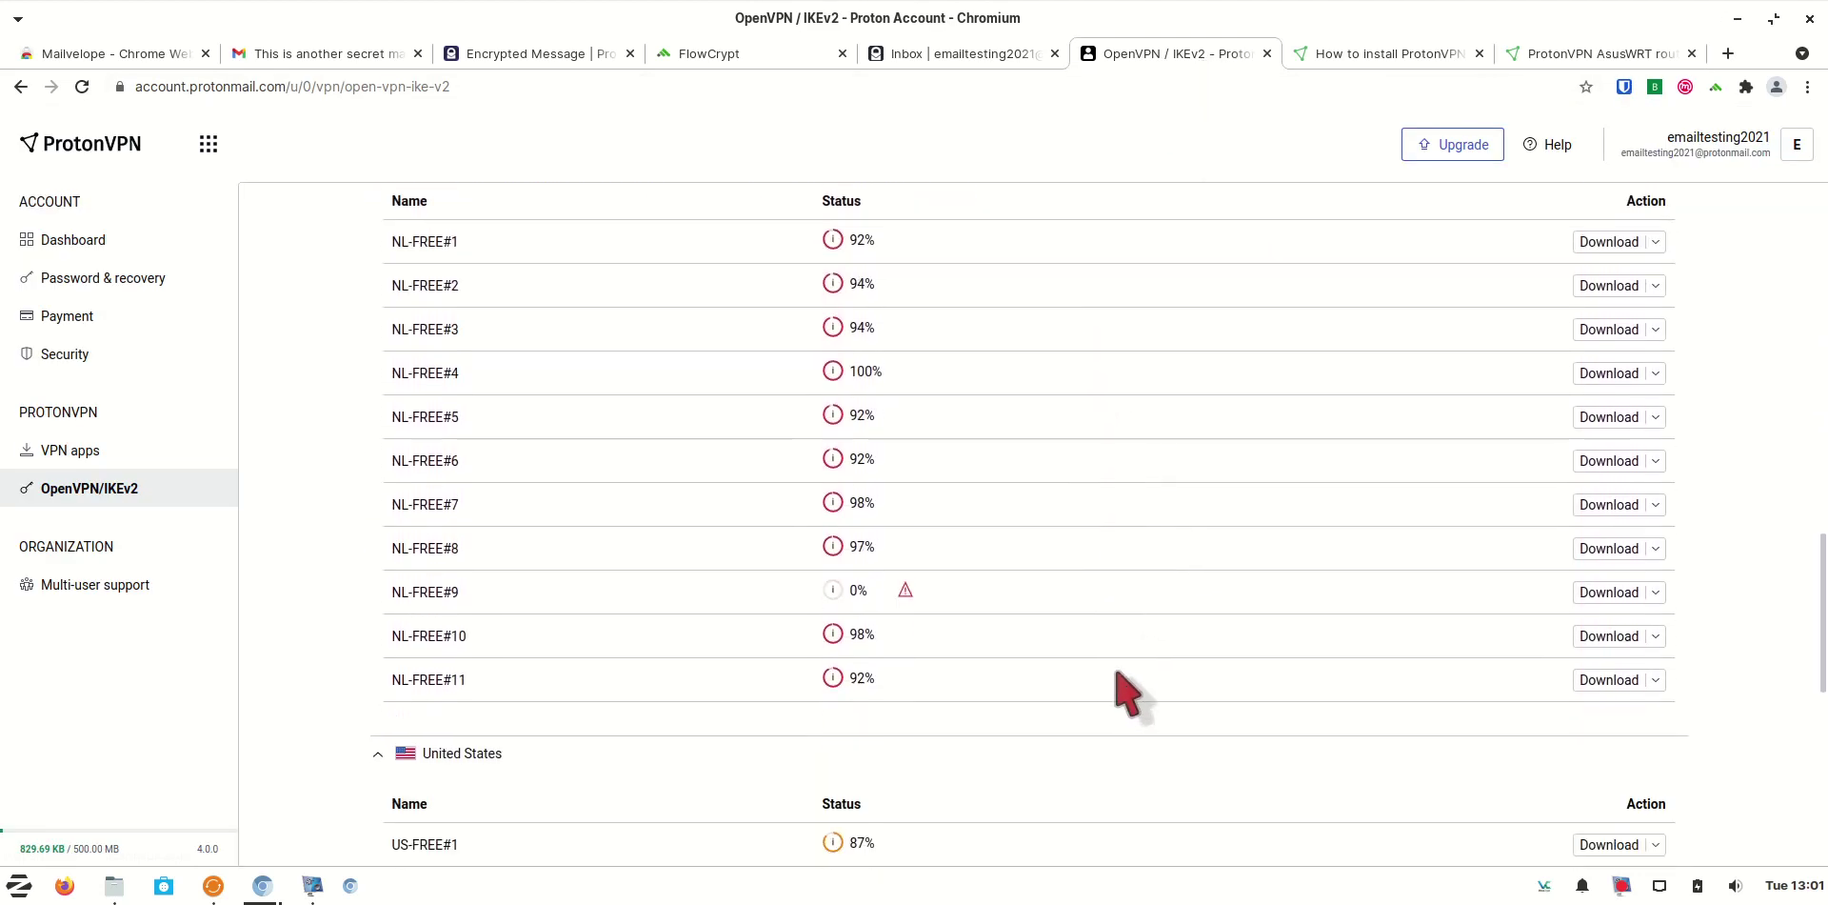
pyautogui.scroll(-7, 1124, 686)
pyautogui.scroll(2, 1114, 648)
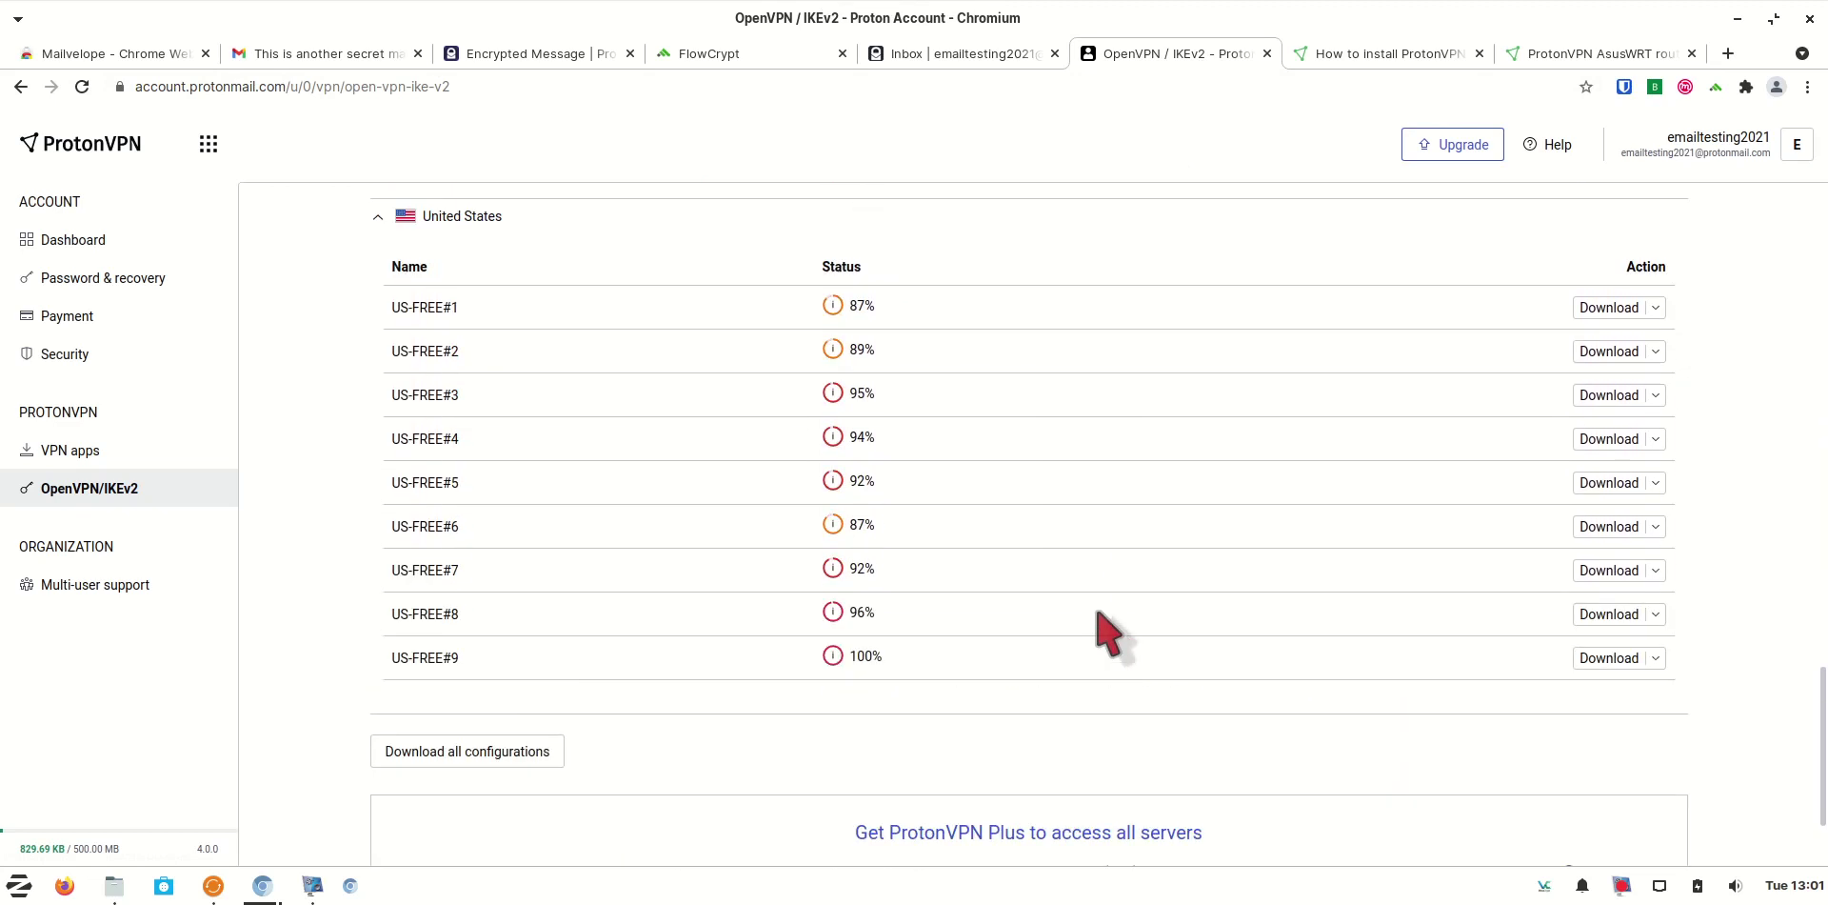
pyautogui.scroll(15, 1110, 633)
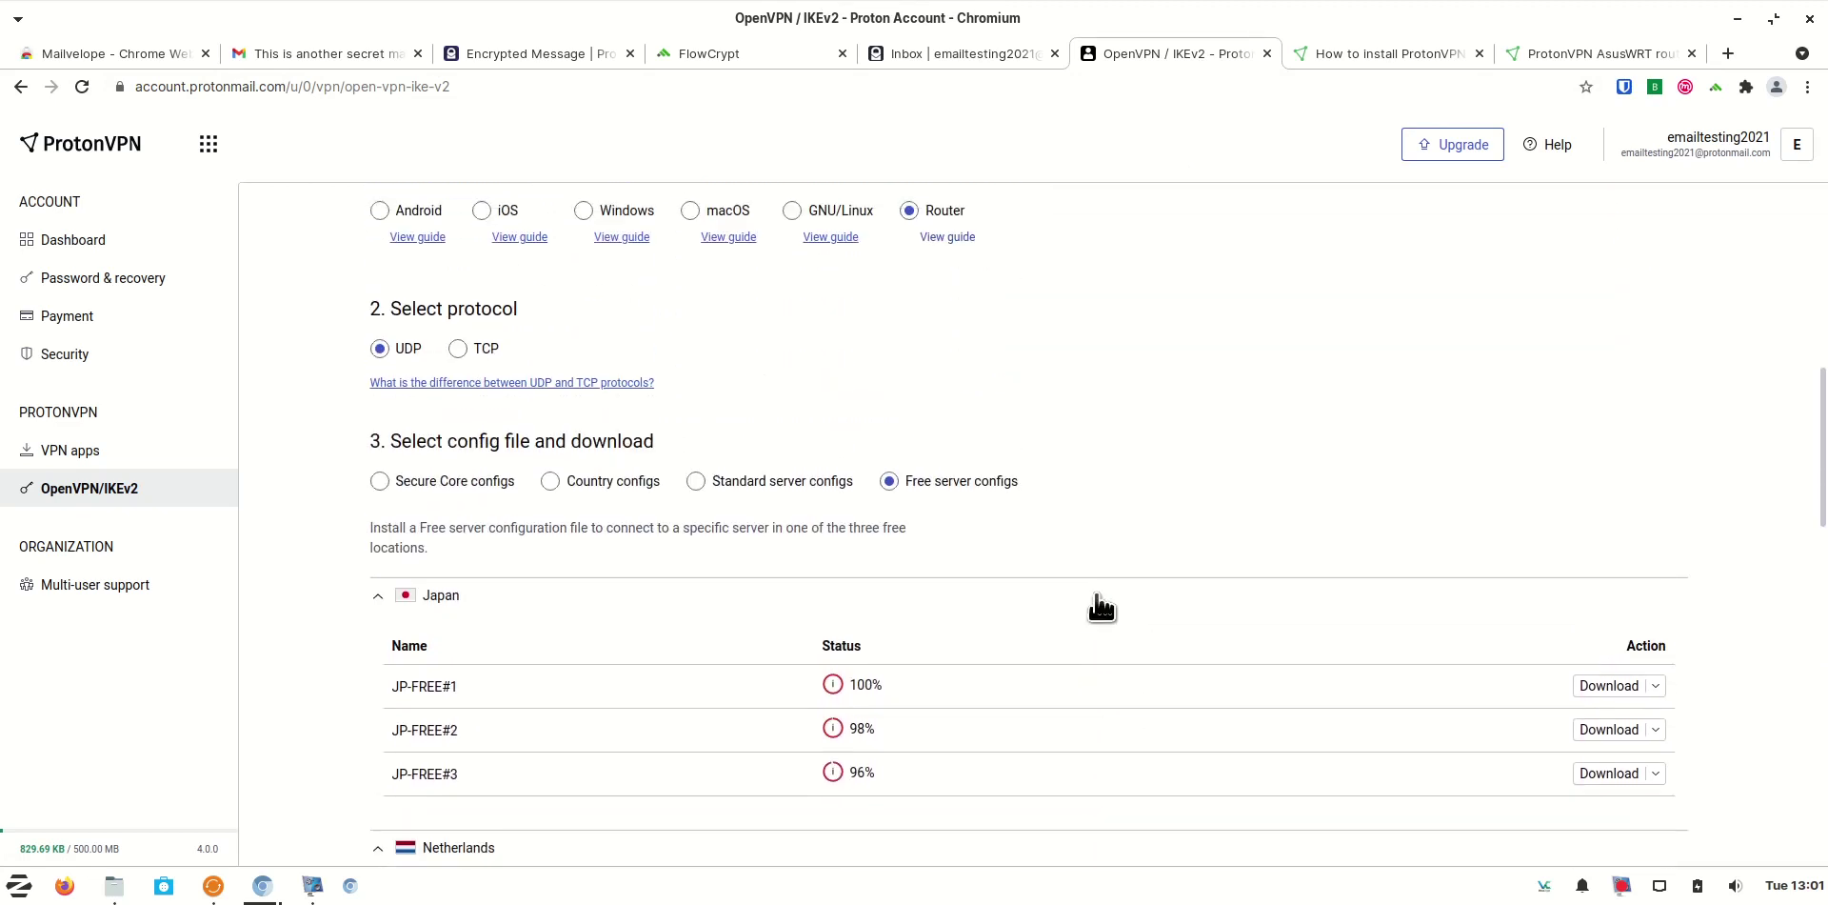
pyautogui.click(696, 481)
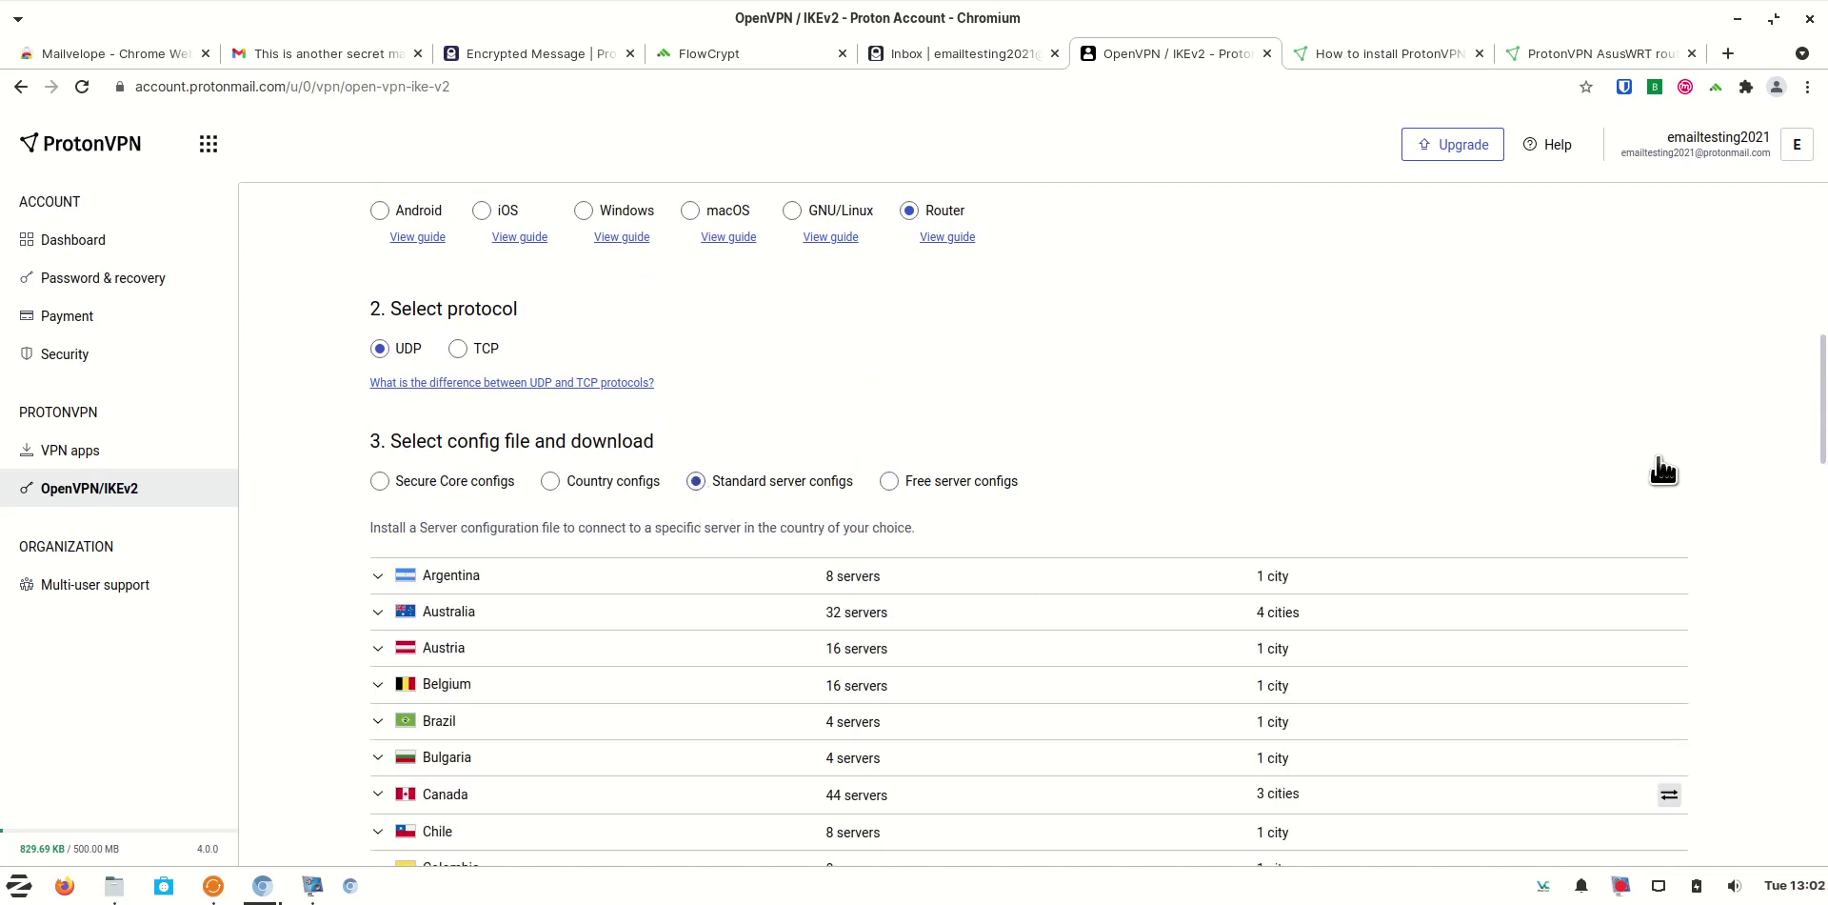
# Expand the Netherlands entry and browse its 181 servers, including free NL-FREE#1–#11
pyautogui.scroll(-3, 1657, 477)
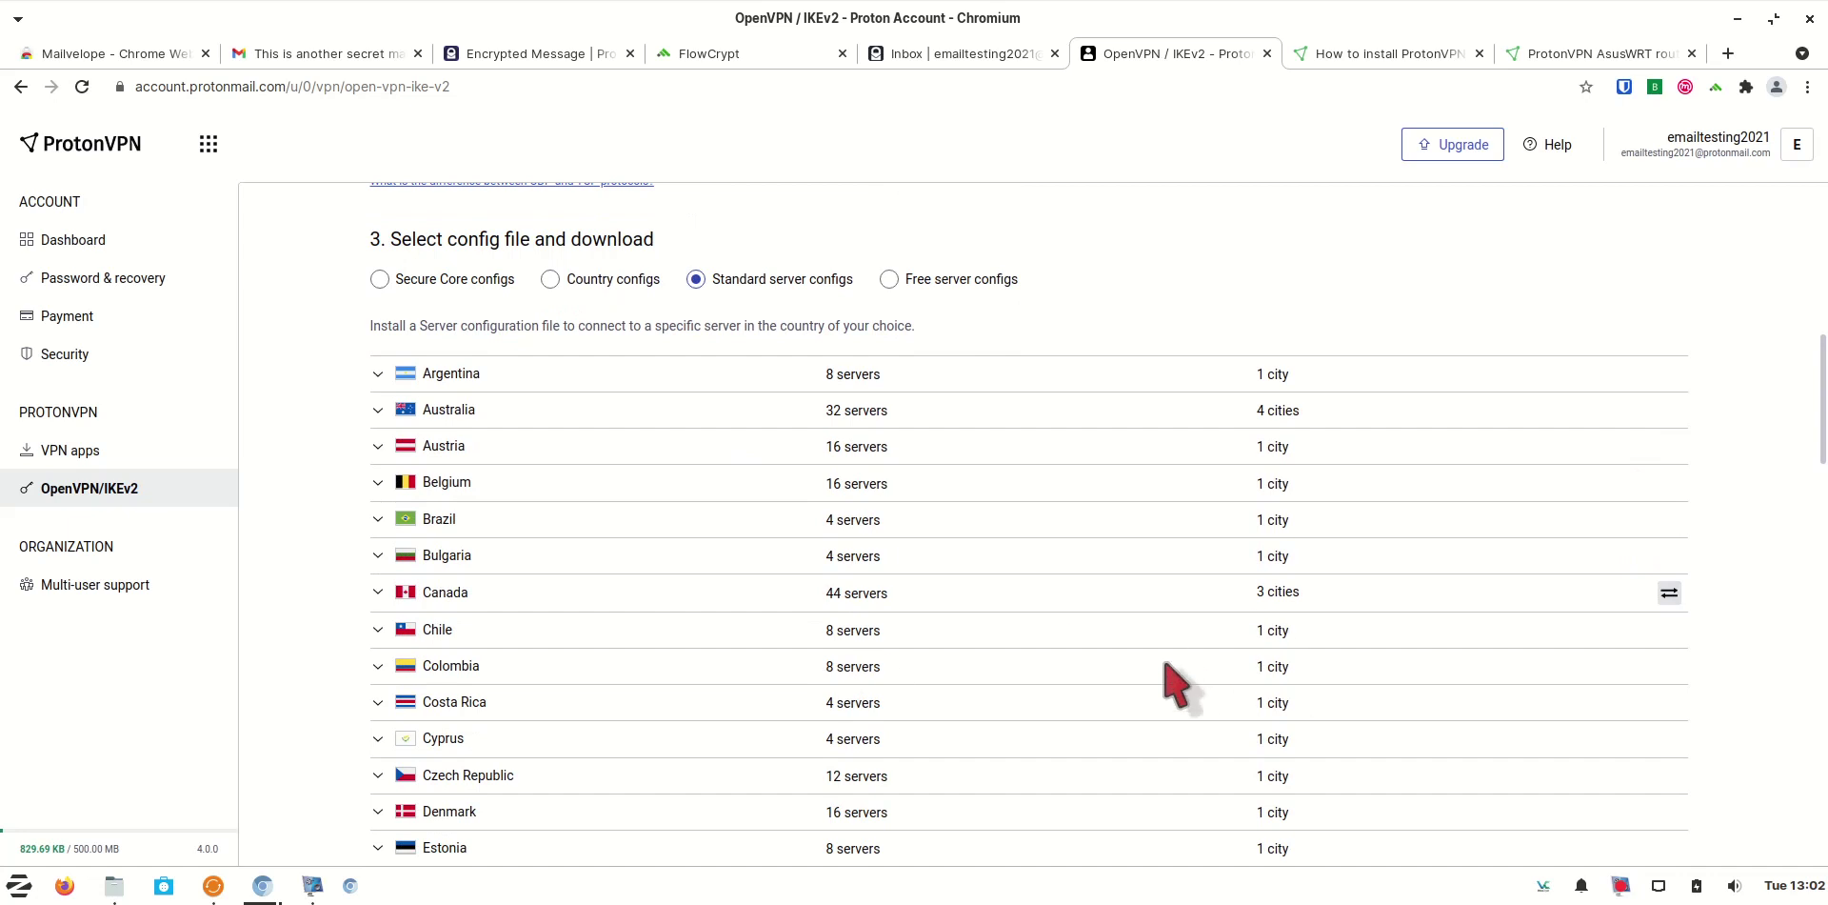
pyautogui.scroll(-5, 1176, 685)
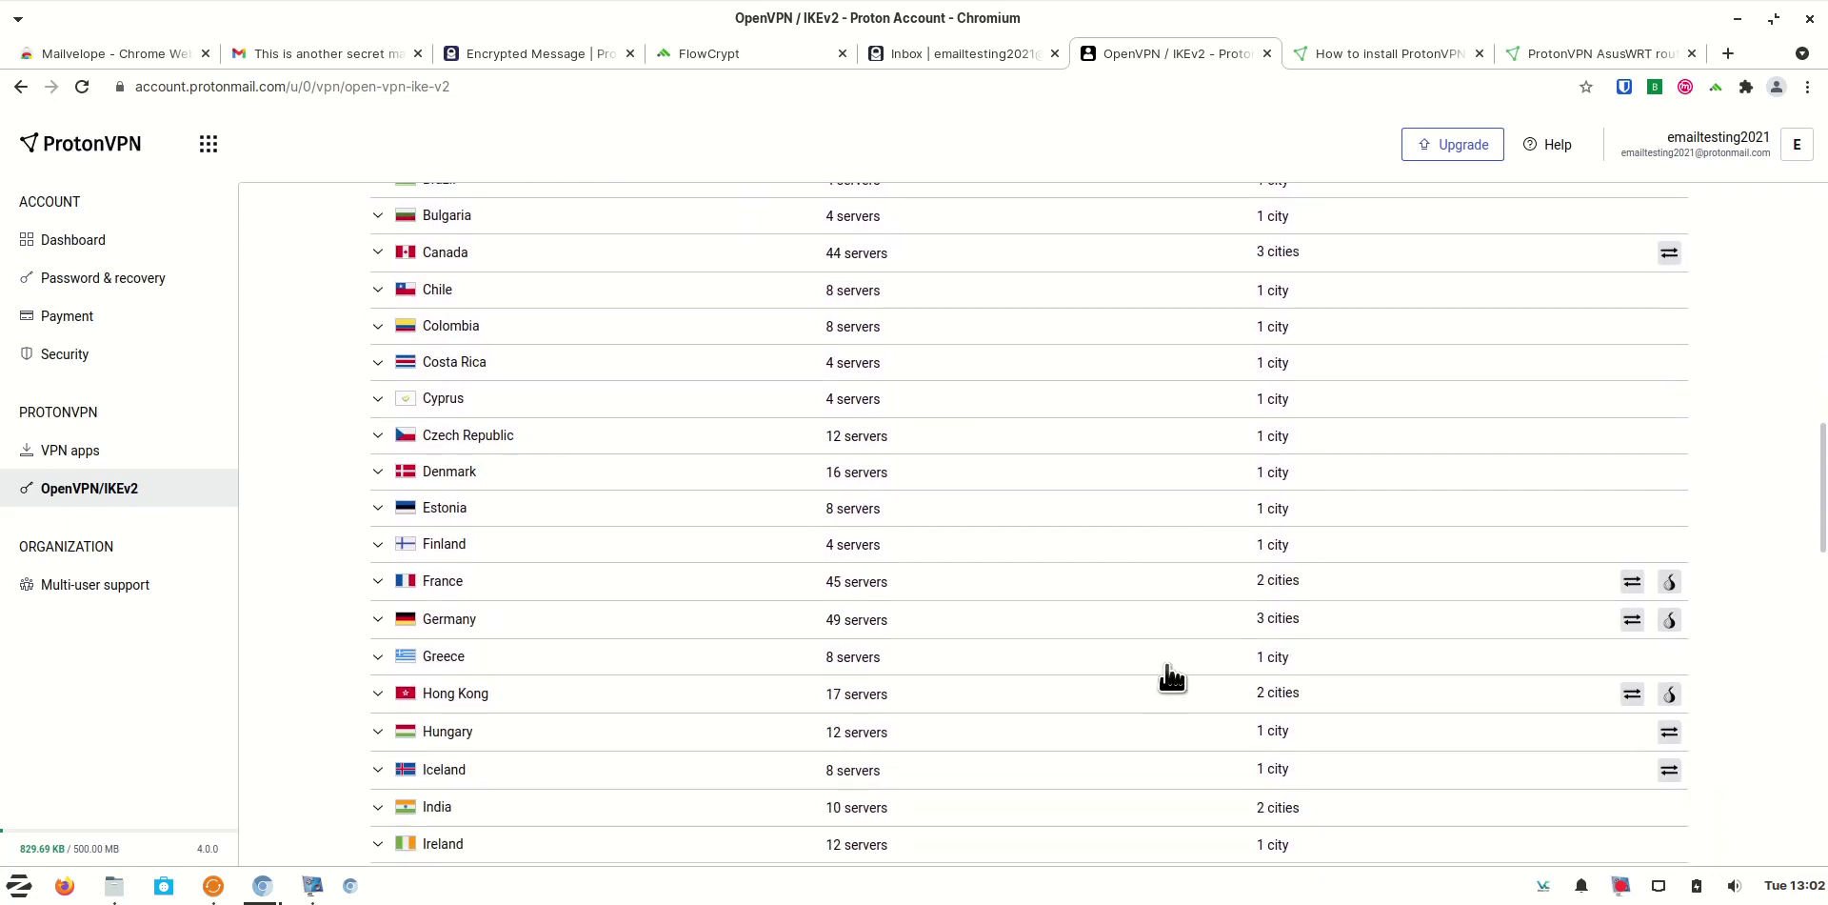
pyautogui.scroll(-9, 1176, 680)
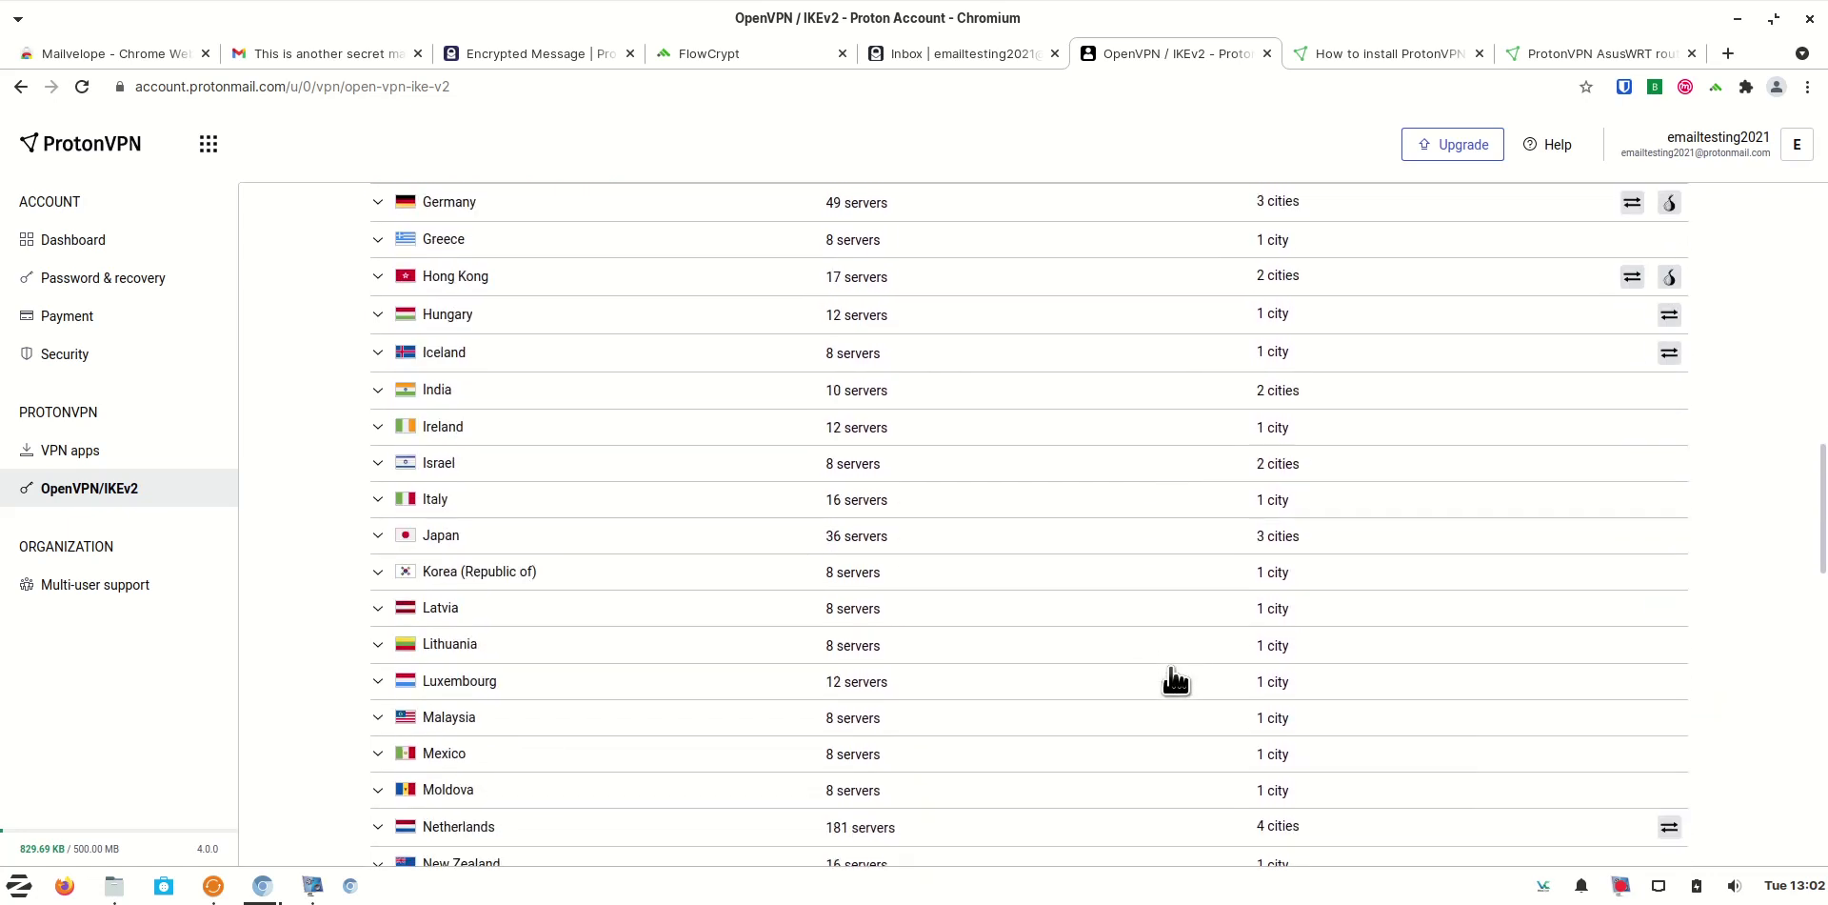
pyautogui.scroll(-2, 1176, 680)
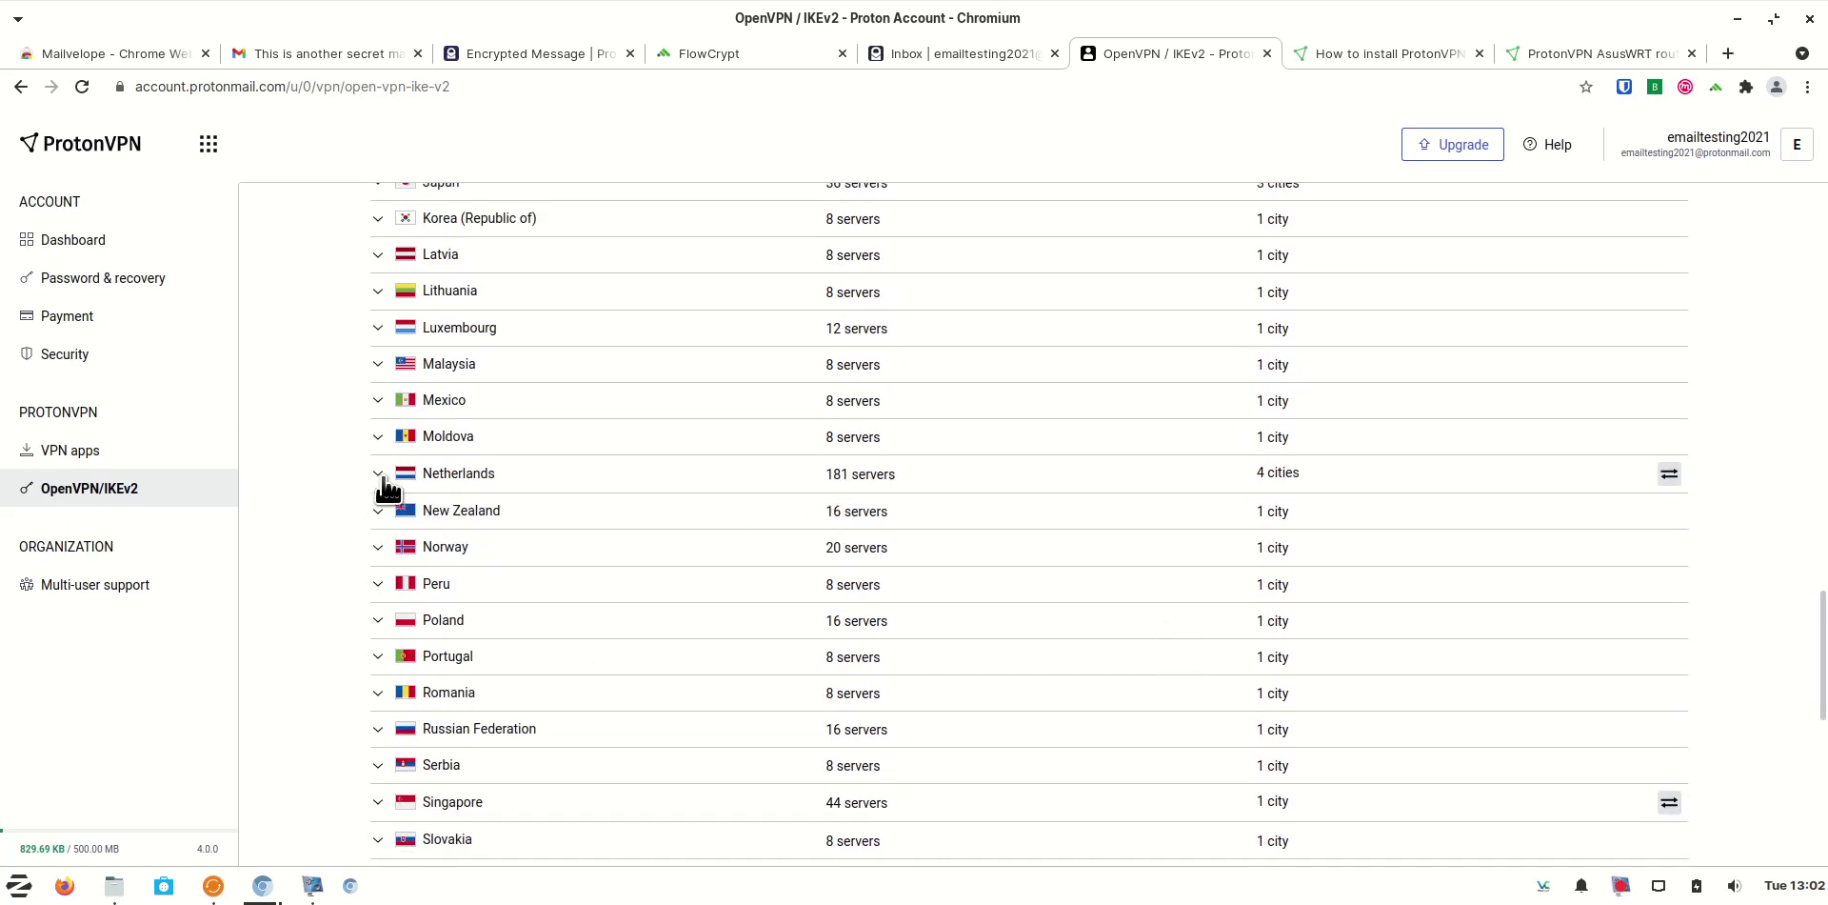
pyautogui.click(378, 474)
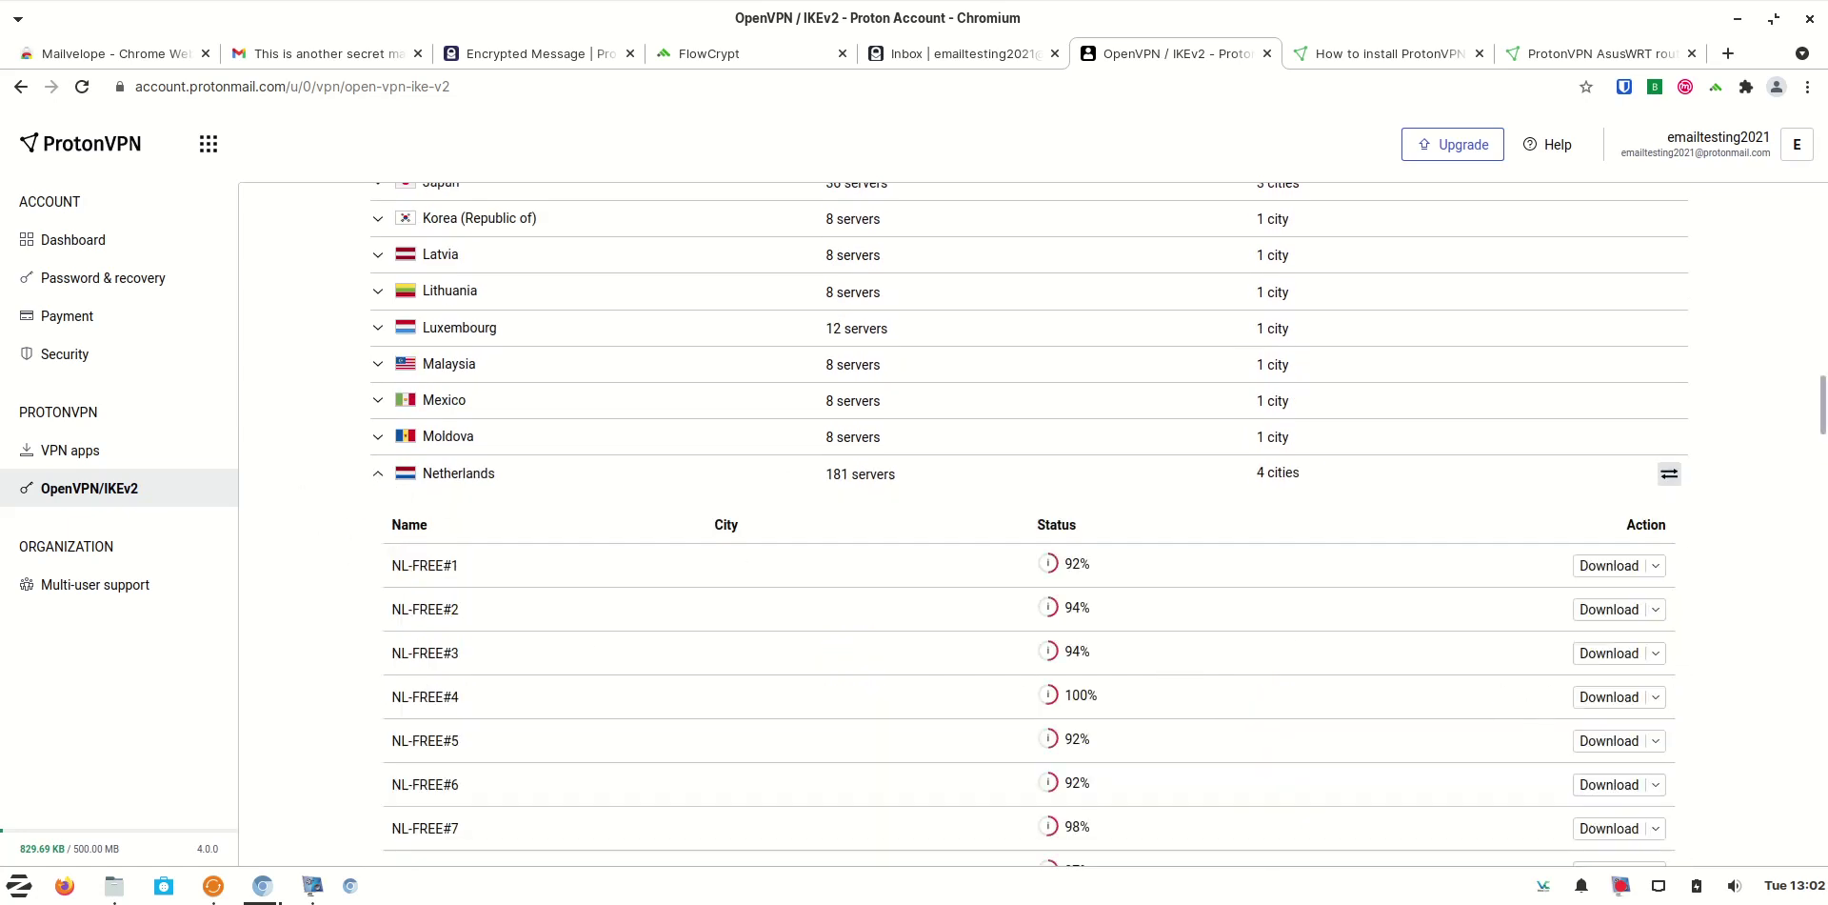
pyautogui.scroll(-6, 1773, 716)
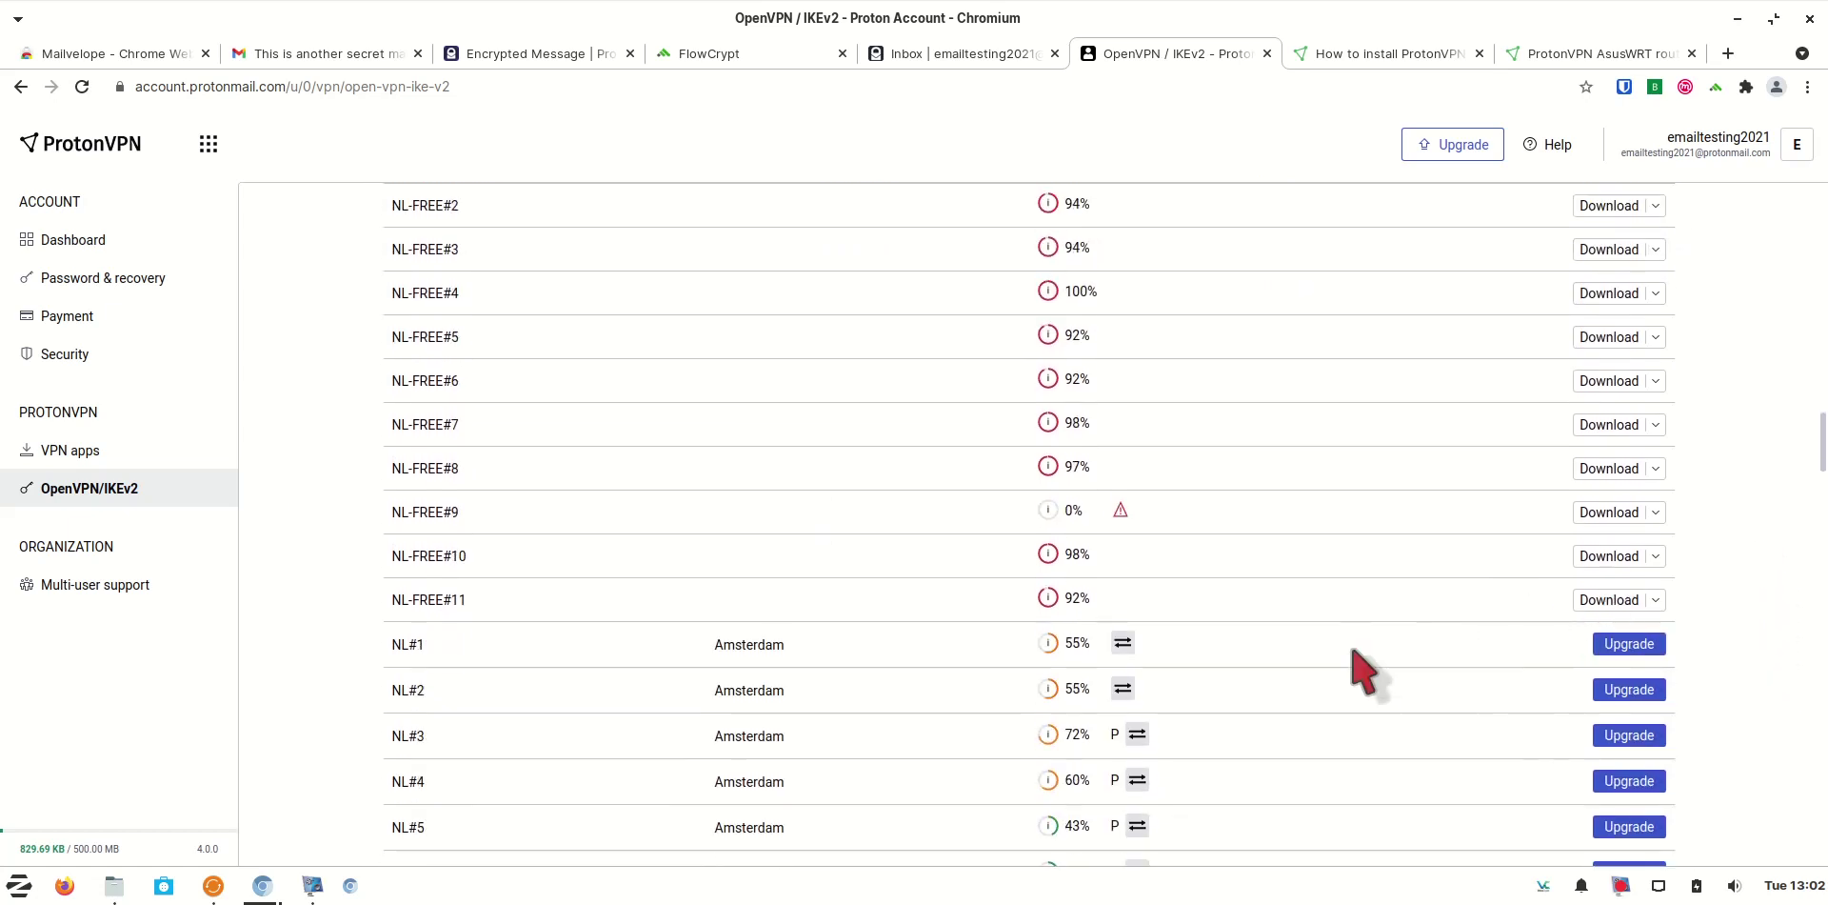
pyautogui.scroll(-3, 1352, 657)
pyautogui.scroll(-1, 1419, 628)
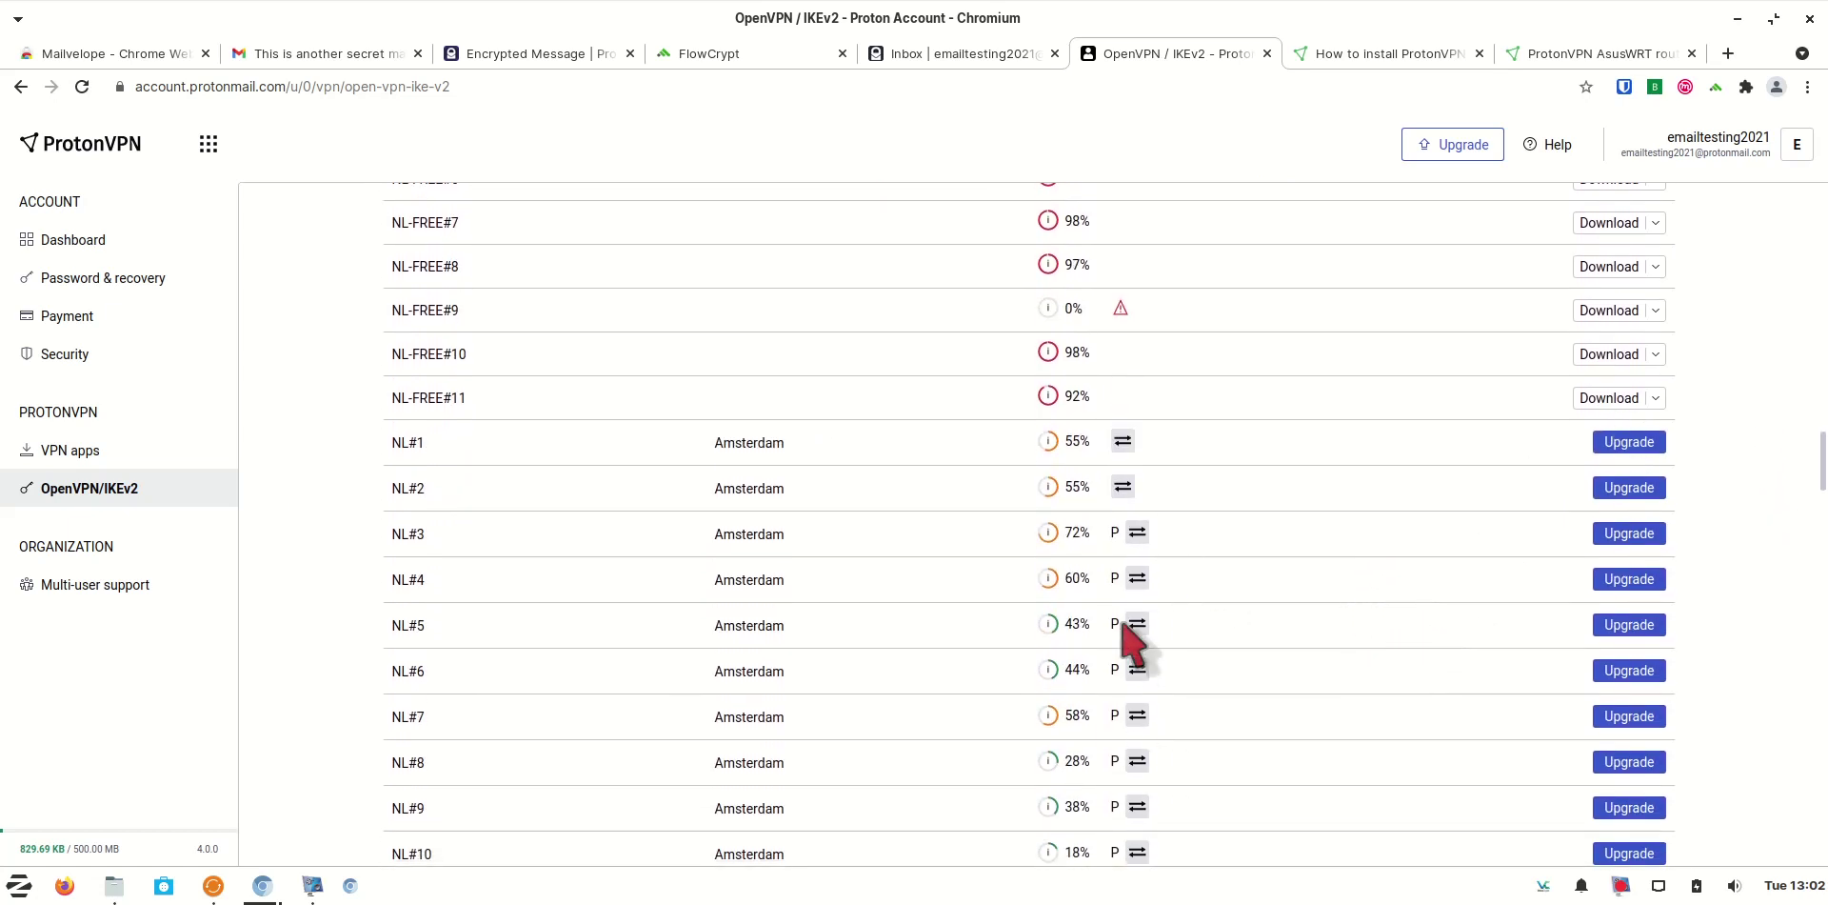
pyautogui.scroll(-1, 1285, 734)
pyautogui.scroll(-10, 1286, 747)
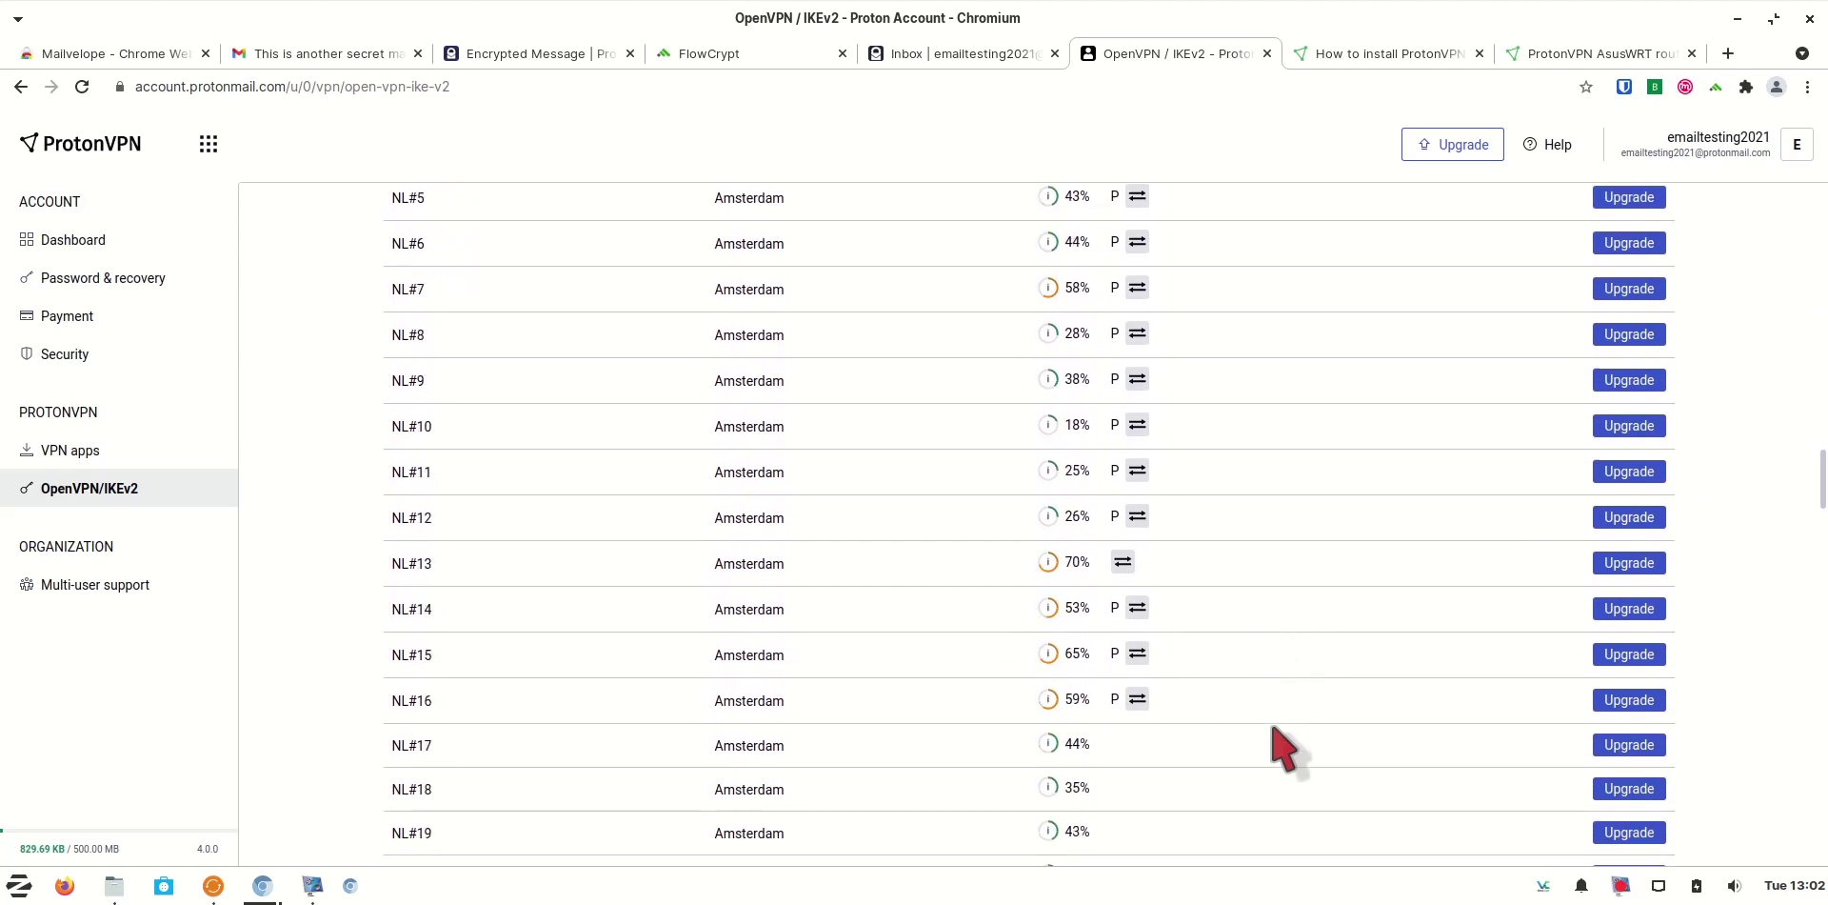
pyautogui.scroll(-11, 1285, 748)
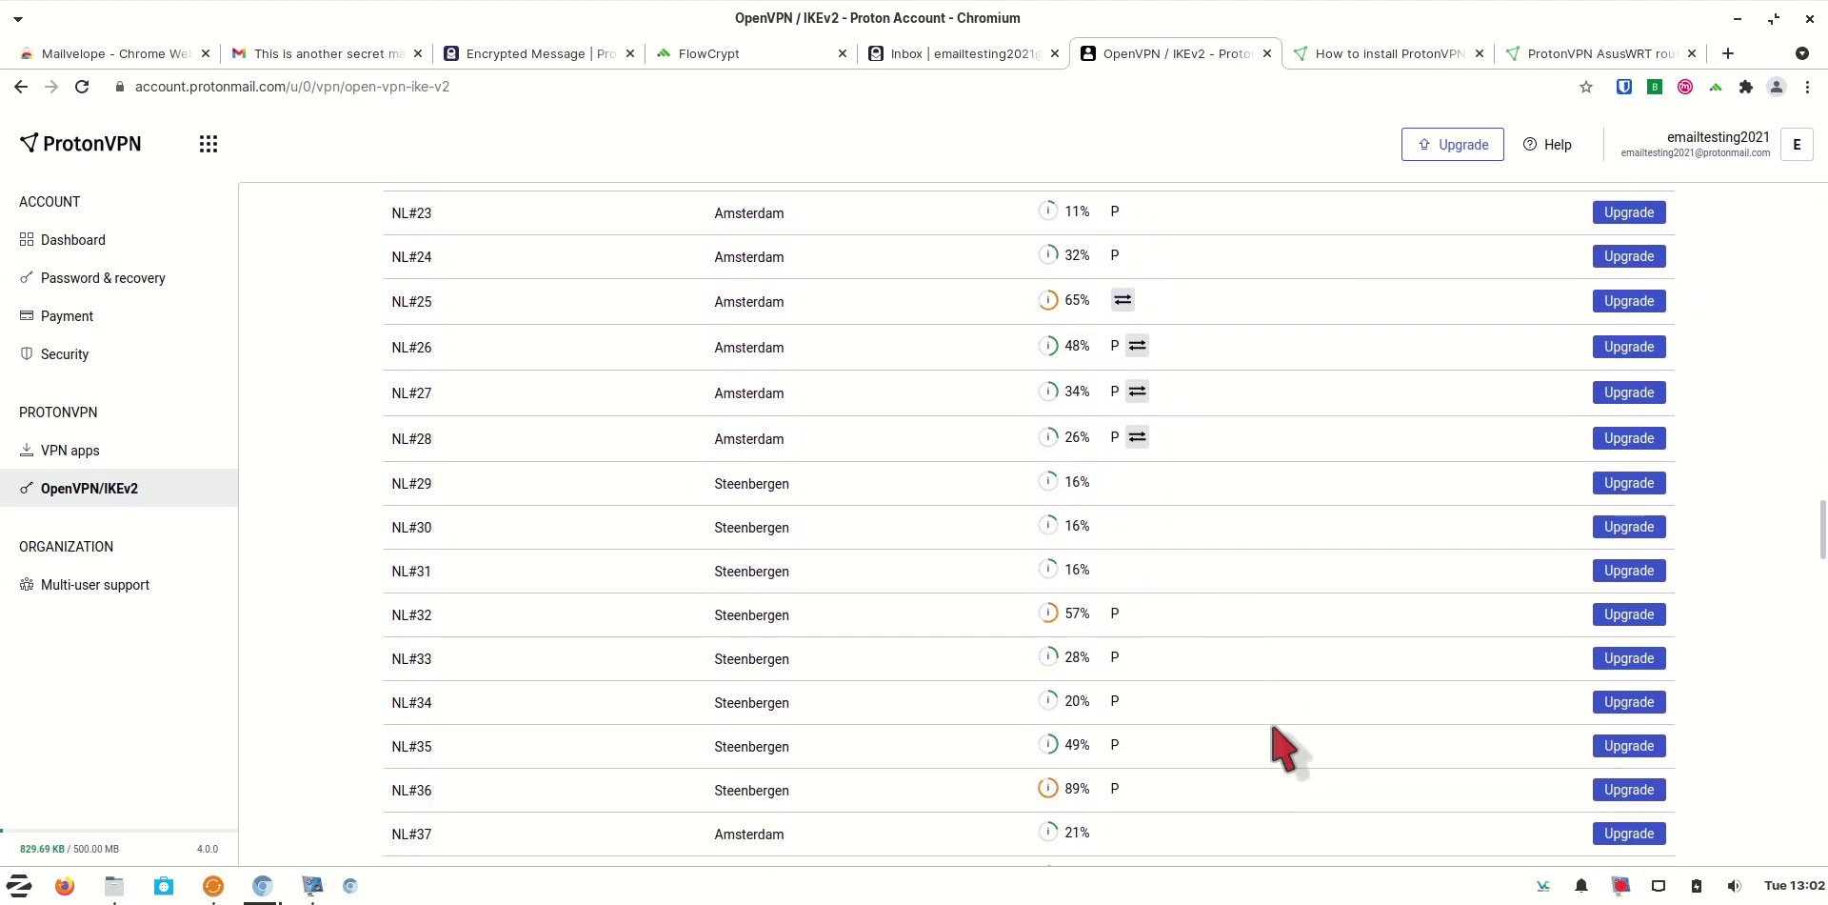
pyautogui.scroll(-1, 1281, 746)
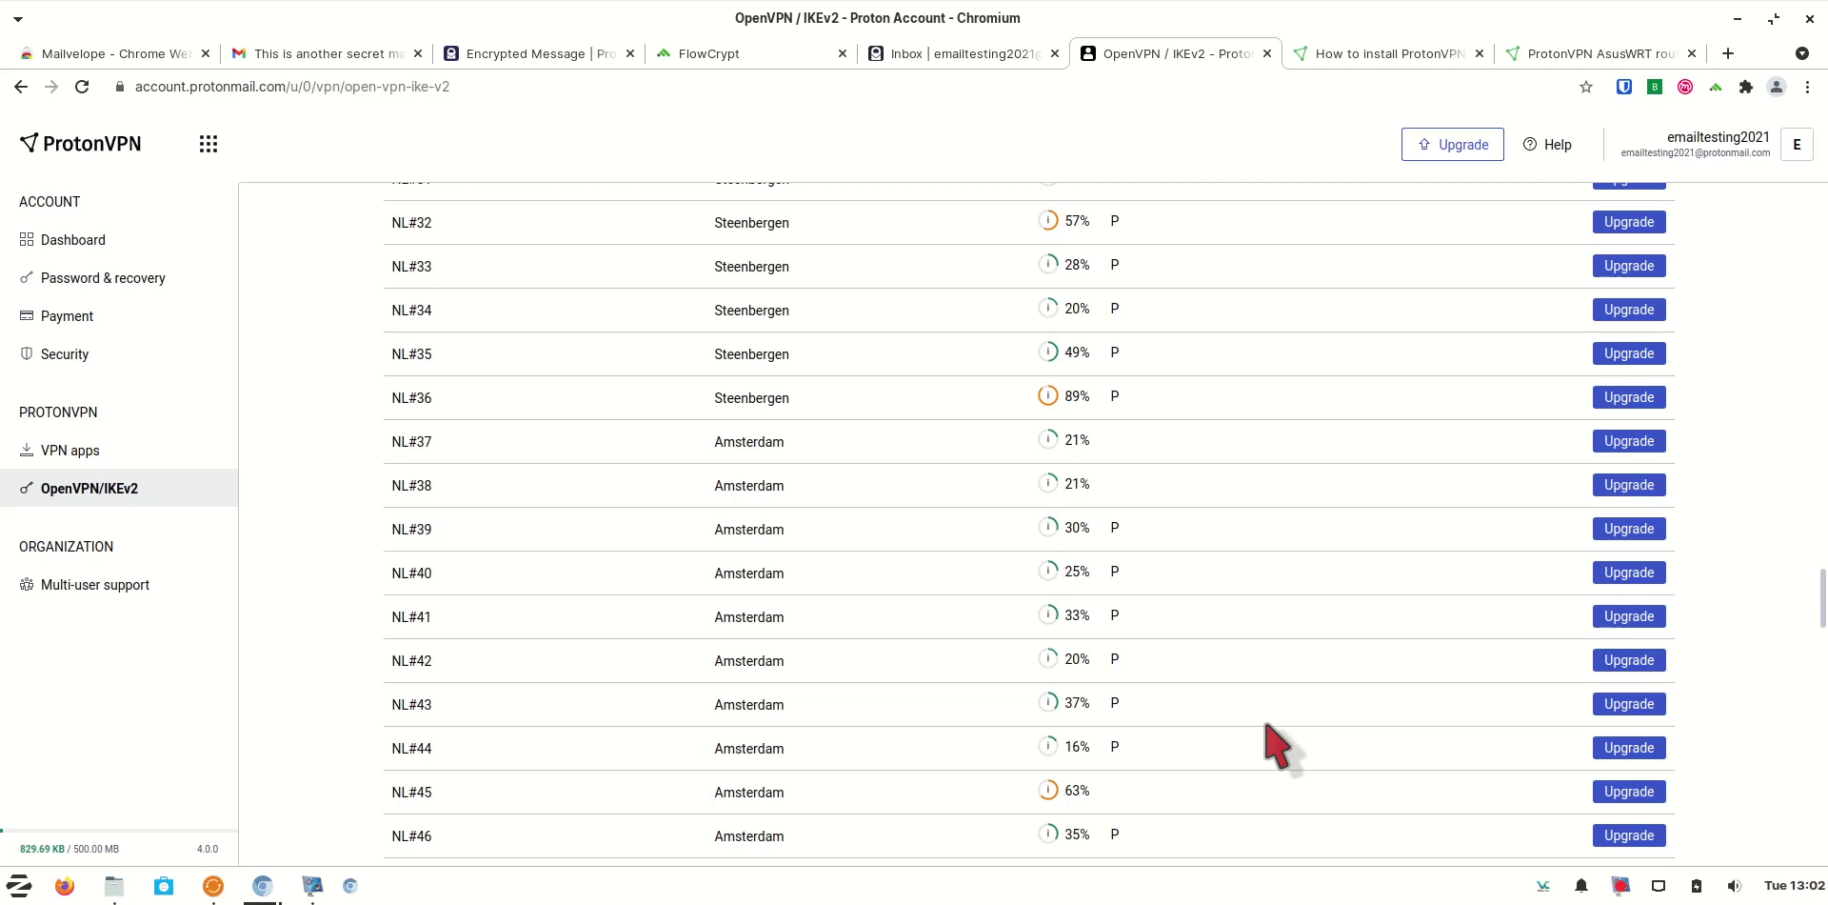
pyautogui.scroll(-1, 1279, 746)
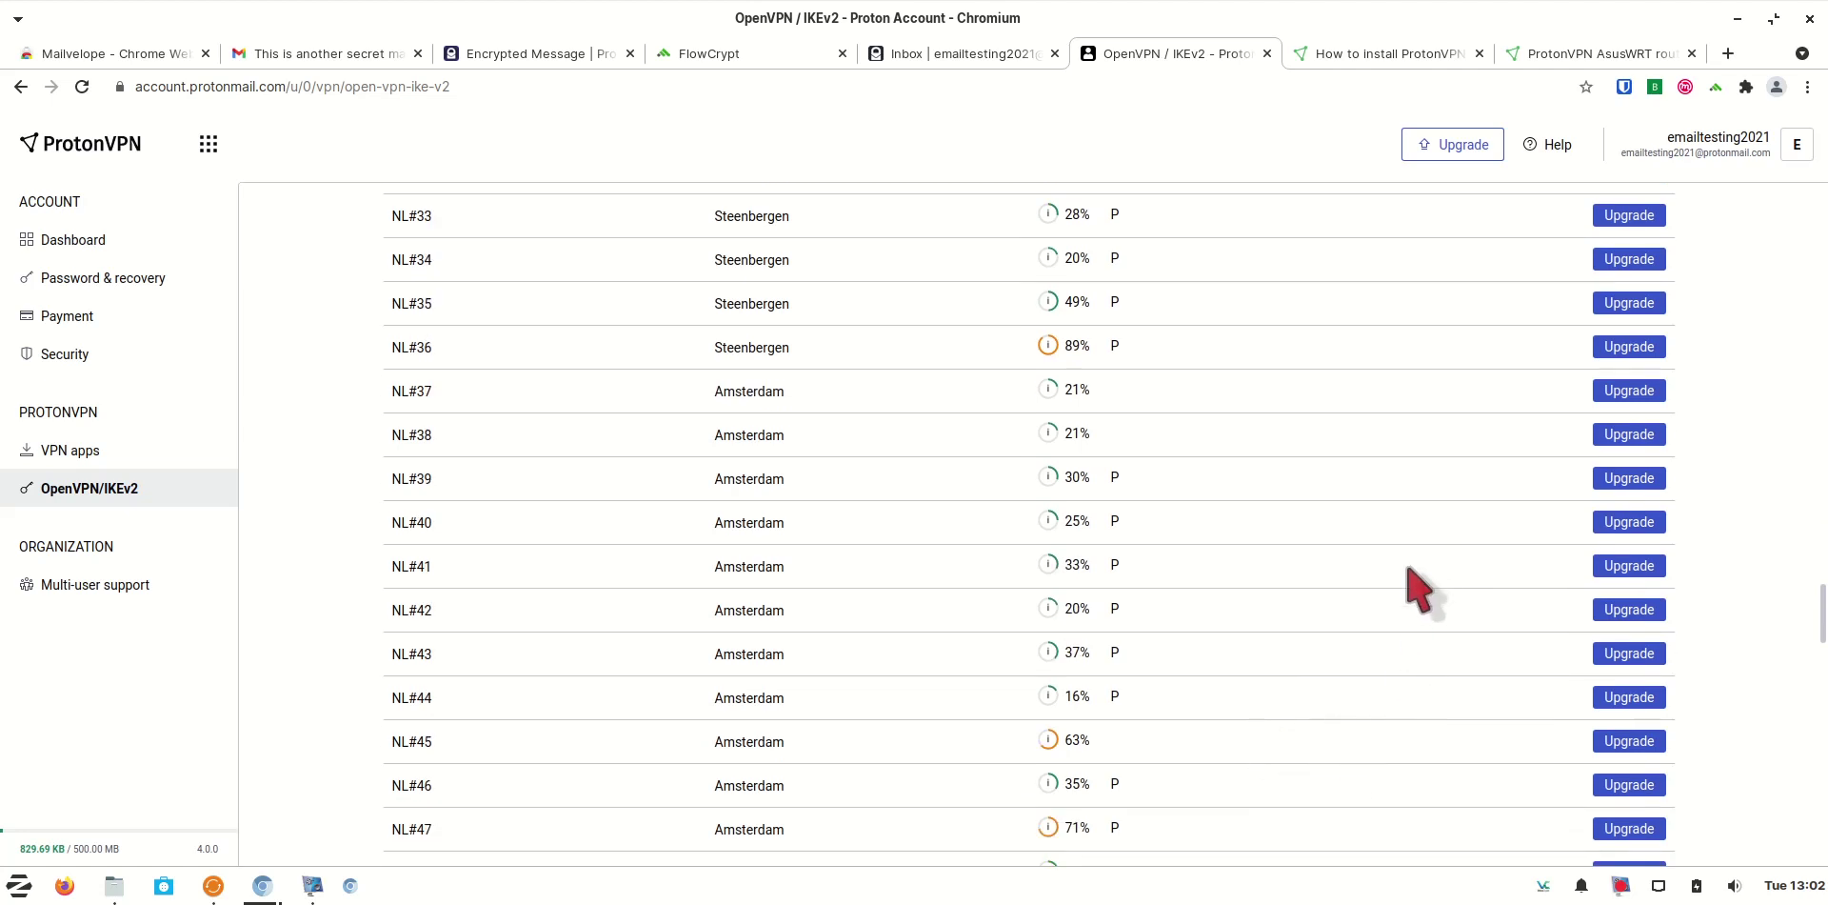
# Close the mail inbox and OpenVPN tabs, leaving the router installation guide showing
pyautogui.click(1054, 54)
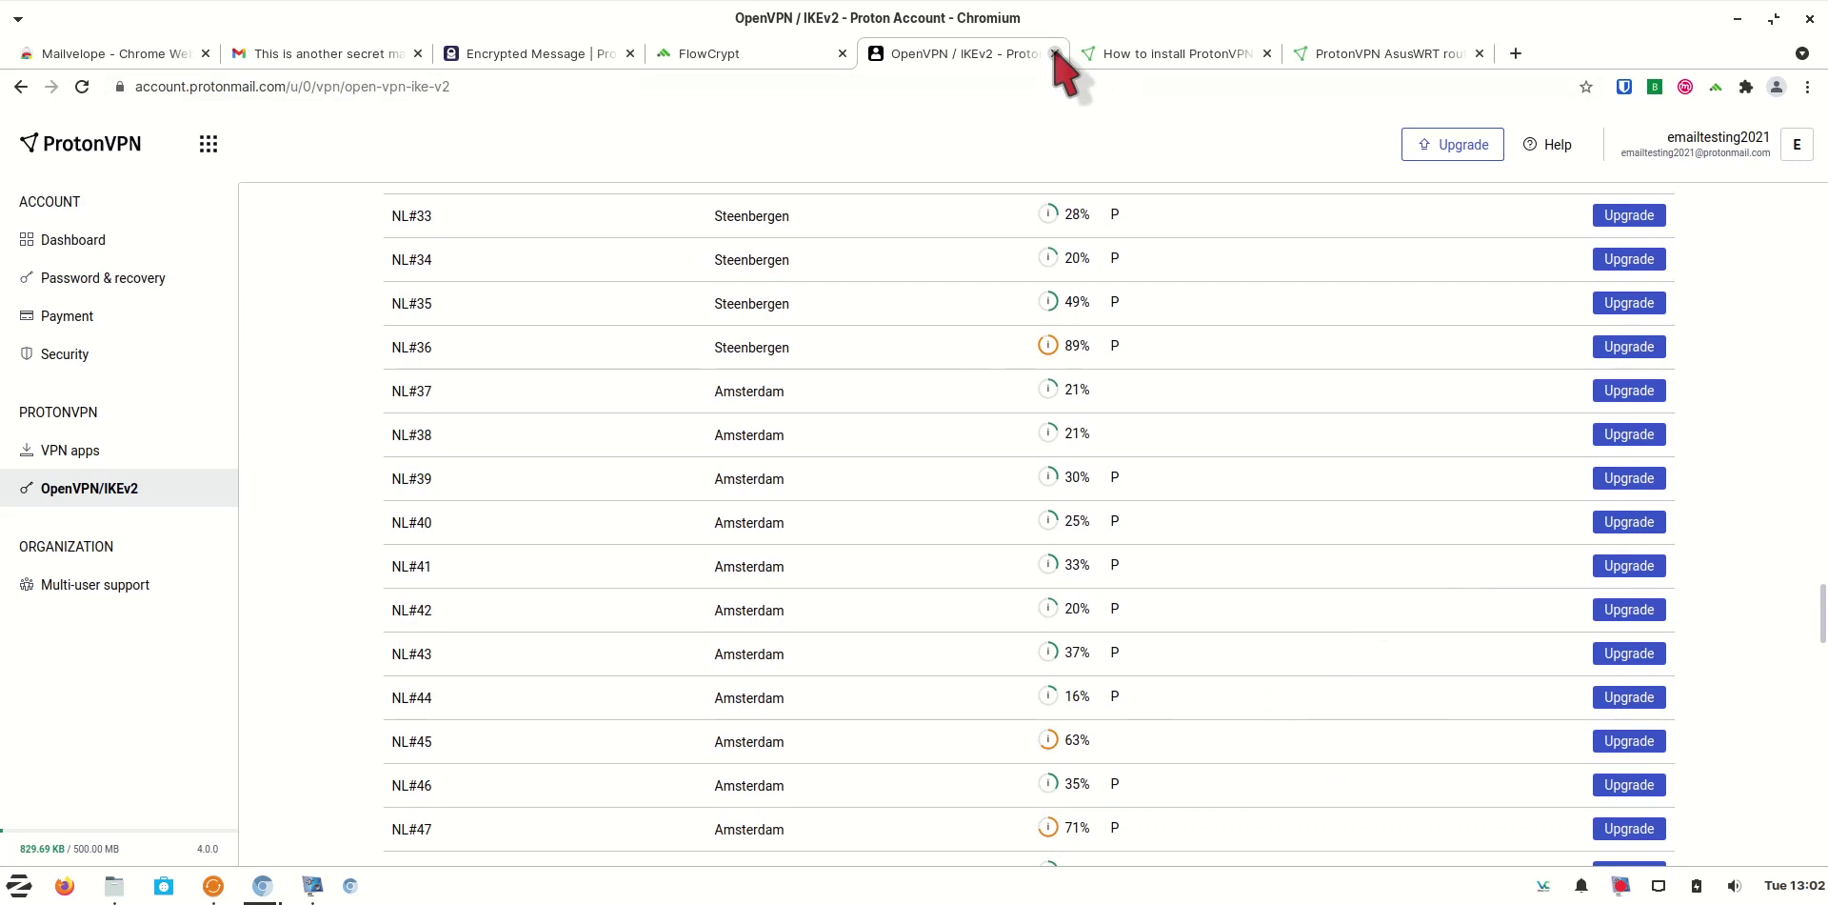
pyautogui.click(1054, 53)
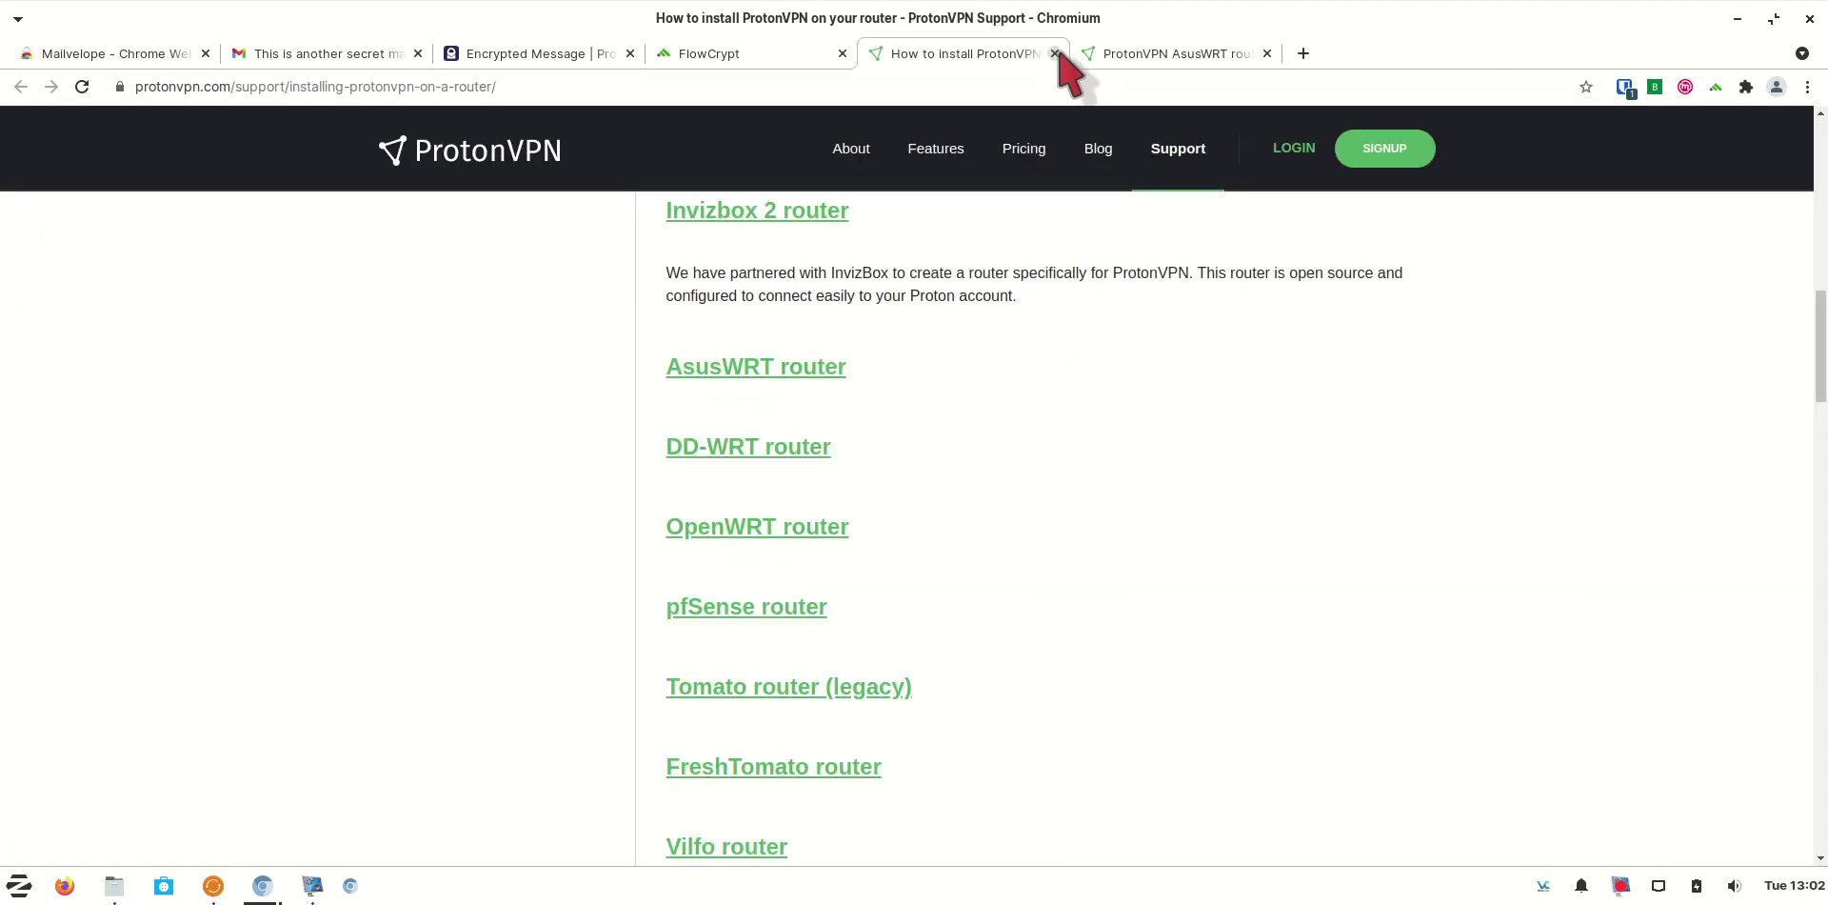
pyautogui.click(1621, 887)
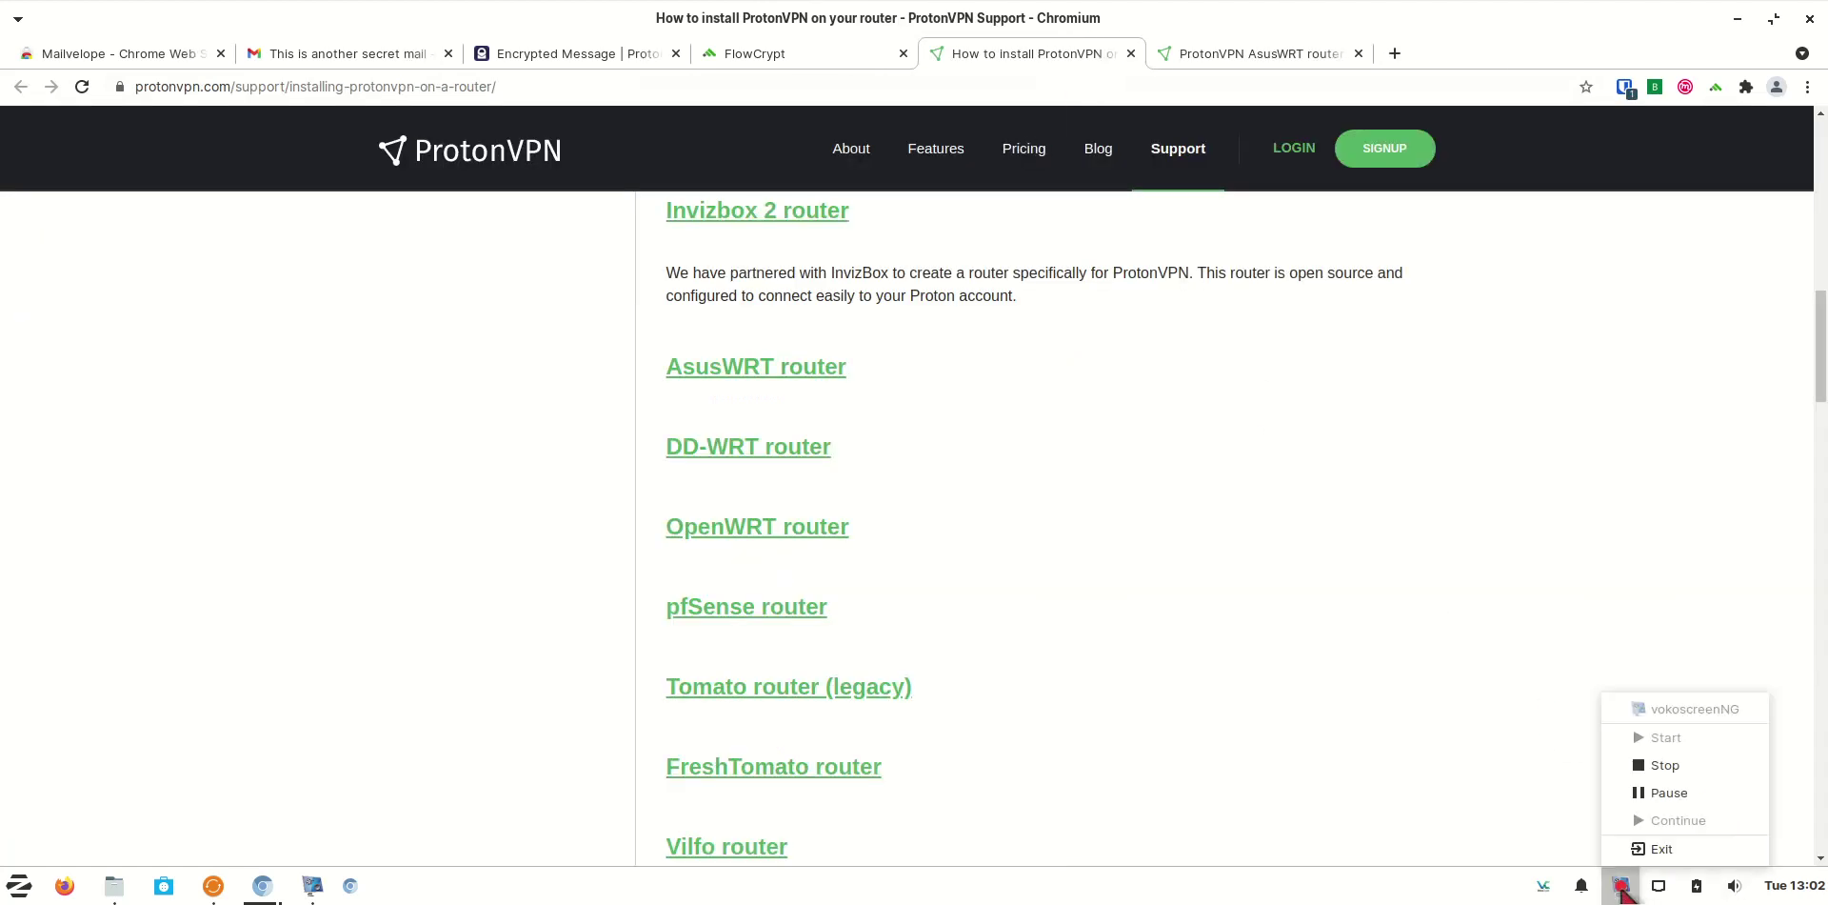
pyautogui.click(1669, 793)
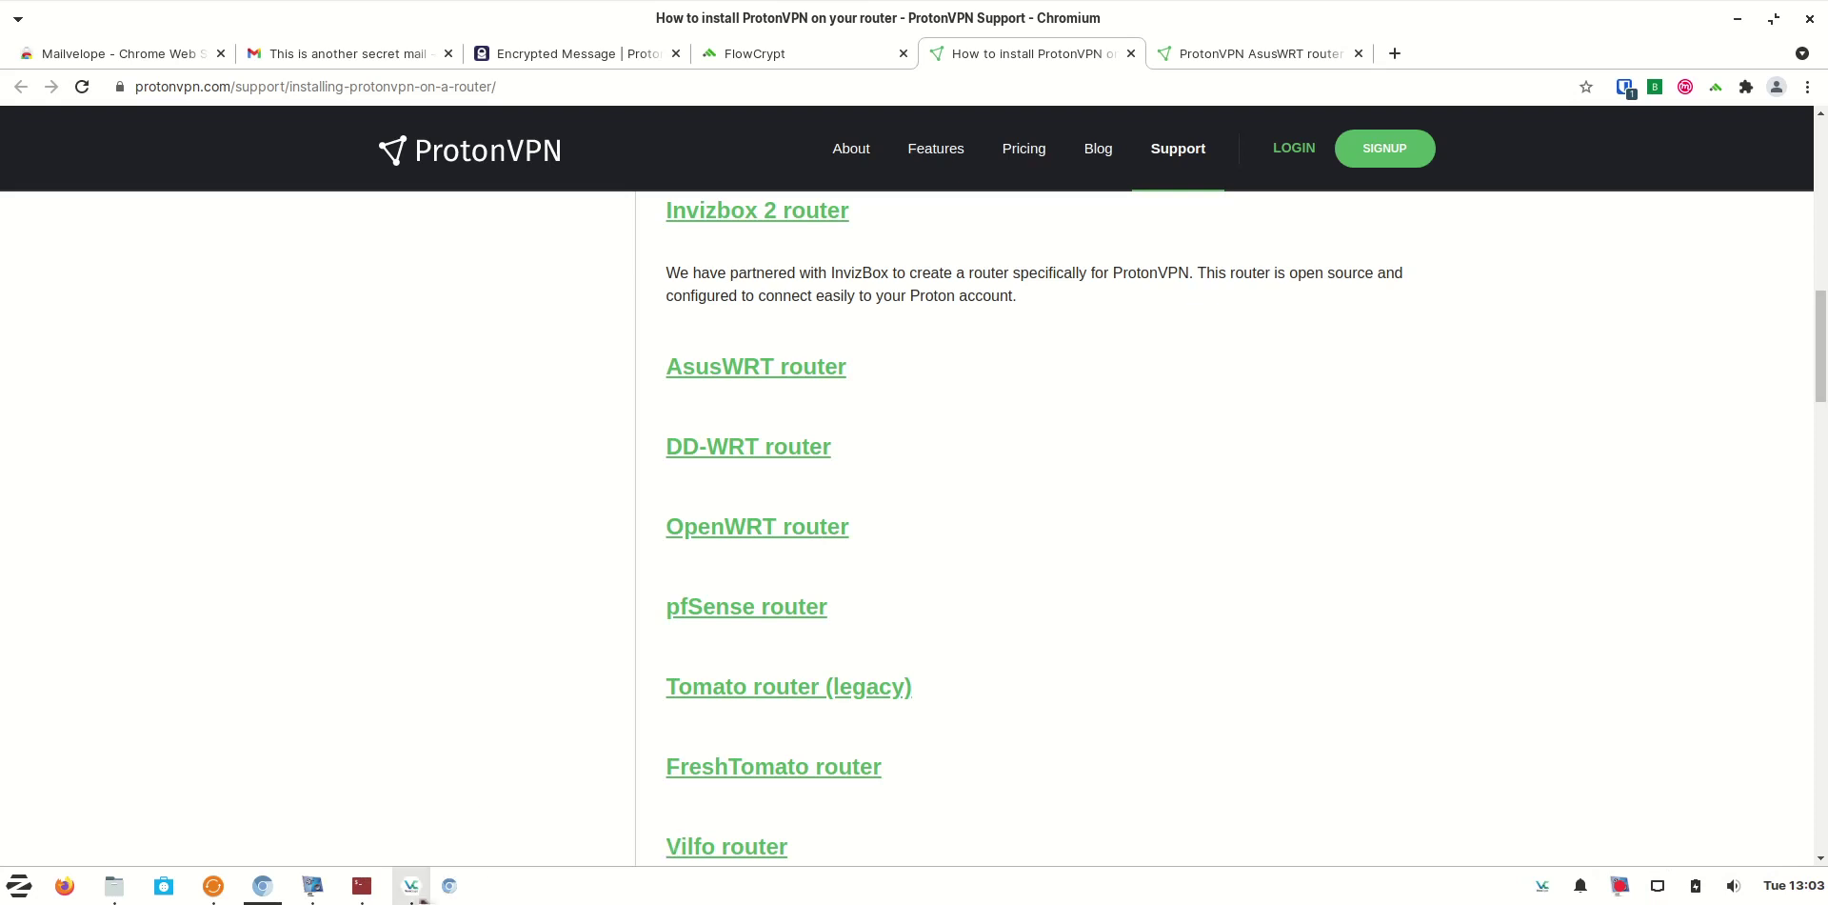
# Mount the Desktop 'backup' volume in VeraCrypt at /media/veracrypt1 and open the file manager
pyautogui.click(411, 886)
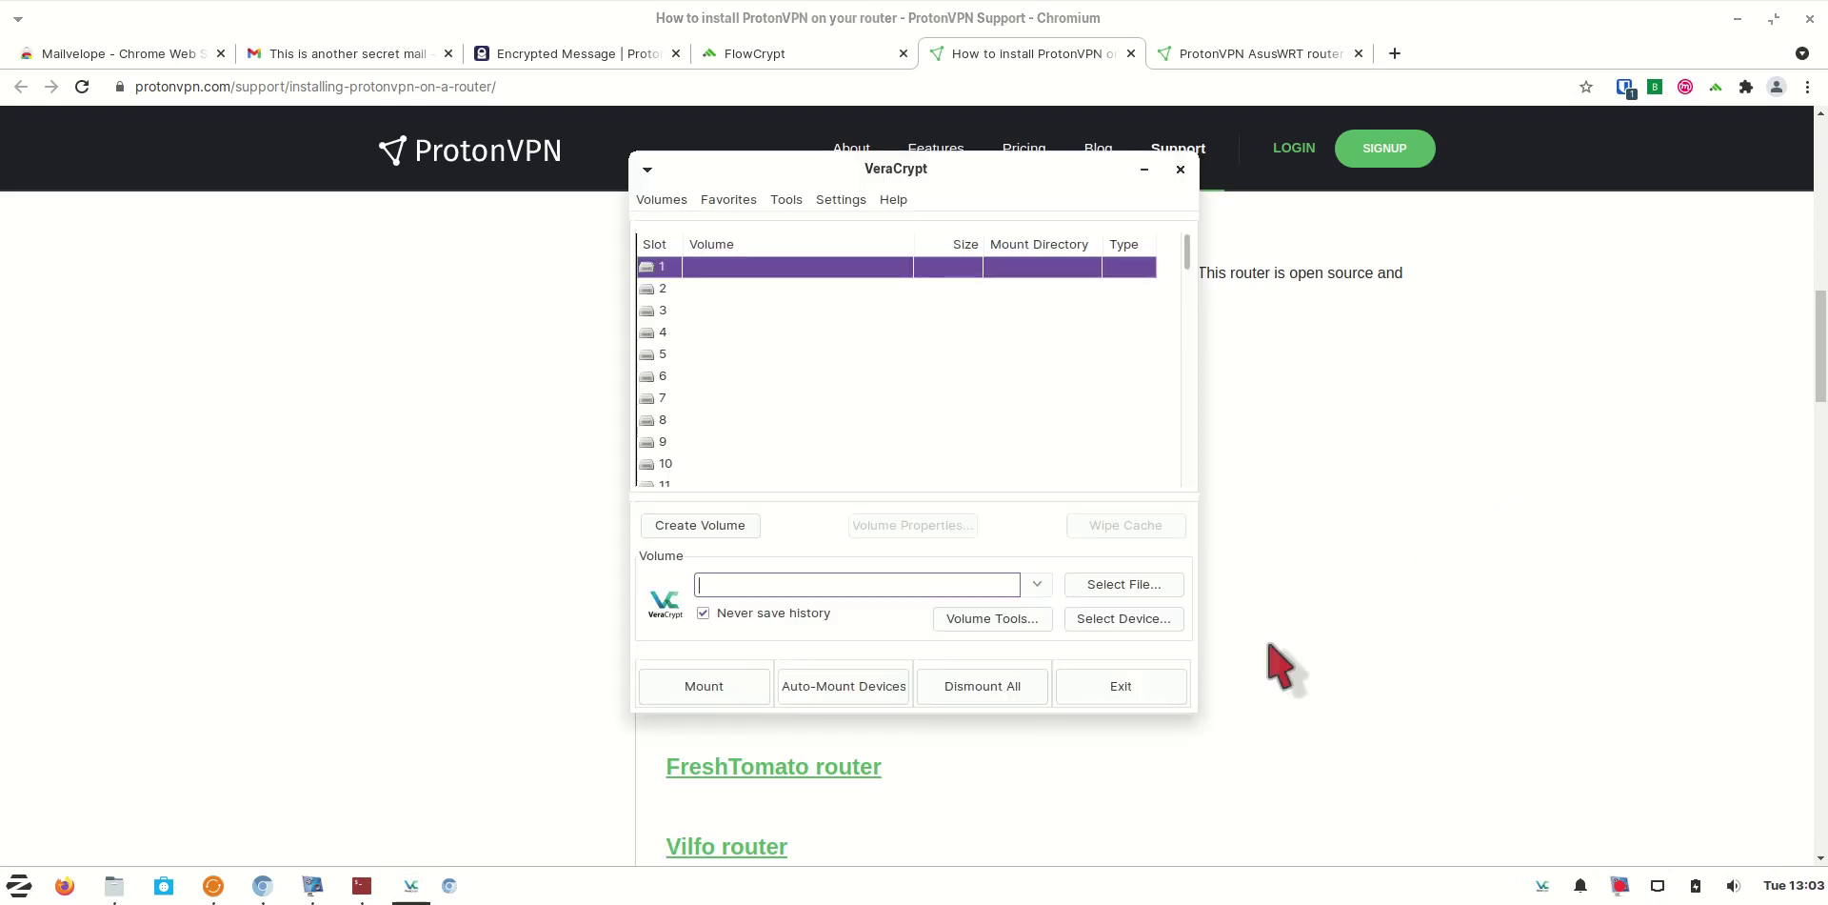
pyautogui.click(1124, 583)
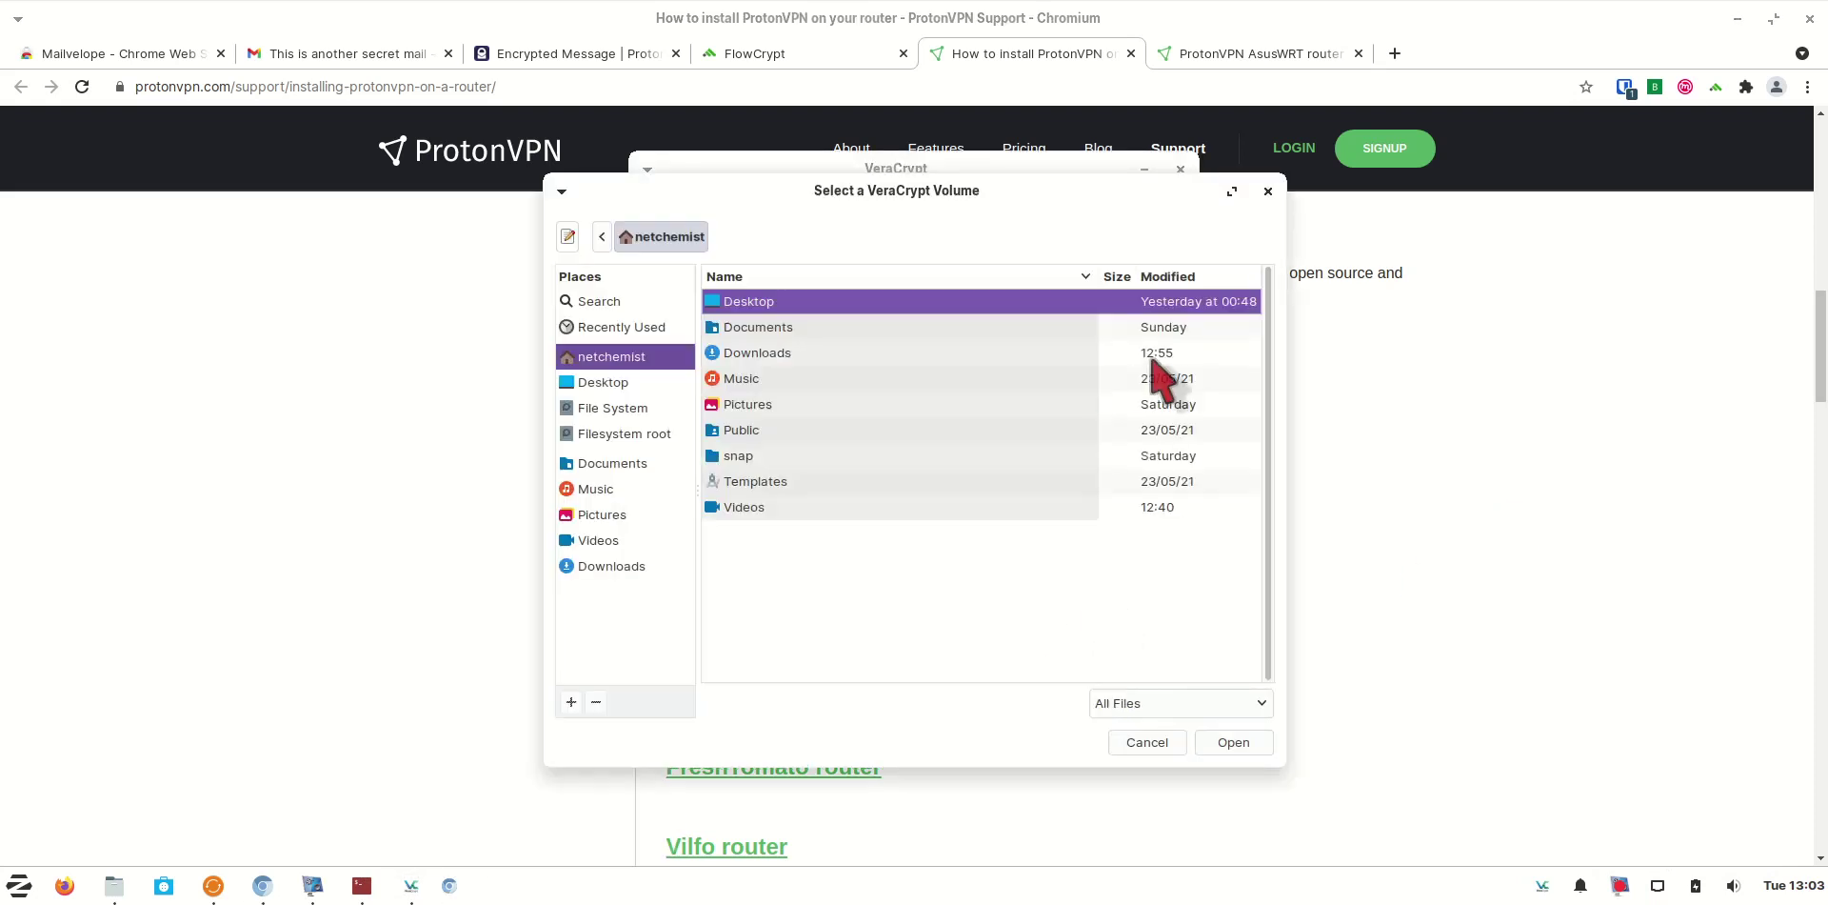
pyautogui.press('Return')
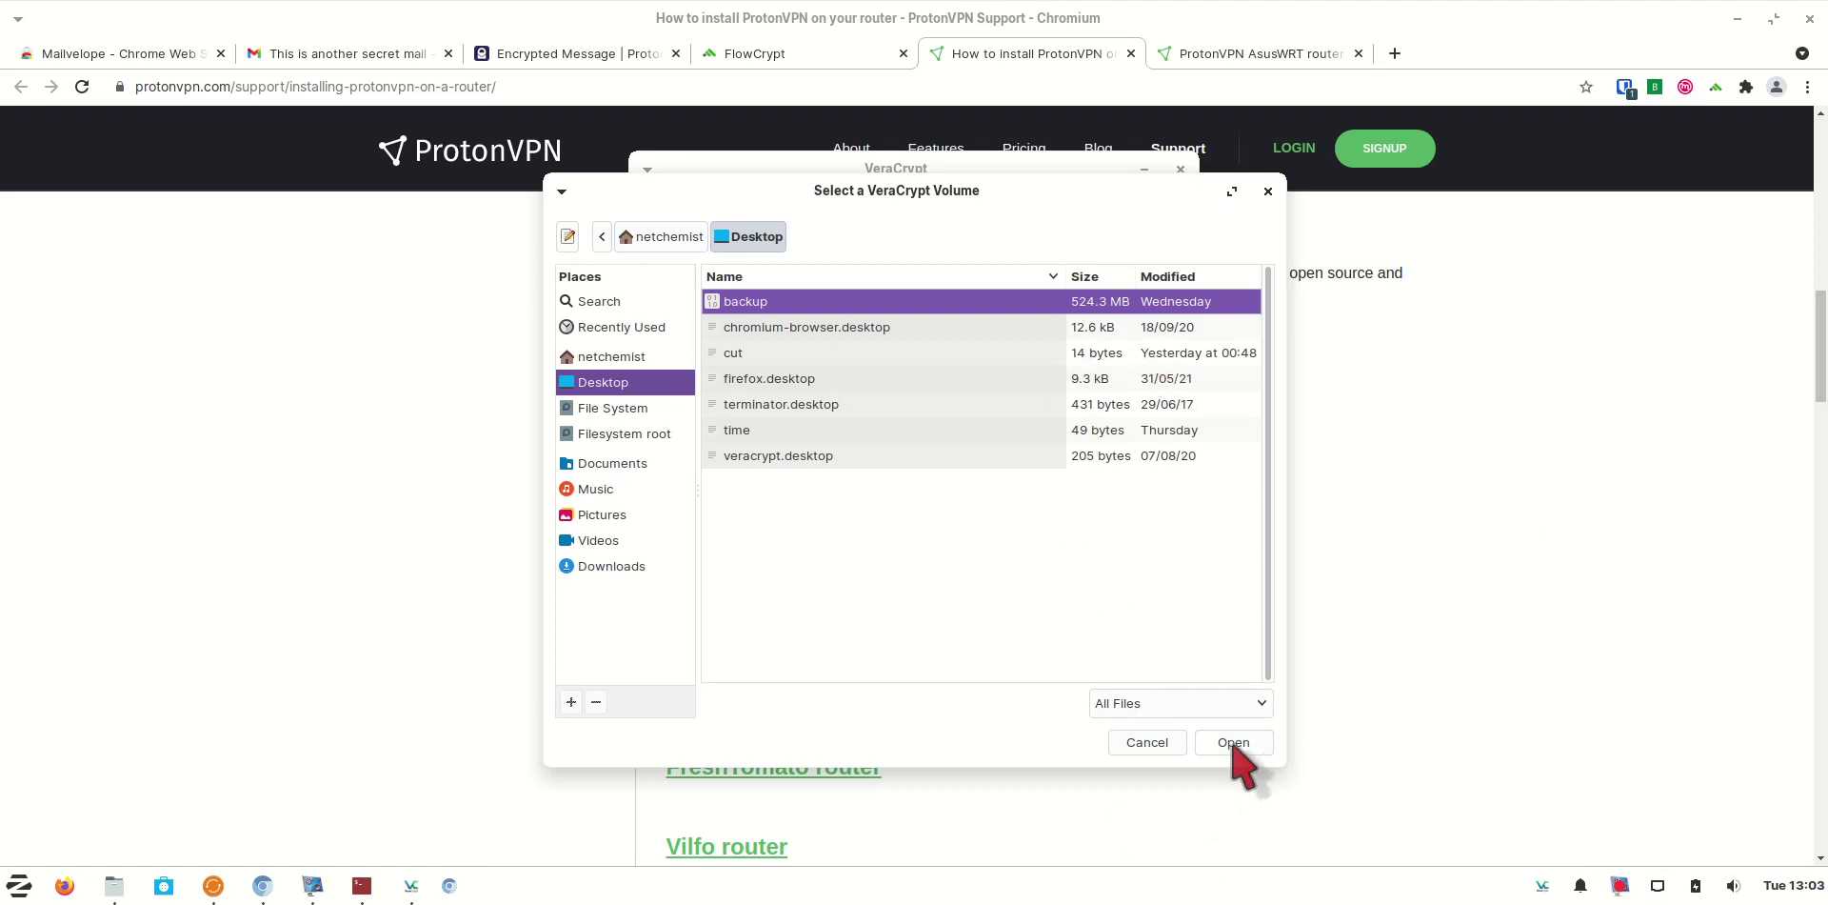
pyautogui.click(1233, 743)
pyautogui.click(705, 688)
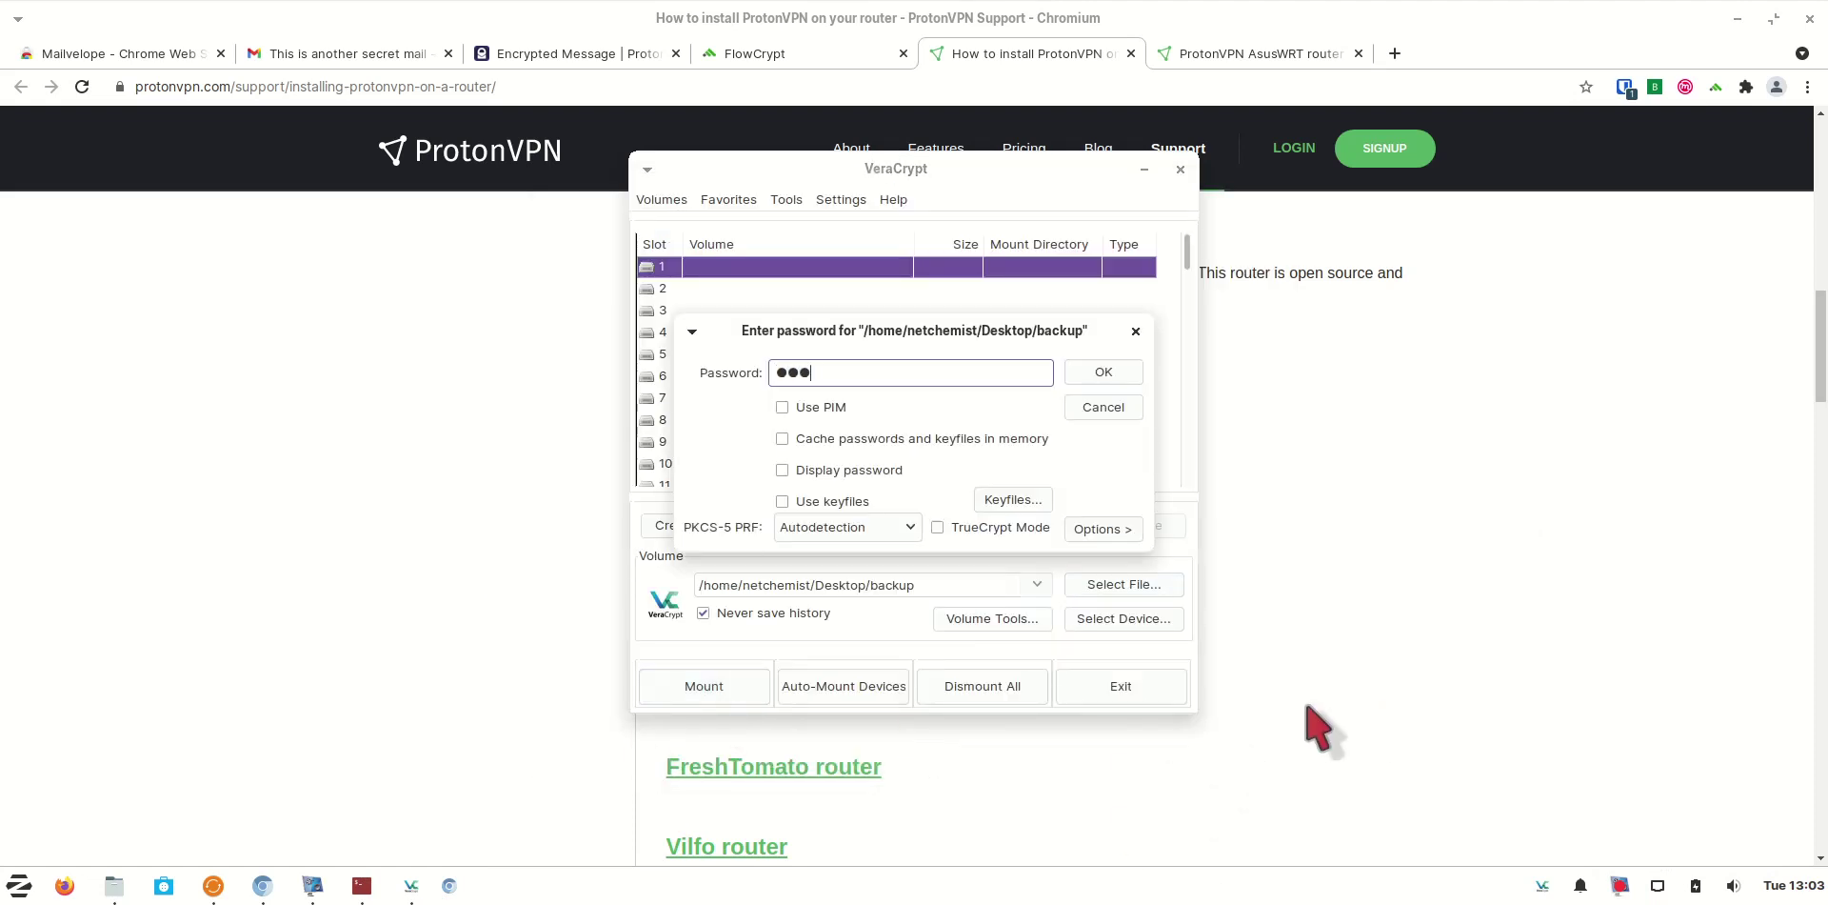
pyautogui.press('Return')
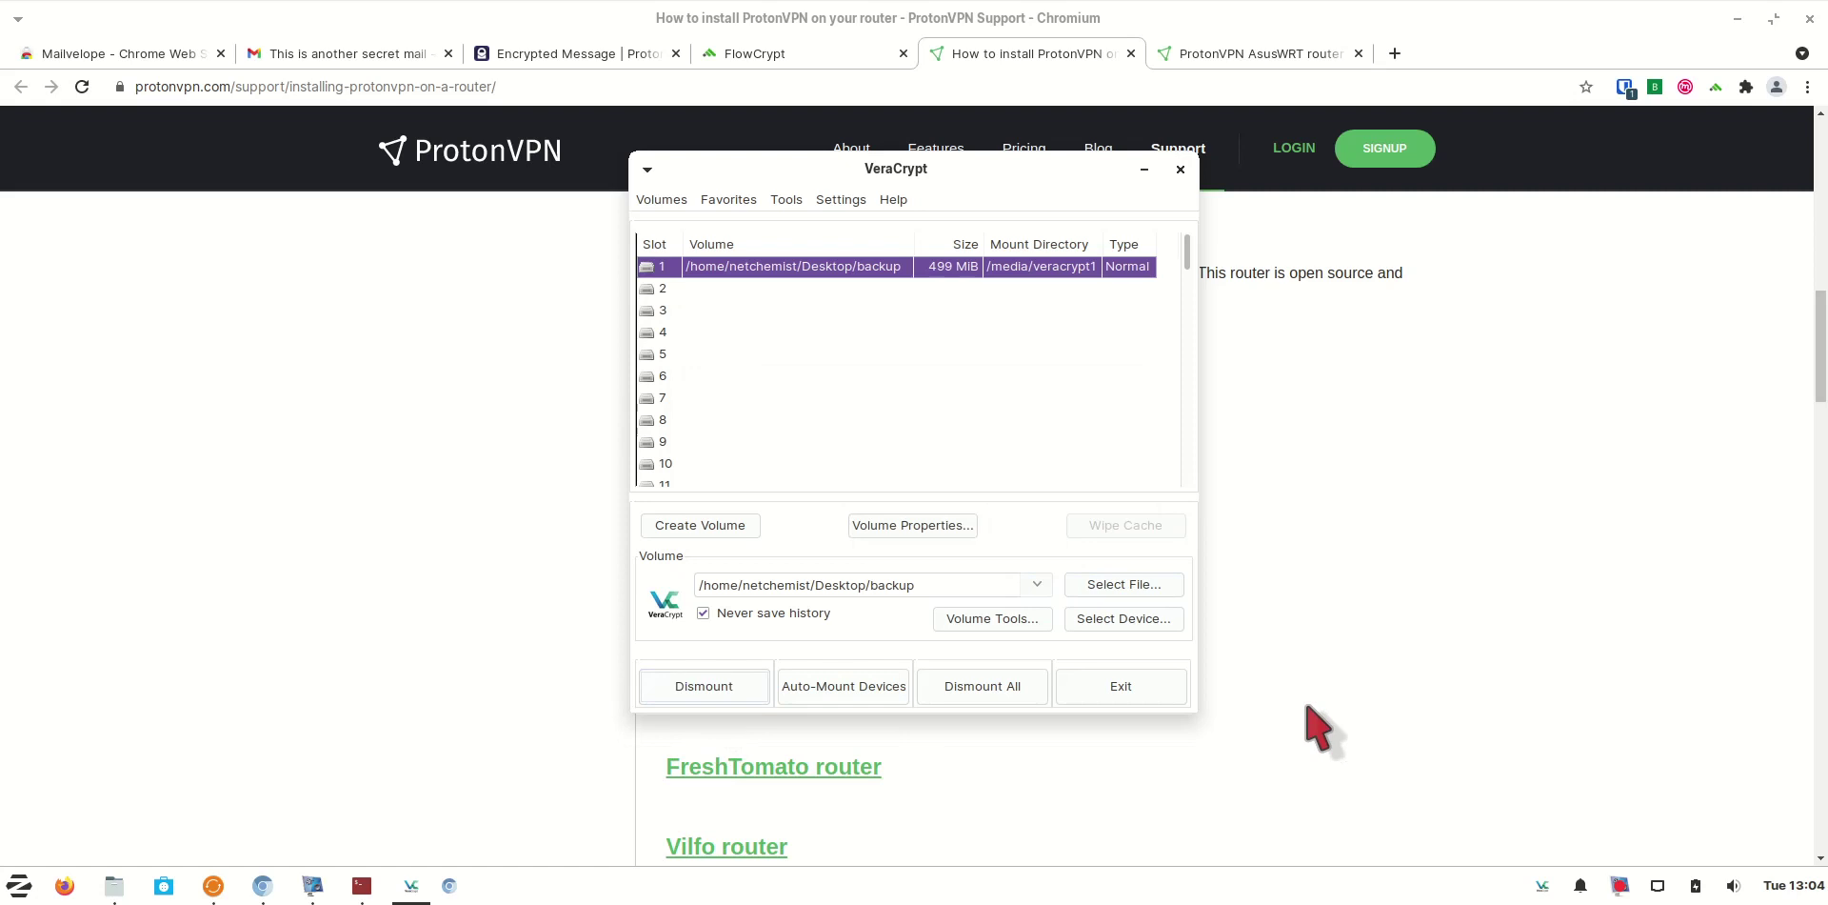
pyautogui.click(116, 885)
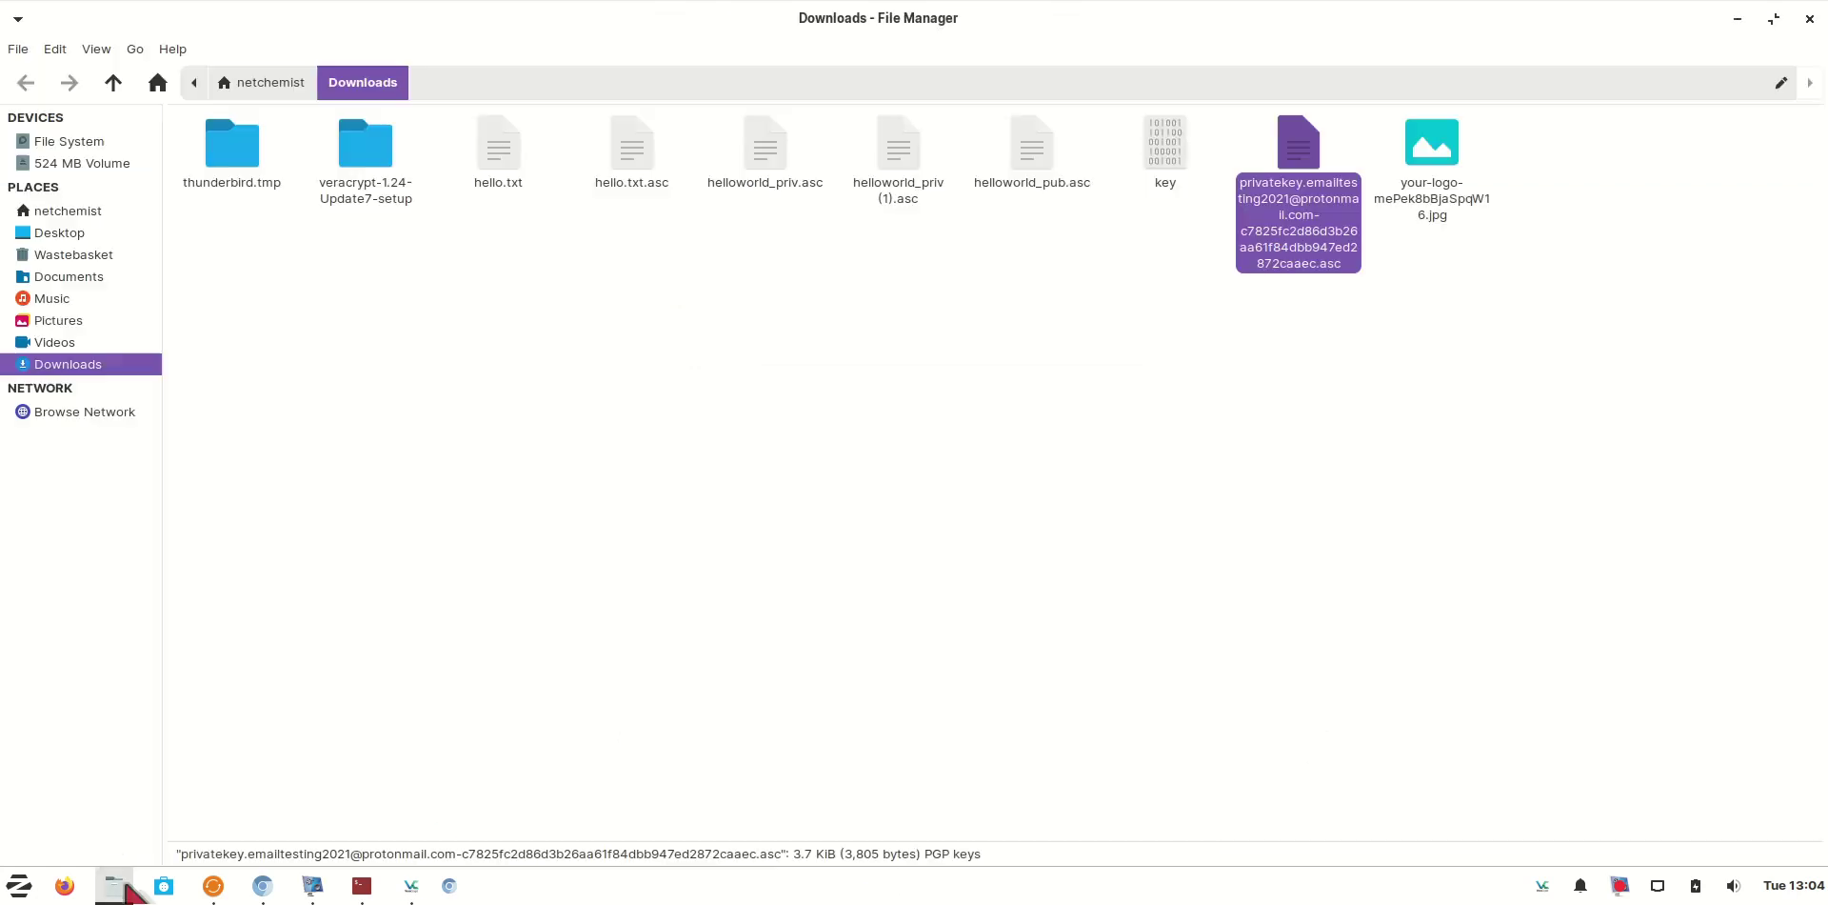
# Cut the four .asc key files in Downloads, including helloworld_pub.asc and helloworld_priv.asc
pyautogui.click(77, 165)
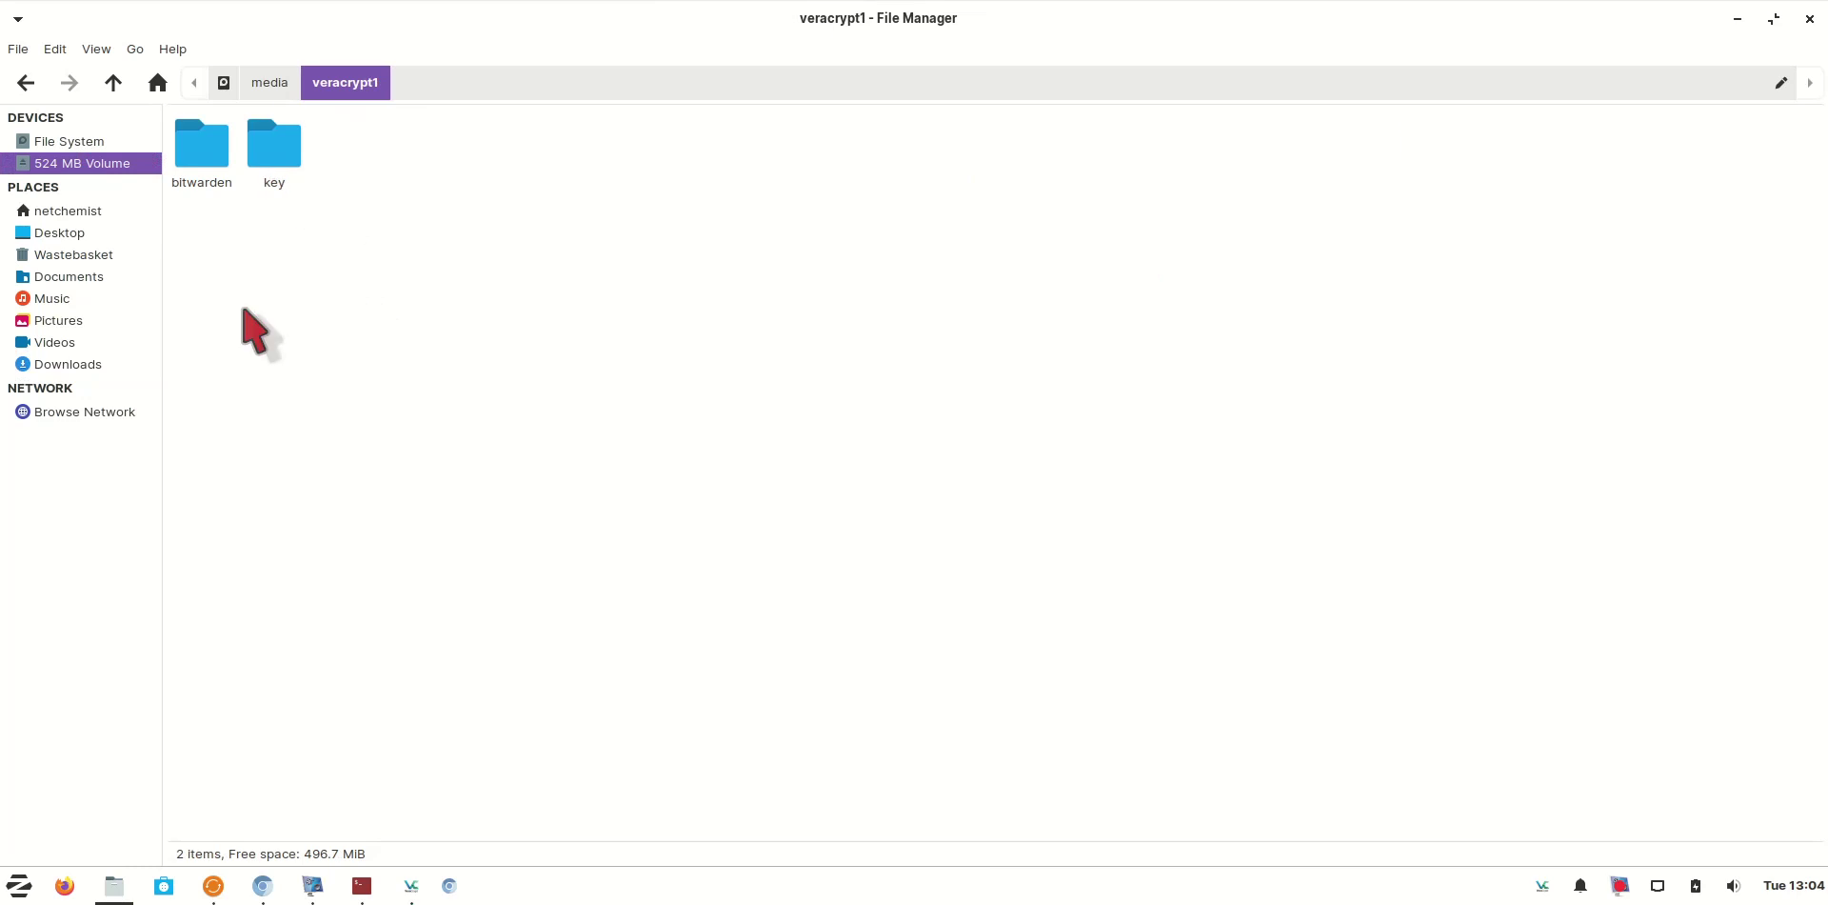
pyautogui.click(68, 364)
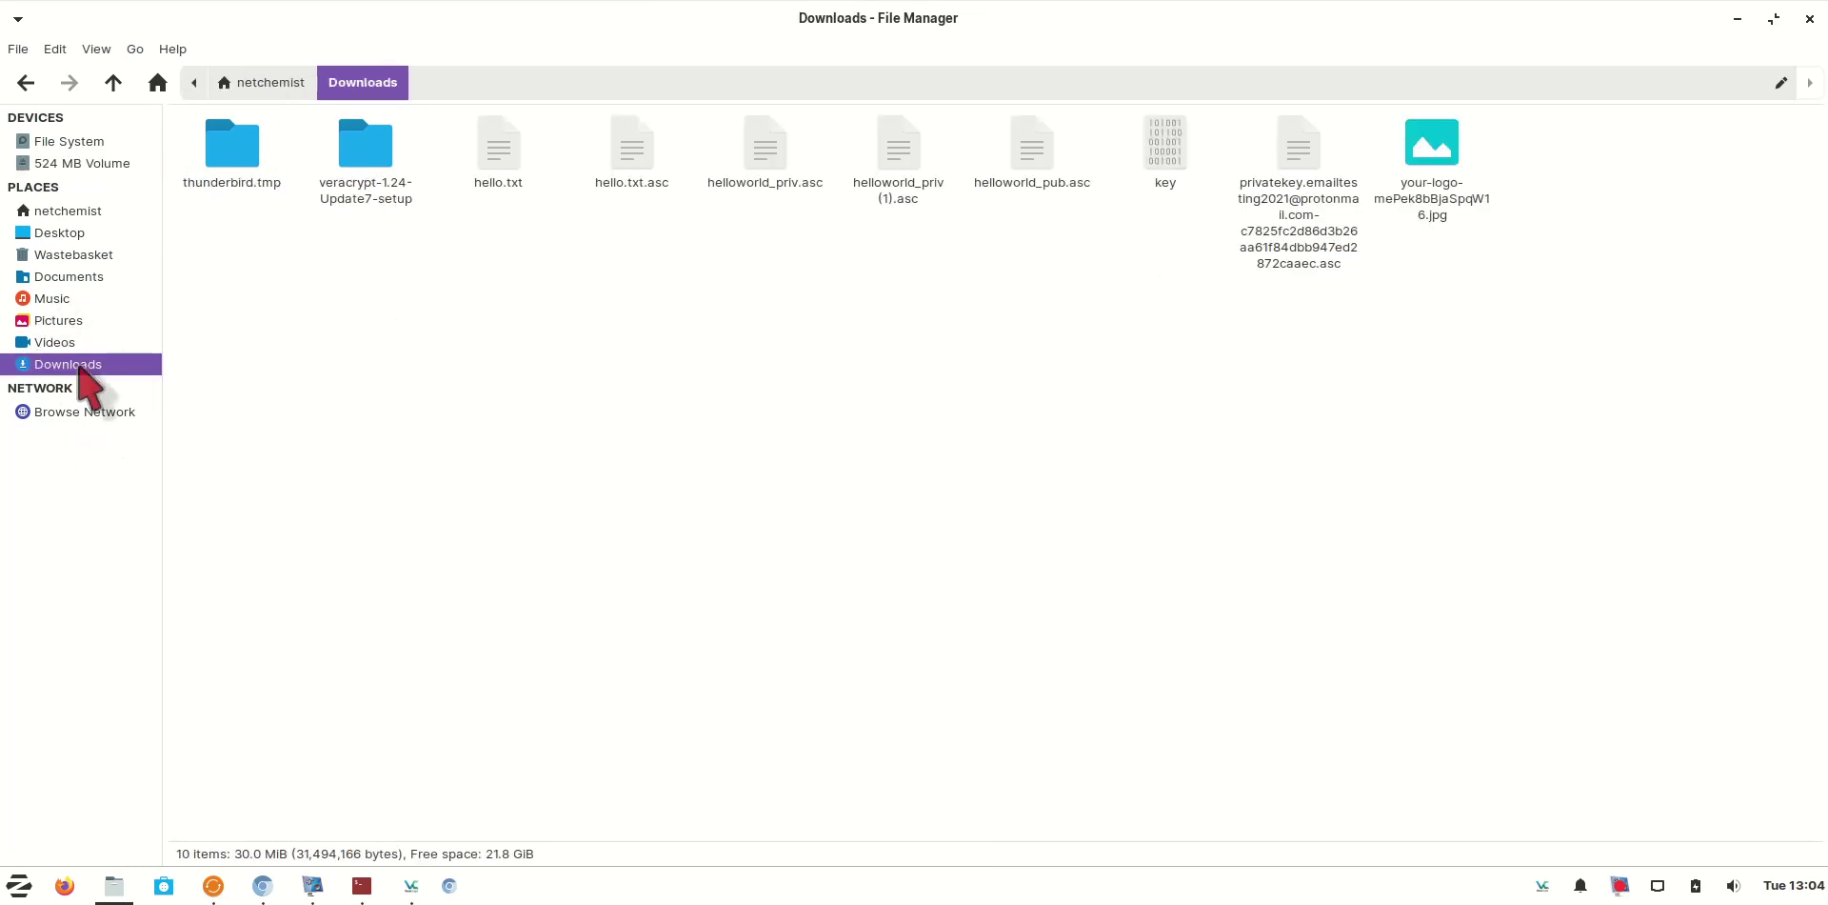
pyautogui.click(1033, 163)
pyautogui.keyDown('ctrl'); pyautogui.click(895, 171); pyautogui.keyUp('ctrl')
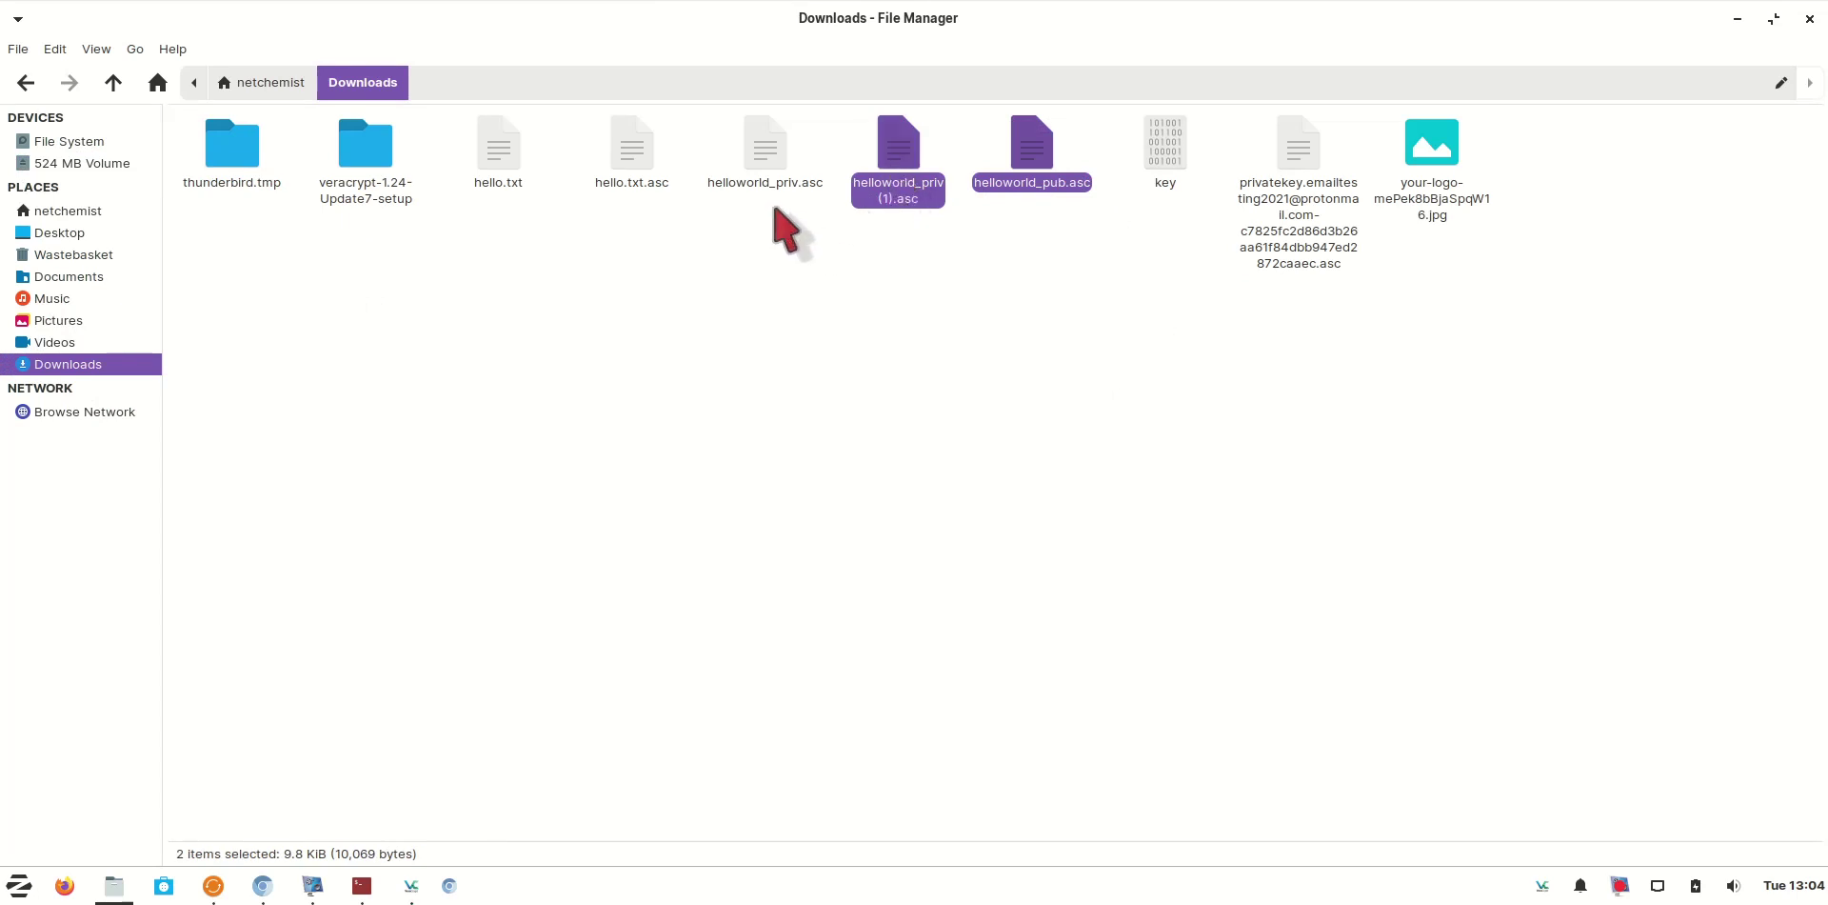
pyautogui.keyDown('ctrl'); pyautogui.click(762, 152); pyautogui.keyUp('ctrl')
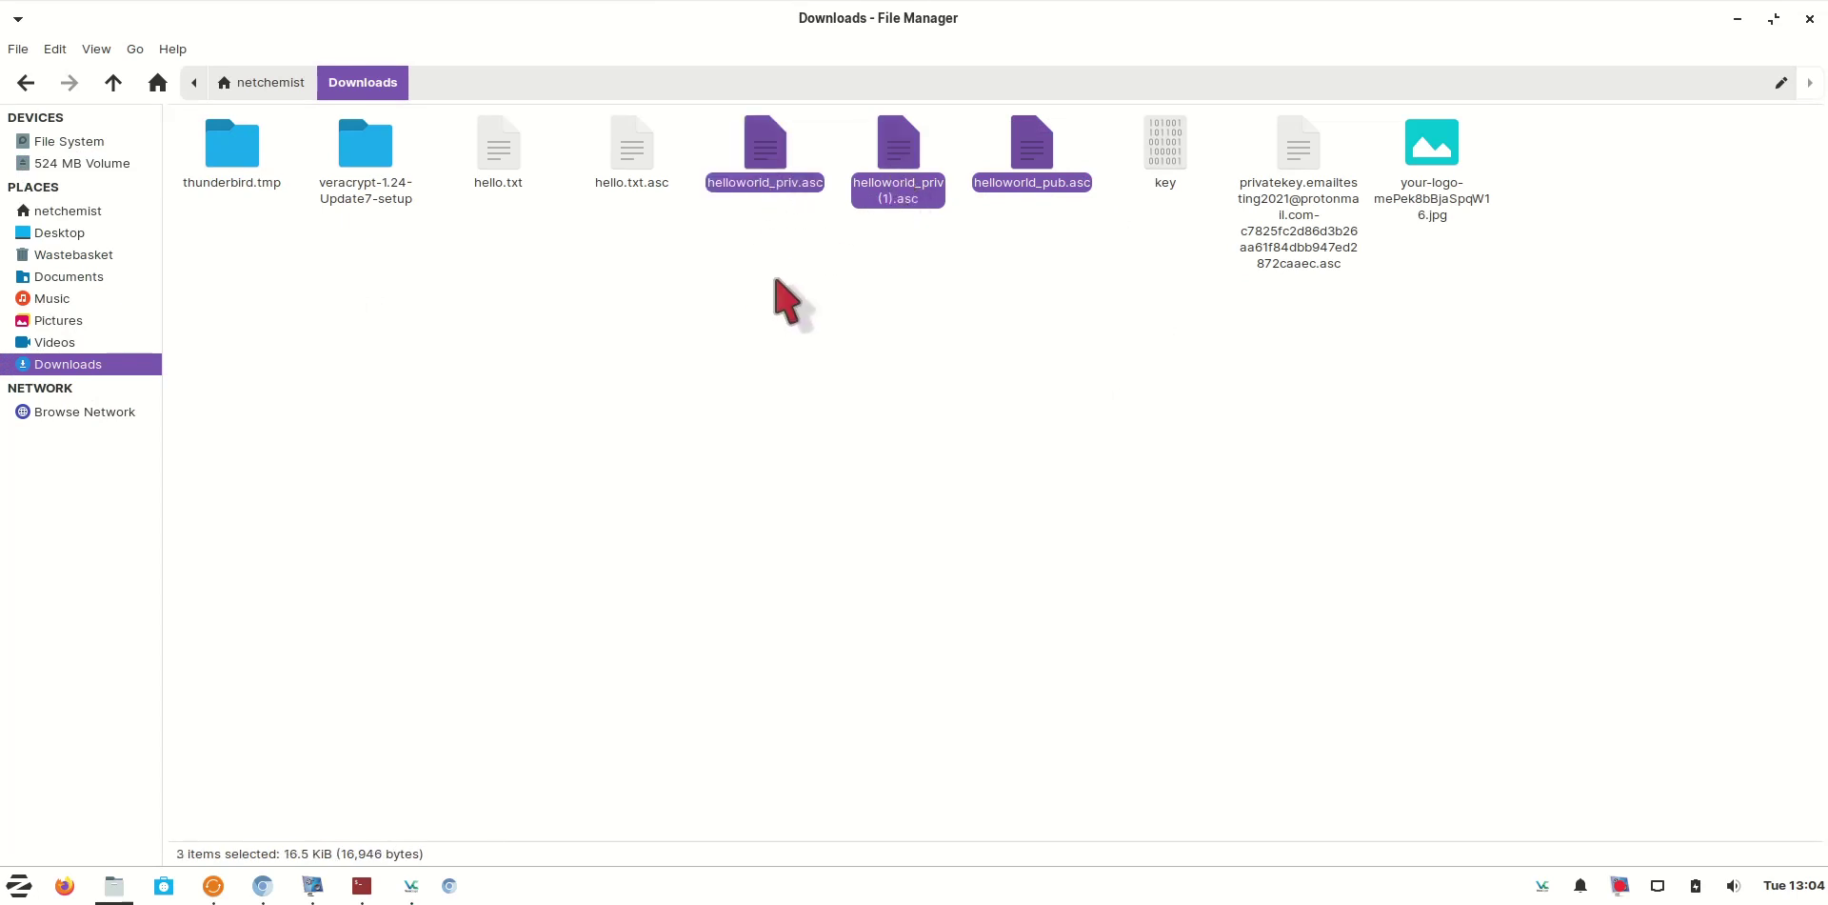
pyautogui.keyDown('ctrl'); pyautogui.click(1303, 202); pyautogui.keyUp('ctrl')
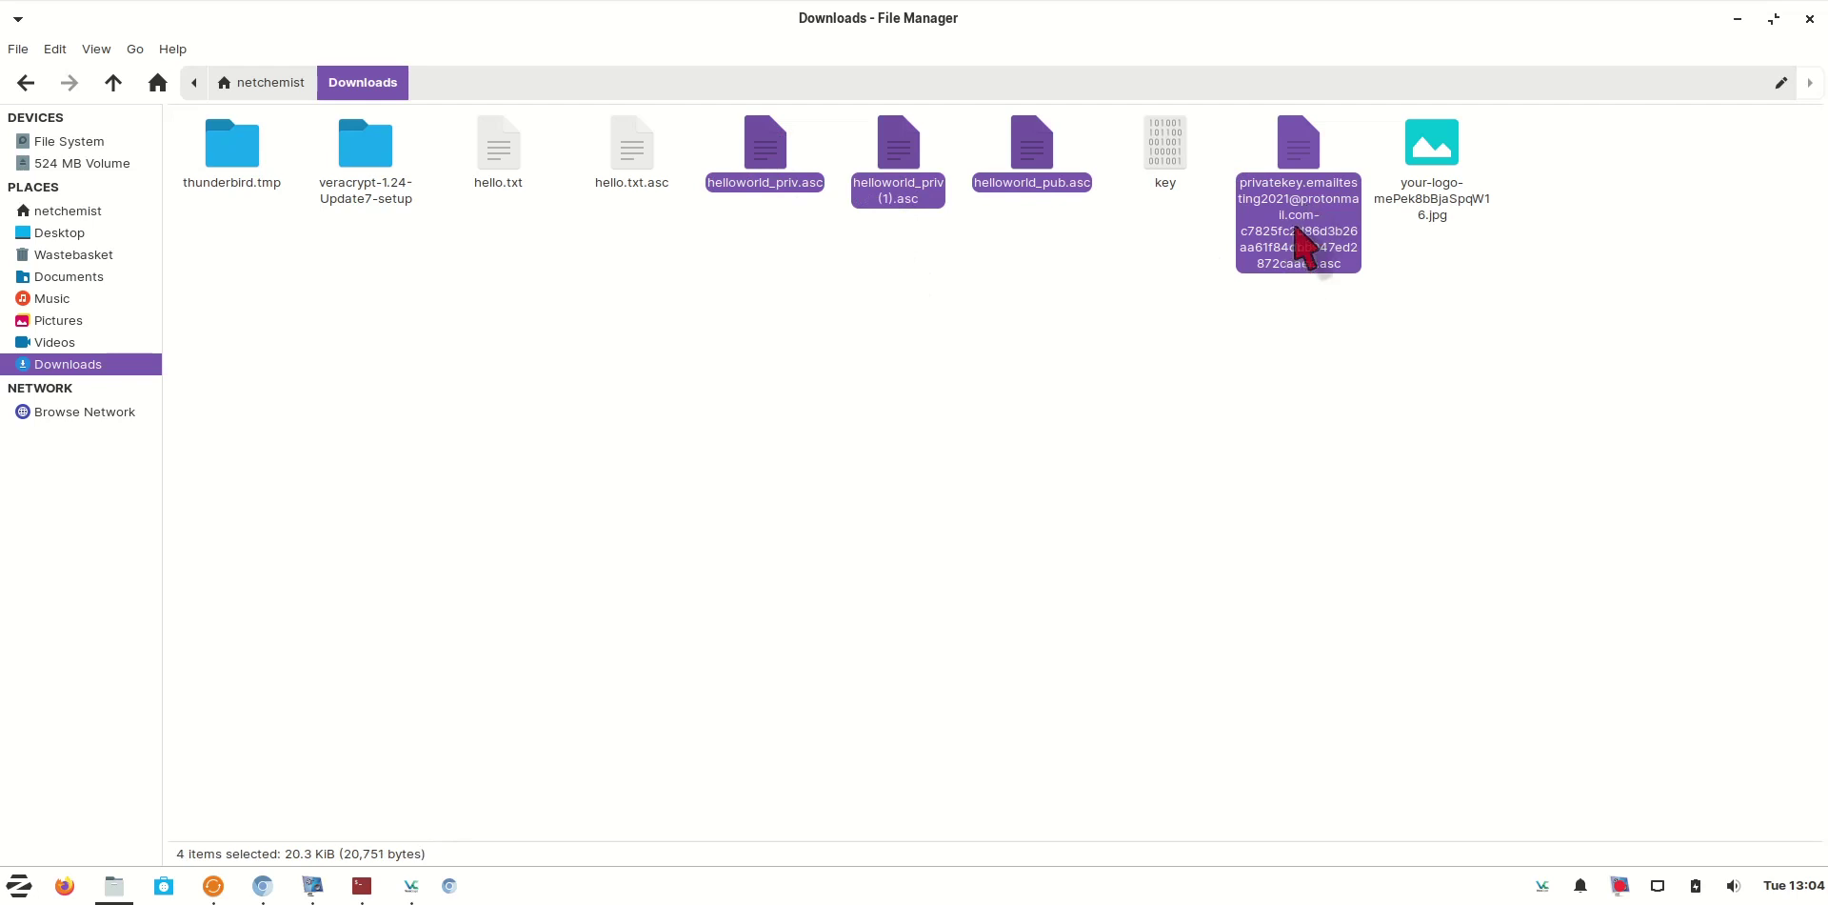
pyautogui.rightClick(1302, 246)
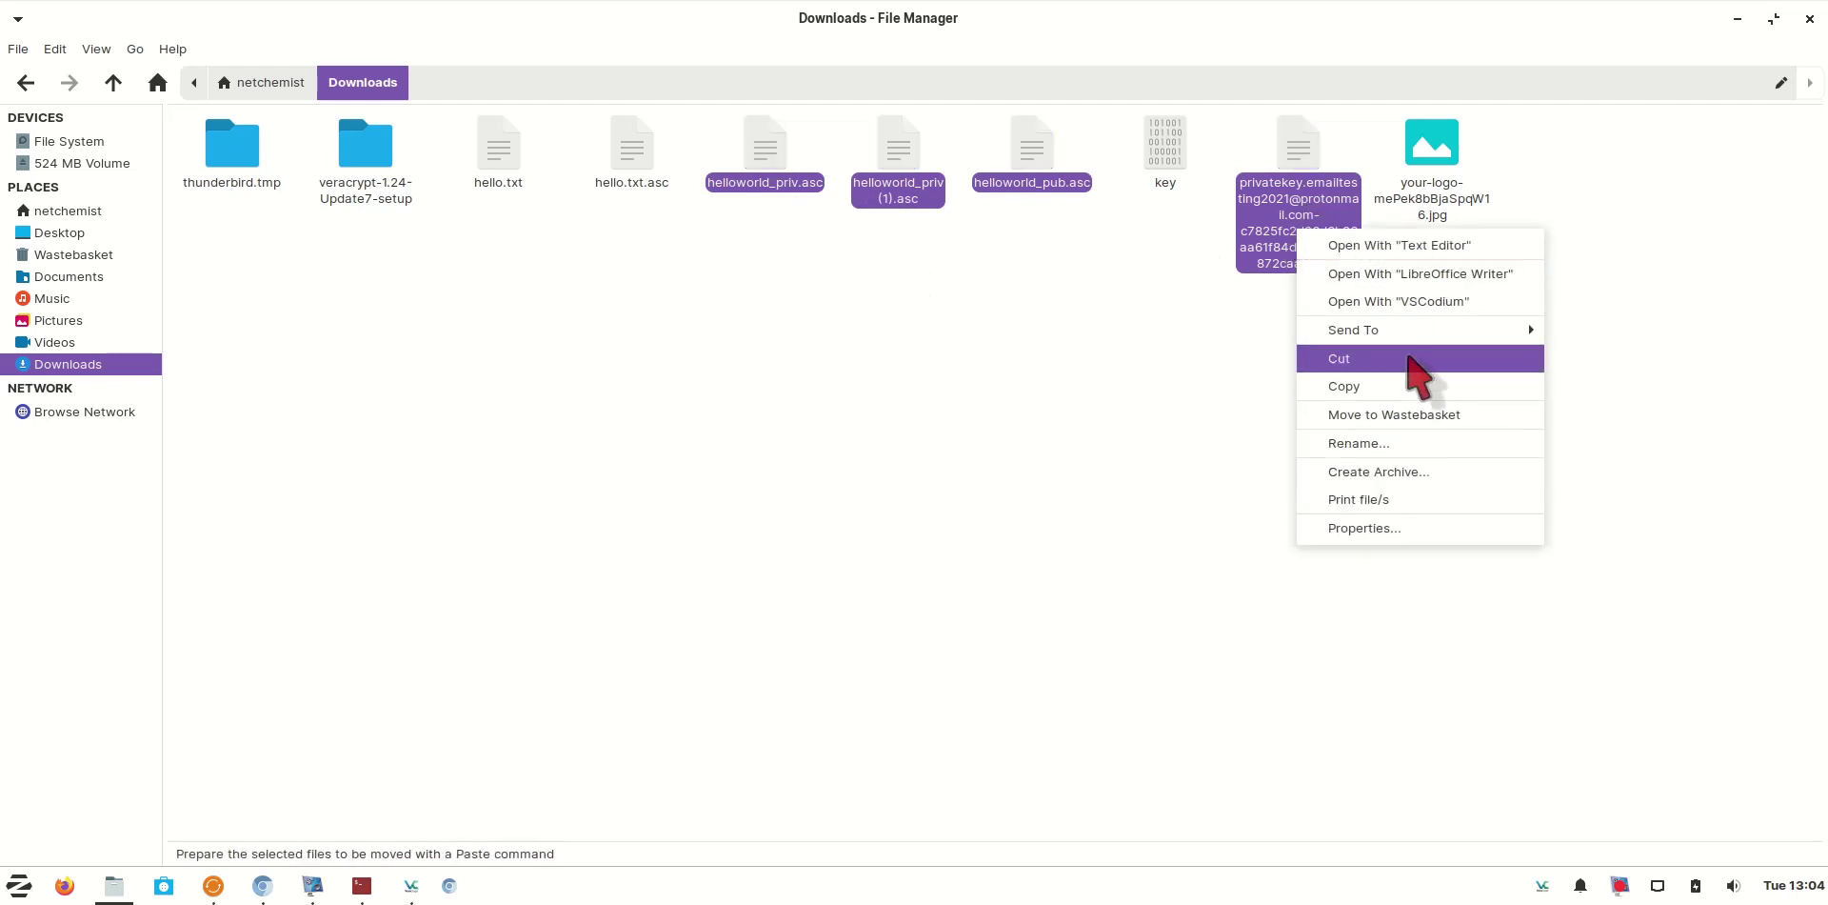
pyautogui.click(1307, 359)
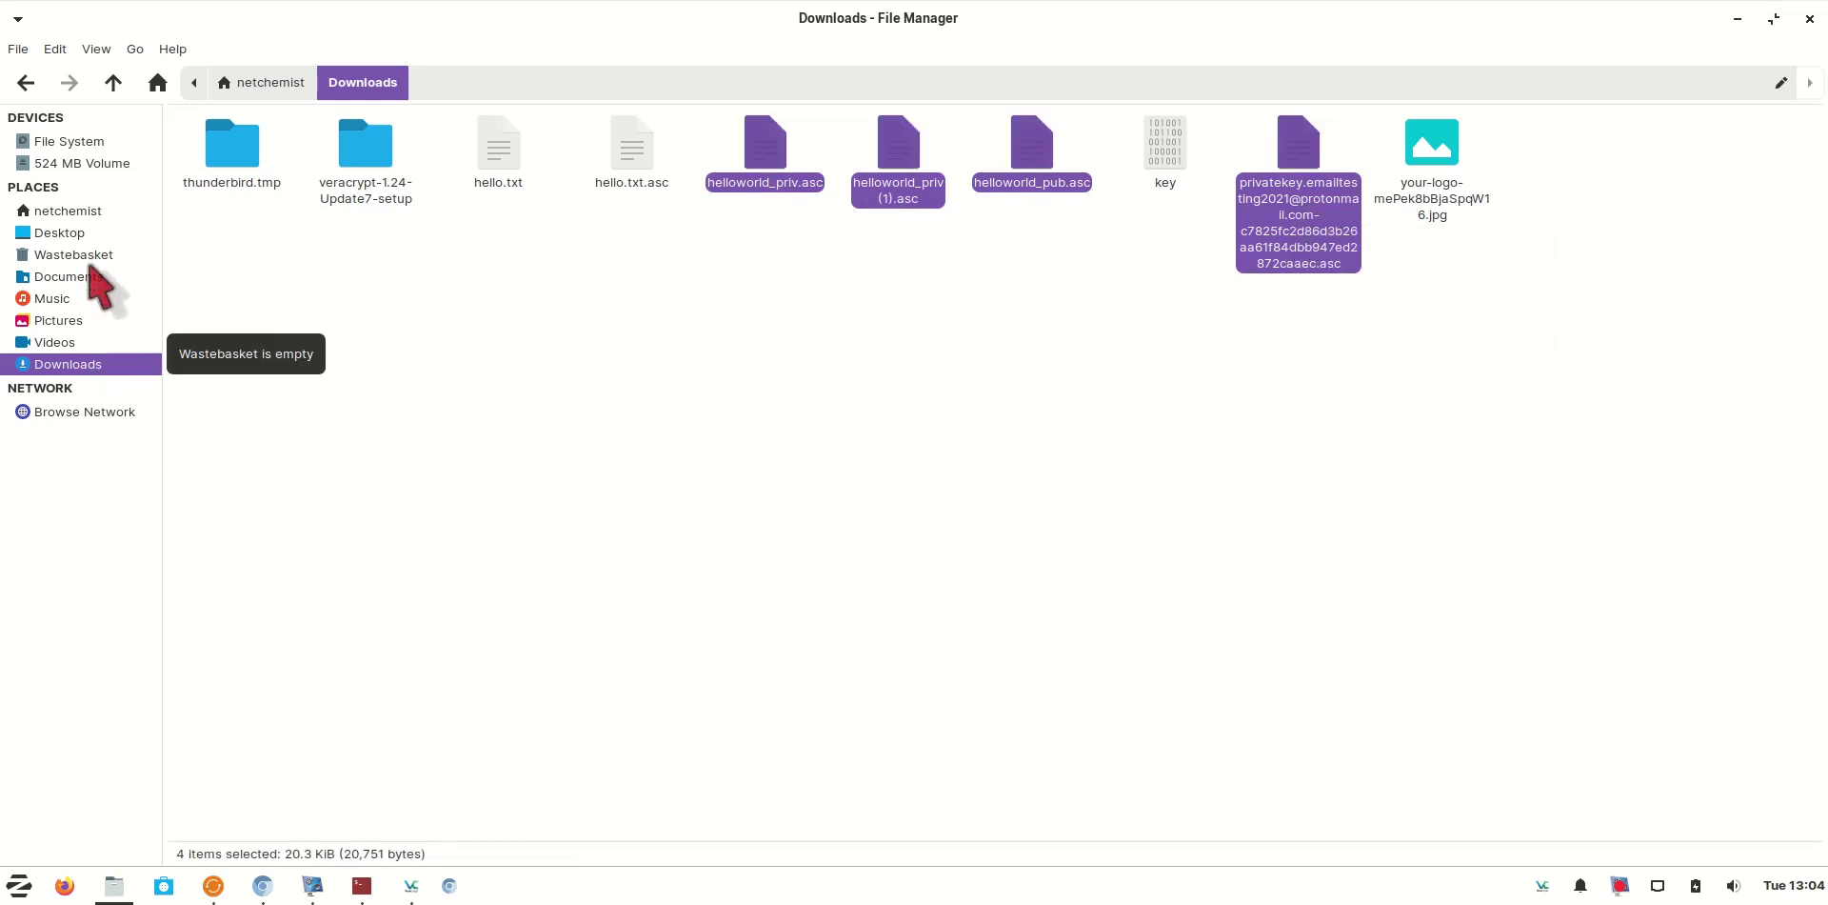
# Paste the four .asc key files into the mounted volume's key folder
pyautogui.click(122, 165)
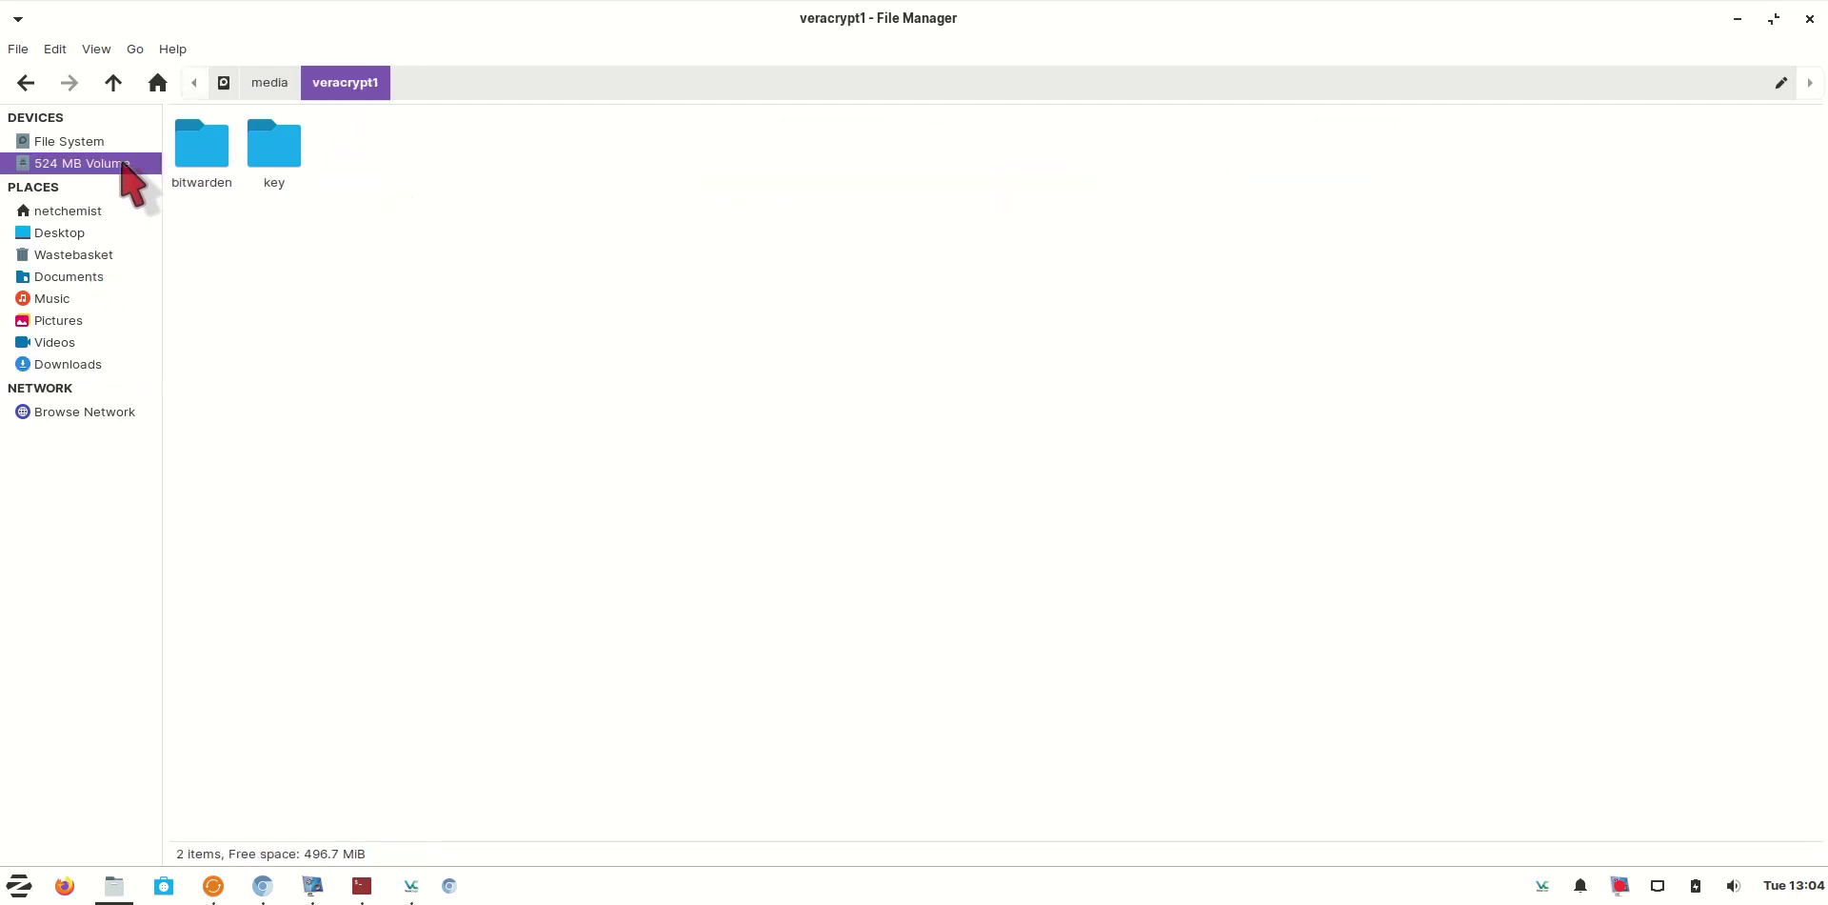
pyautogui.click(276, 152)
pyautogui.doubleClick(275, 152)
pyautogui.rightClick(395, 188)
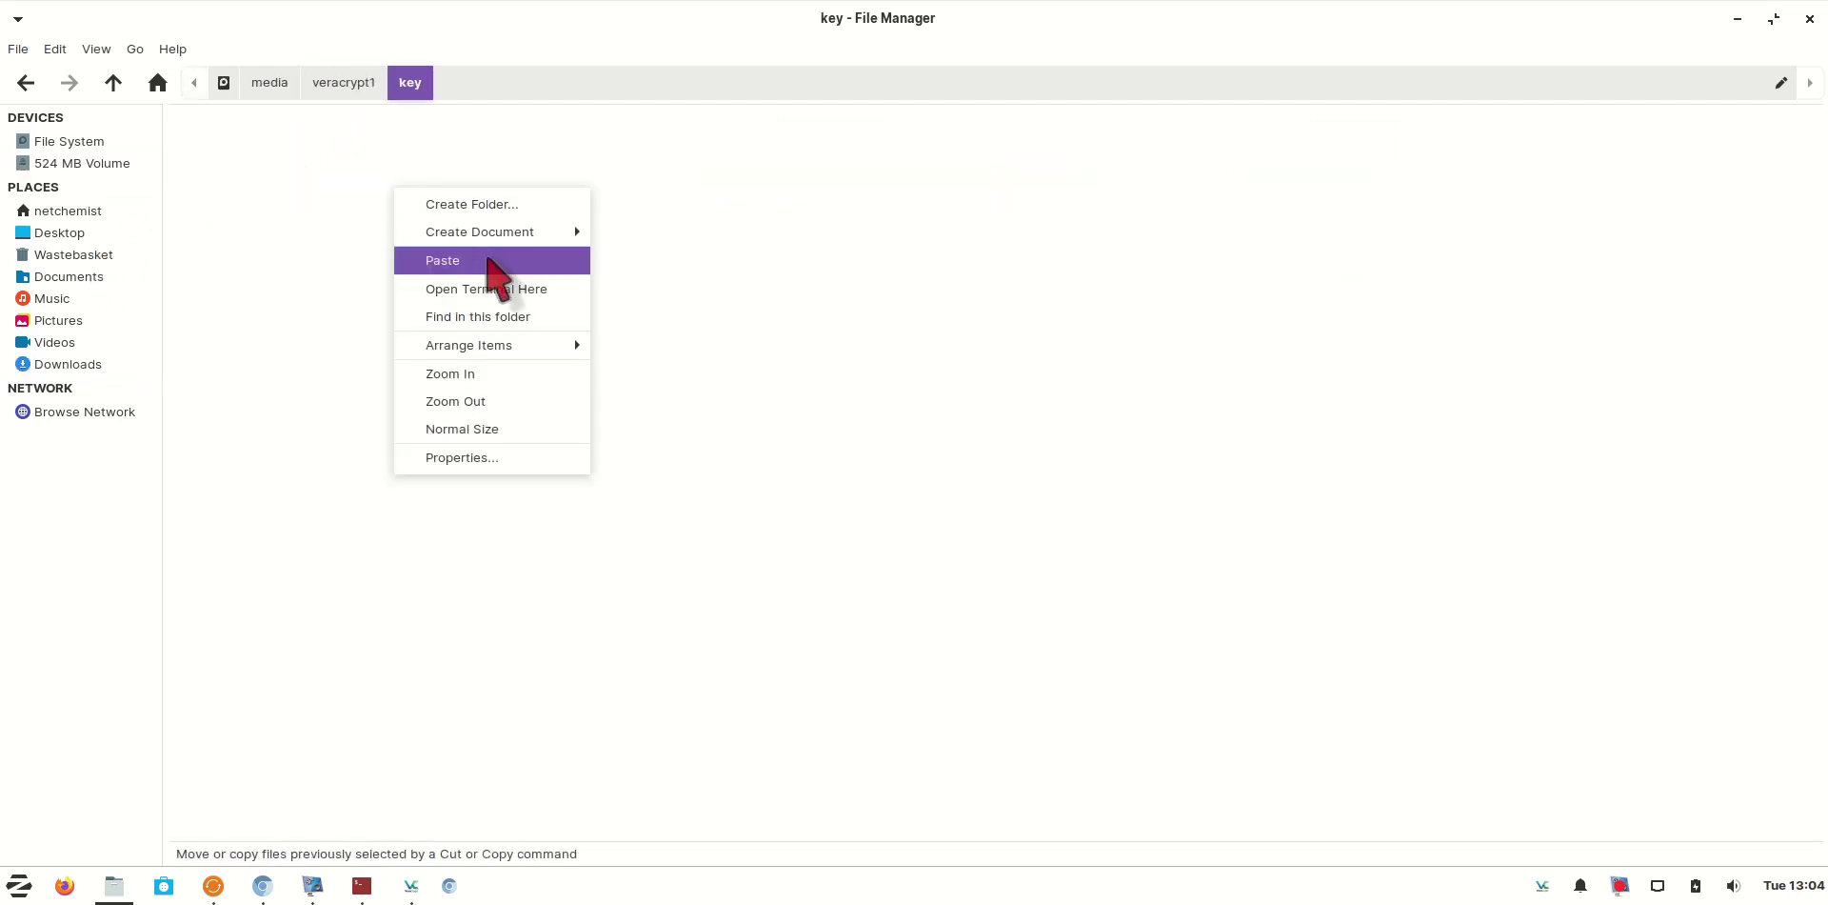
pyautogui.click(488, 259)
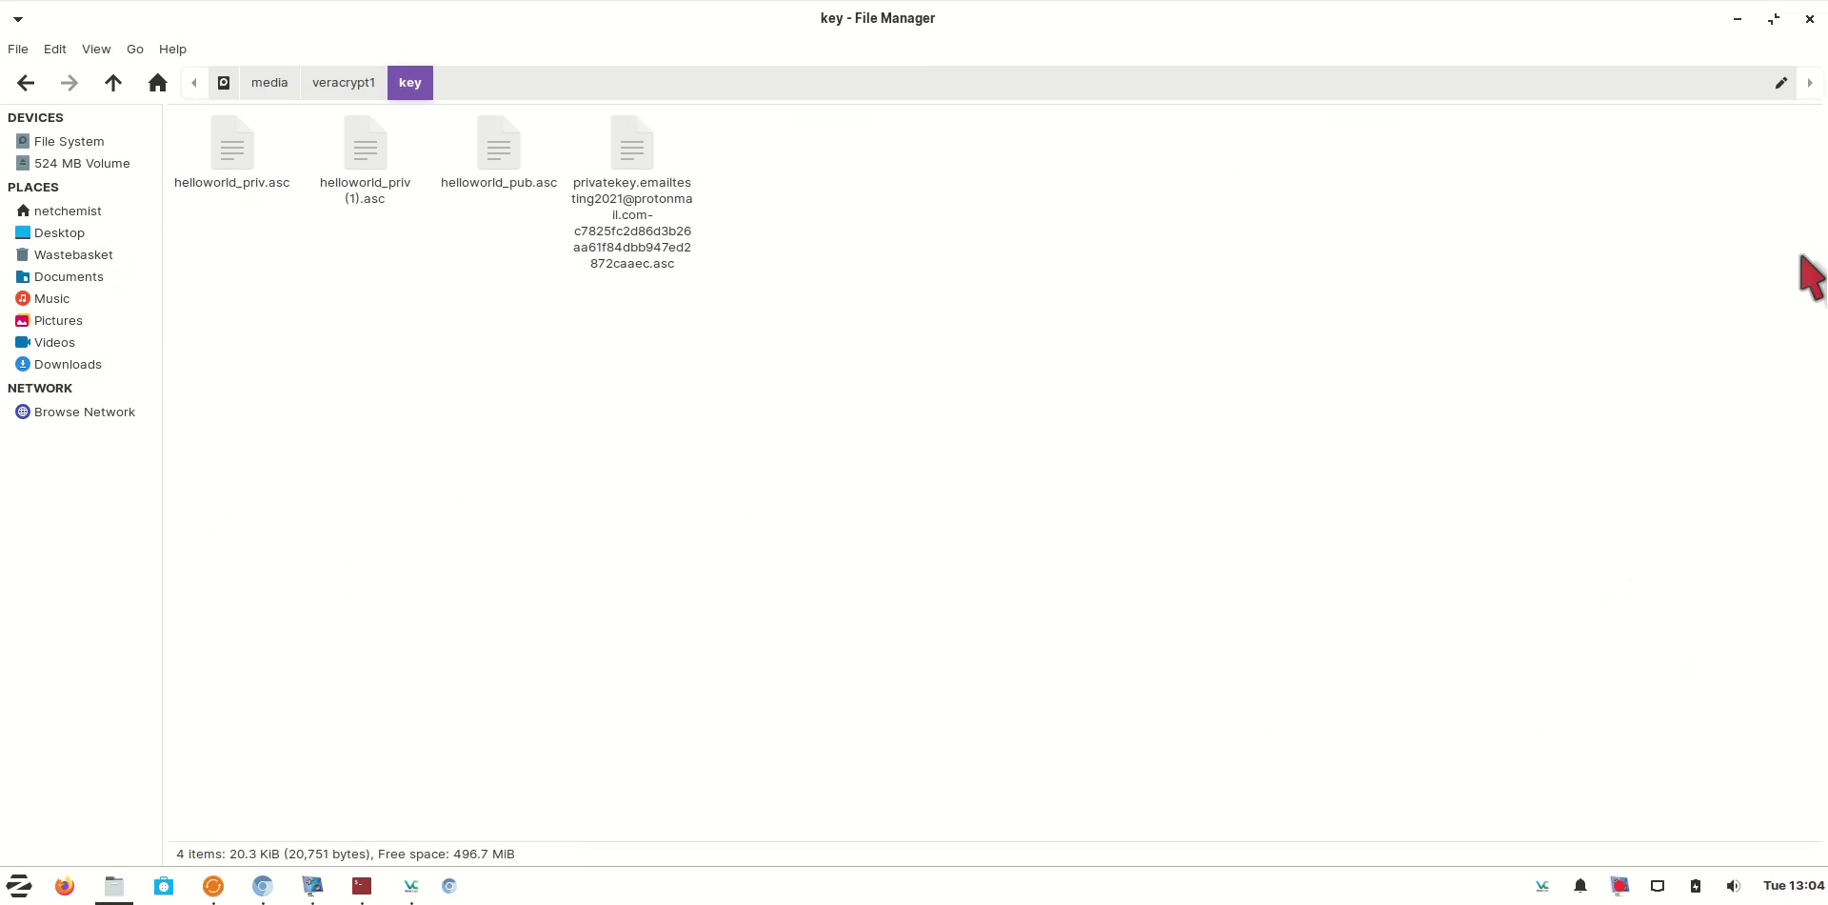
# Dismount the backup volume in VeraCrypt and close VeraCrypt
pyautogui.click(70, 164)
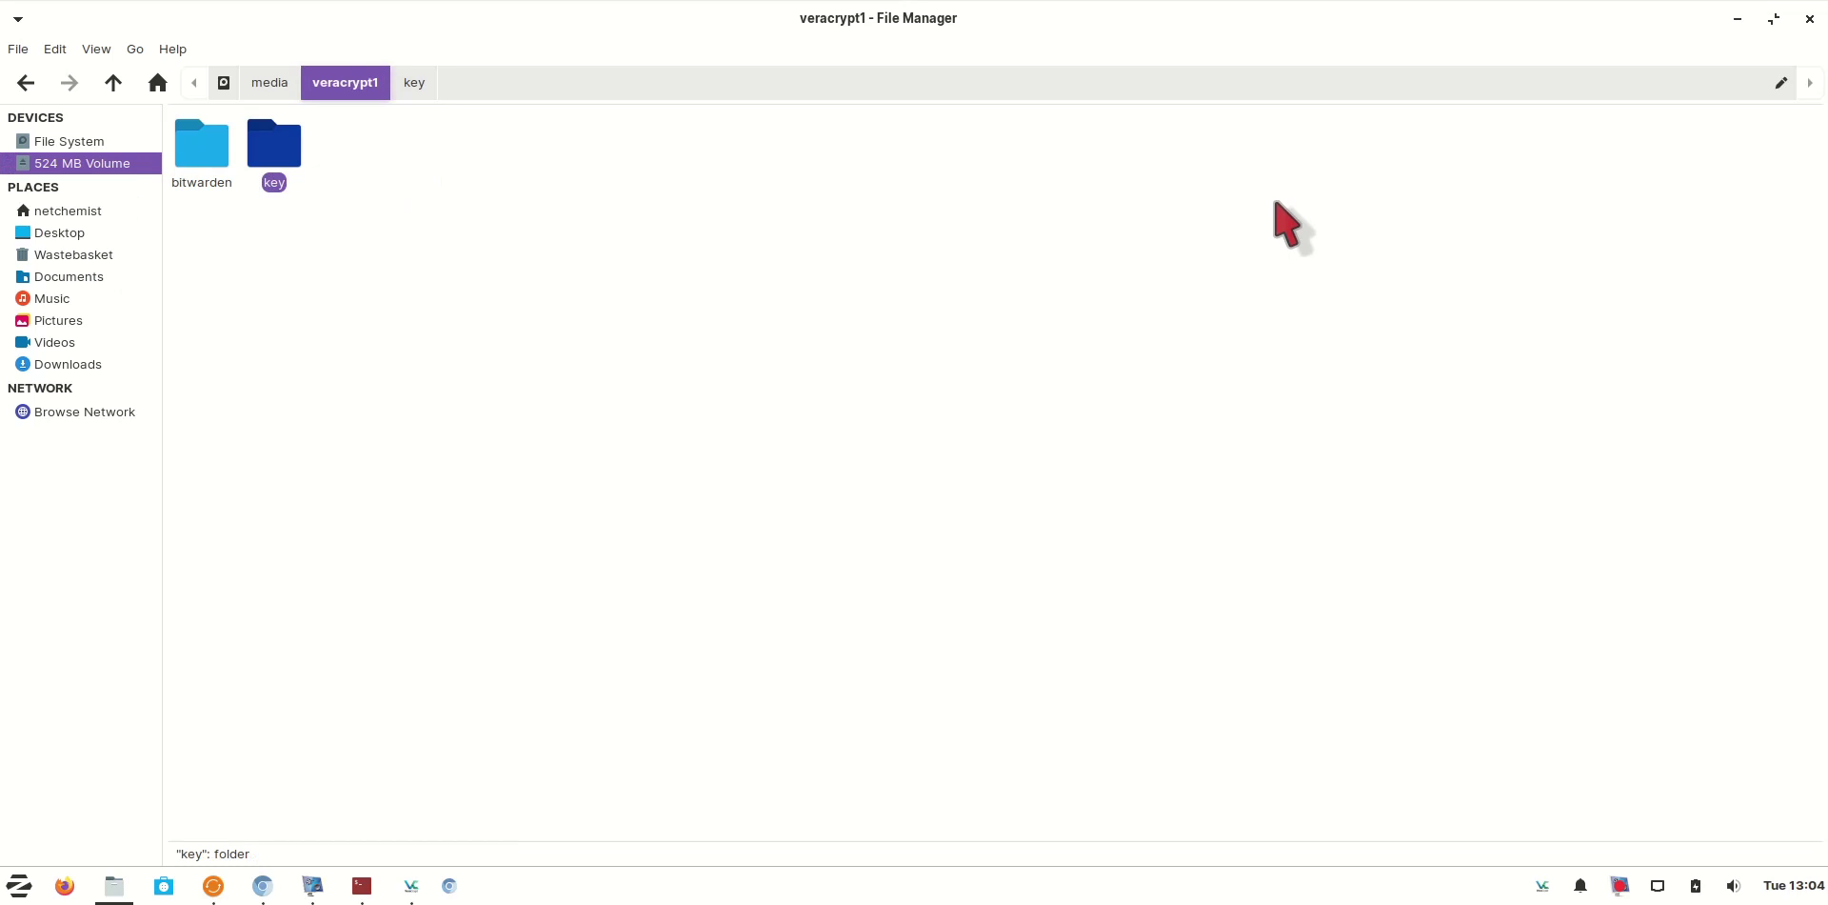
pyautogui.click(411, 885)
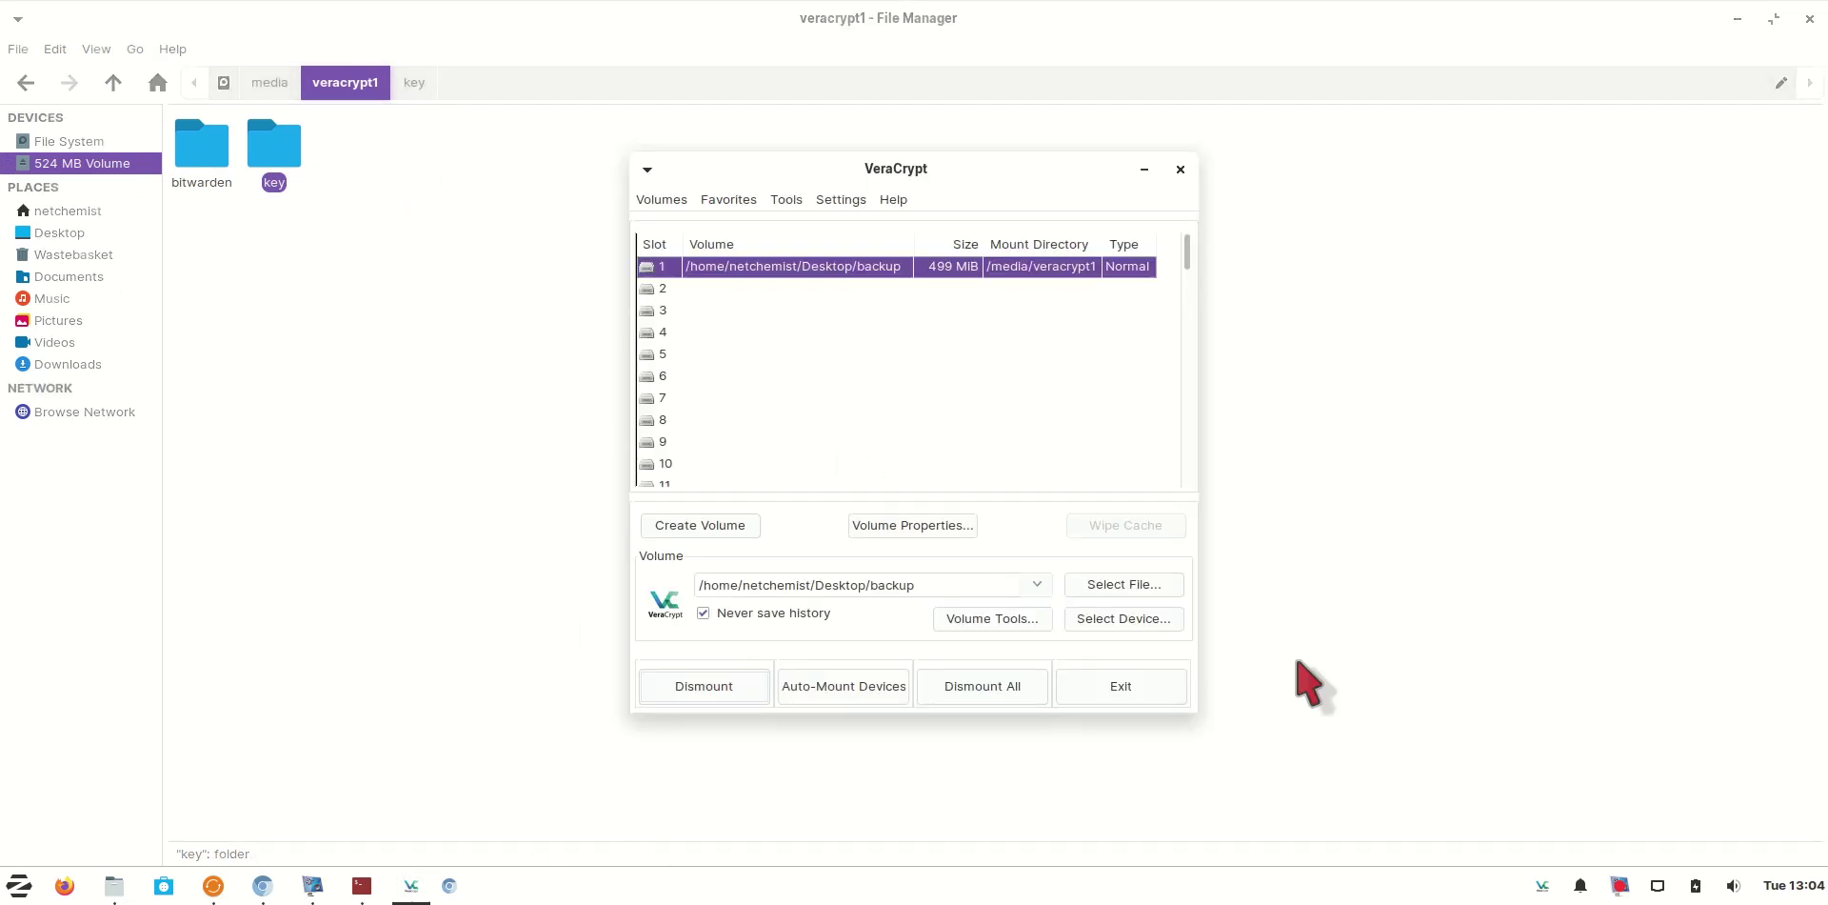
pyautogui.click(704, 686)
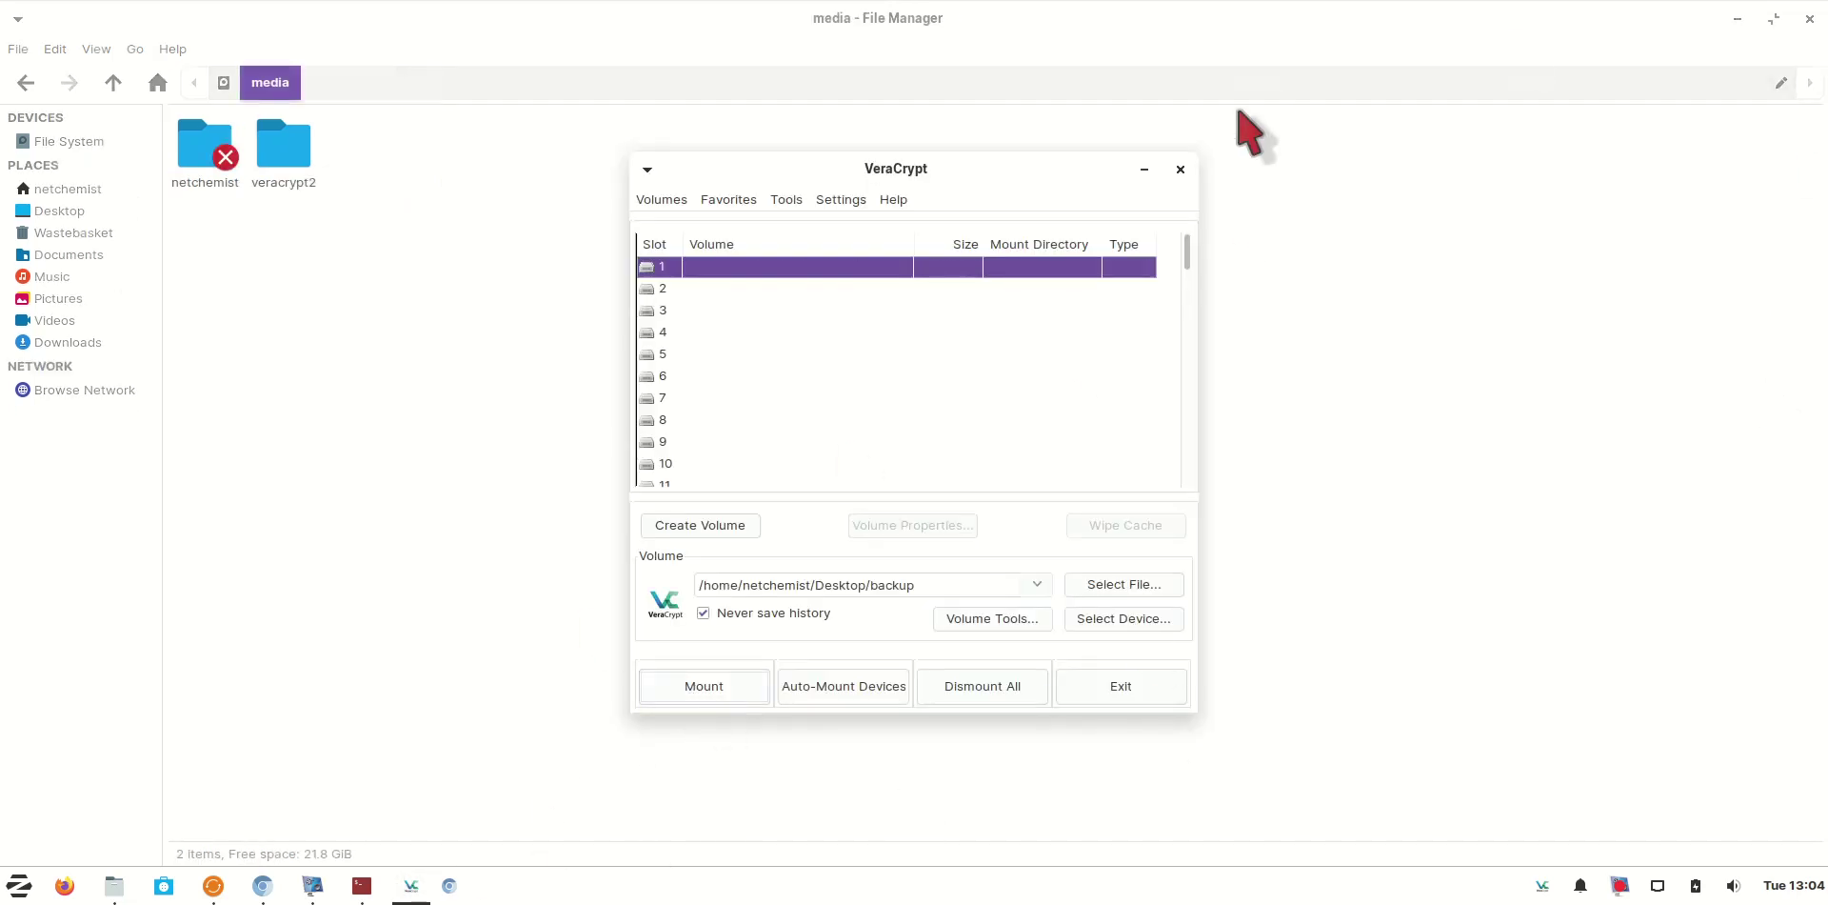
pyautogui.click(1180, 169)
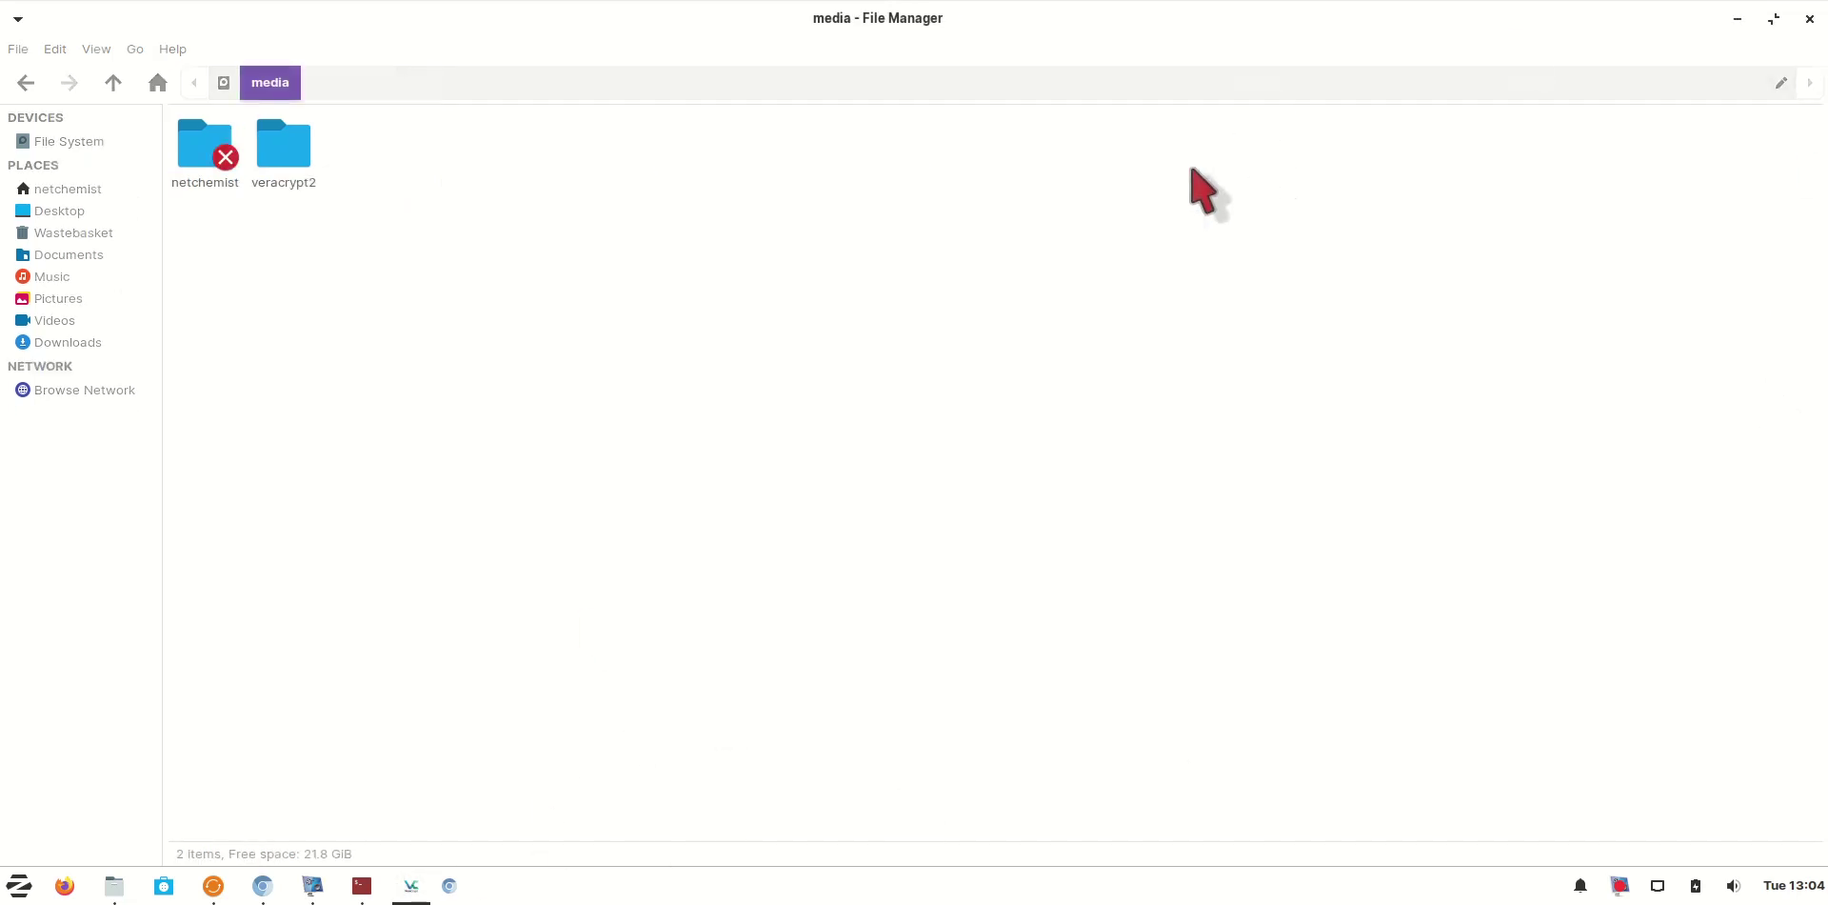
# Close the File Manager and Chromium, leaving the desktop showing
pyautogui.click(1809, 18)
pyautogui.click(1809, 18)
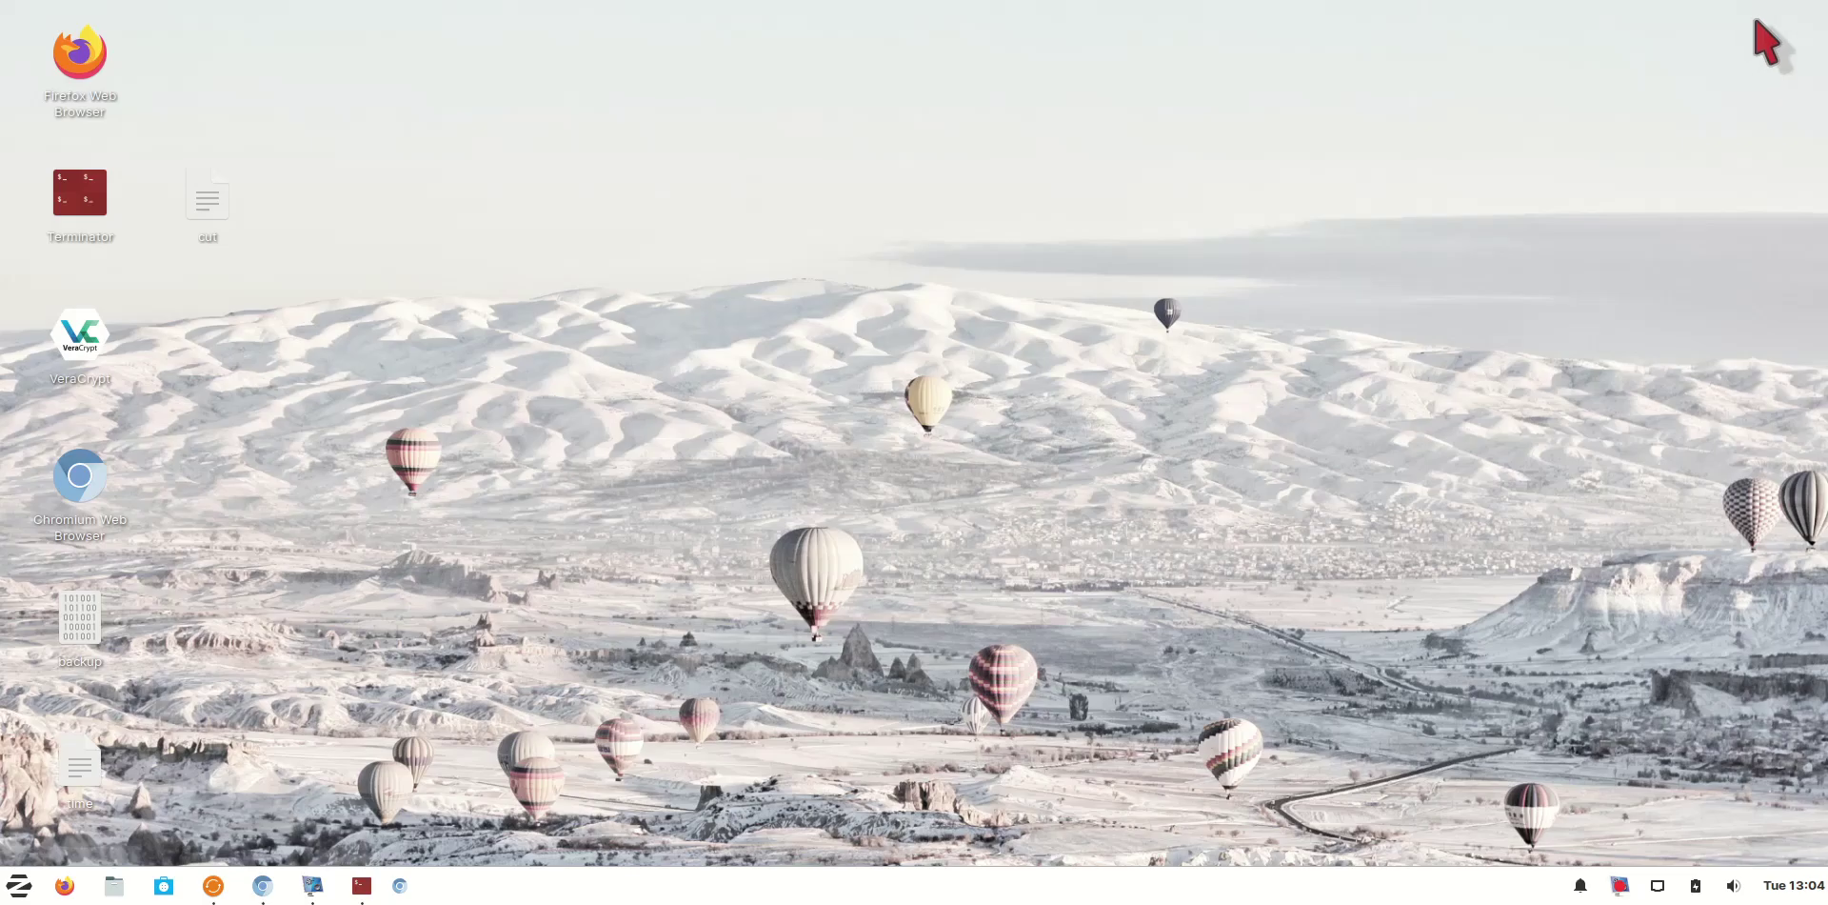
pyautogui.rightClick(80, 624)
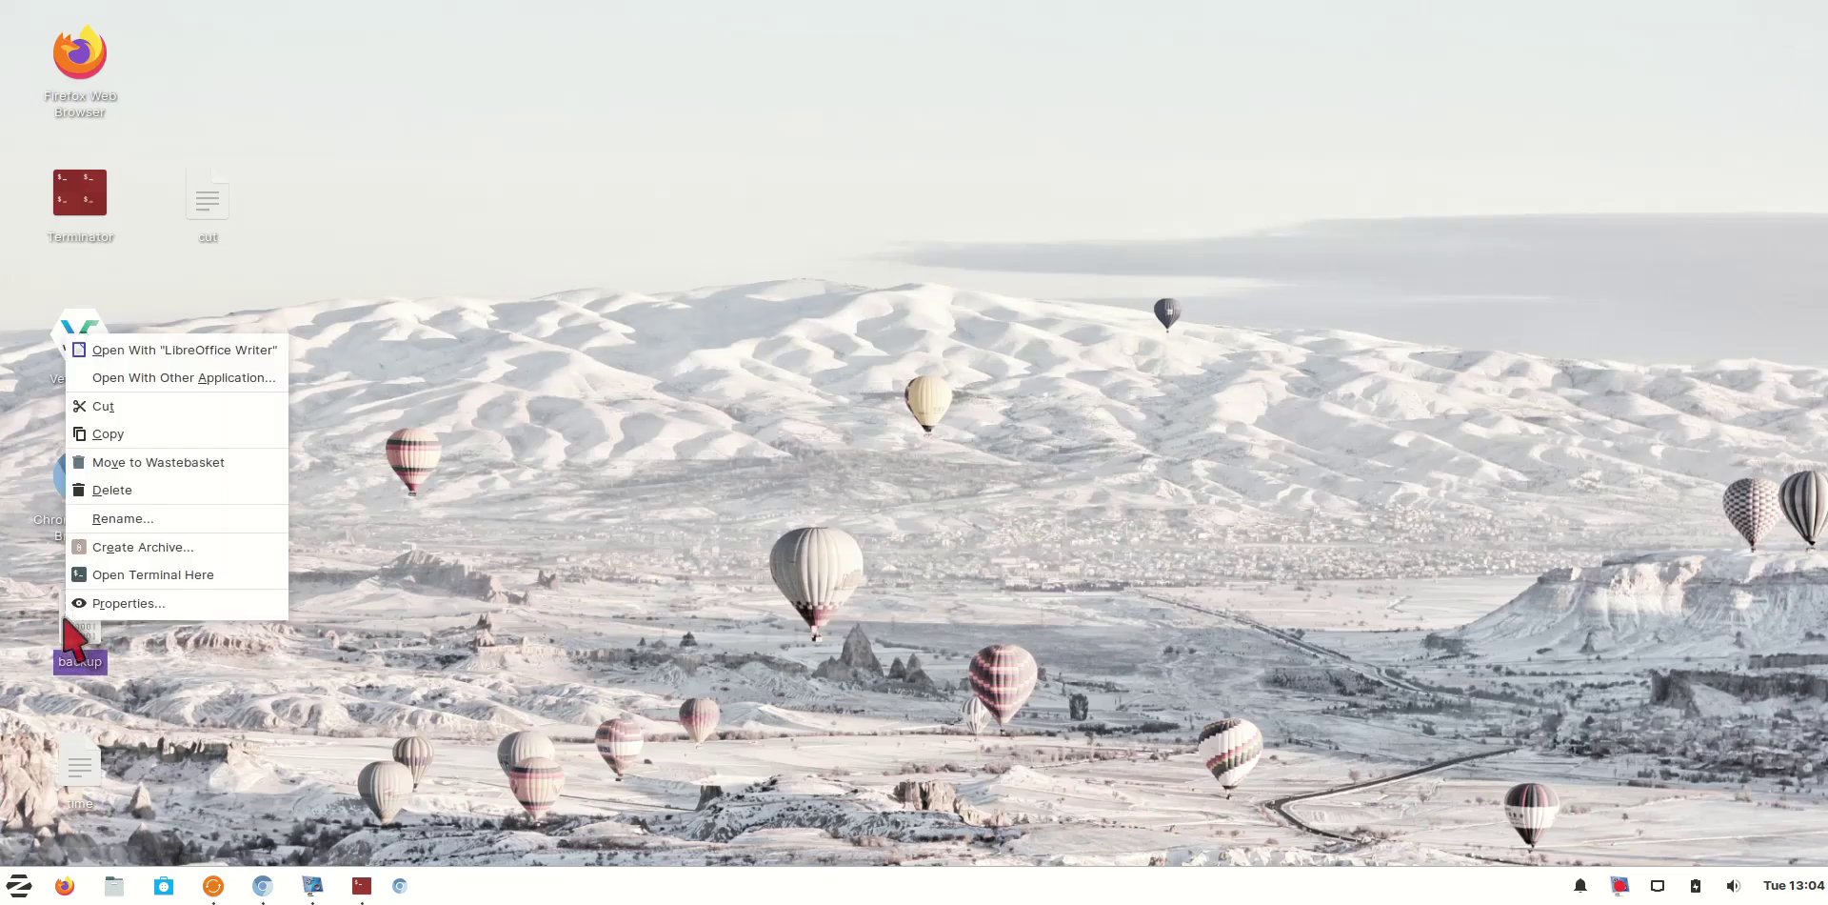
pyautogui.click(129, 603)
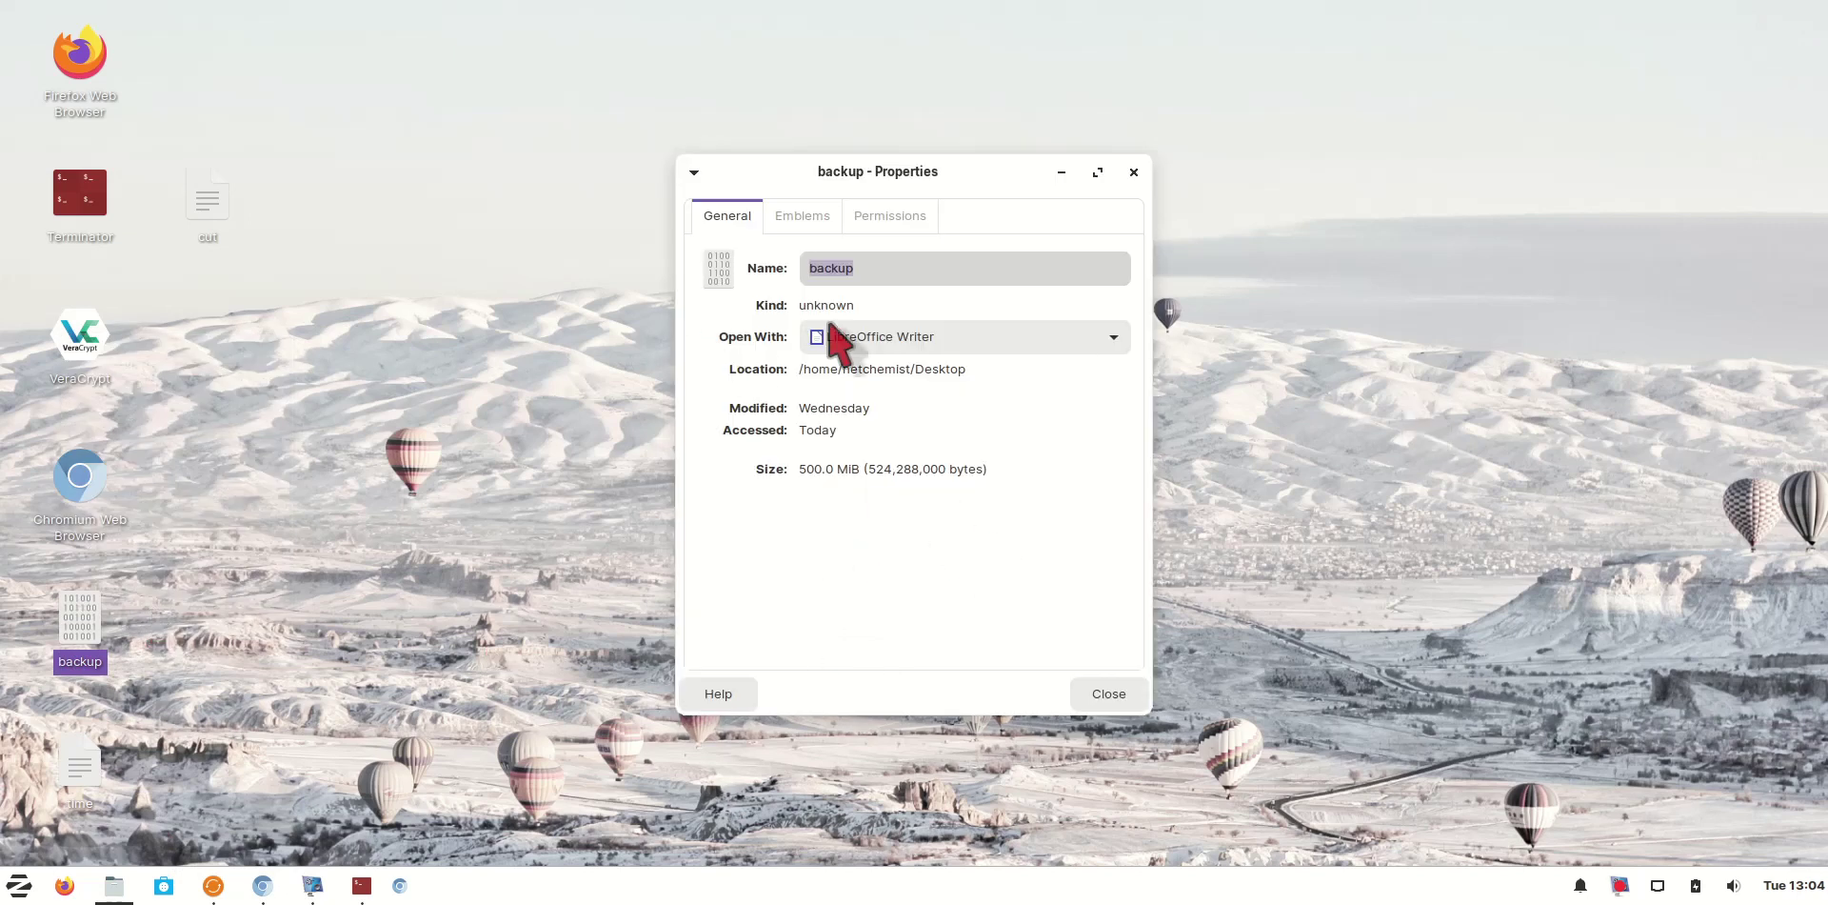
pyautogui.click(1127, 181)
pyautogui.rightClick(1619, 884)
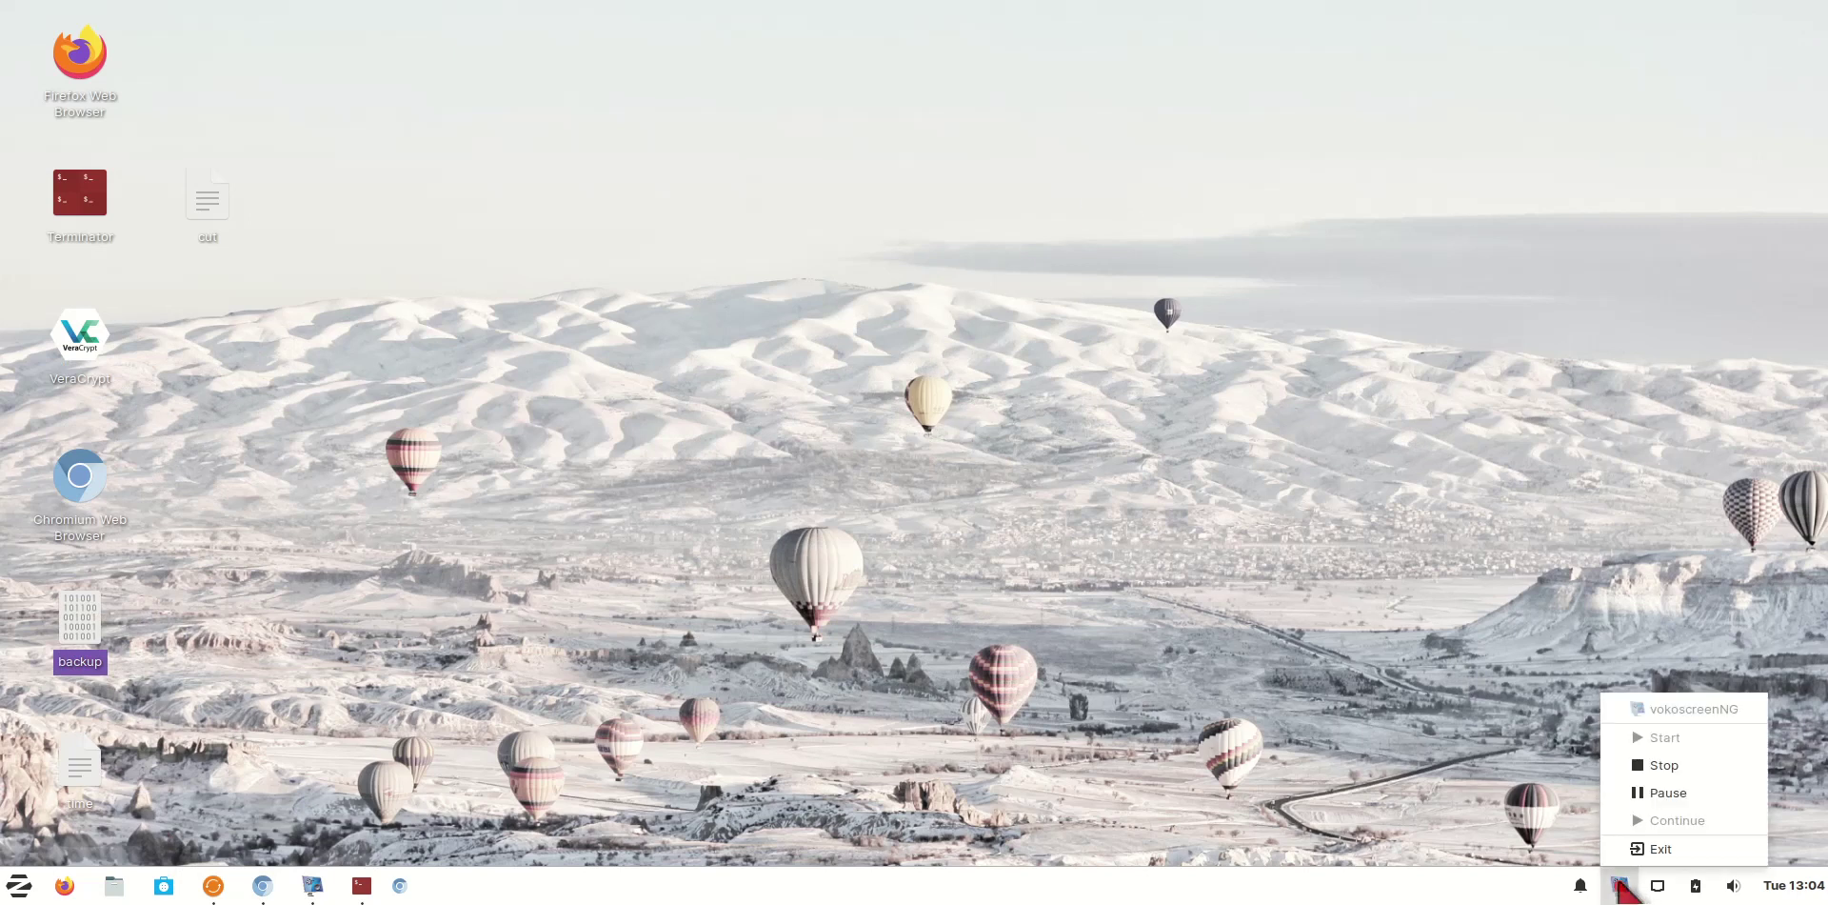